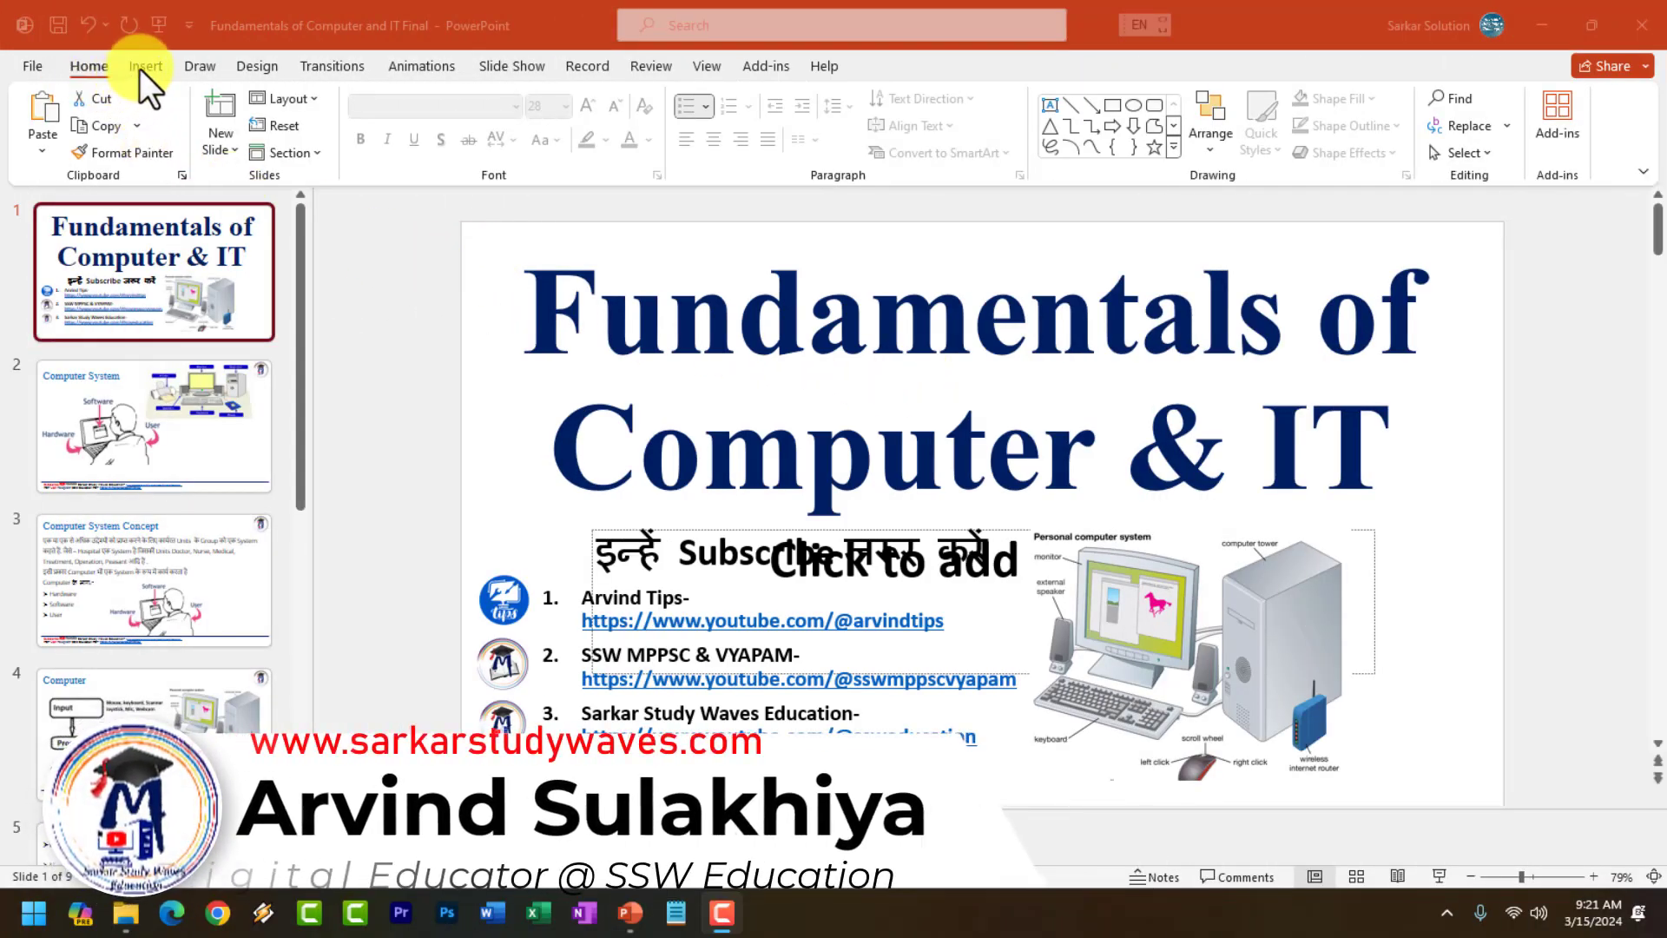
Look through the Design, Transitions and Animations options, finishing on the Slide Show options.
left_click(263, 66)
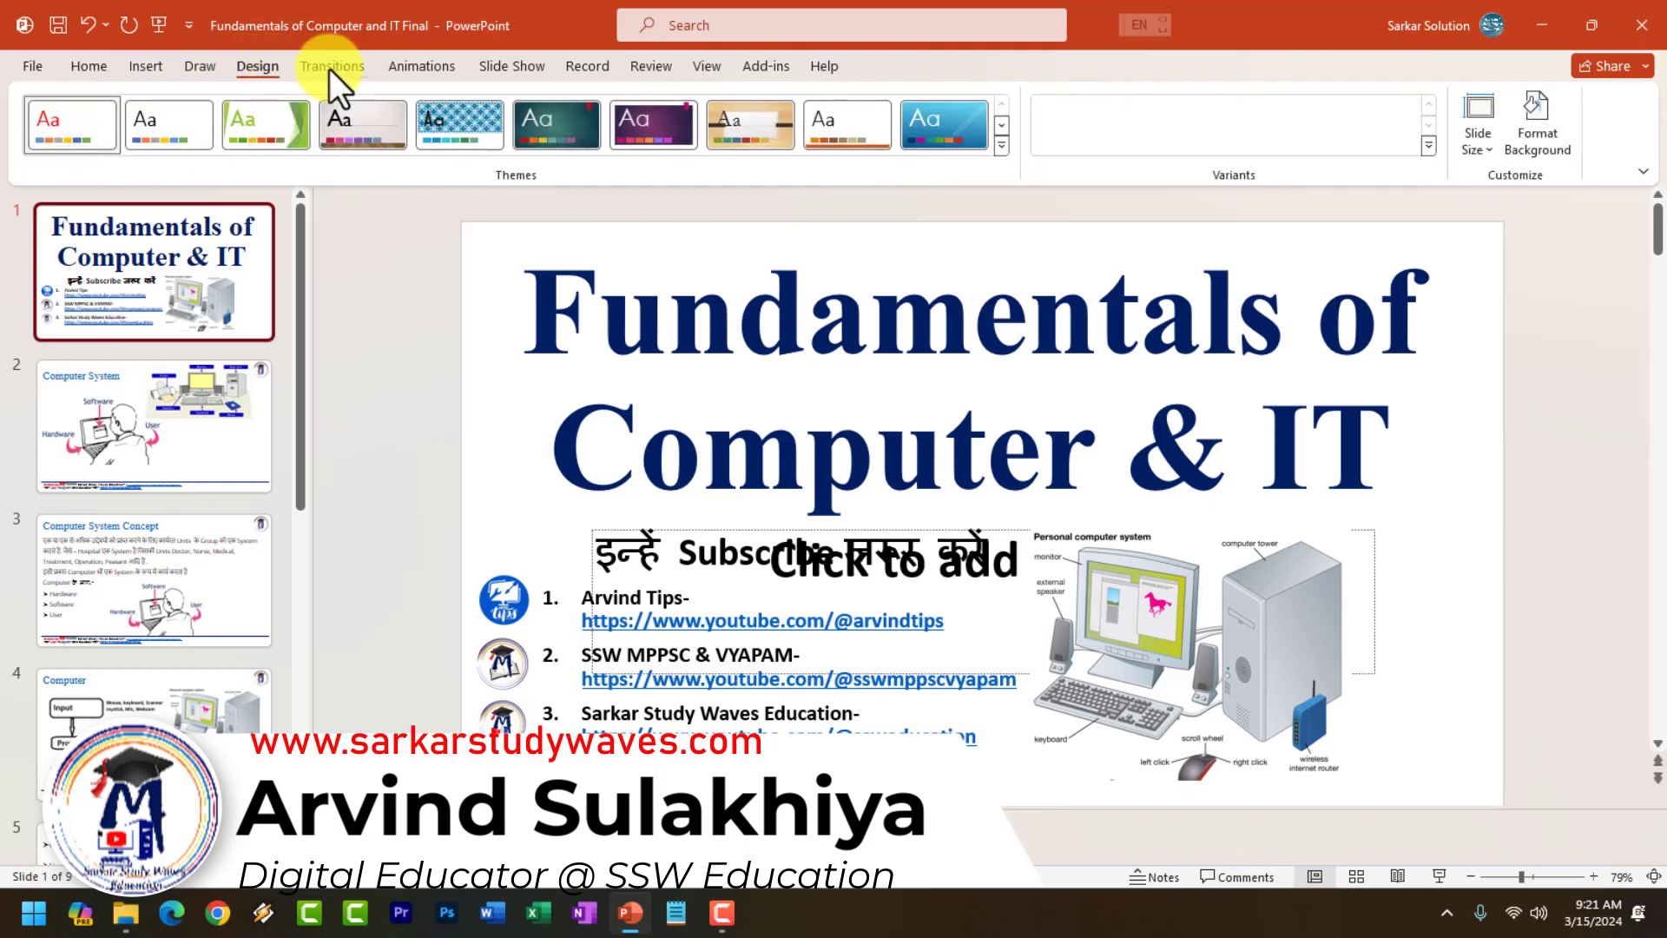
left_click(336, 66)
left_click(425, 66)
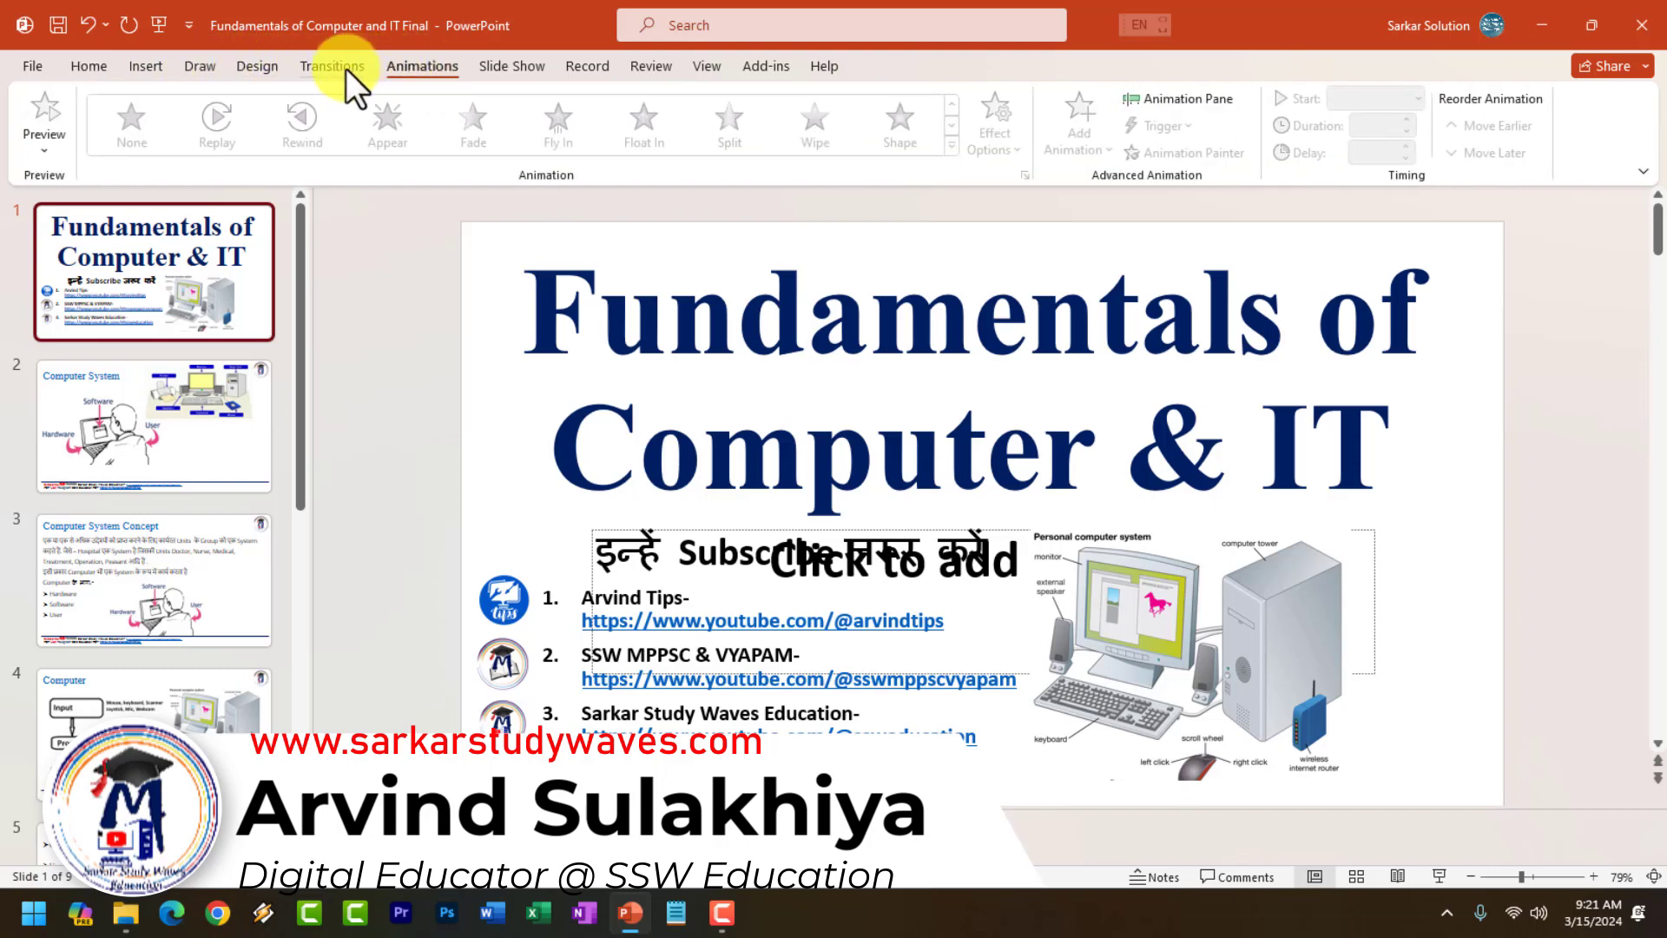
left_click(345, 70)
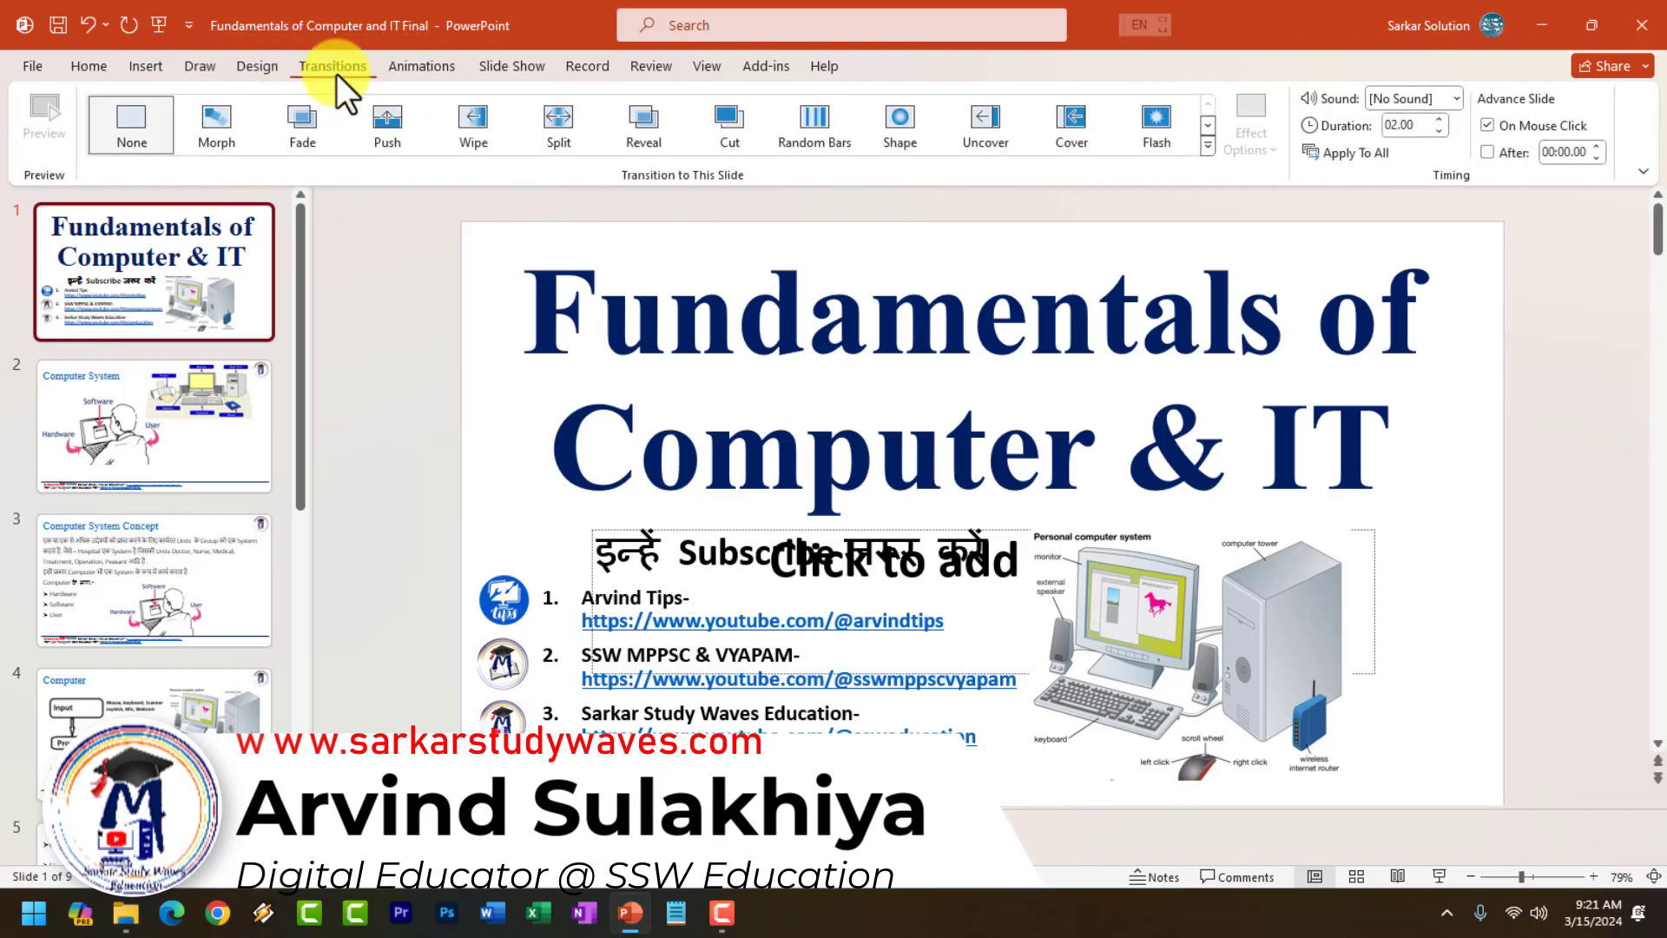
left_click(403, 69)
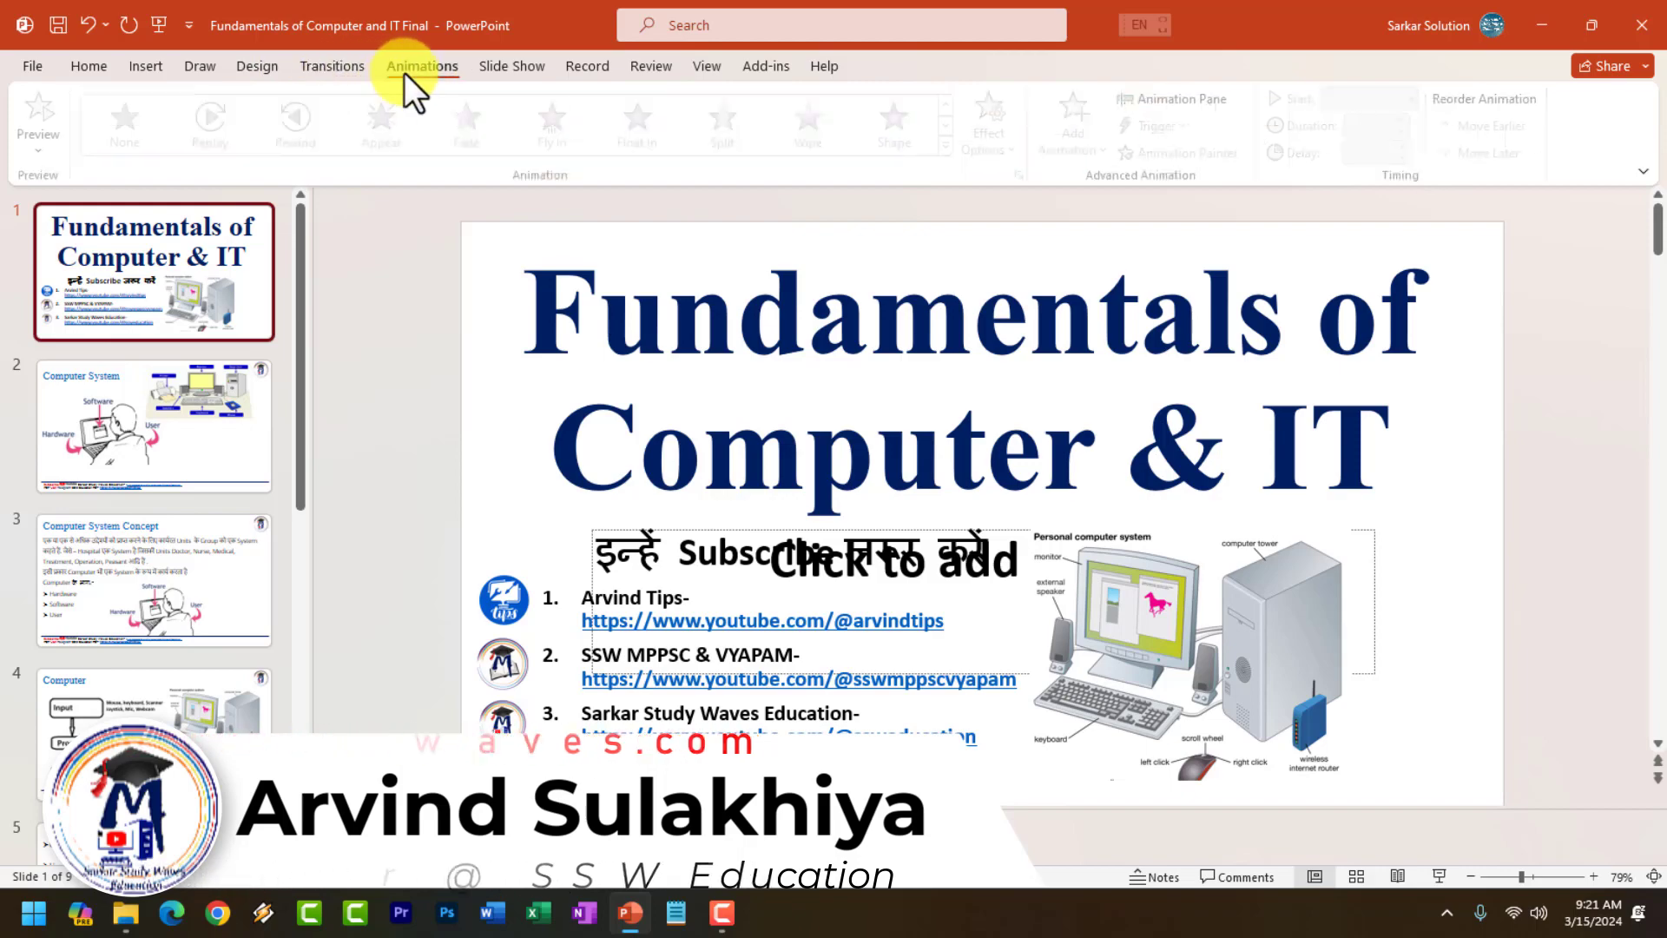
left_click(502, 67)
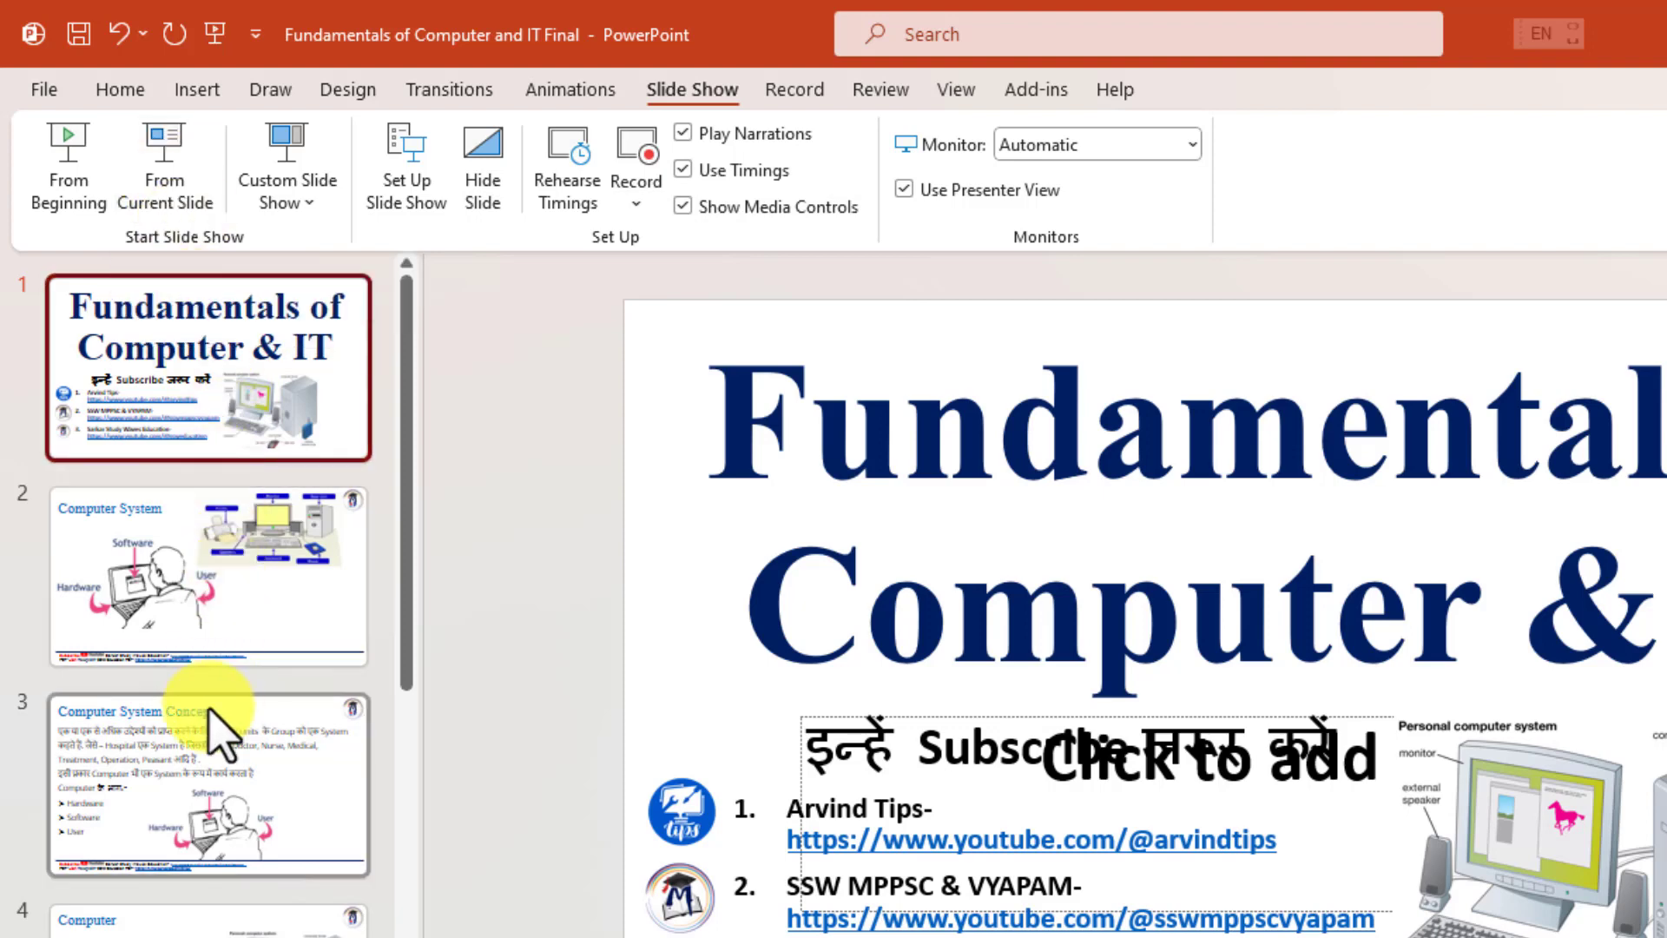
With slide 3 selected, open the Custom Shows dialog showing Custom Show 1.
left_click(244, 786)
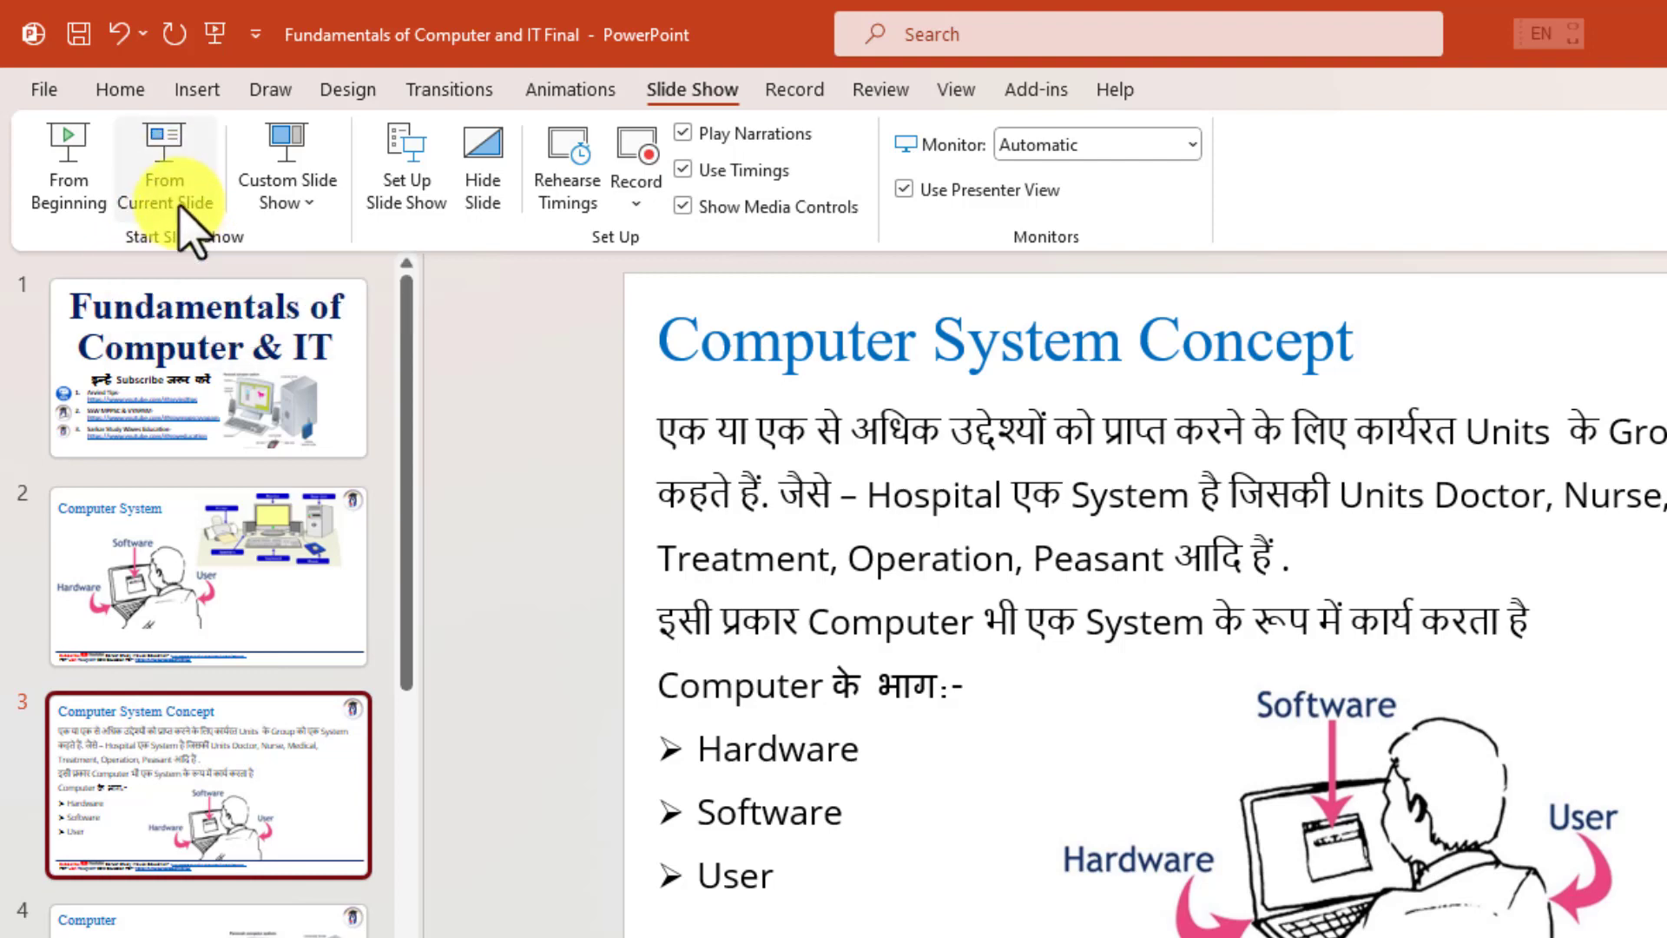
left_click(310, 209)
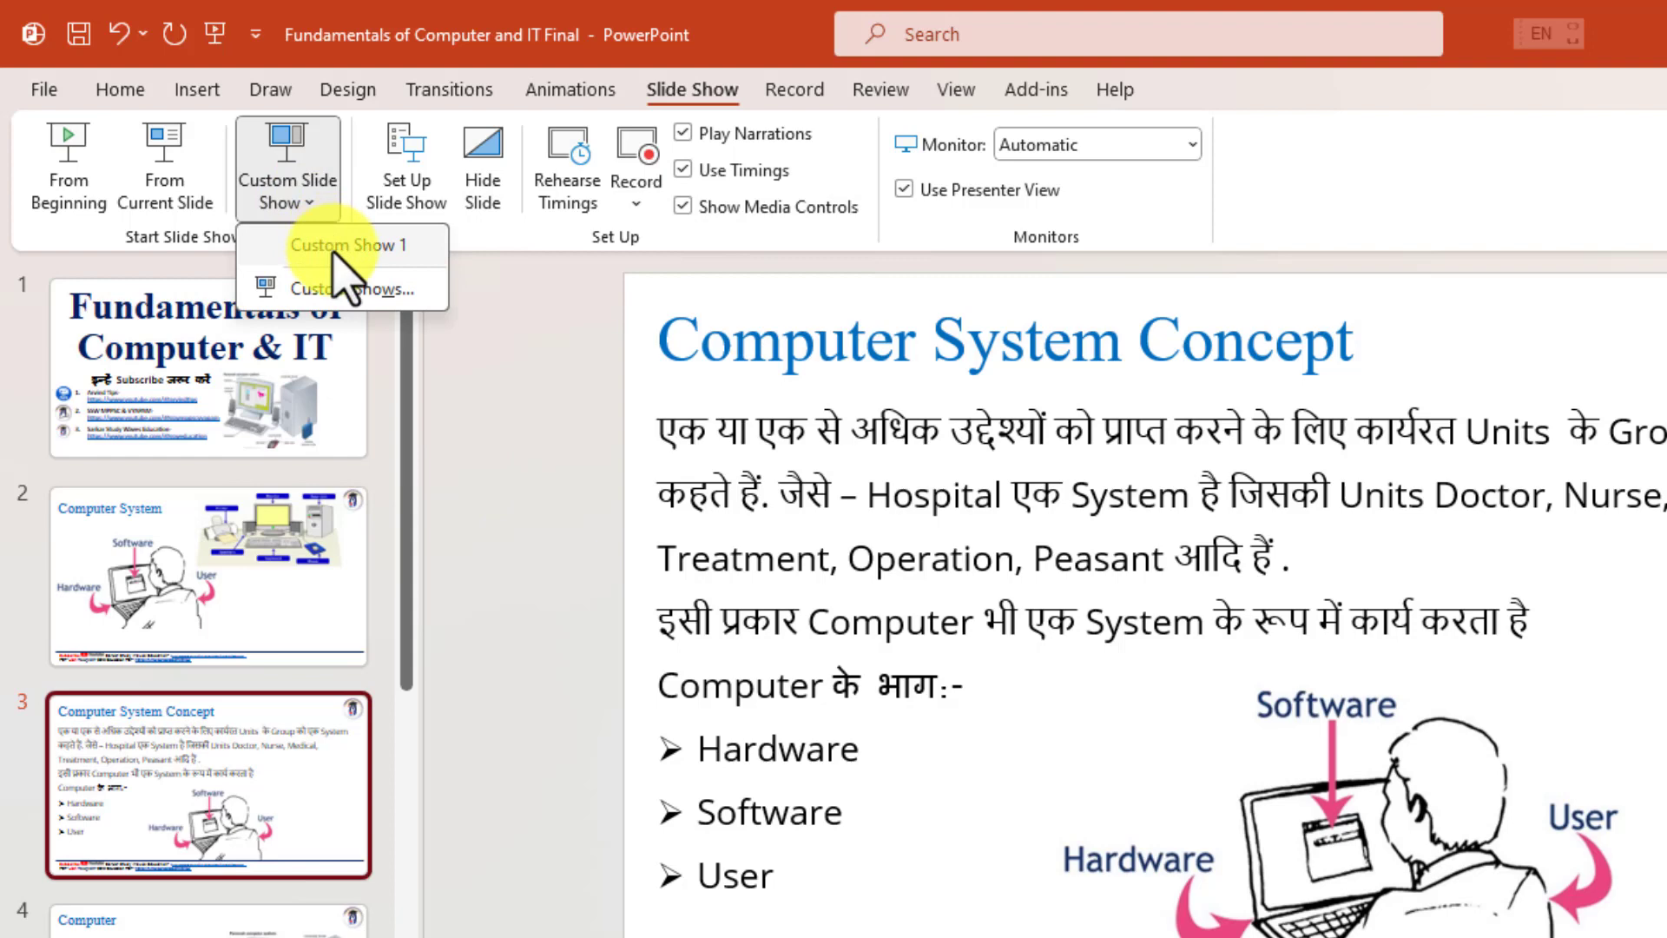
left_click(315, 293)
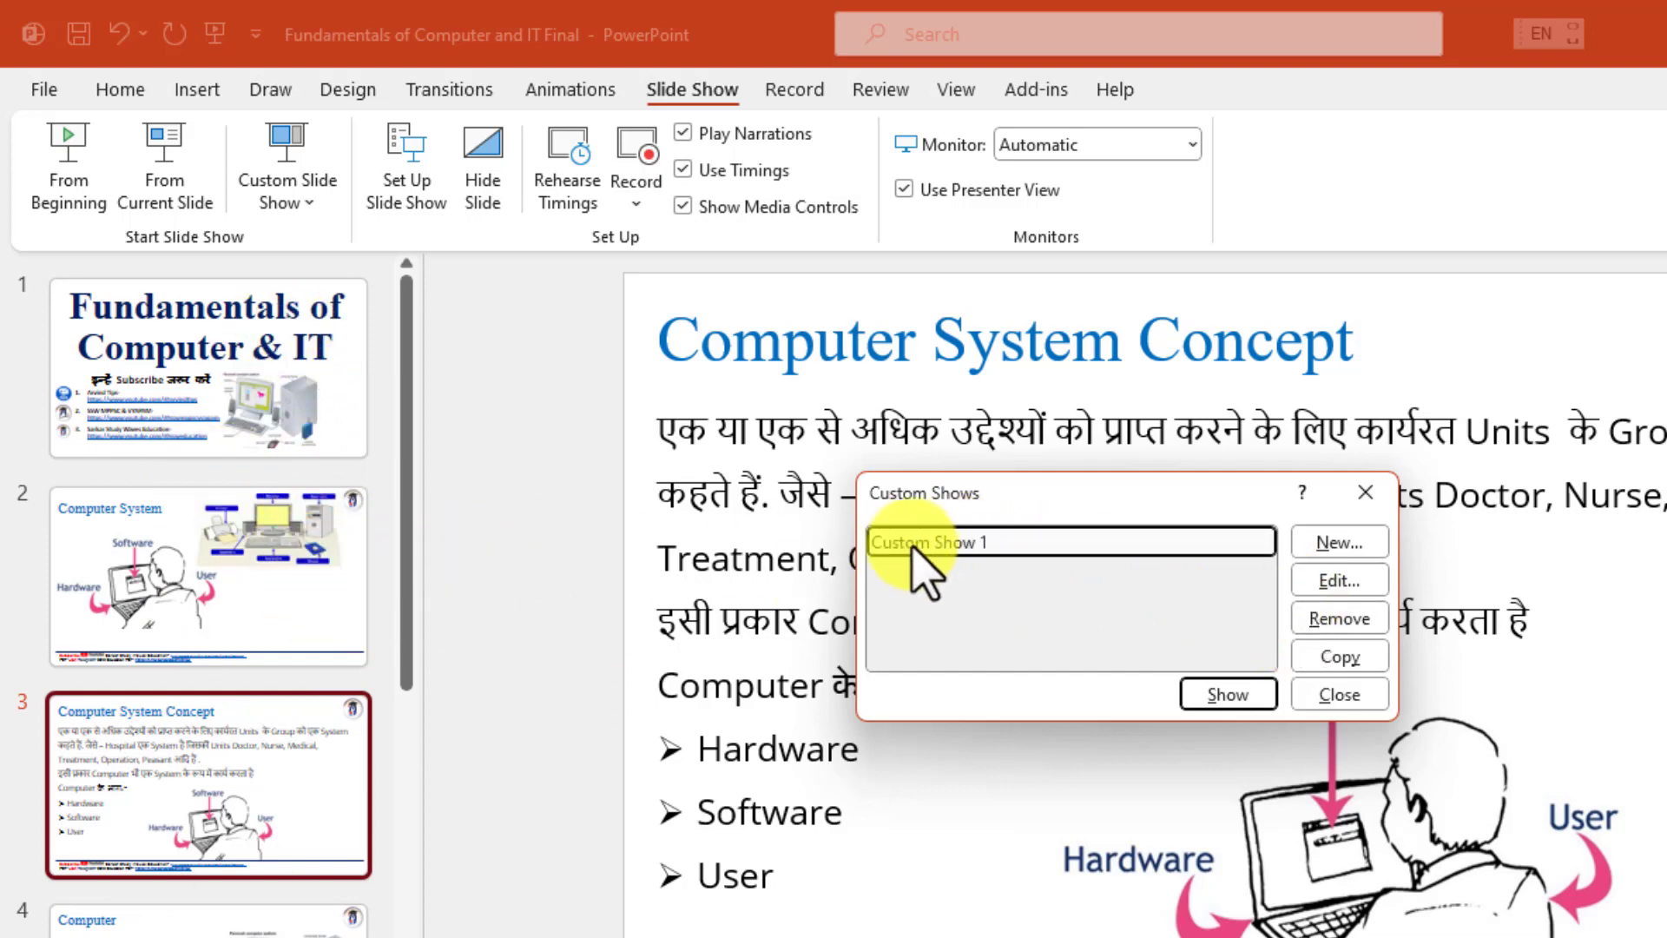
Define Custom Show 2 with slides 1–4, Fundamentals of Computer & IT through Computer.
left_click(1338, 544)
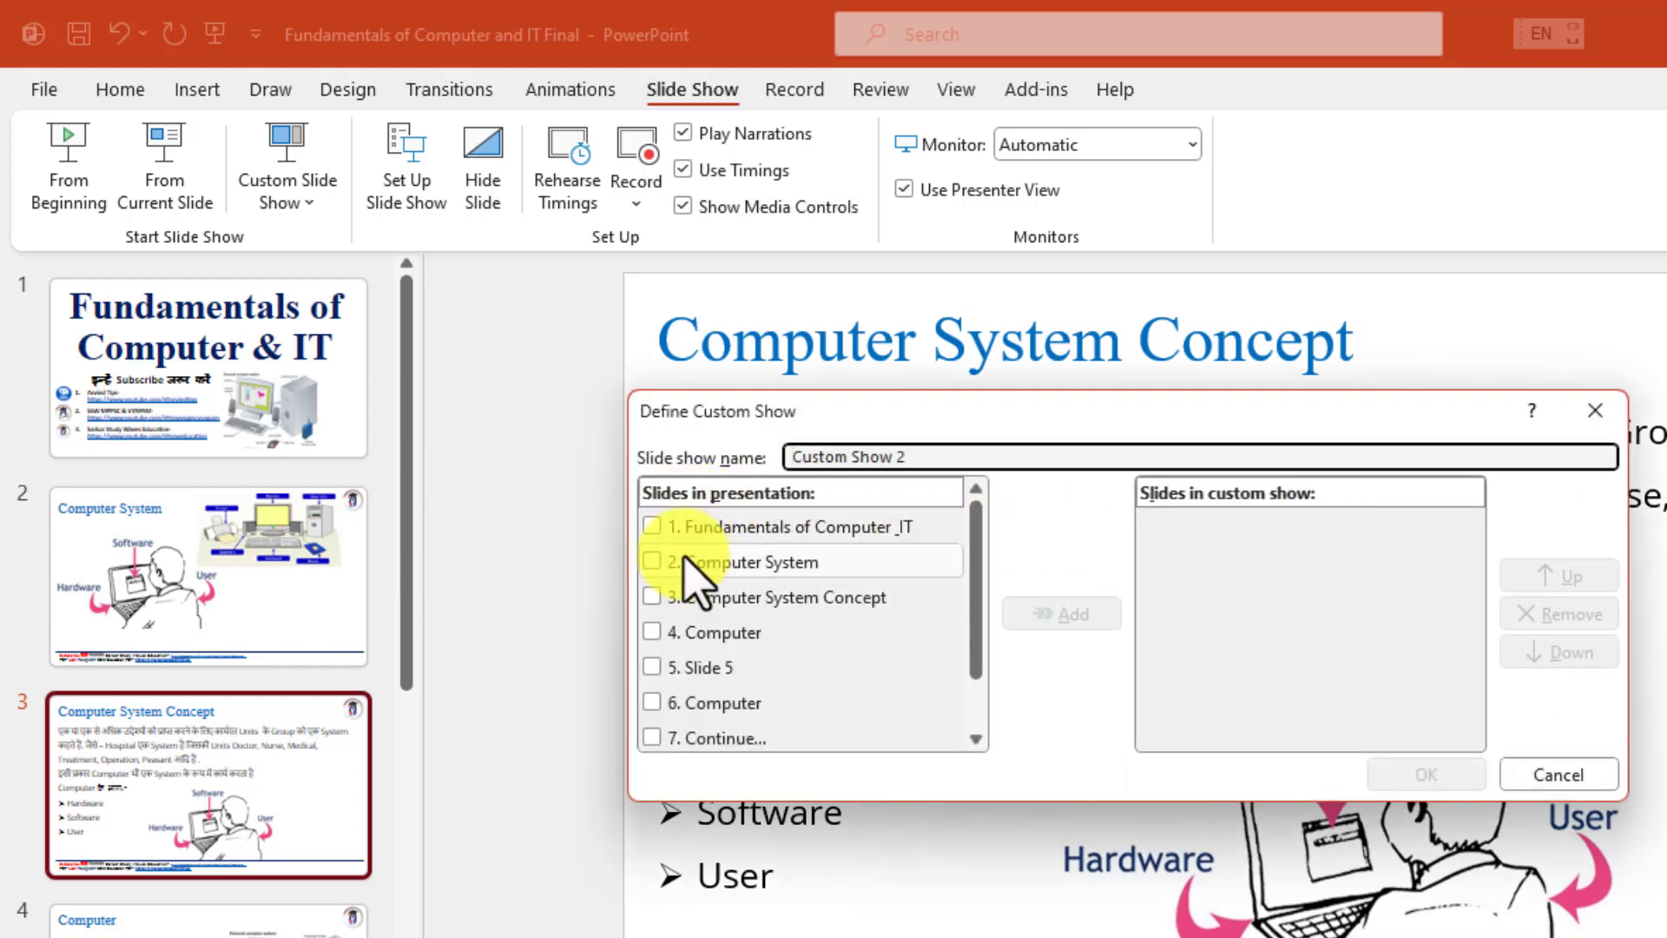
left_click(653, 526)
left_click(653, 562)
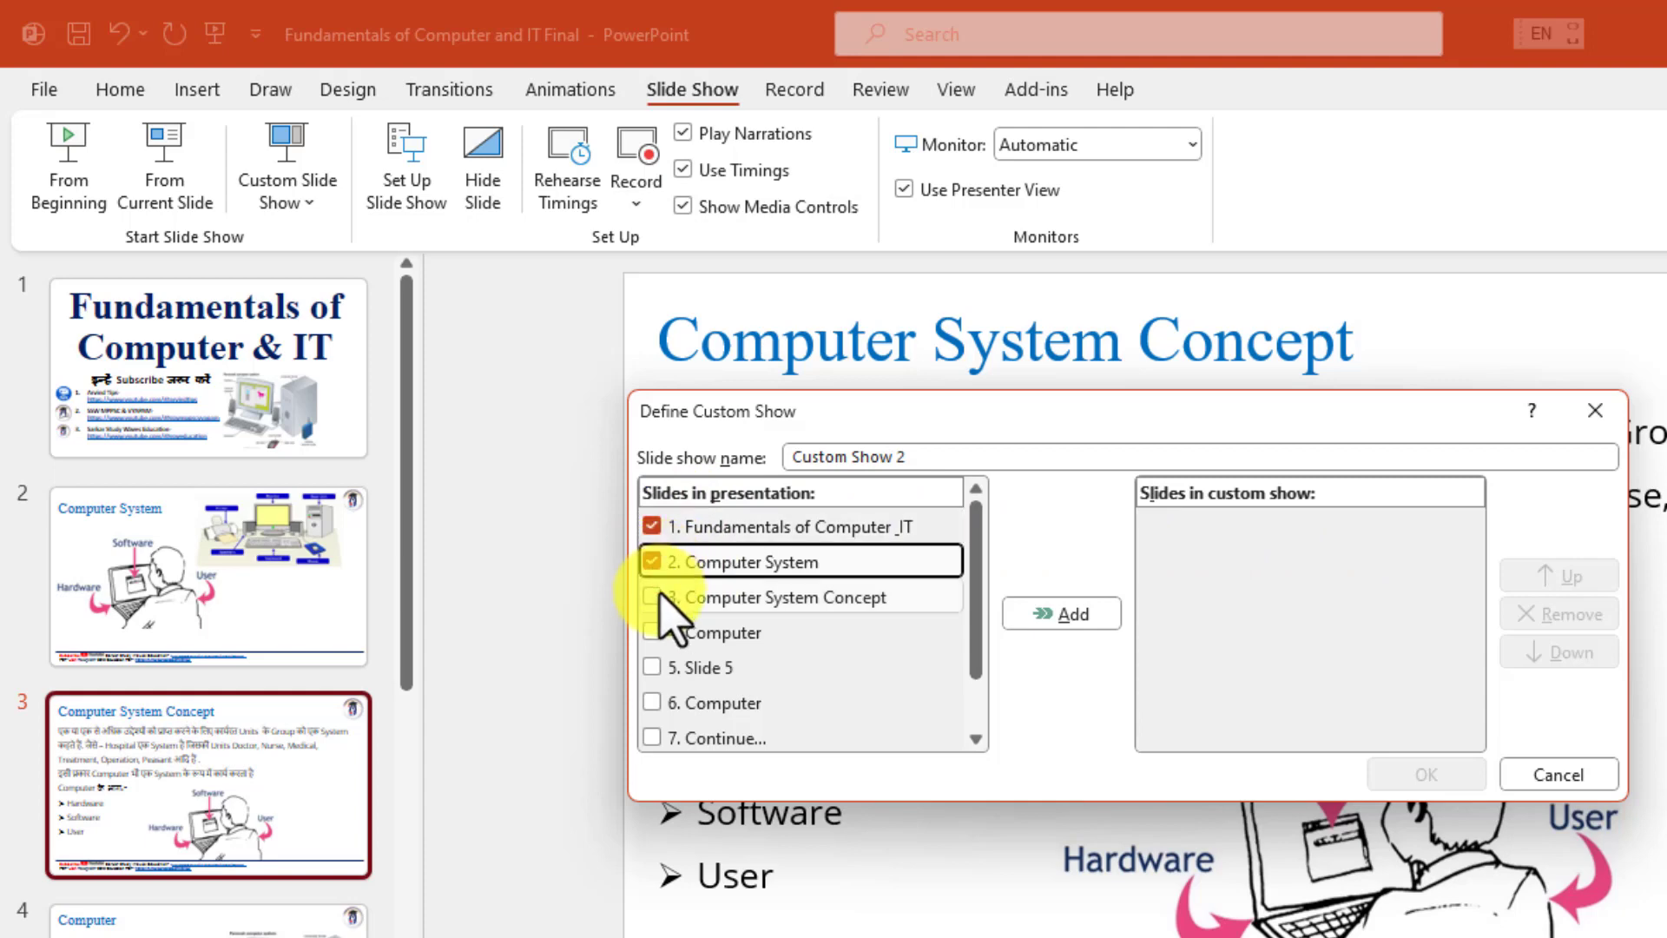
left_click(653, 597)
left_click(653, 632)
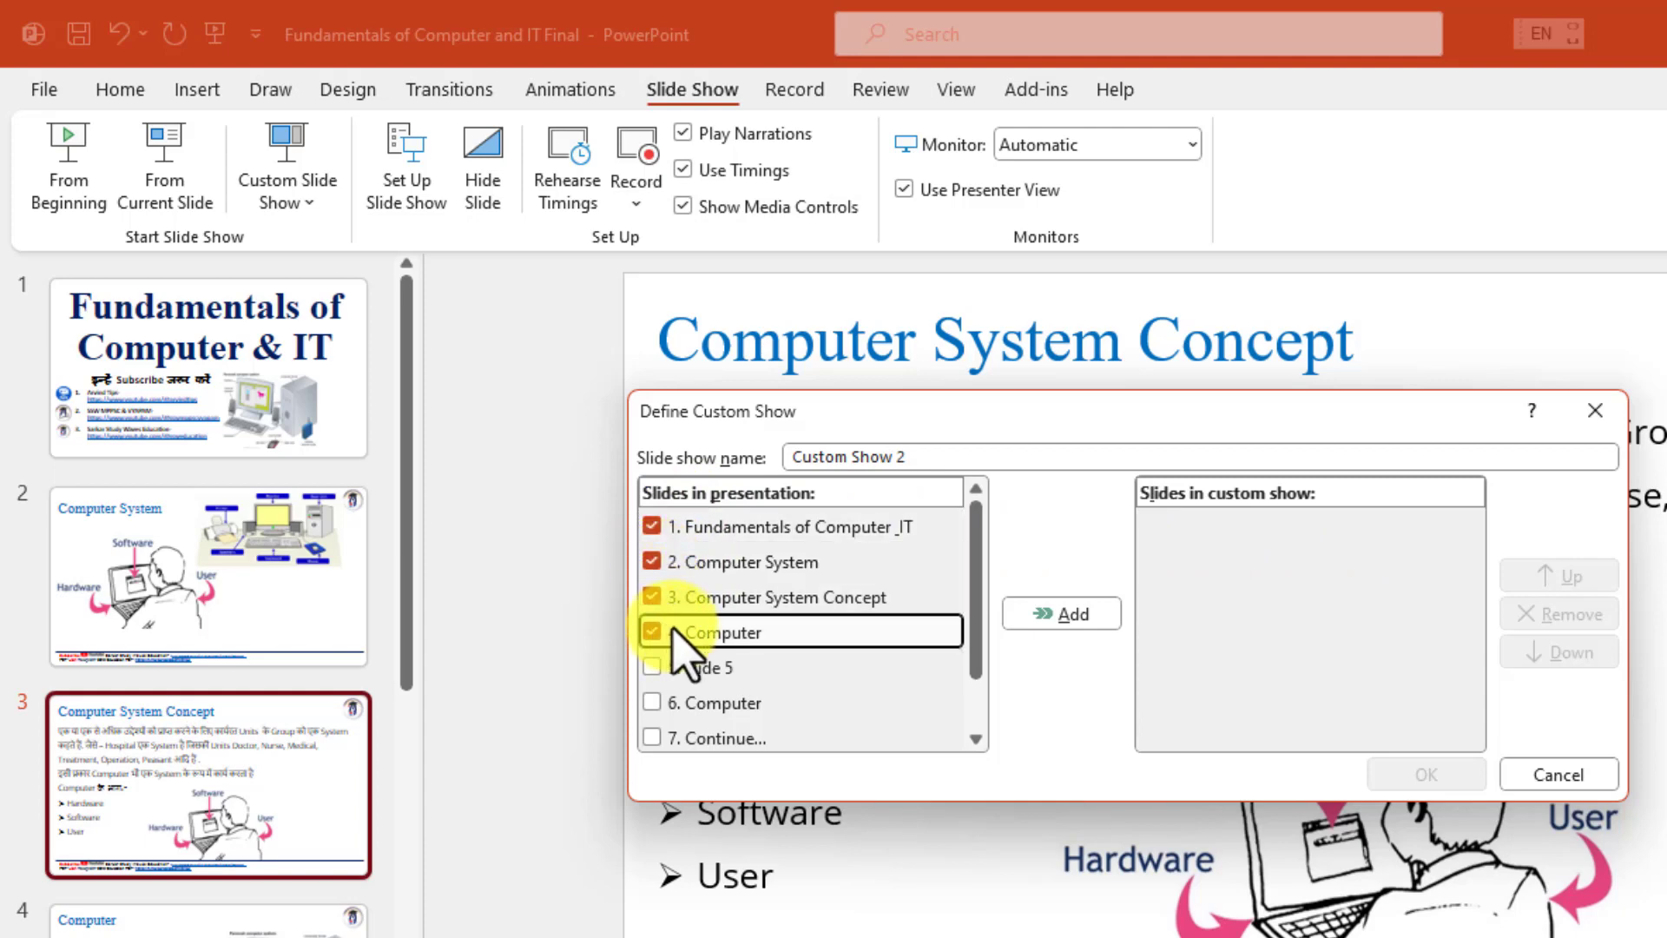
left_click(1077, 615)
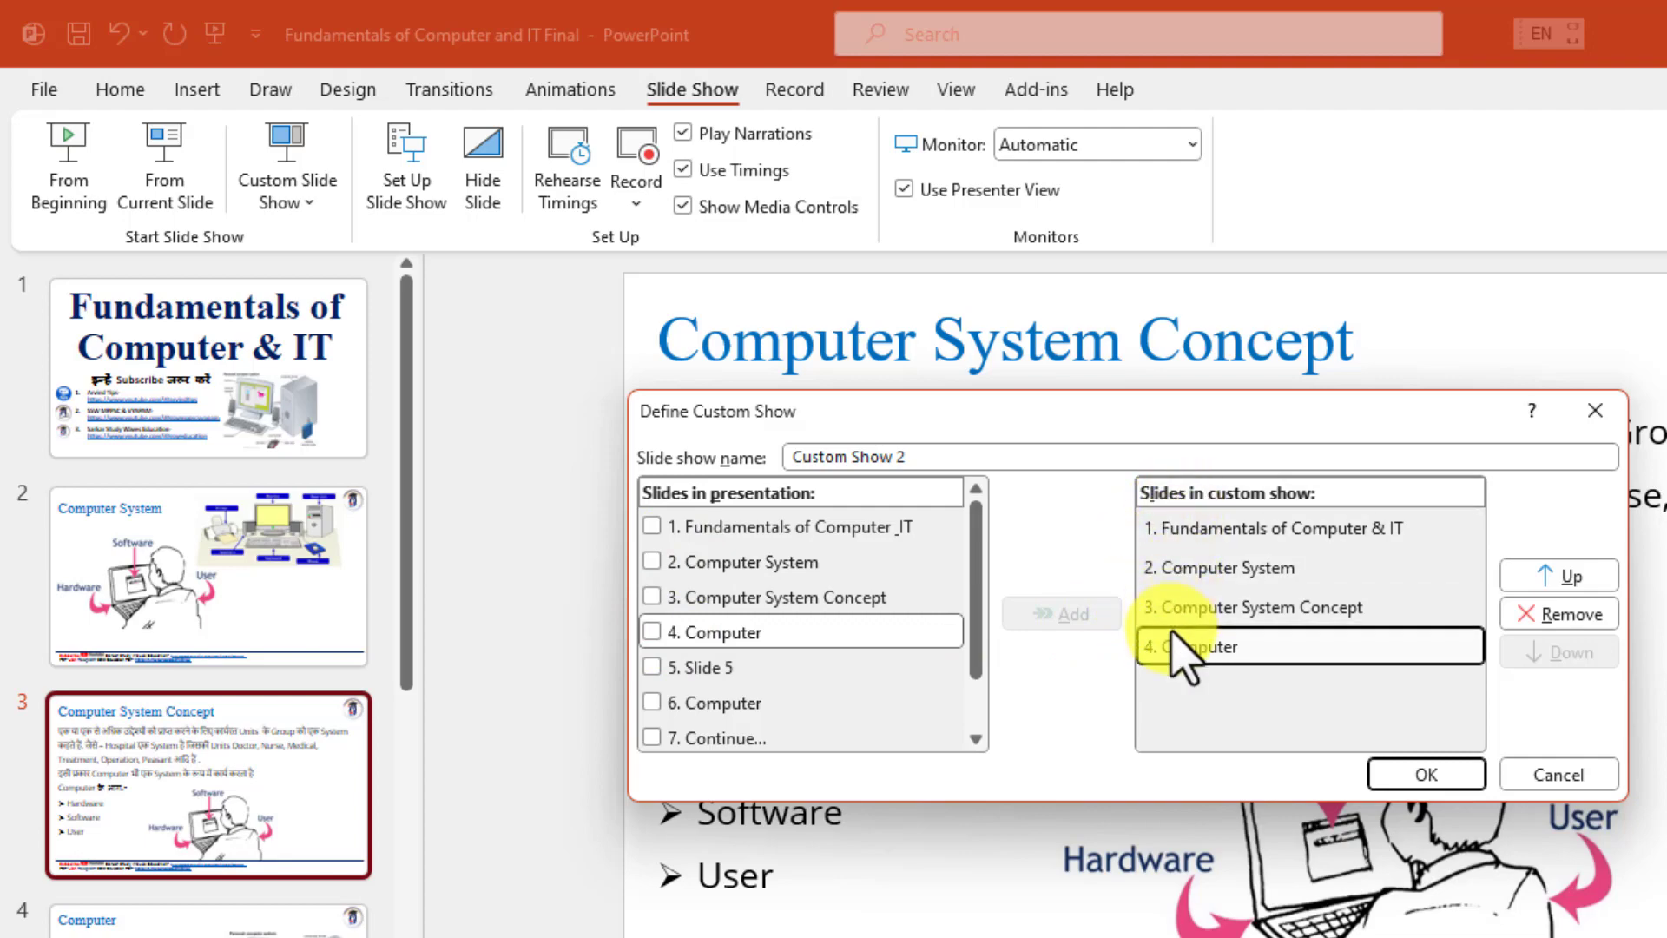
left_click(1433, 776)
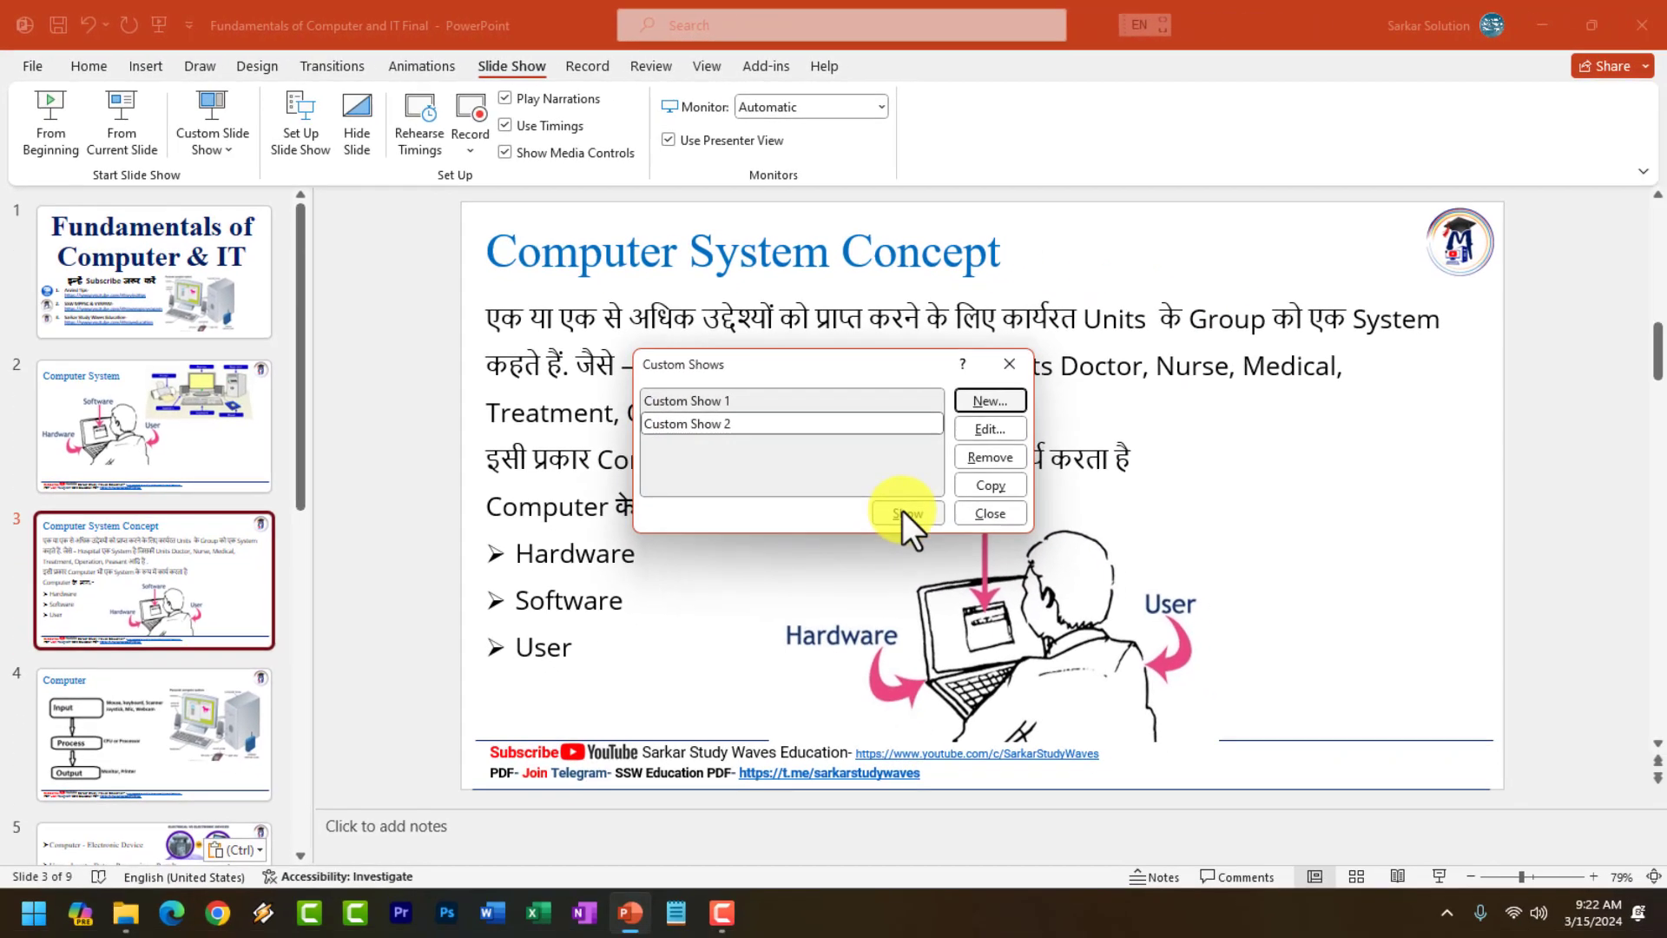
Play Custom Show 2 through its four slides and end the show.
left_click(904, 514)
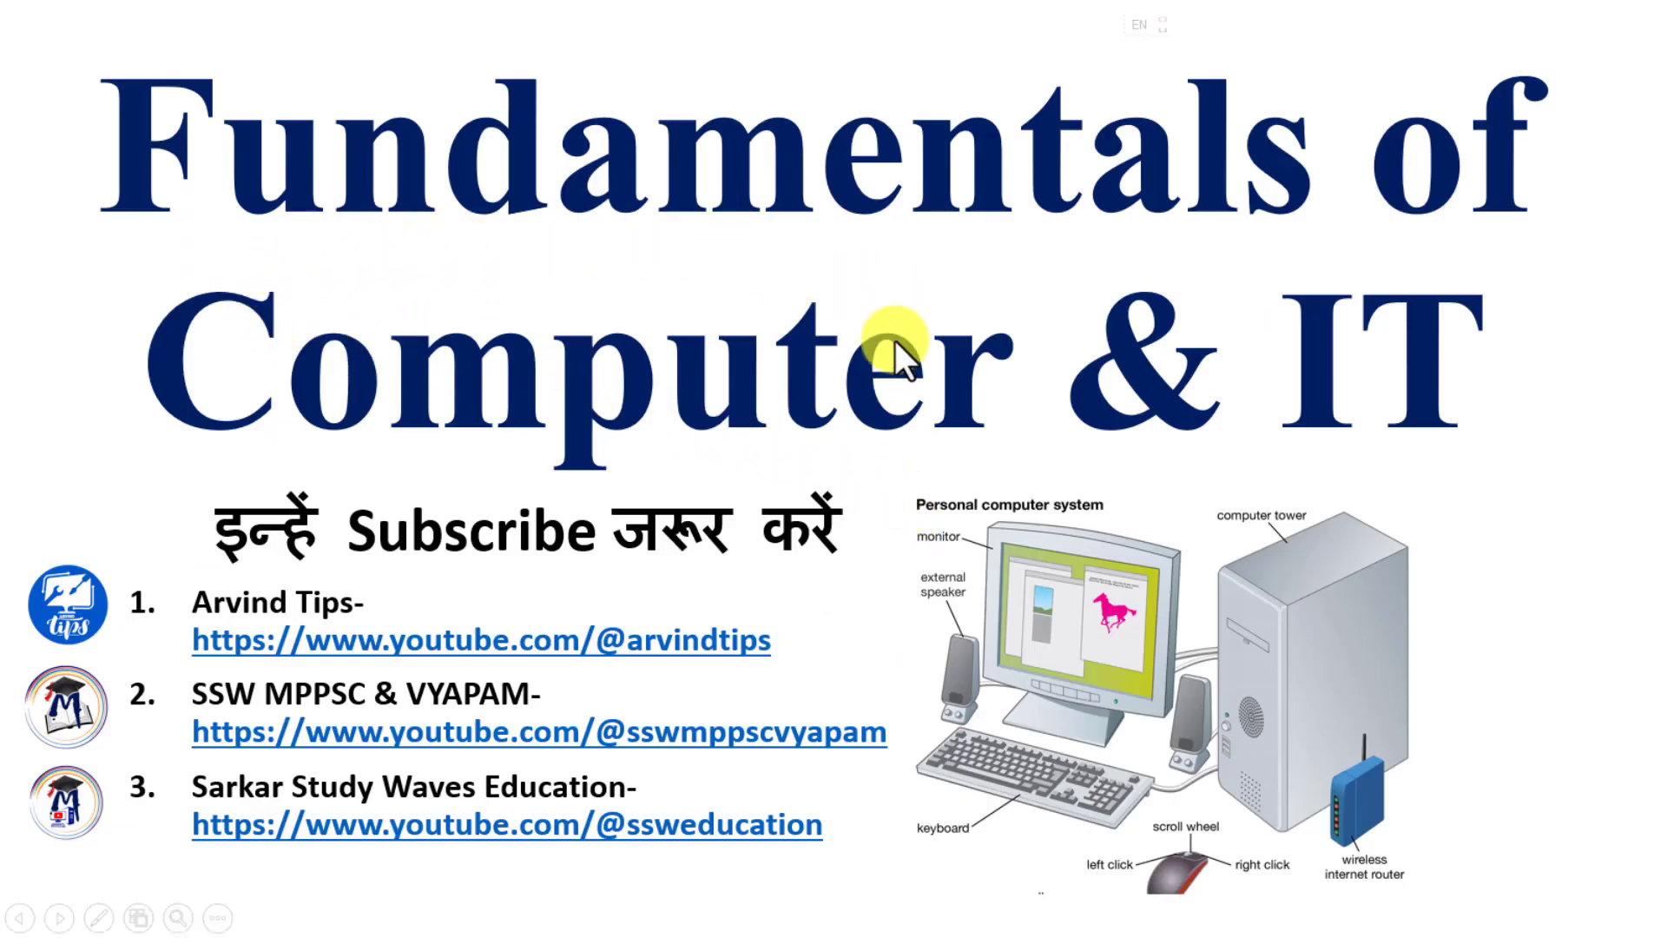
left_click(782, 392)
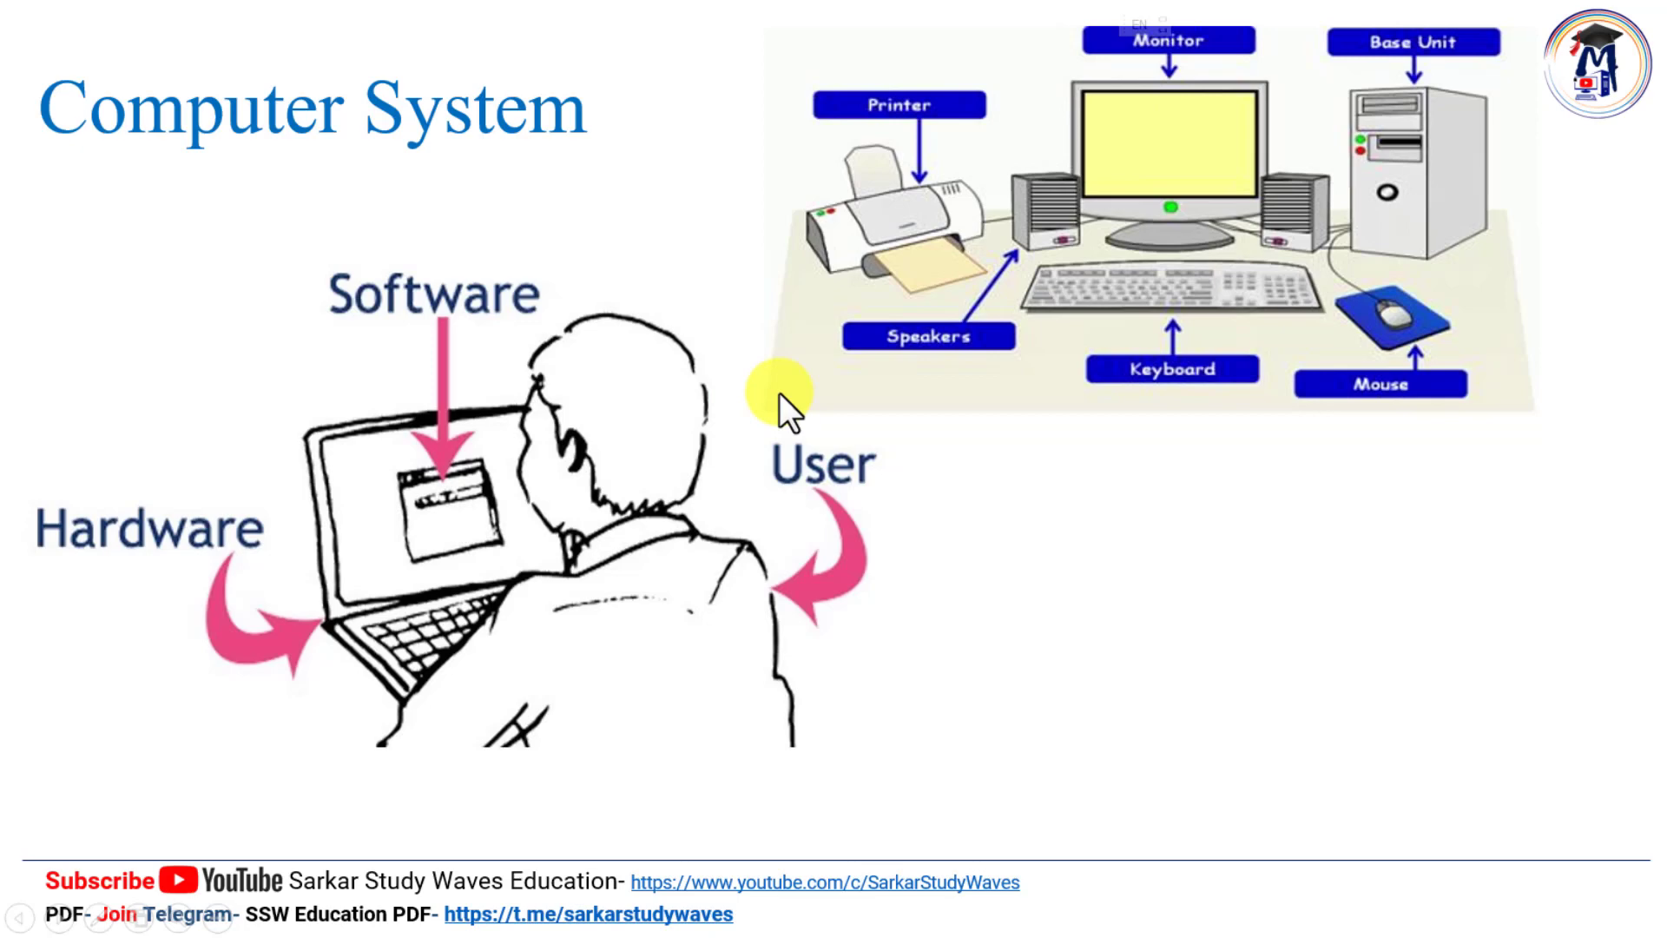
left_click(778, 393)
left_click(779, 392)
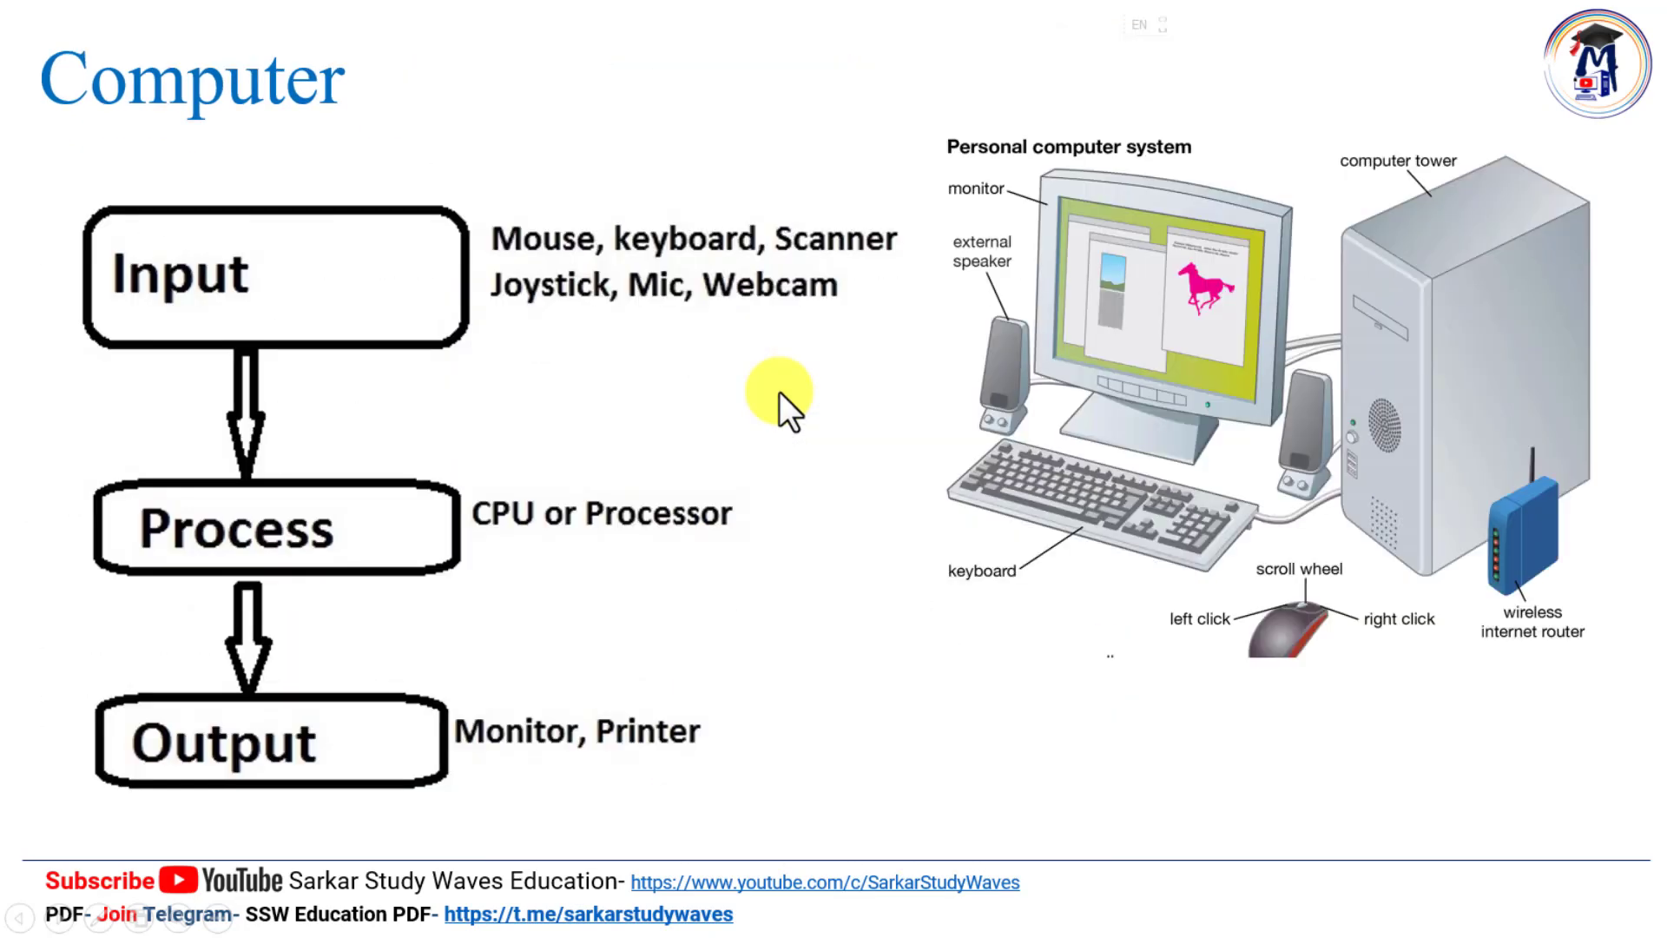
left_click(779, 391)
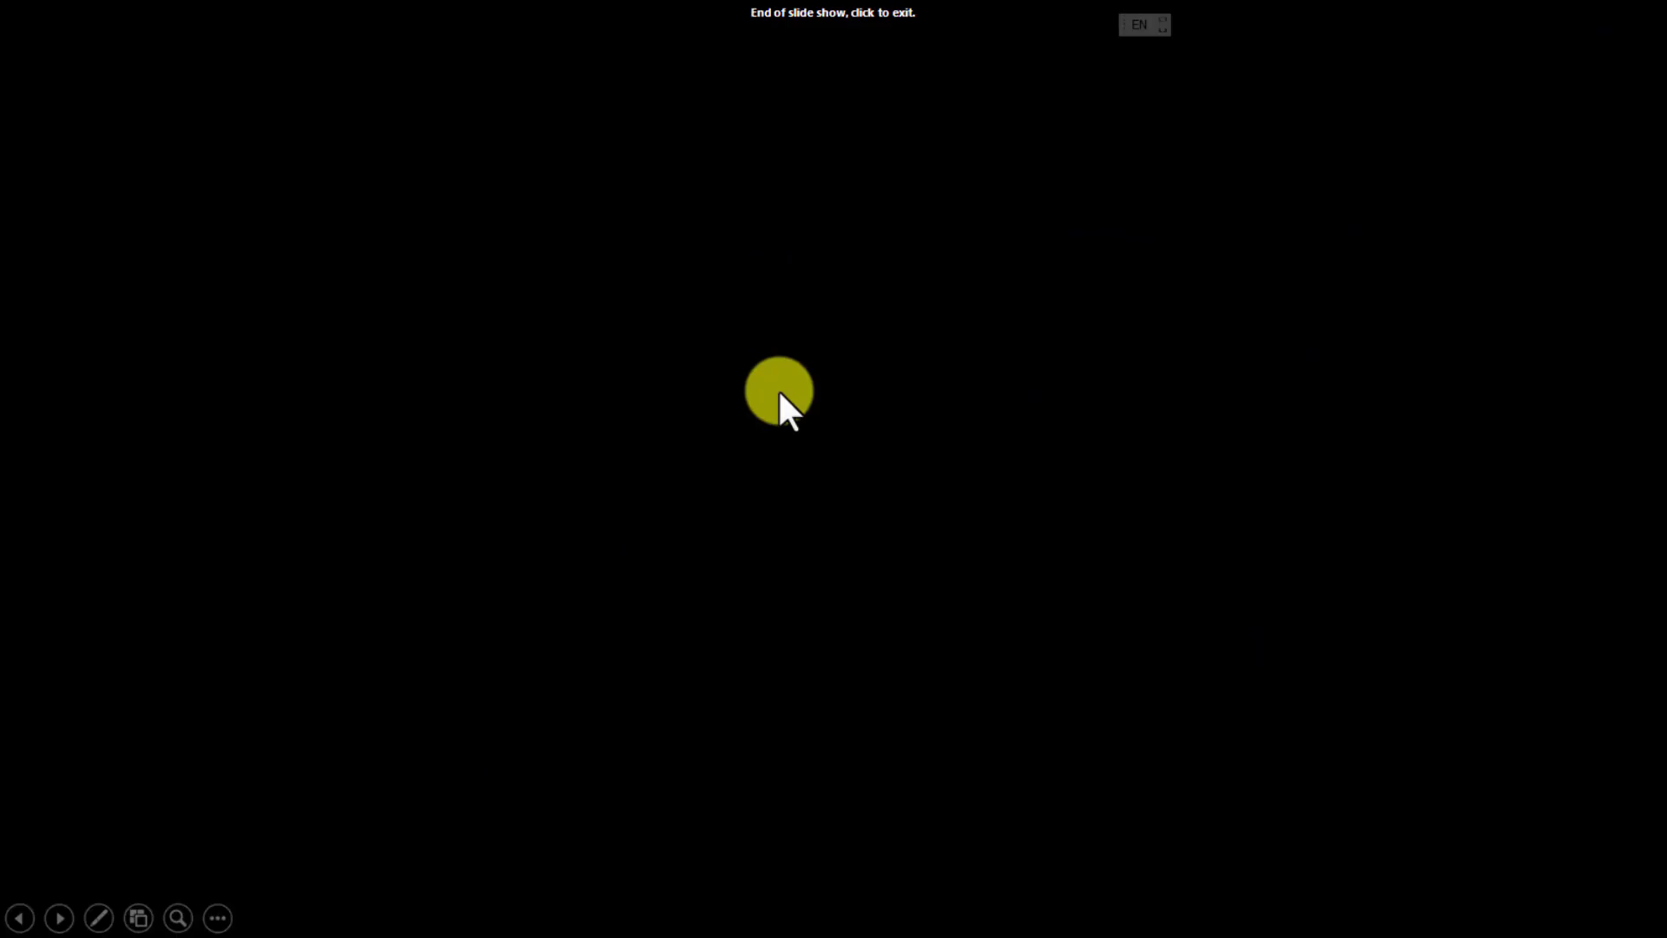
right_click(727, 304)
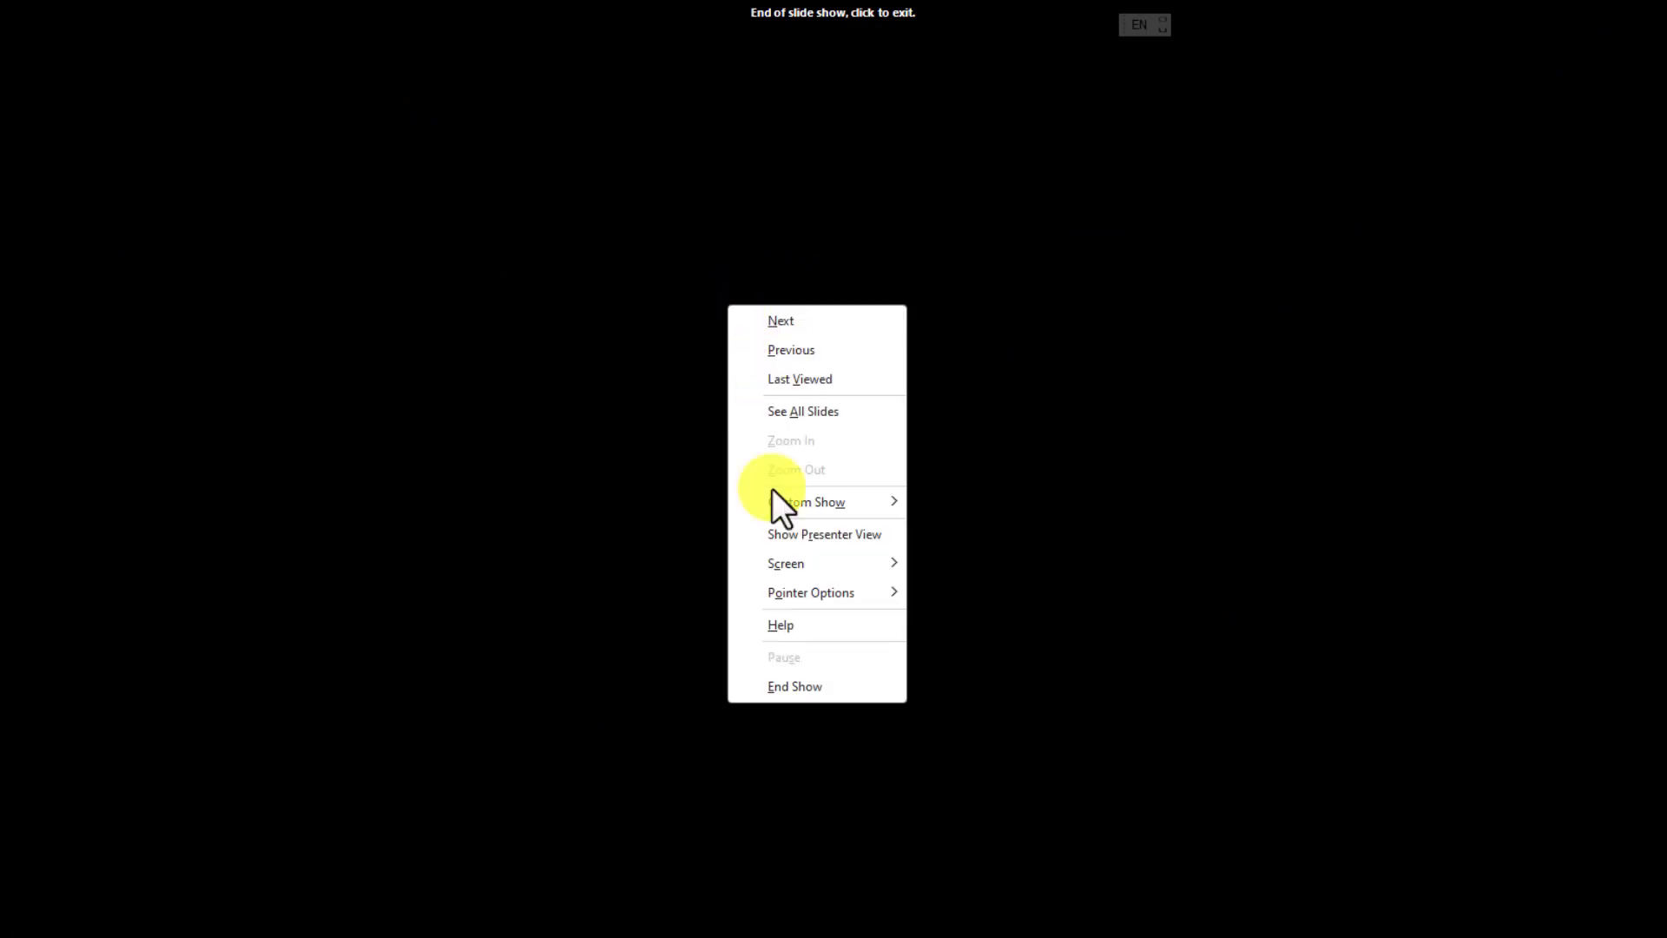
left_click(788, 688)
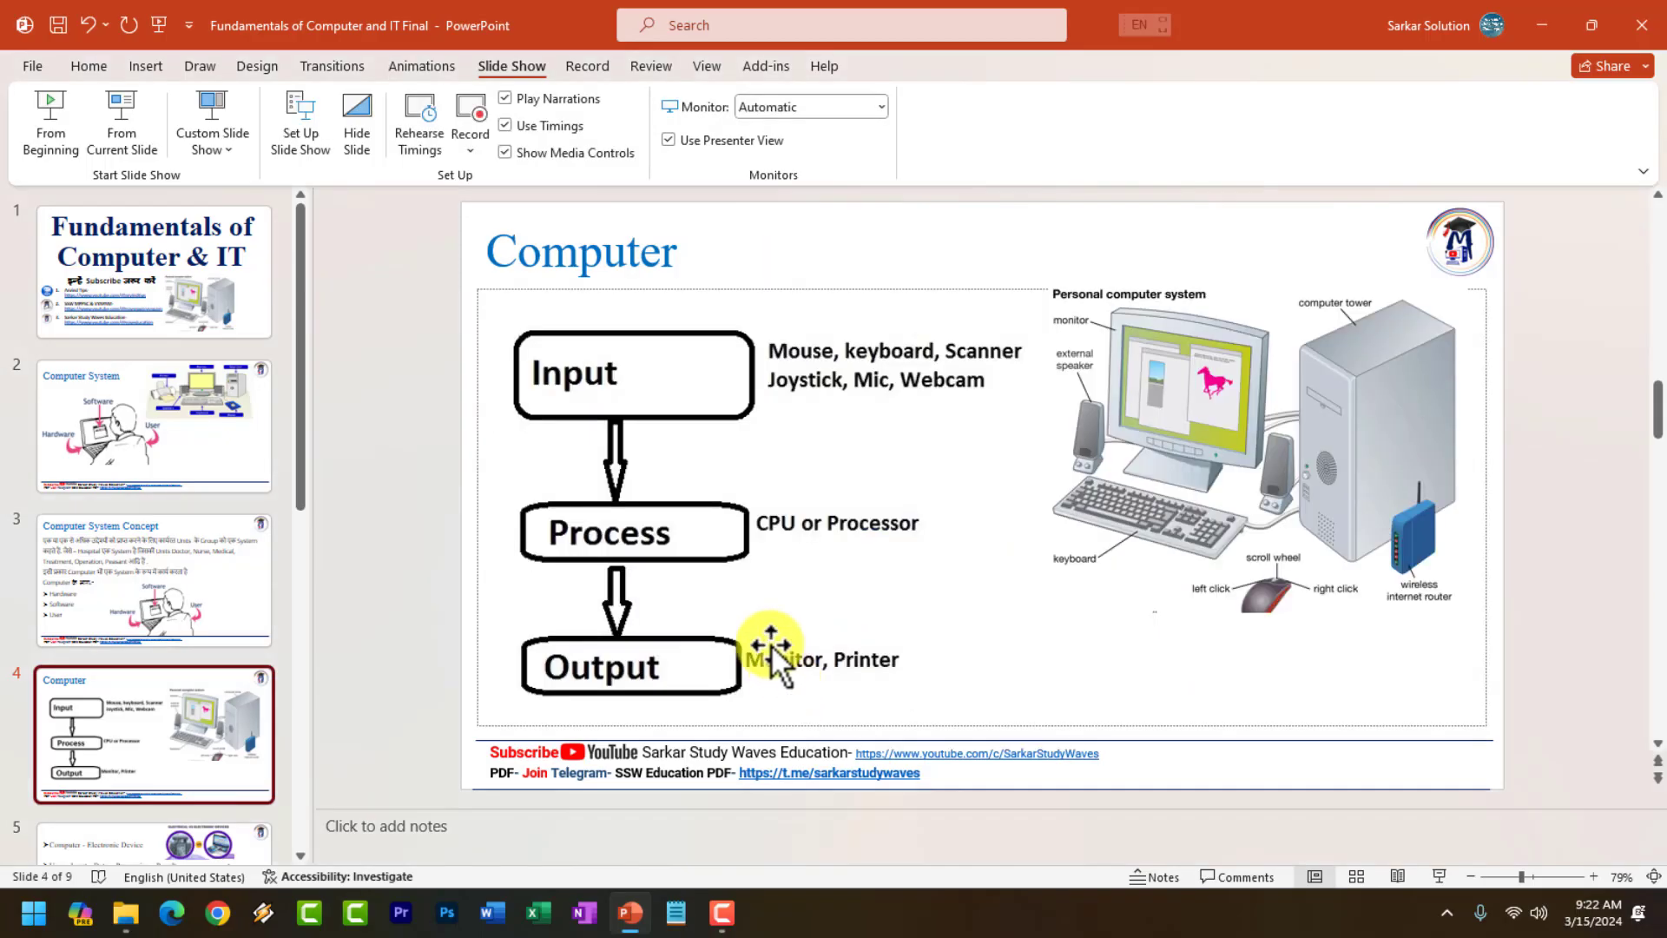
Back in normal view, apply the Split transition from the full gallery to the title slide.
left_click(145, 297)
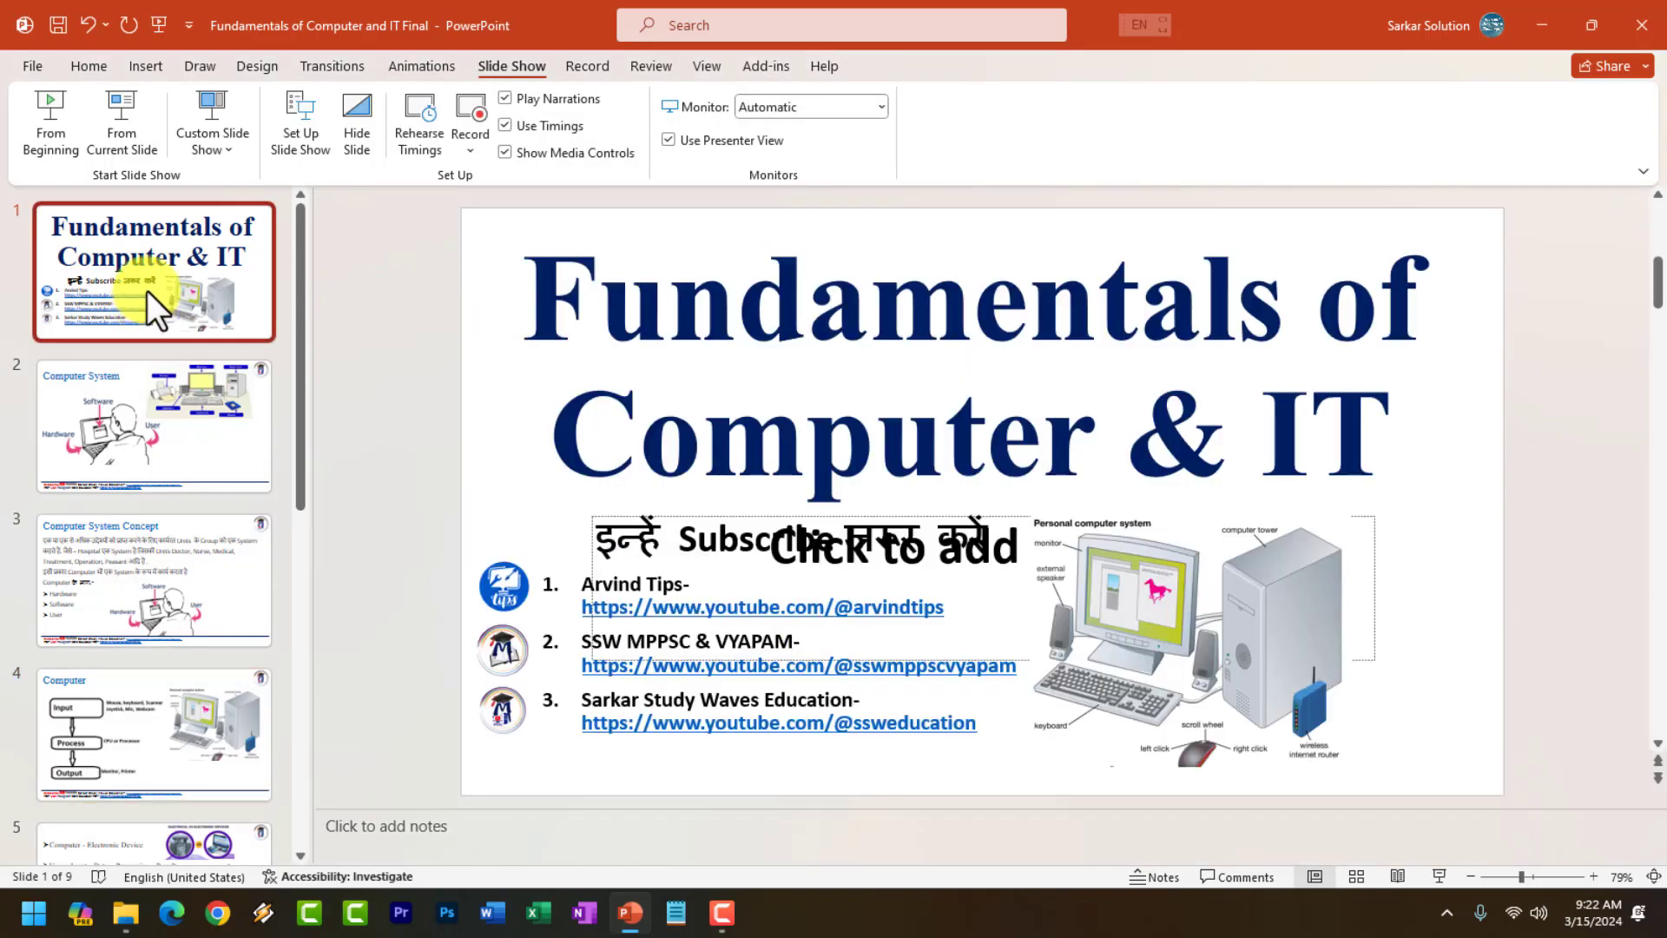
left_click(346, 70)
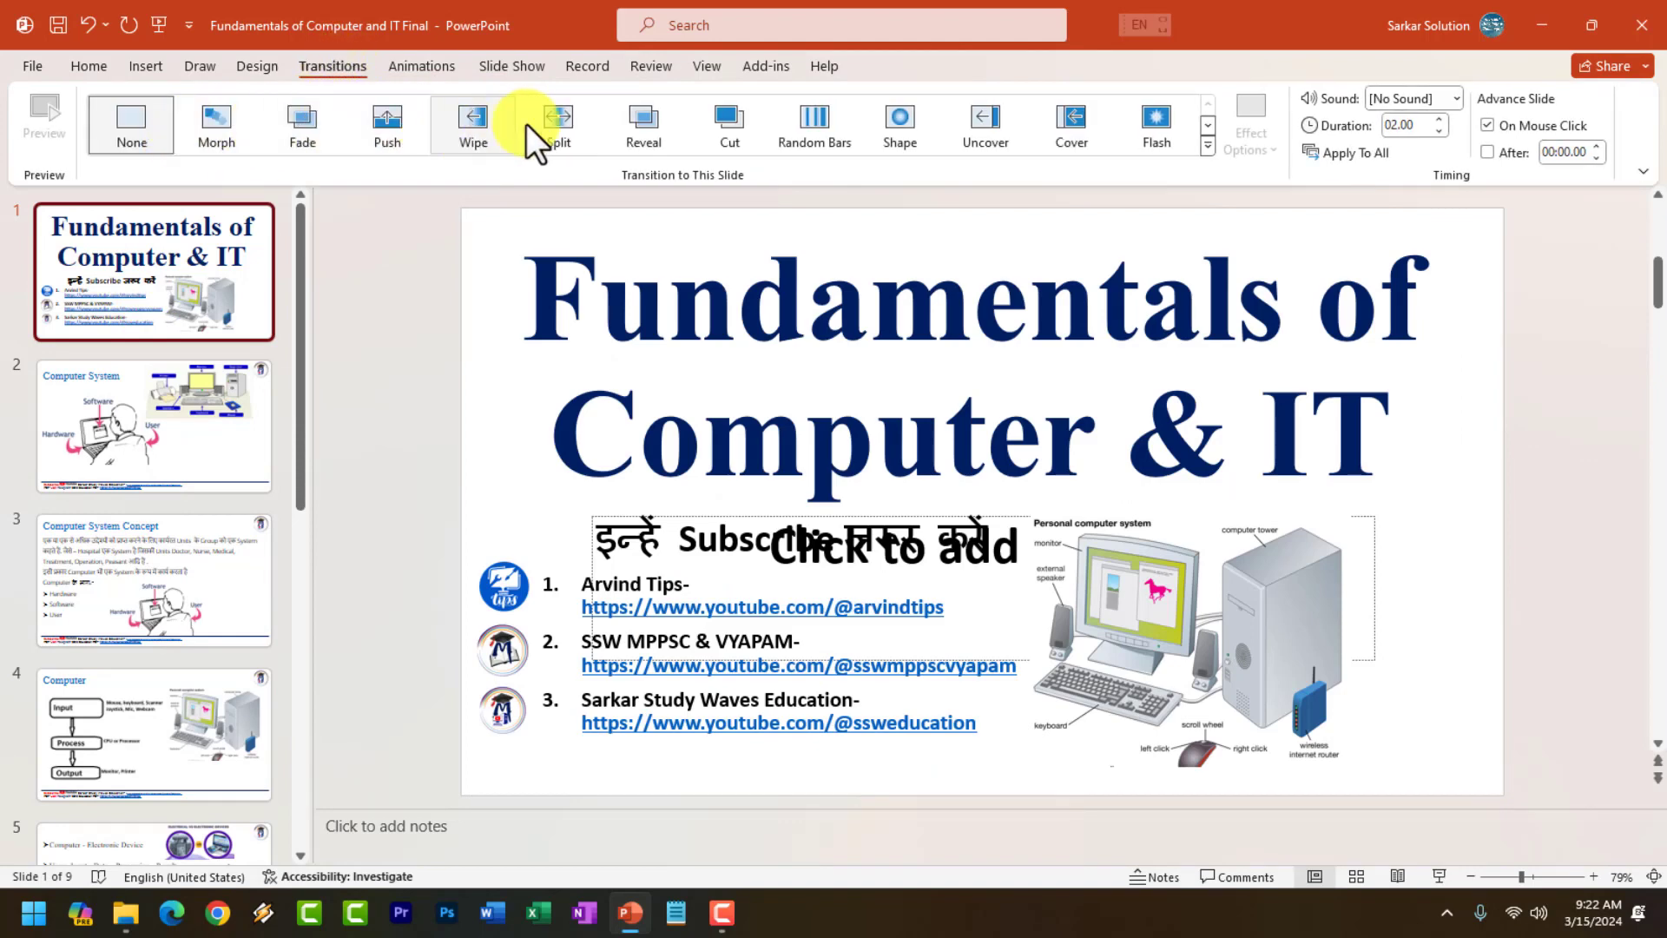
left_click(1208, 150)
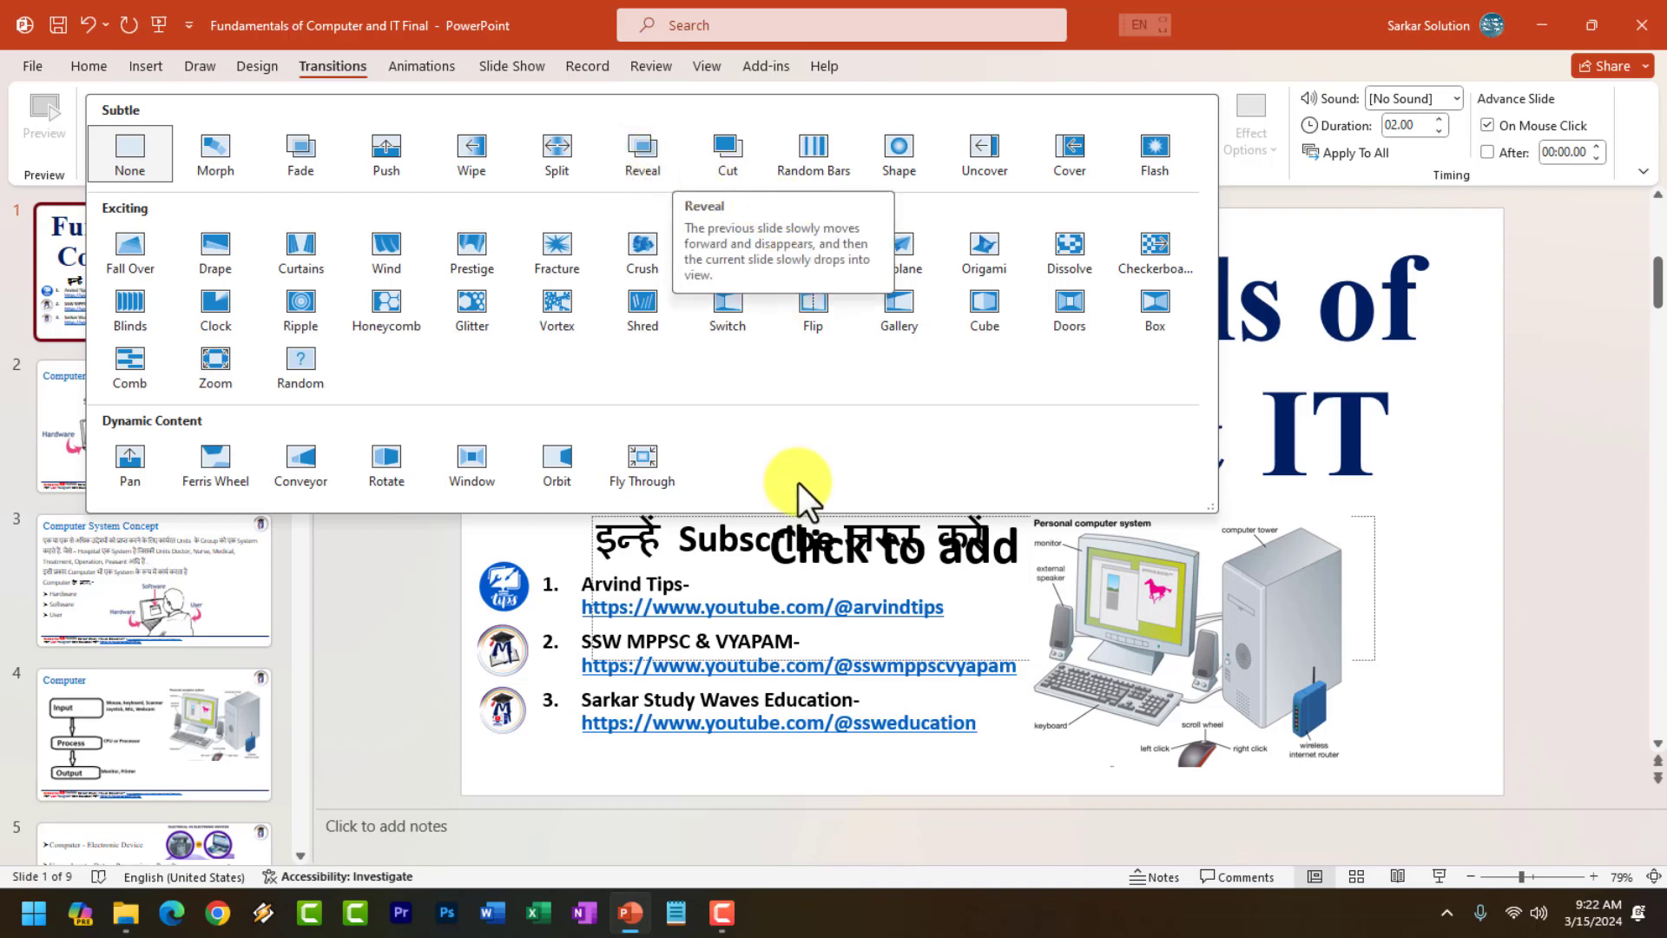
left_click(559, 165)
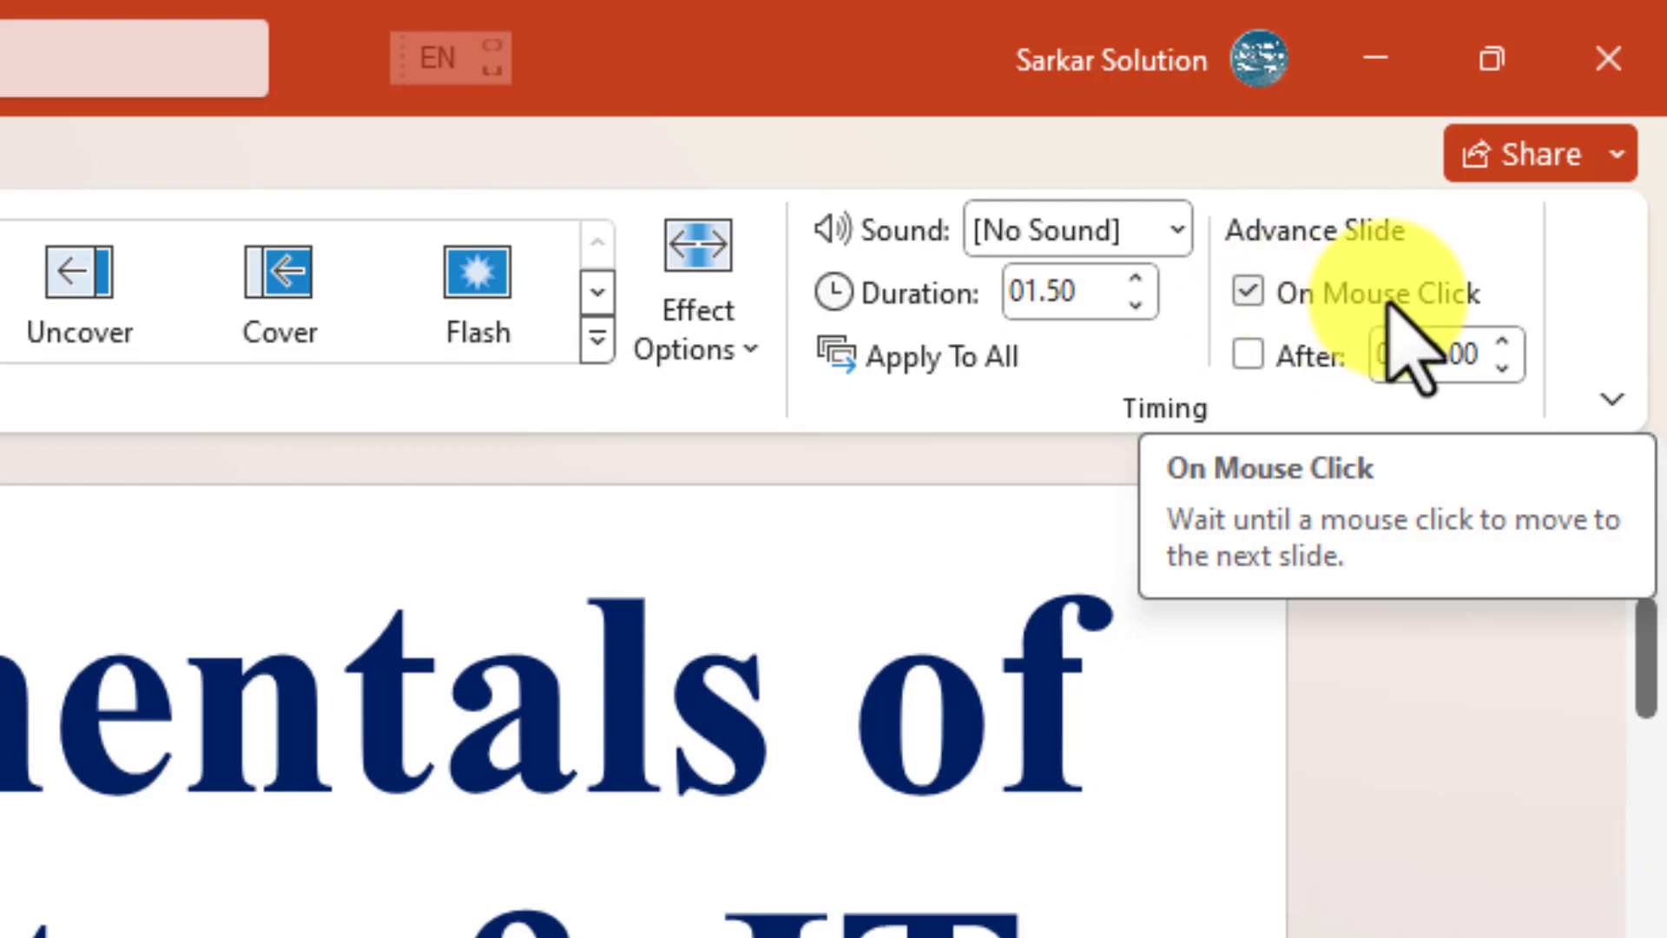
Advance slides after 00:02.00 instead of on click, preview Split, and apply to all slides.
left_click(1248, 354)
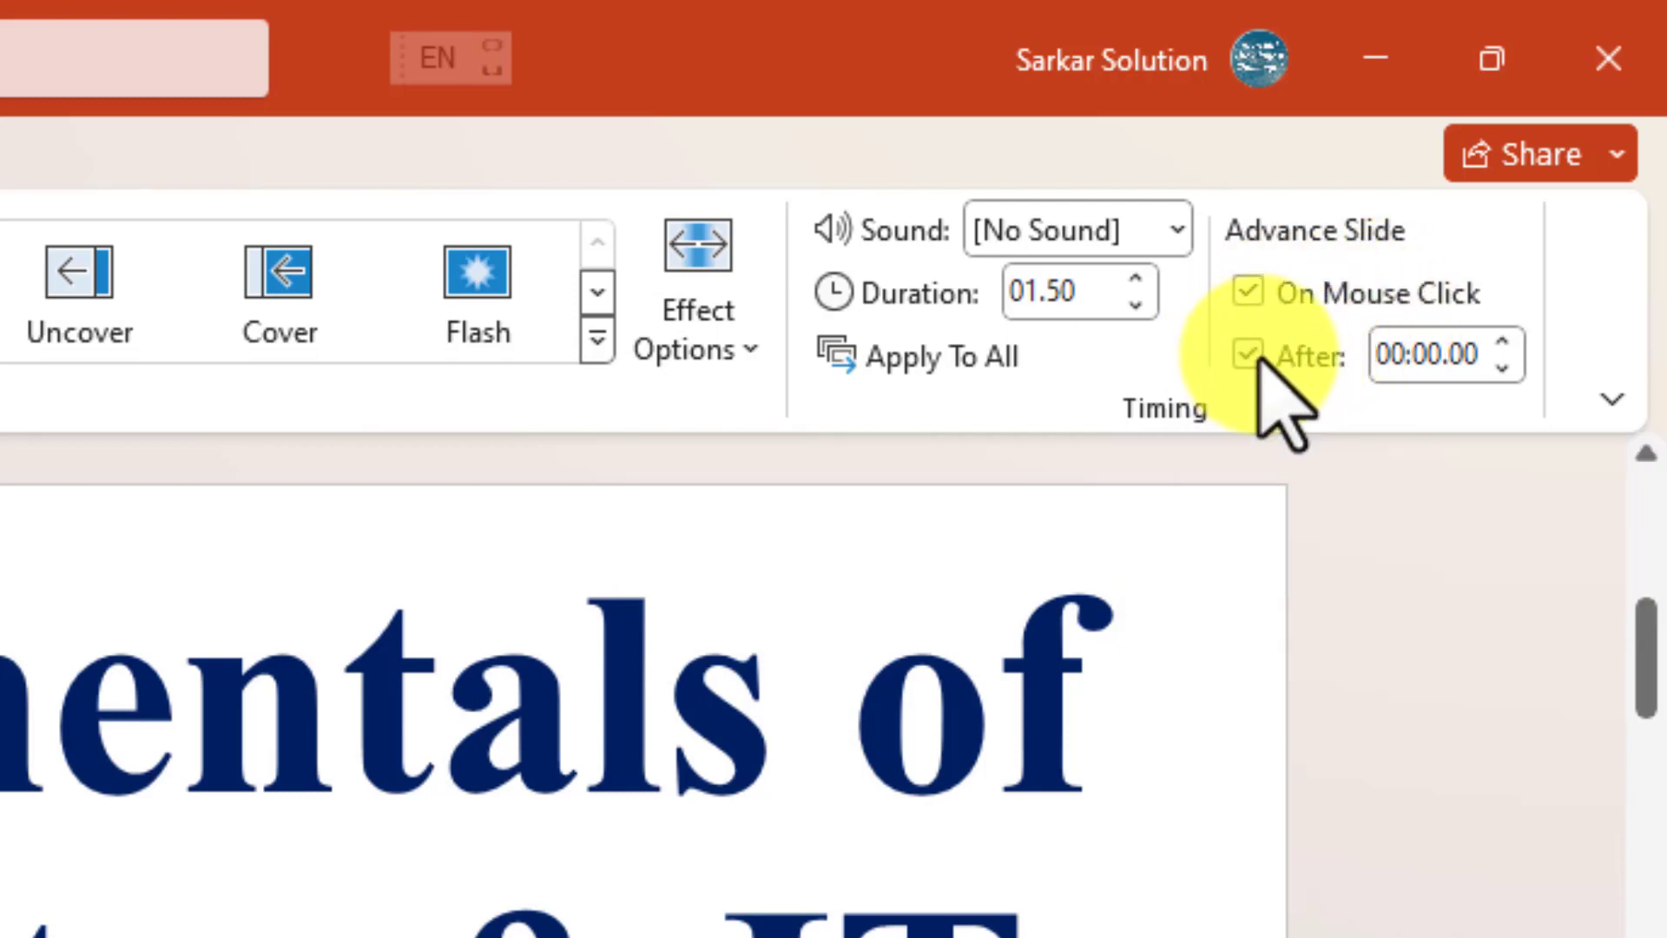
left_click(1248, 293)
type("2")
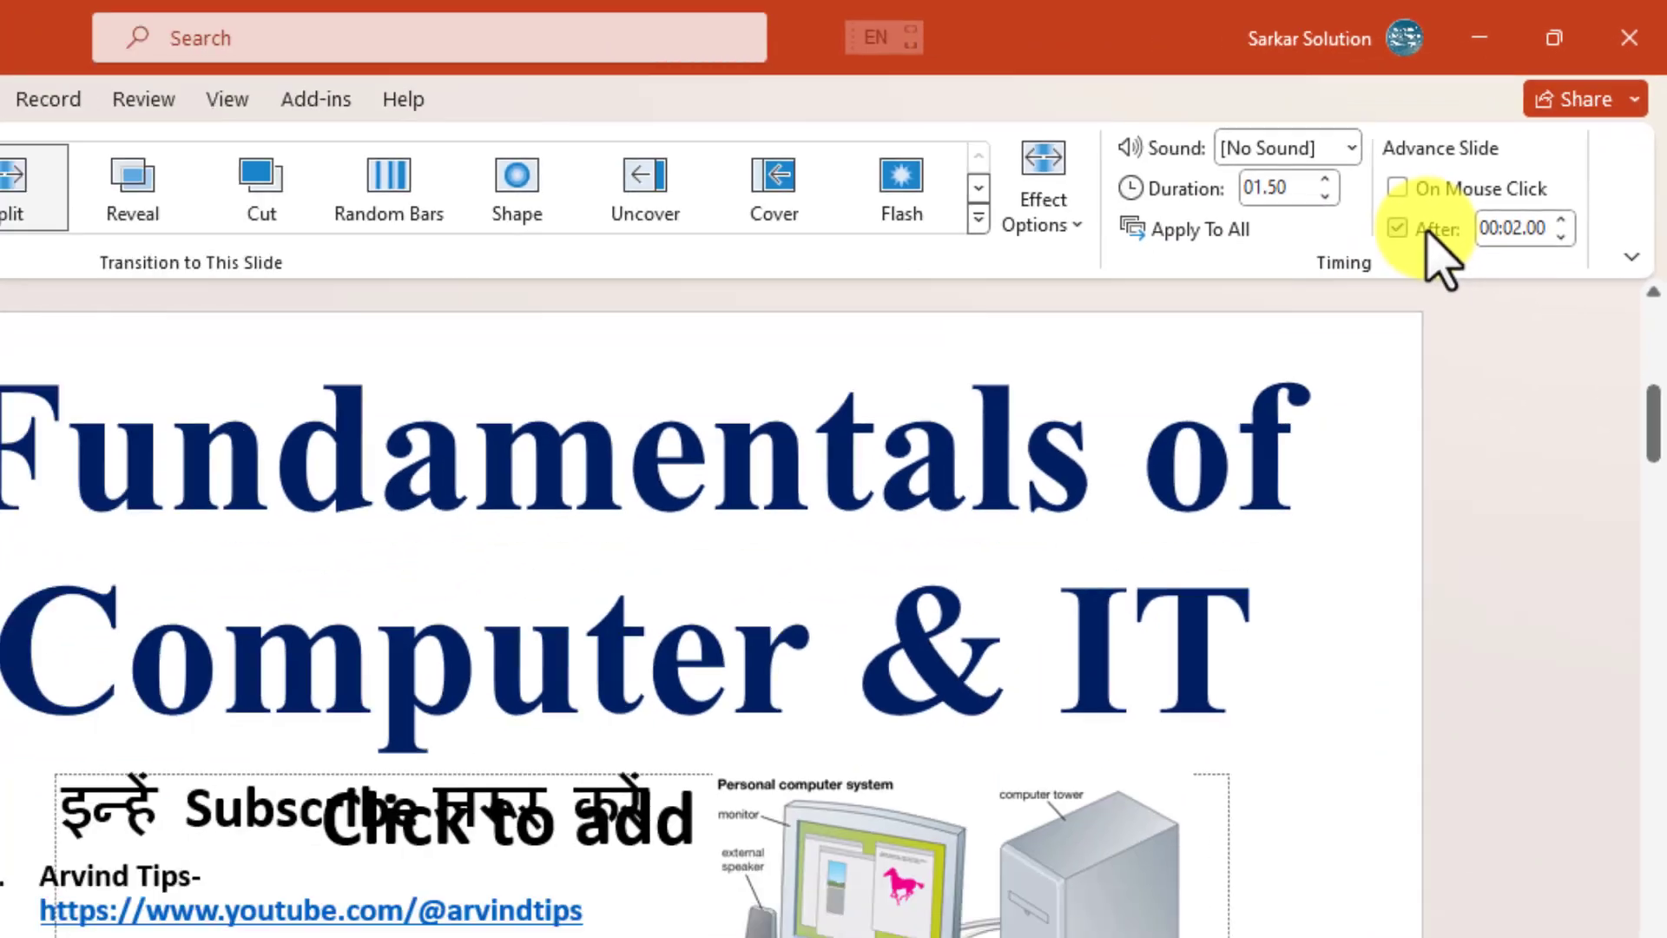
left_click(1429, 233)
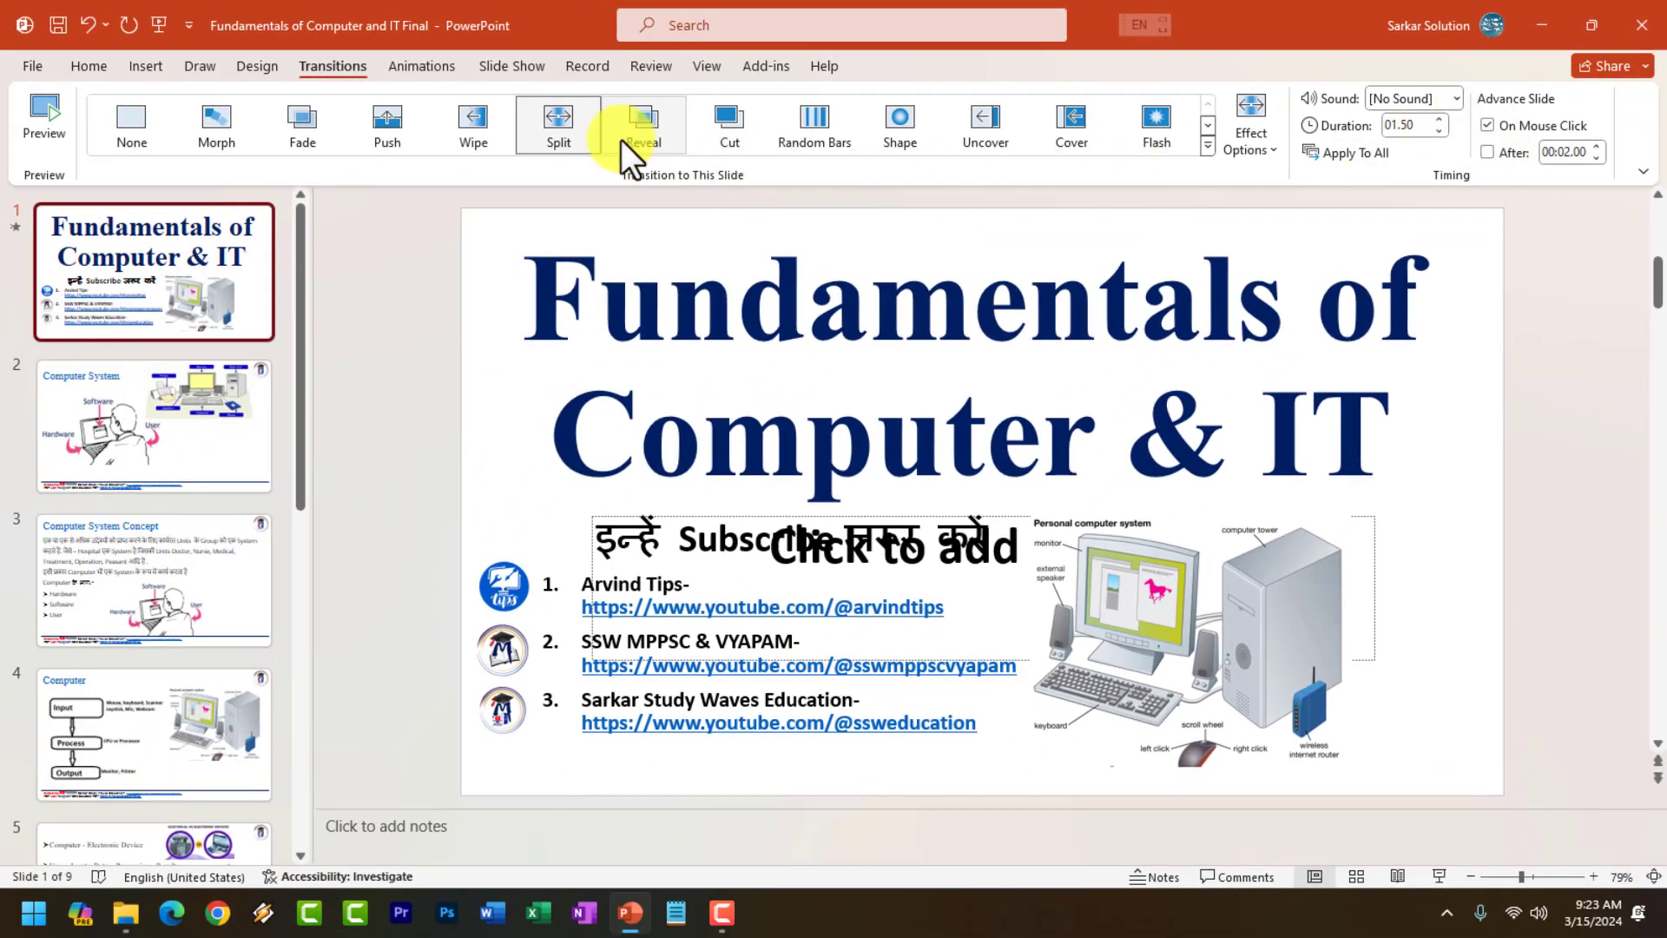
left_click(549, 118)
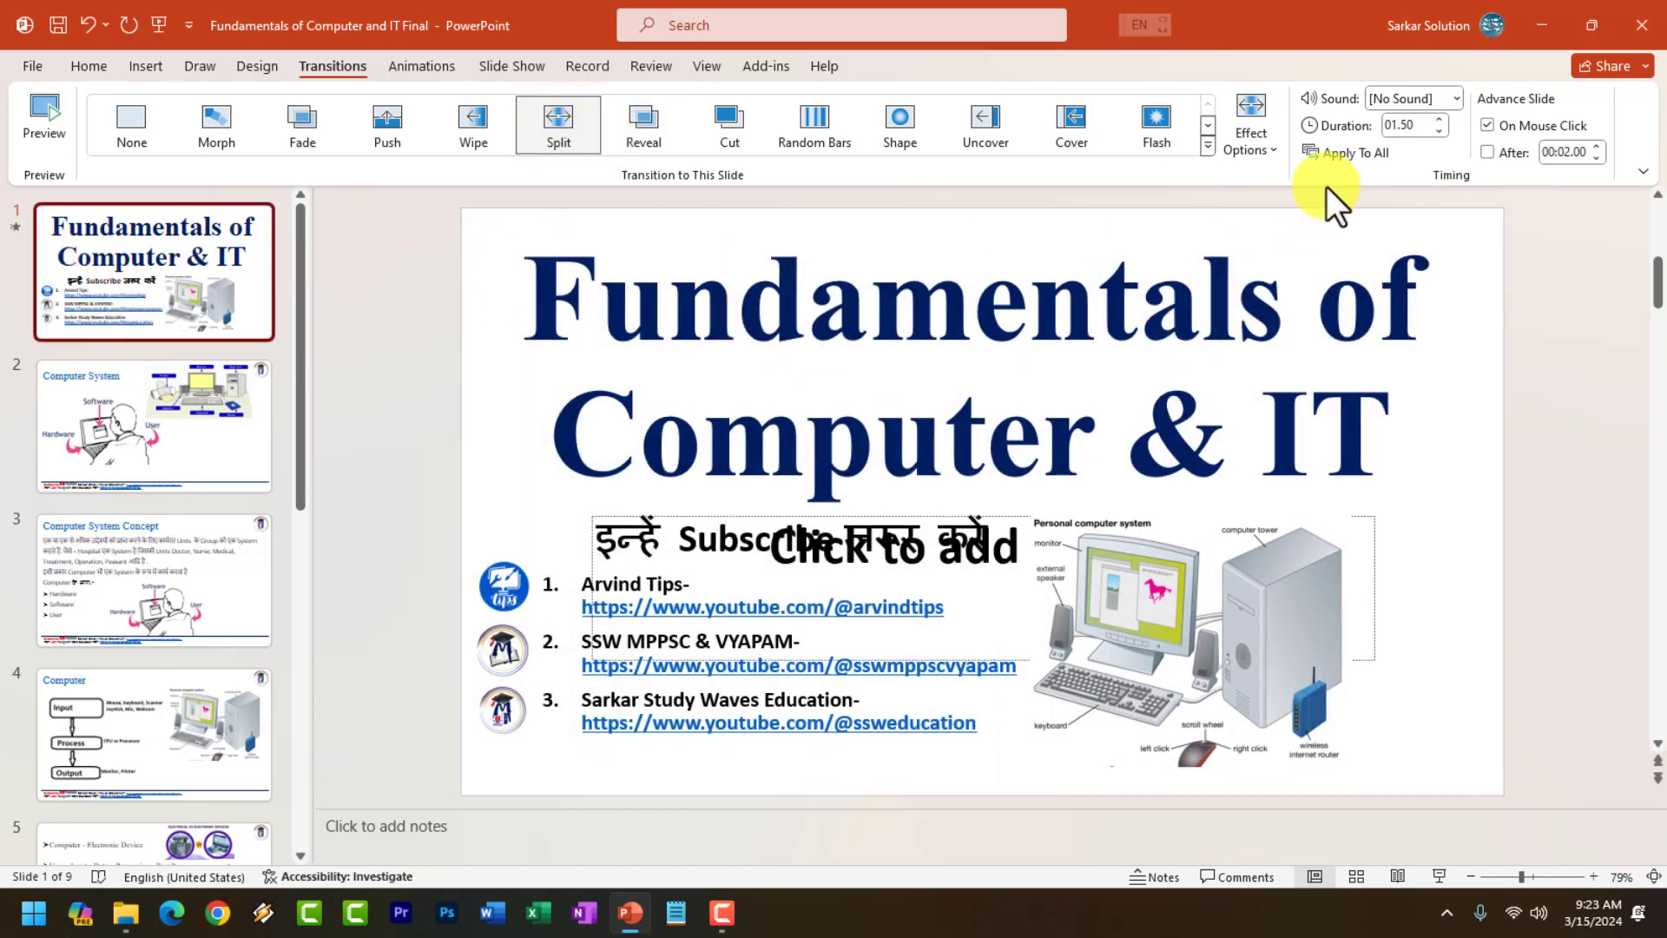
left_click(1347, 157)
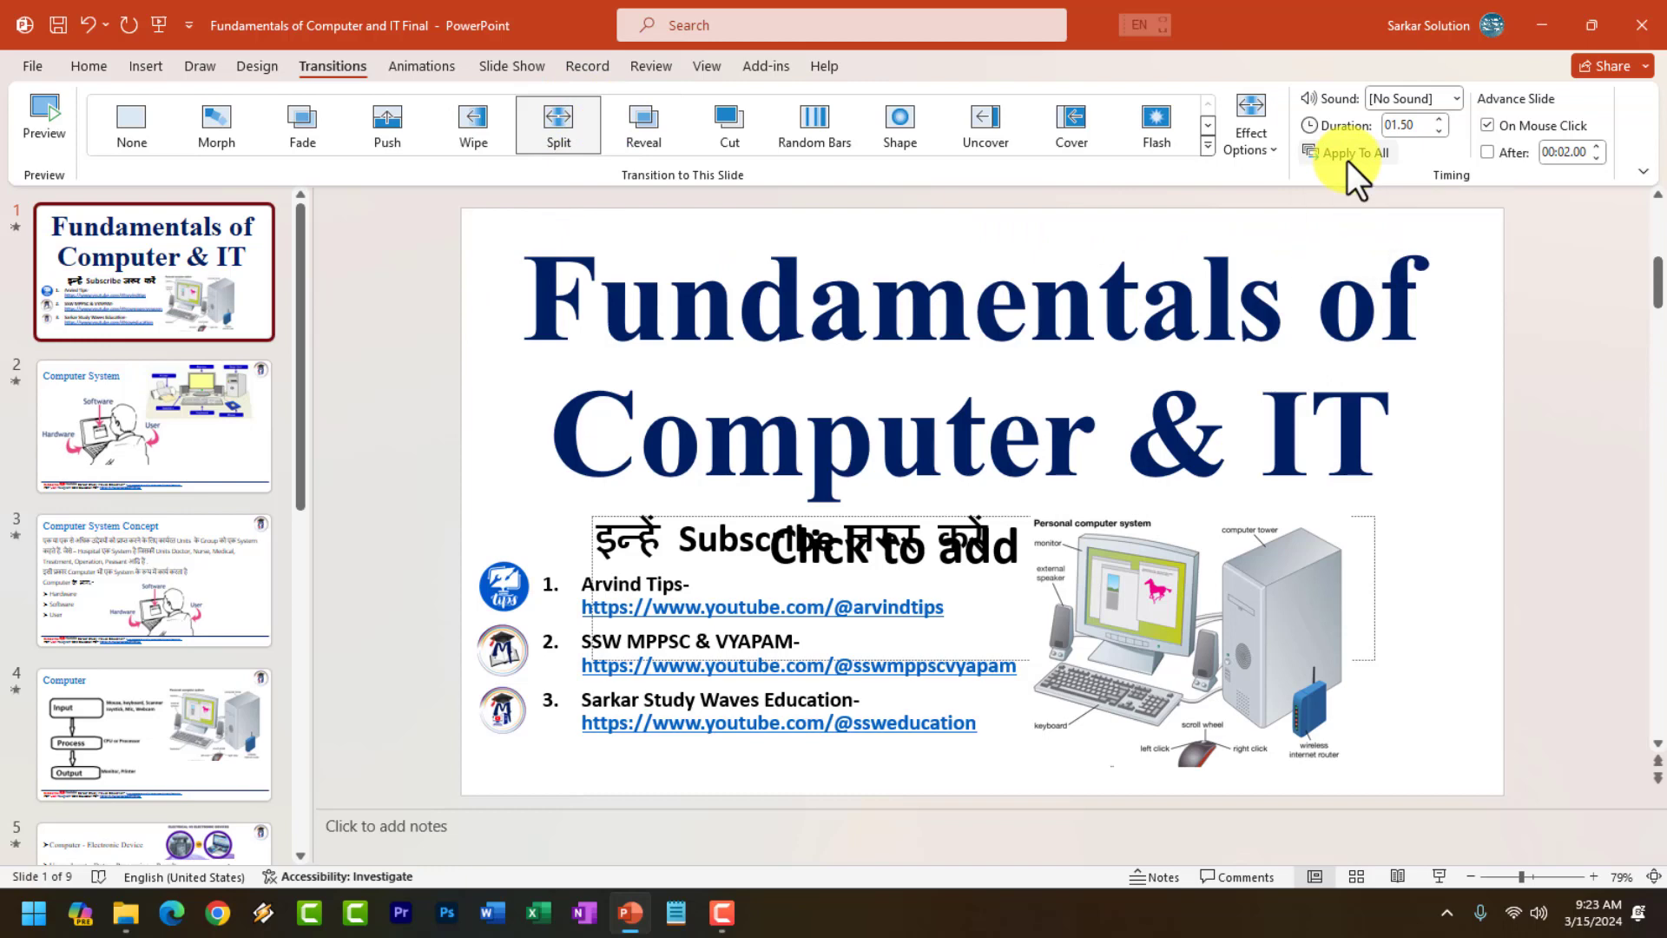
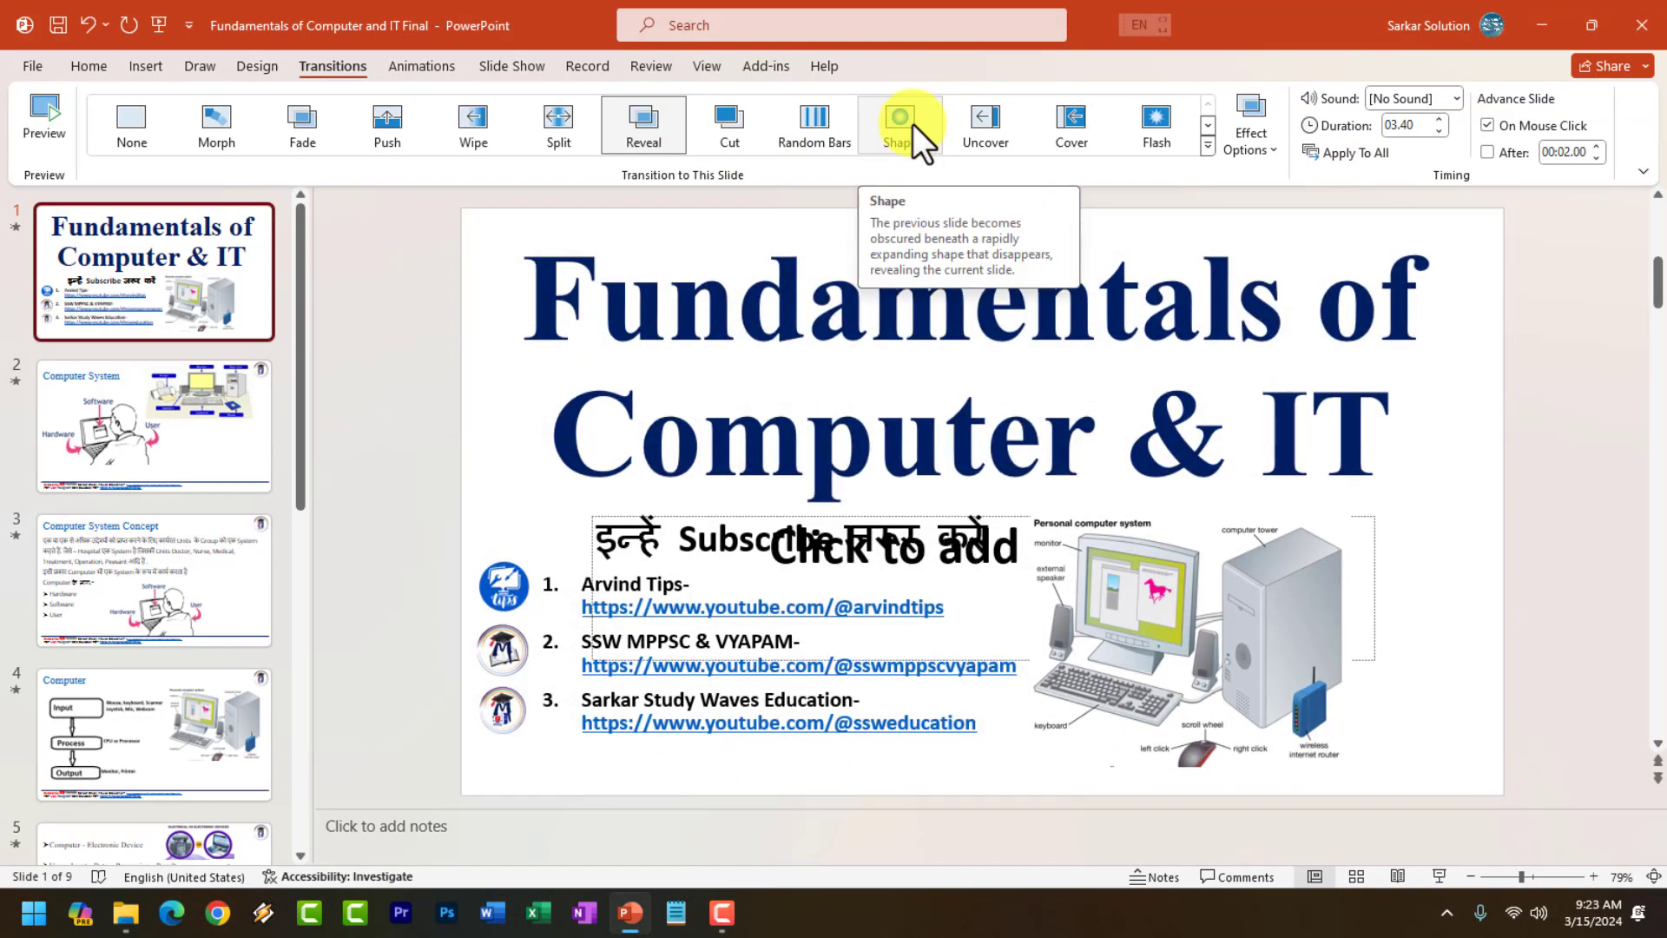
Preview Random Bars, Wipe, Cover, Wind and Curtains, then give slide 1 the Drape transition (02.00 seconds).
left_click(839, 125)
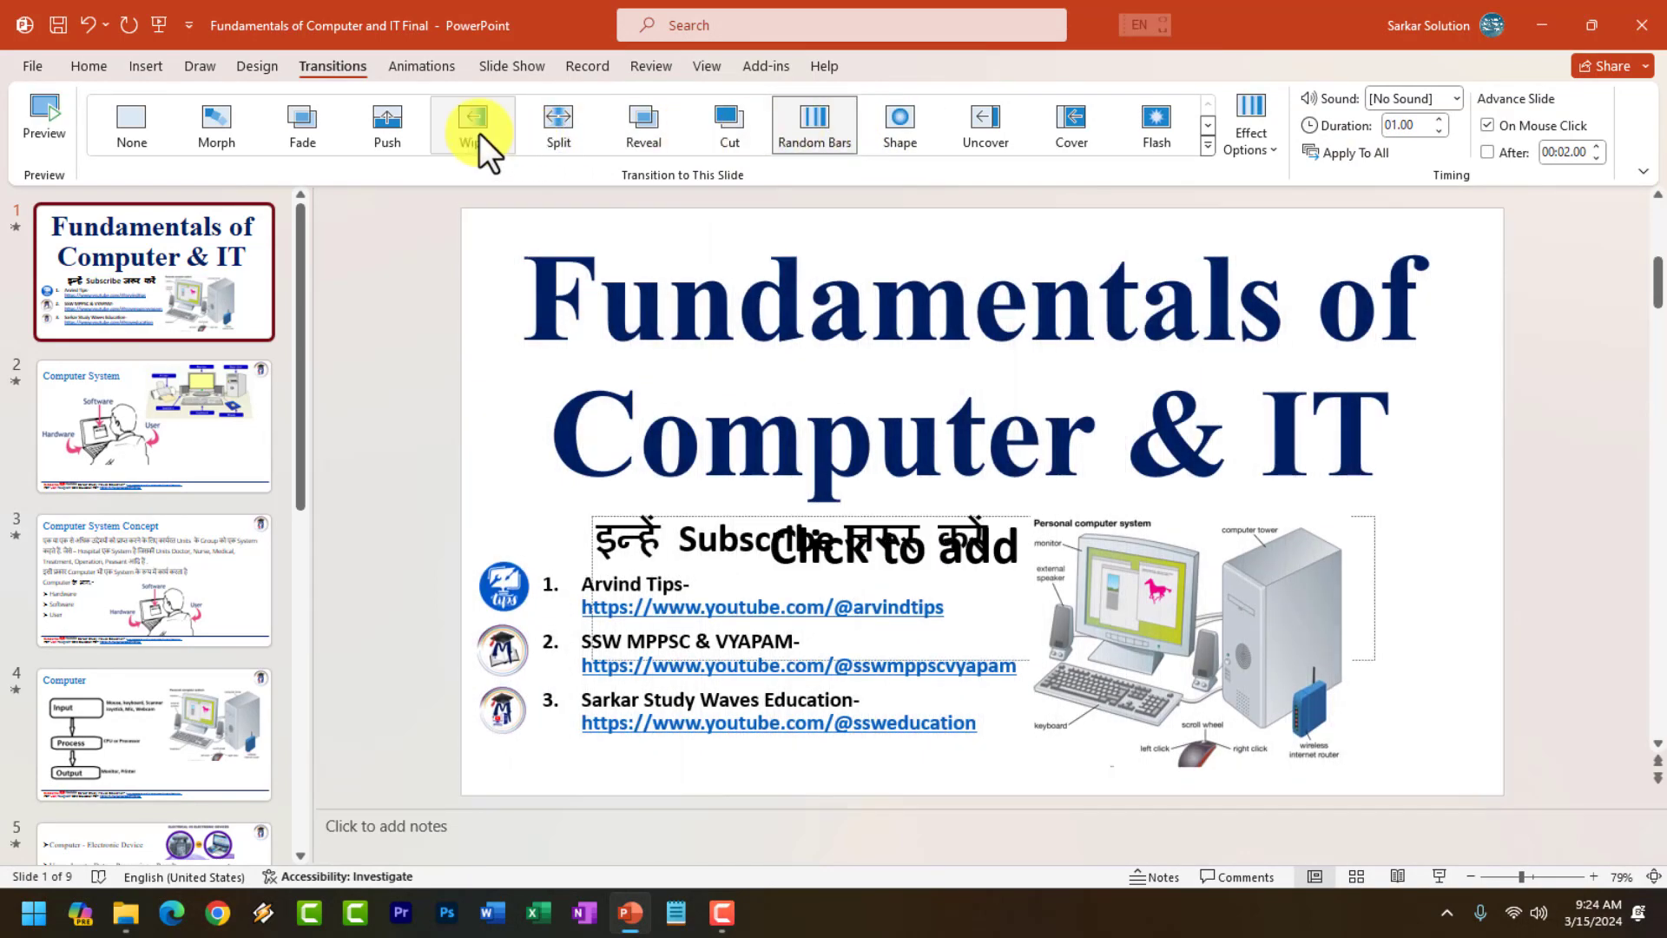
left_click(479, 133)
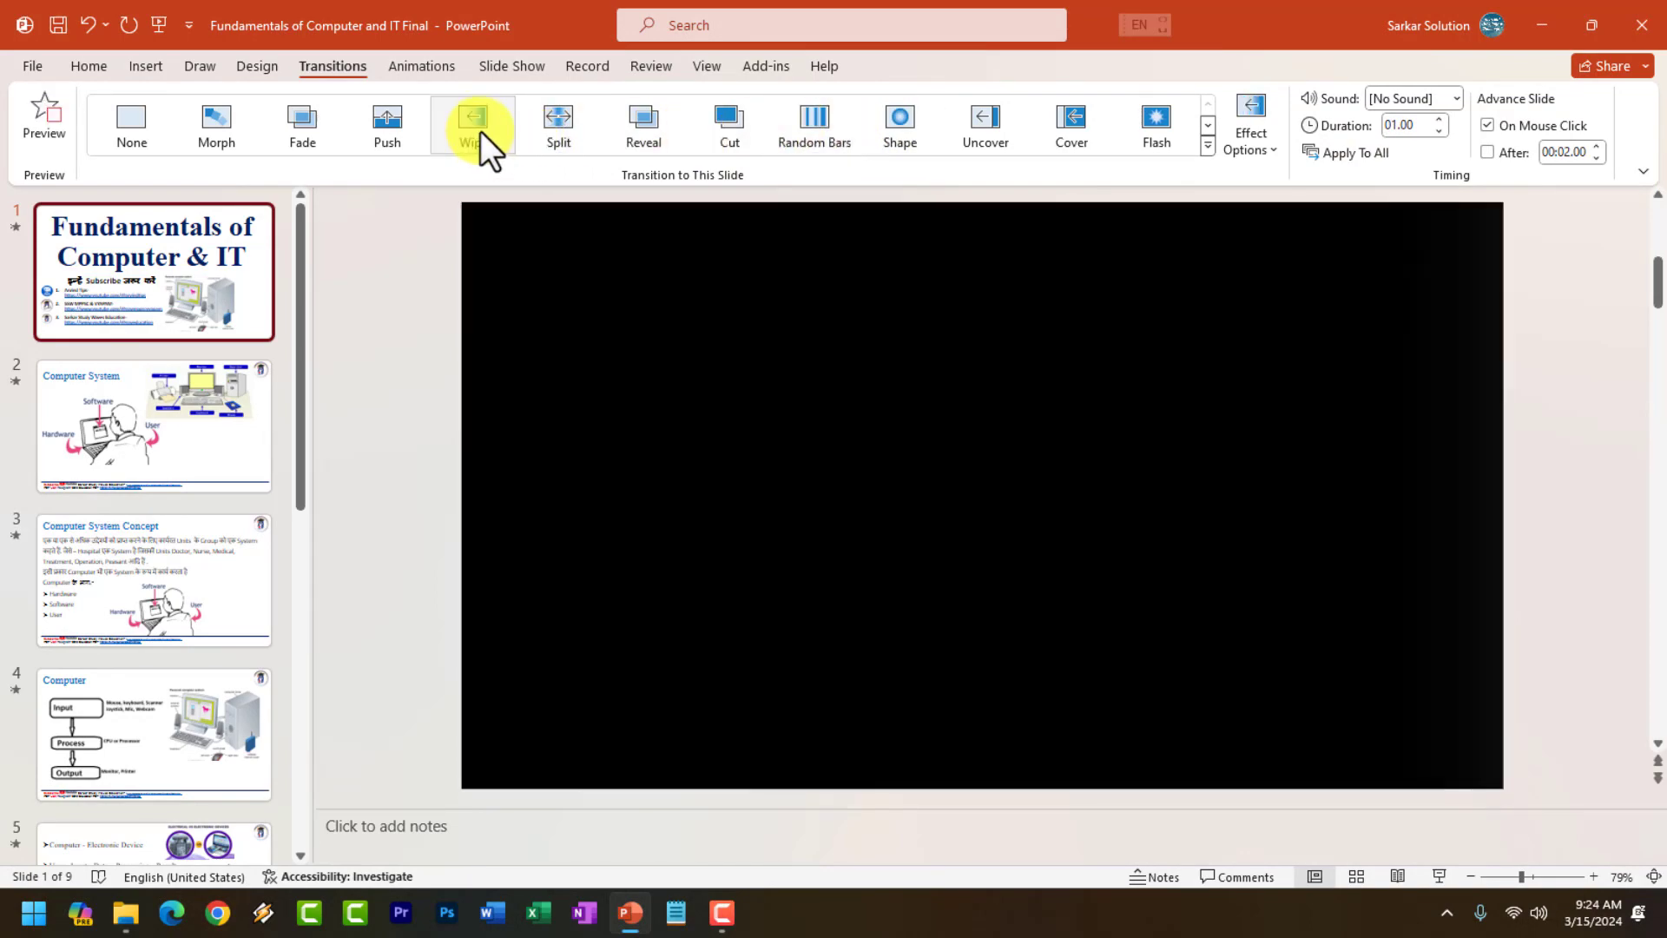
left_click(1070, 121)
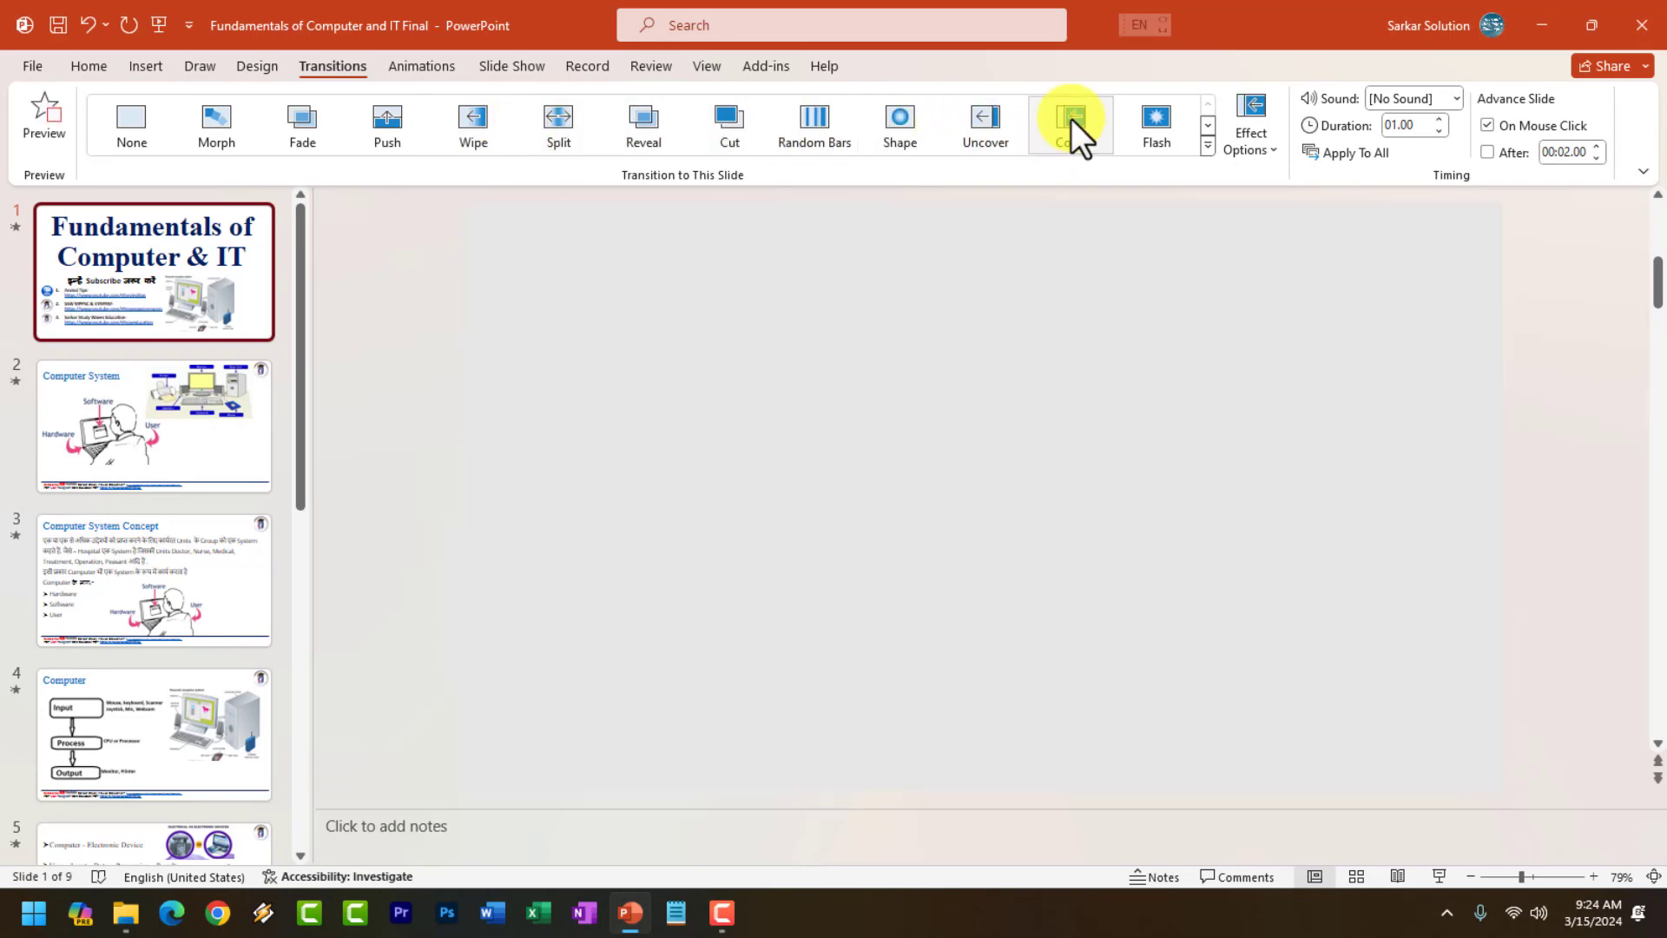
left_click(1208, 125)
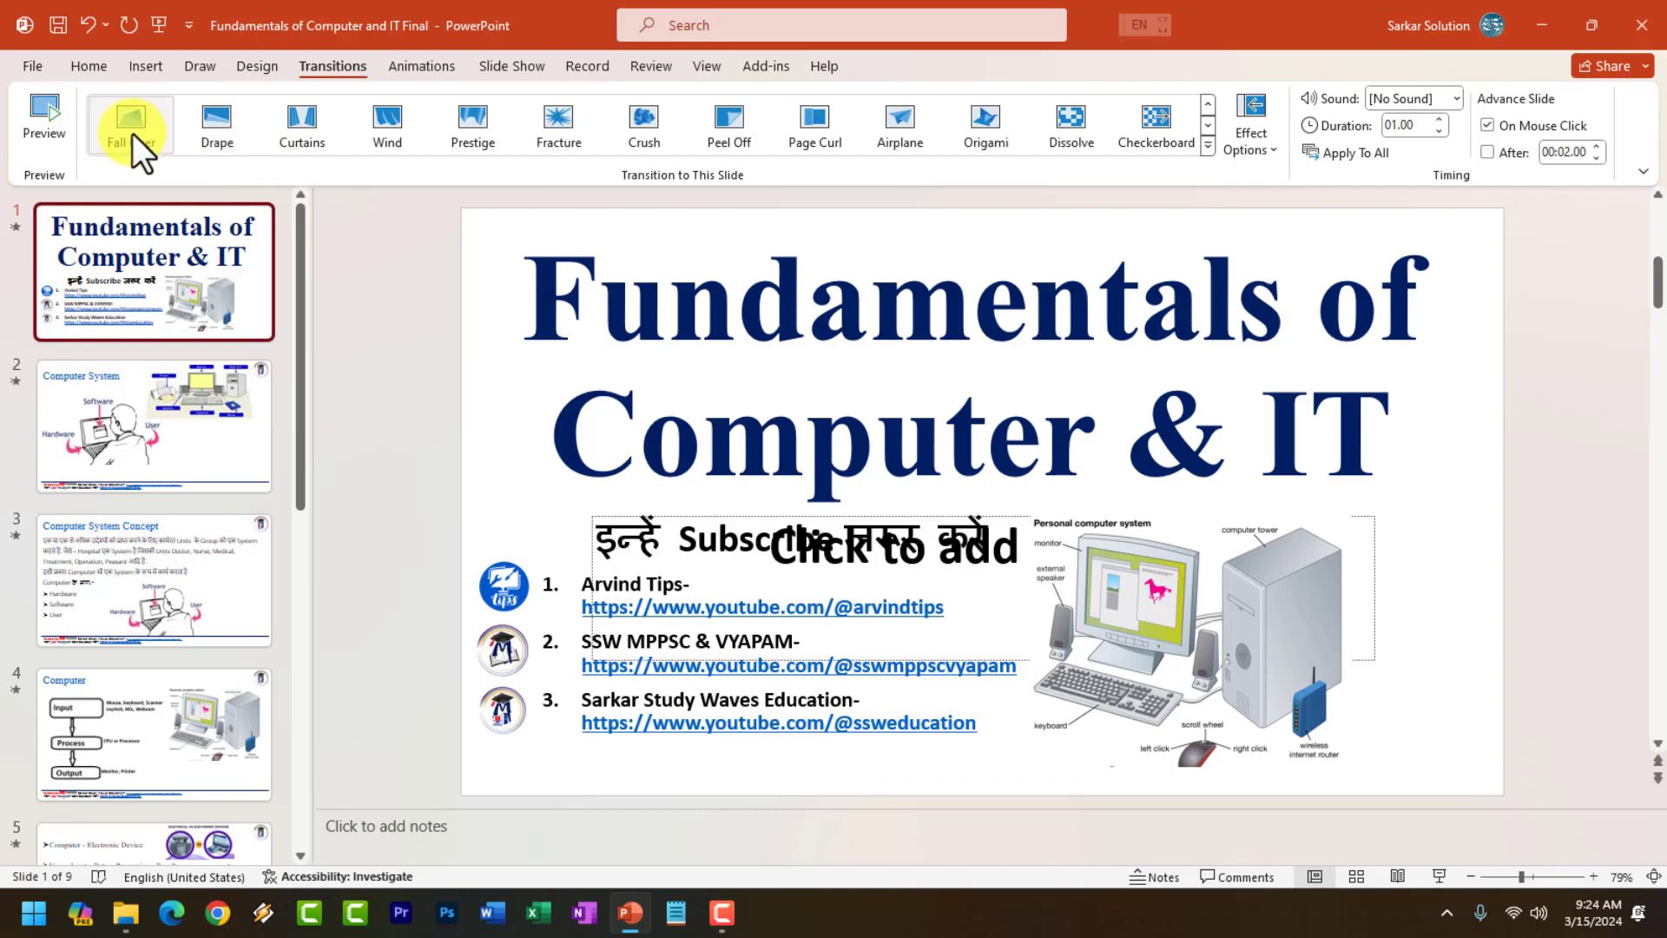
left_click(211, 122)
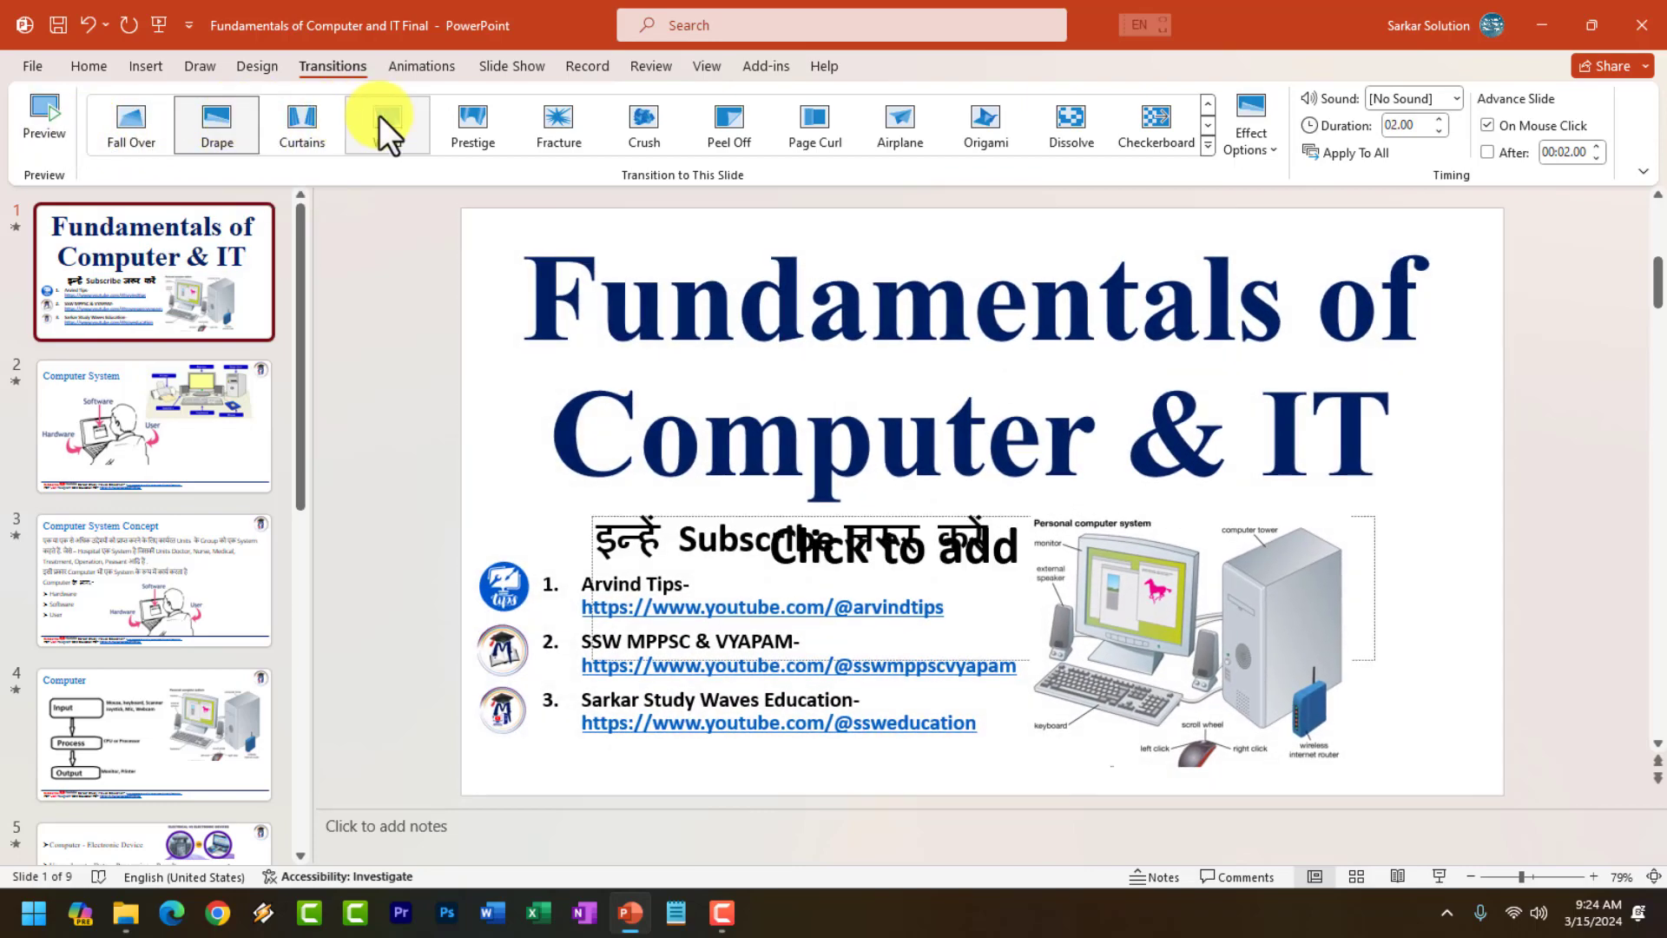
left_click(380, 116)
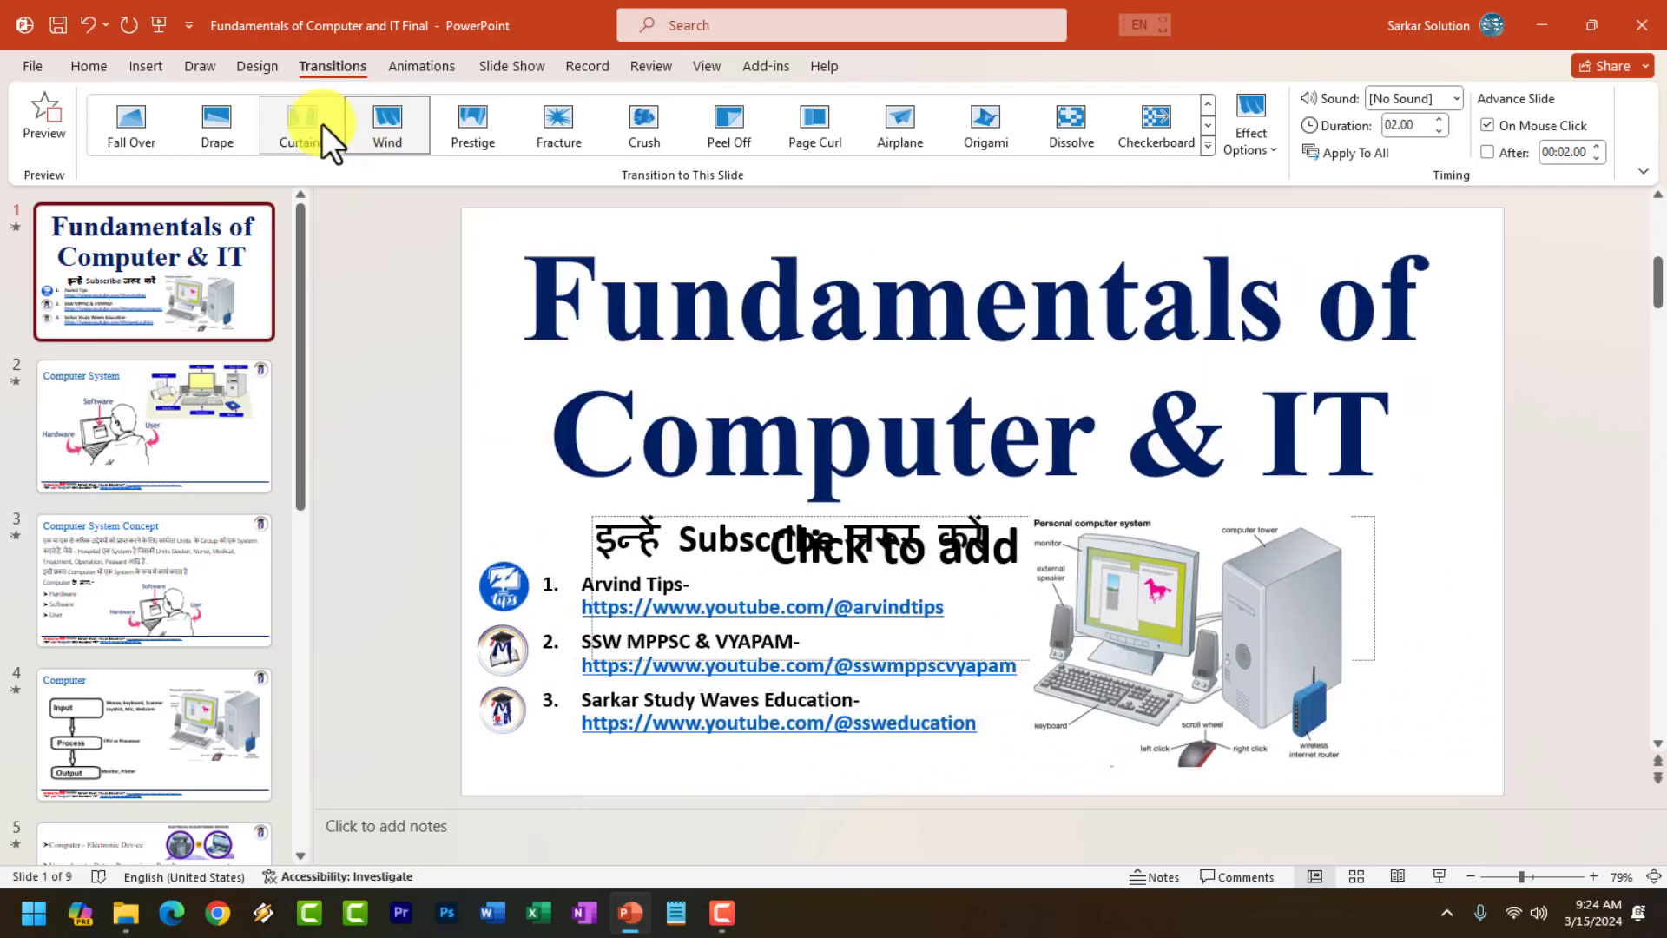
left_click(322, 123)
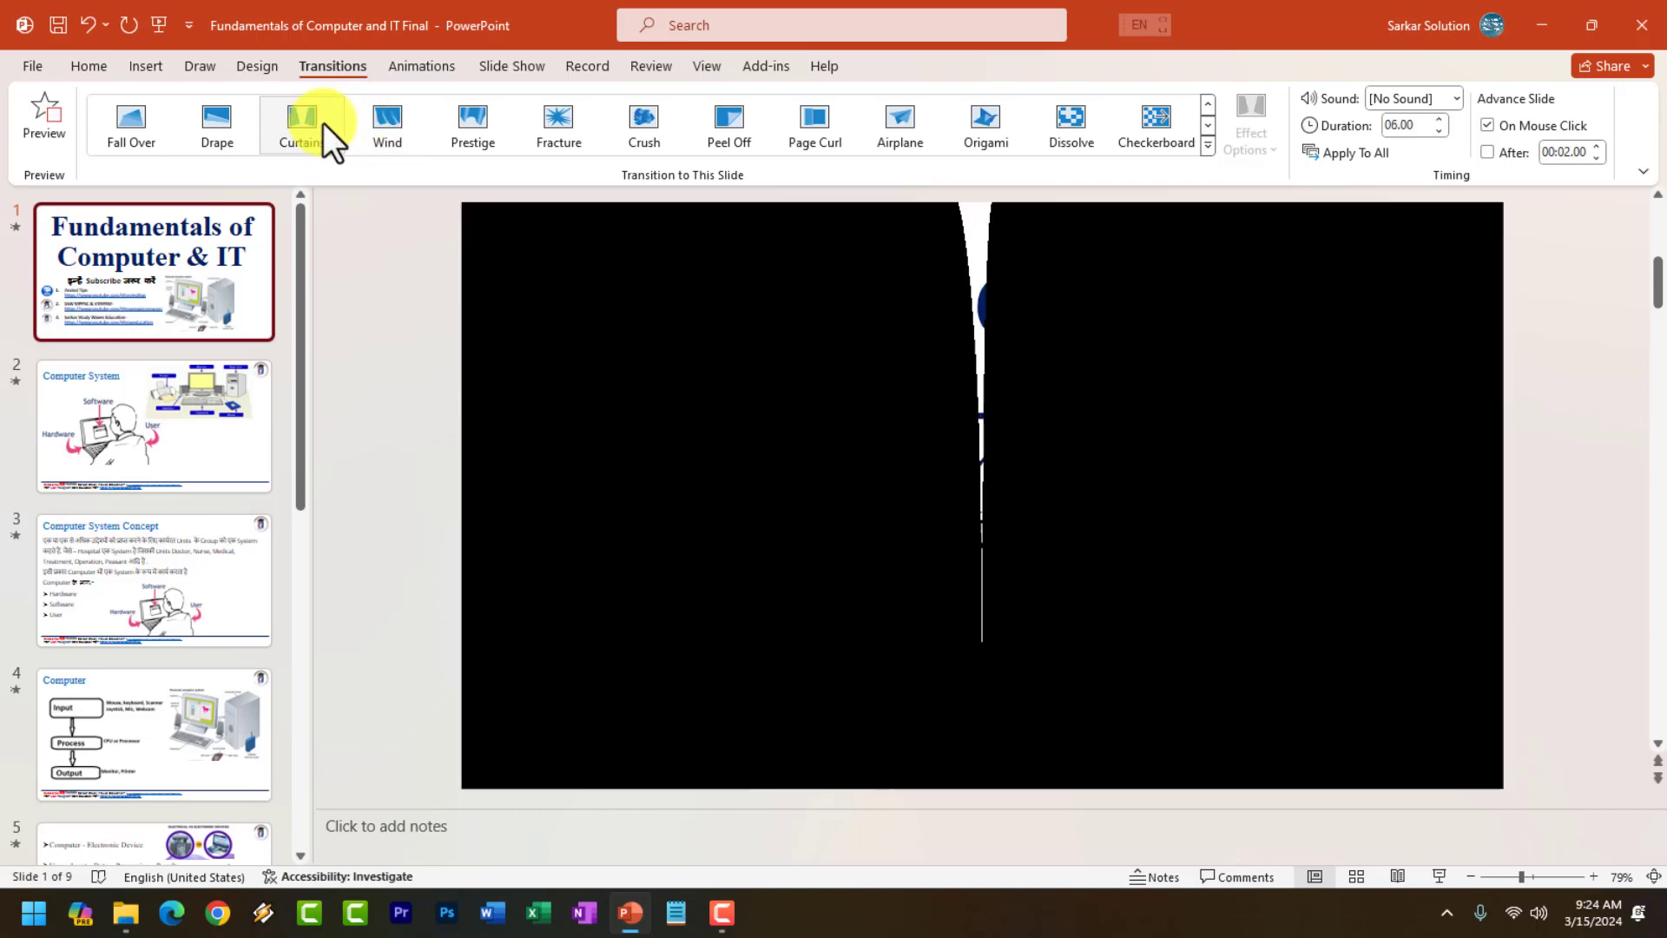
left_click(227, 126)
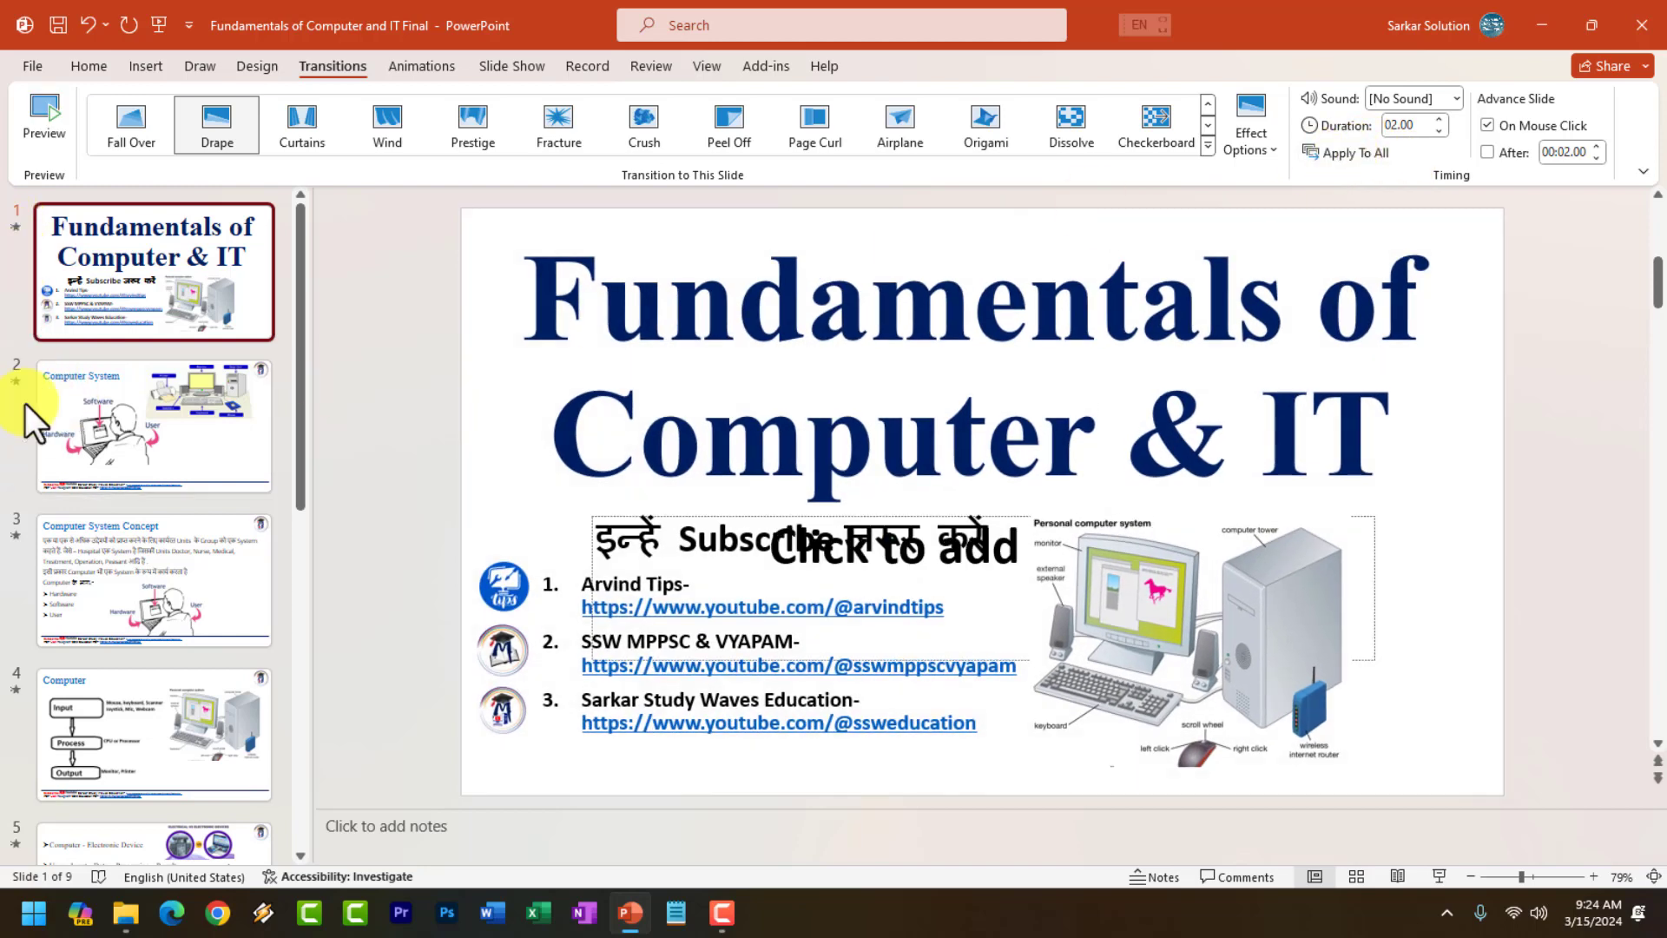
Scroll down and back up through the slide thumbnails to review the presentation's slides.
scroll(14, 573, "down", 2)
scroll(20, 534, "down", 1)
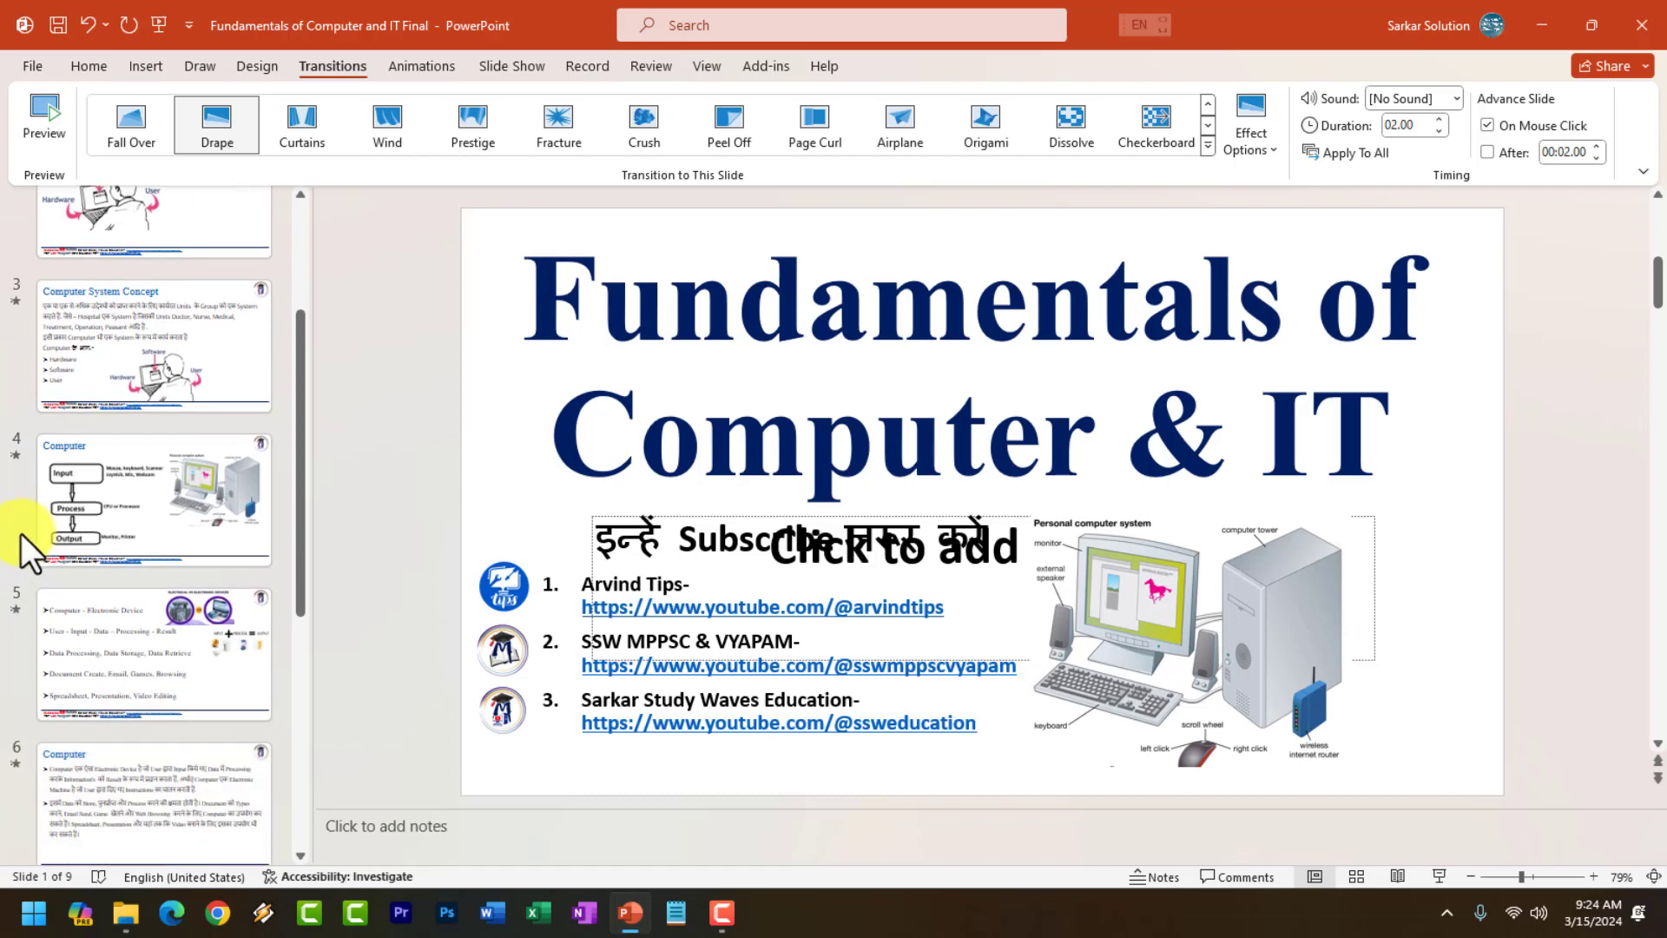
scroll(23, 514, "up", 3)
scroll(14, 381, "down", 1)
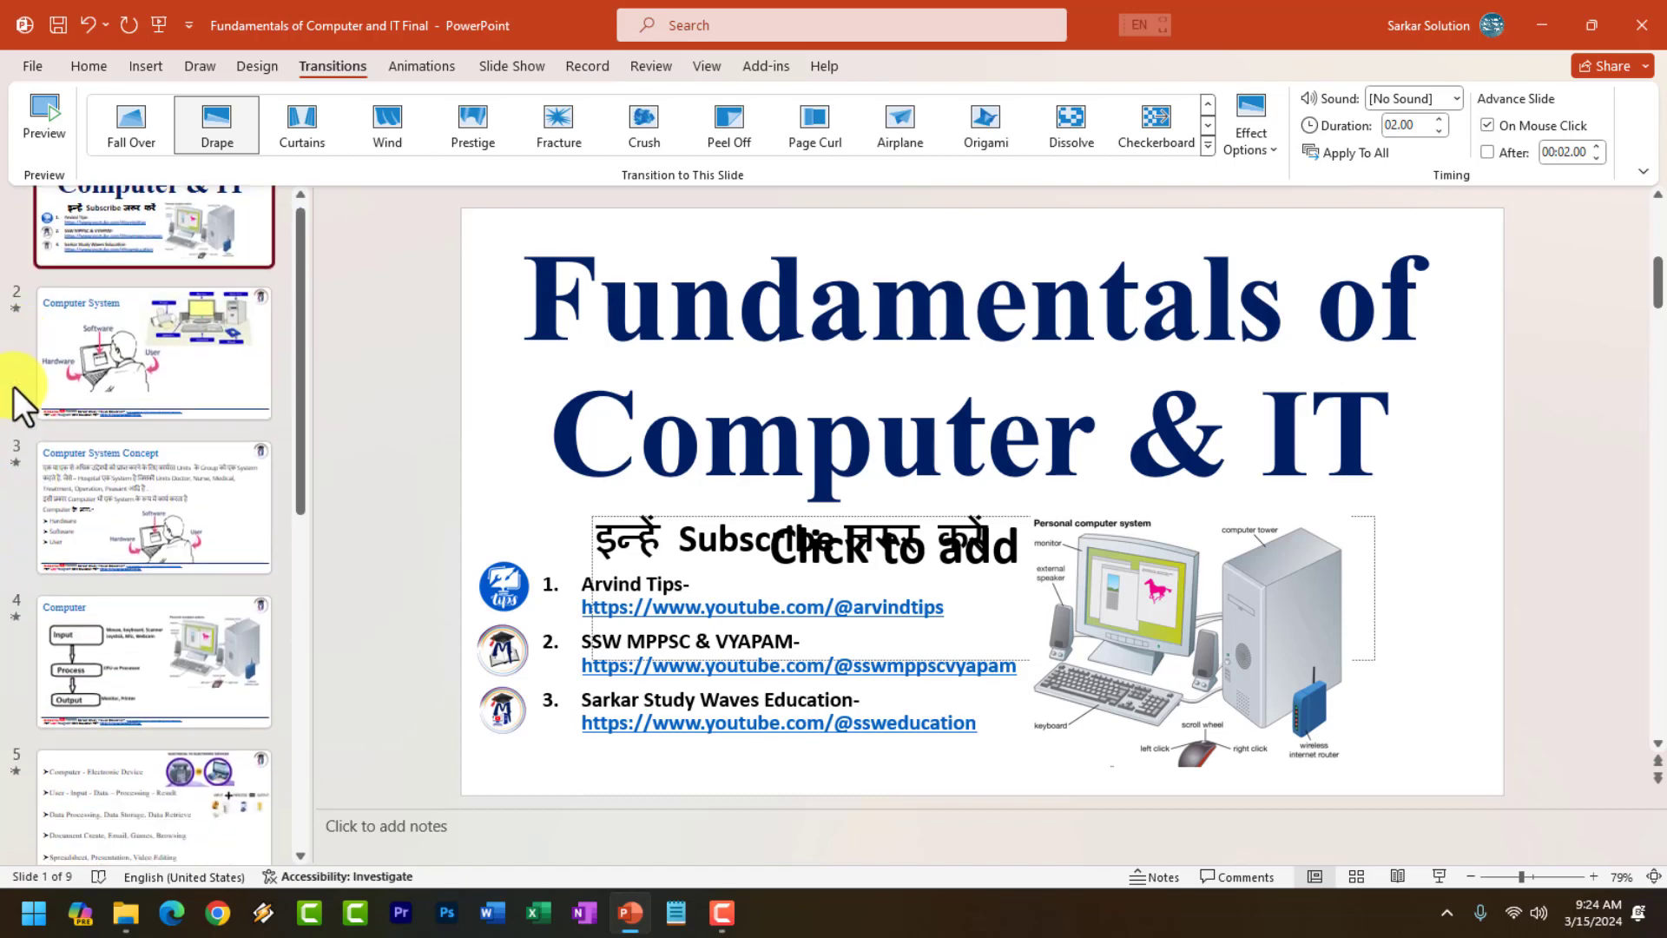
scroll(26, 404, "down", 3)
scroll(106, 412, "up", 2)
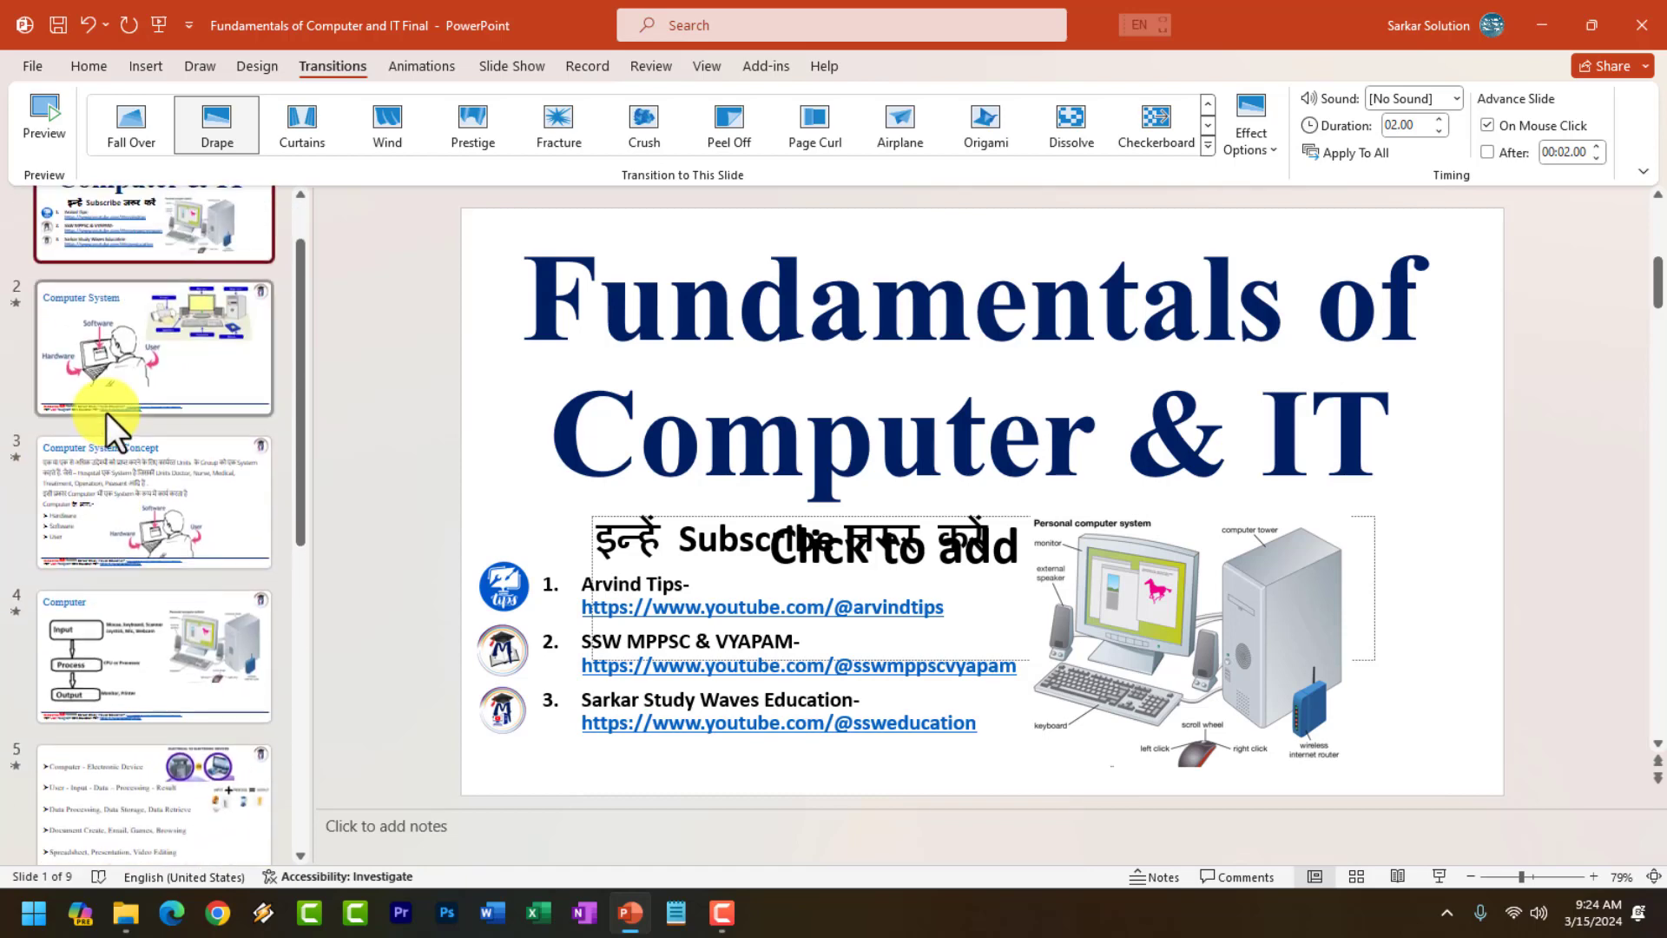
scroll(106, 413, "up", 2)
Start the slide show from the beginning and advance to the Input/Process/Output diagram slide.
left_click(522, 66)
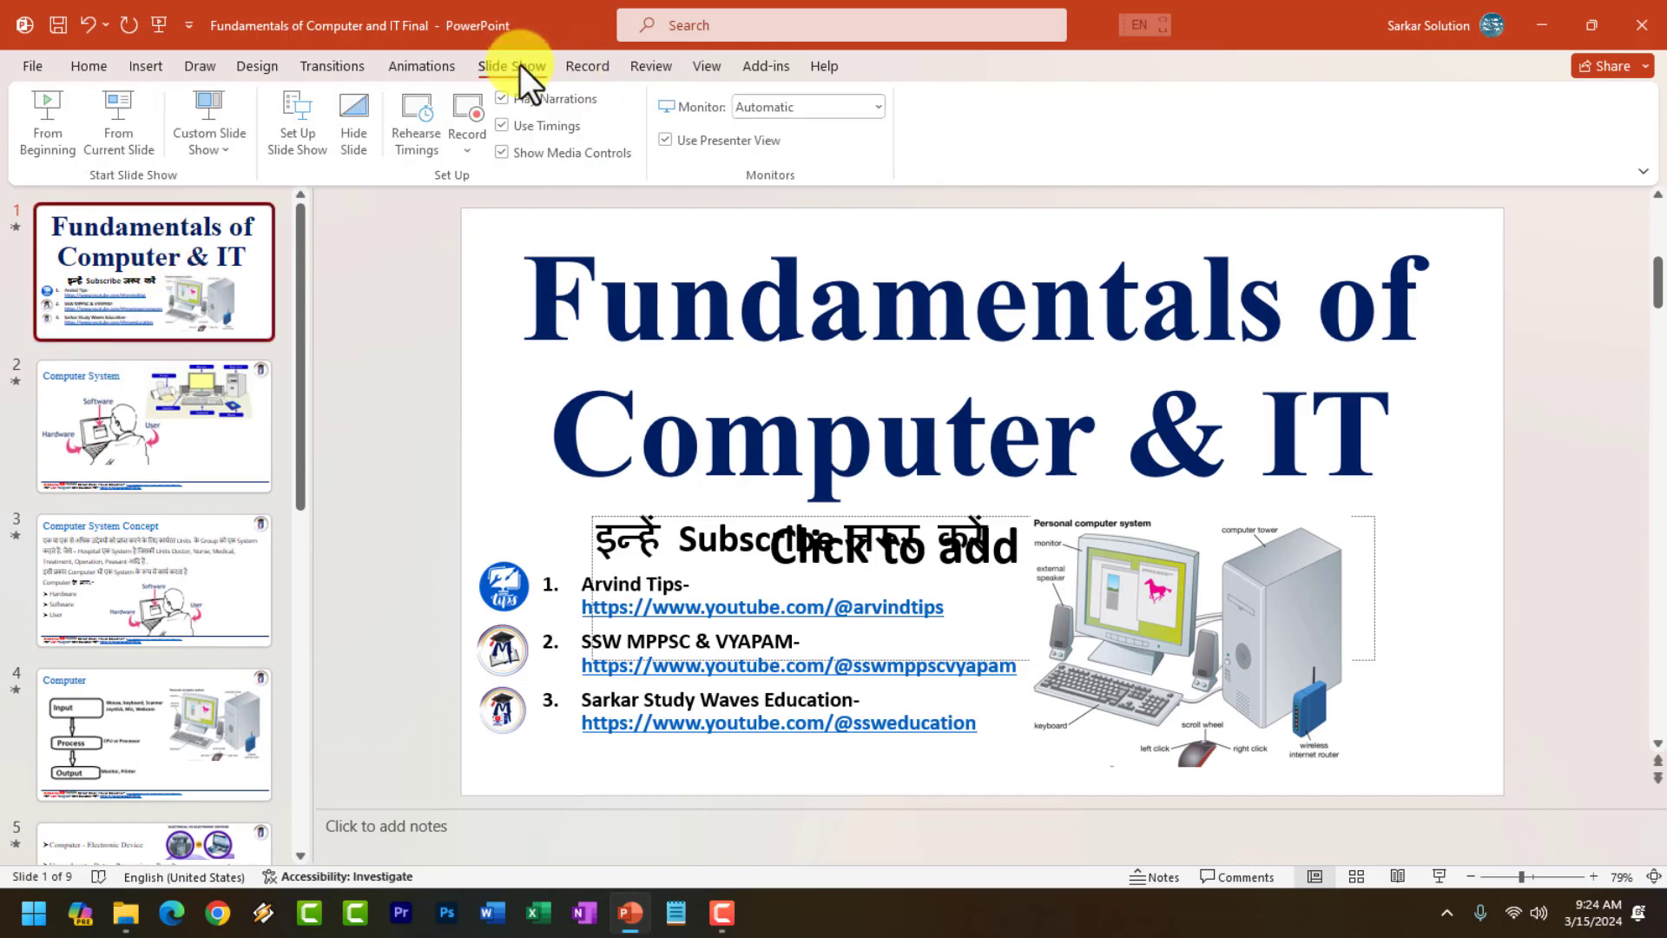
left_click(39, 130)
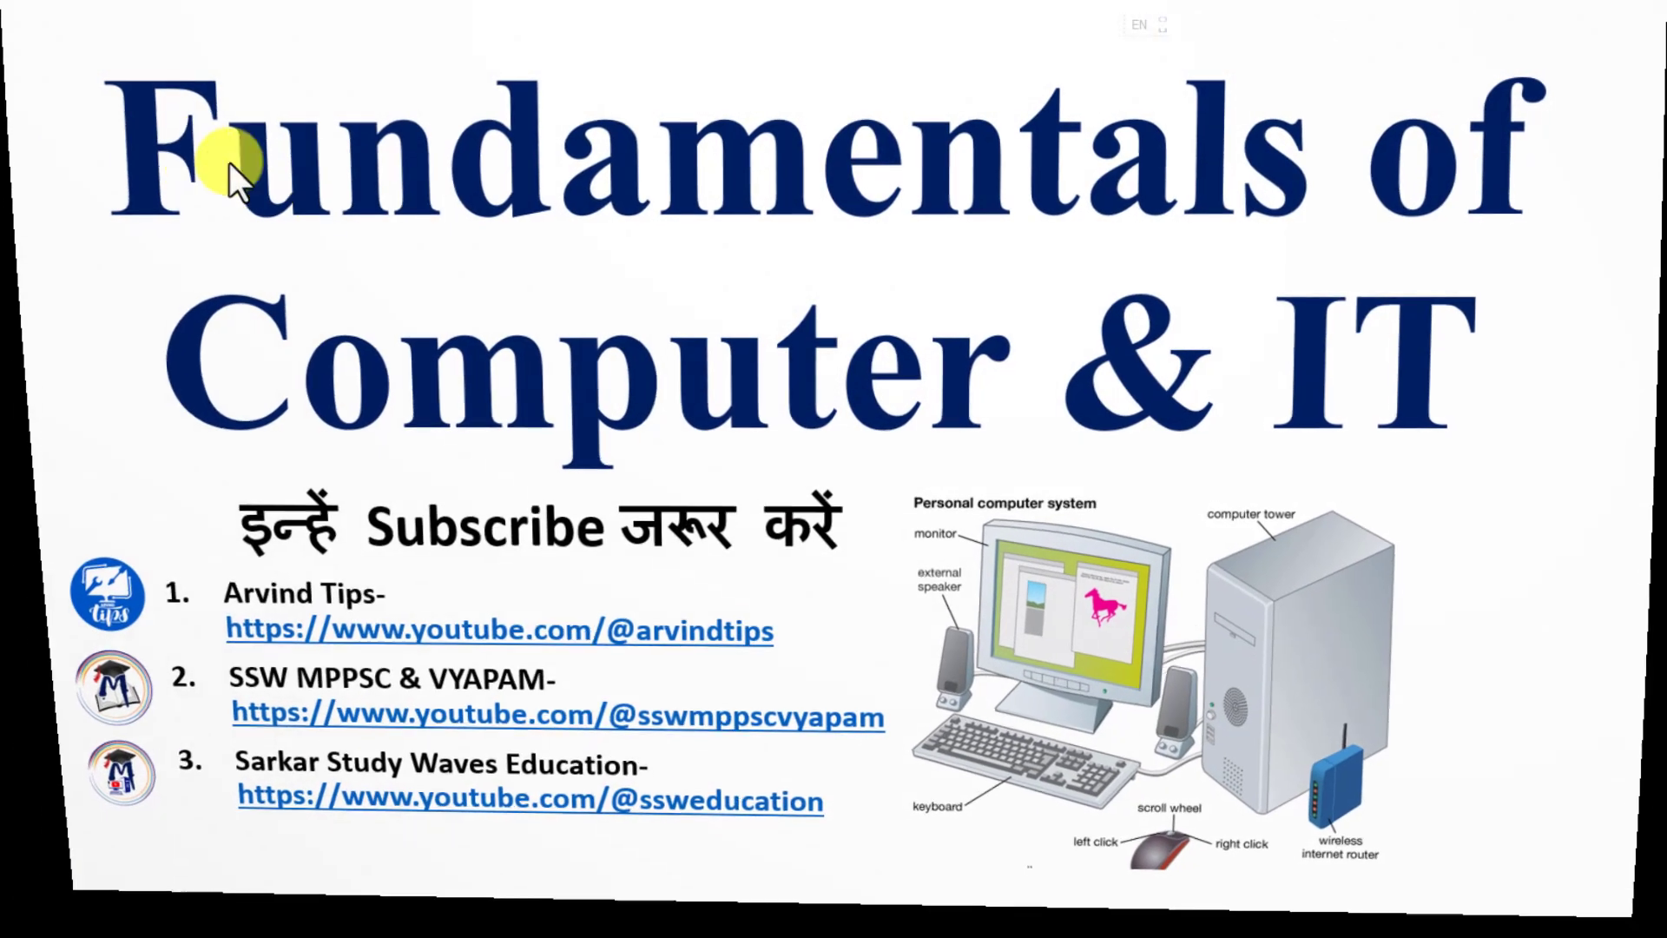
left_click(439, 253)
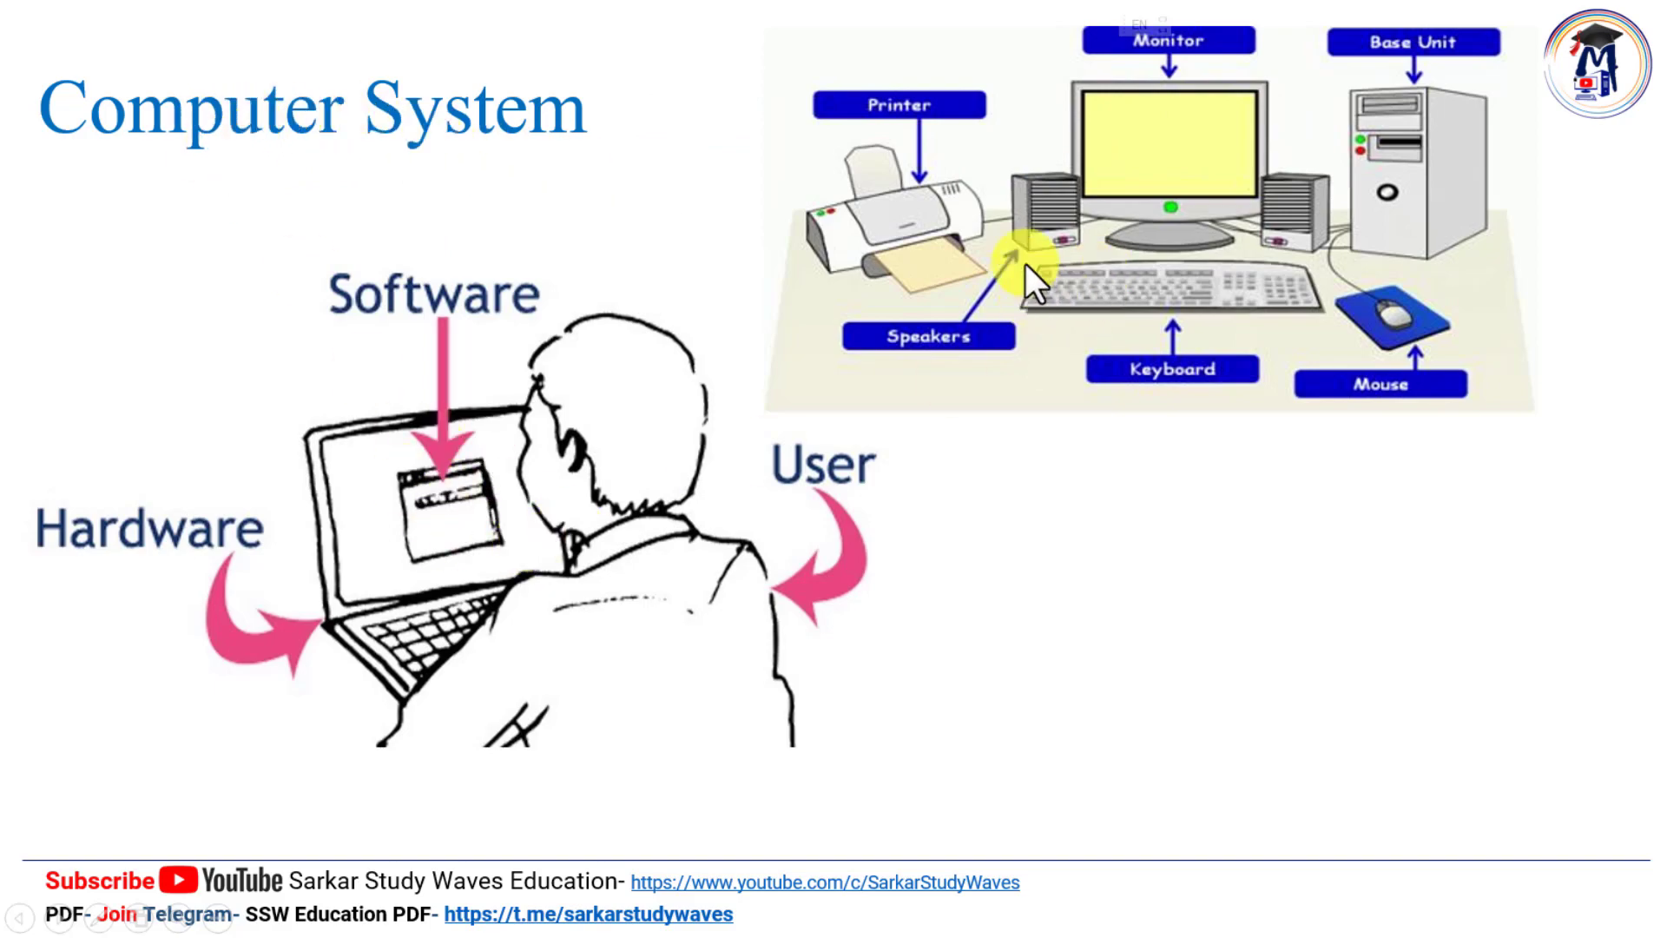
left_click(734, 299)
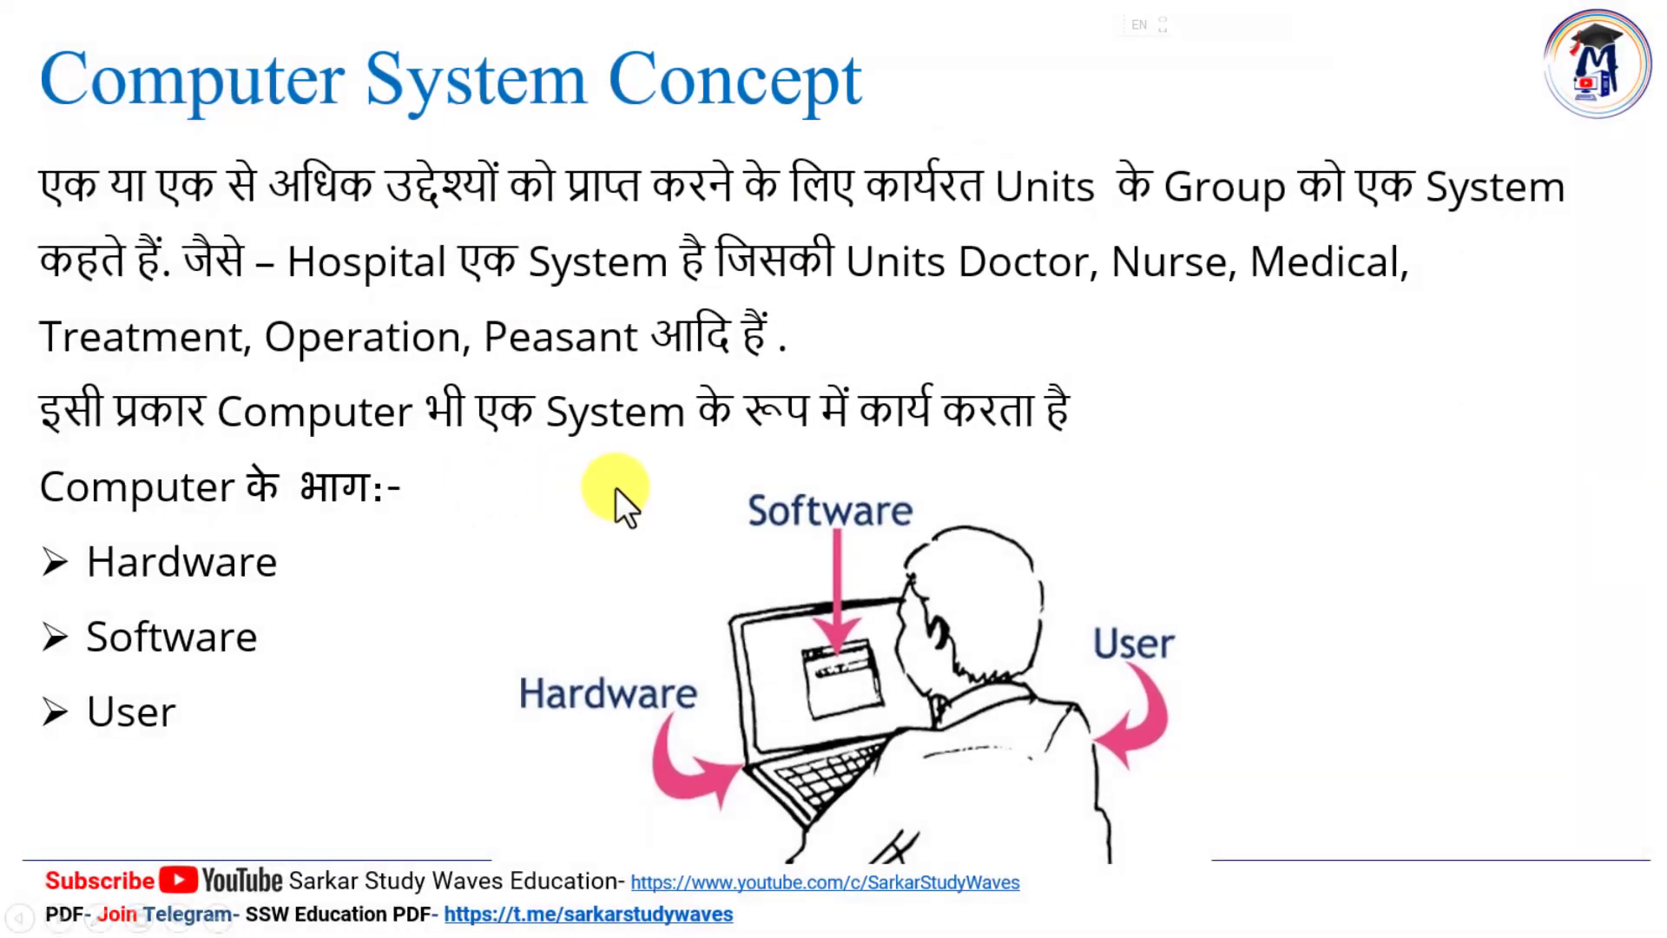
left_click(618, 489)
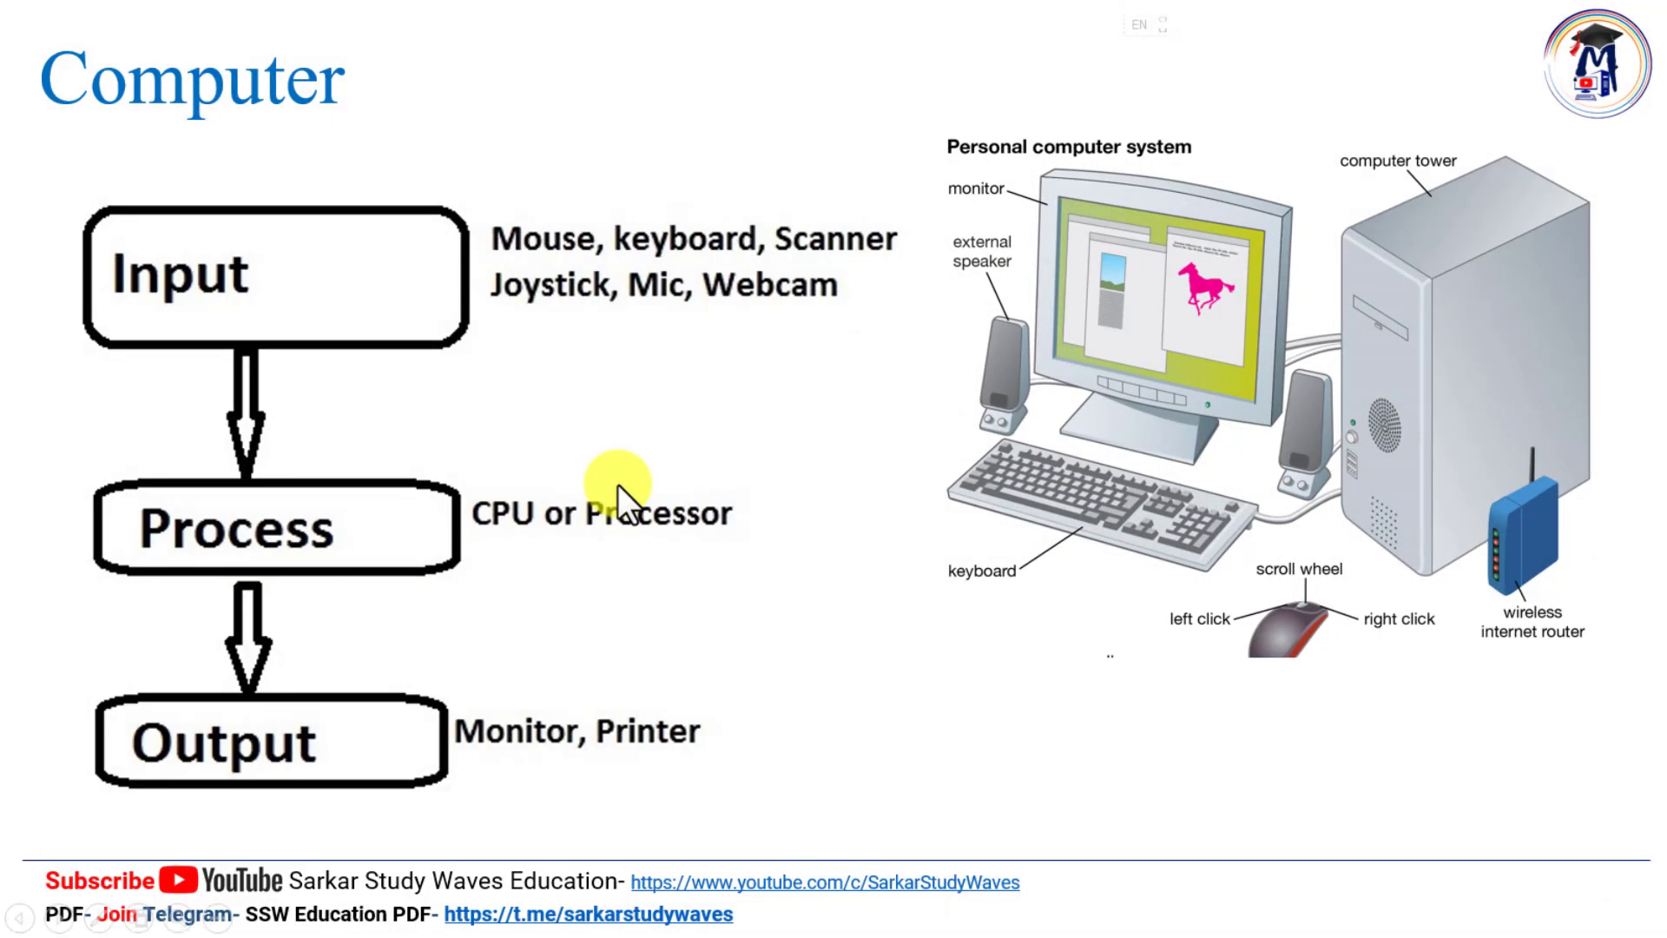
Advance through the remaining slides to the Continue… slide, then end the show.
key("Right")
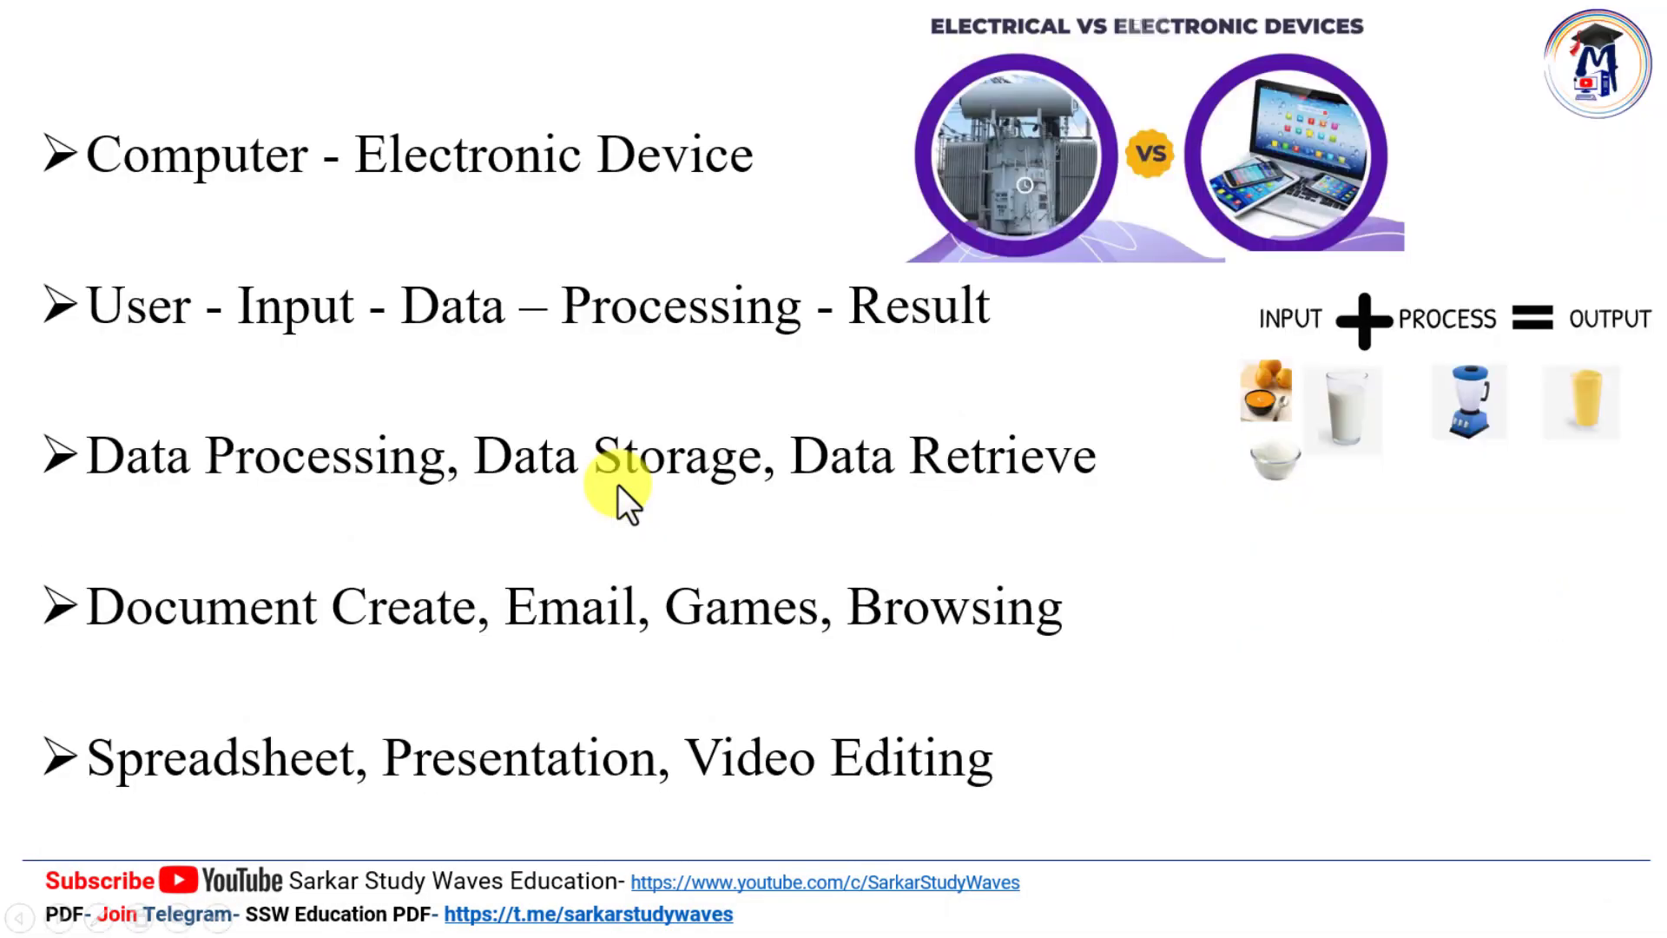
key("Right")
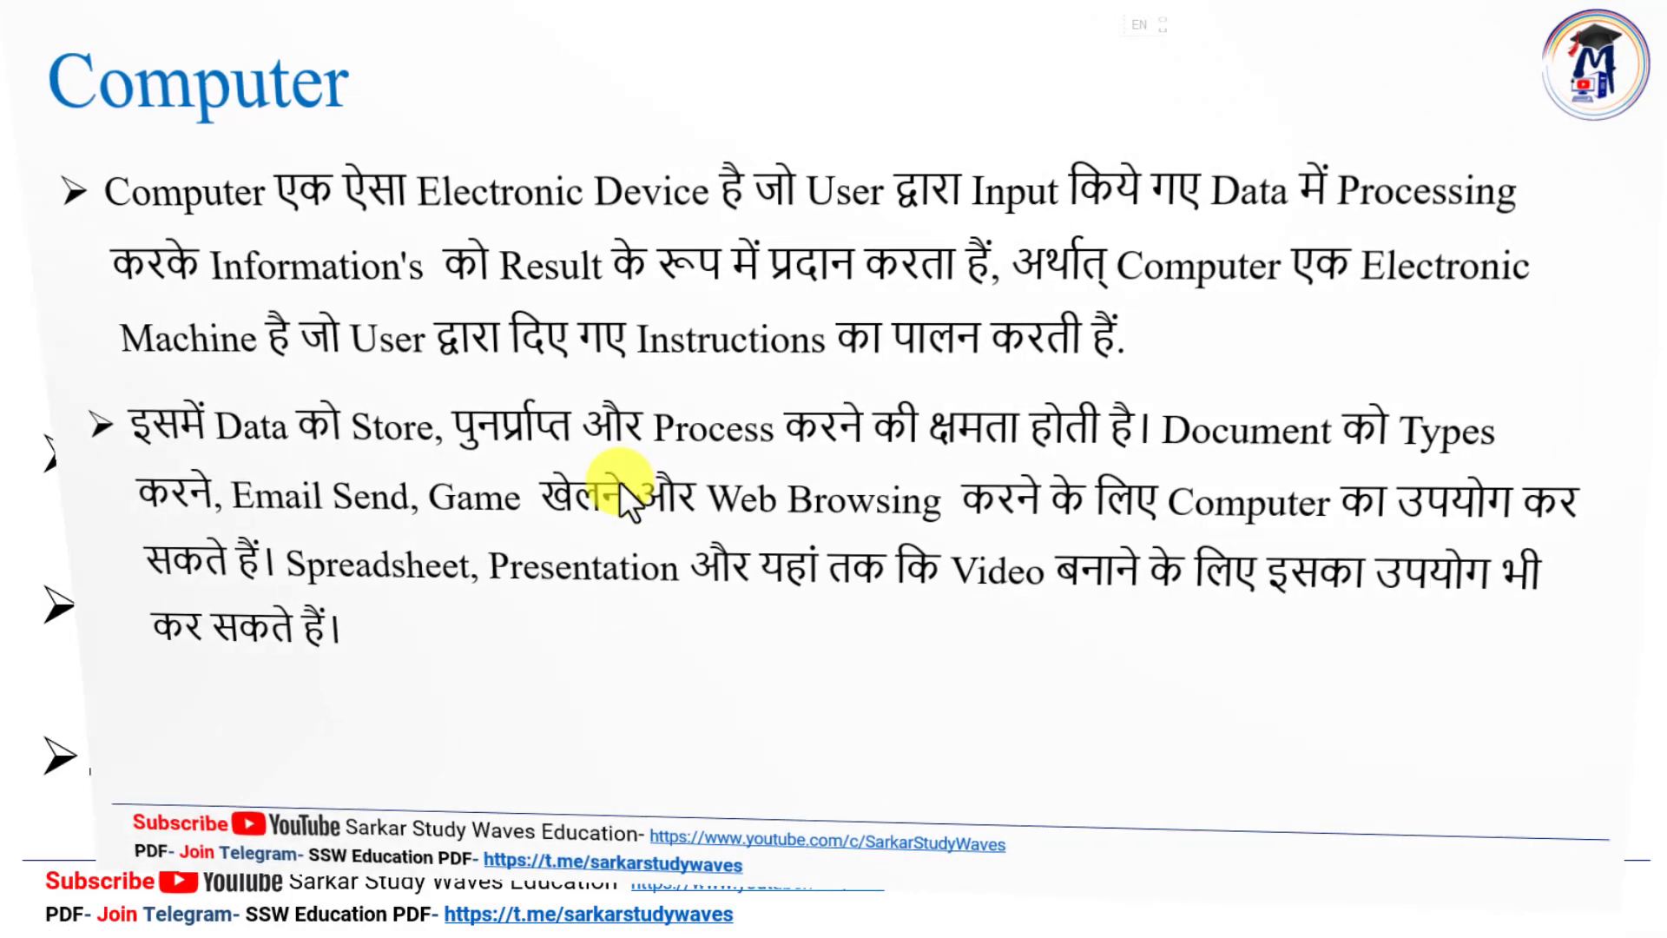
key("Right")
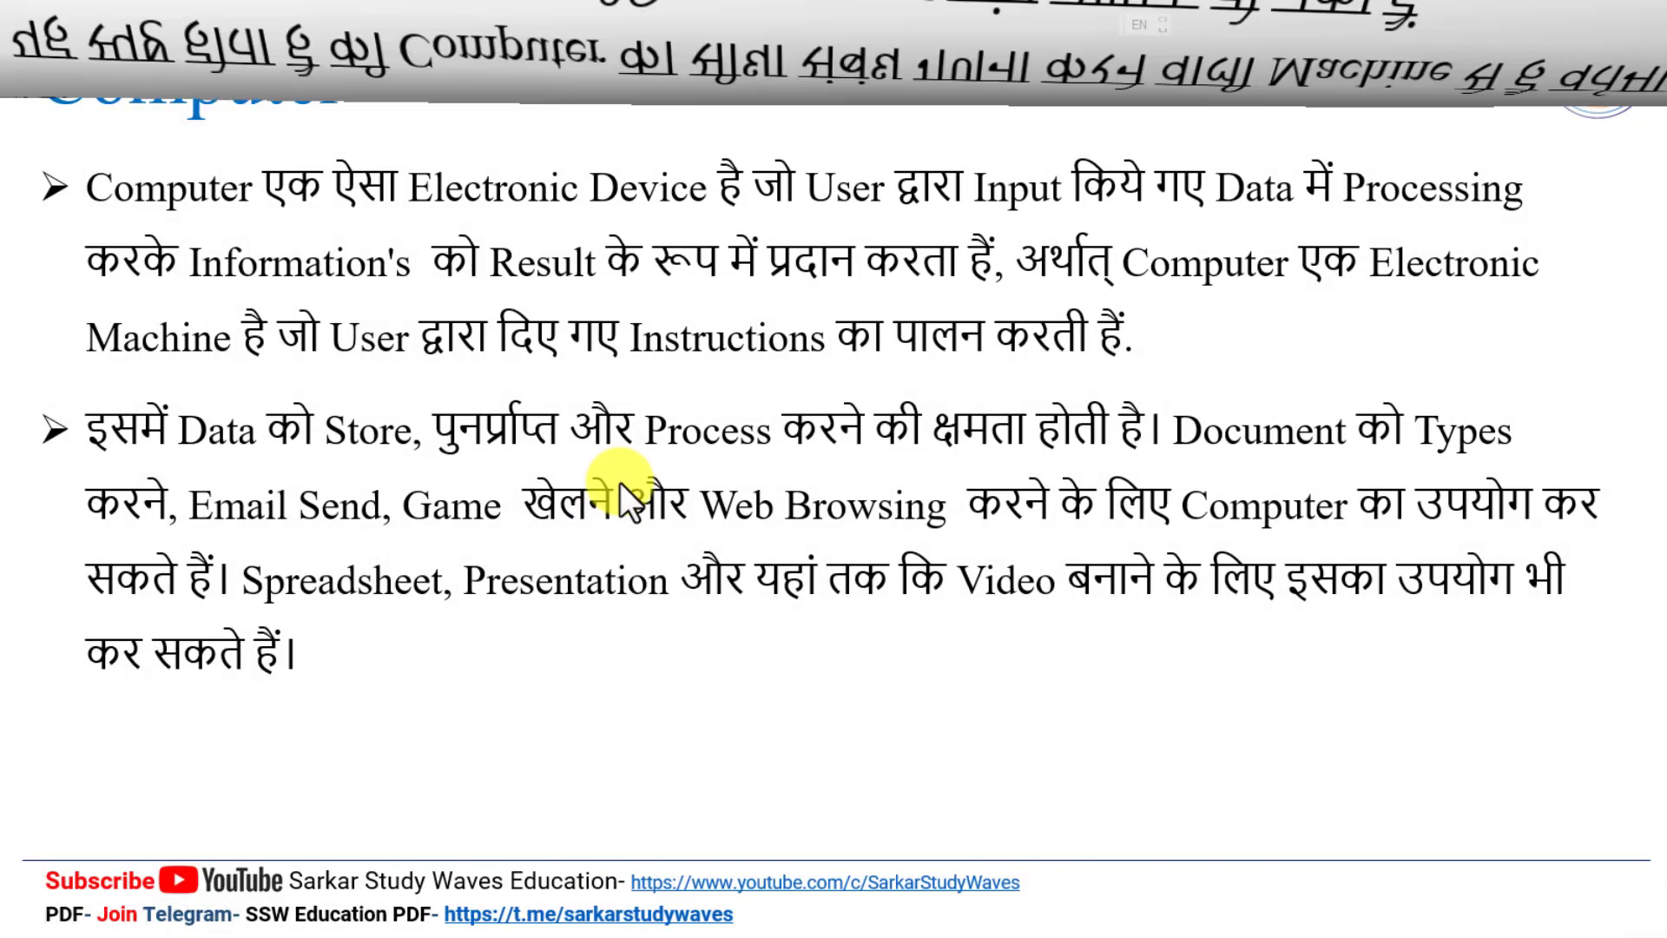
right_click(549, 393)
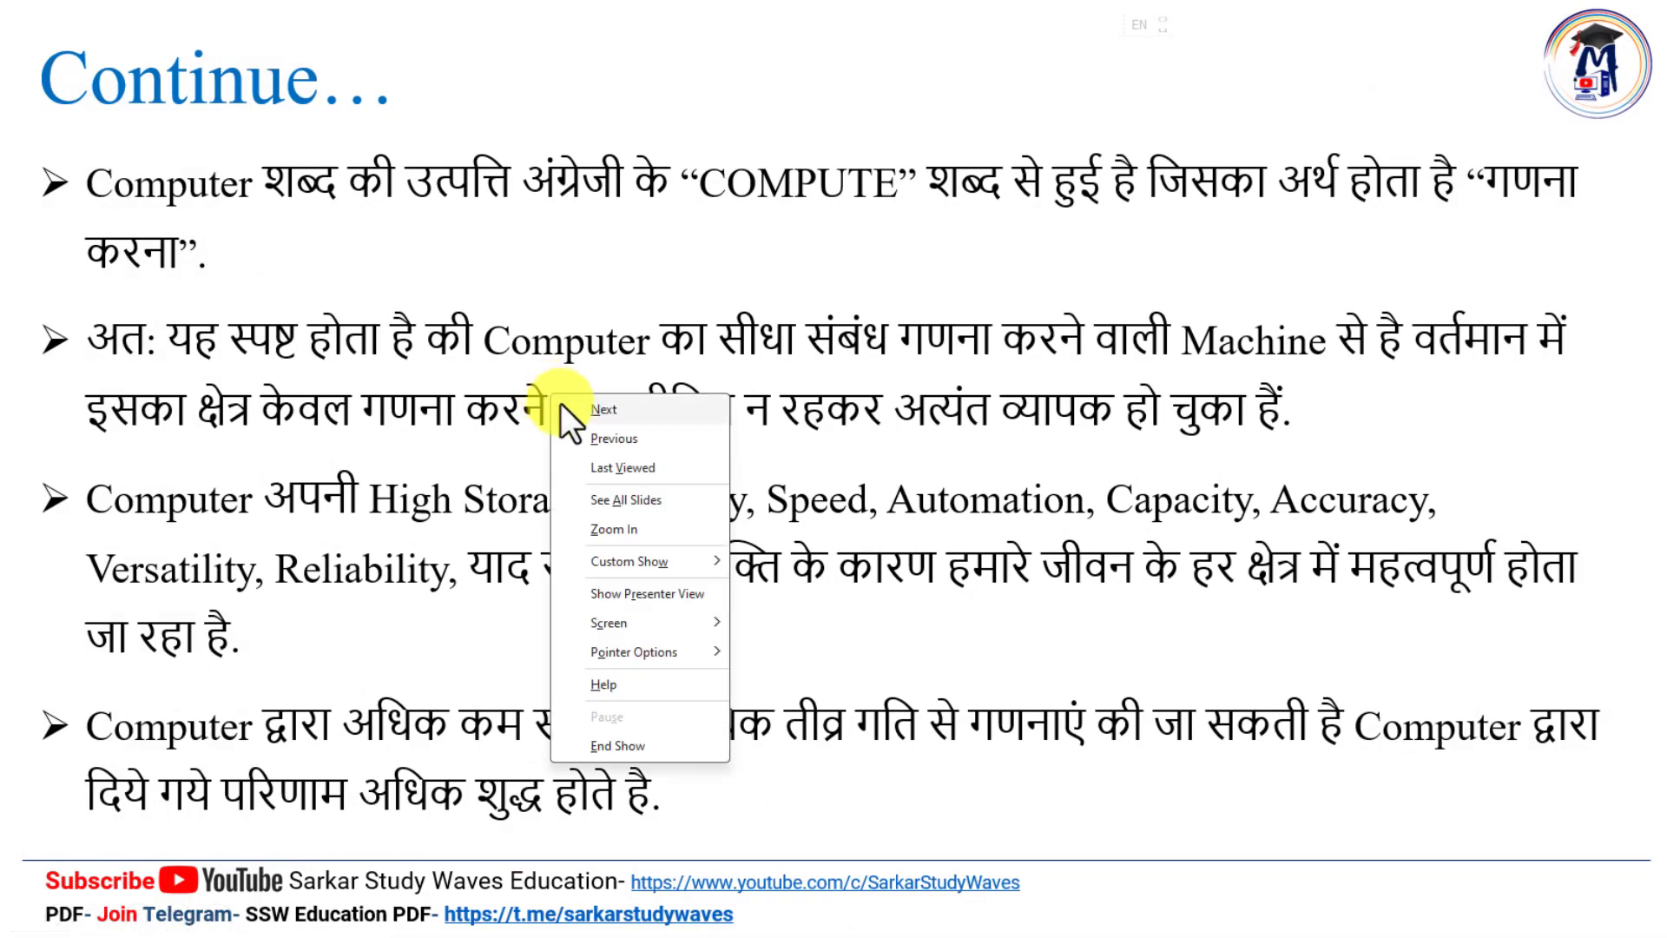
left_click(624, 739)
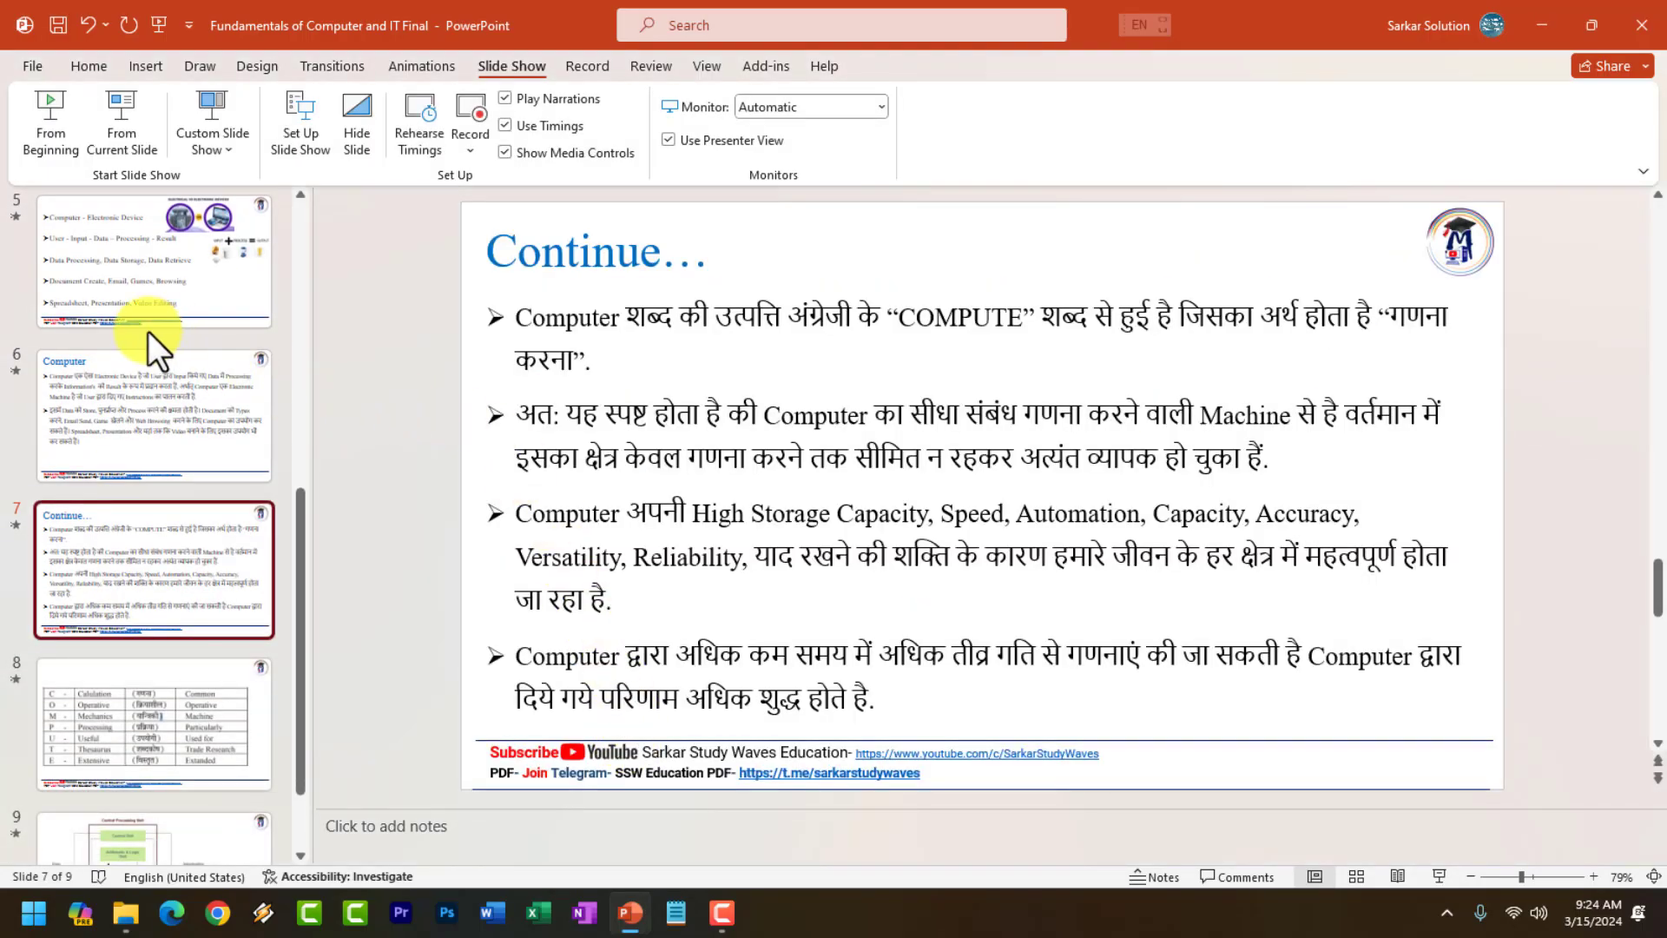
Go back to slide 1, select the title, links box and computer picture, and show the Transitions settings.
scroll(148, 331, "up", 5)
left_click(153, 327)
left_click(870, 277)
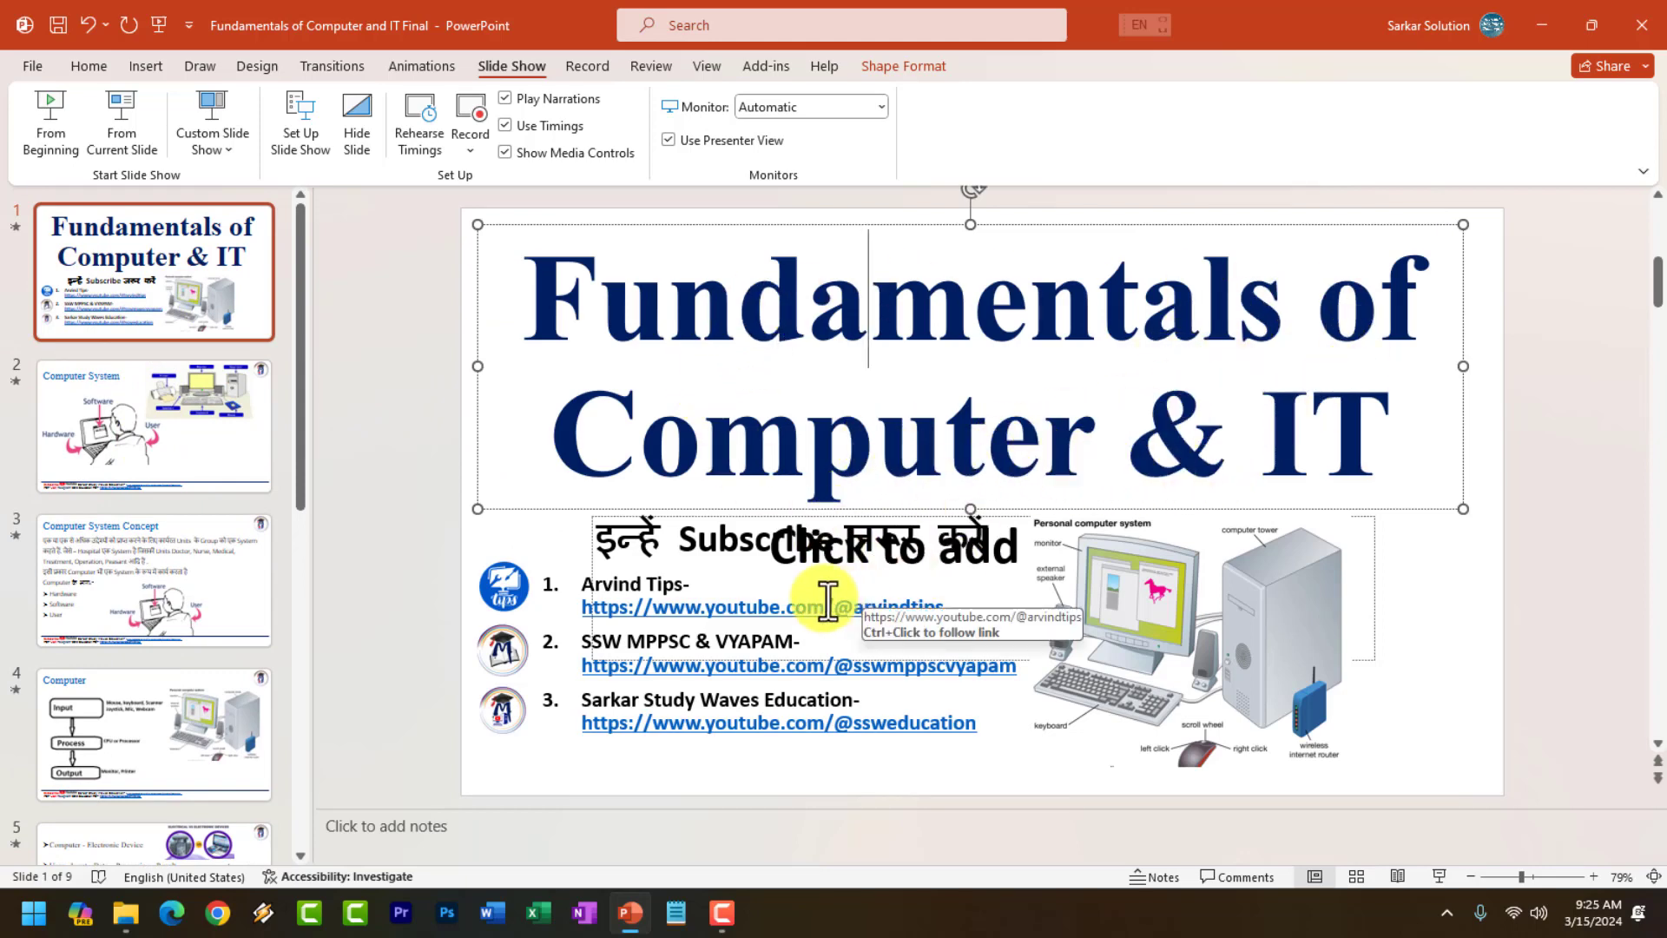
left_click(782, 595)
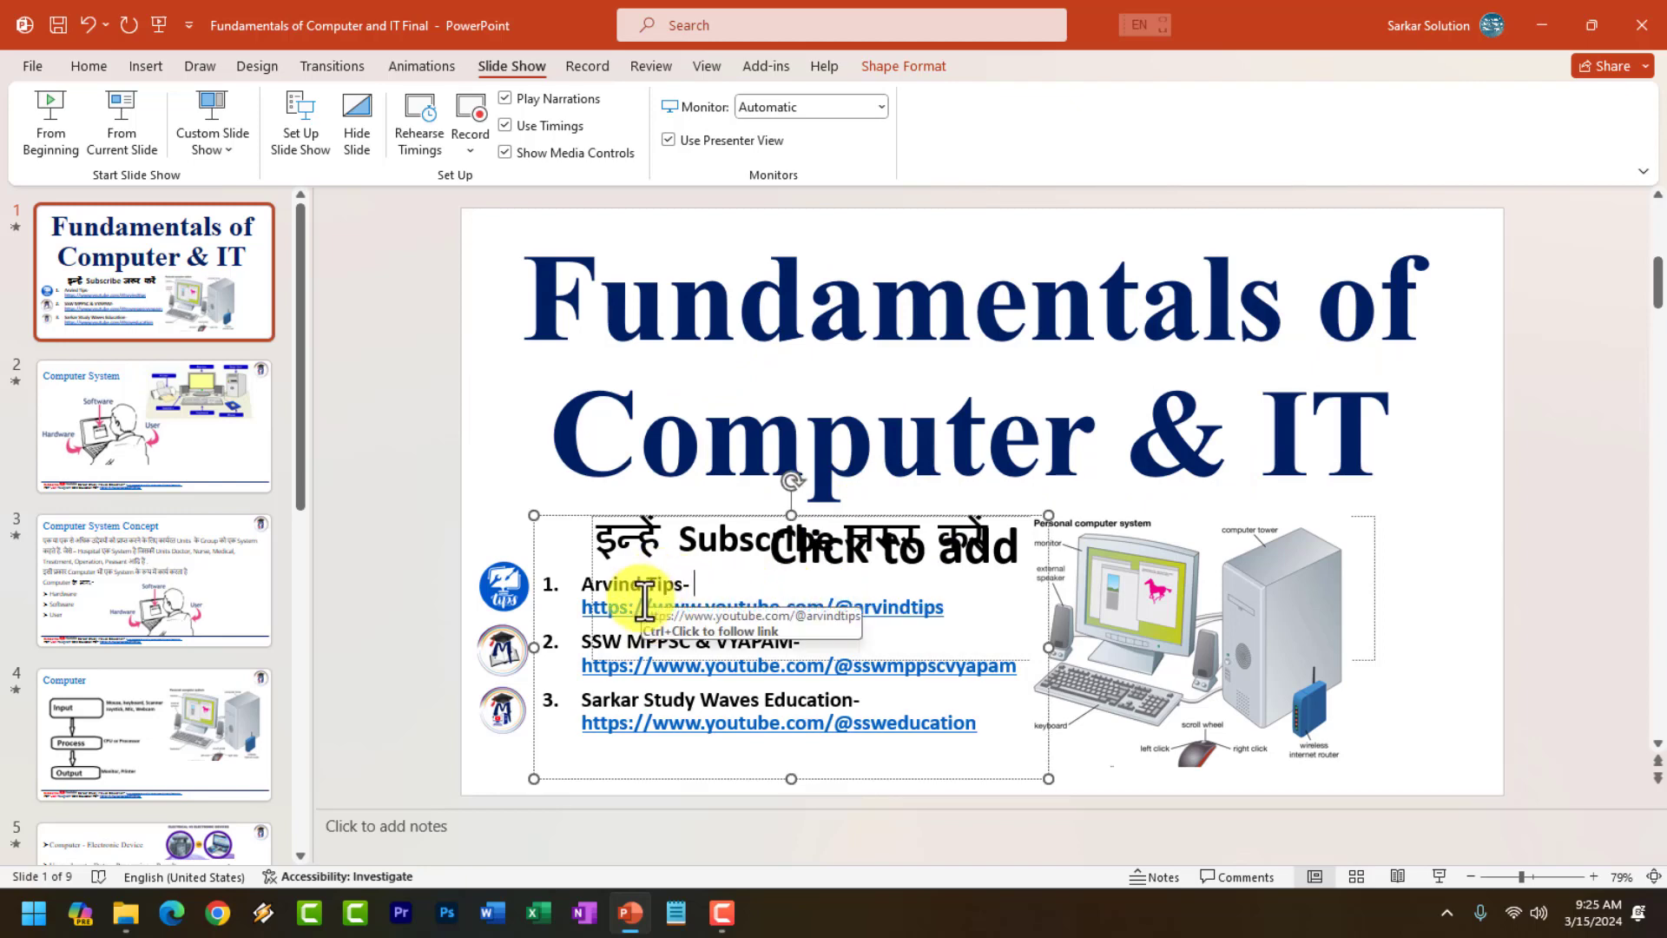
left_click(1251, 611)
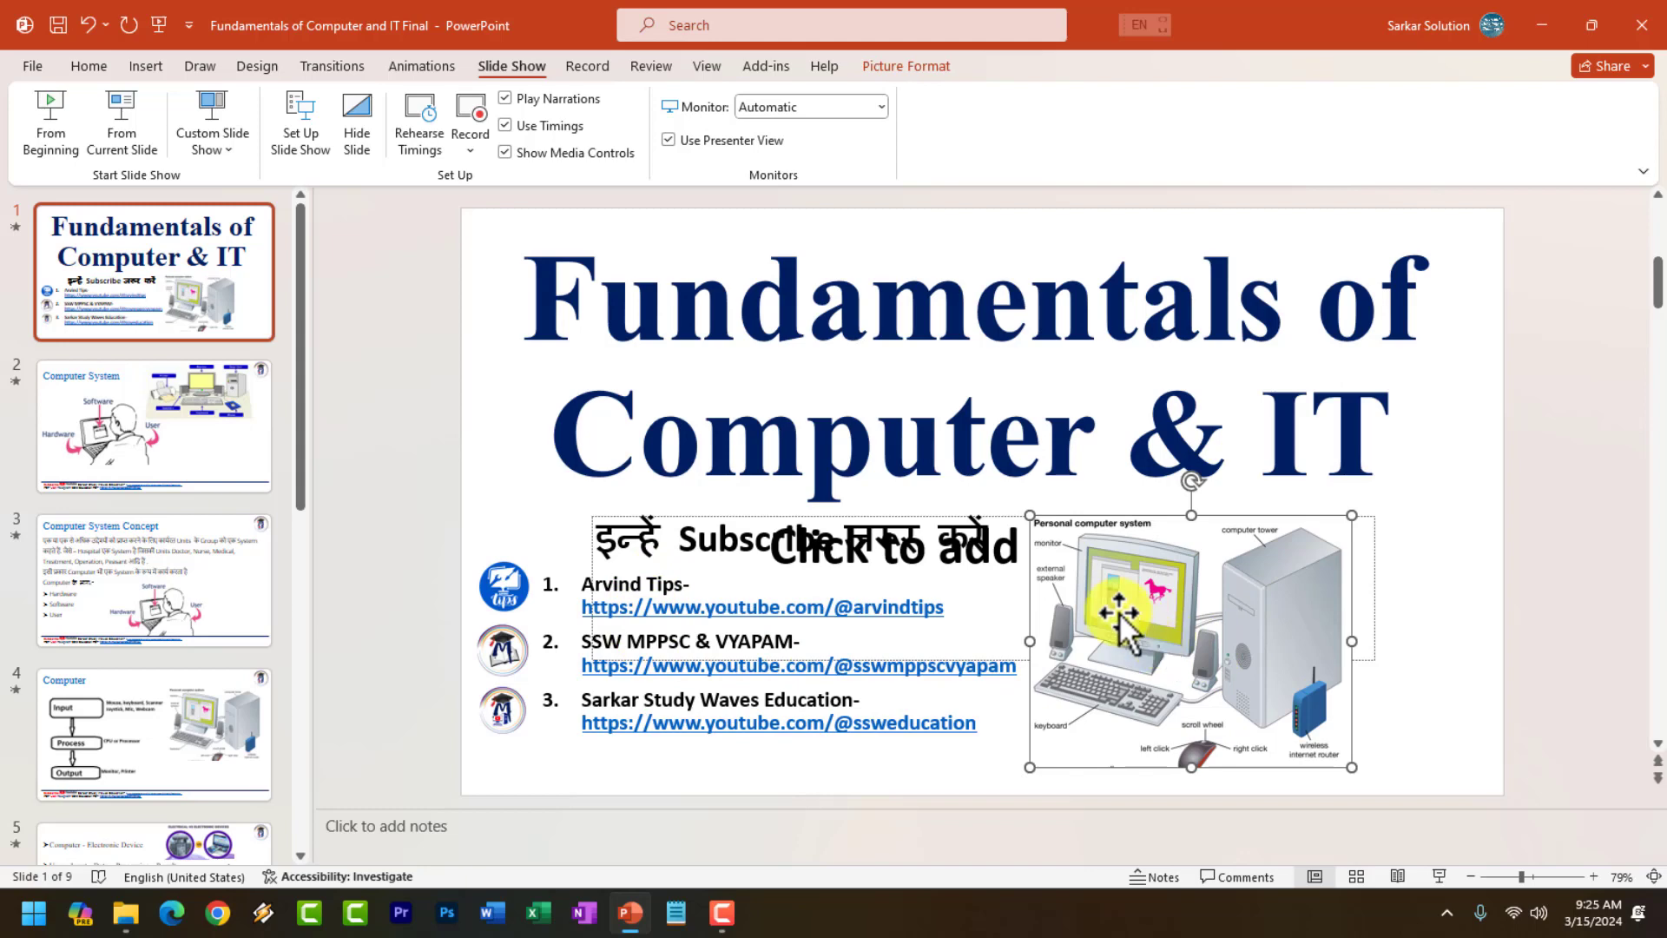
left_click(869, 417)
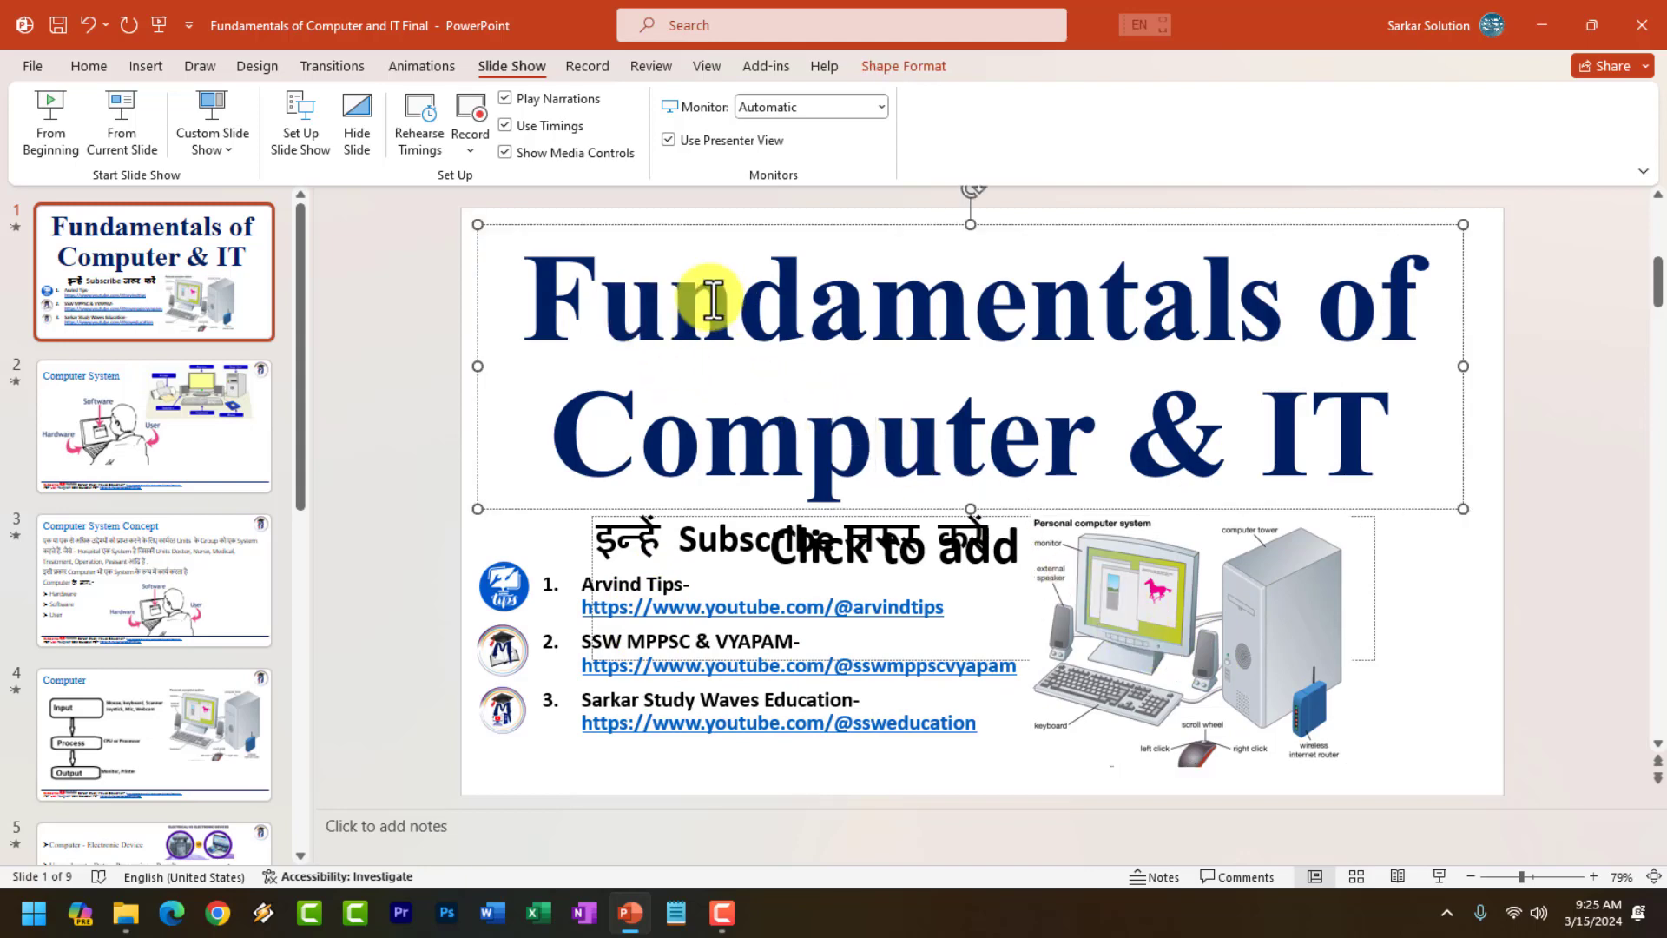
left_click(338, 65)
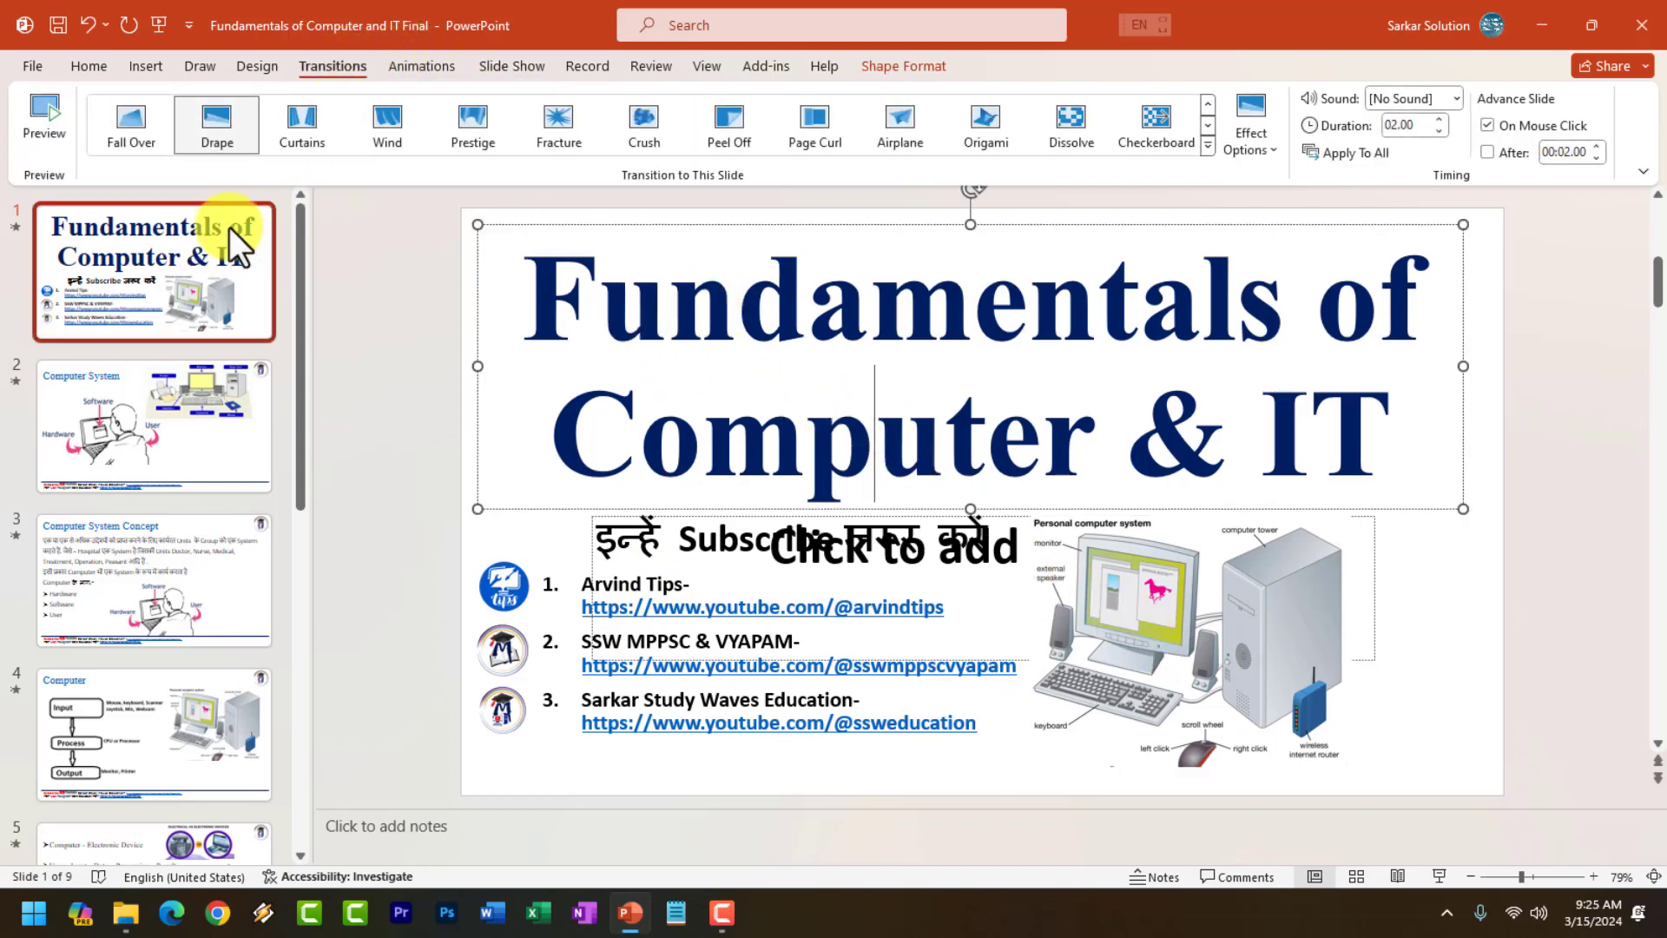
On the Animations tab, give the slide title a Wipe entrance after trying Shape.
left_click(87, 212)
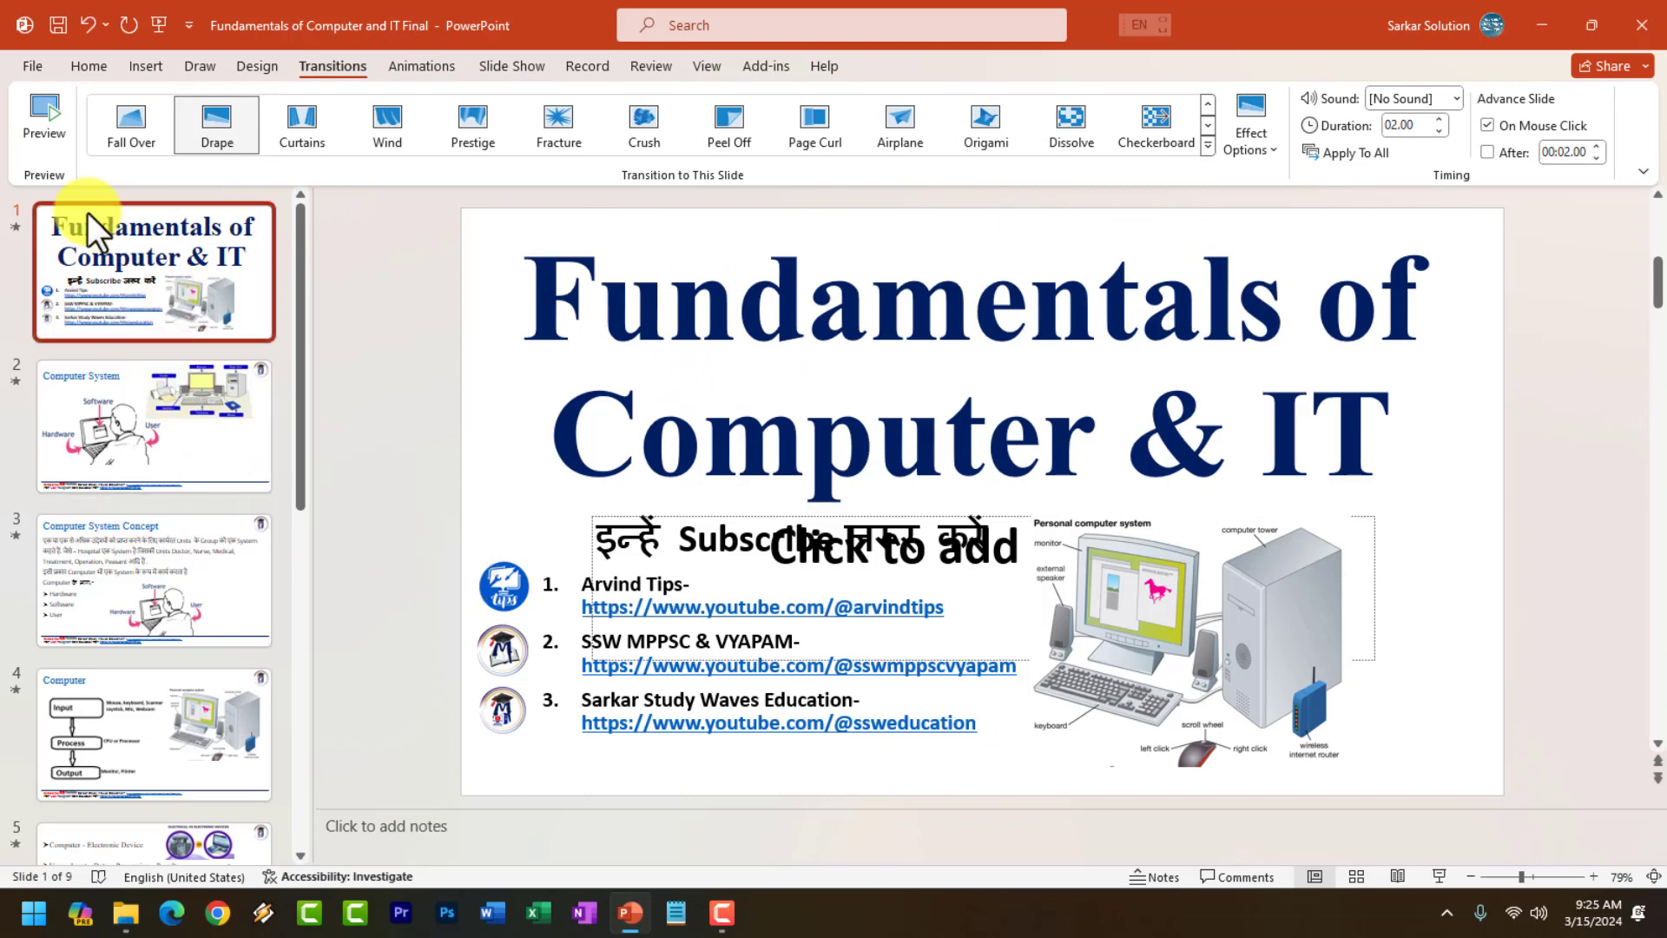
left_click(422, 66)
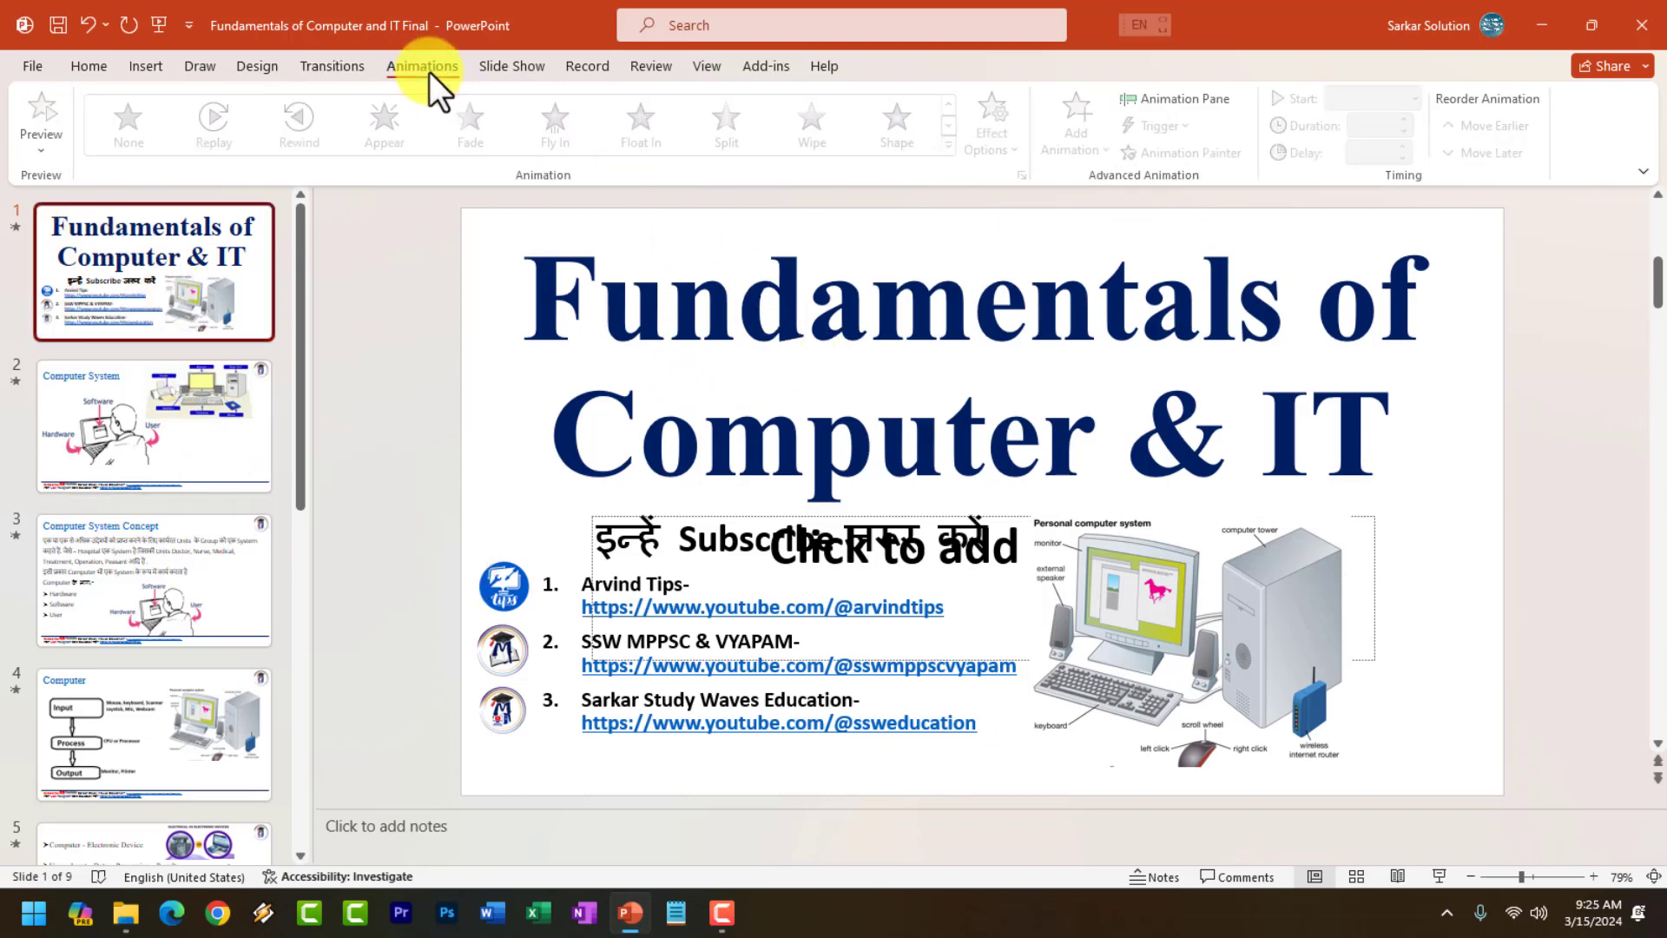
left_click(735, 330)
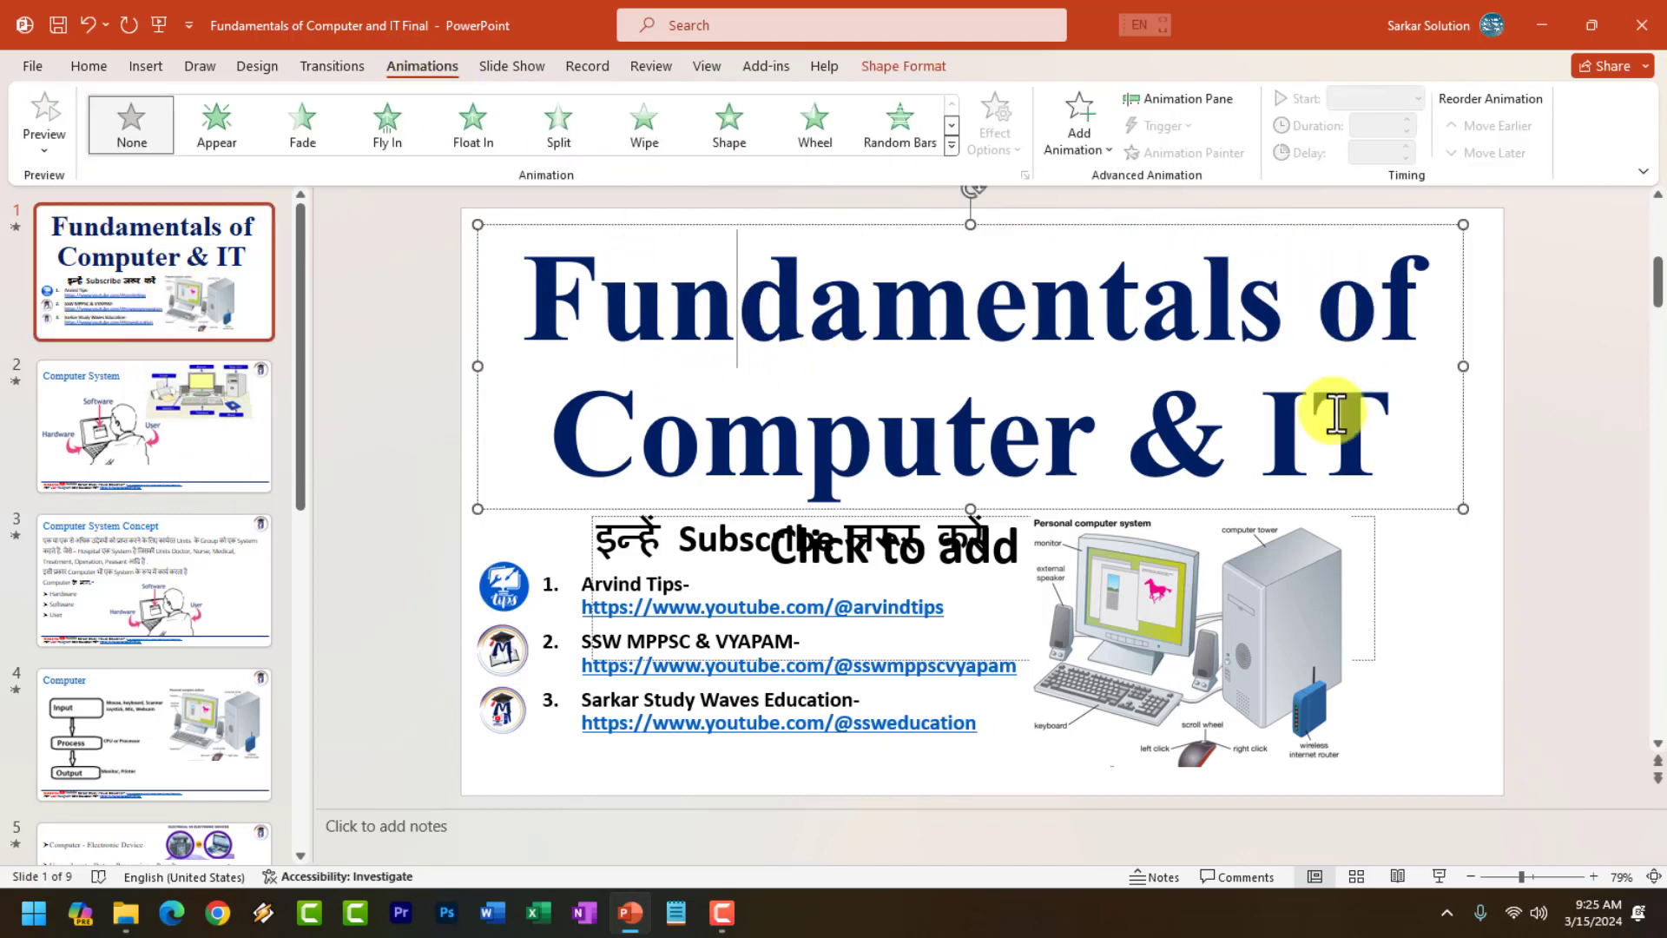
left_click(566, 589)
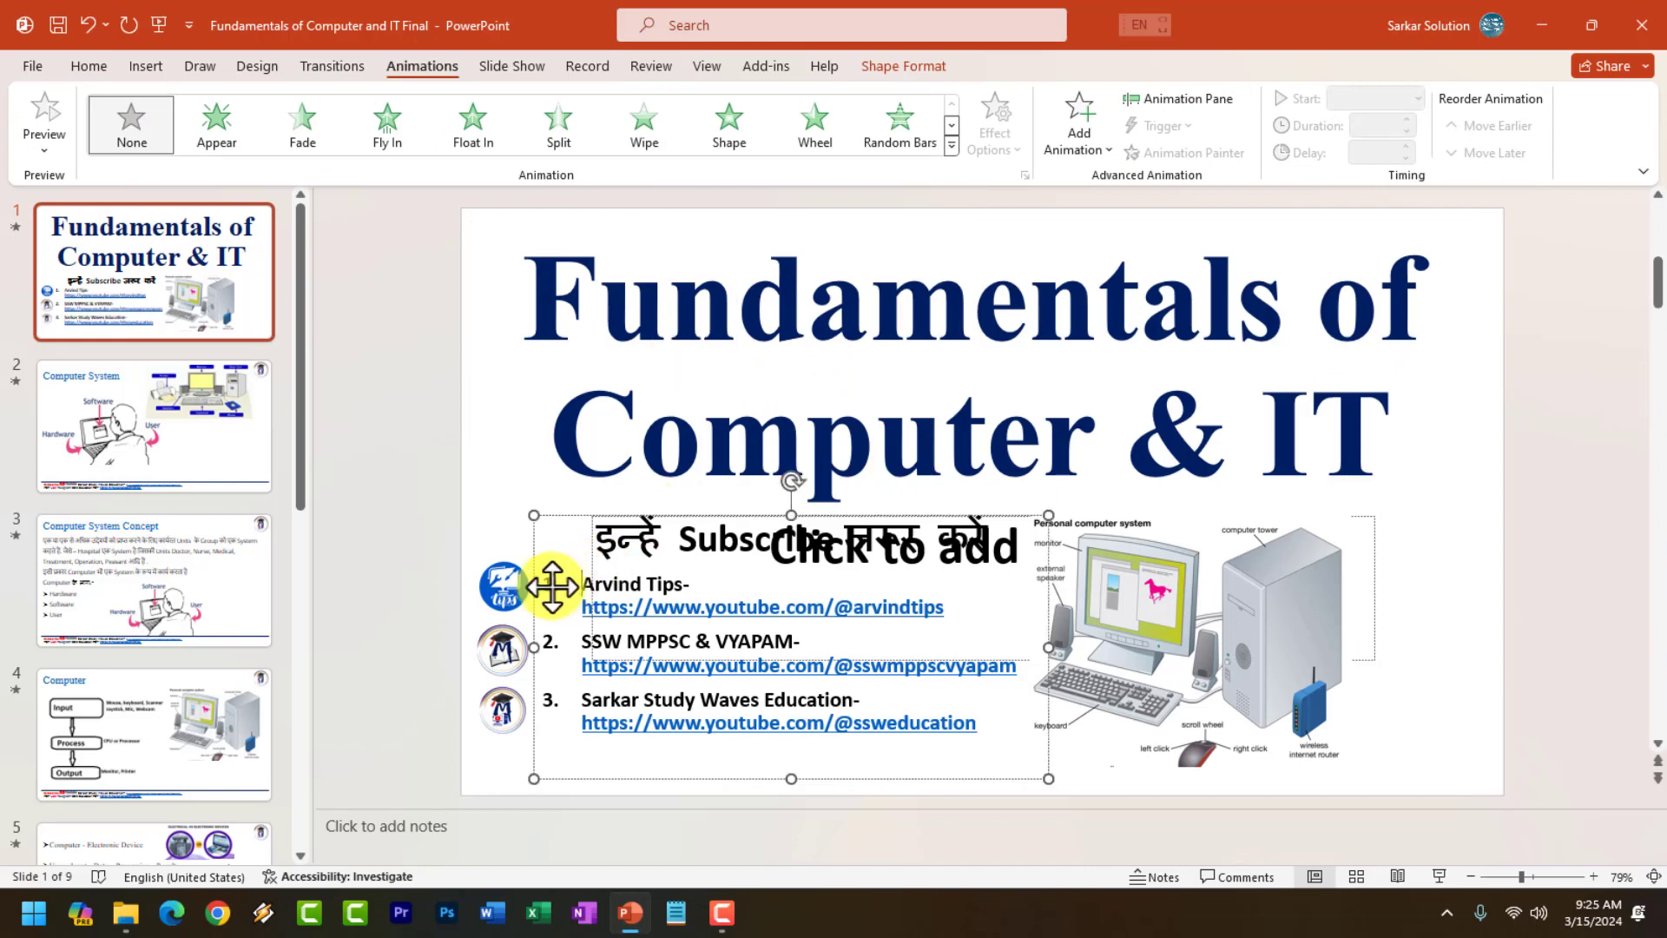
left_click(1266, 578)
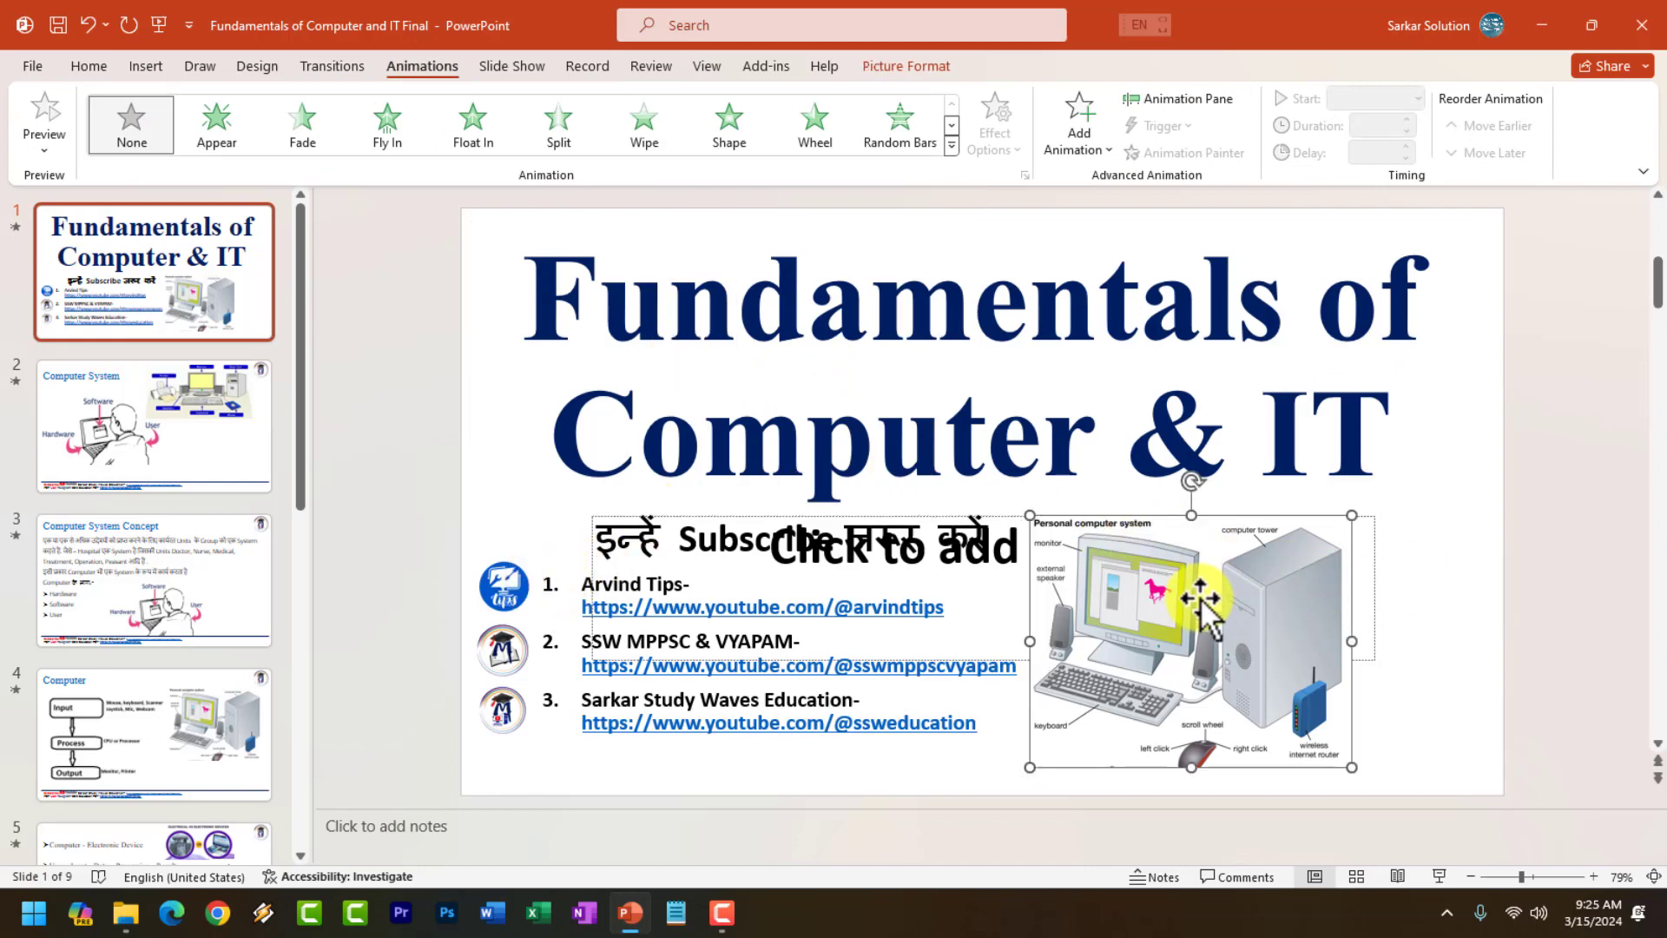
left_click(795, 335)
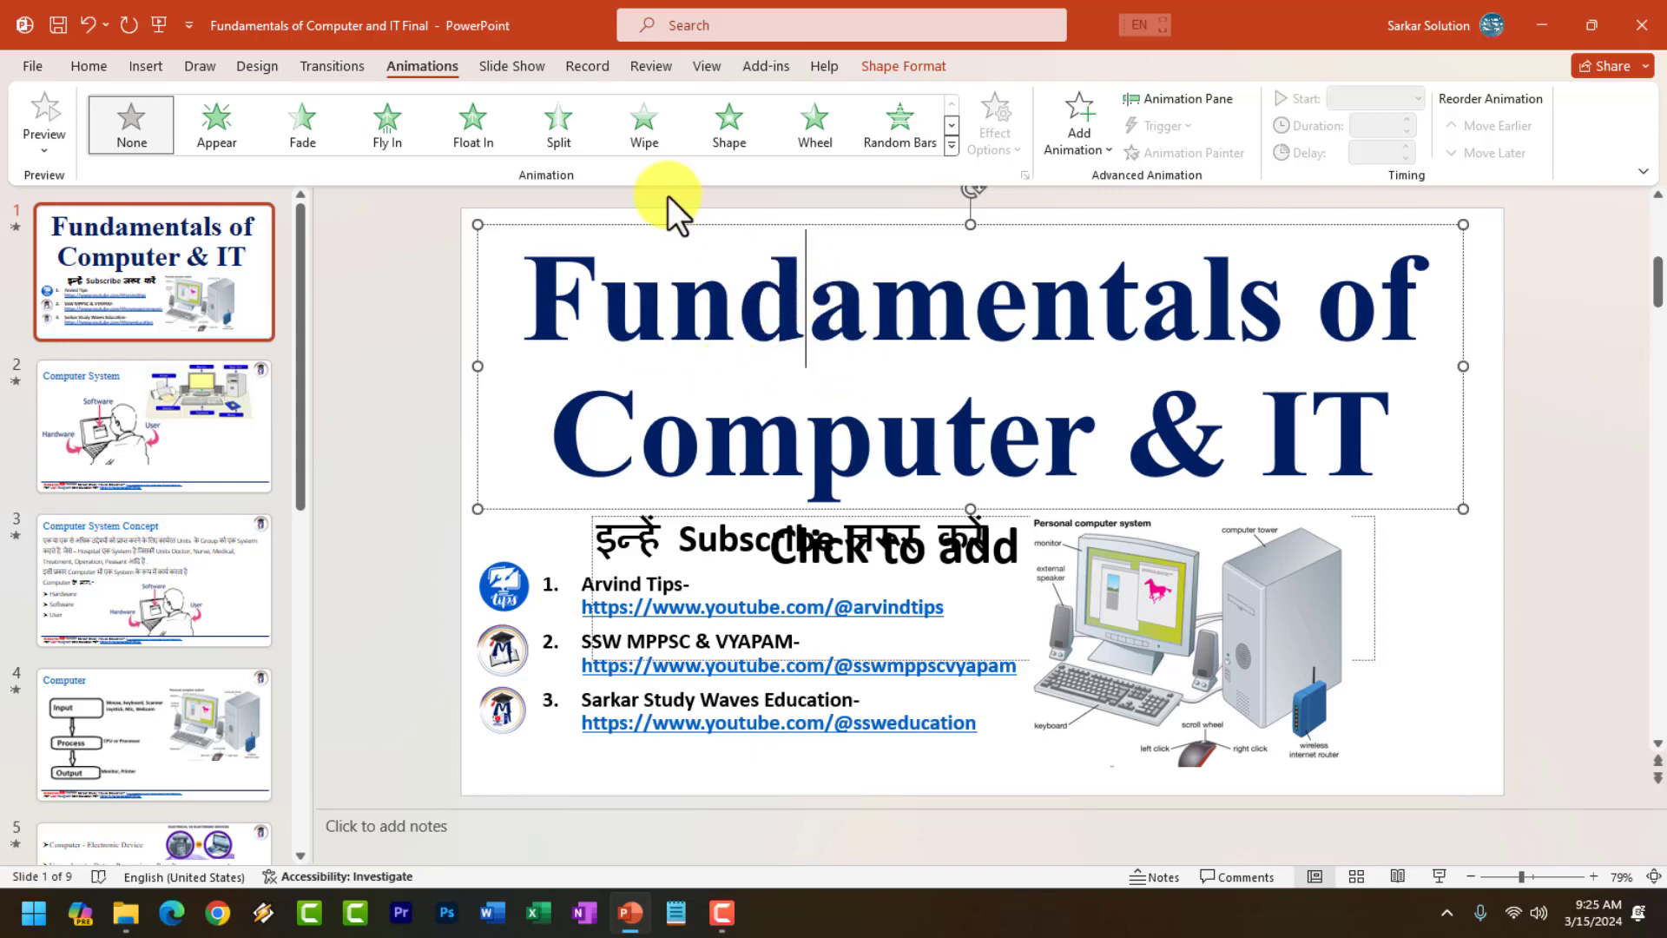
left_click(654, 130)
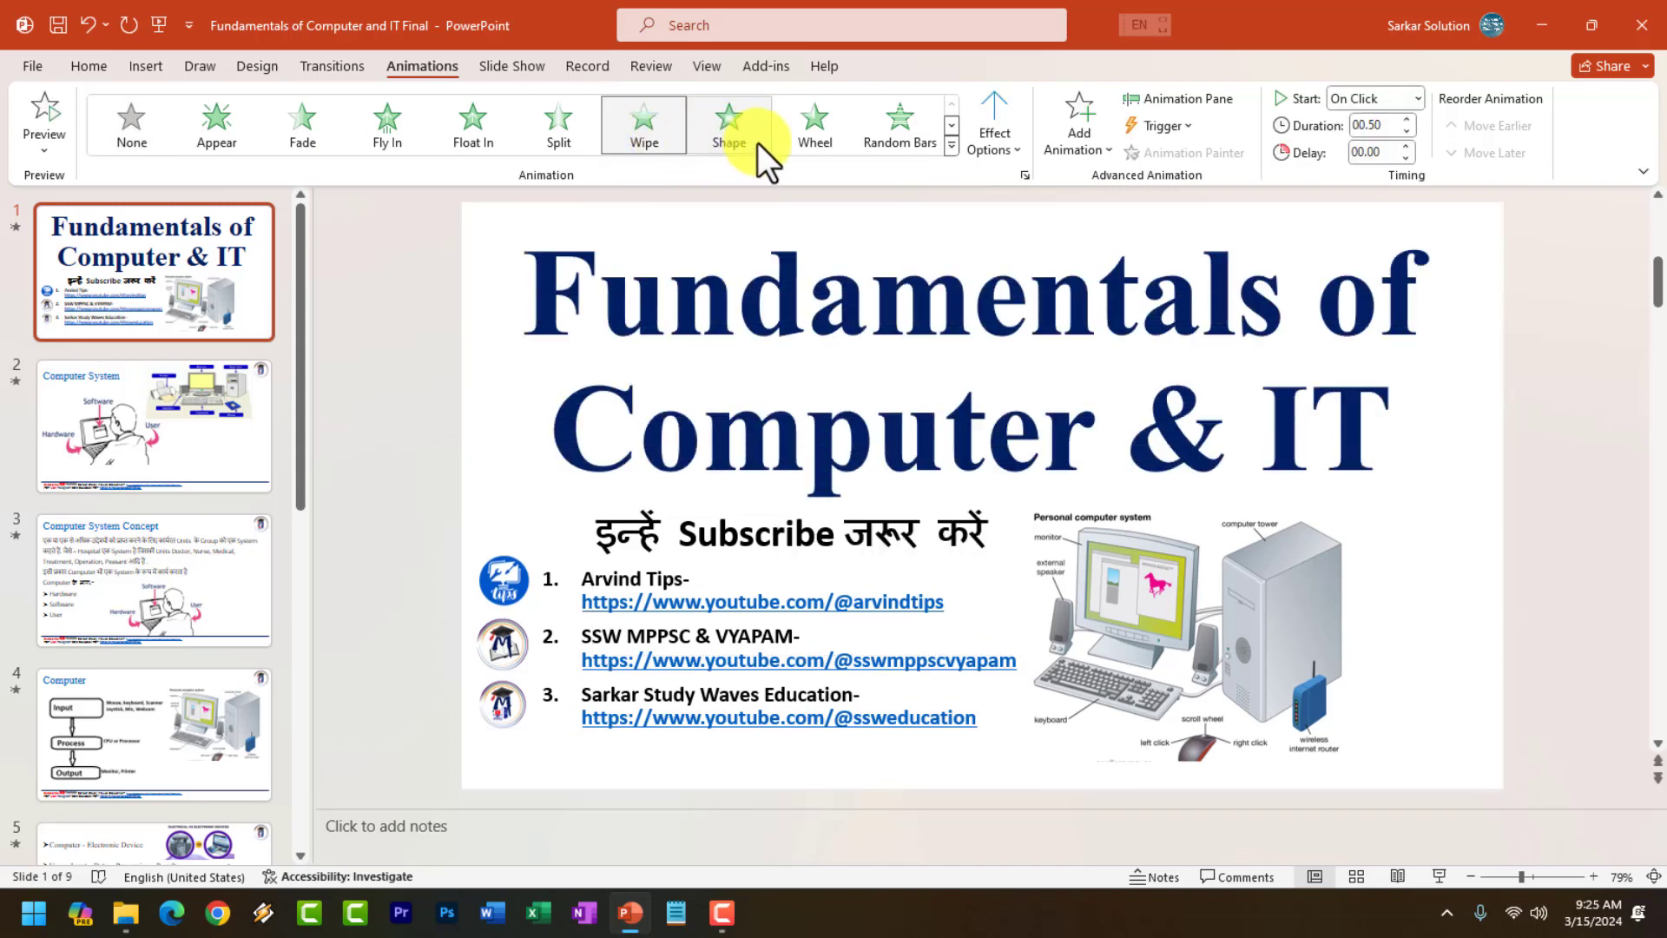
left_click(745, 137)
left_click(656, 132)
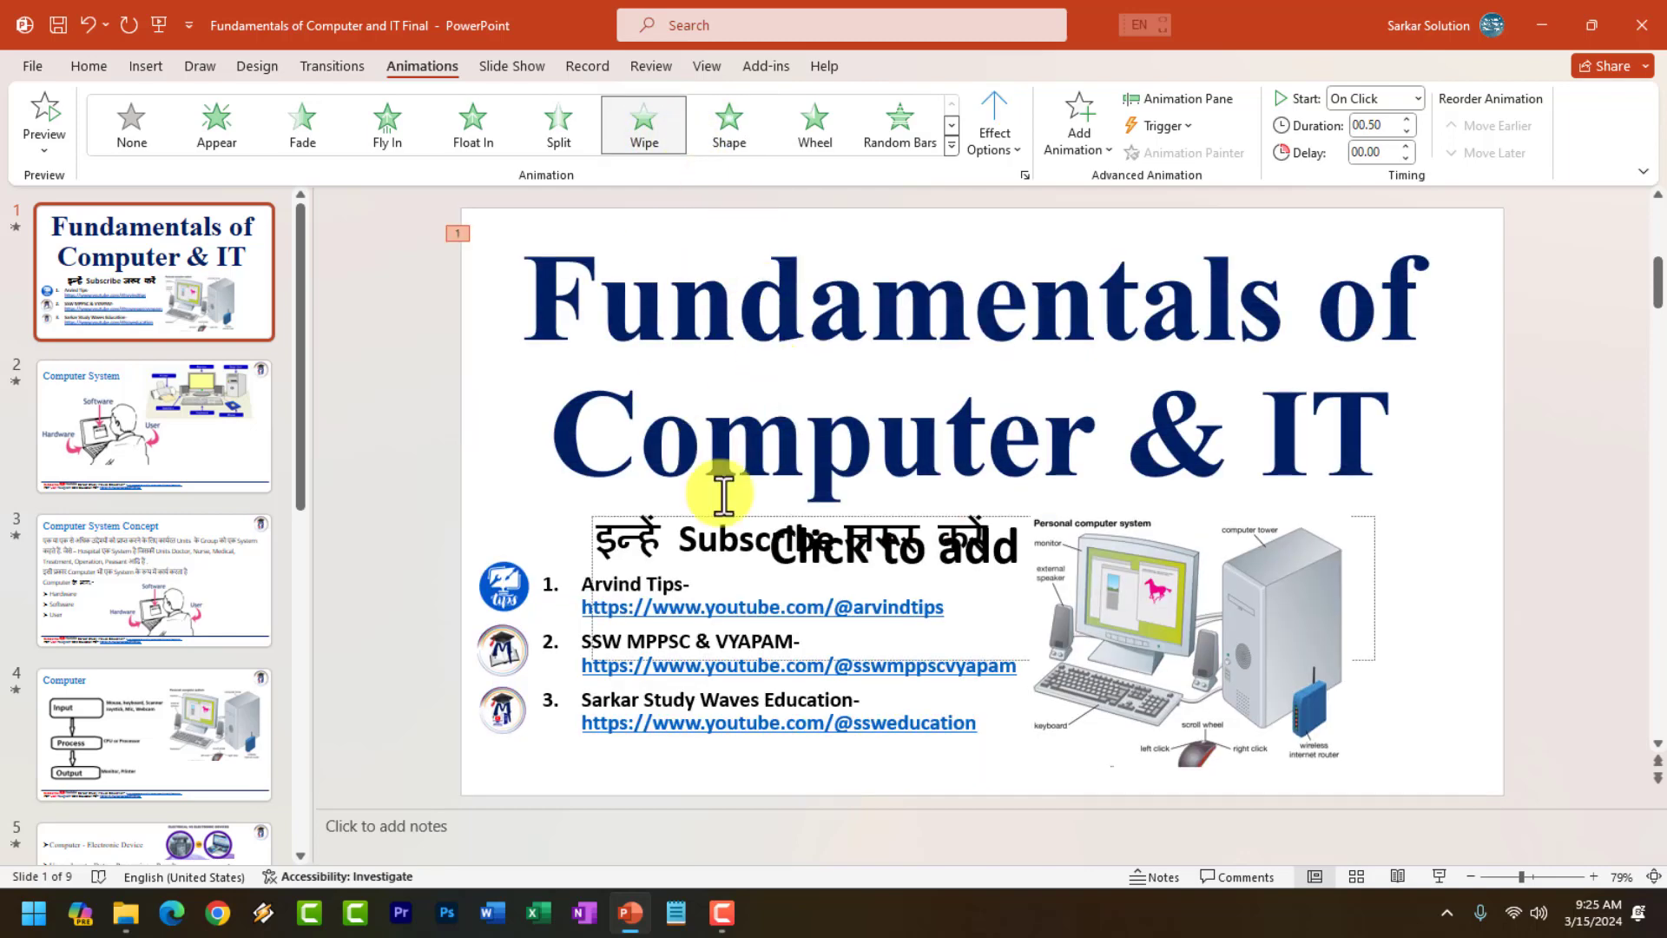
Select the channel logos together with the links text box and give them a Wipe entrance.
left_click(541, 573)
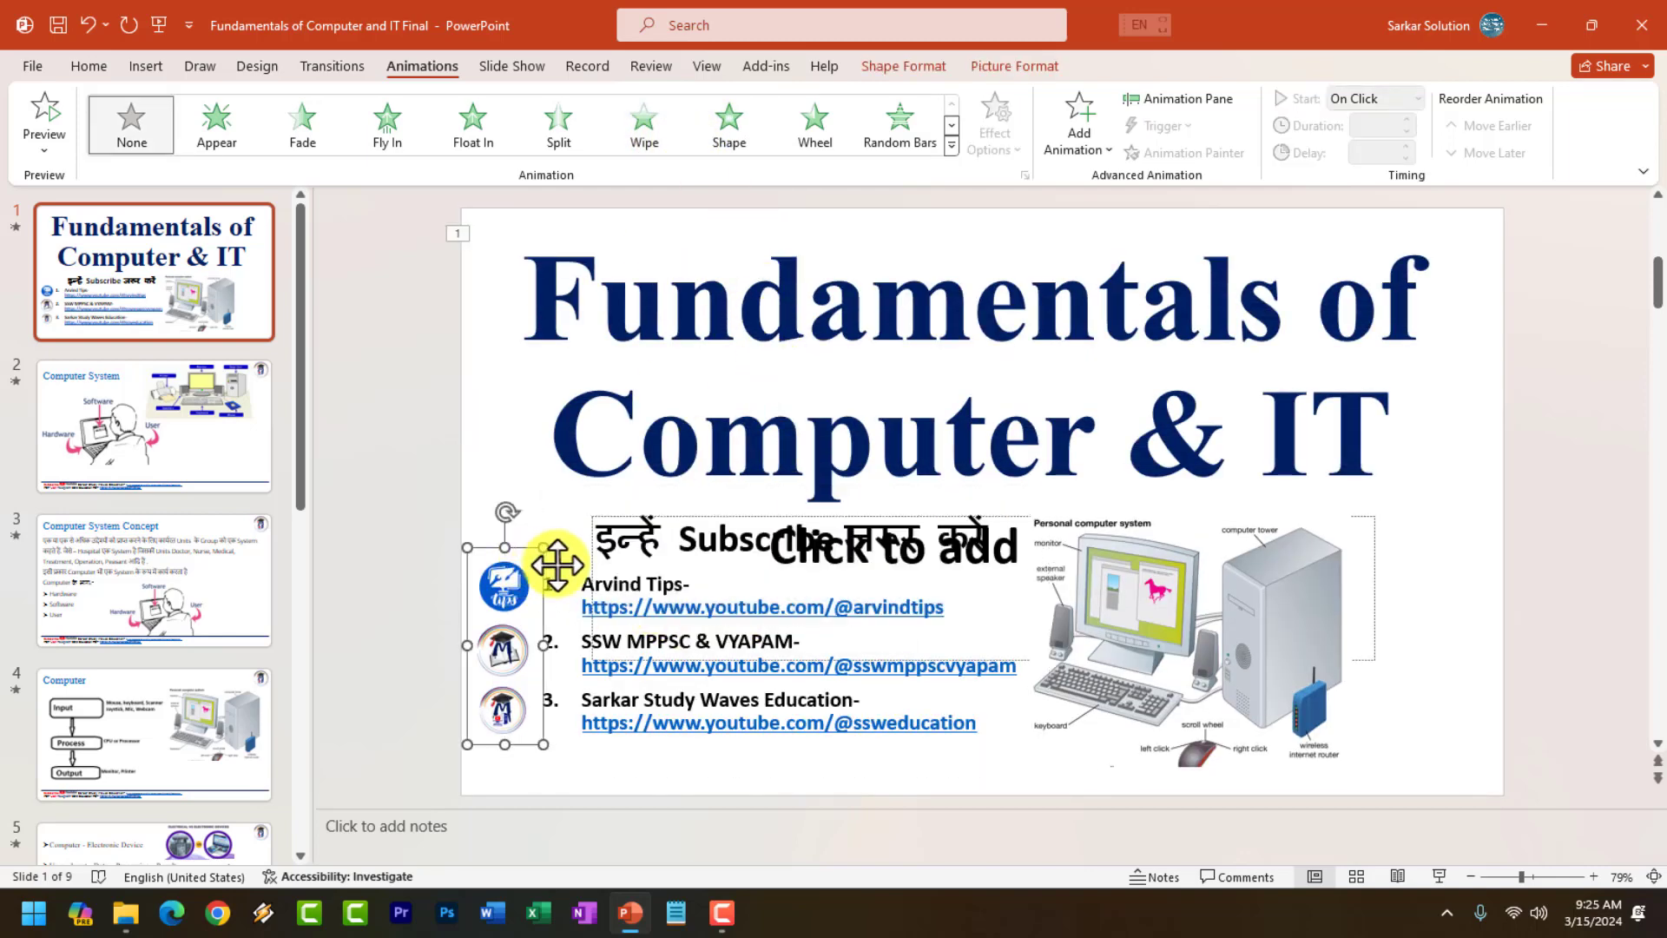
left_click(542, 585)
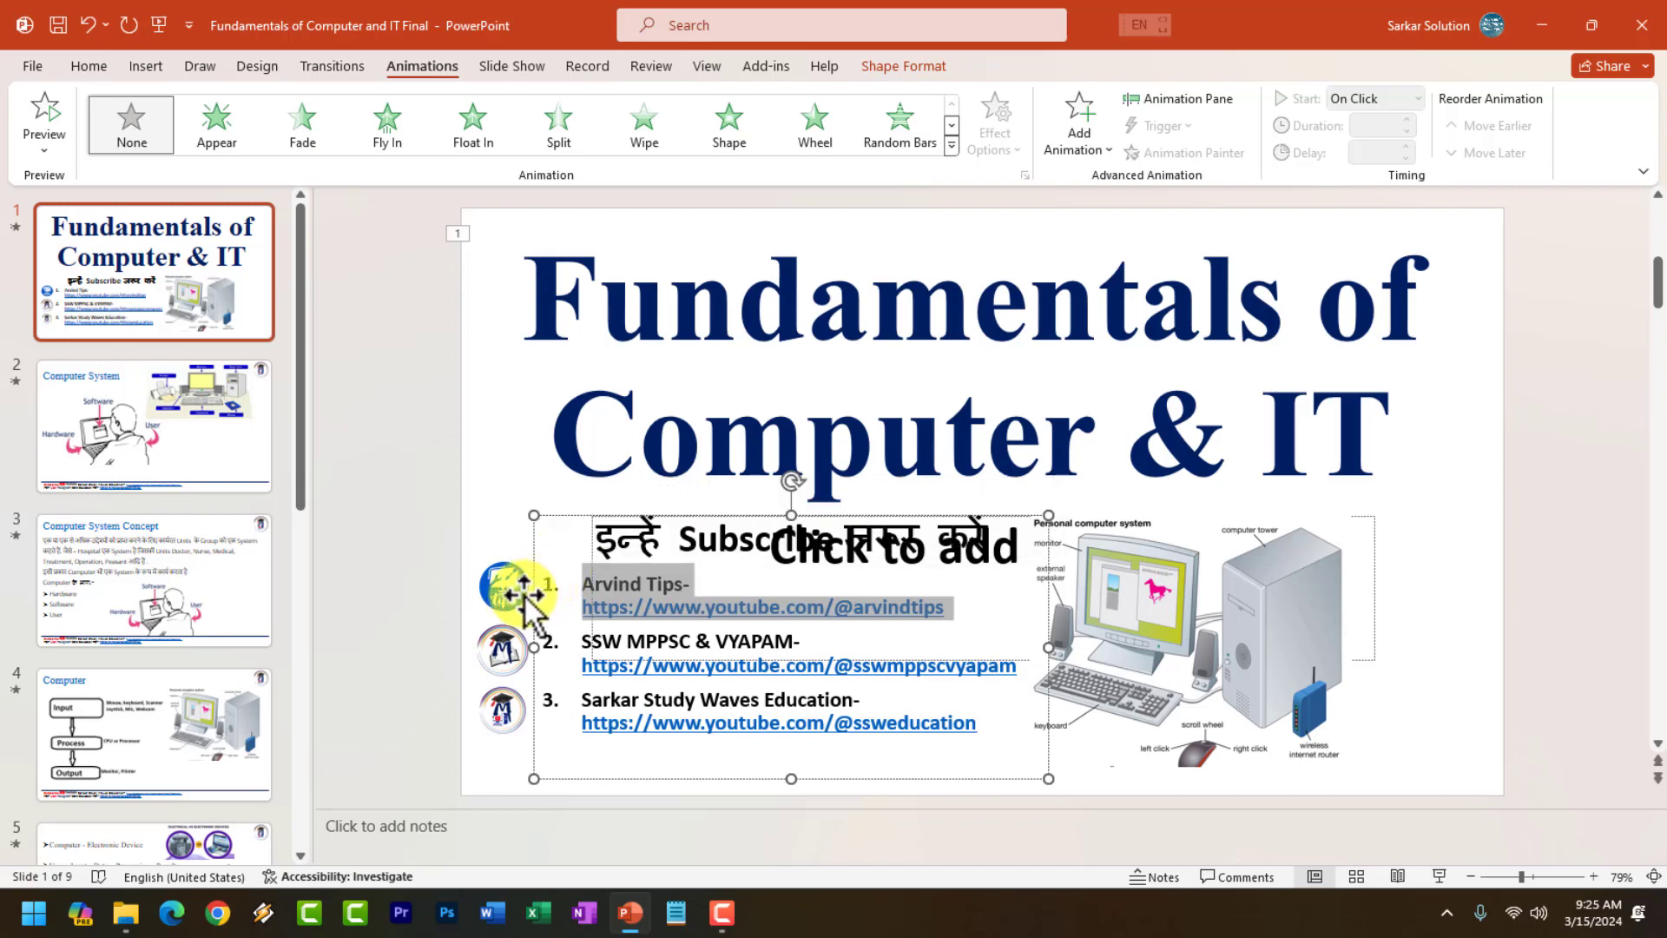
left_click(520, 595)
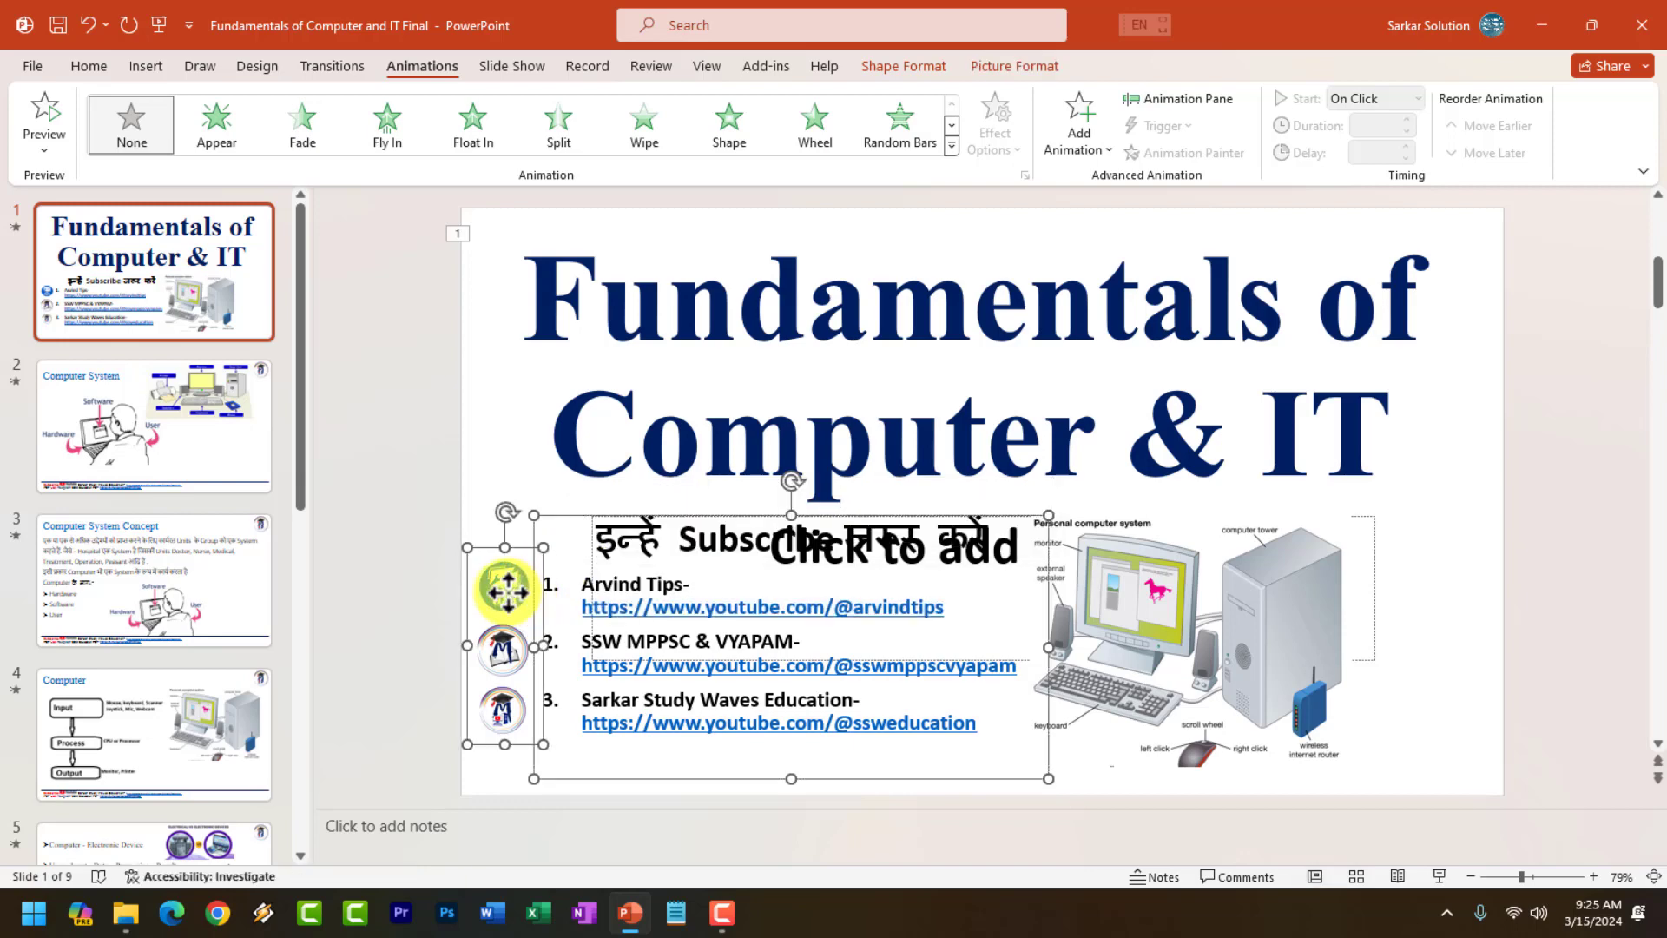
left_click(573, 603)
left_click(647, 130)
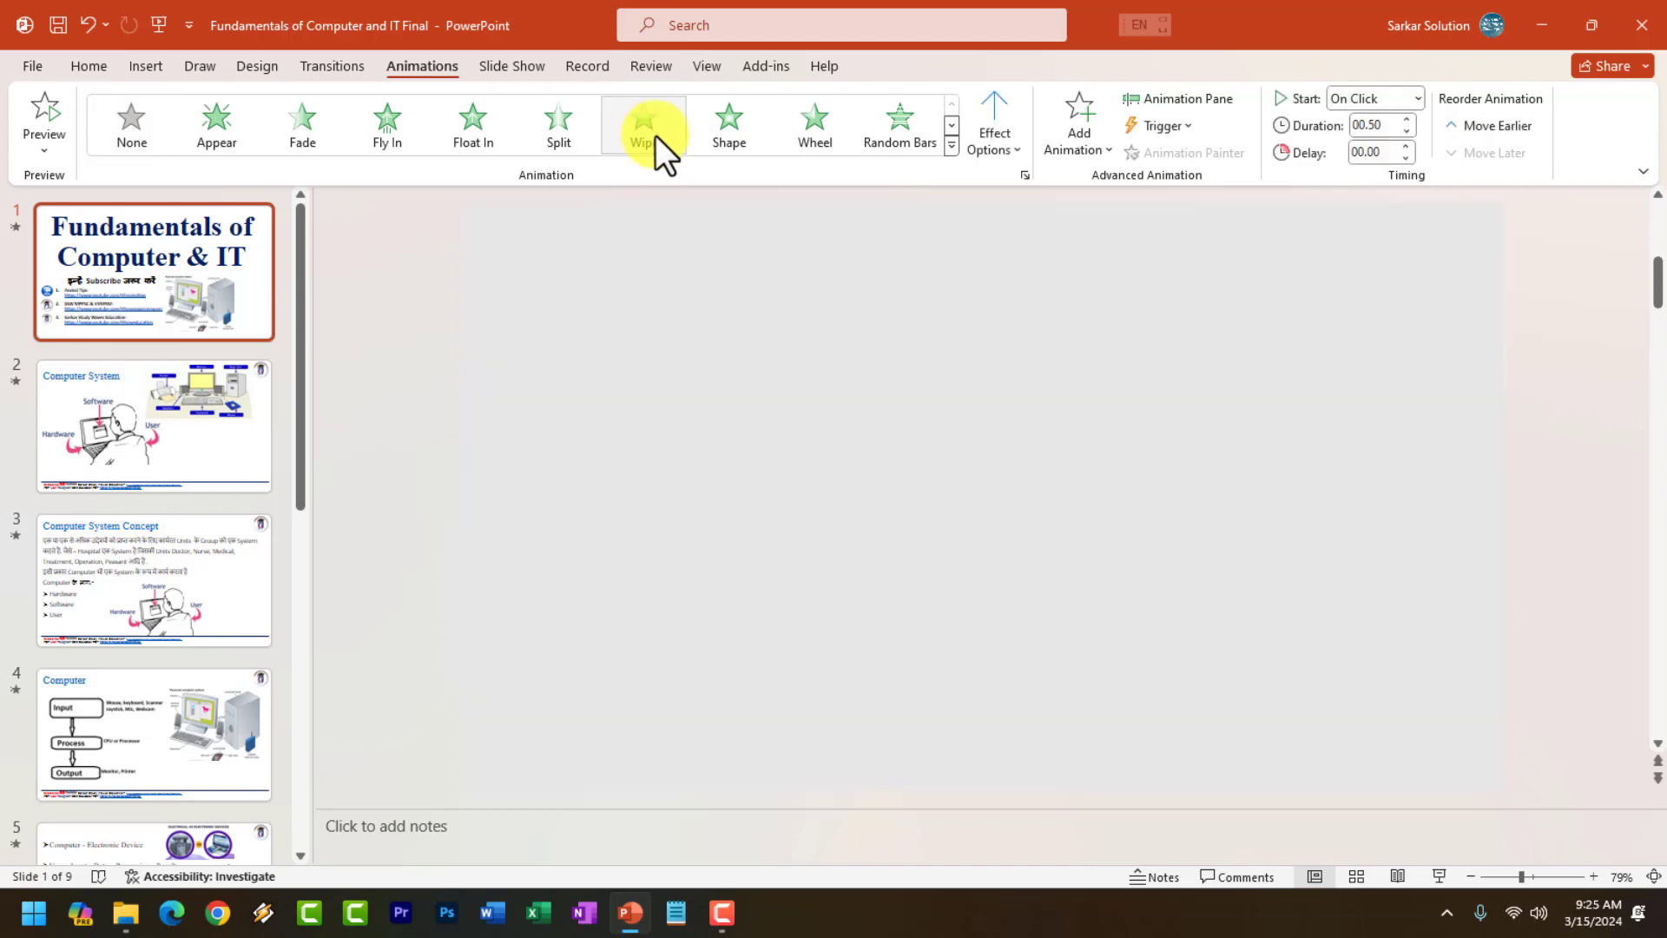
Give the computer picture a Wipe entrance and bring up the slide show options.
left_click(1238, 614)
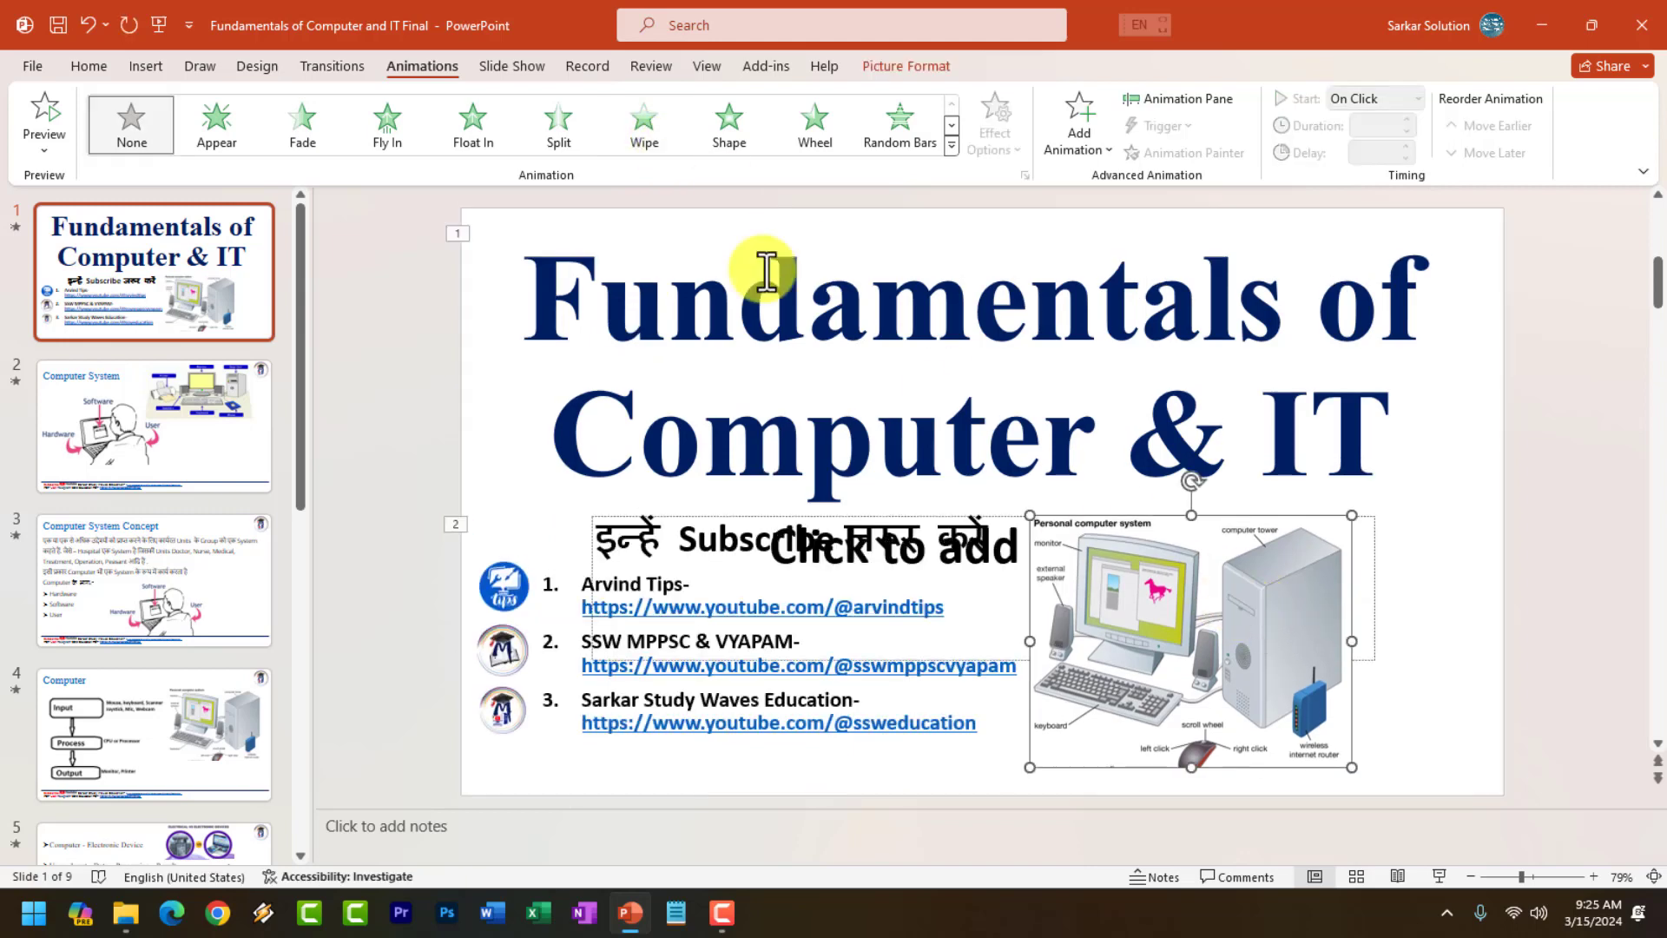
left_click(614, 127)
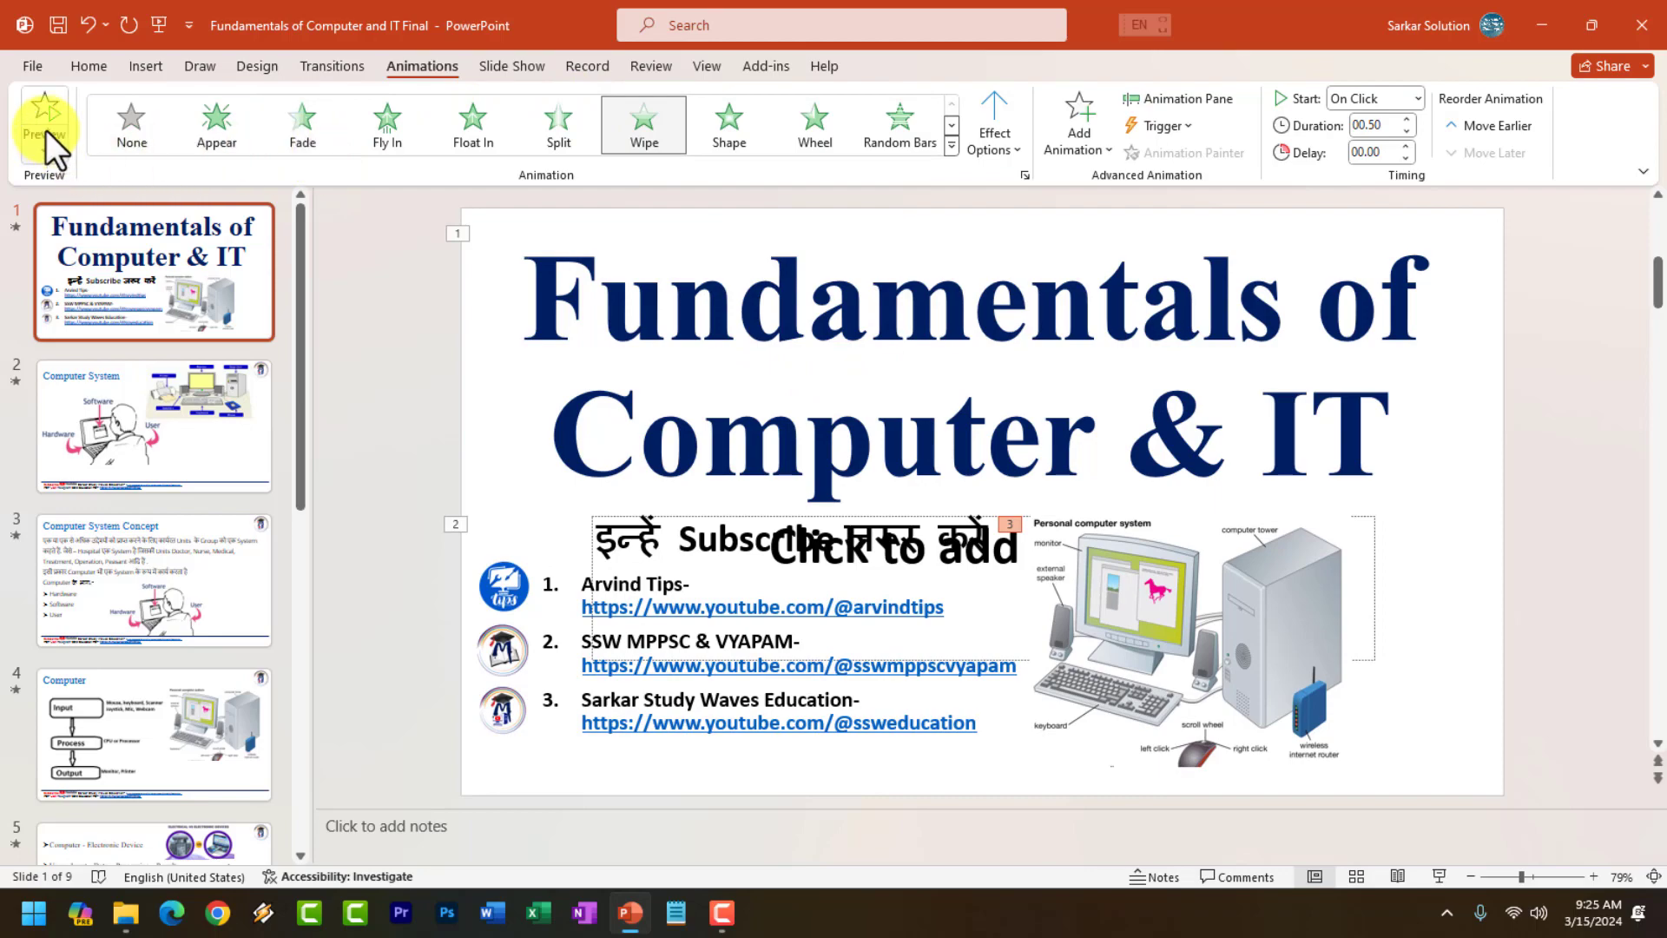
left_click(511, 67)
left_click(127, 128)
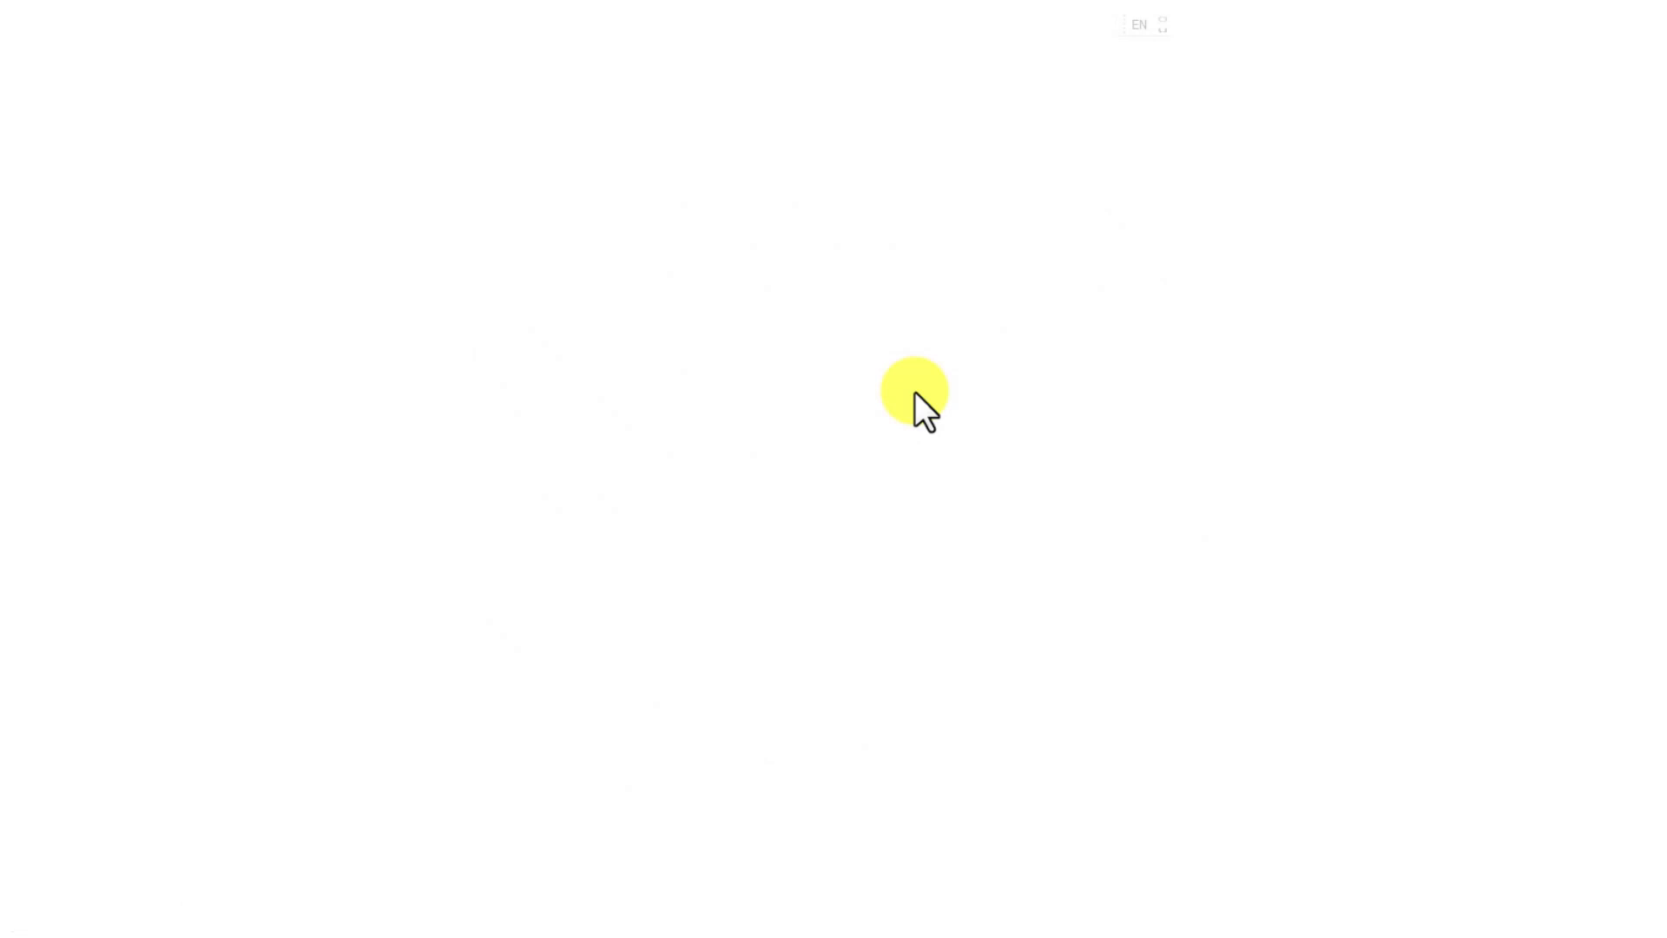
left_click(915, 392)
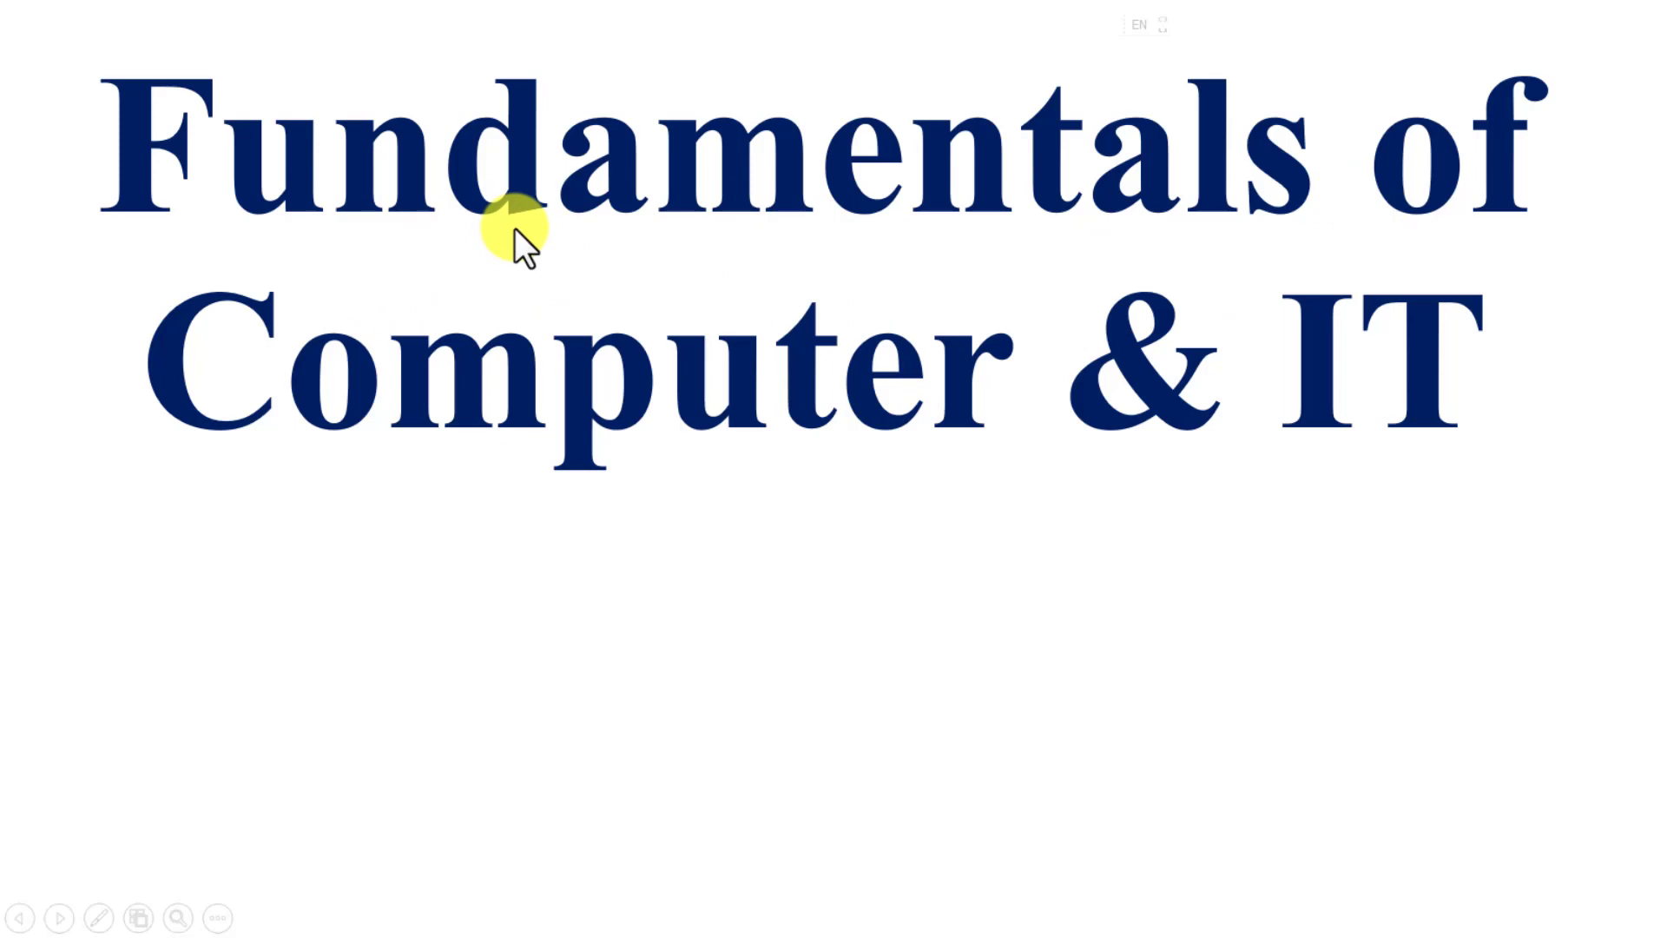
left_click(564, 251)
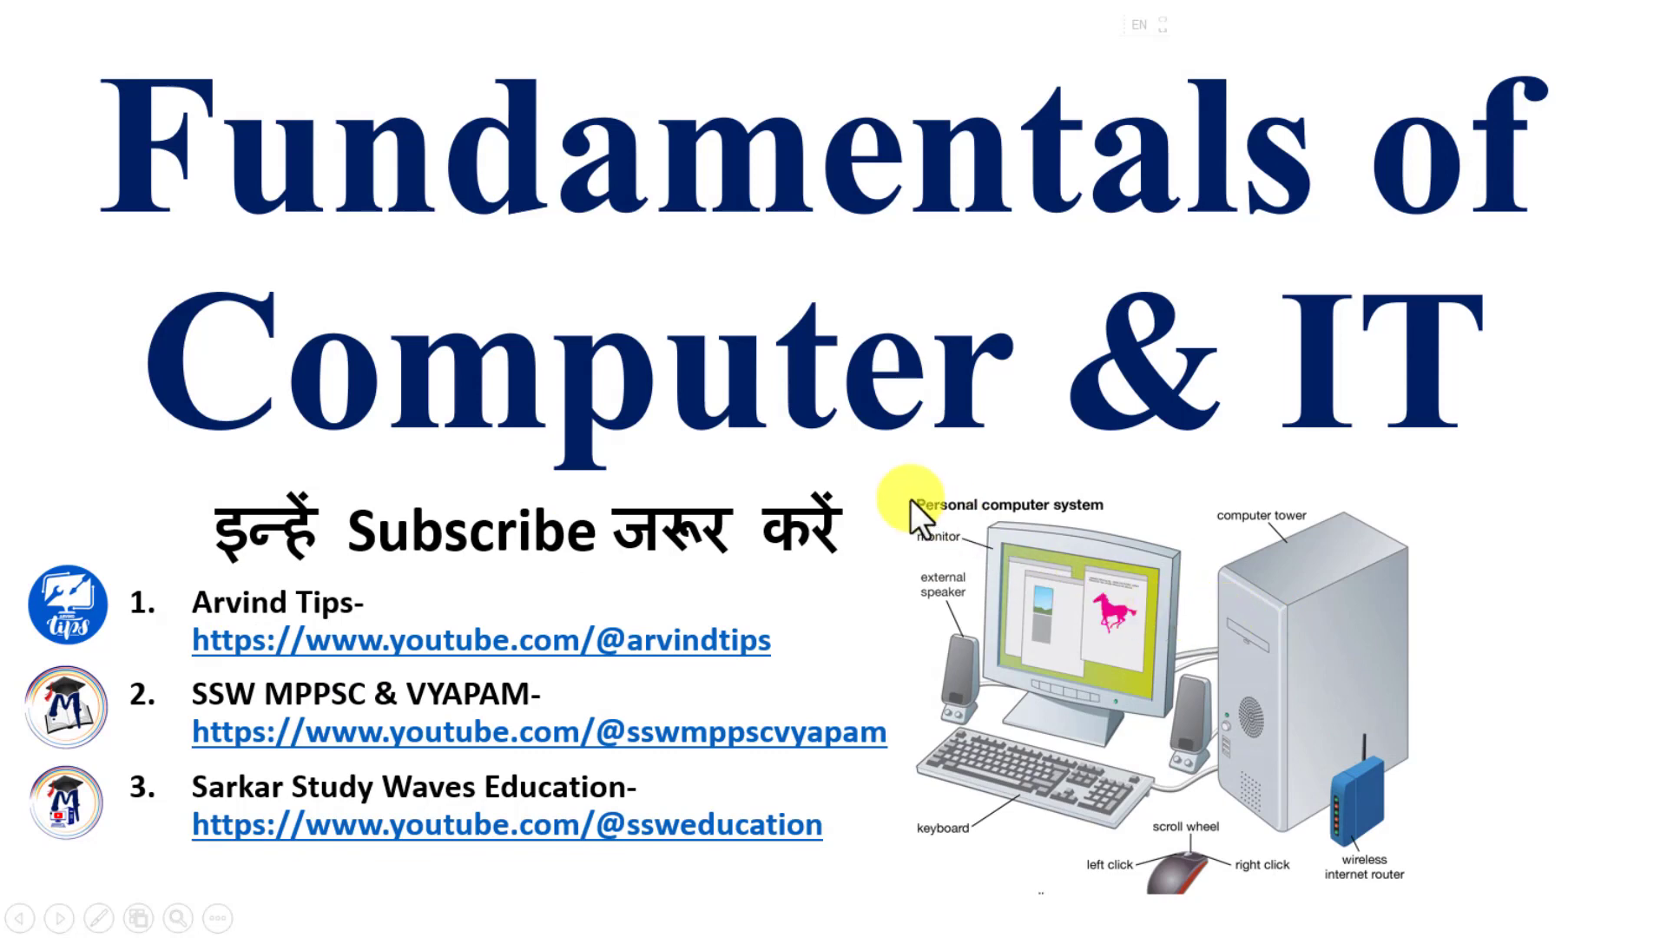
right_click(726, 306)
End the slide show and add a Grow/Shrink emphasis animation to the computer picture.
left_click(815, 653)
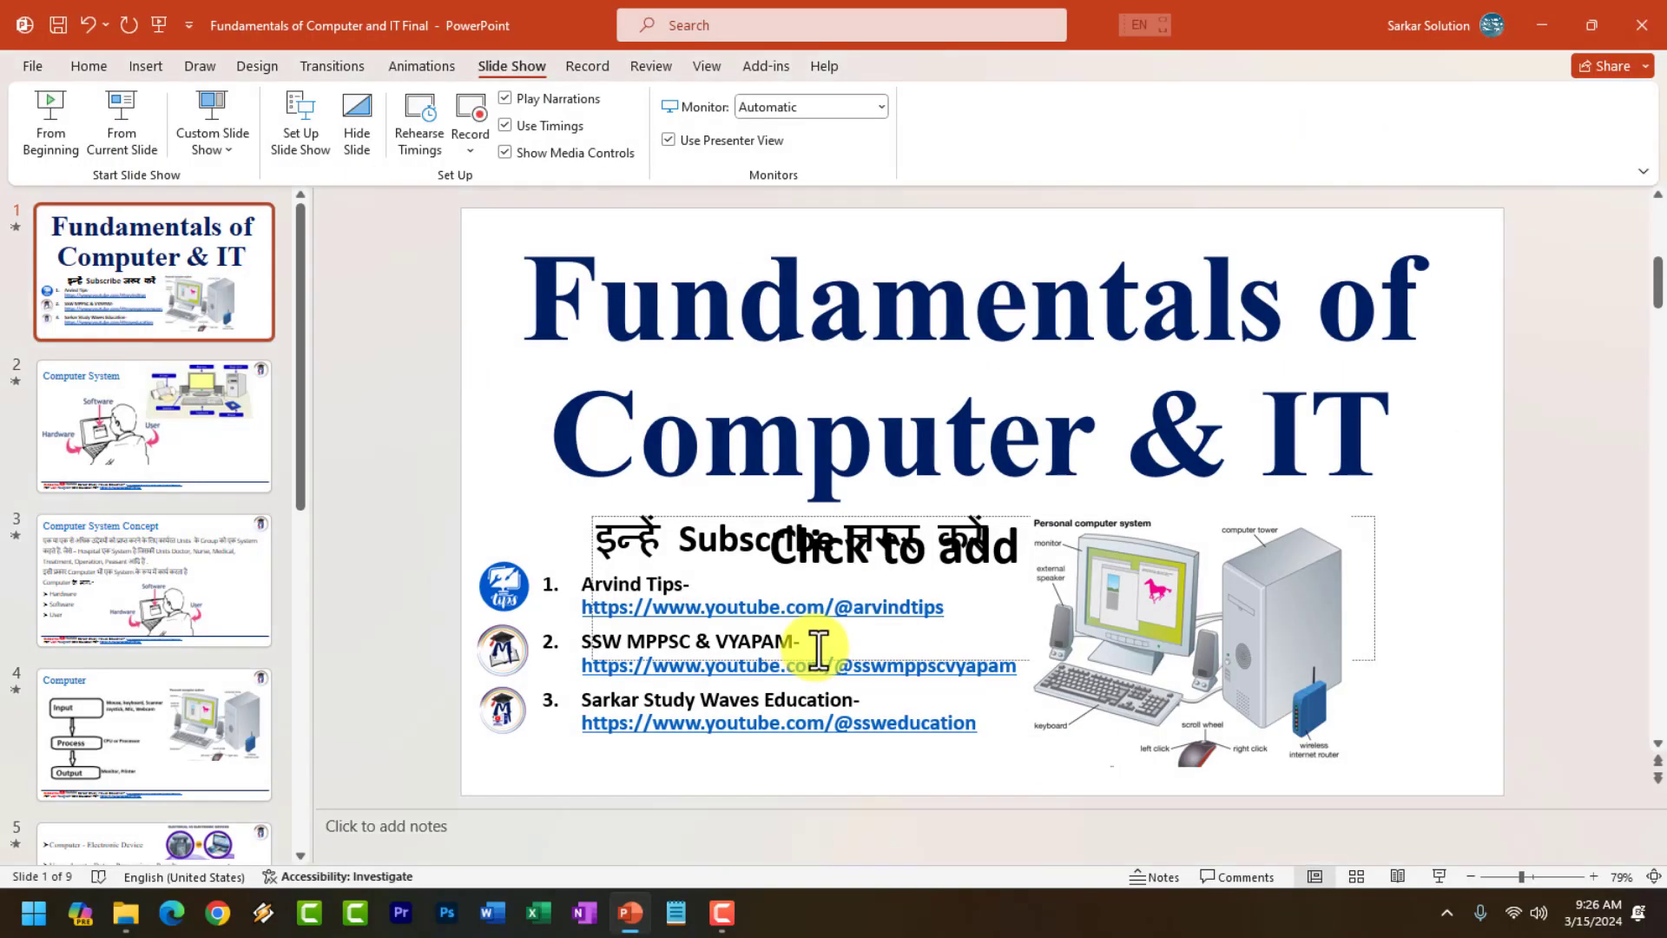
left_click(1314, 704)
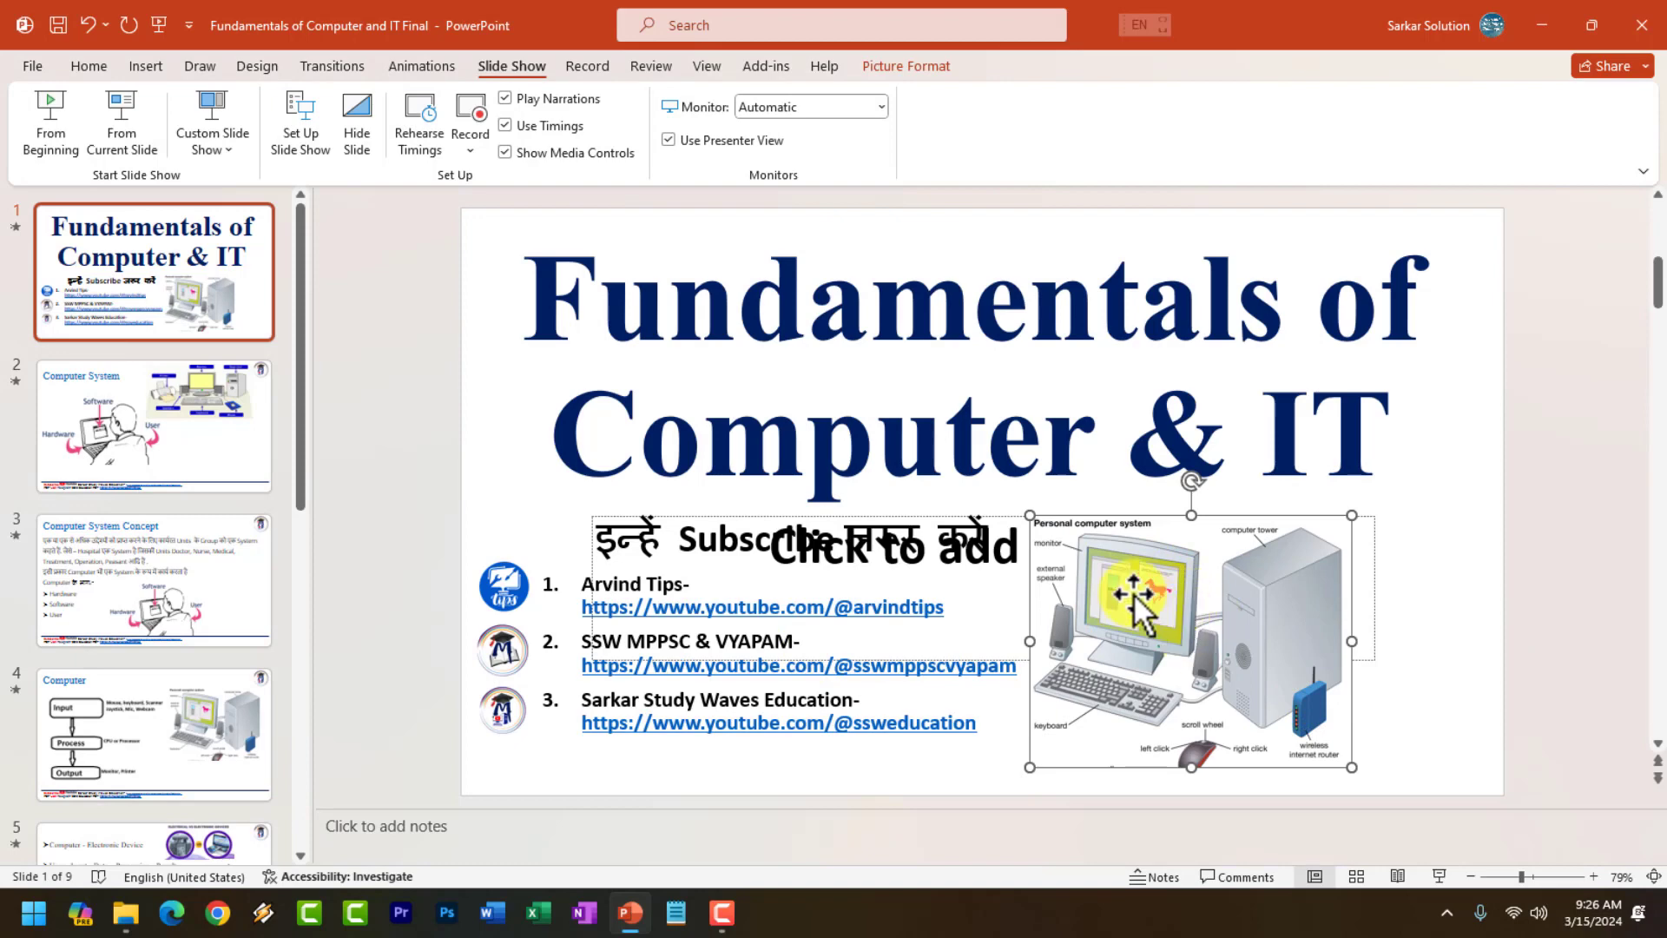
left_click(422, 67)
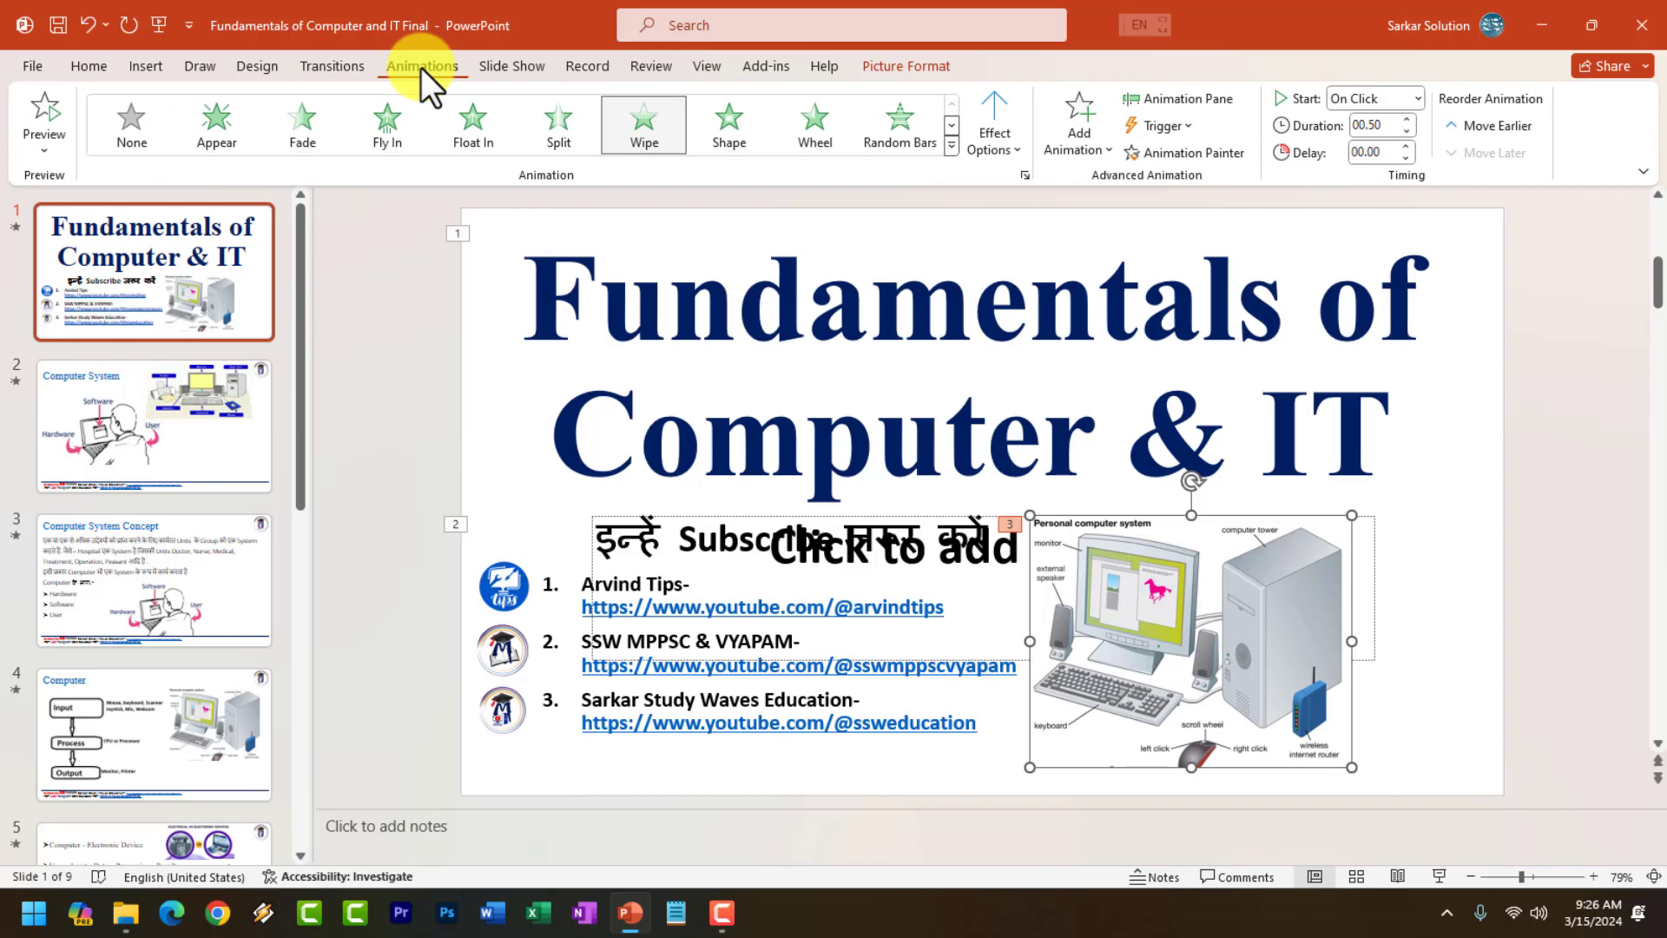
left_click(626, 140)
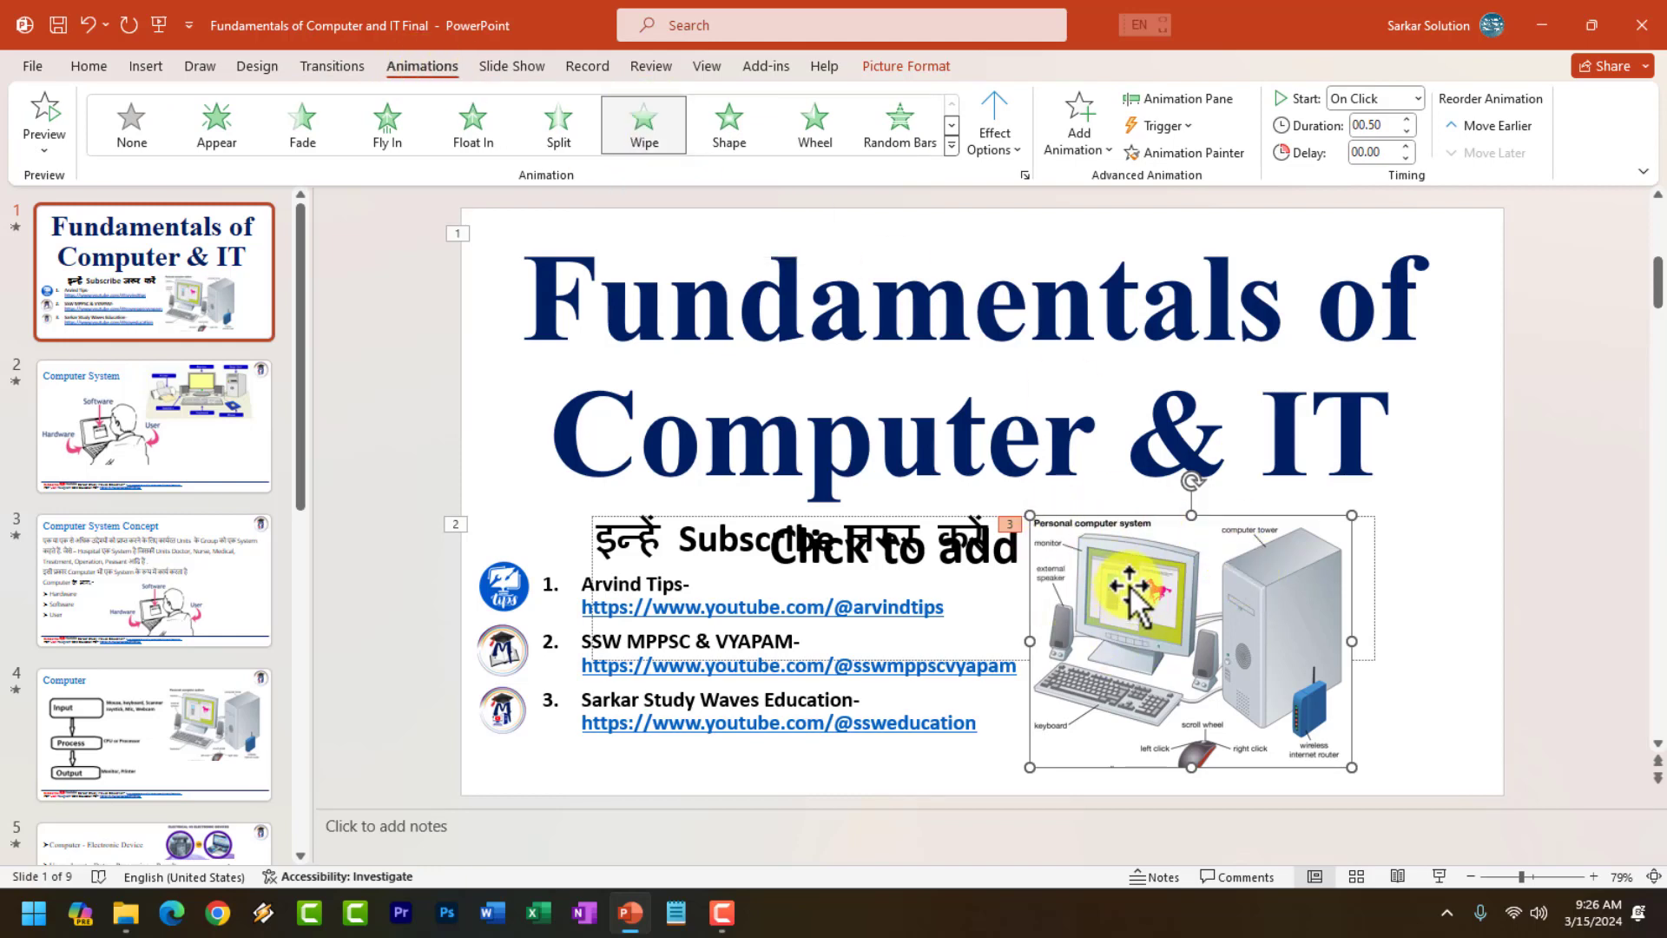
left_click(1085, 148)
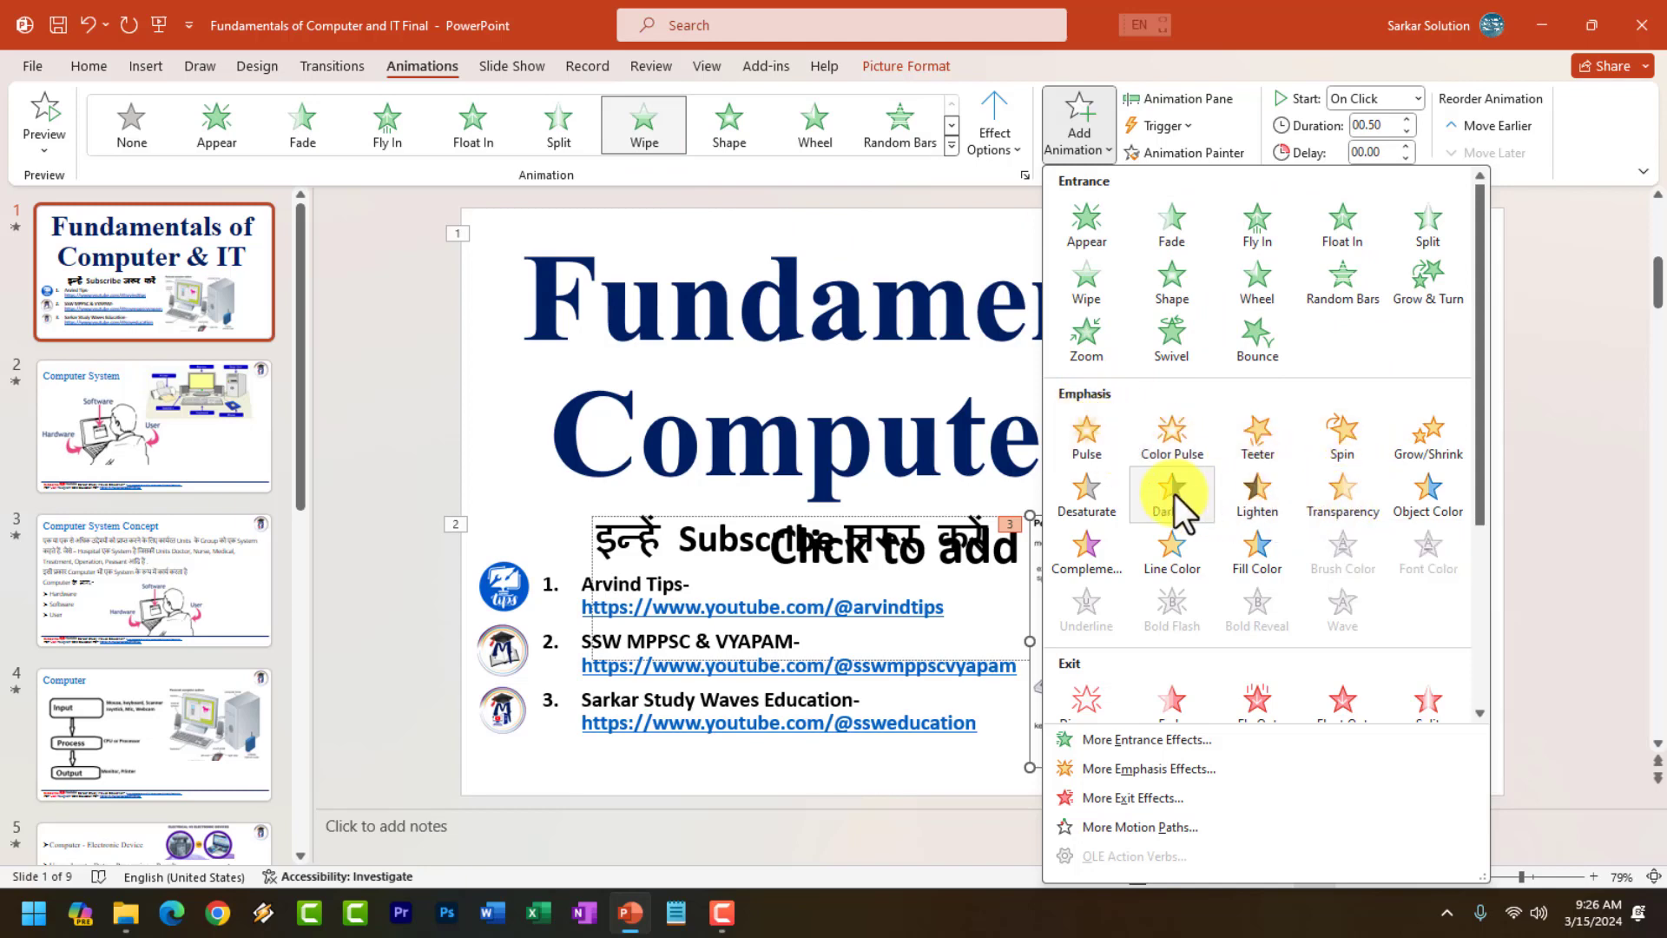
left_click(1419, 455)
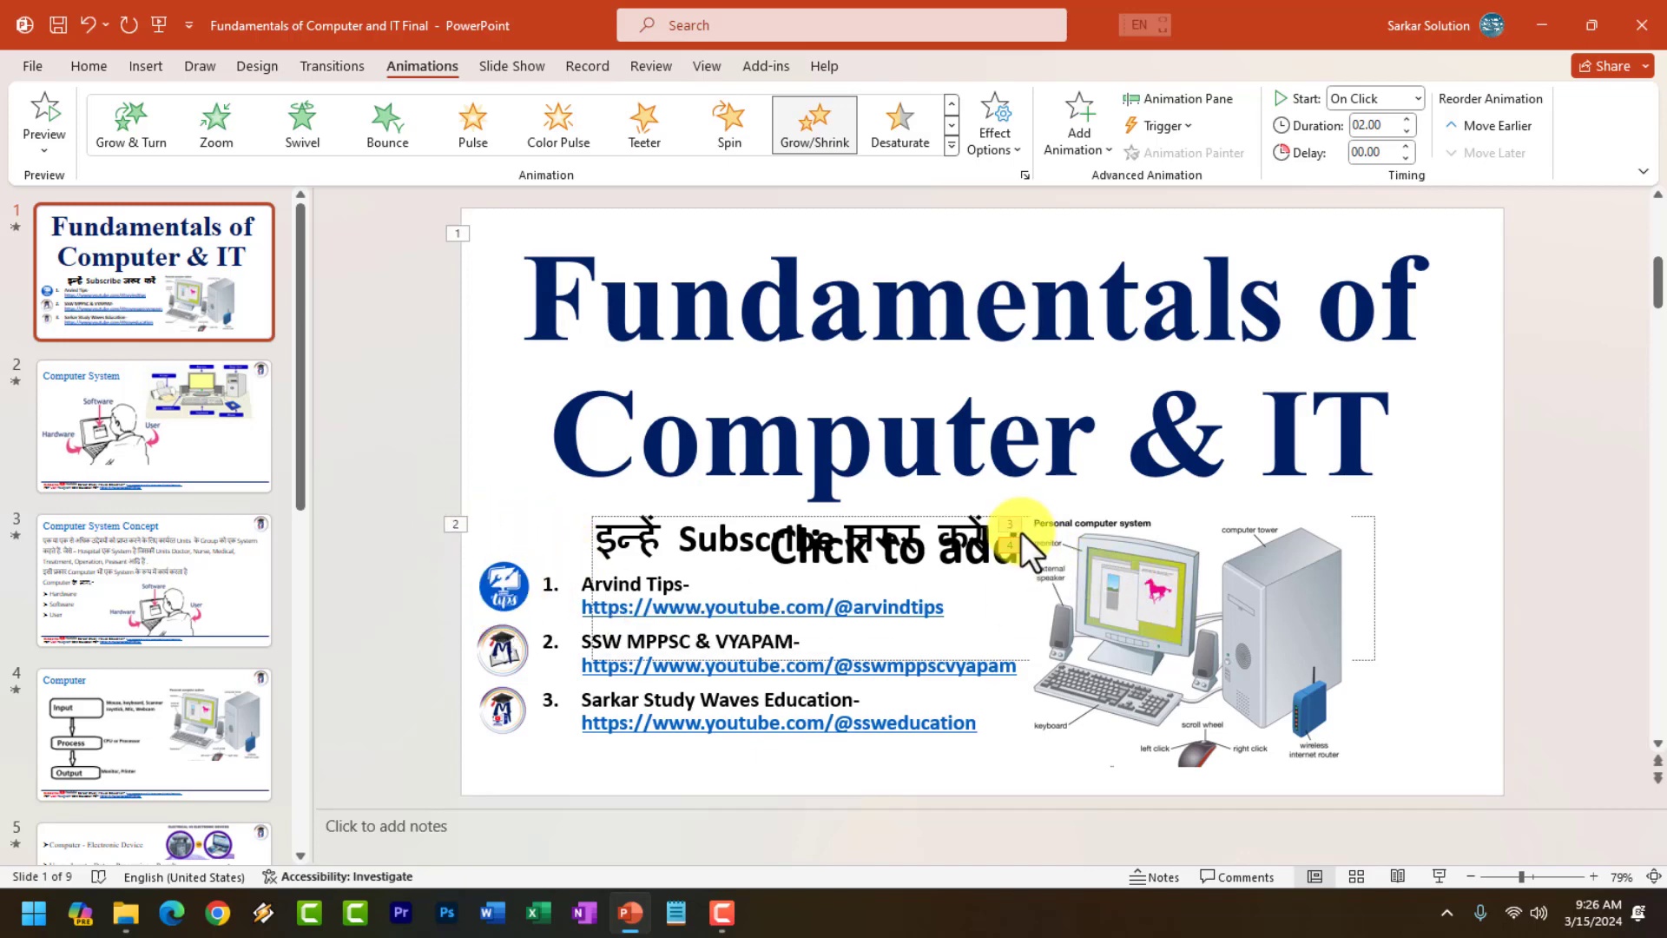
Add a Fly Out exit animation to the computer picture.
left_click(1101, 141)
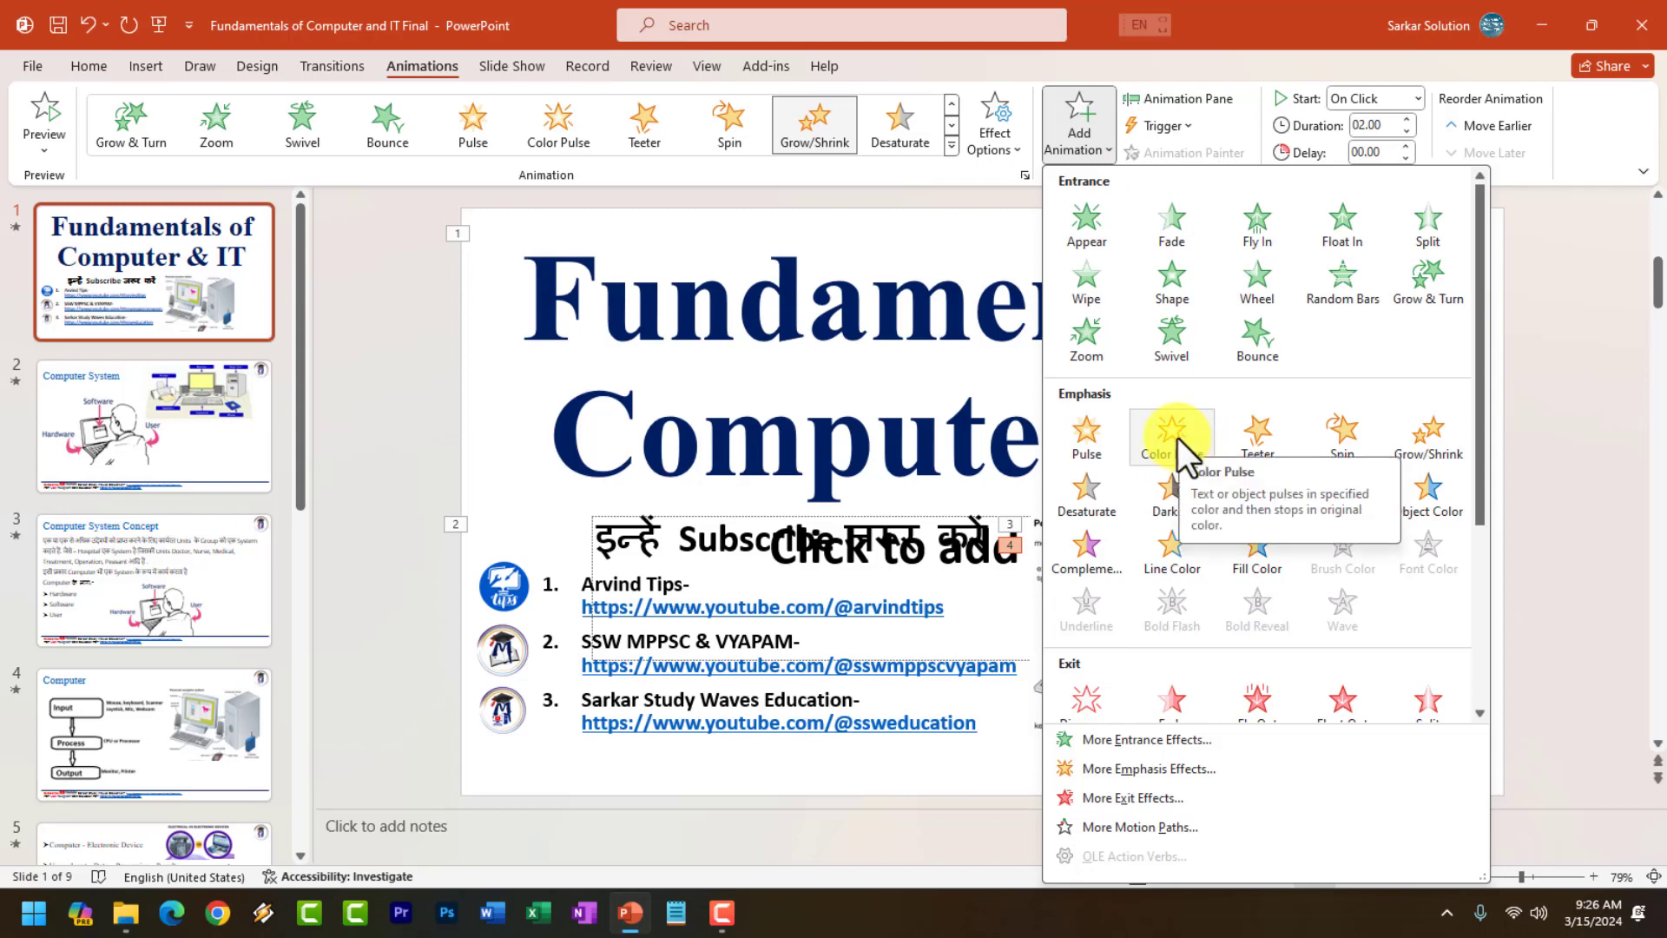
scroll(1180, 443, "down", 3)
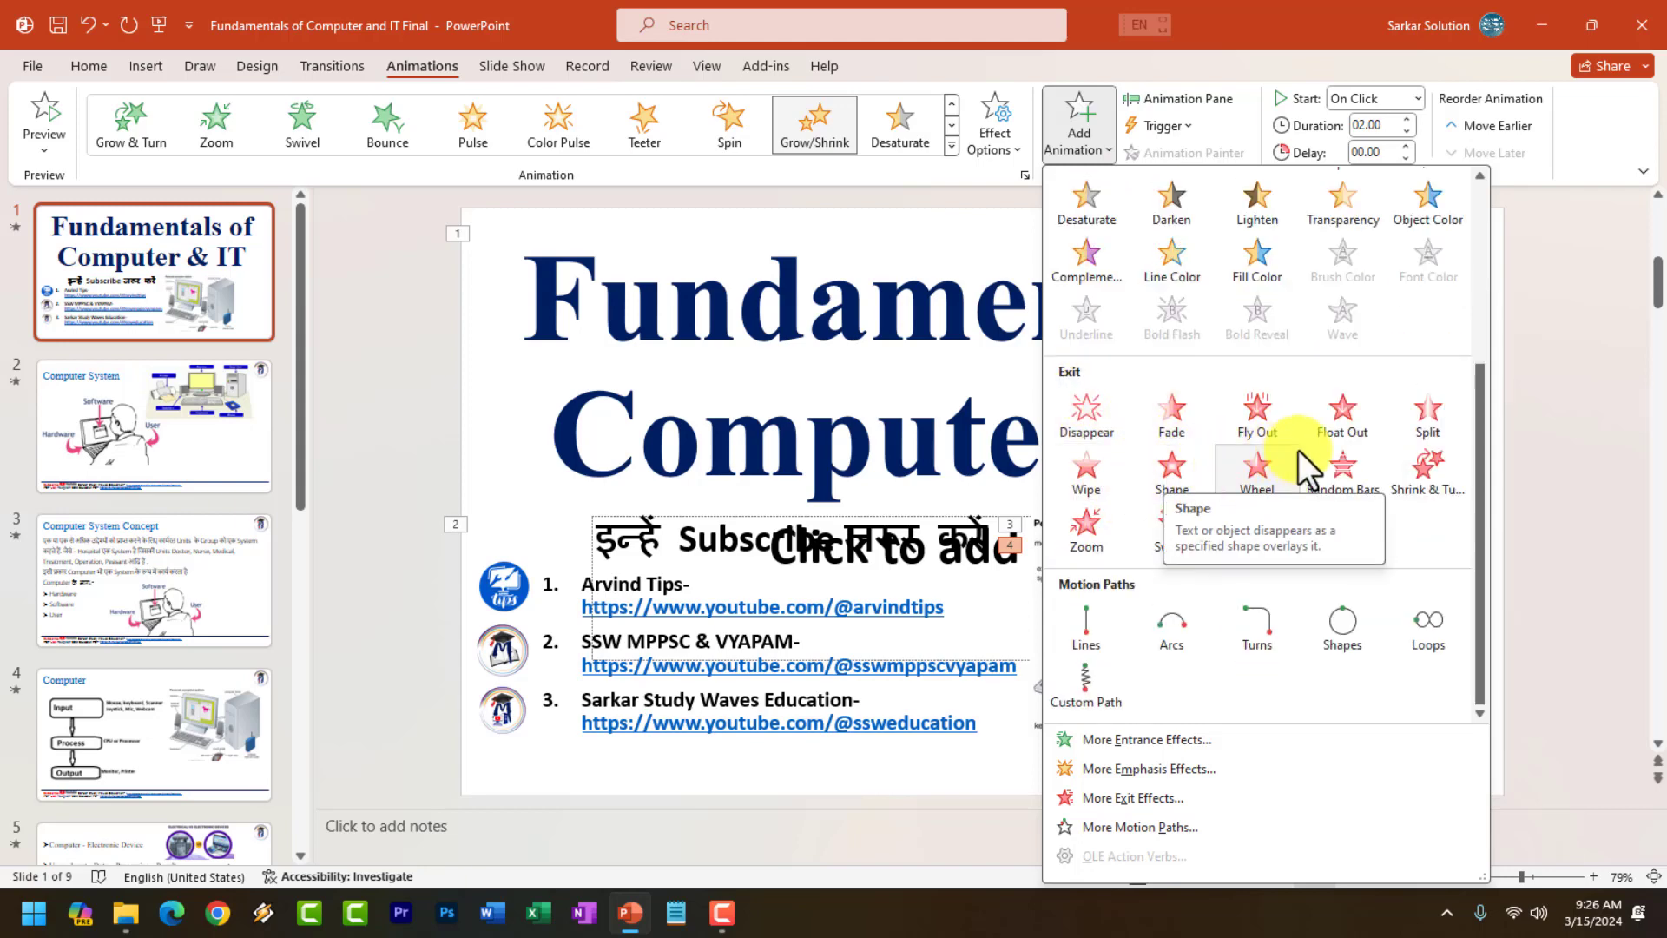
left_click(1260, 432)
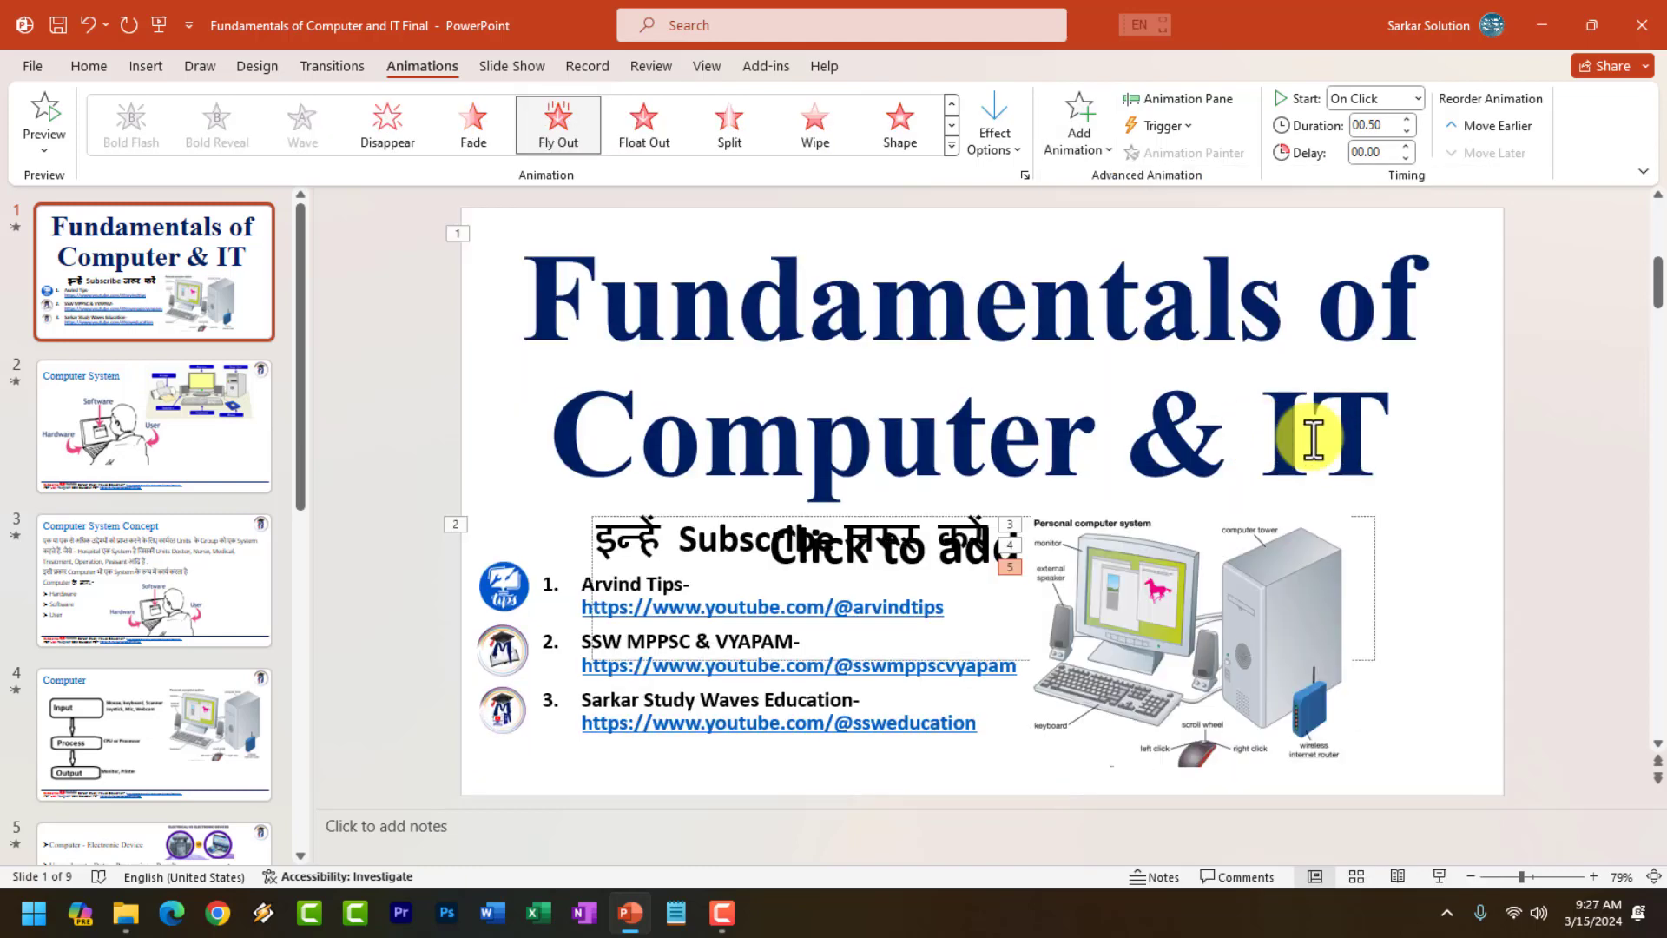
left_click(526, 63)
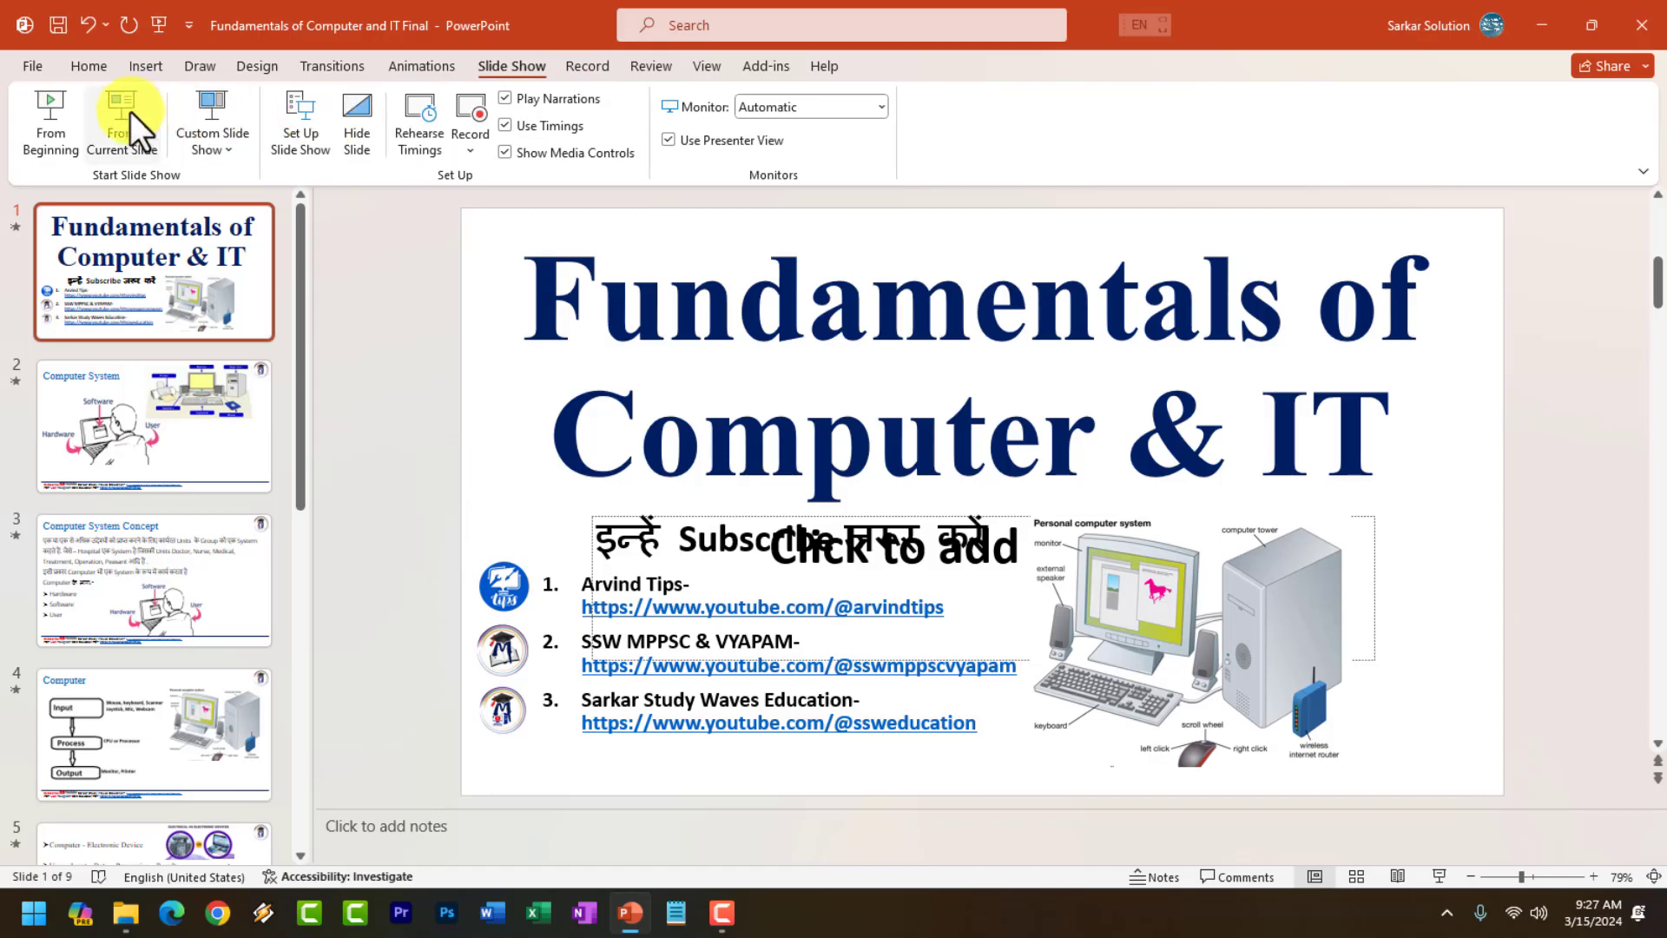
left_click(130, 111)
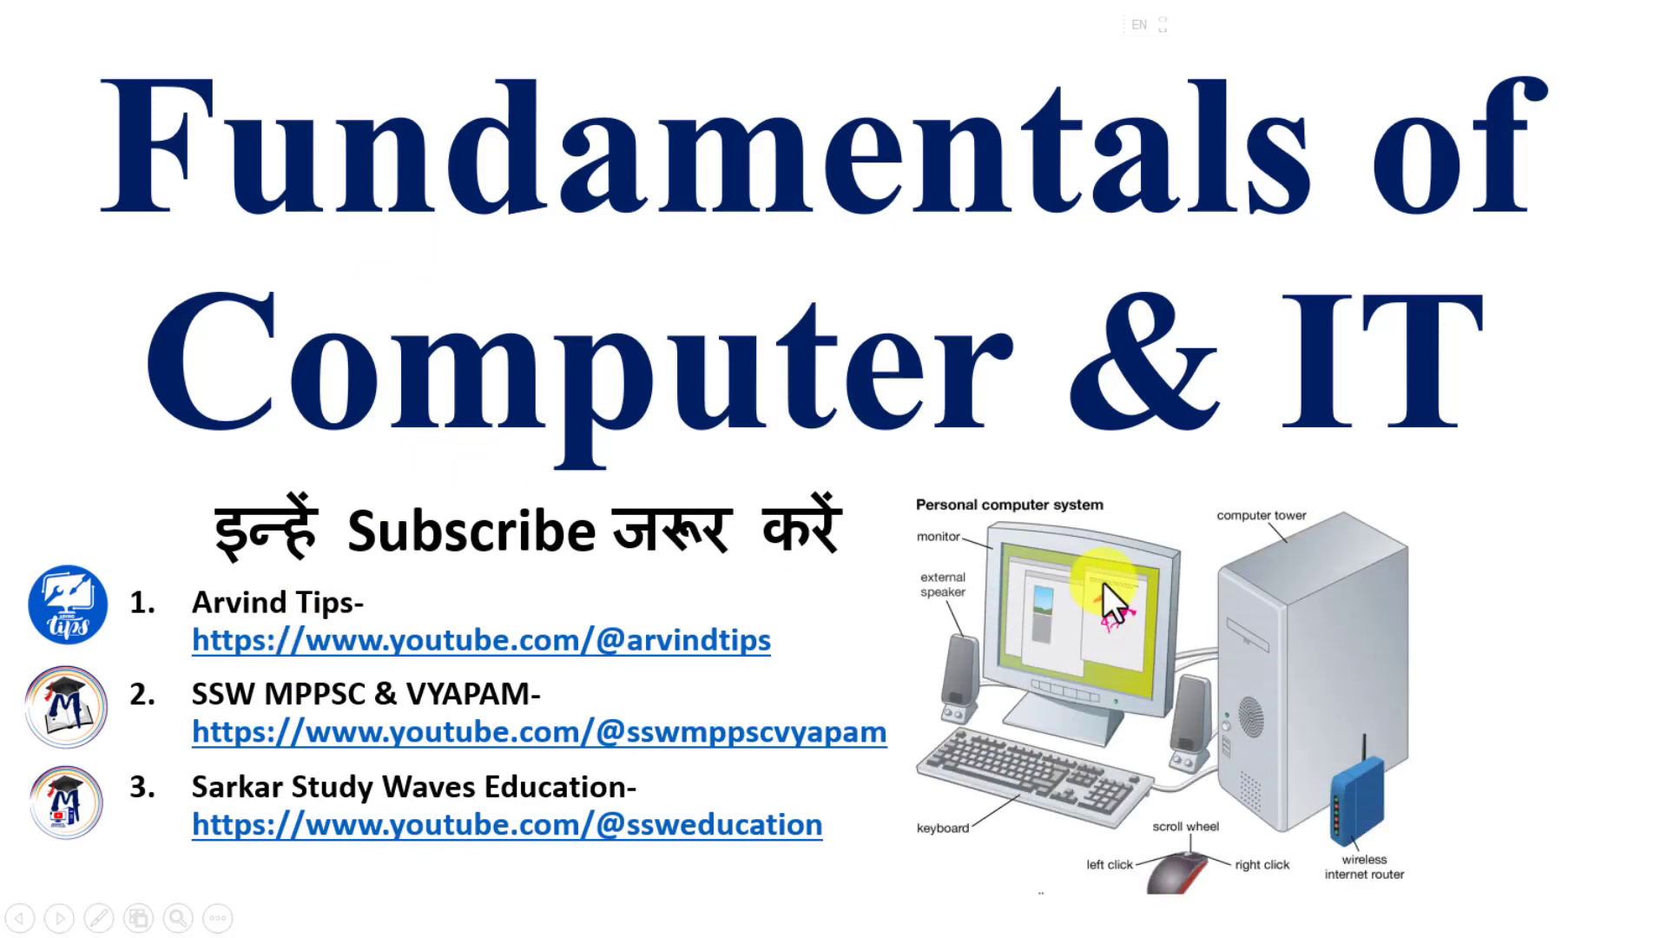
left_click(991, 574)
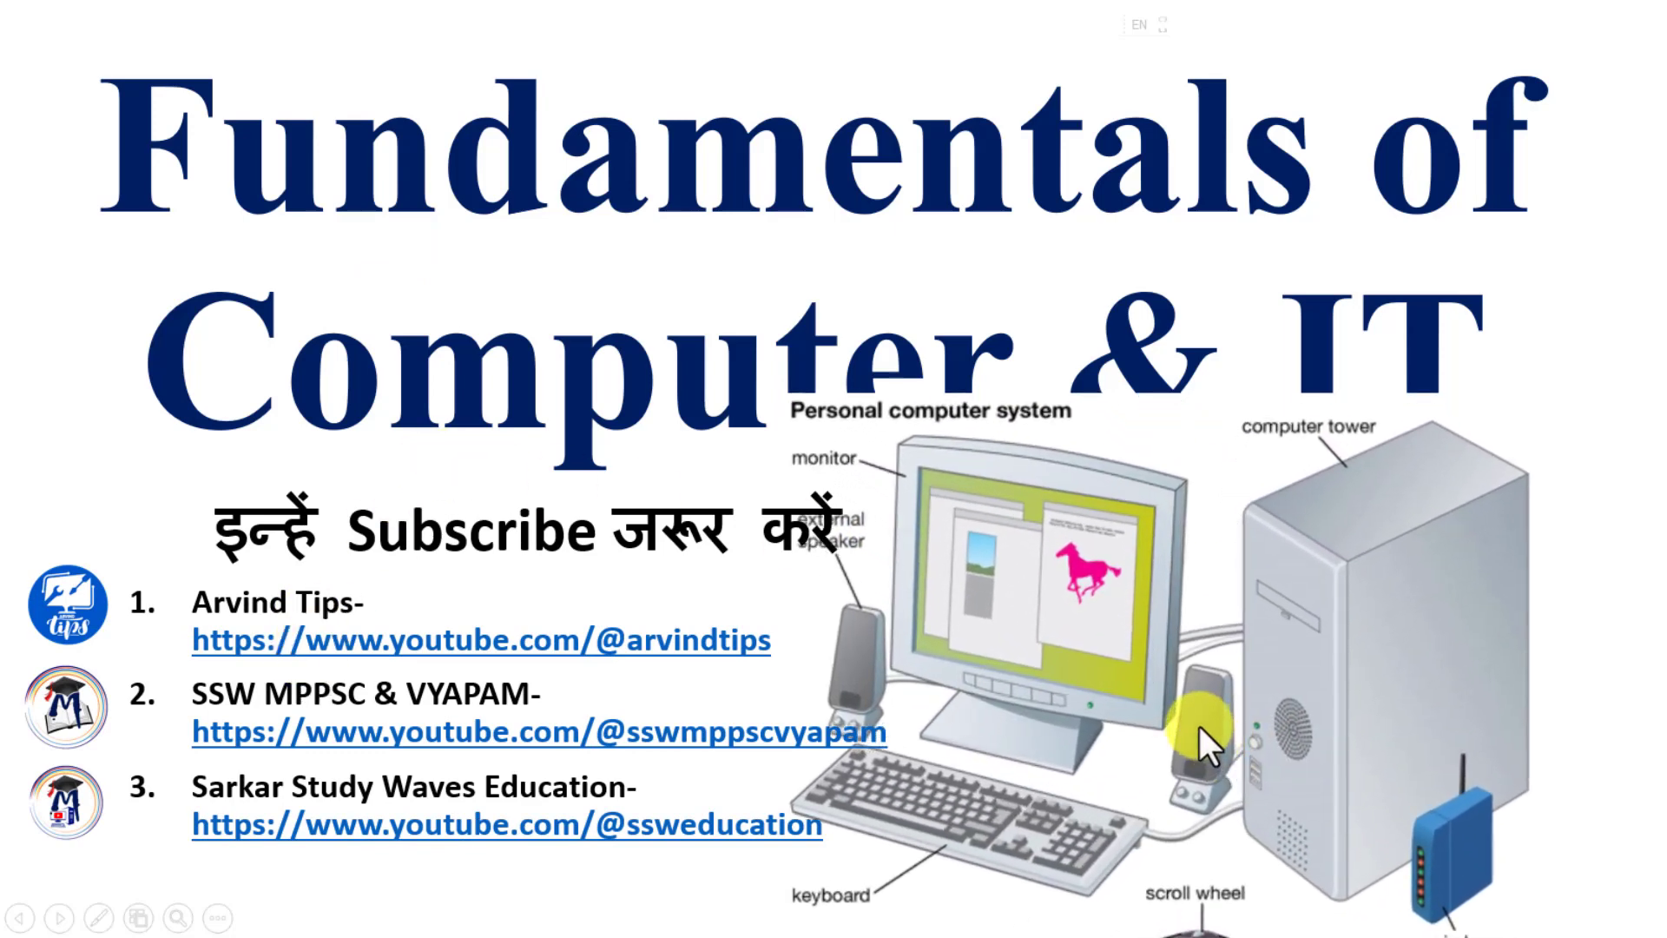
left_click(1174, 706)
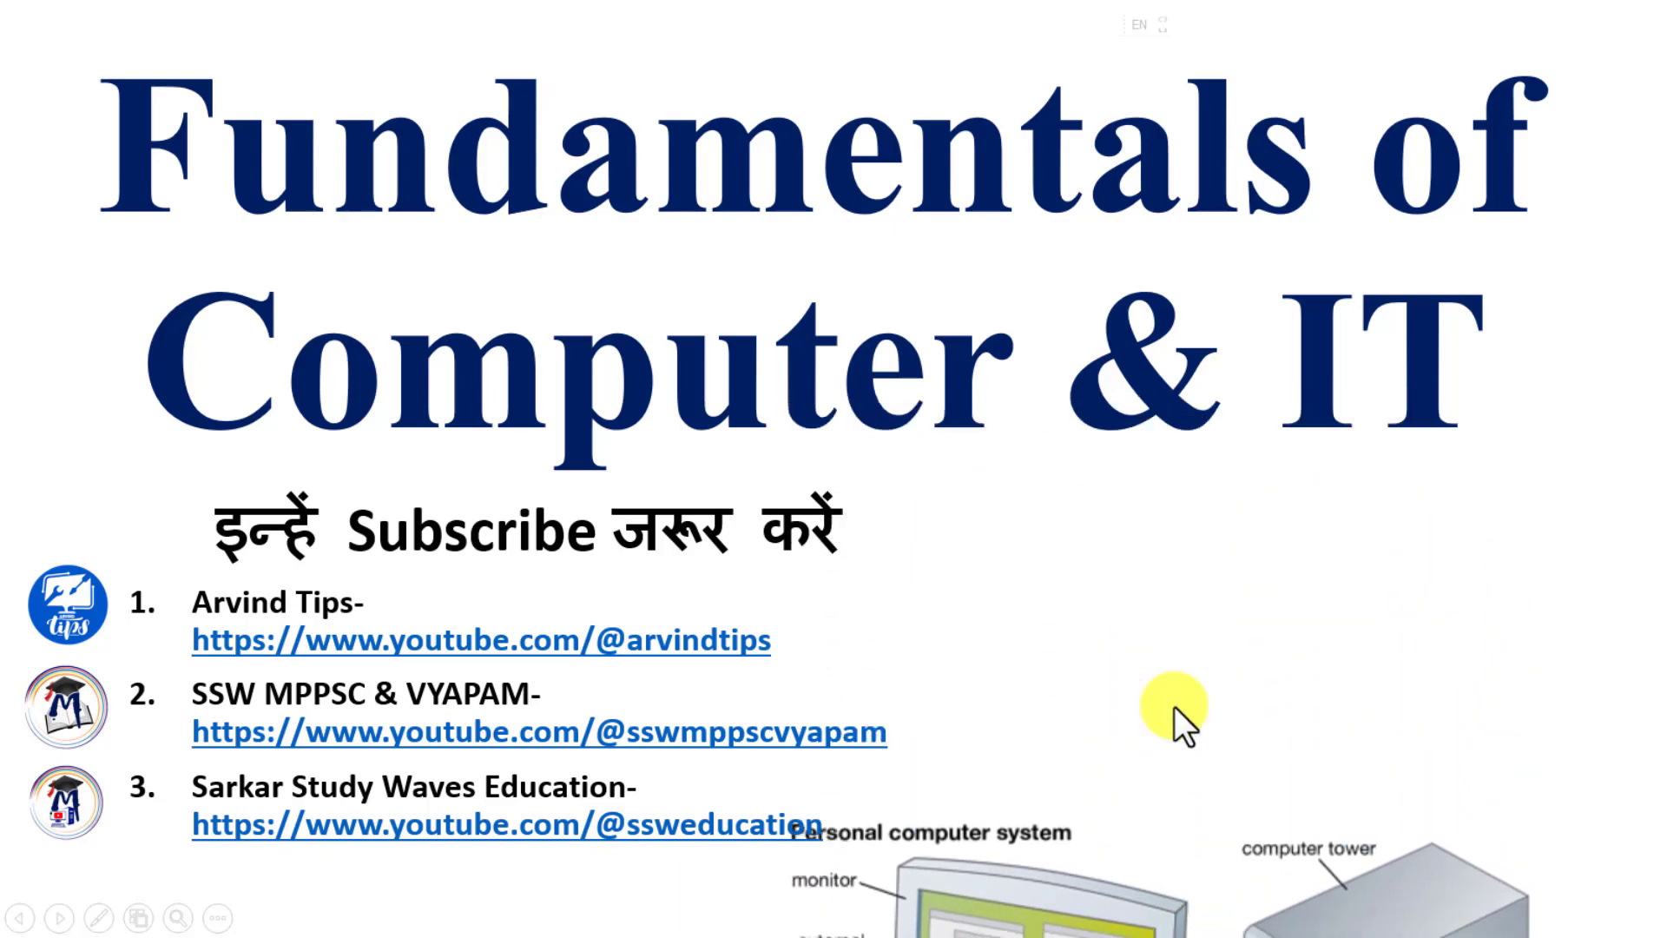
right_click(1070, 638)
left_click(1138, 638)
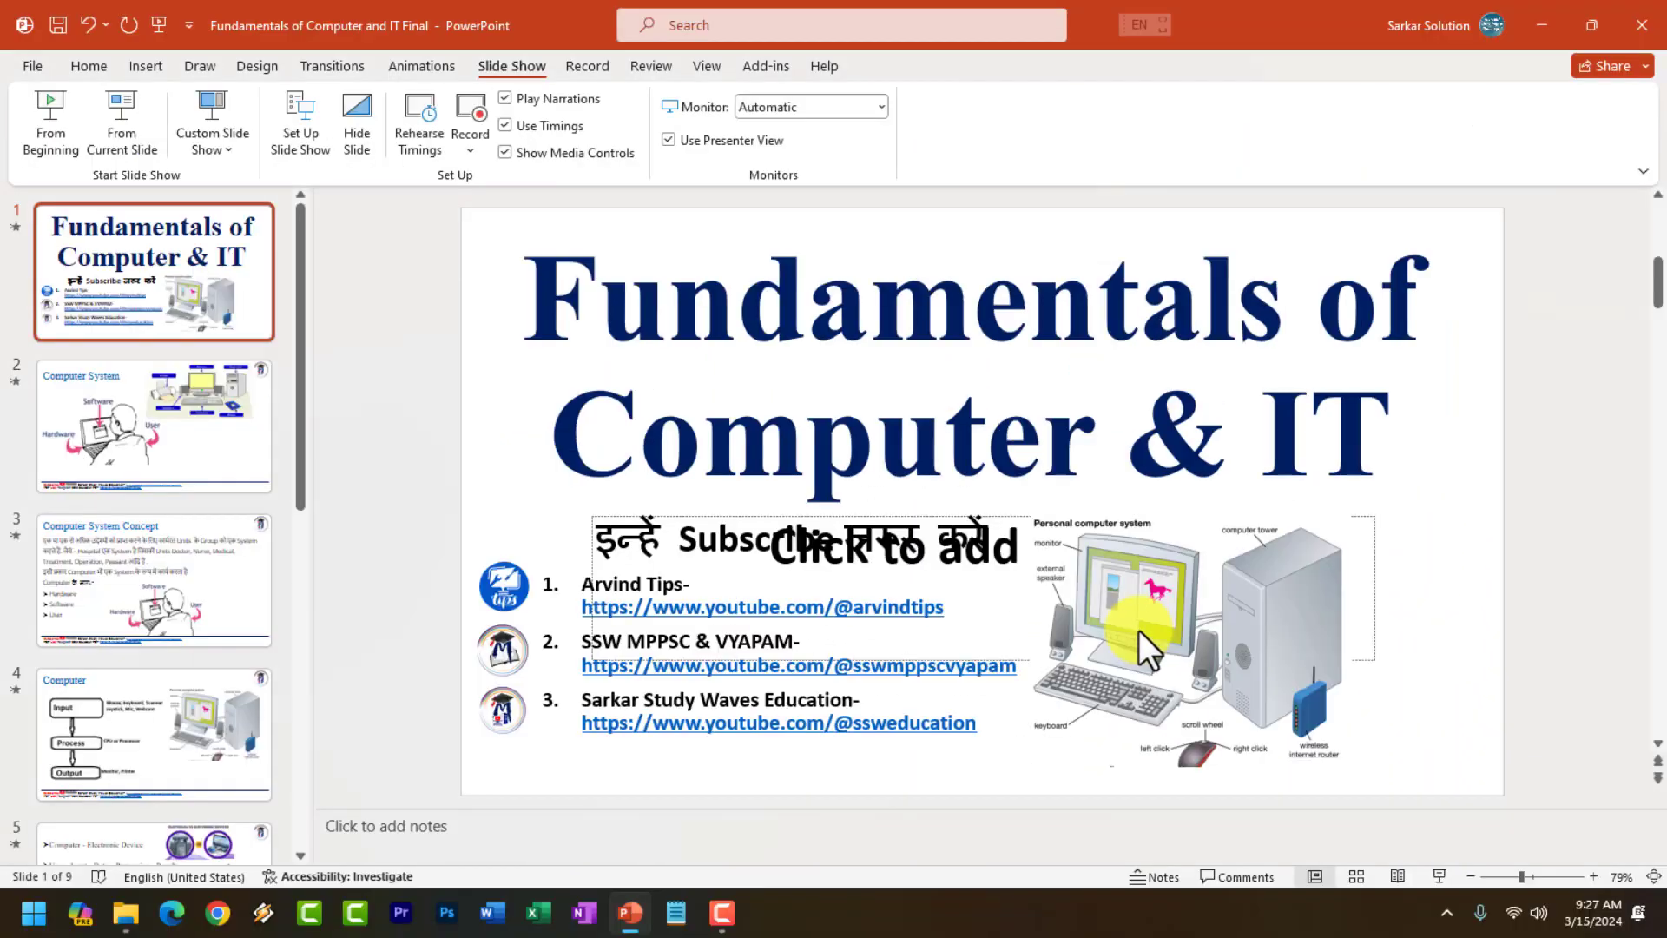
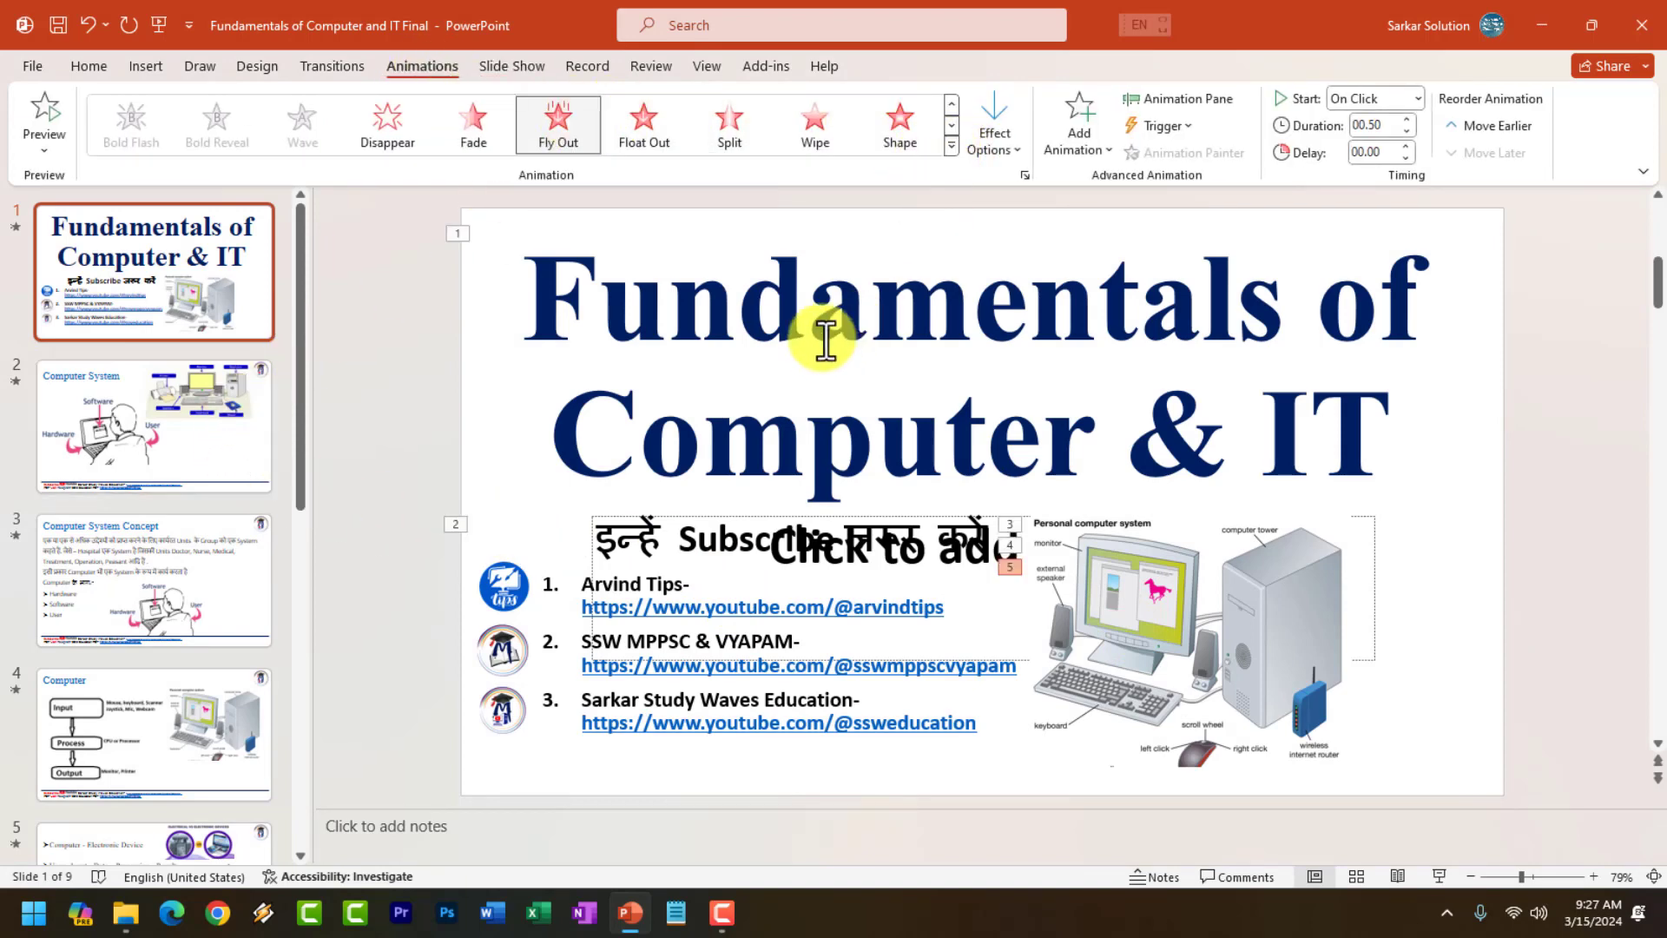
On slide 2, drag the man-at-laptop Hardware/Software/User illustration a little lower.
left_click(807, 321)
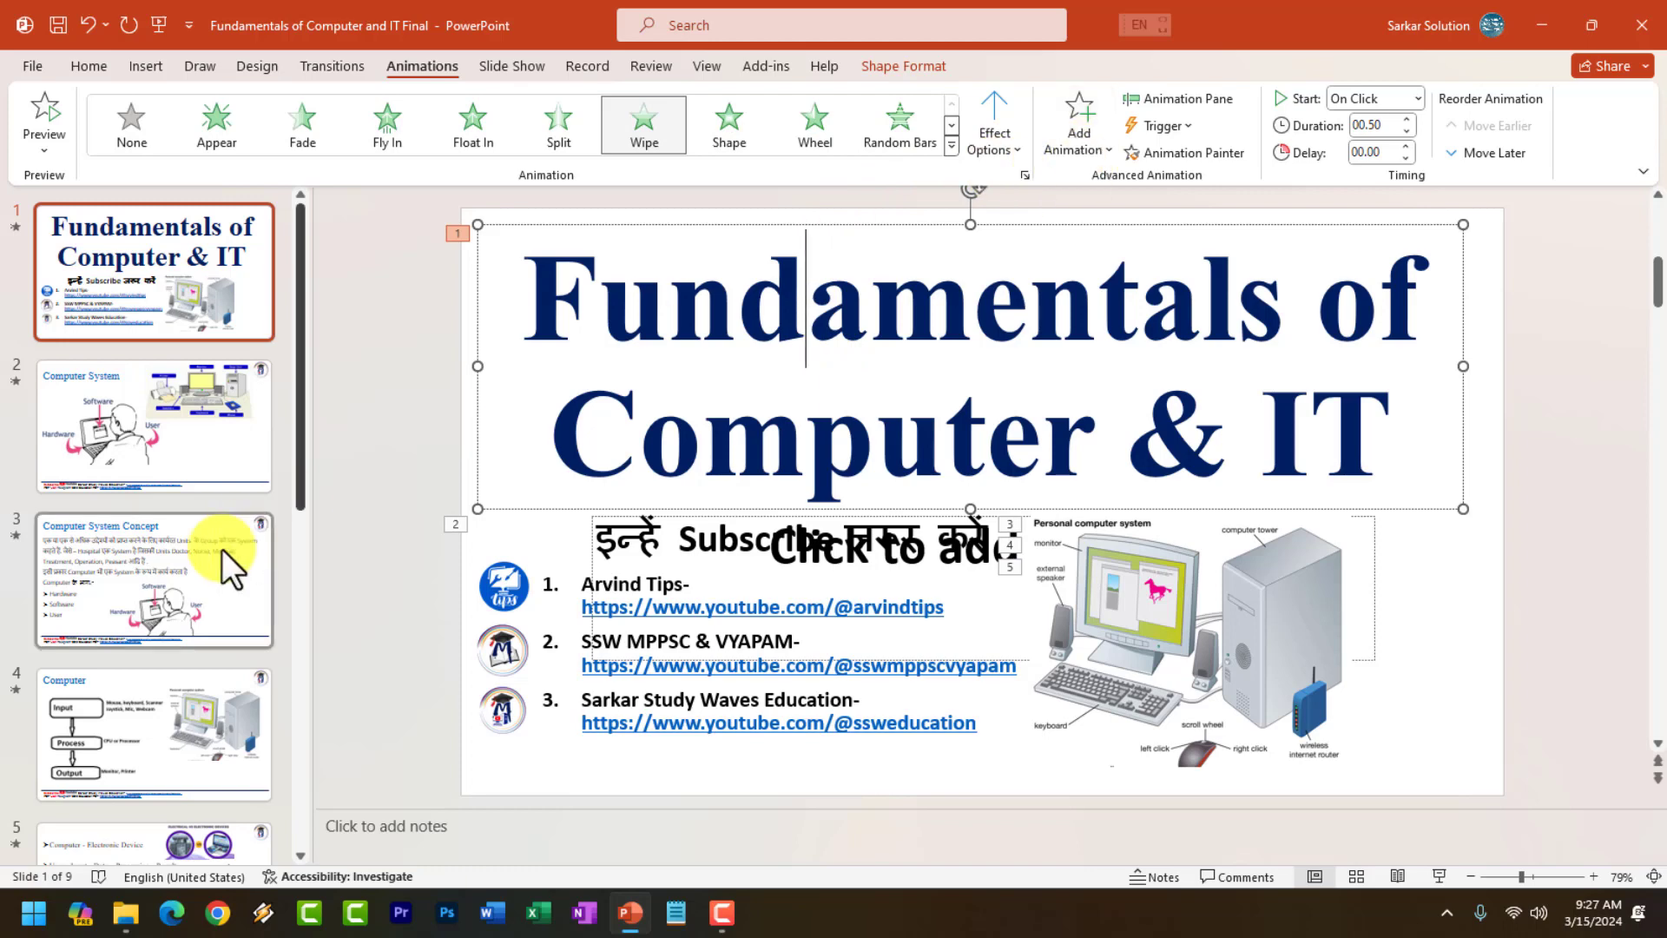
left_click(146, 435)
left_click(854, 501)
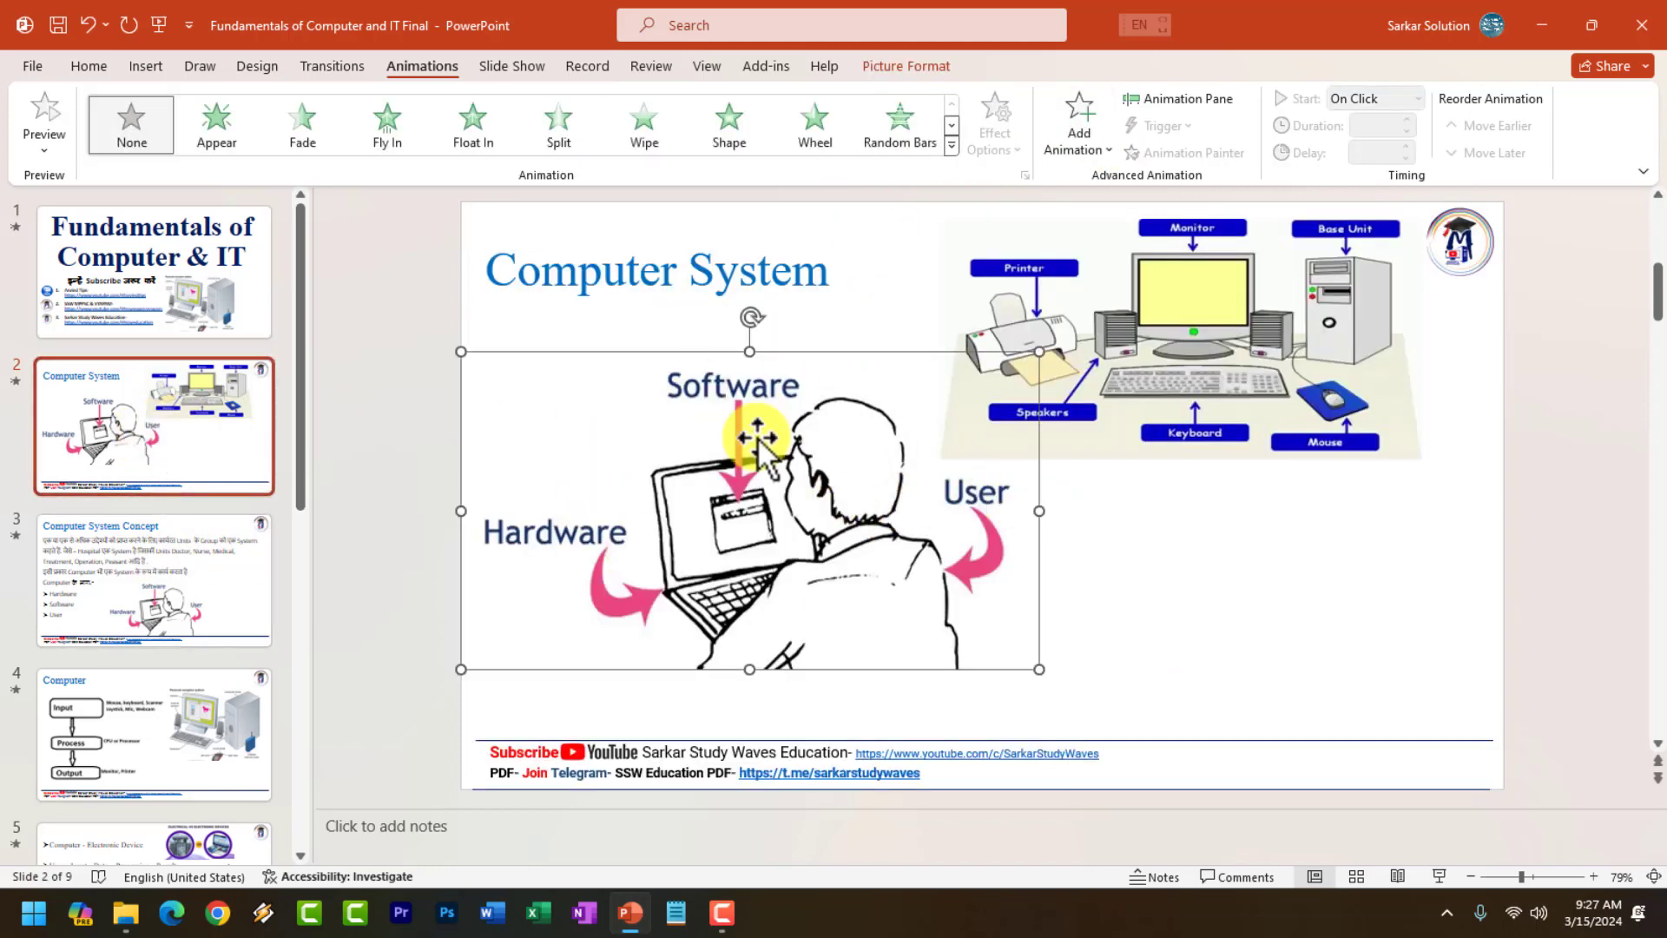
left_click_drag(808, 473, 809, 511)
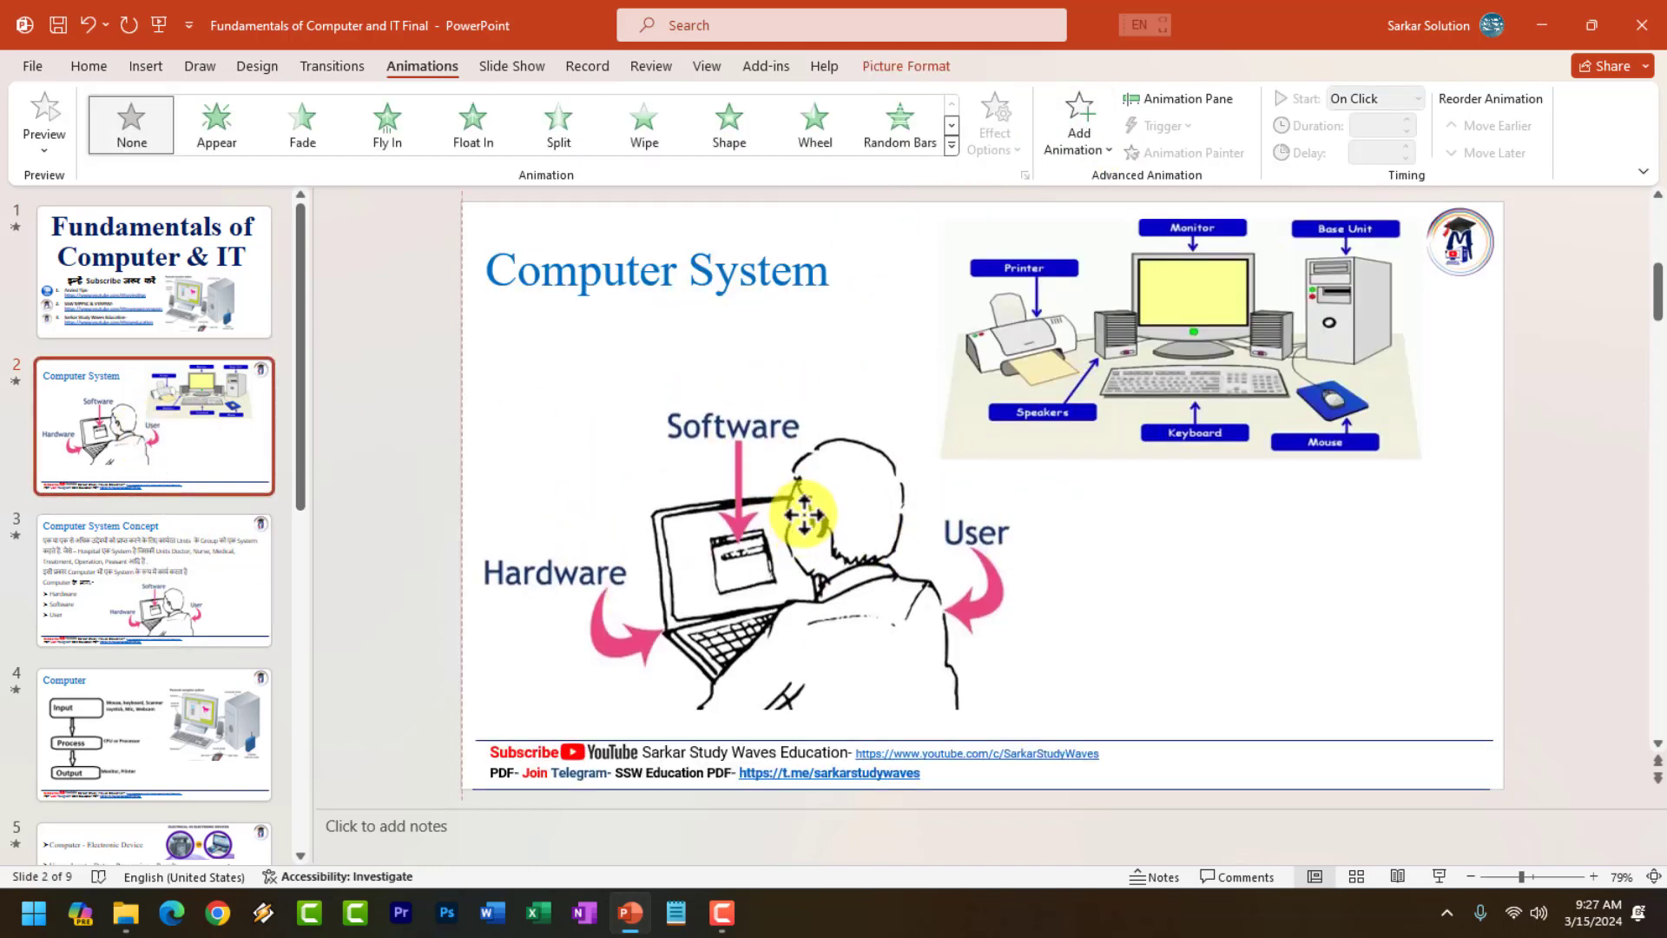
left_click(1254, 404)
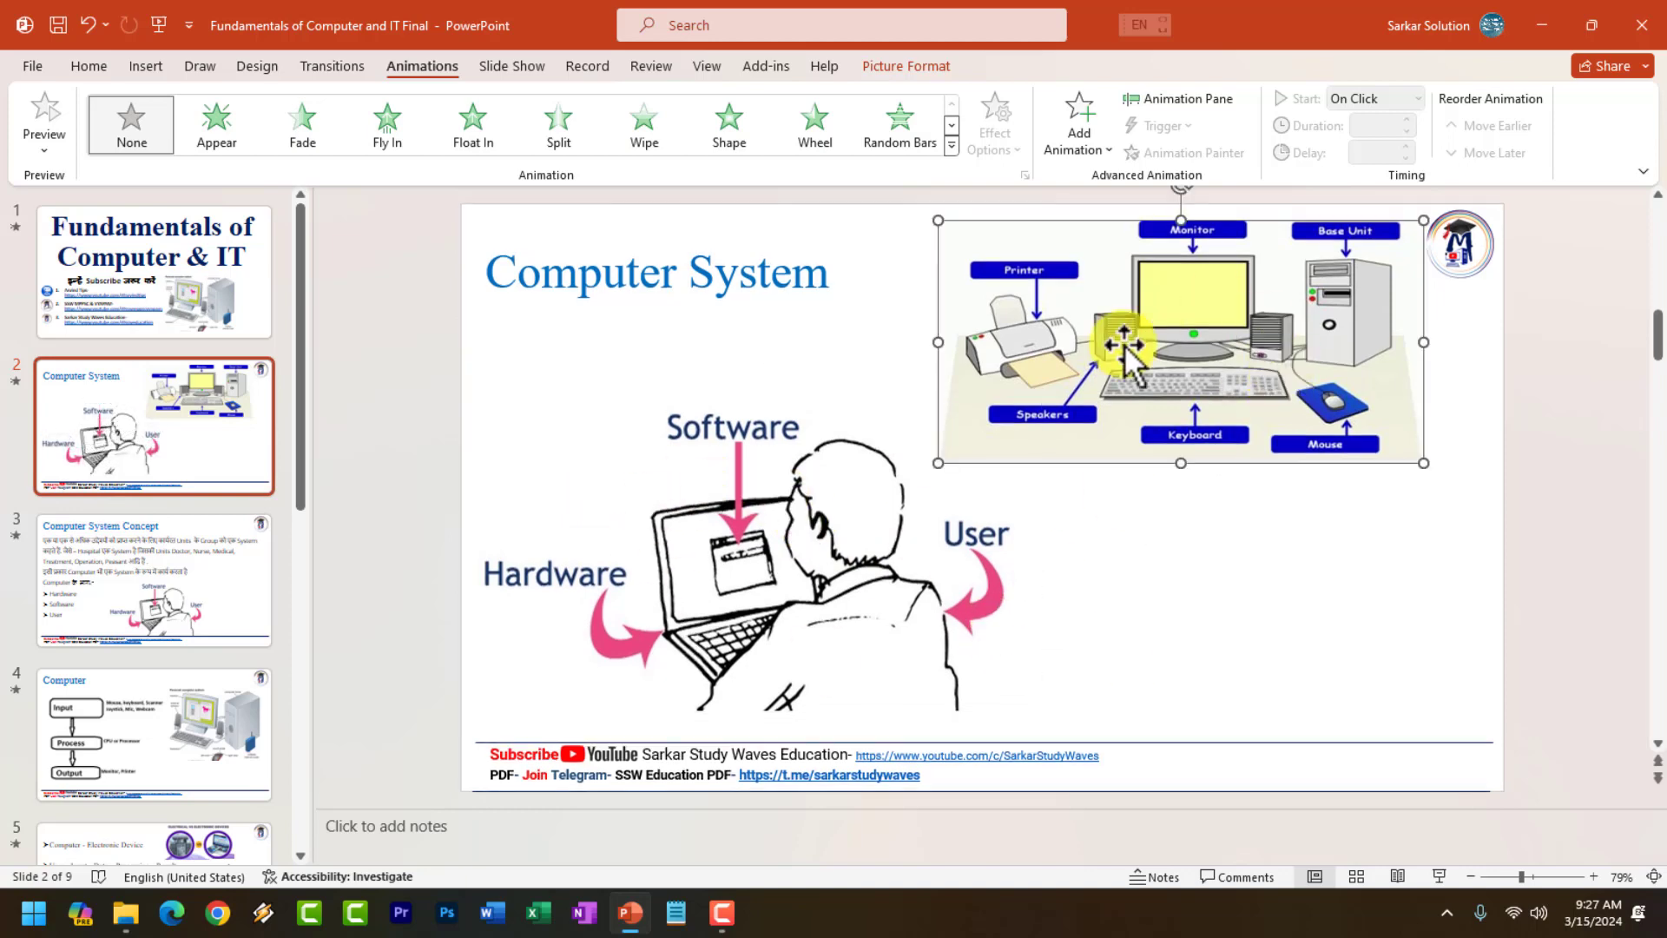
left_click(793, 565)
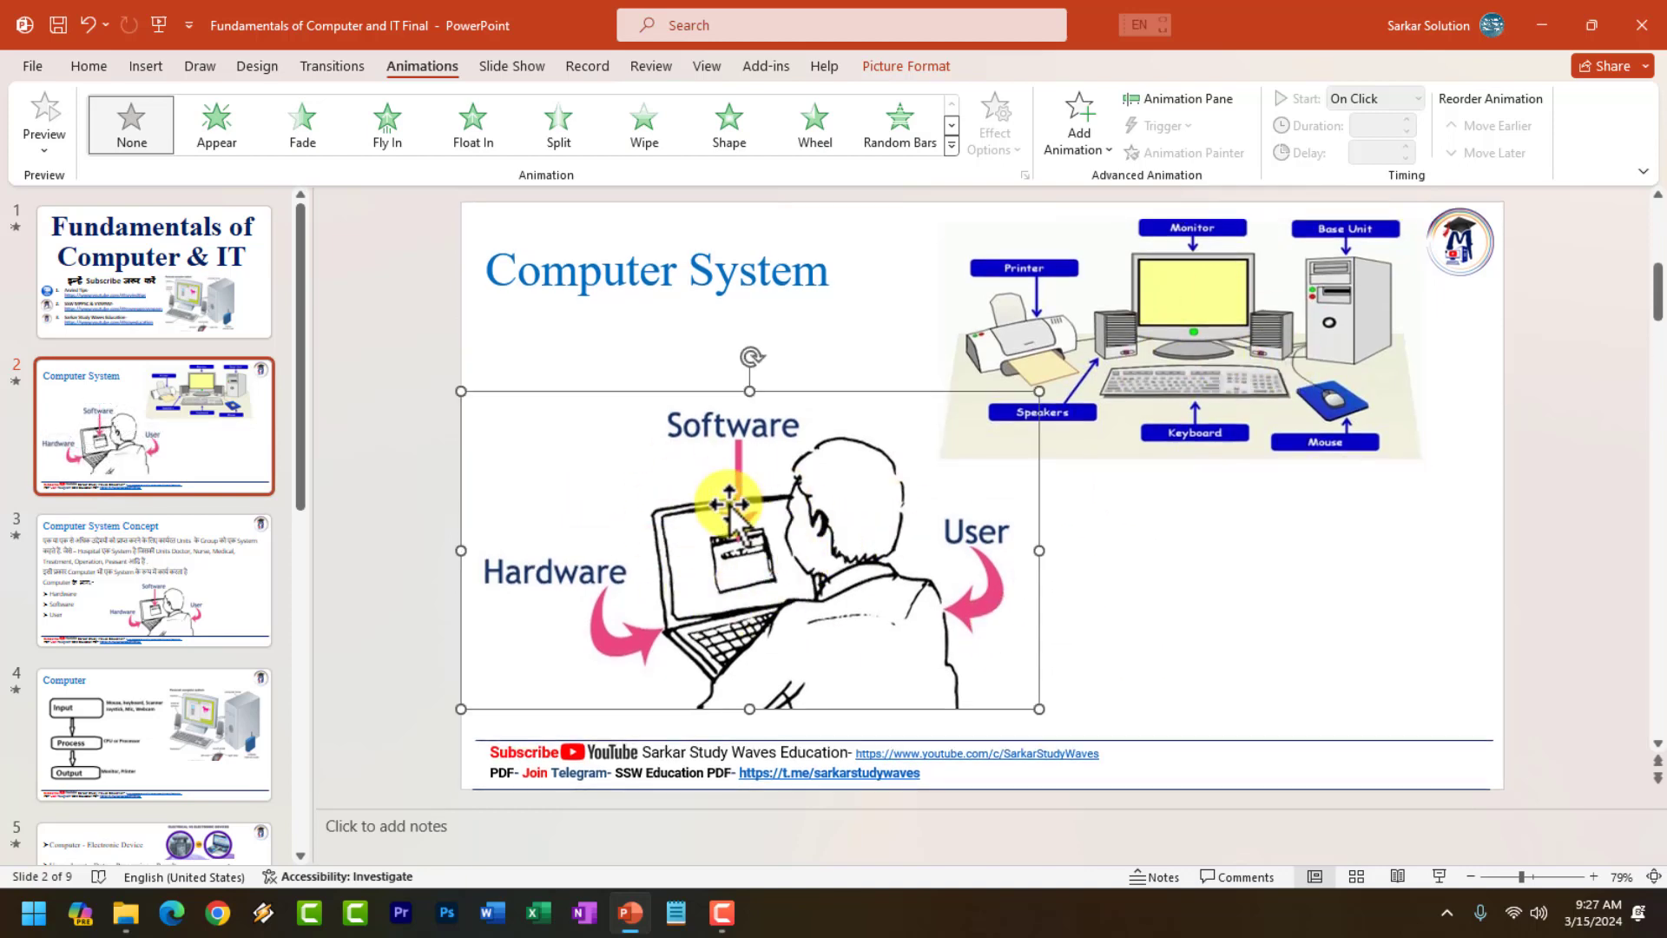
Give the illustration a Wheel entrance effect, then try a Lighten emphasis and remove it.
left_click(1077, 152)
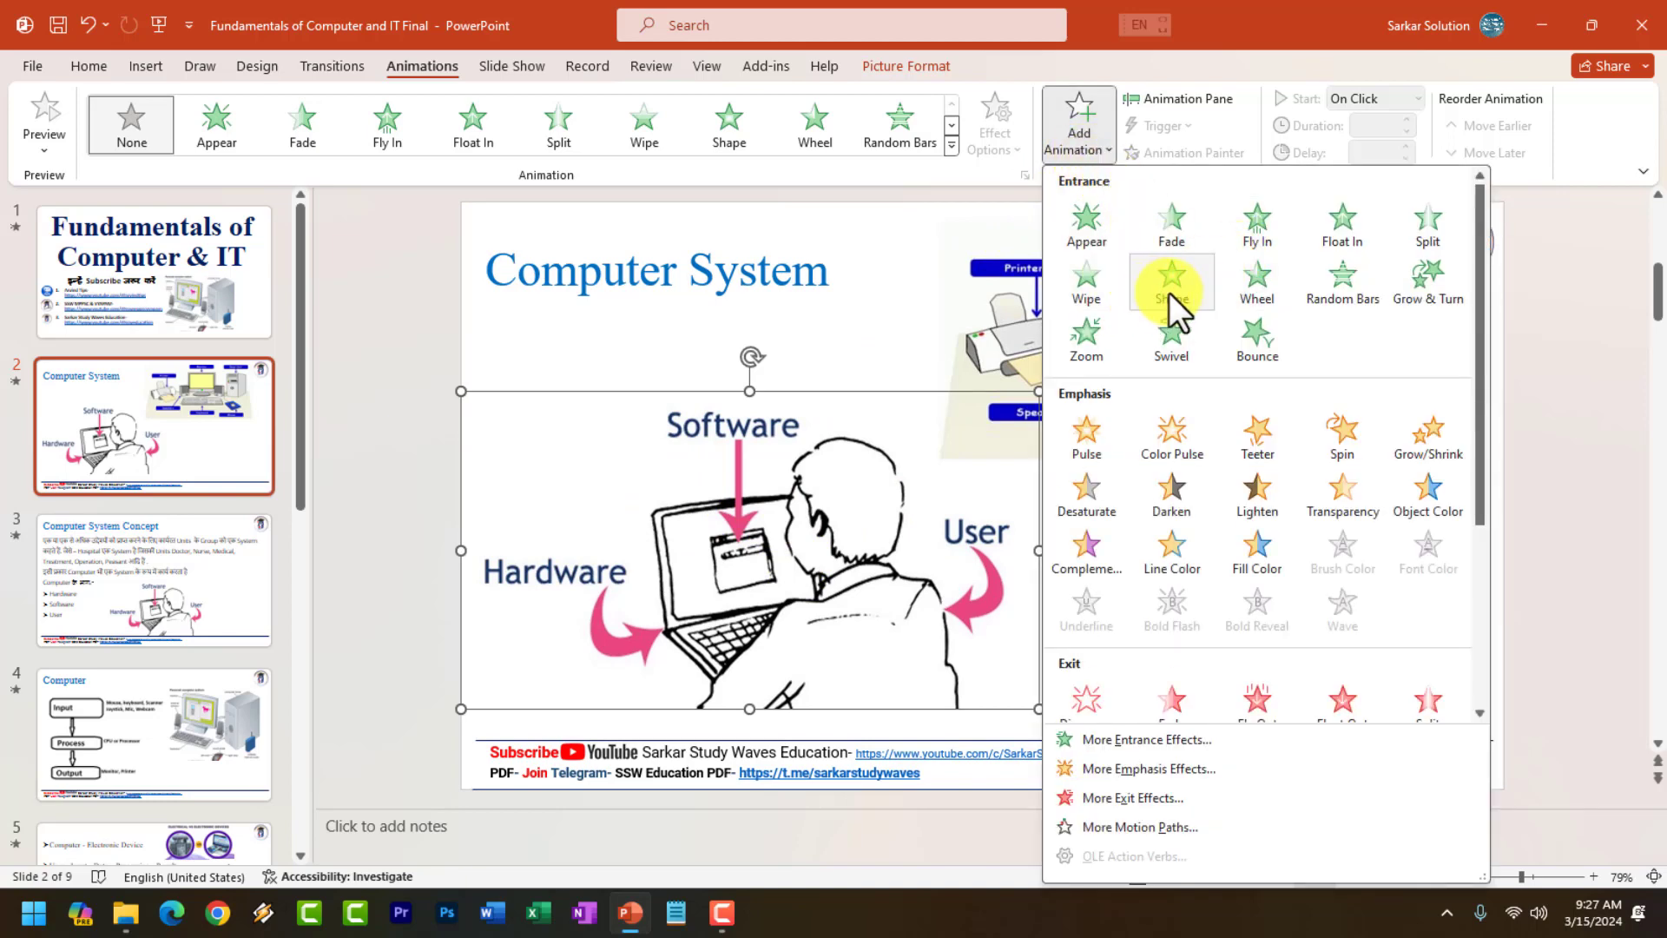
left_click(1268, 283)
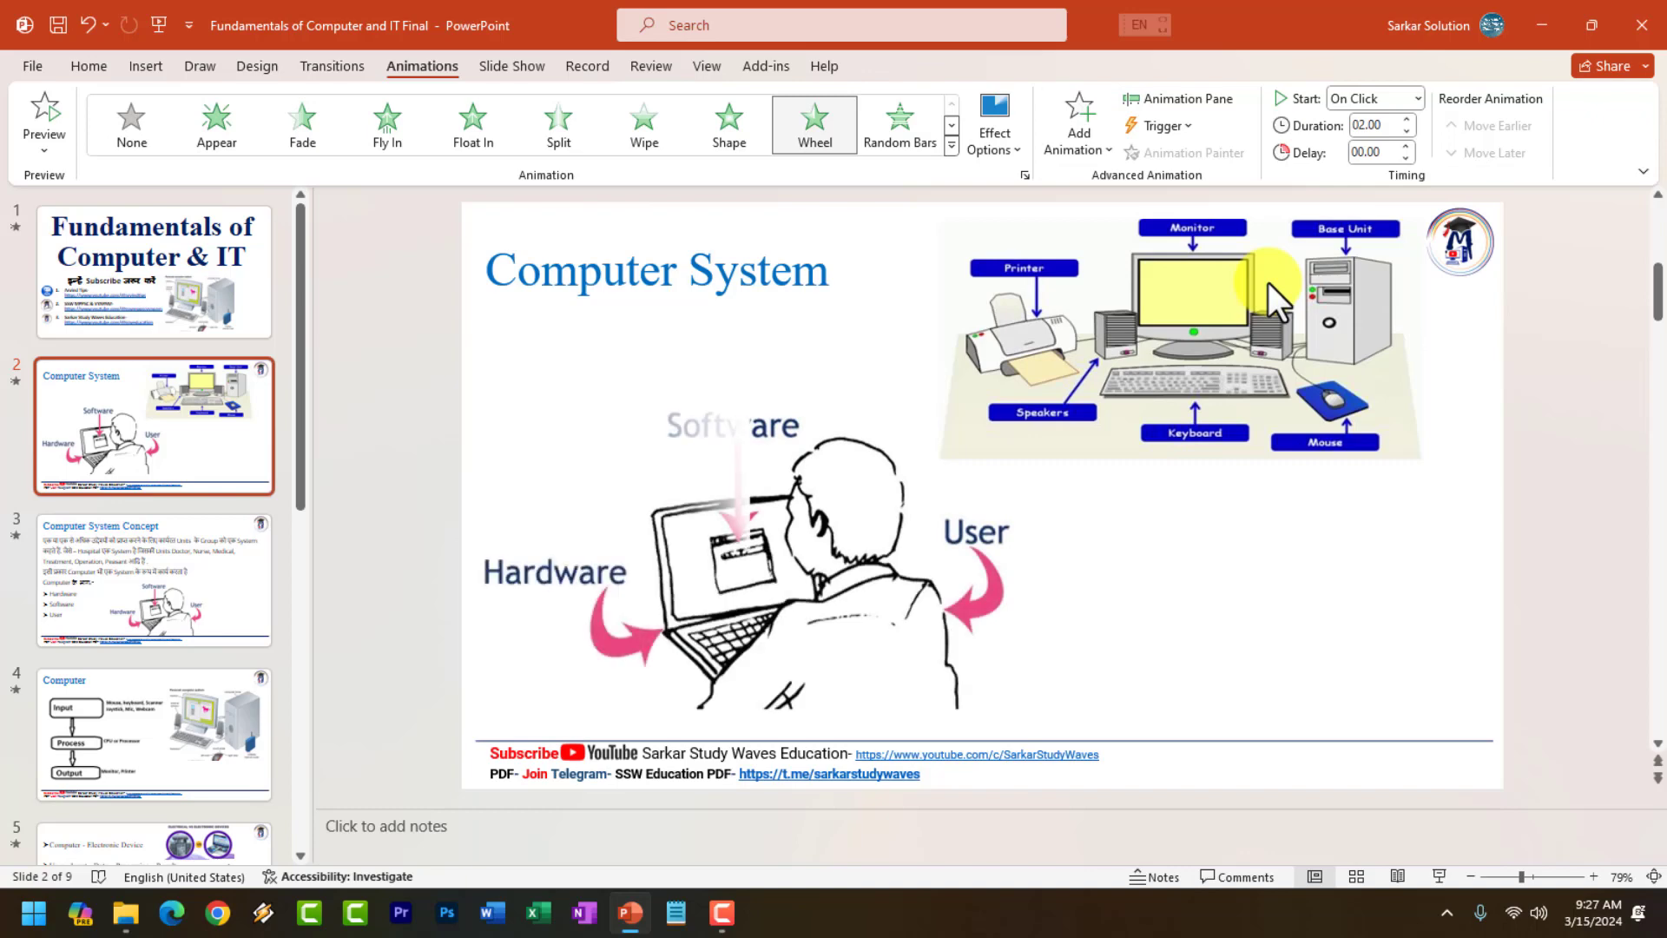
left_click(1077, 146)
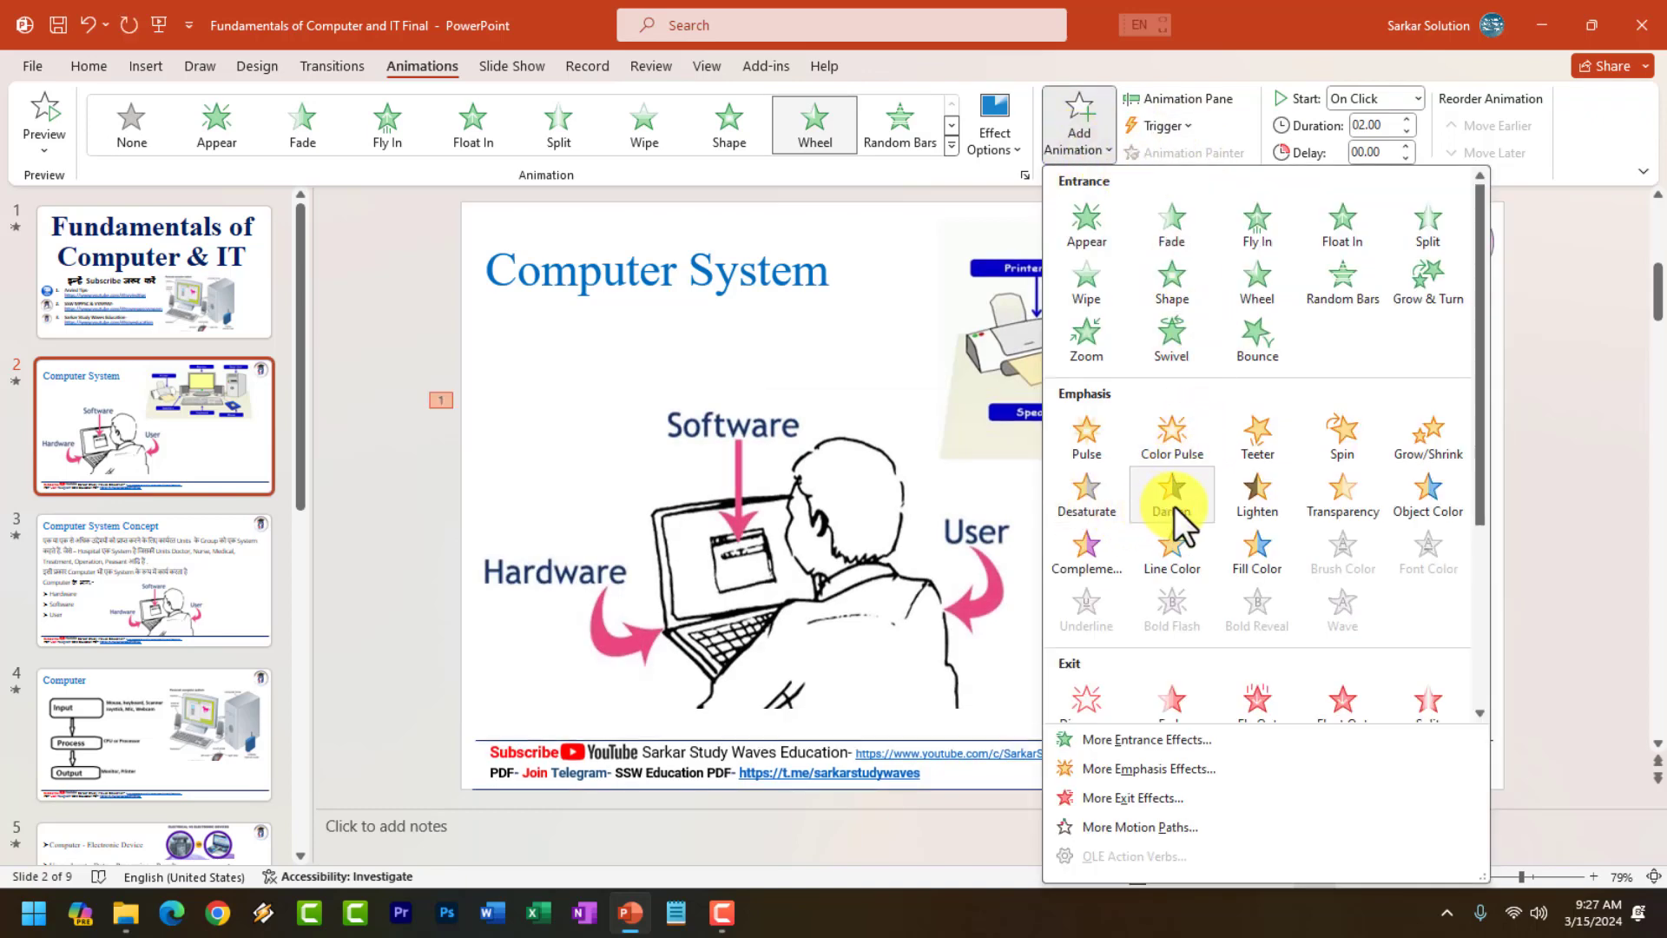
left_click(1260, 507)
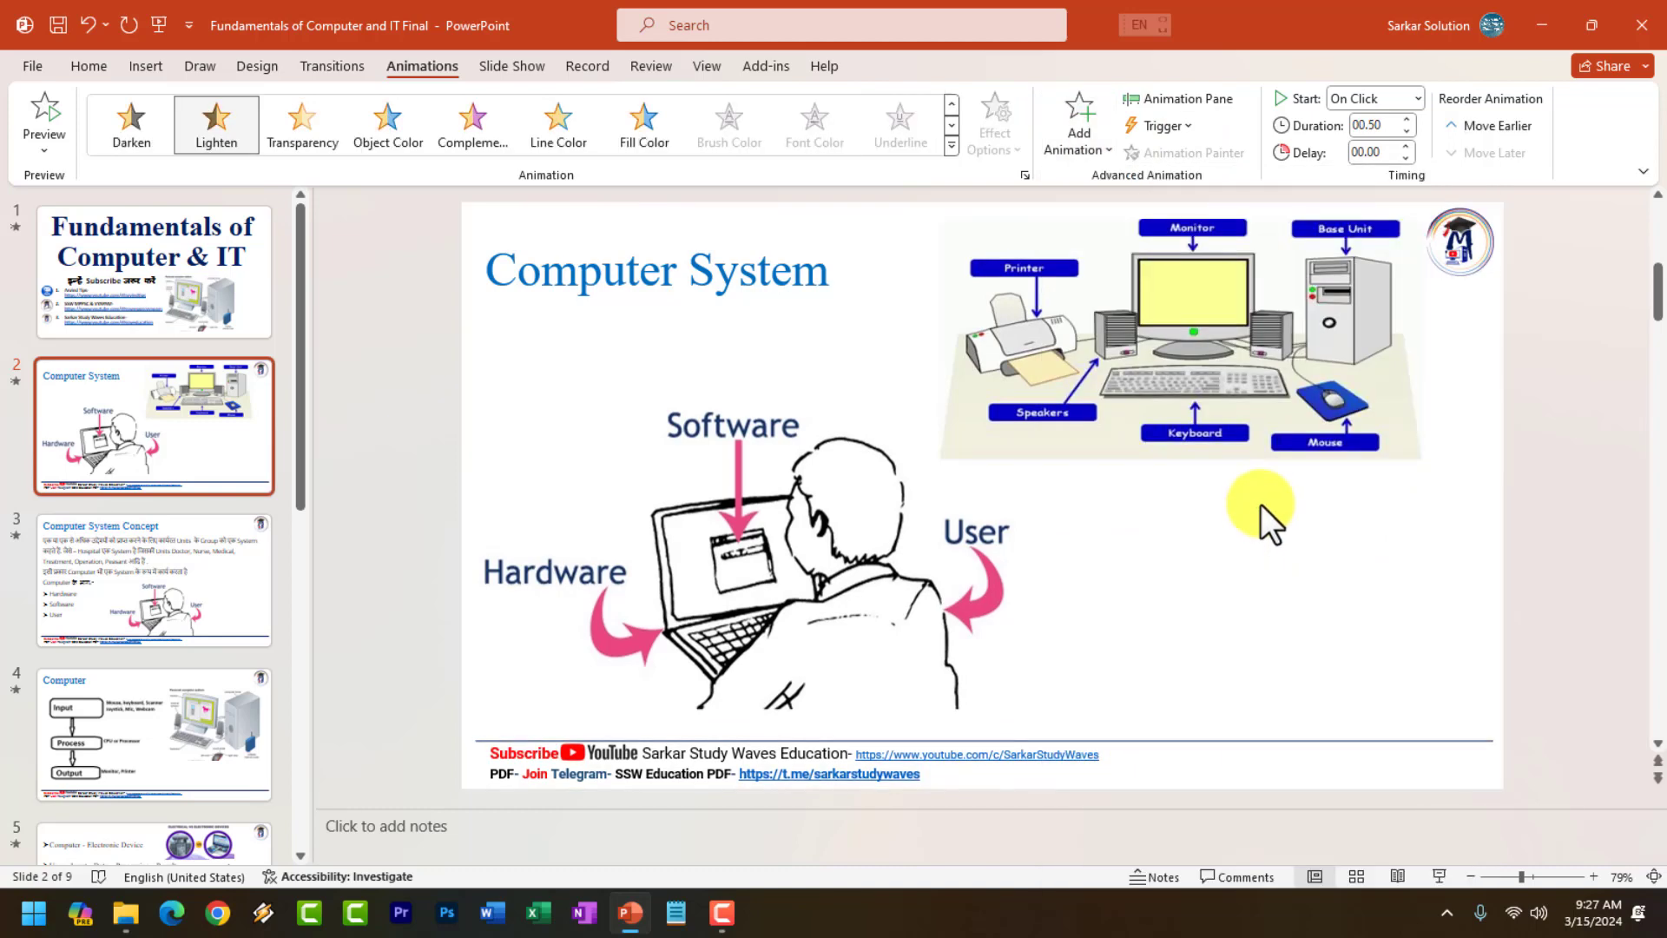
left_click(1087, 150)
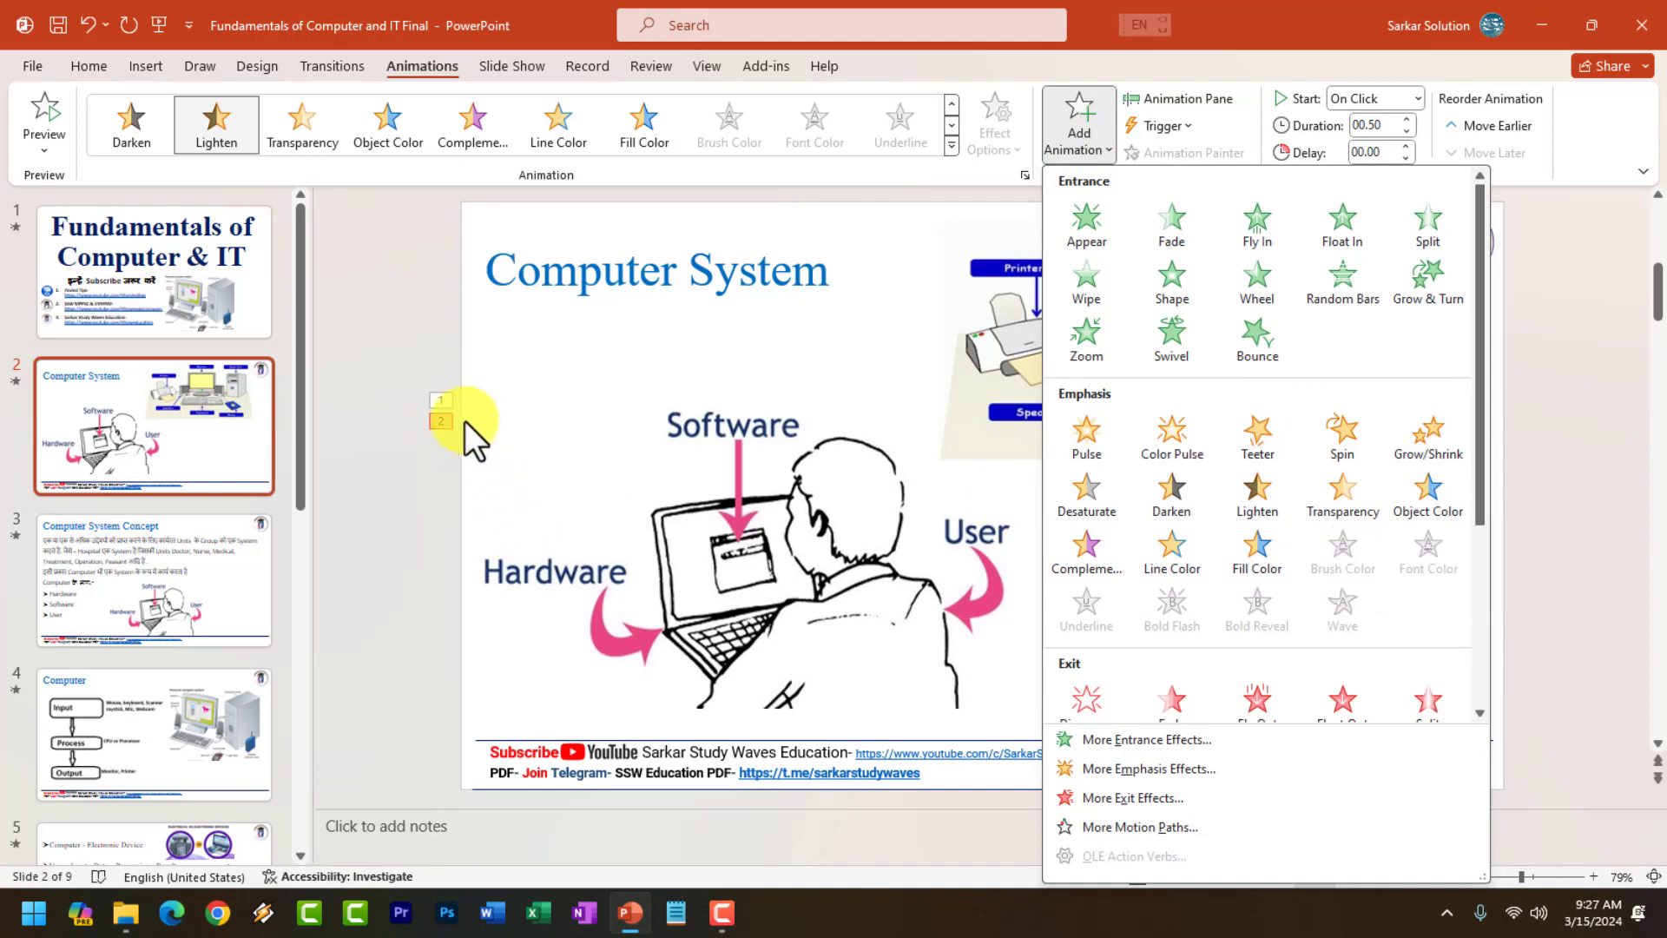
left_click(438, 420)
key("Delete")
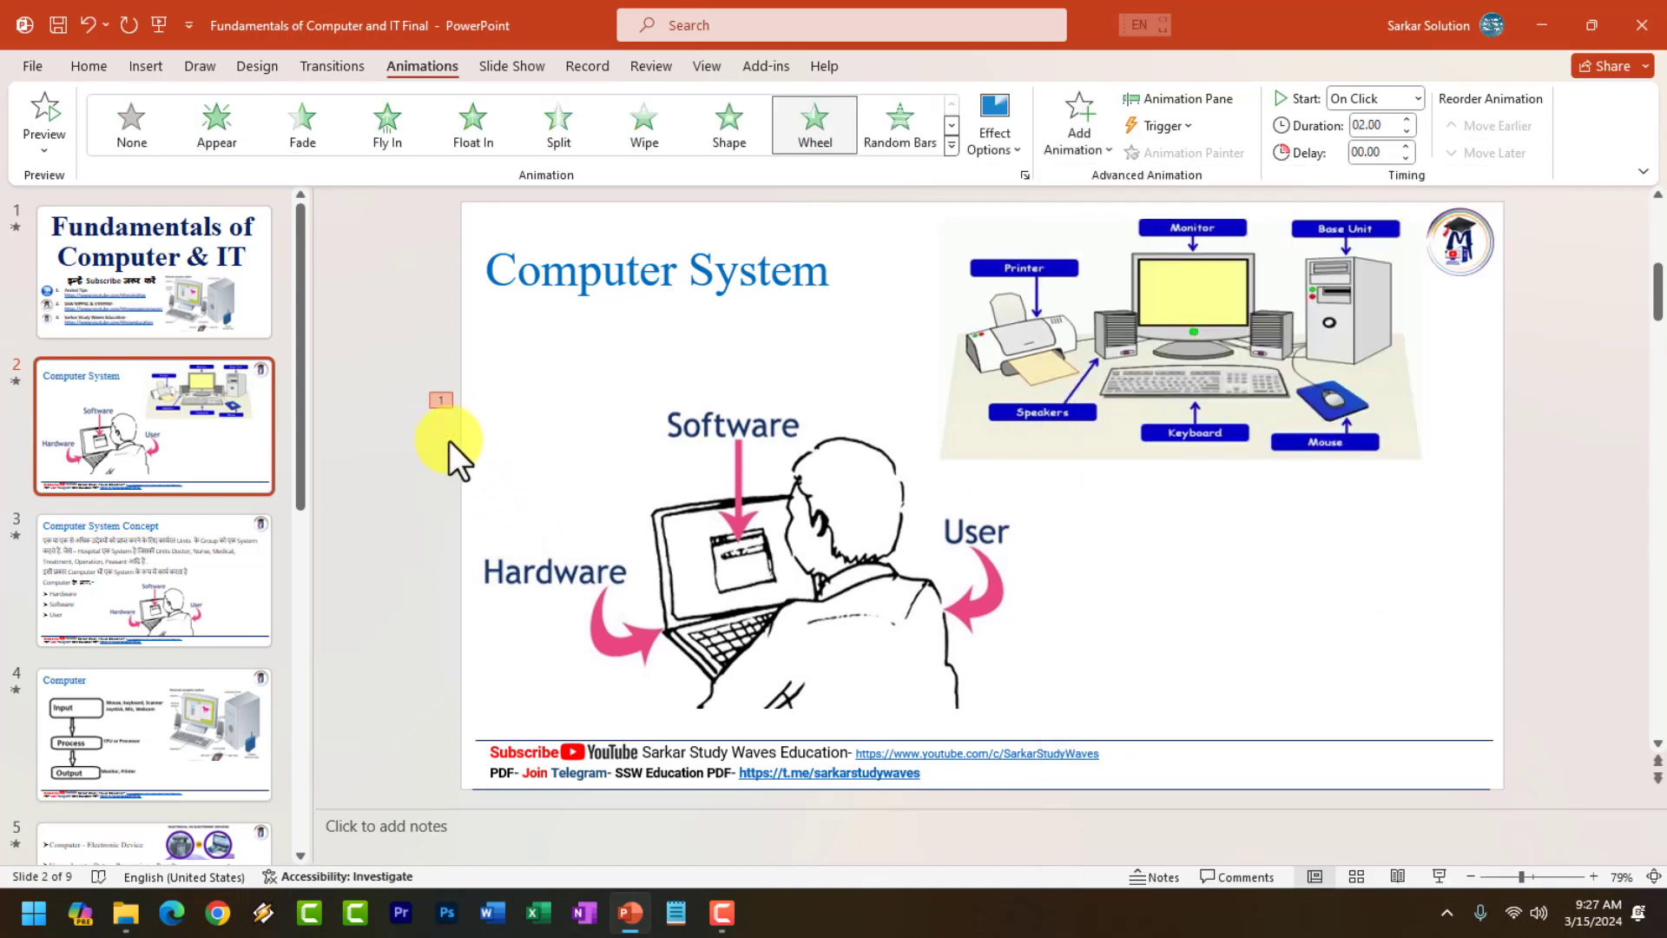
Add a Color Pulse emphasis effect to the Hardware/Software/User illustration.
left_click(887, 452)
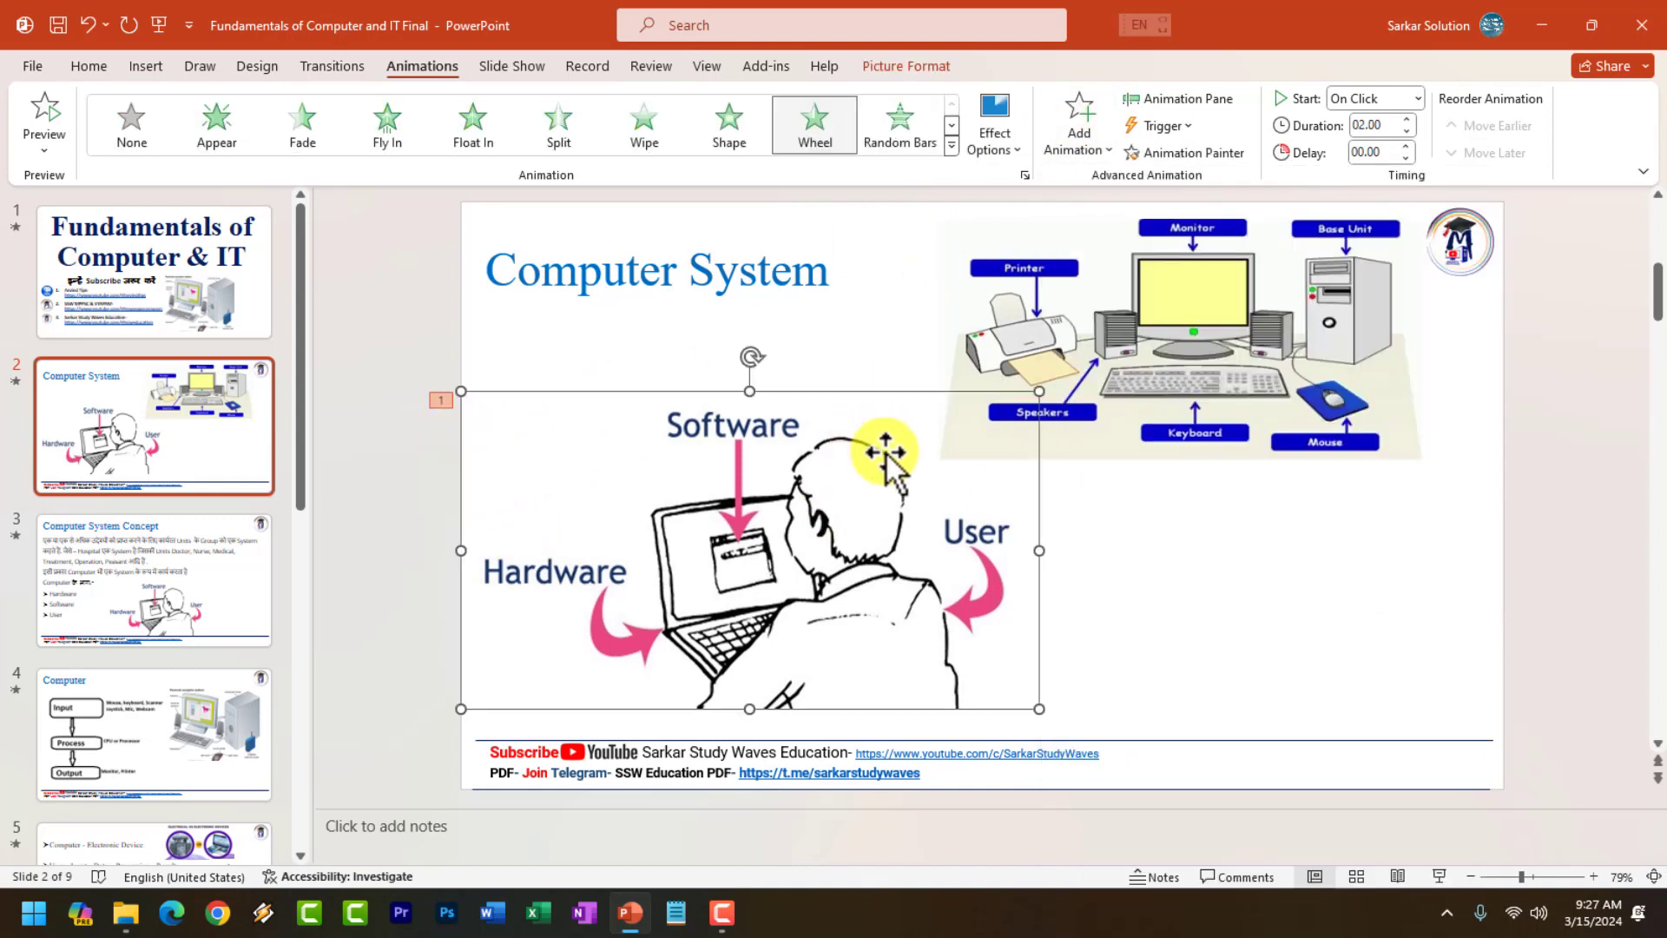
left_click(1077, 130)
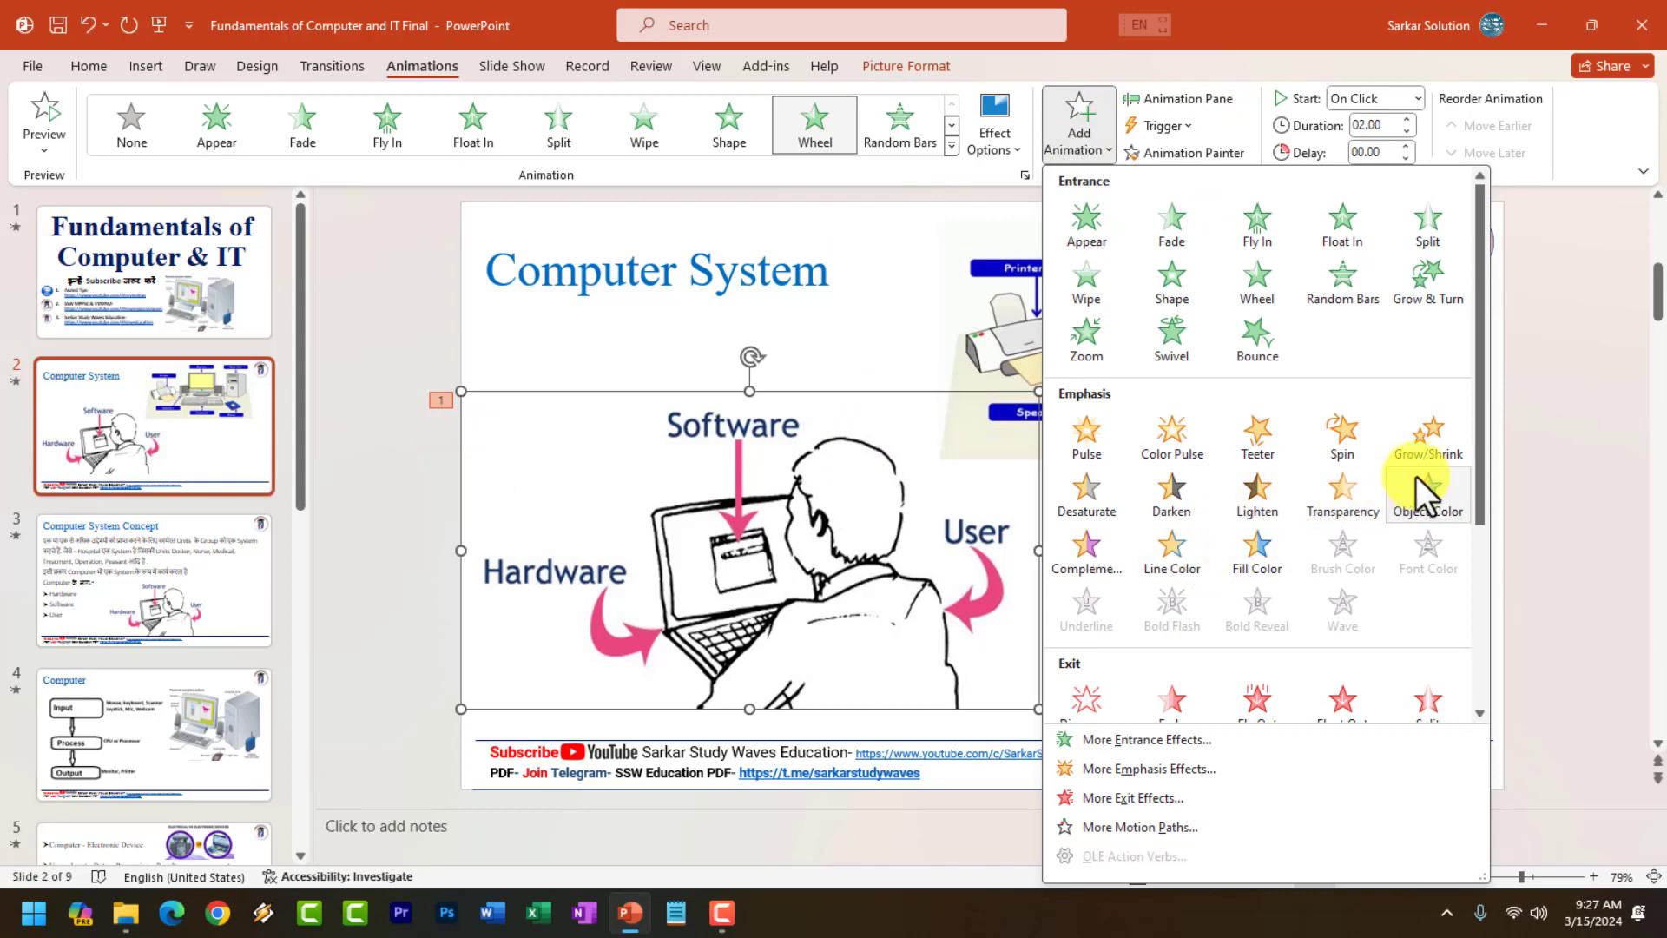
left_click(1182, 447)
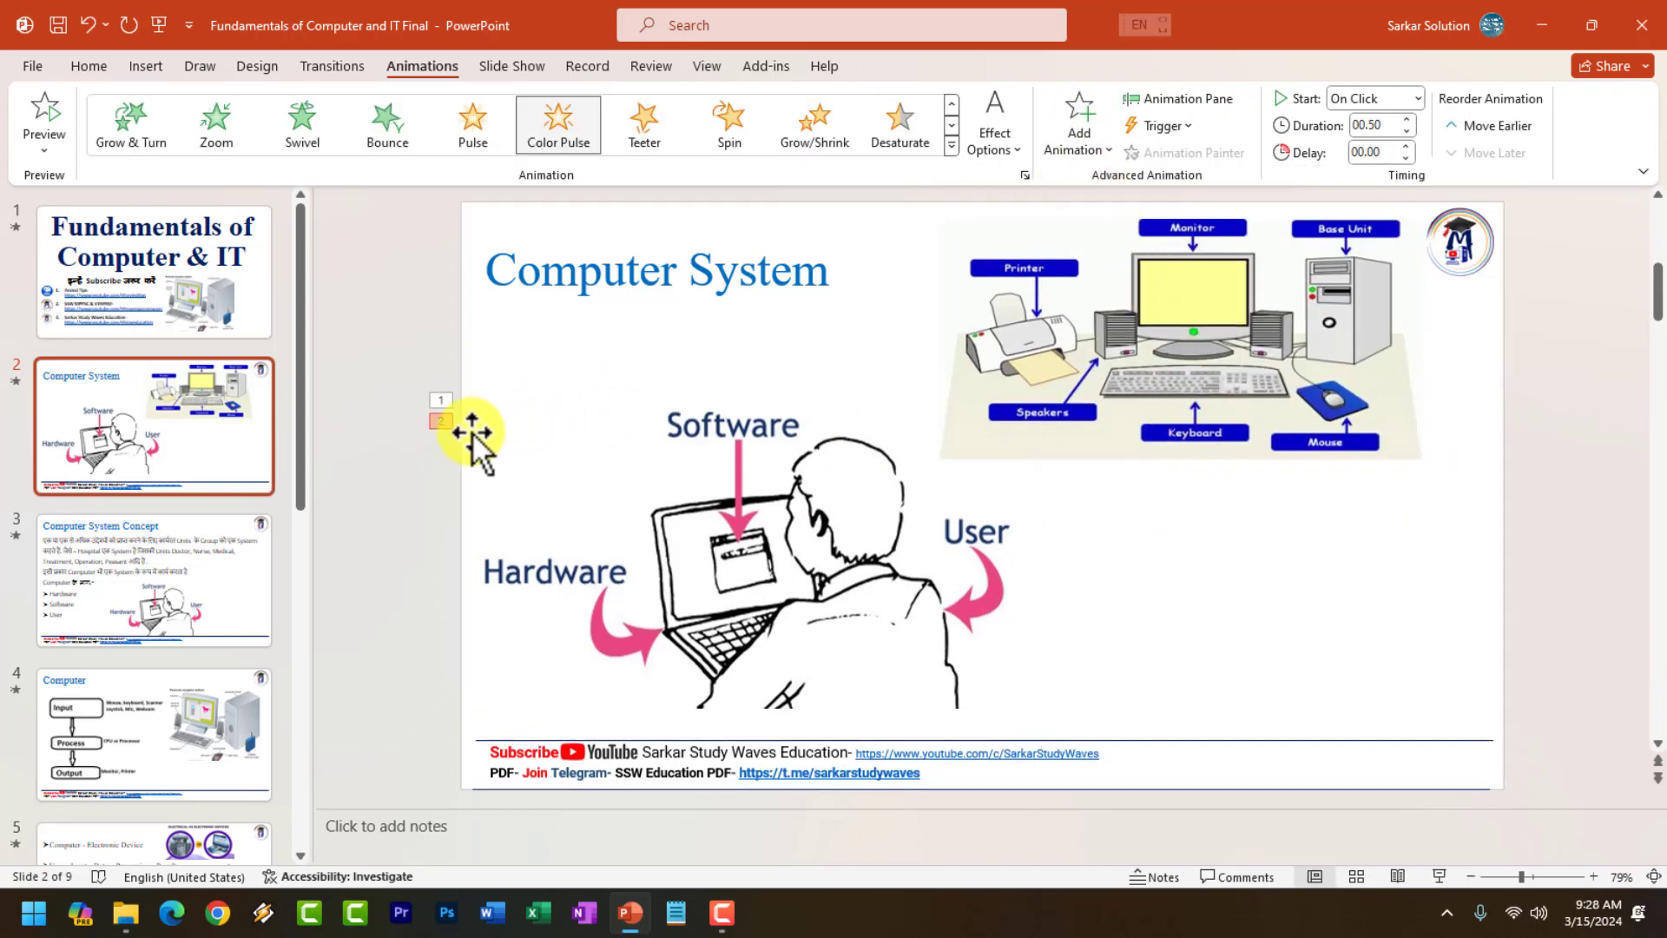
left_click(444, 423)
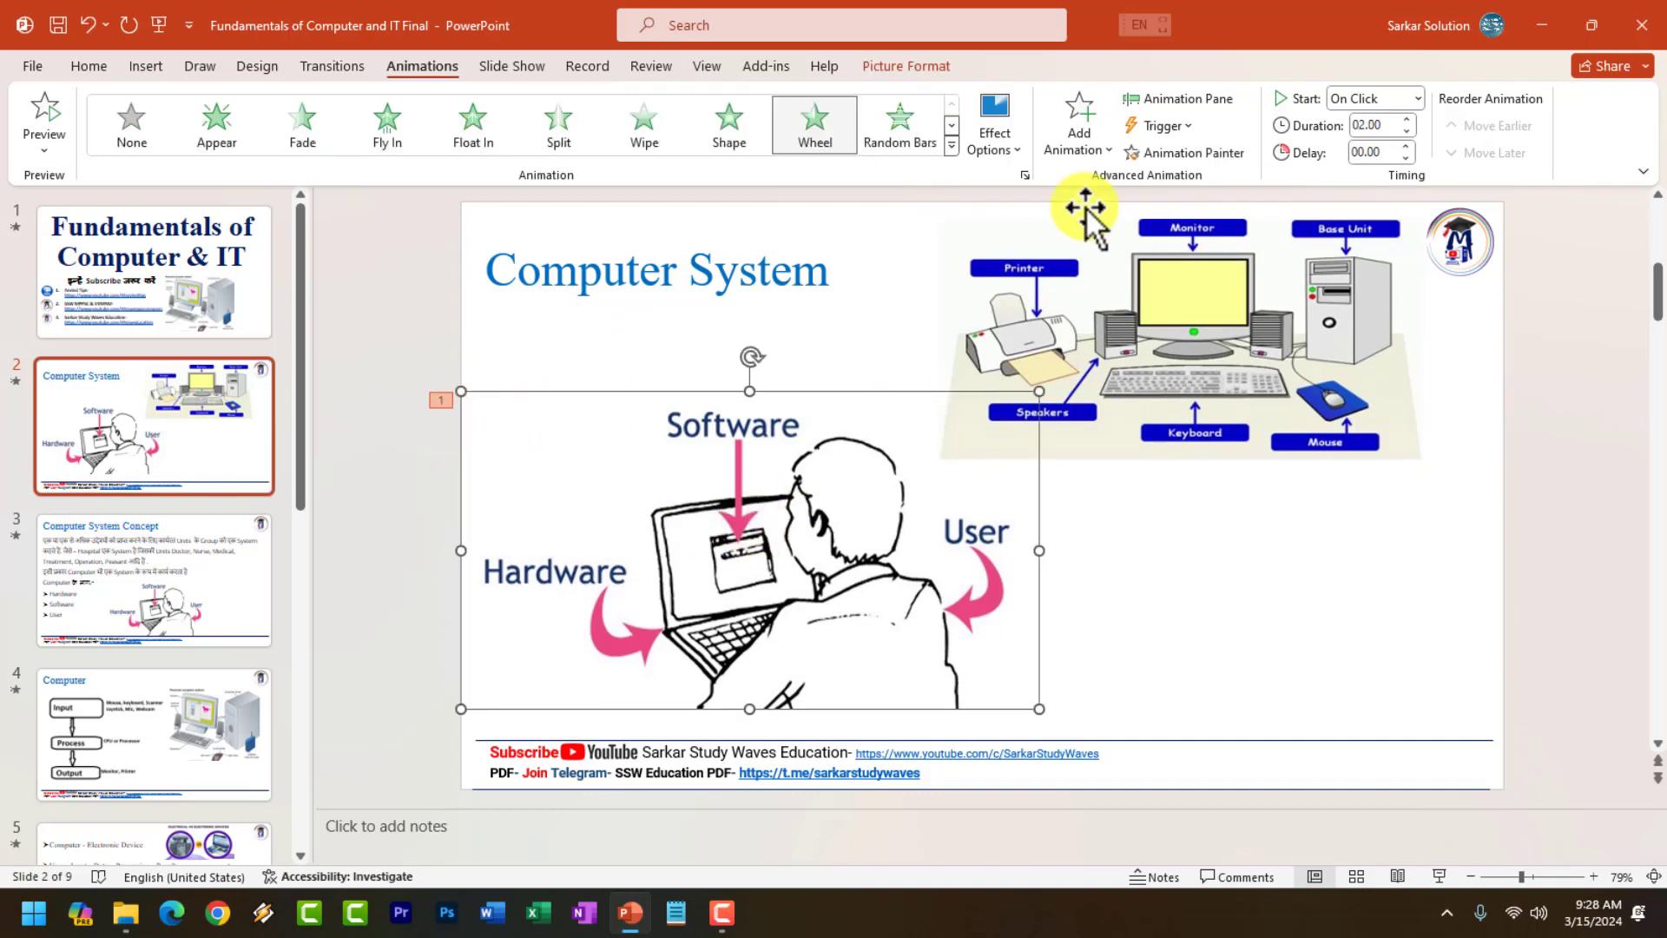
Add a Bounce exit effect to the illustration and preview it, giving animations 1–3.
left_click(1081, 121)
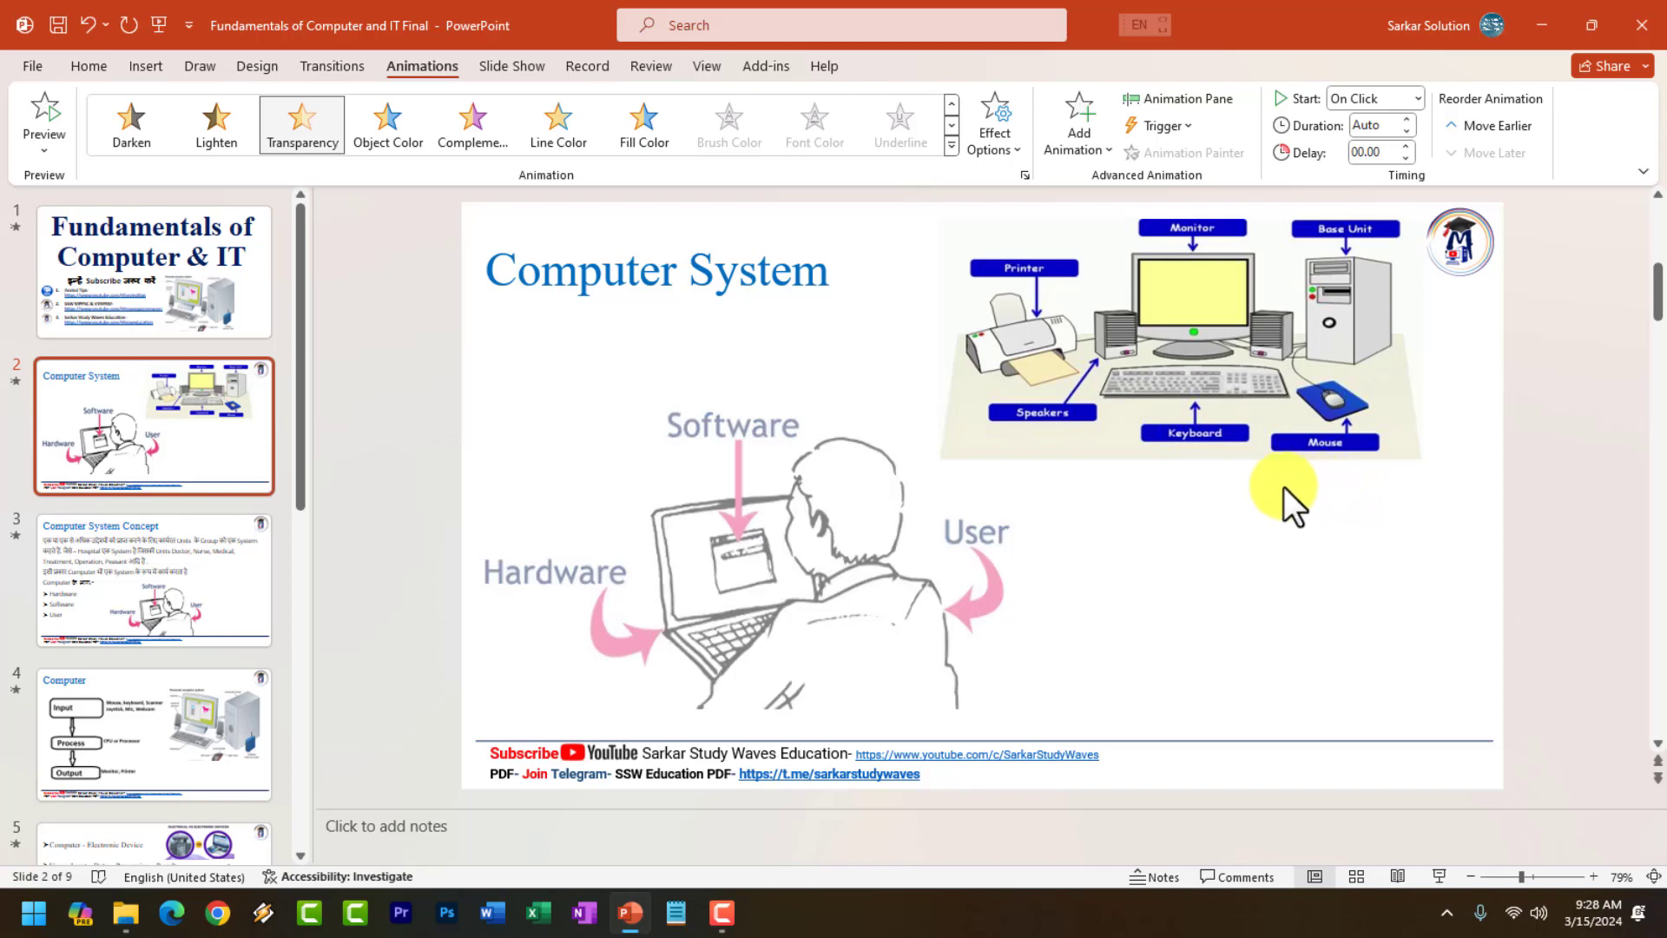
left_click(1084, 136)
scroll(1130, 486, "down", 5)
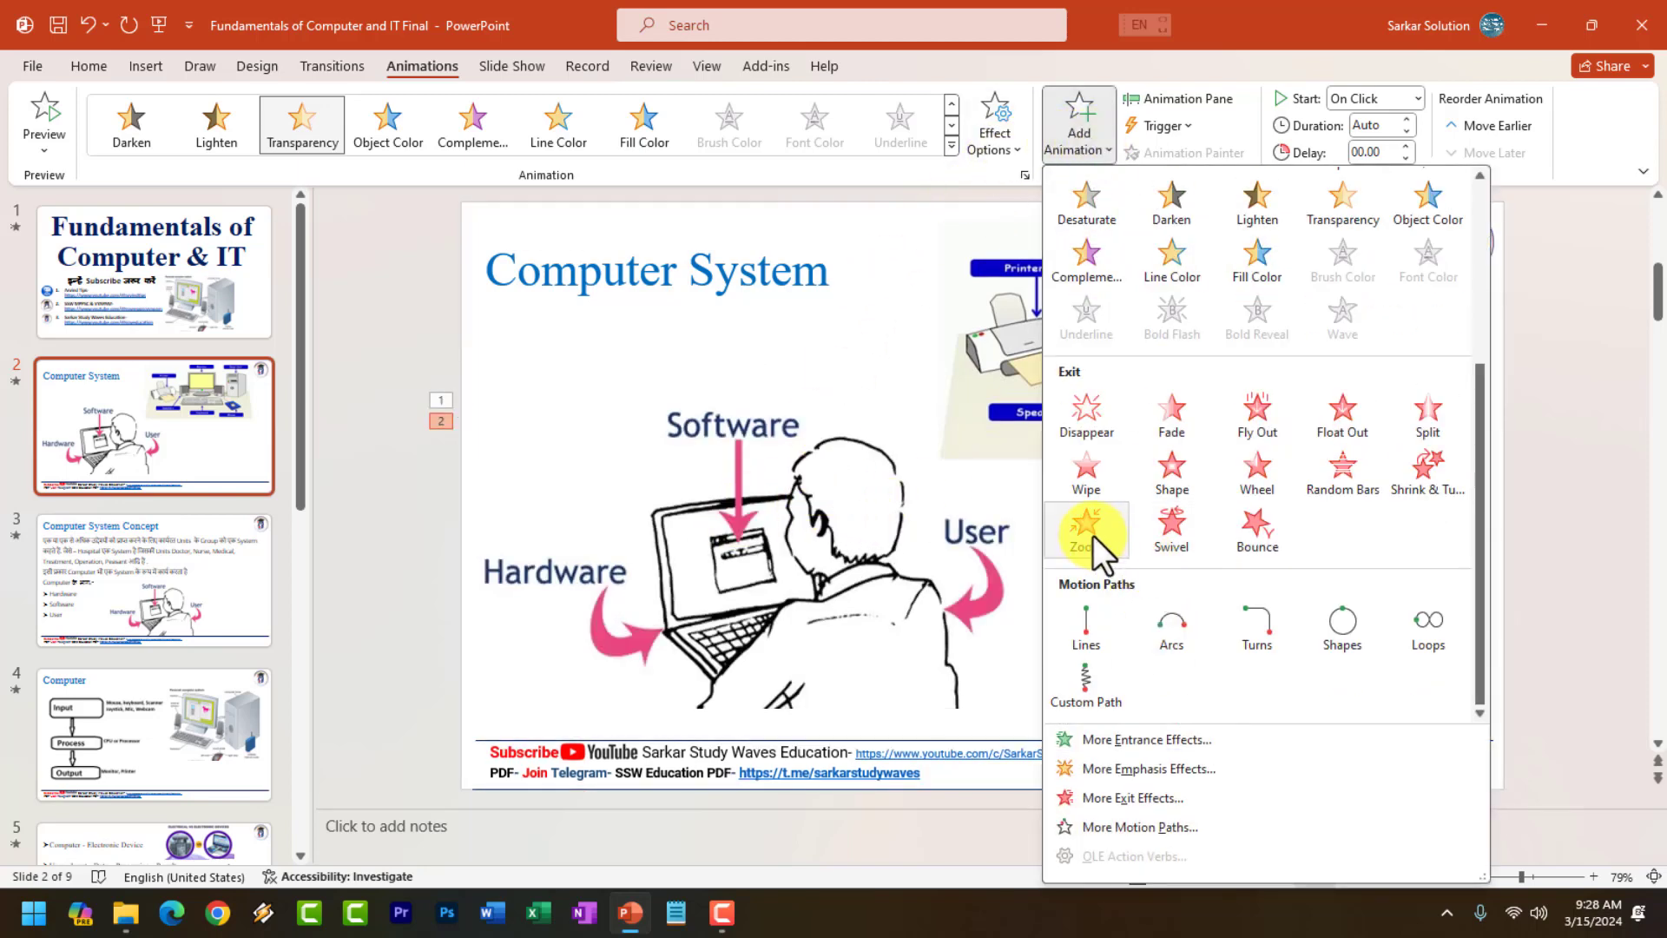
left_click(1254, 537)
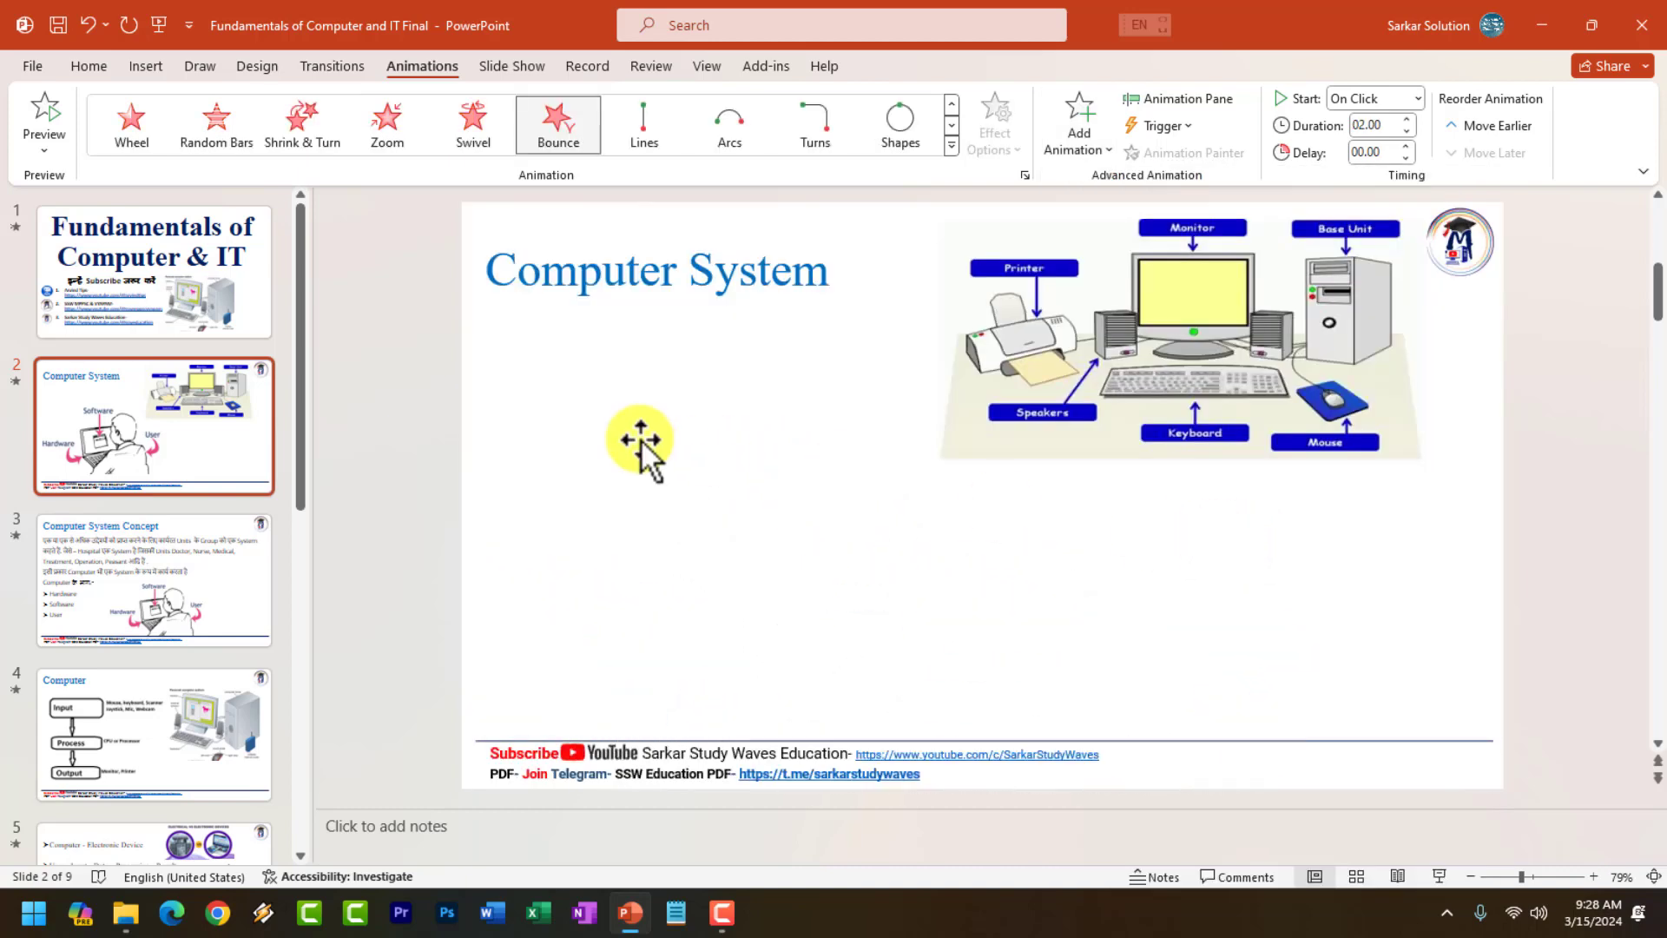
left_click(46, 122)
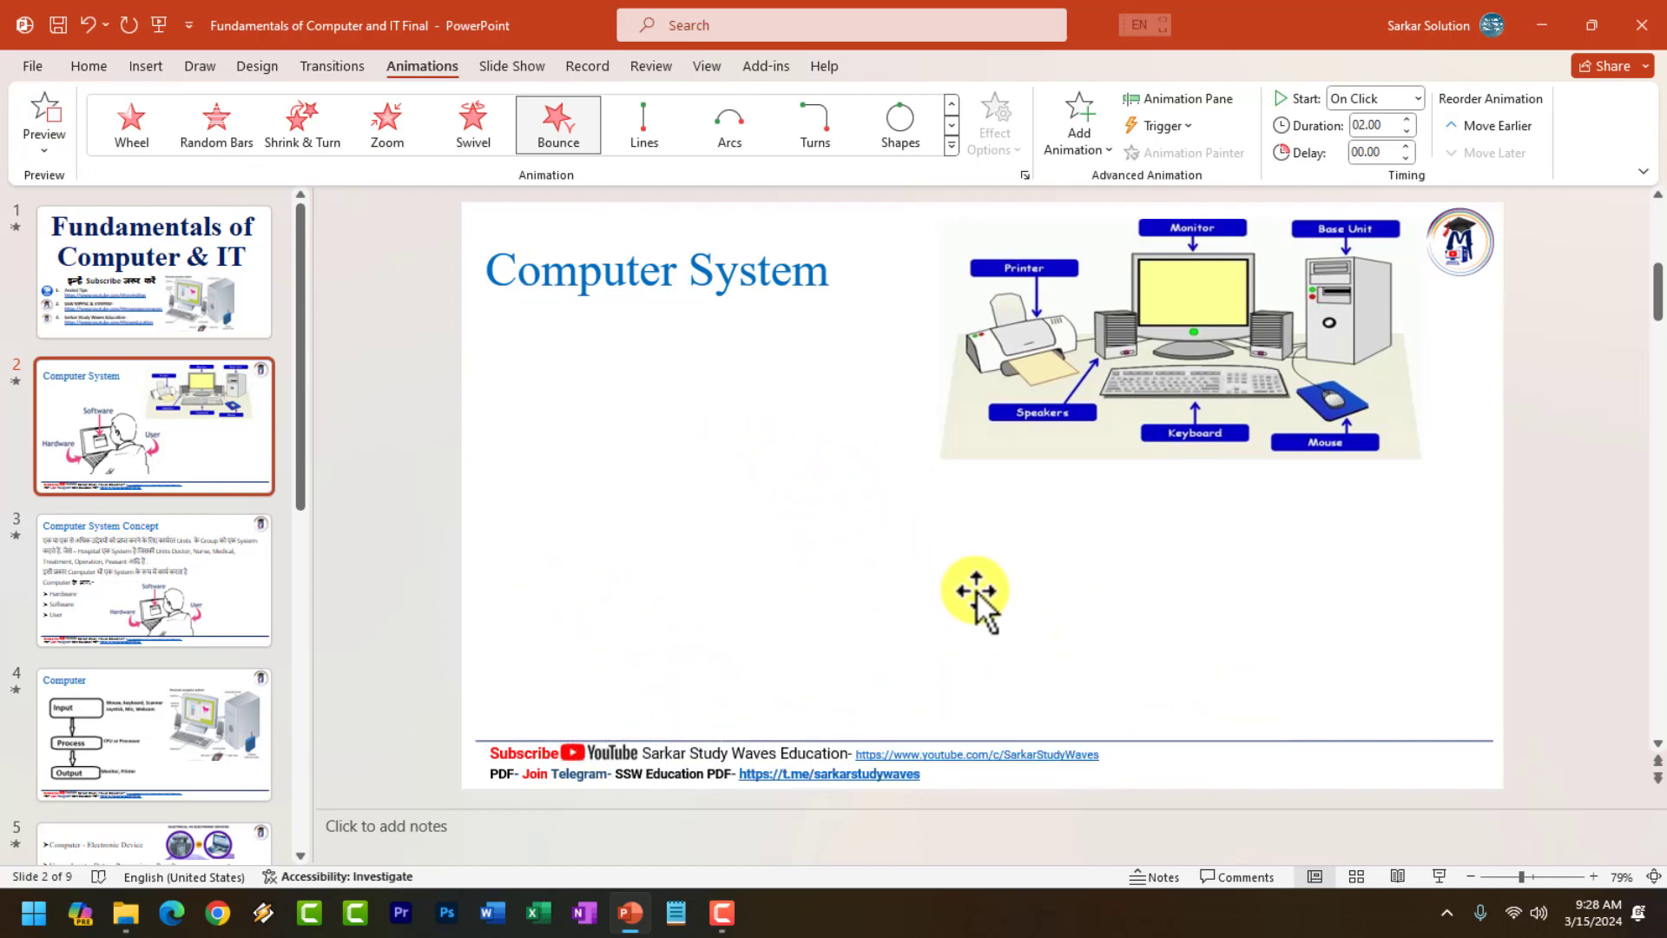
left_click(864, 560)
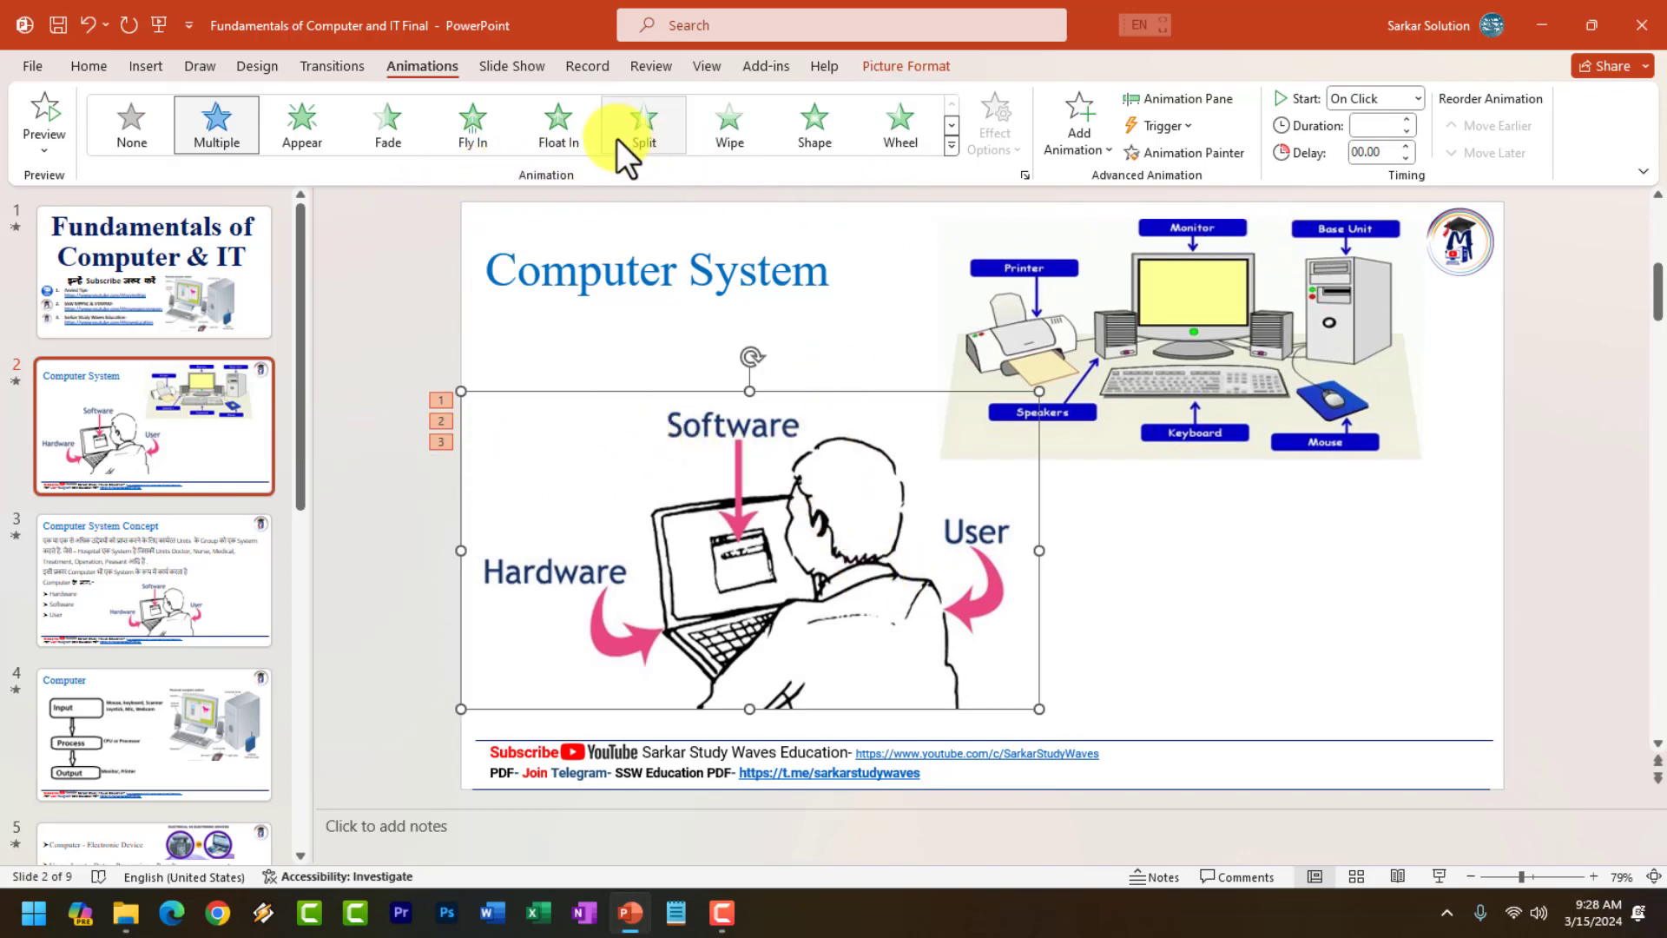
On the Slide Show tab, hide slide 2 from the show, then unhide it.
left_click(506, 67)
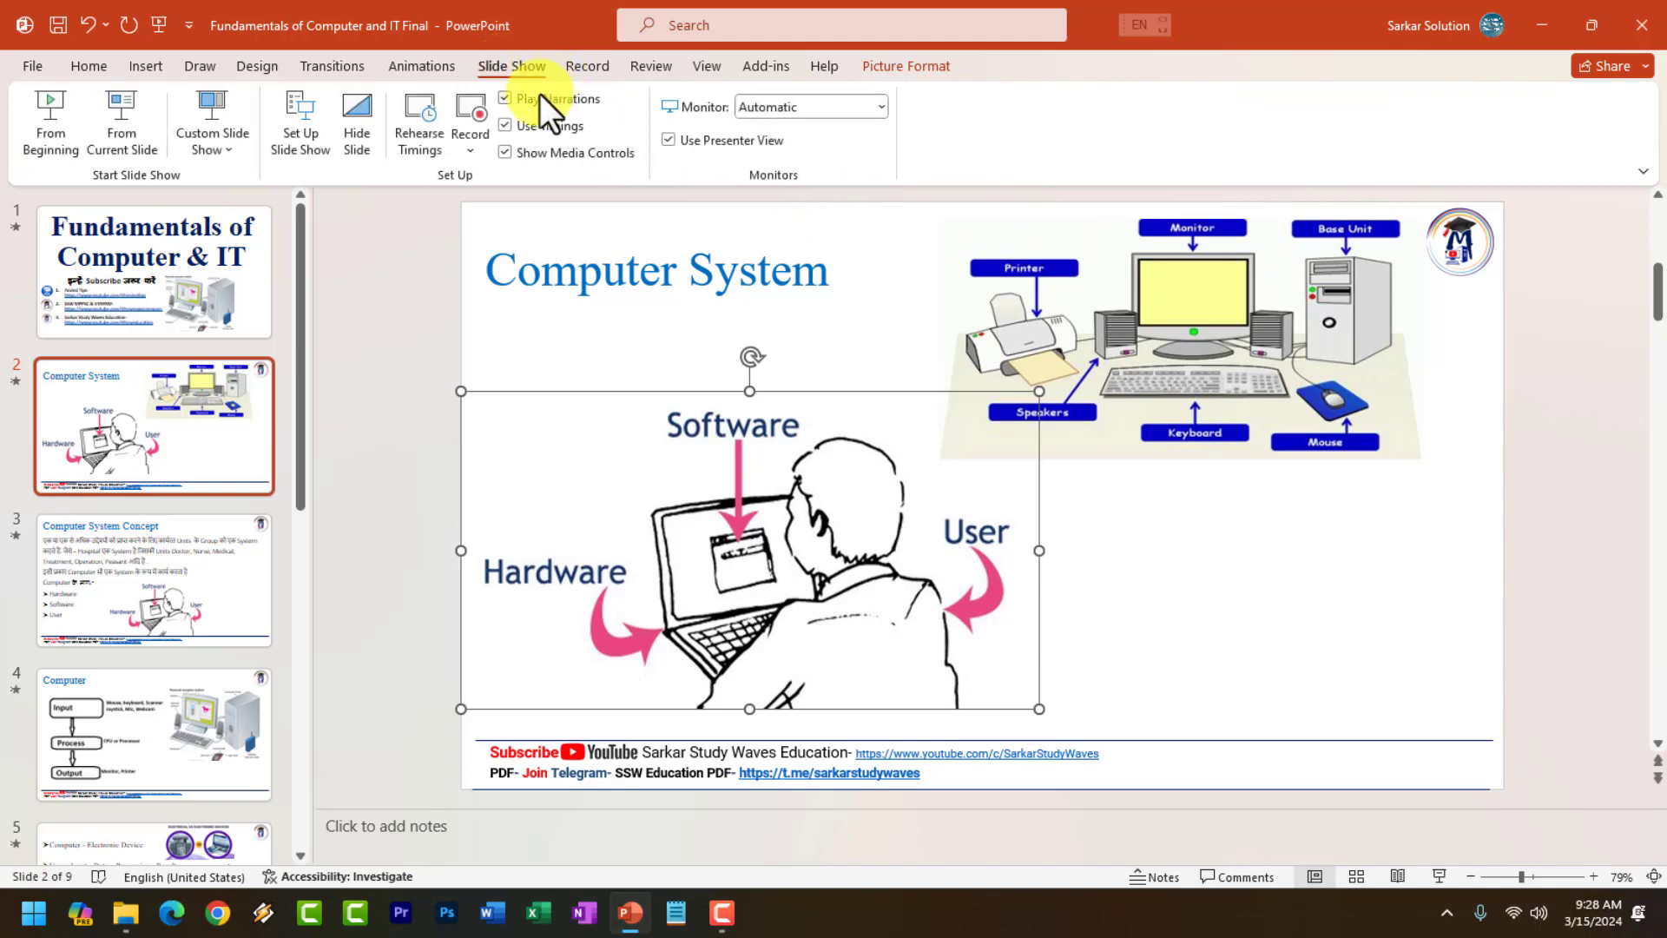
left_click(233, 443)
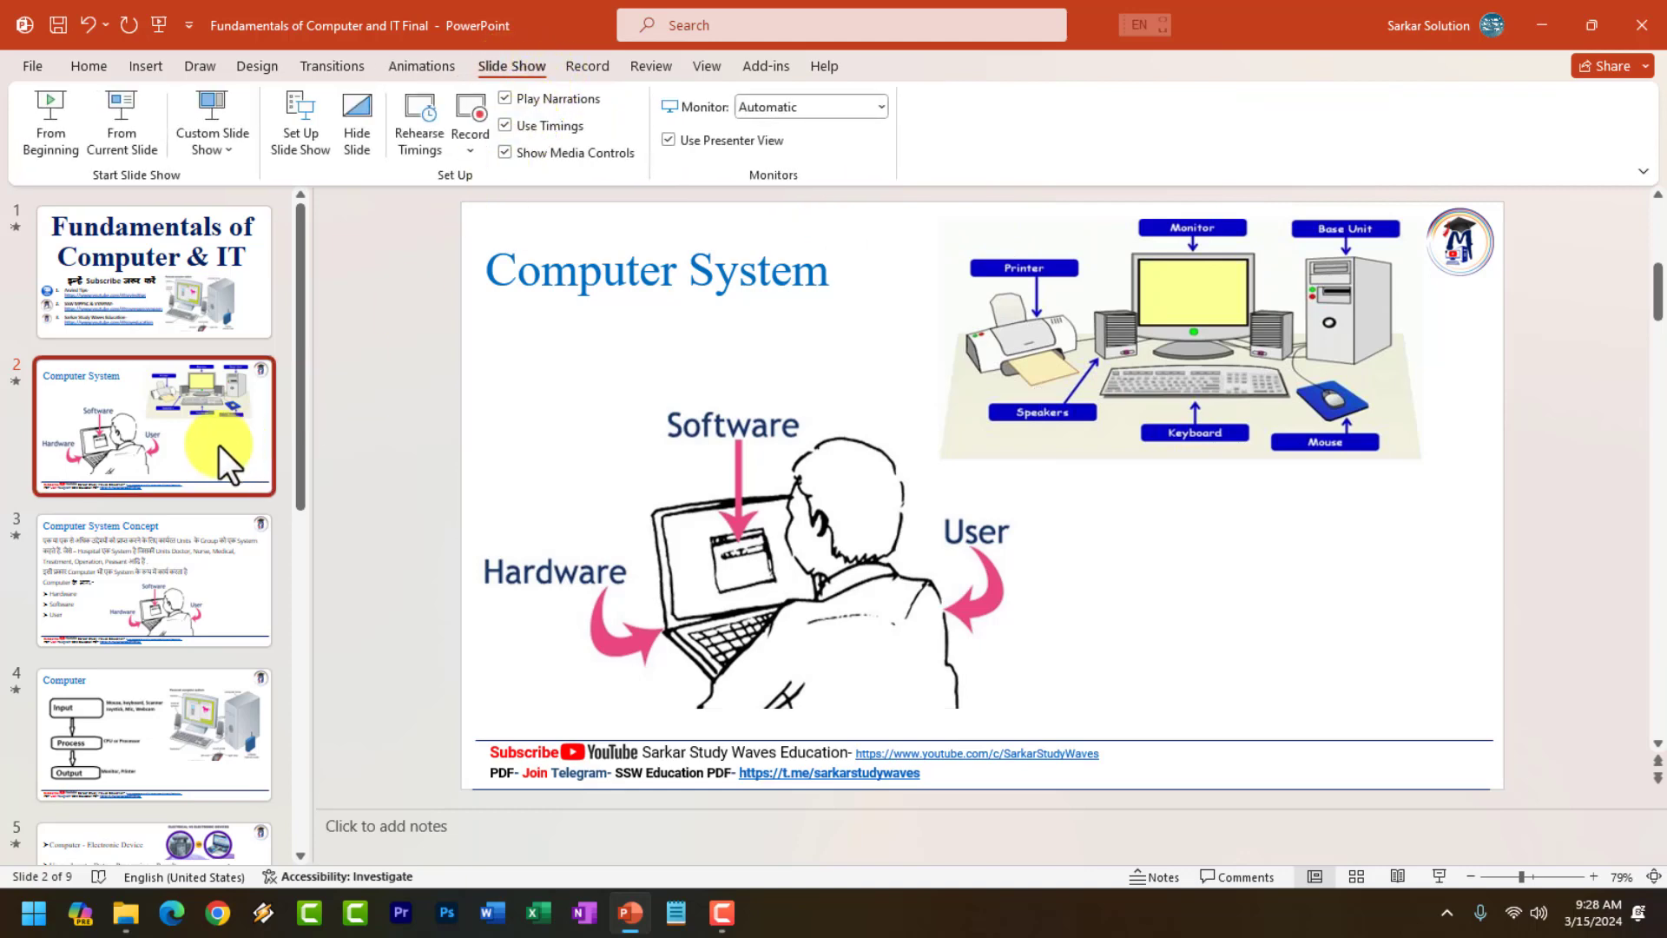
left_click(362, 112)
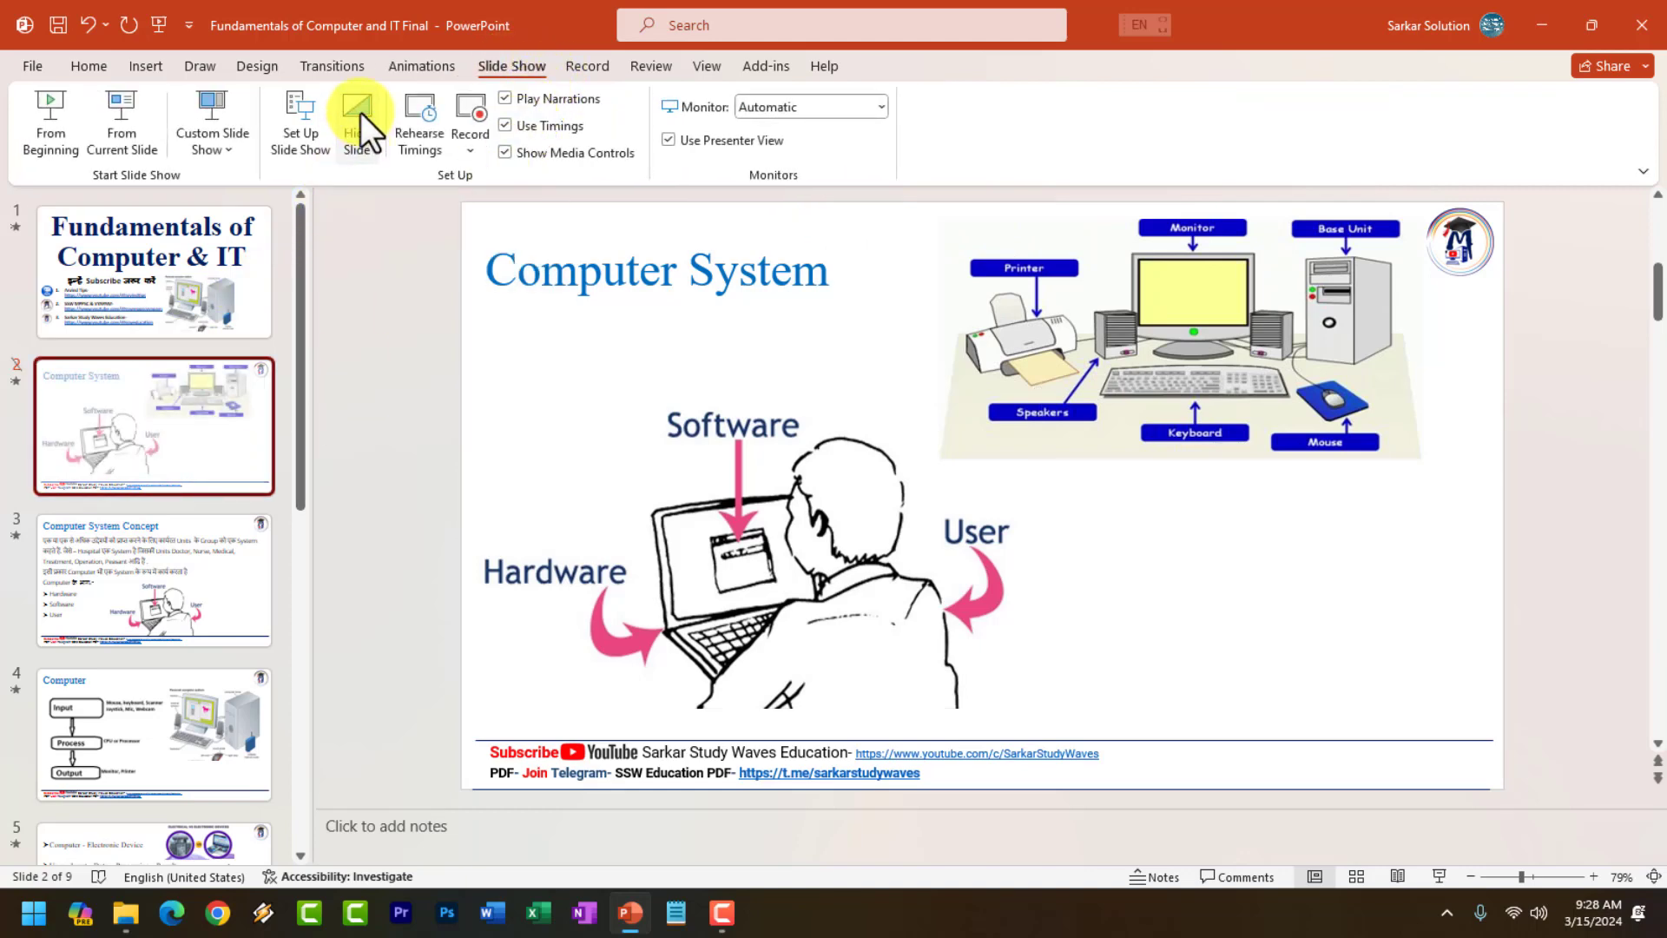
left_click(22, 377)
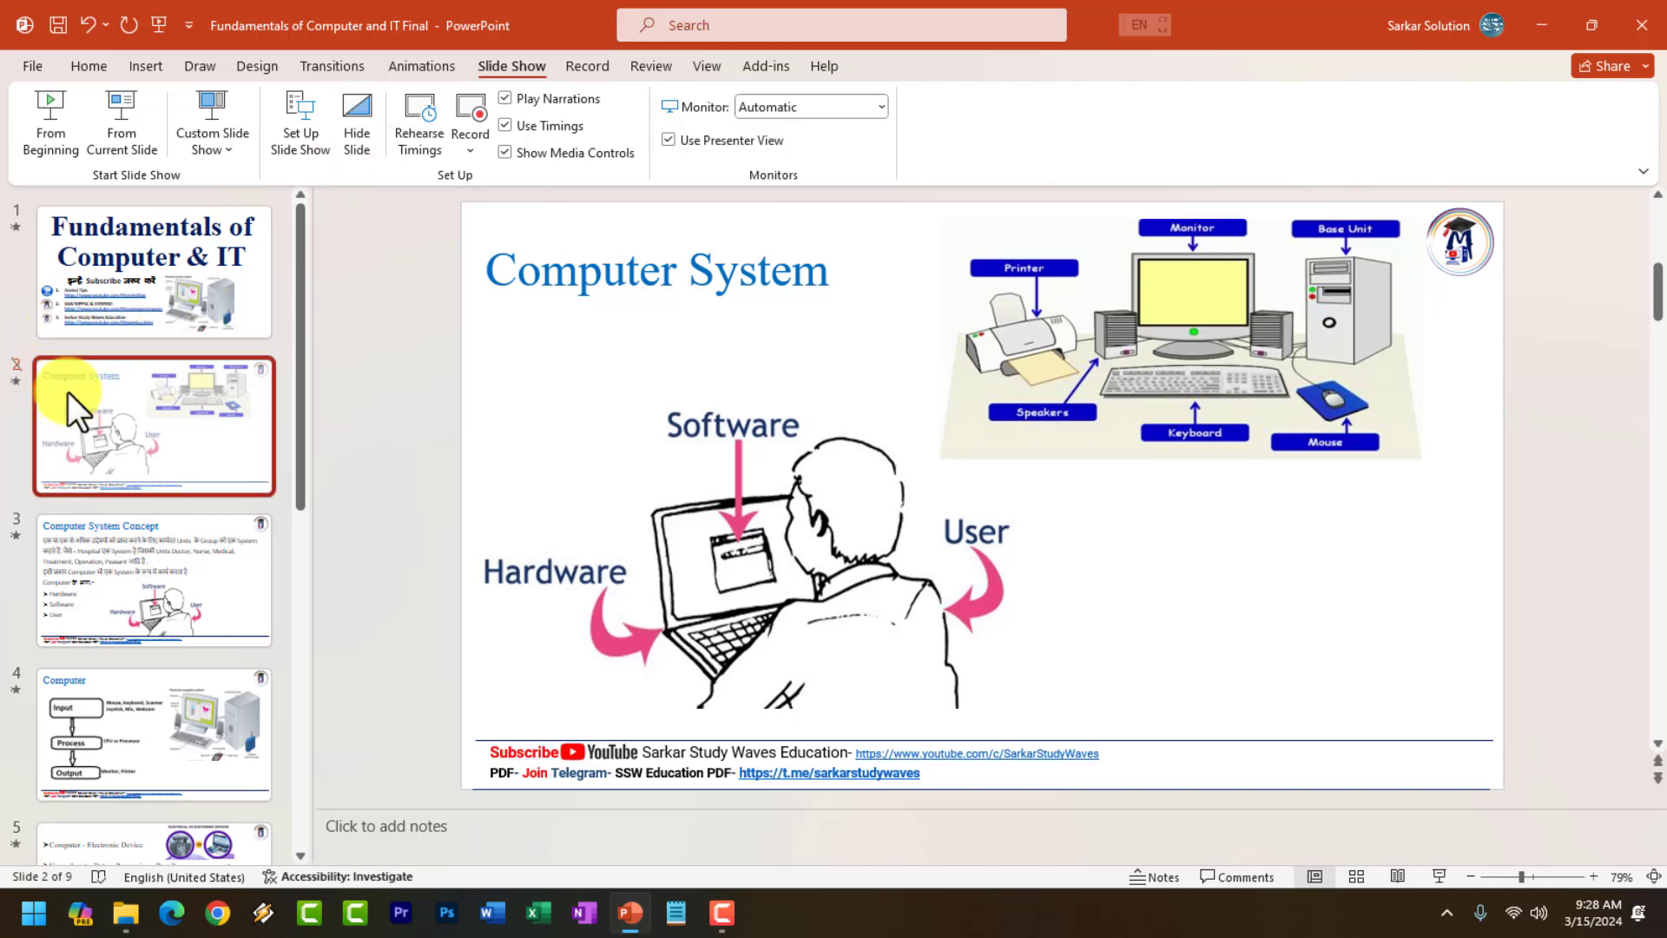
left_click(360, 123)
right_click(162, 439)
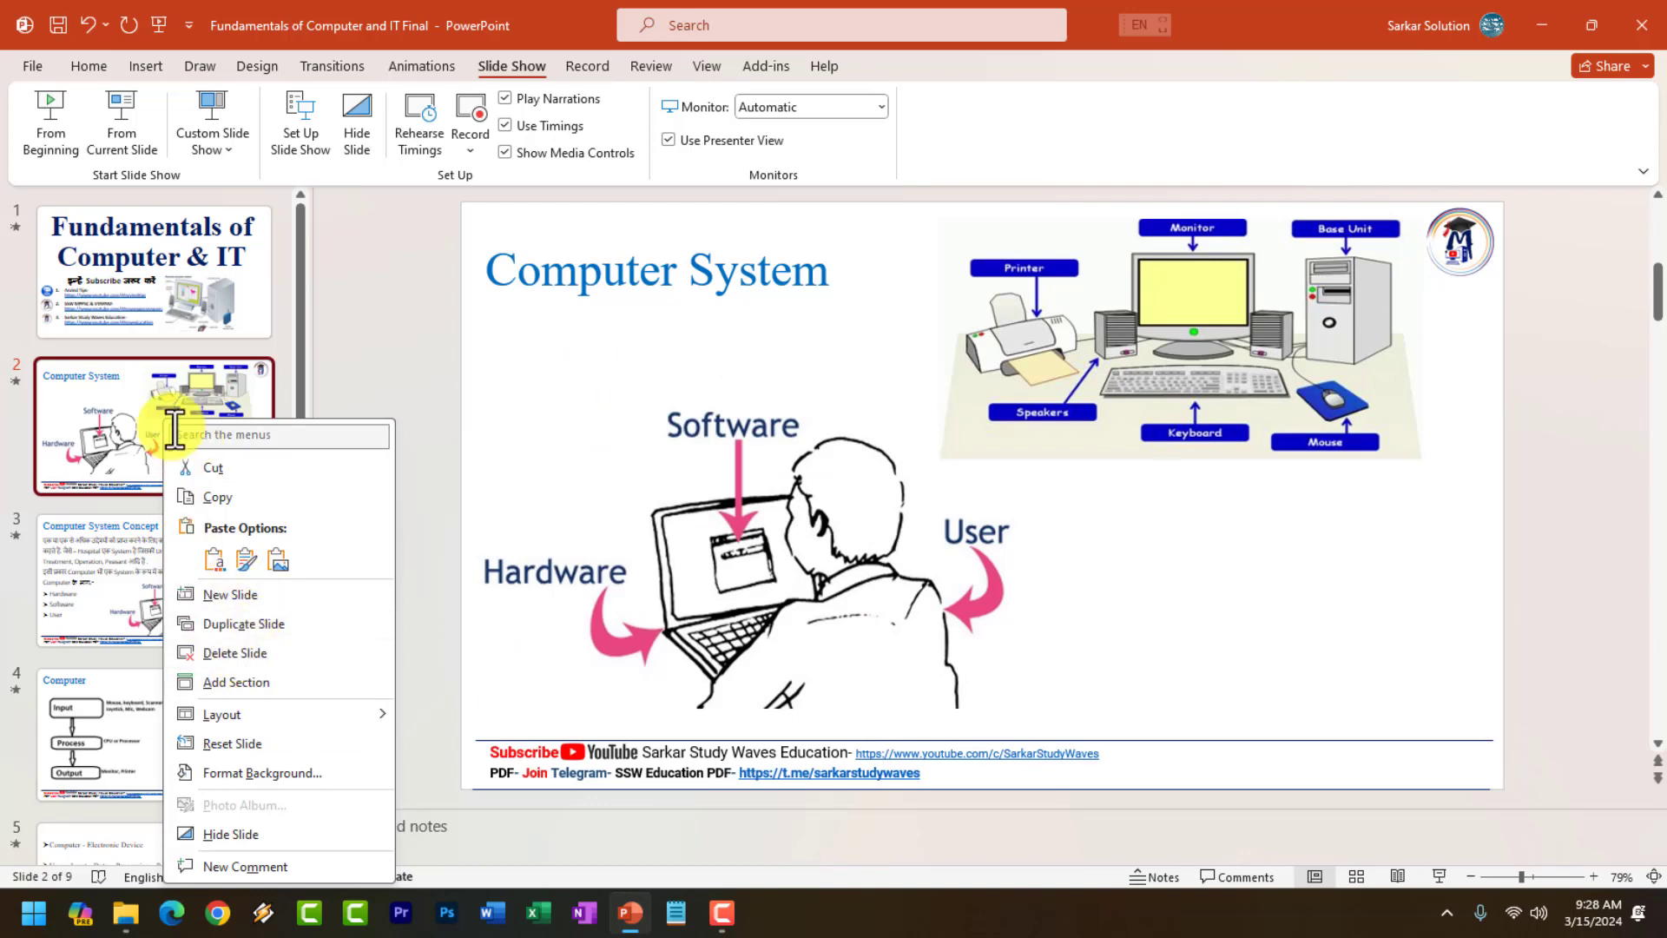
left_click(108, 379)
scroll(127, 480, "down", 3)
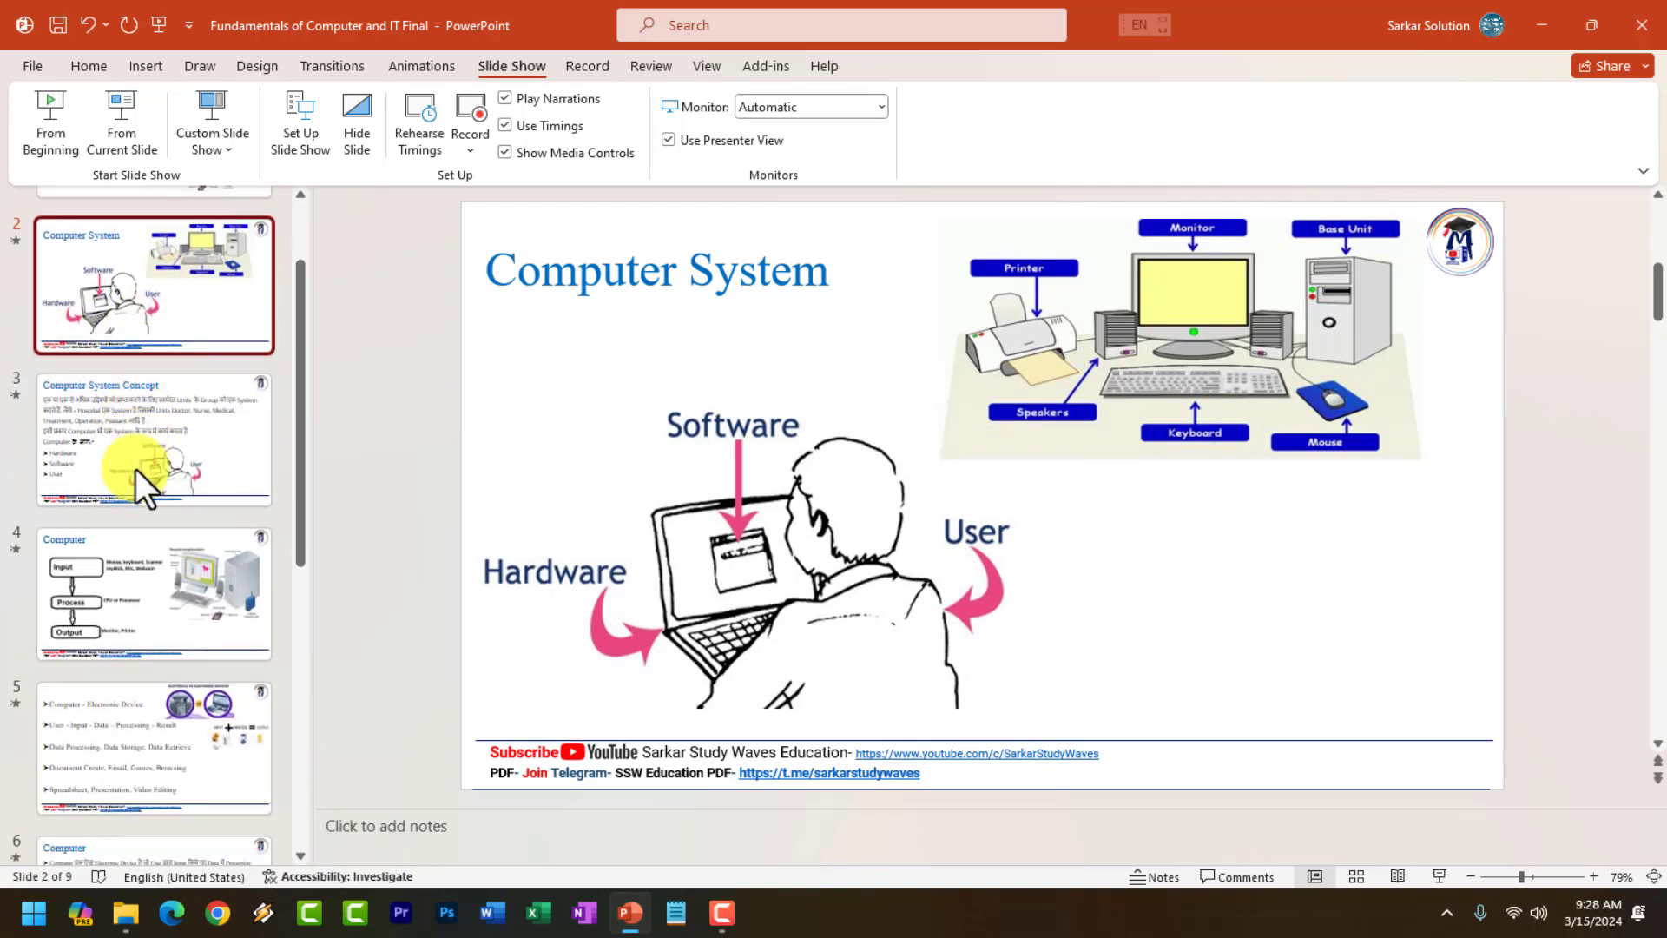
left_click(82, 503)
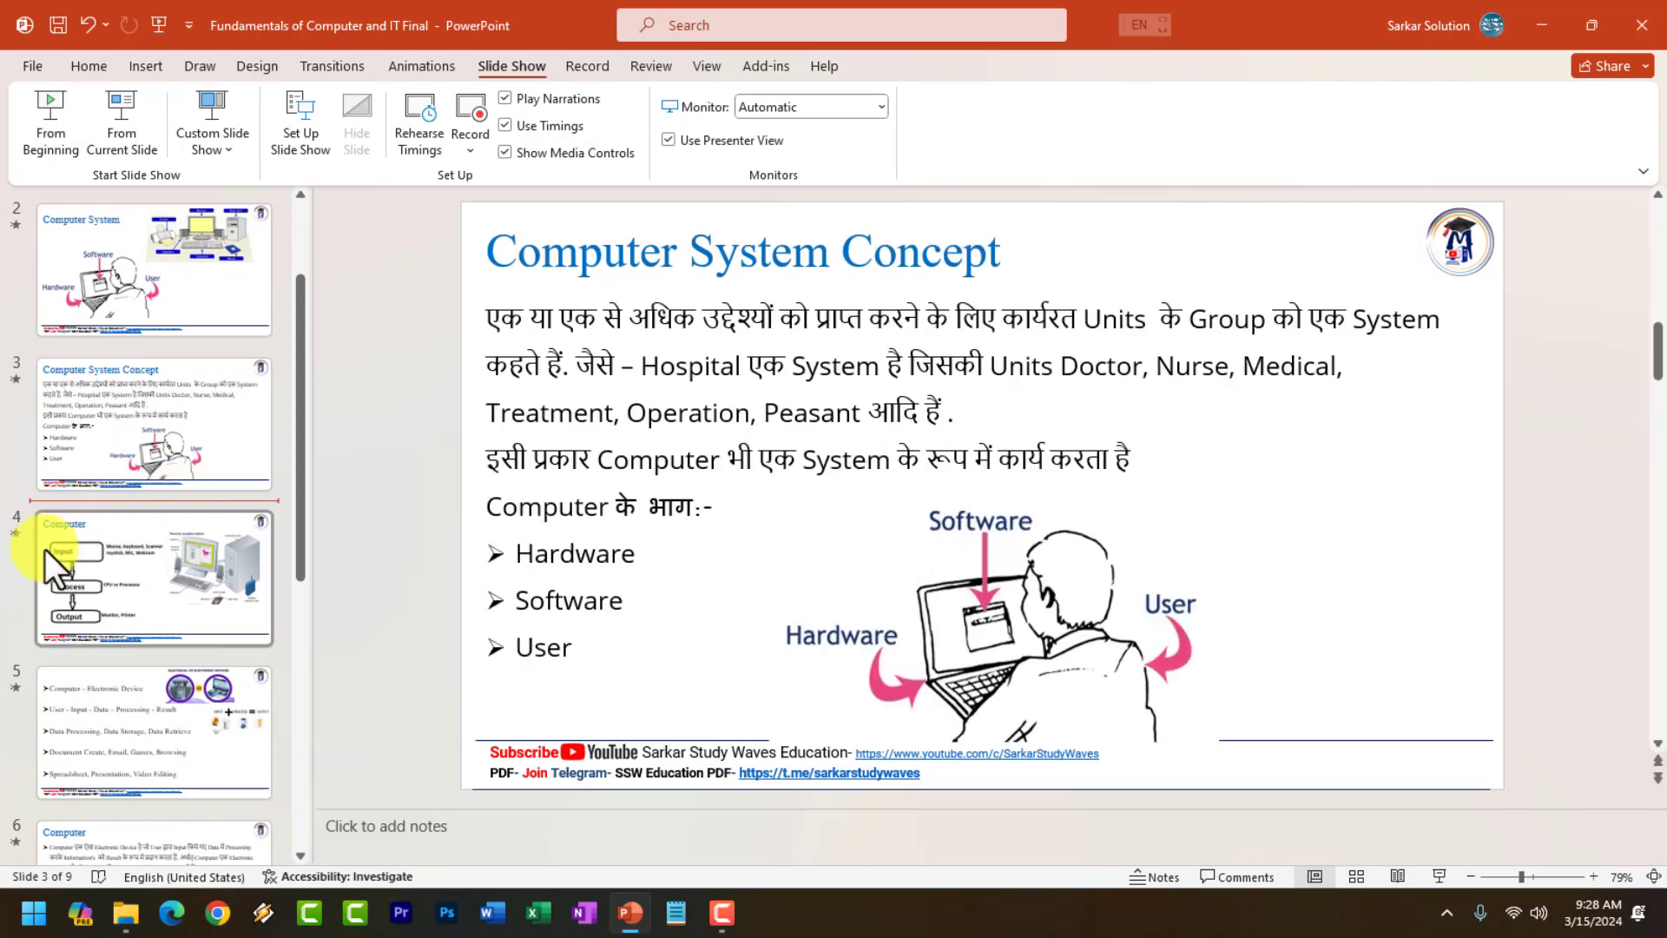
scroll(174, 278, "up", 3)
scroll(171, 294, "down", 3)
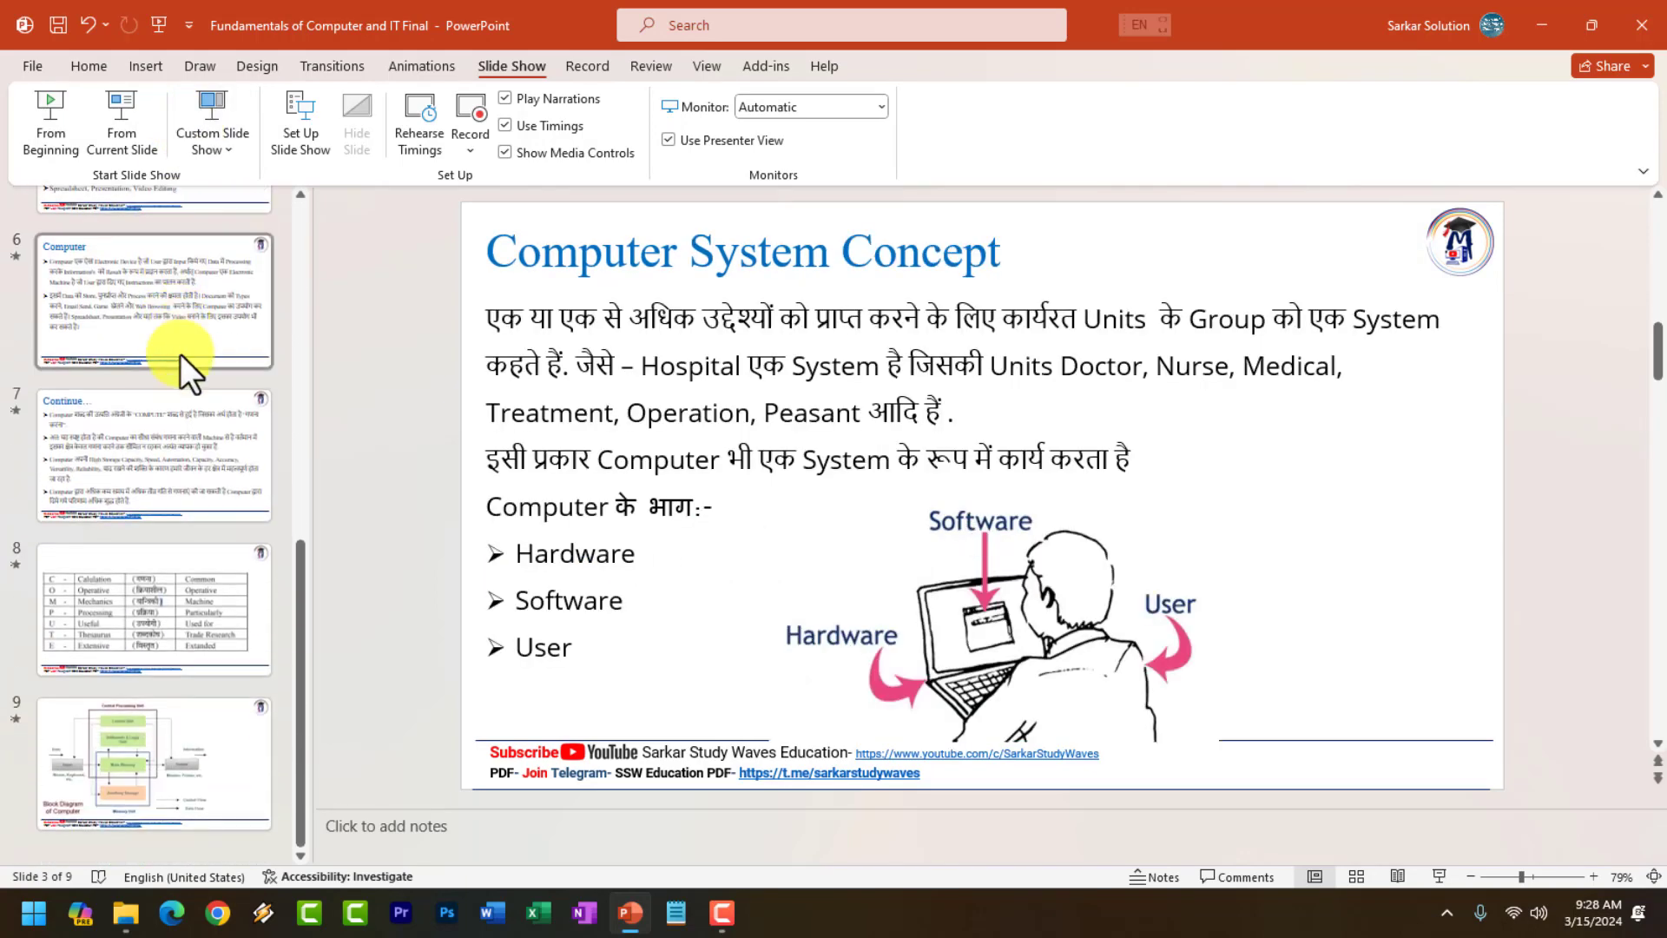
scroll(180, 353, "up", 2)
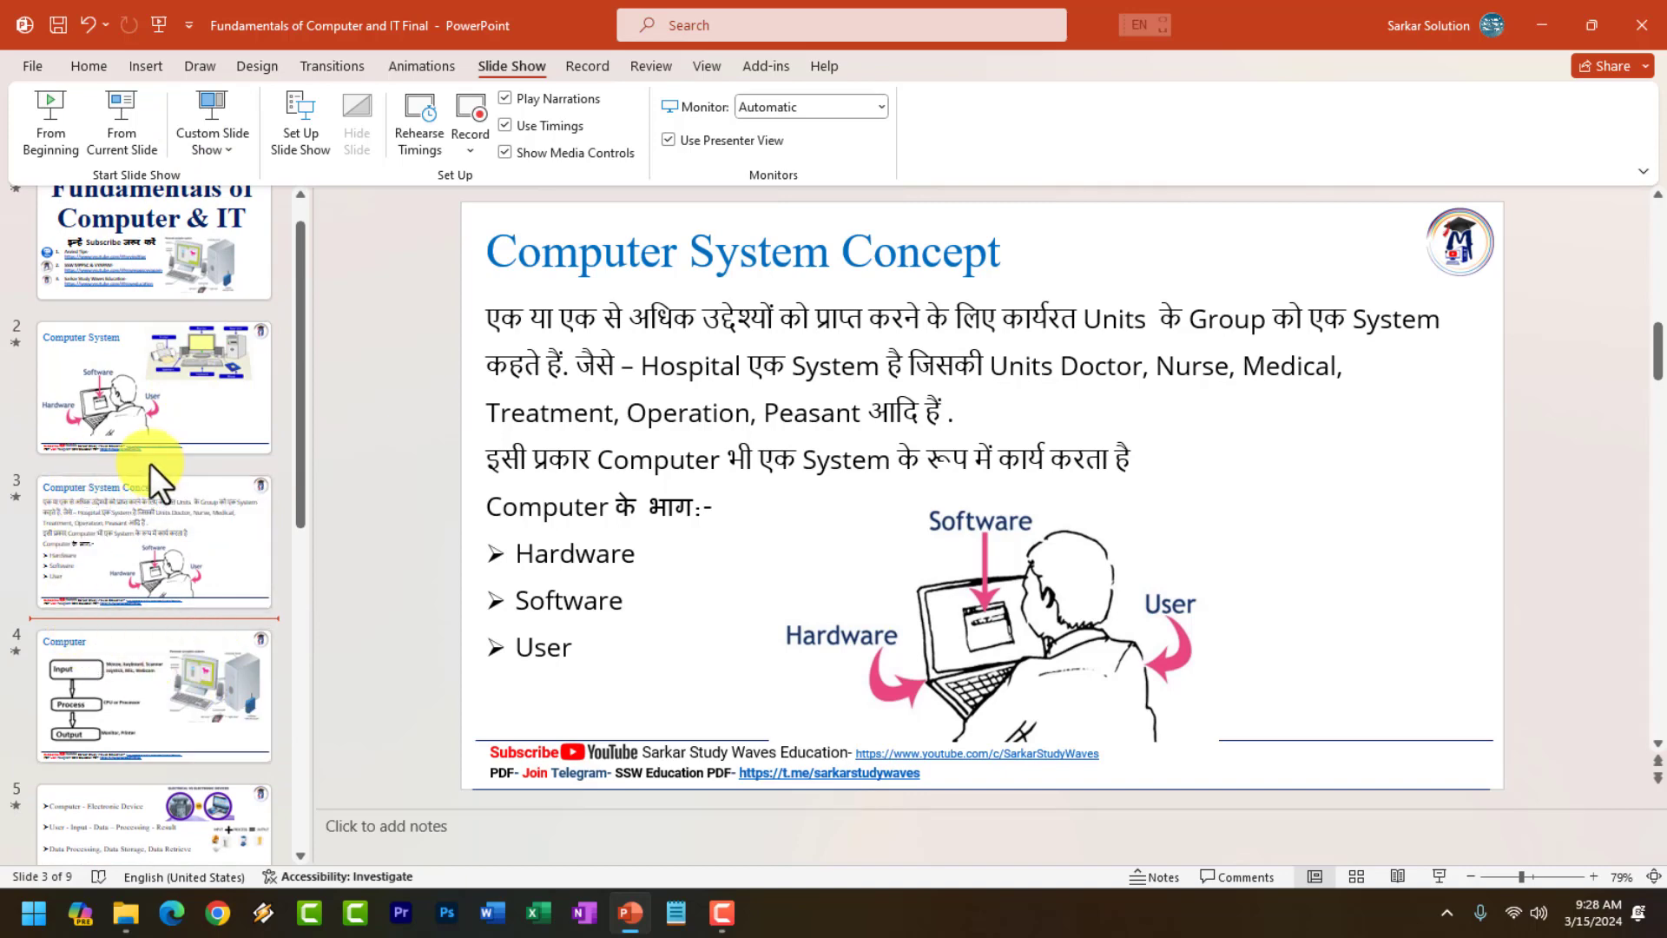
scroll(150, 464, "down", 2)
scroll(150, 465, "down", 1)
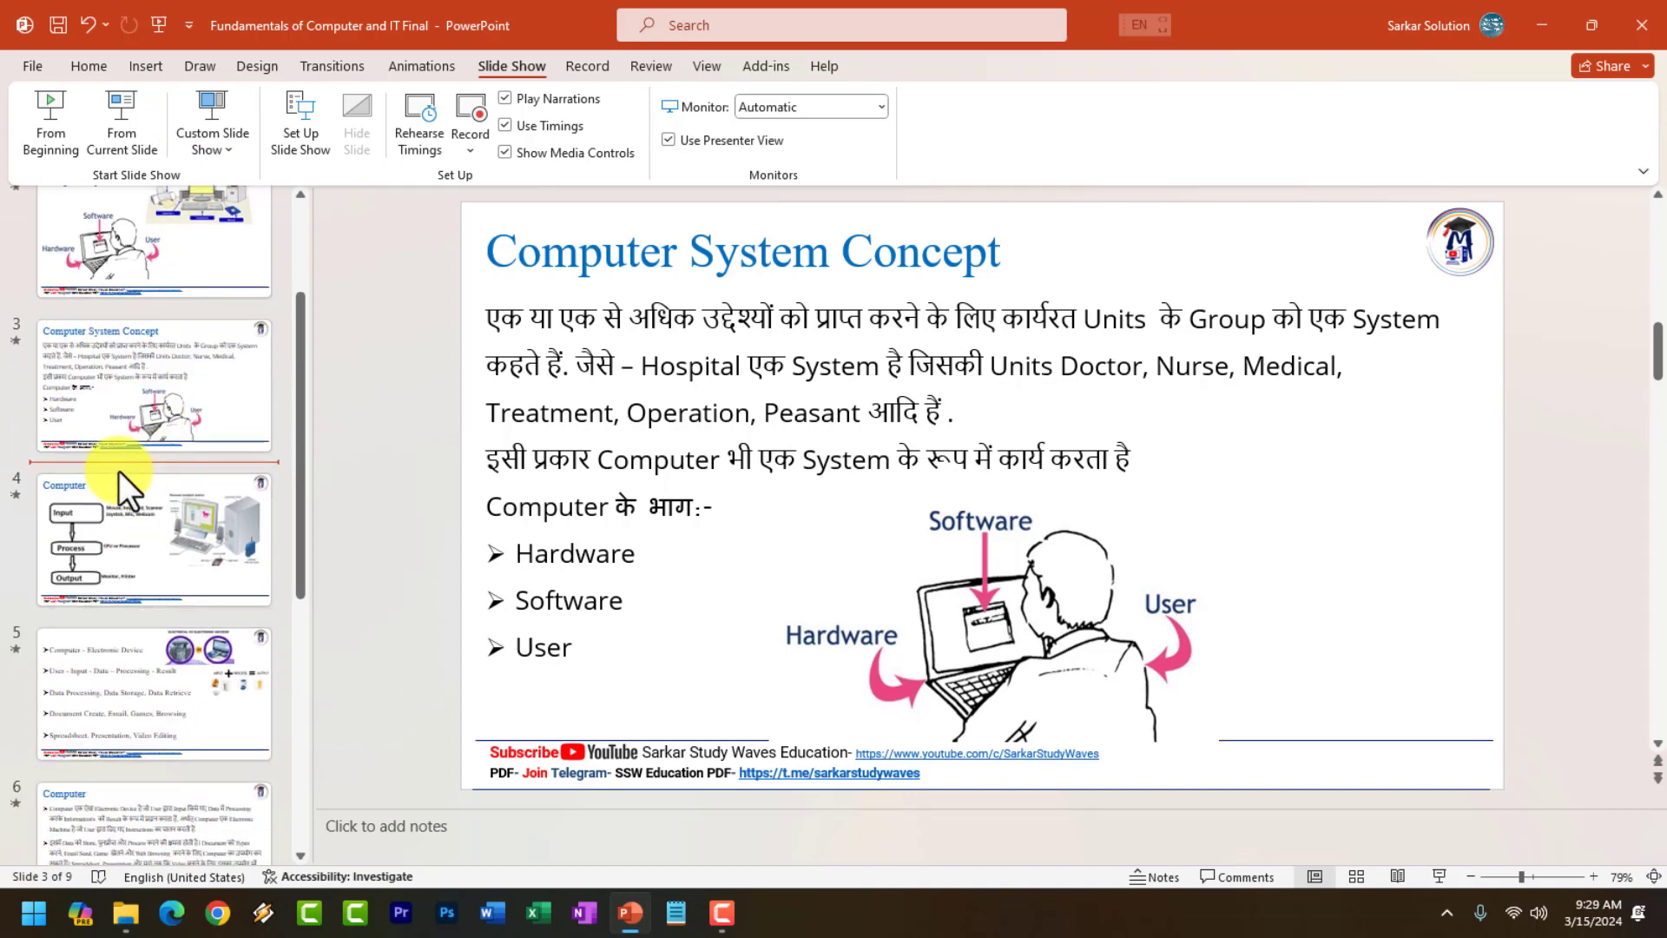
scroll(122, 466, "up", 4)
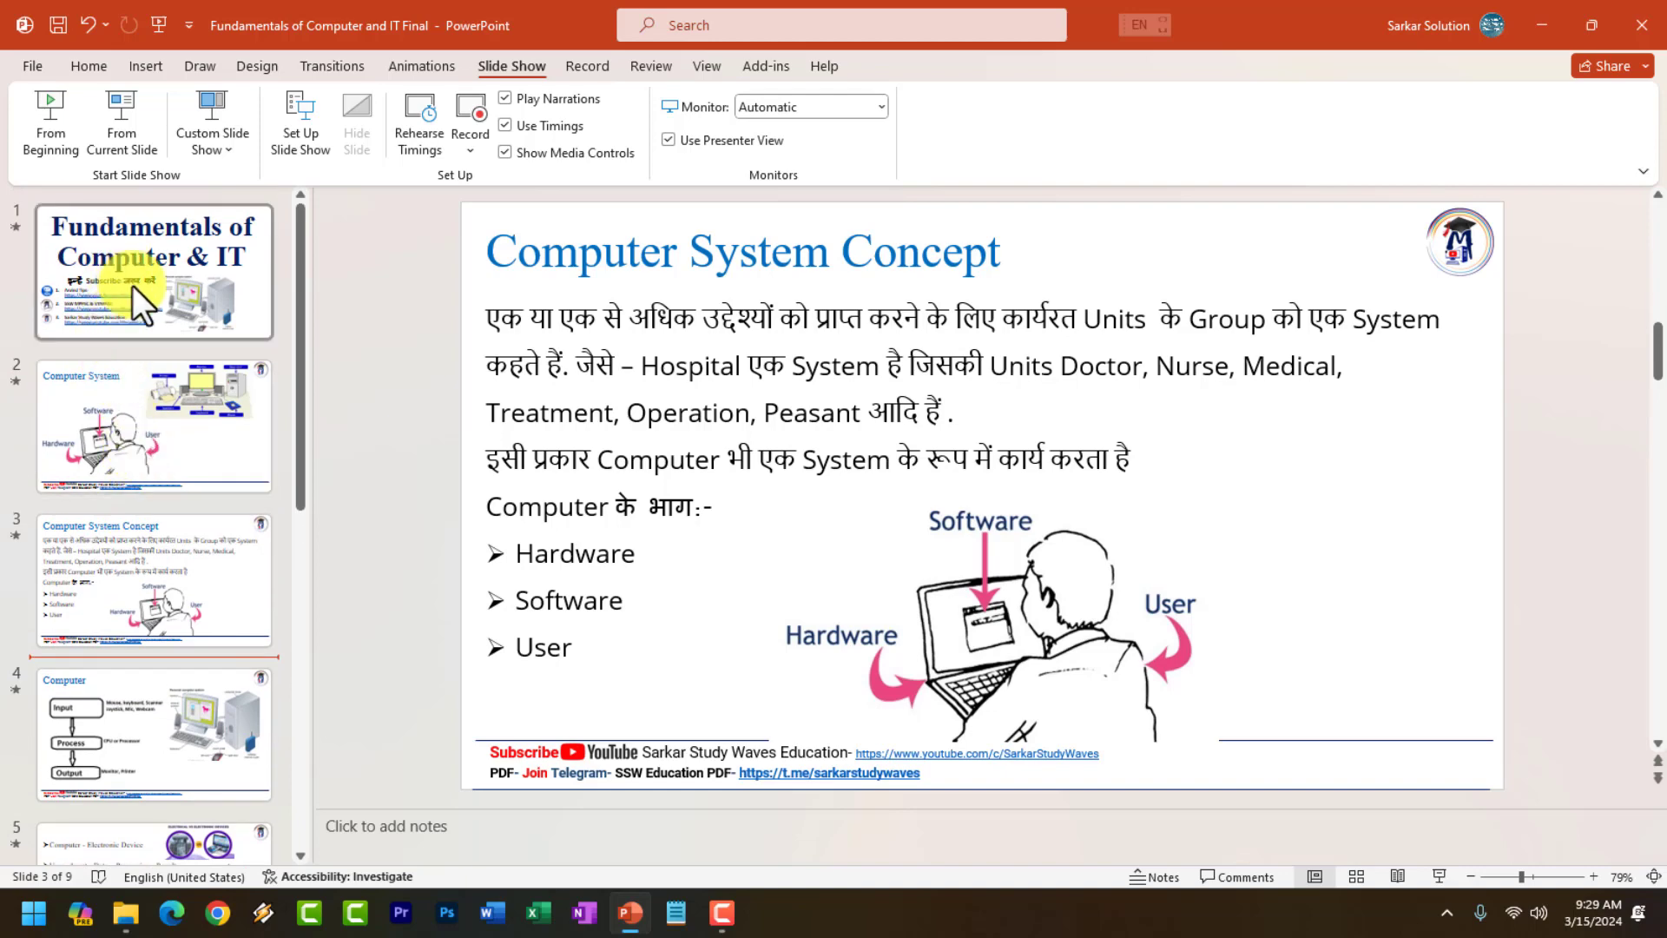
scroll(147, 330, "down", 1)
scroll(163, 367, "down", 3)
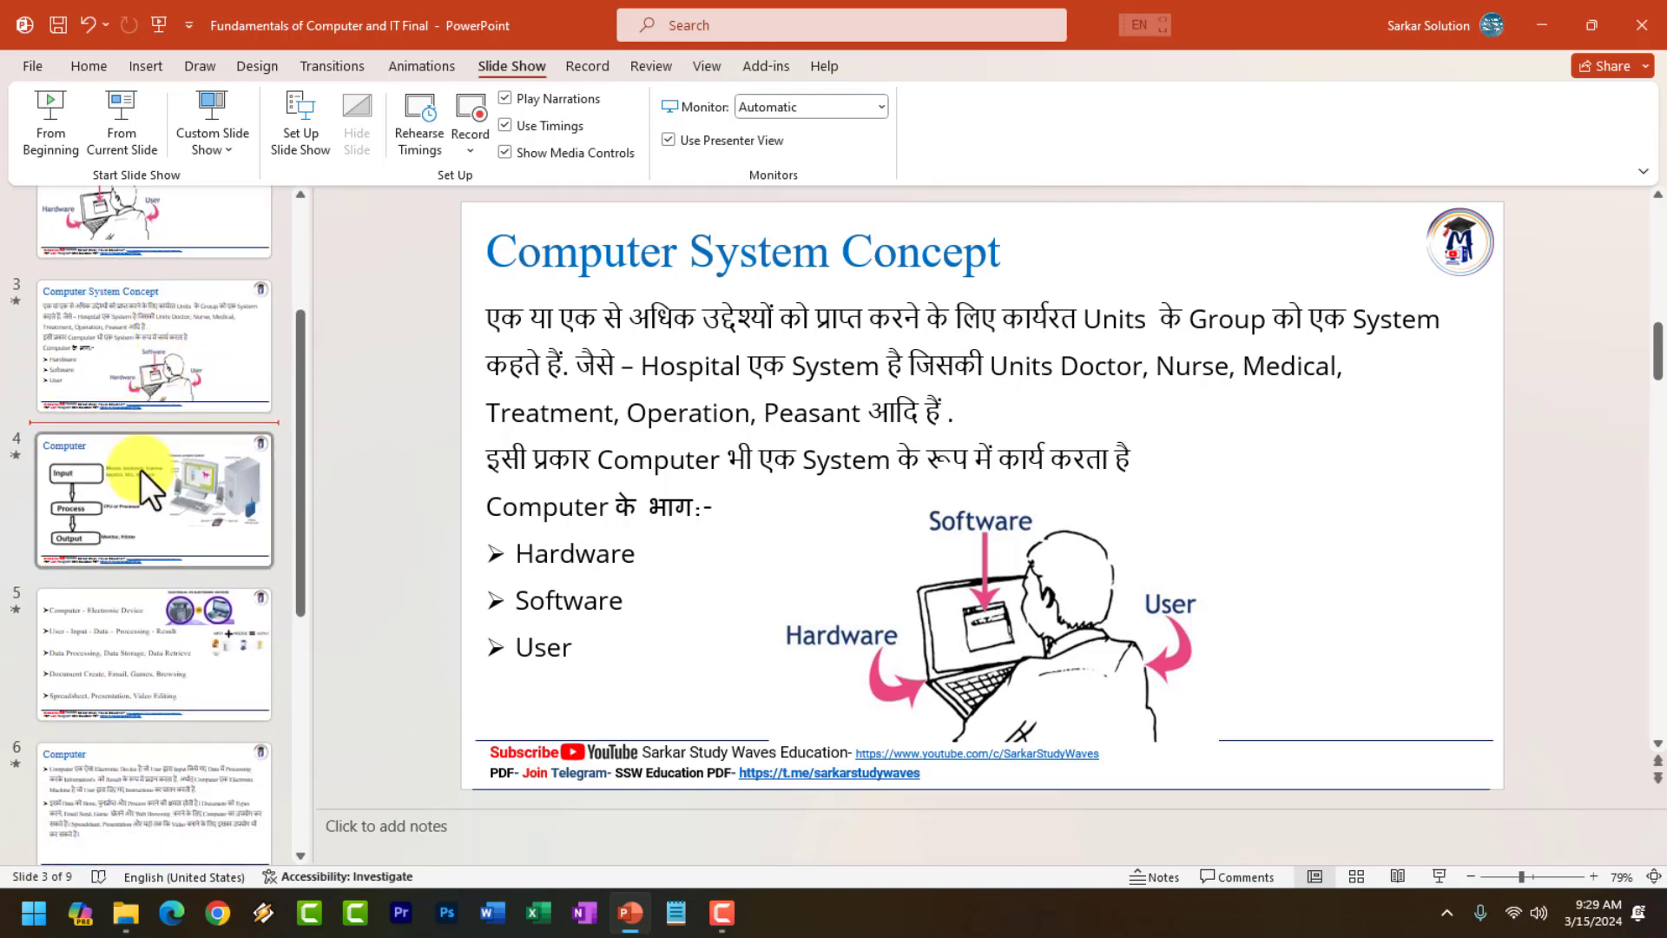
Add a section between slides 3 and 4 and rename it 'Second'.
right_click(63, 424)
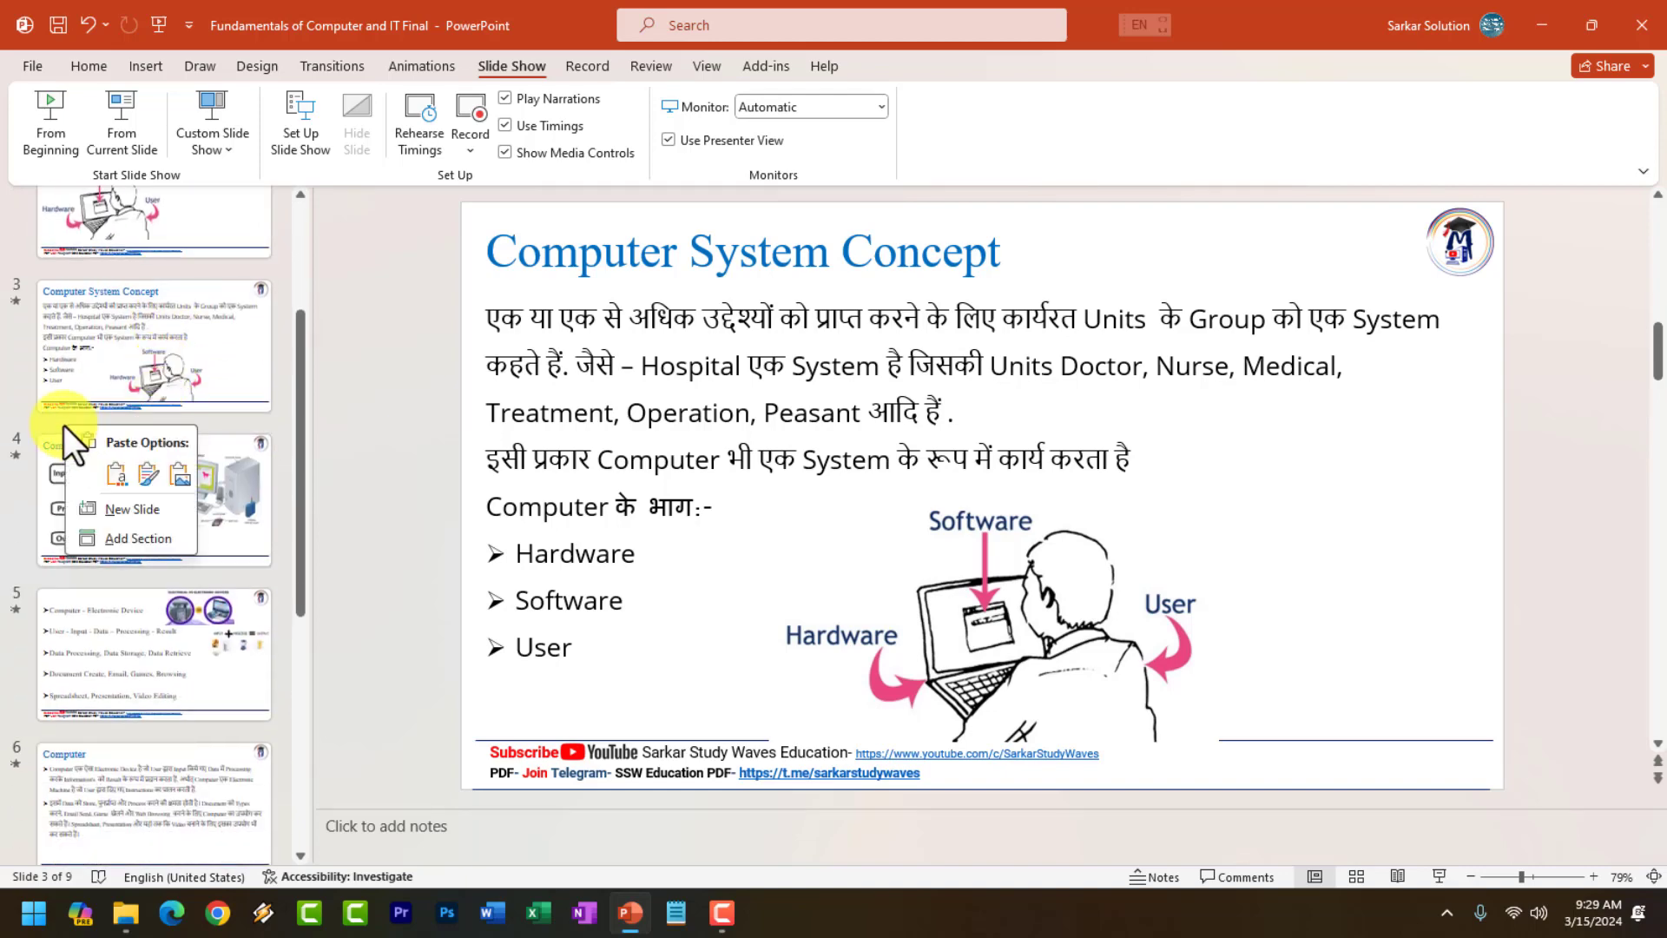
left_click(146, 542)
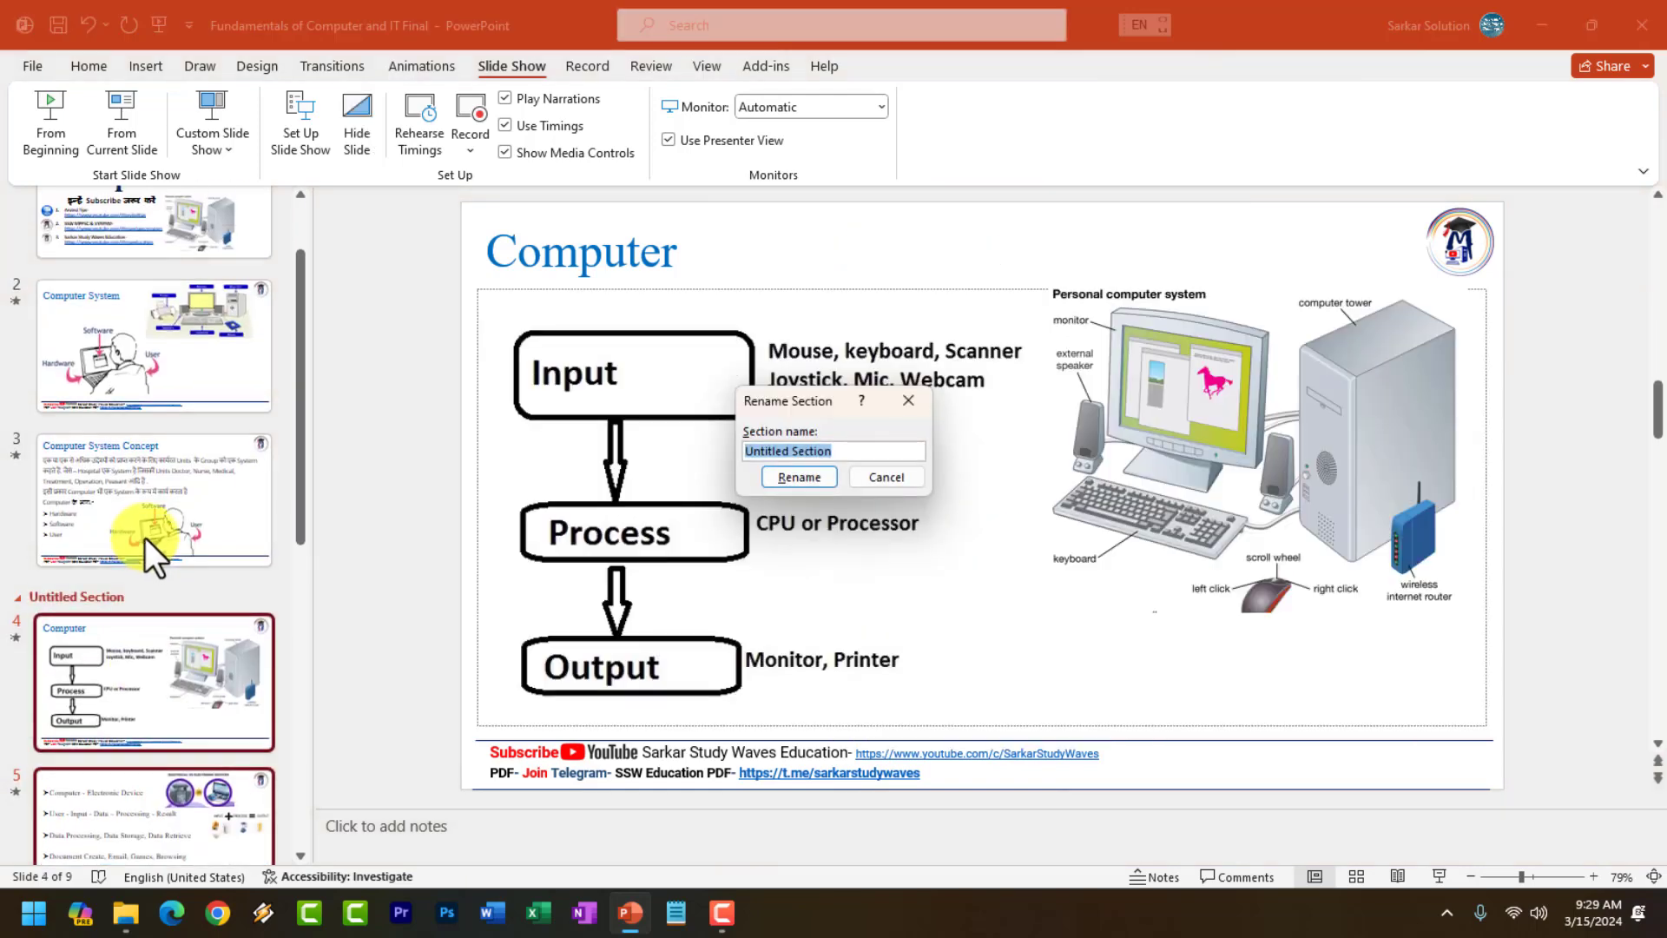
left_click_drag(778, 410, 741, 358)
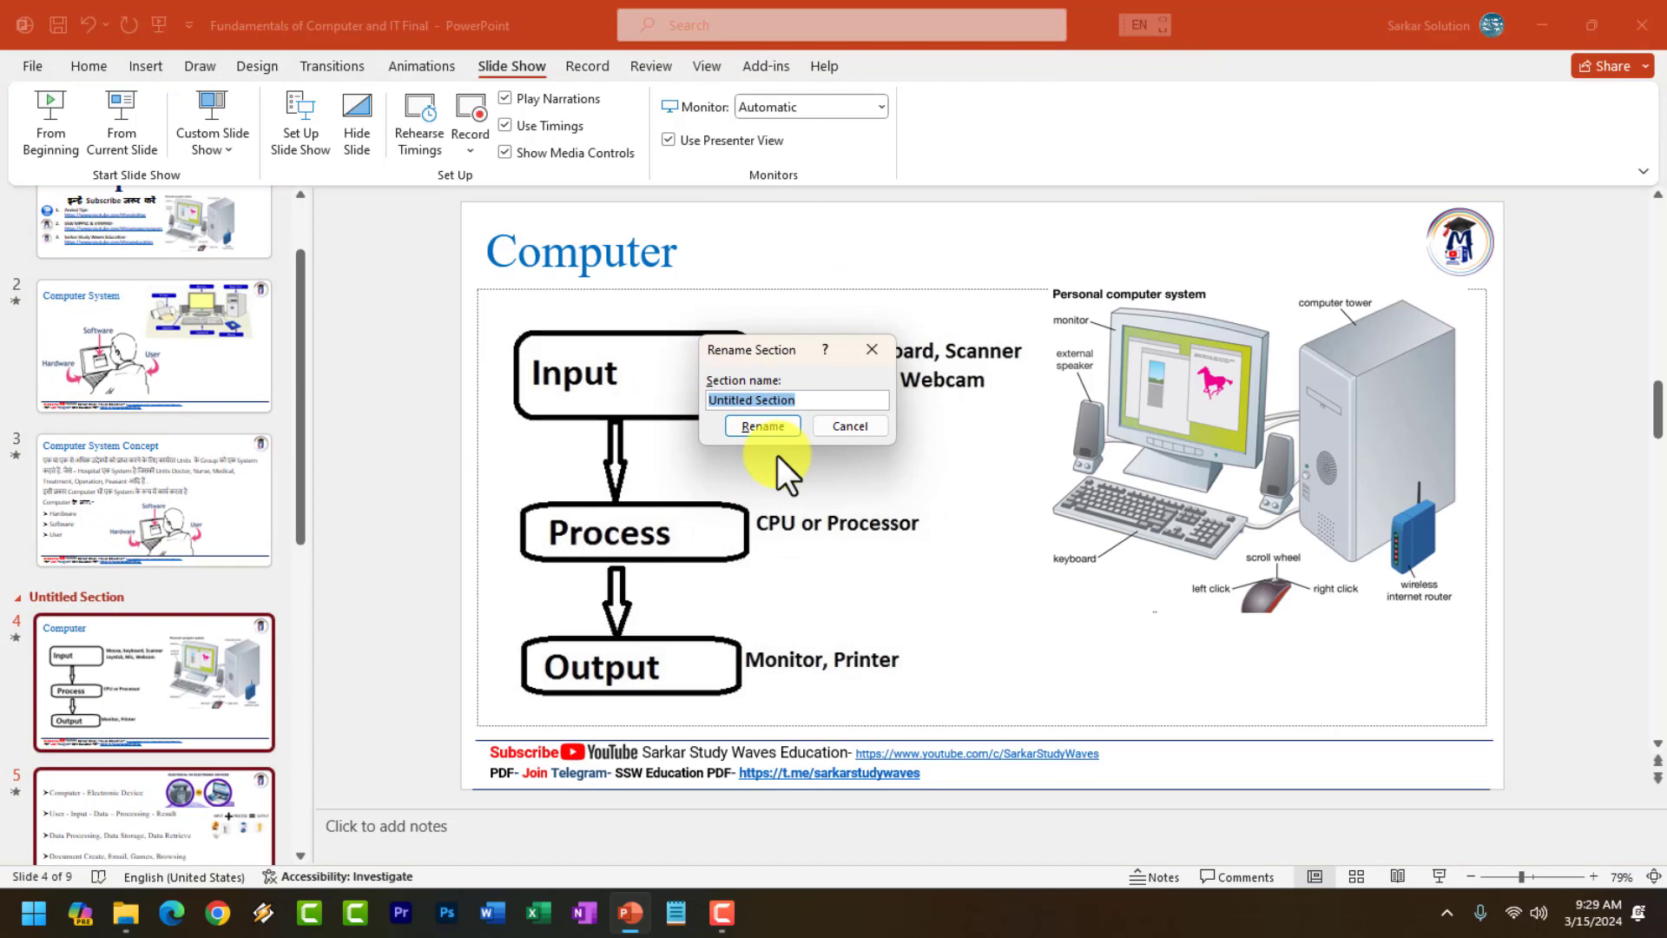
type("Second")
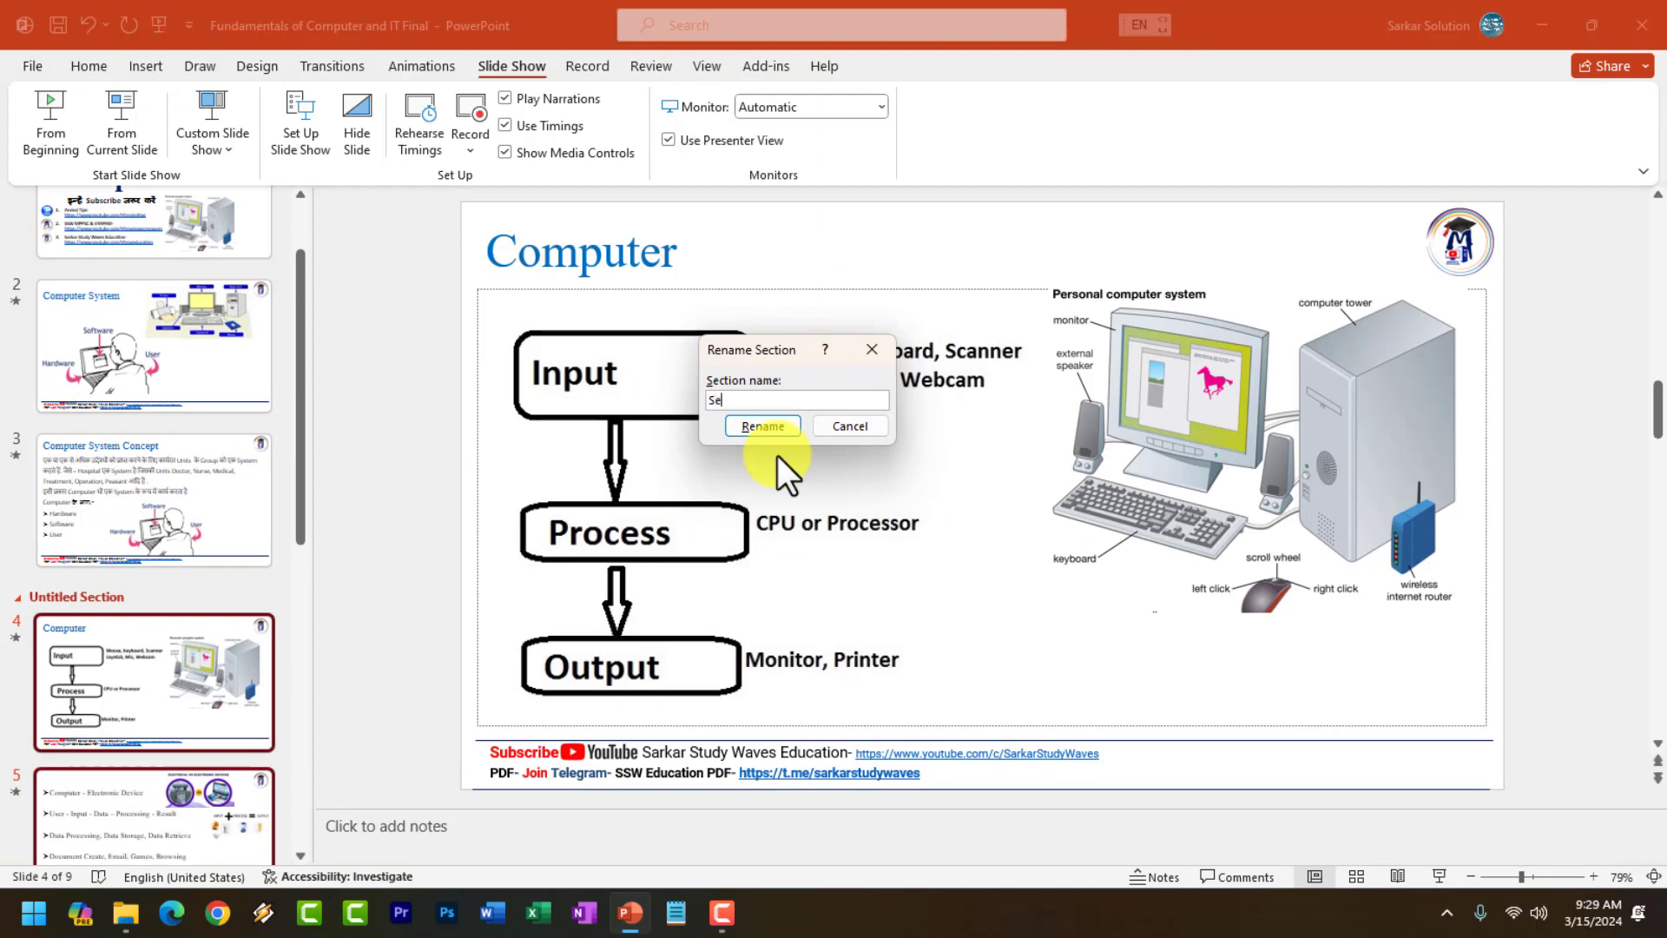
left_click(773, 417)
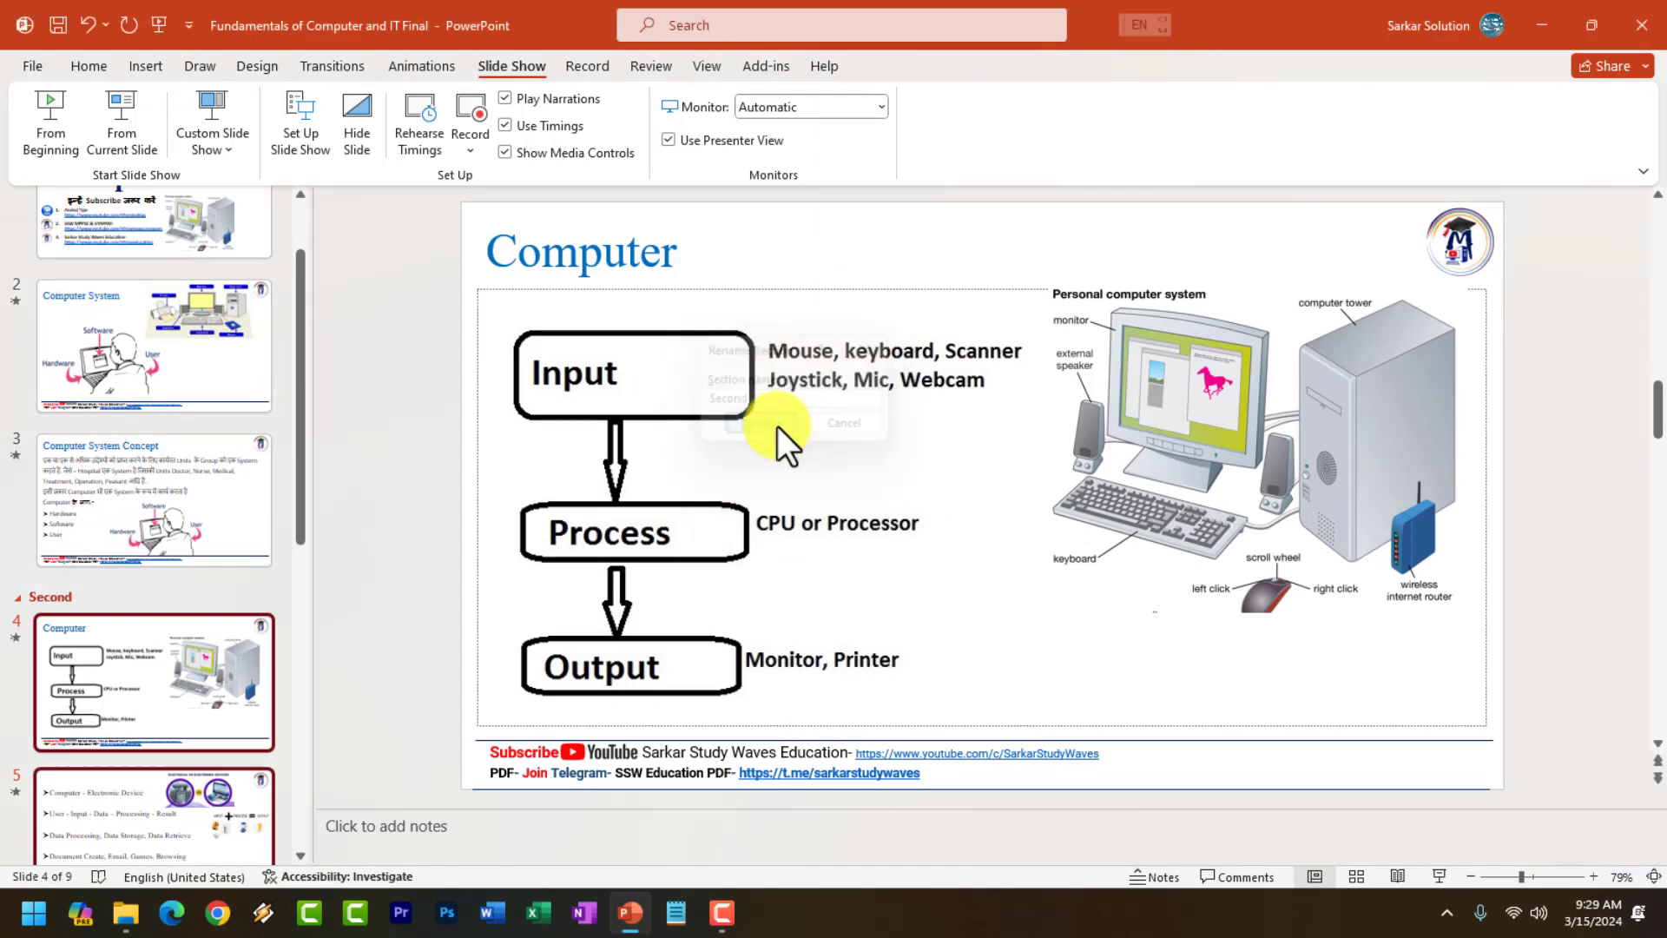
left_click(288, 380)
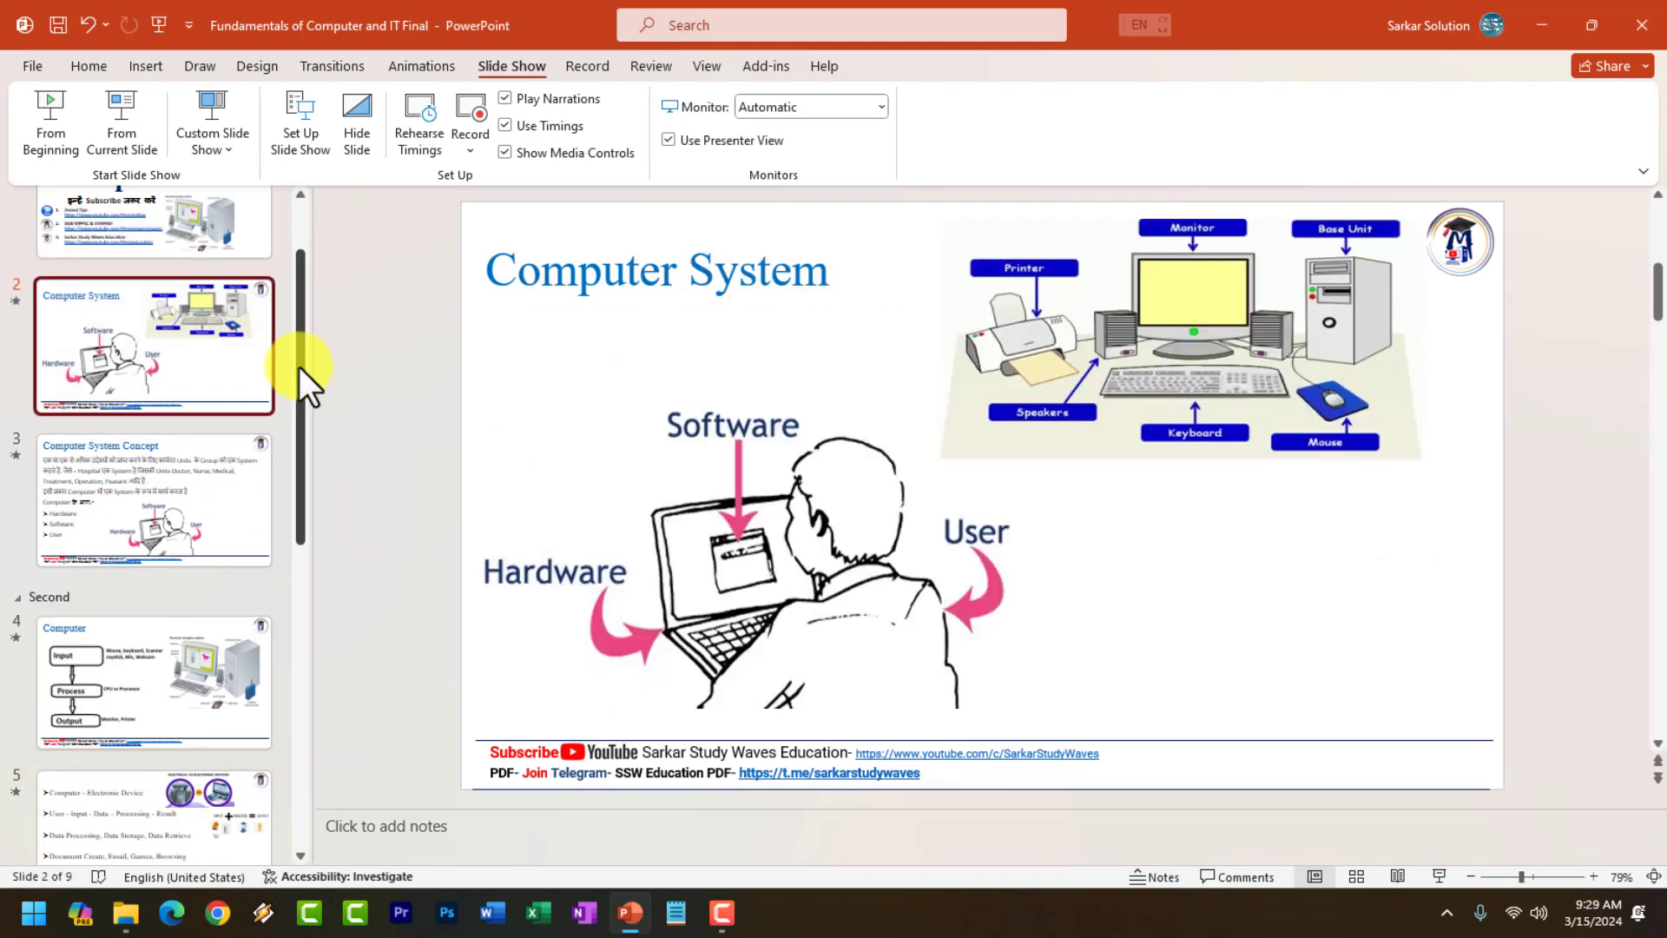
Collapse and re-expand the Default Section and Second section, then view slide 4.
left_click_drag(298, 366, 297, 248)
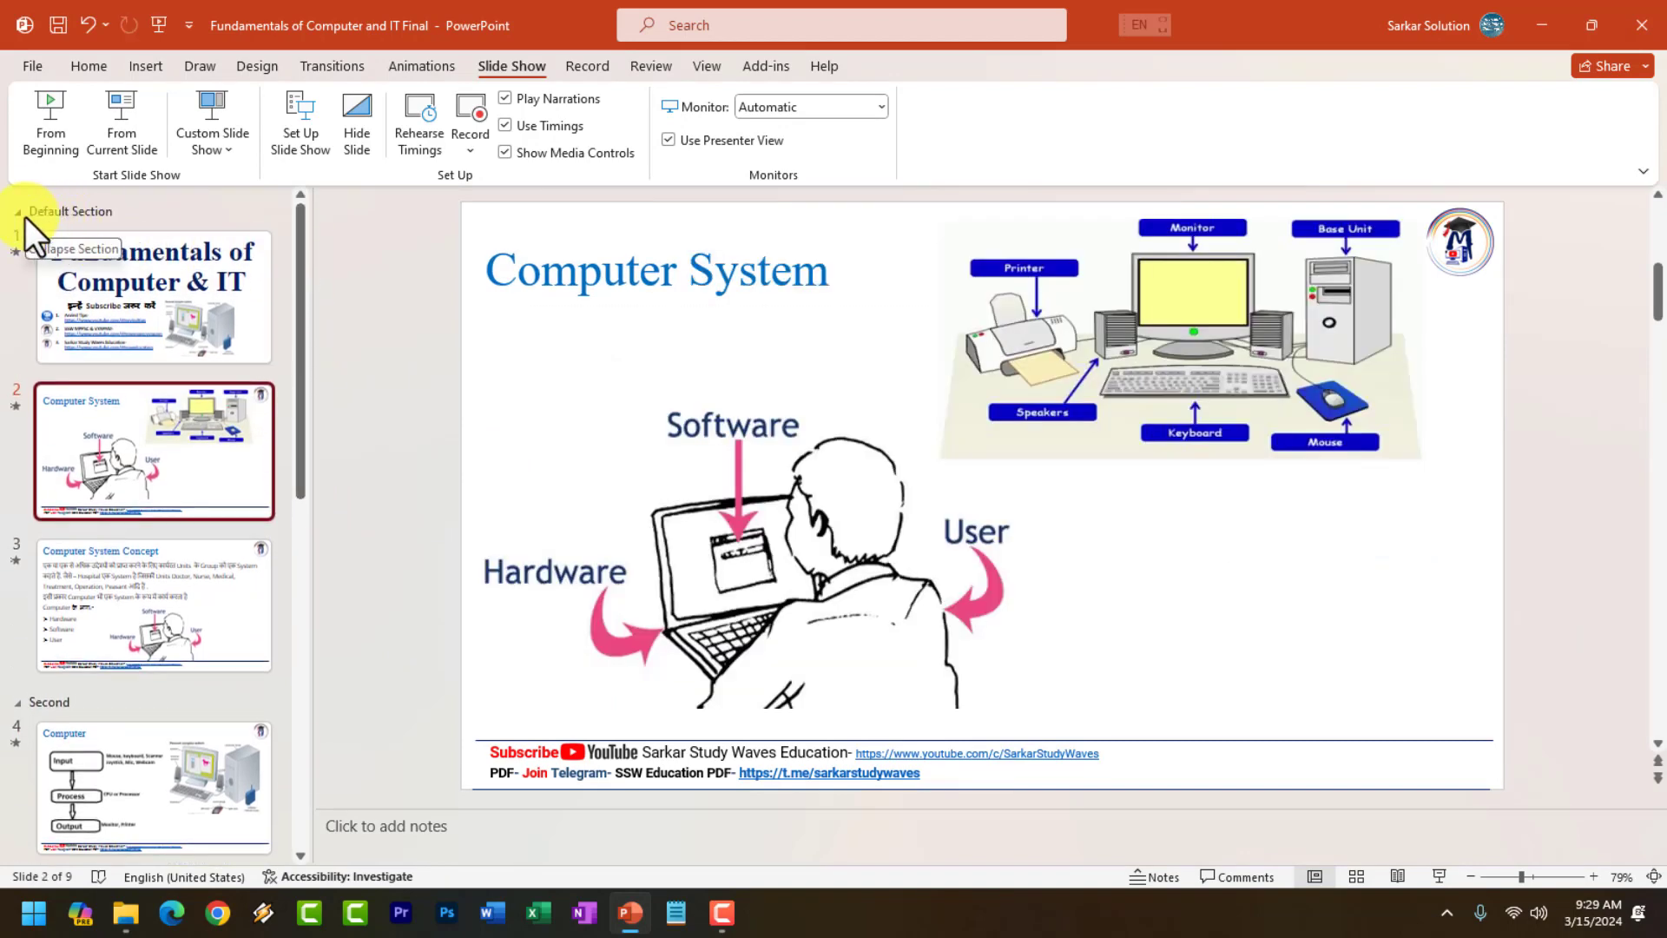
left_click(19, 214)
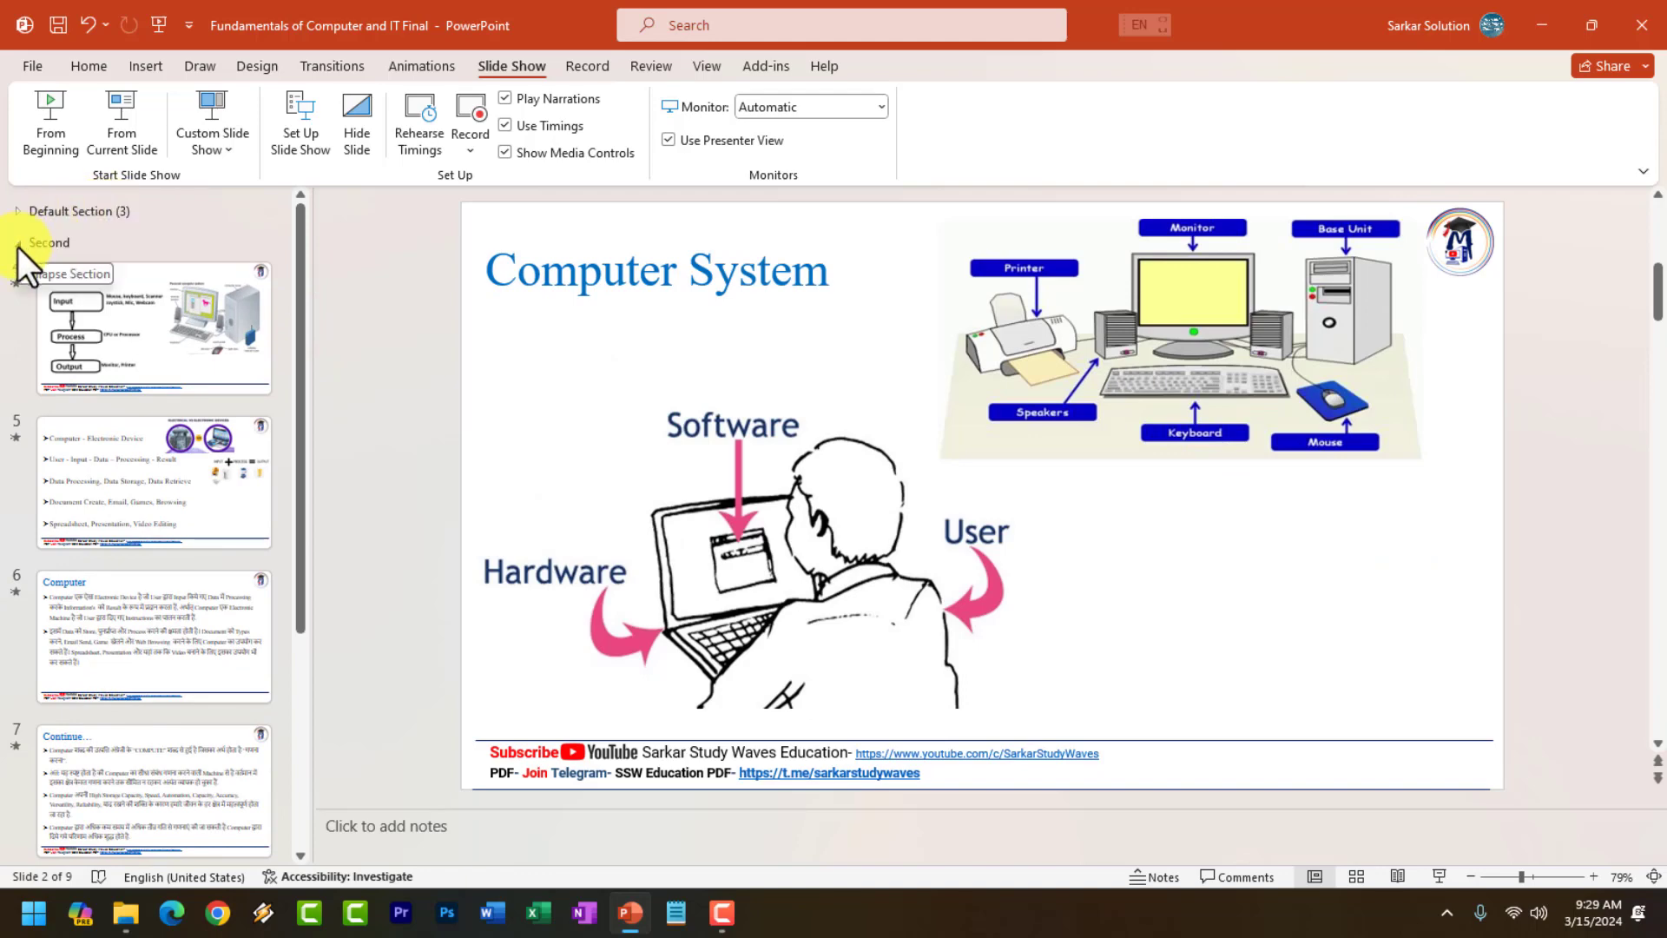
left_click(17, 244)
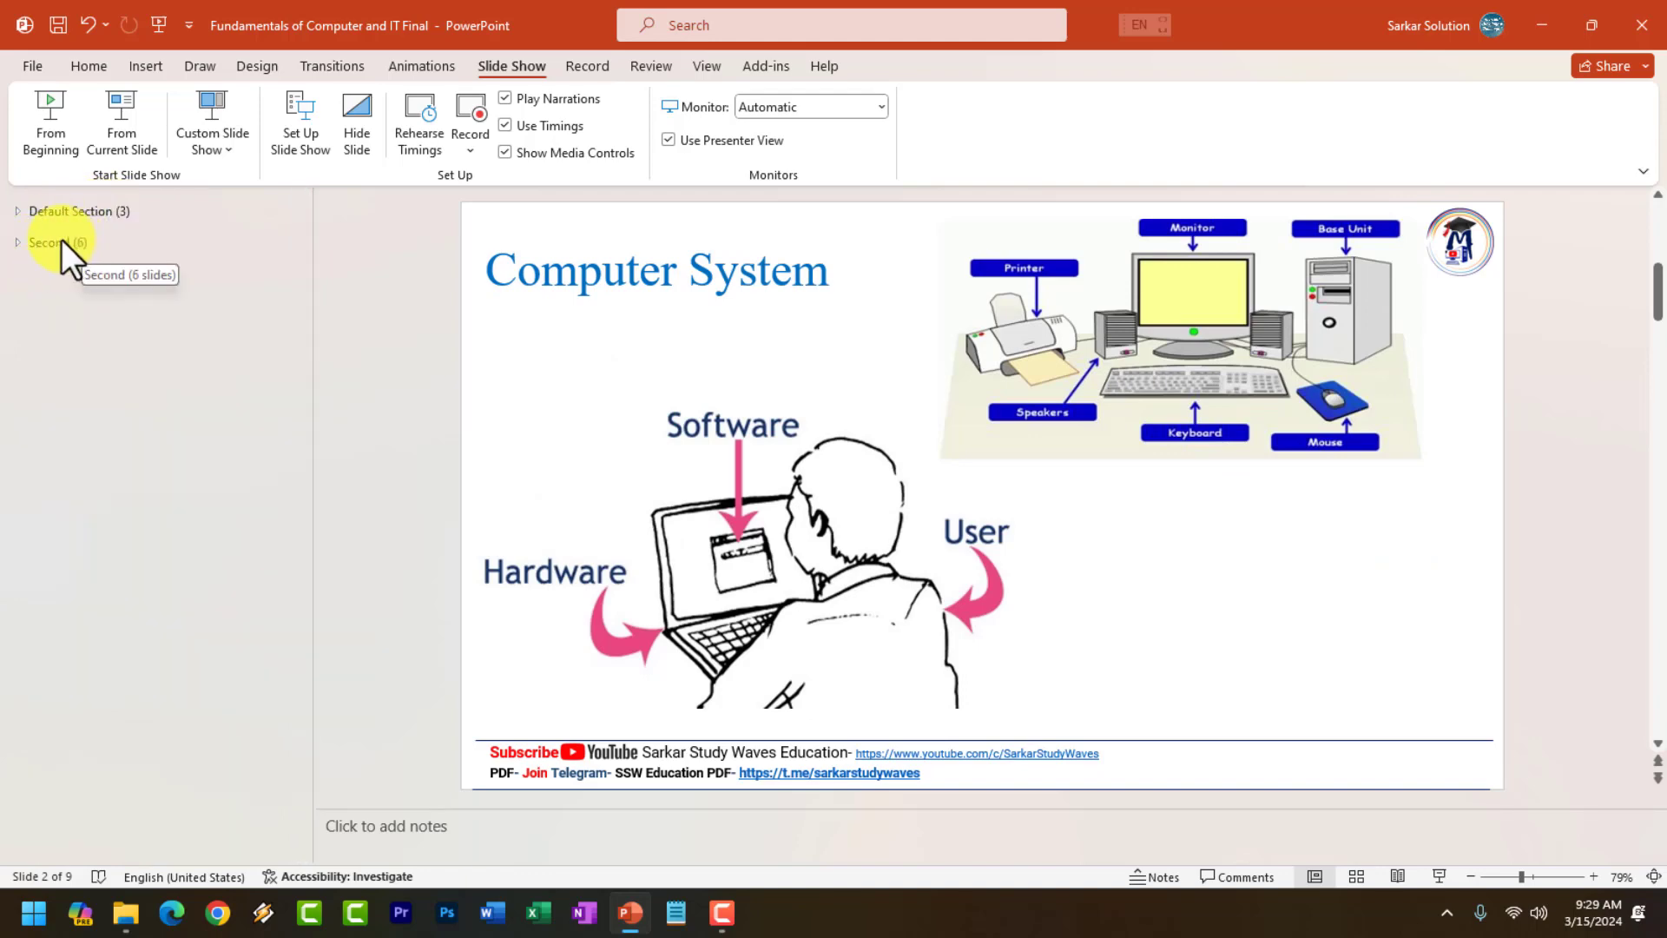
left_click(65, 247)
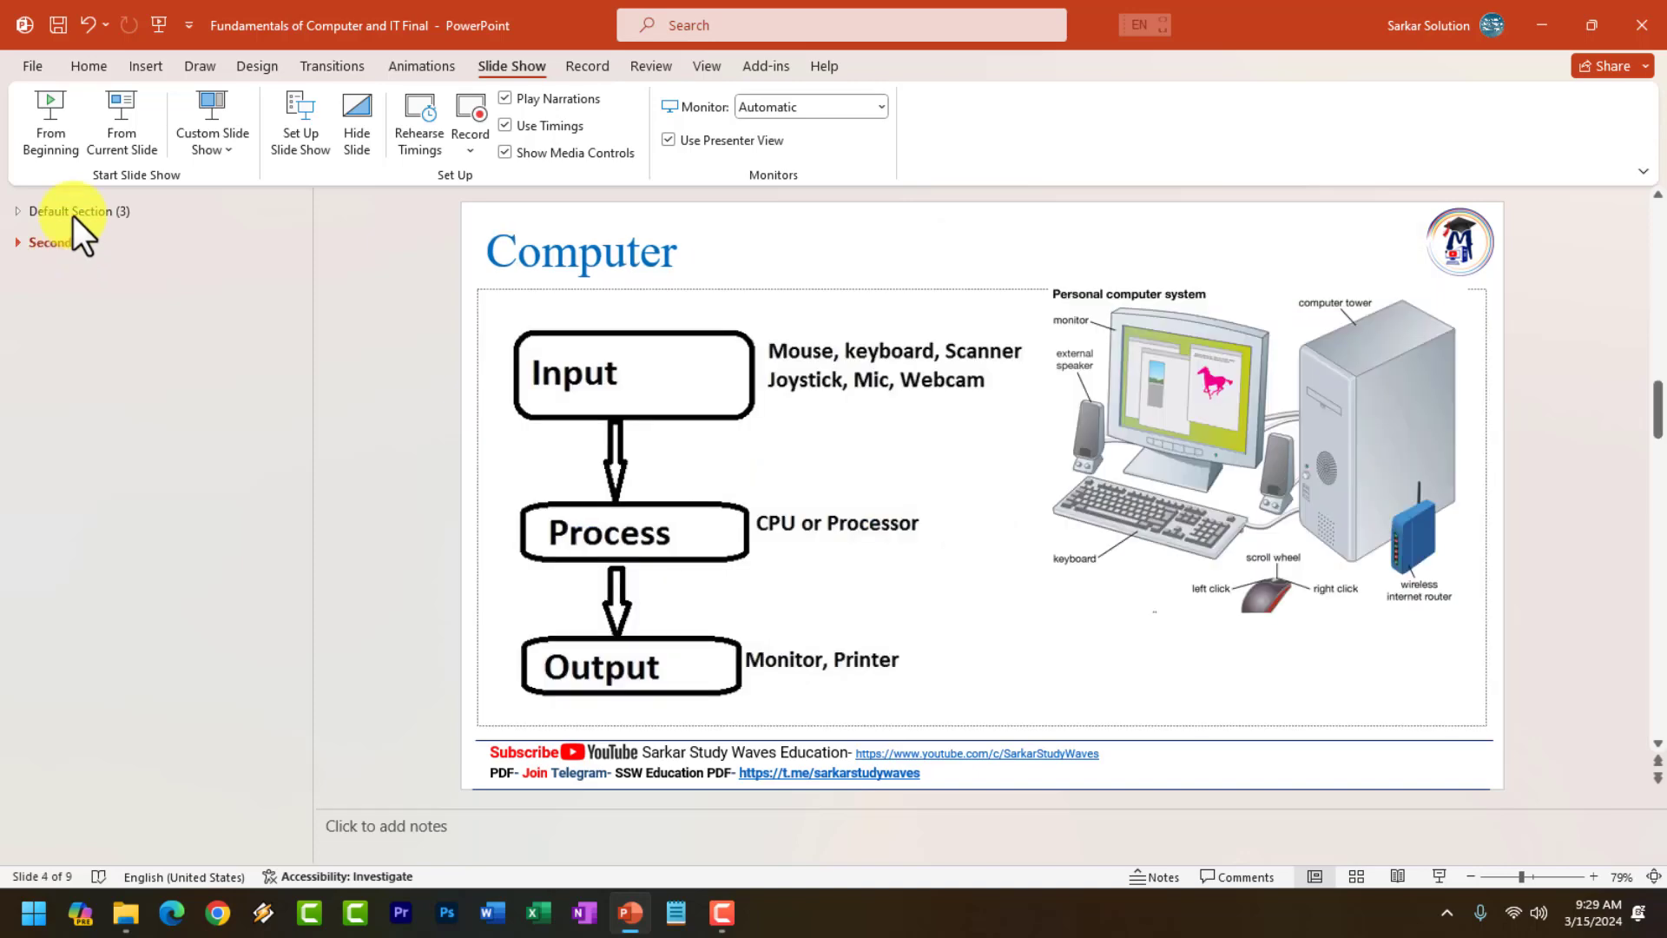
left_click(73, 215)
left_click(69, 239)
left_click(72, 208)
left_click(66, 243)
left_click(21, 244)
left_click(20, 212)
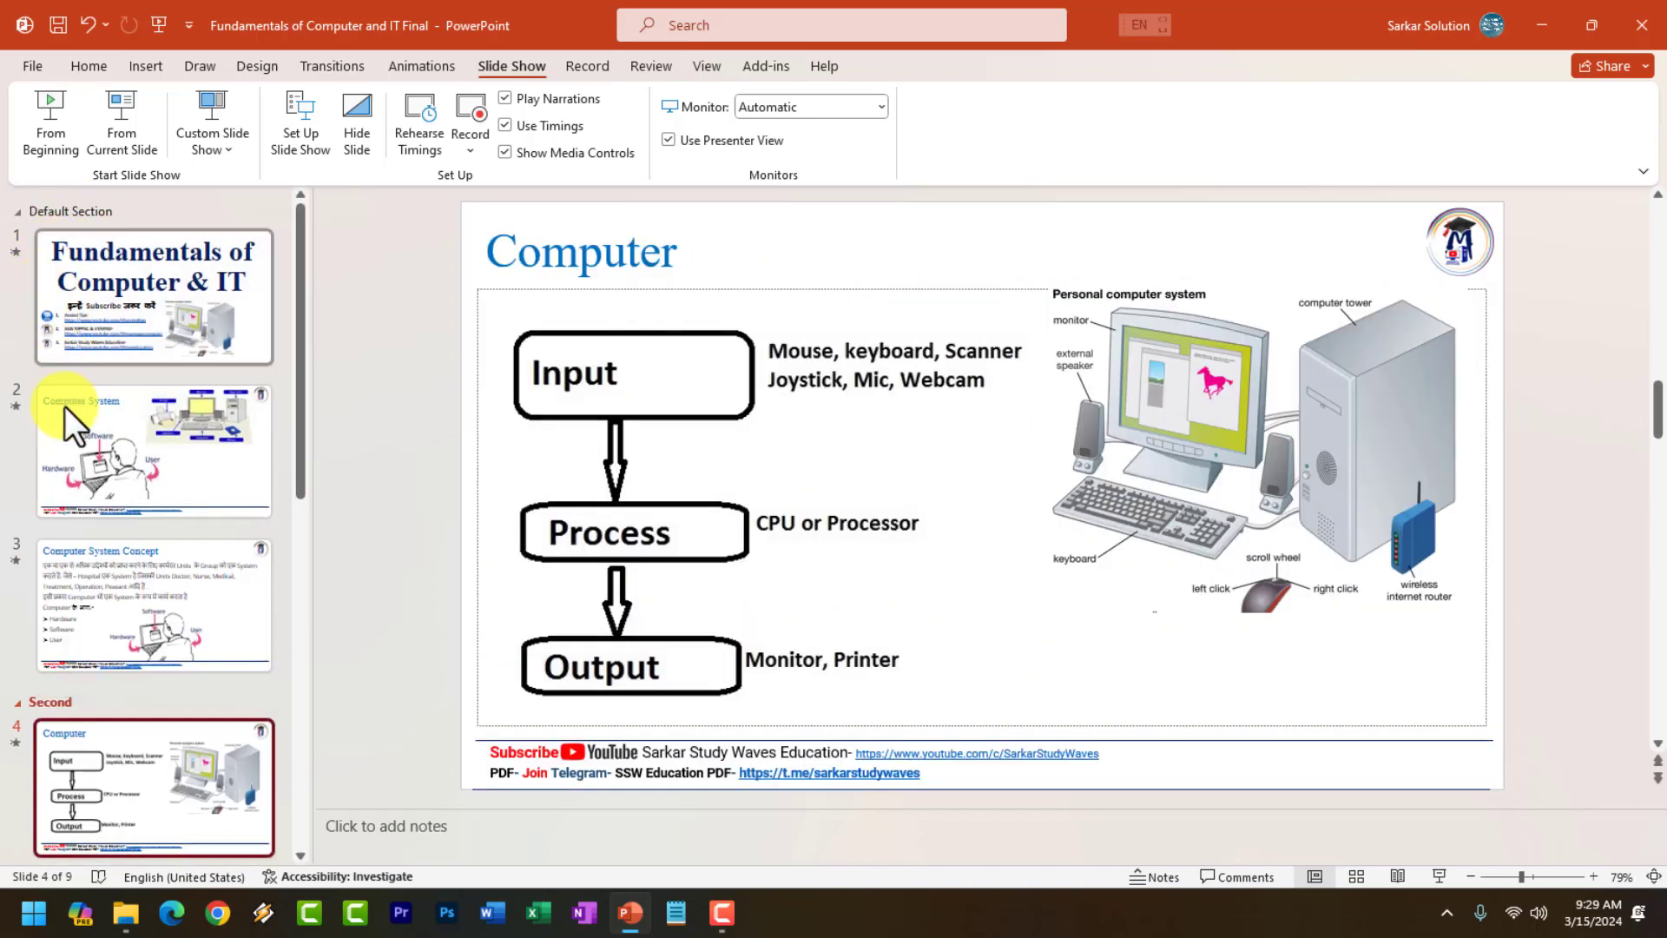
scroll(118, 484, "down", 5)
scroll(184, 632, "up", 5)
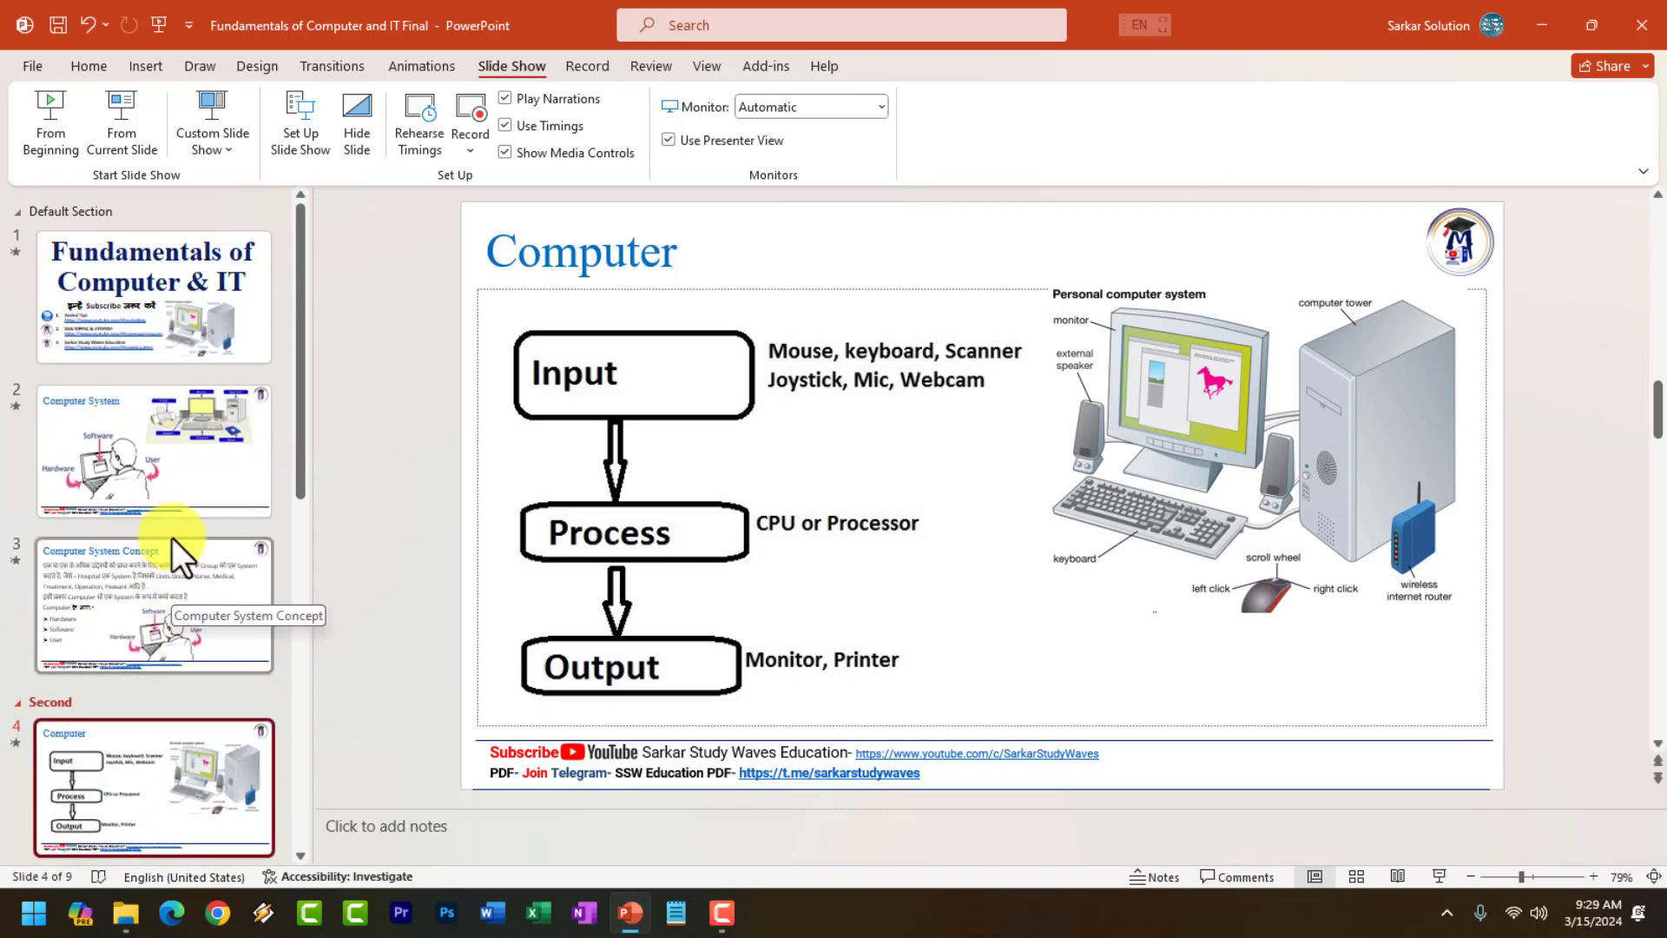
Collapse all sections from the Second section's menu, then expand Second again.
left_click(20, 213)
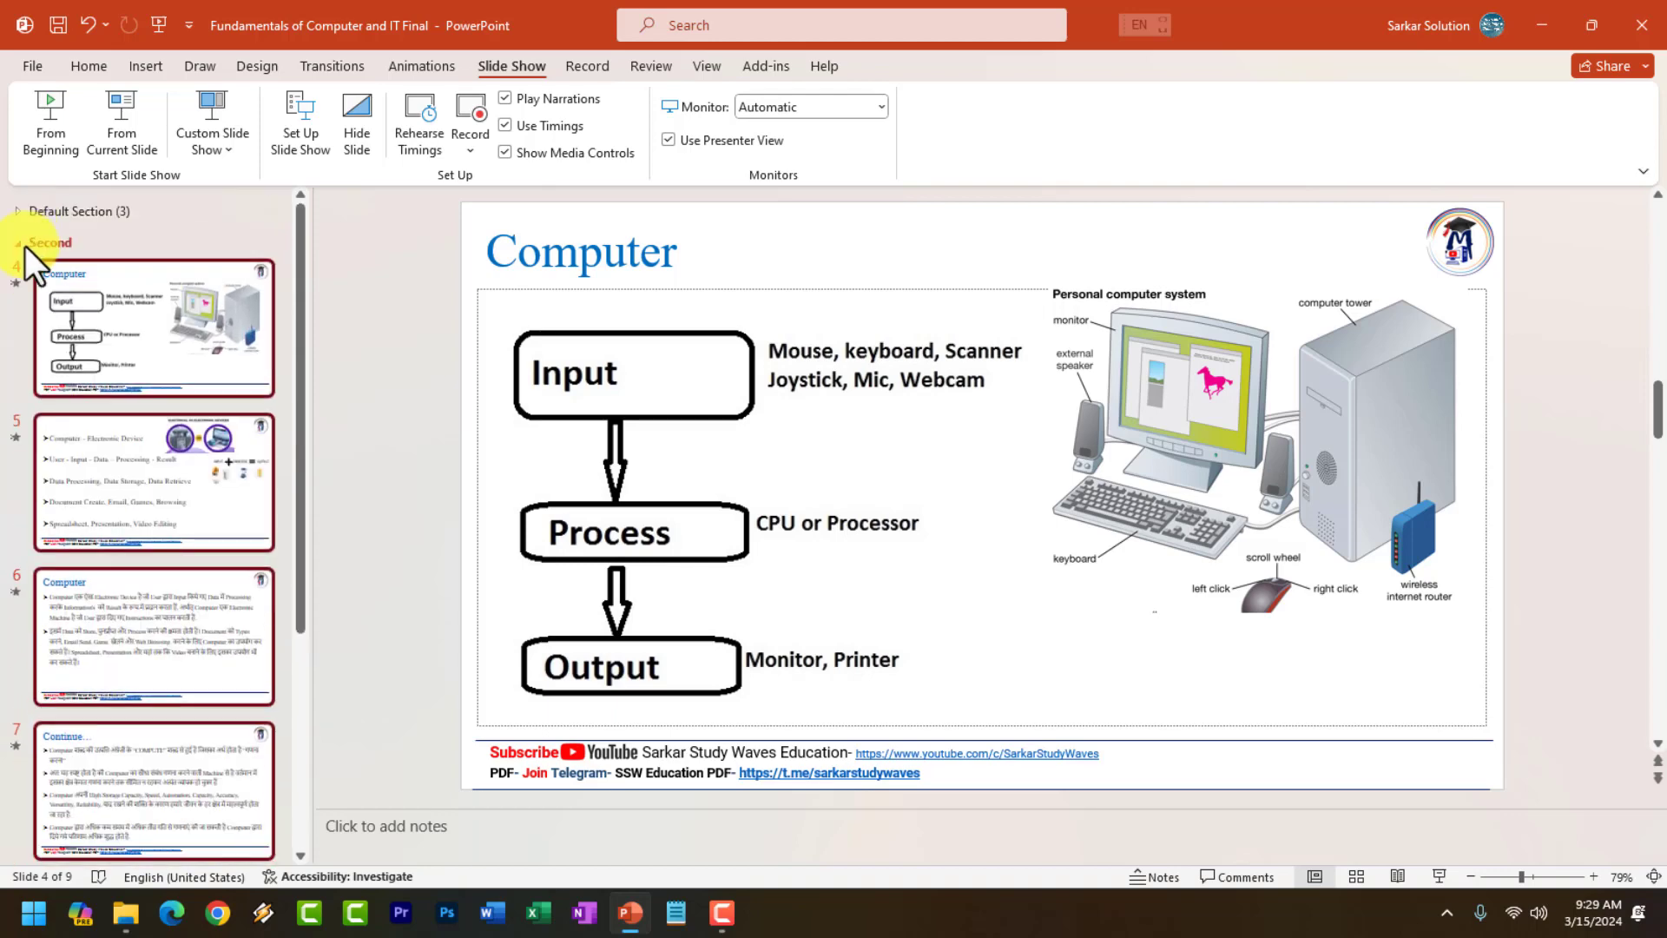
left_click(25, 246)
right_click(48, 250)
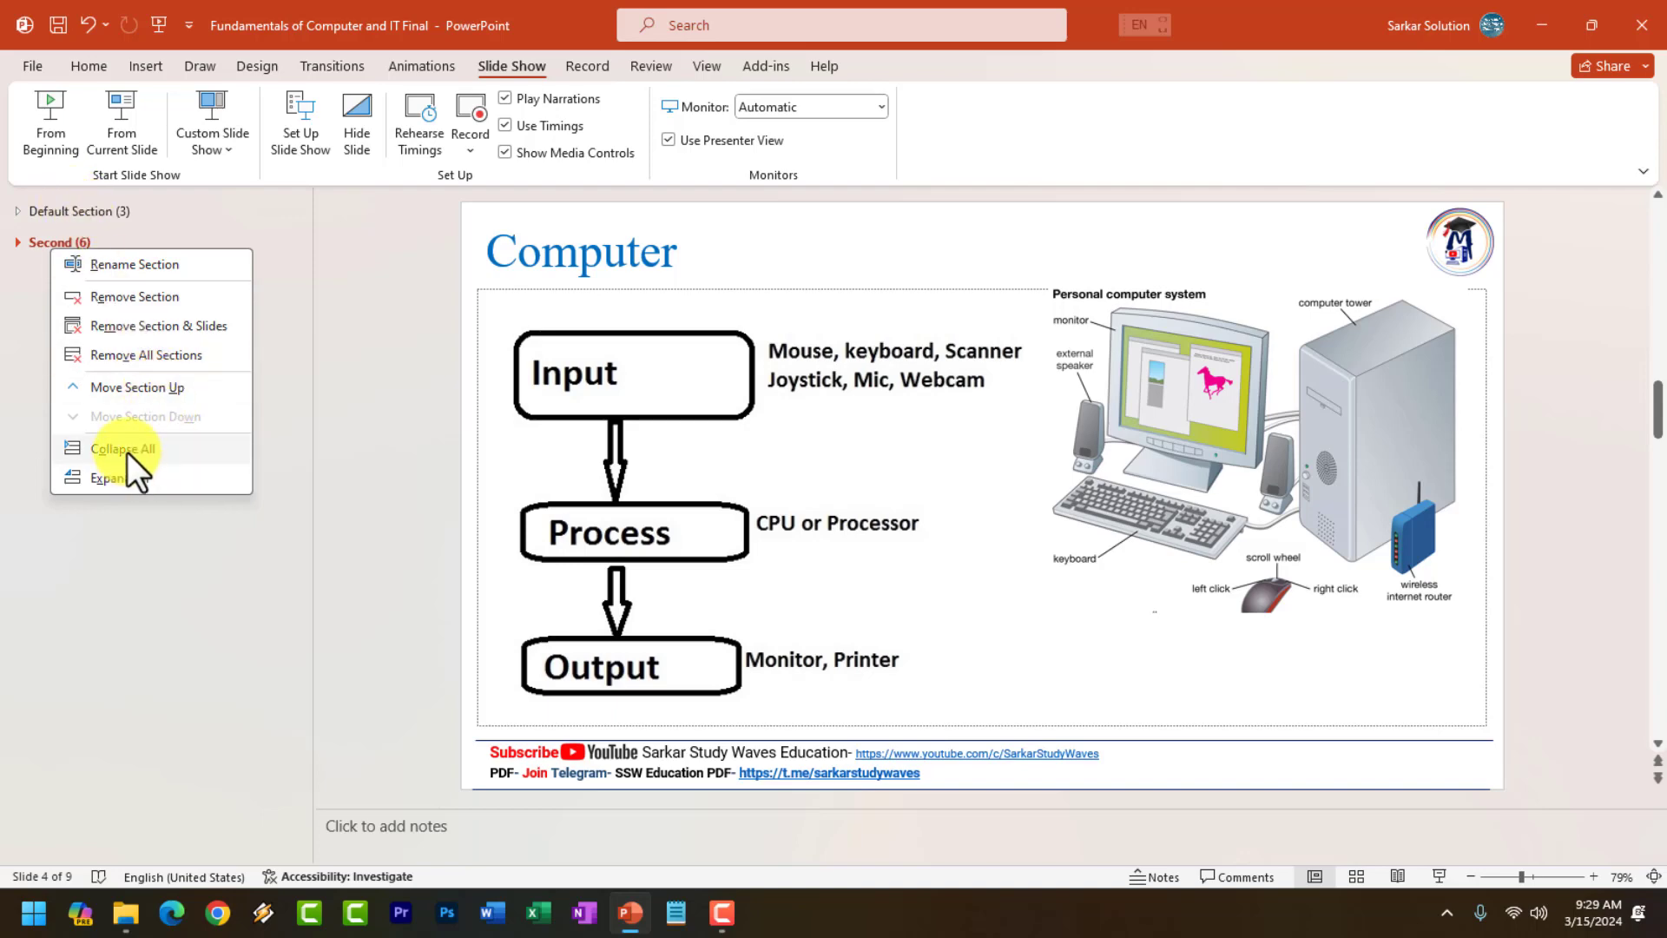
left_click(28, 248)
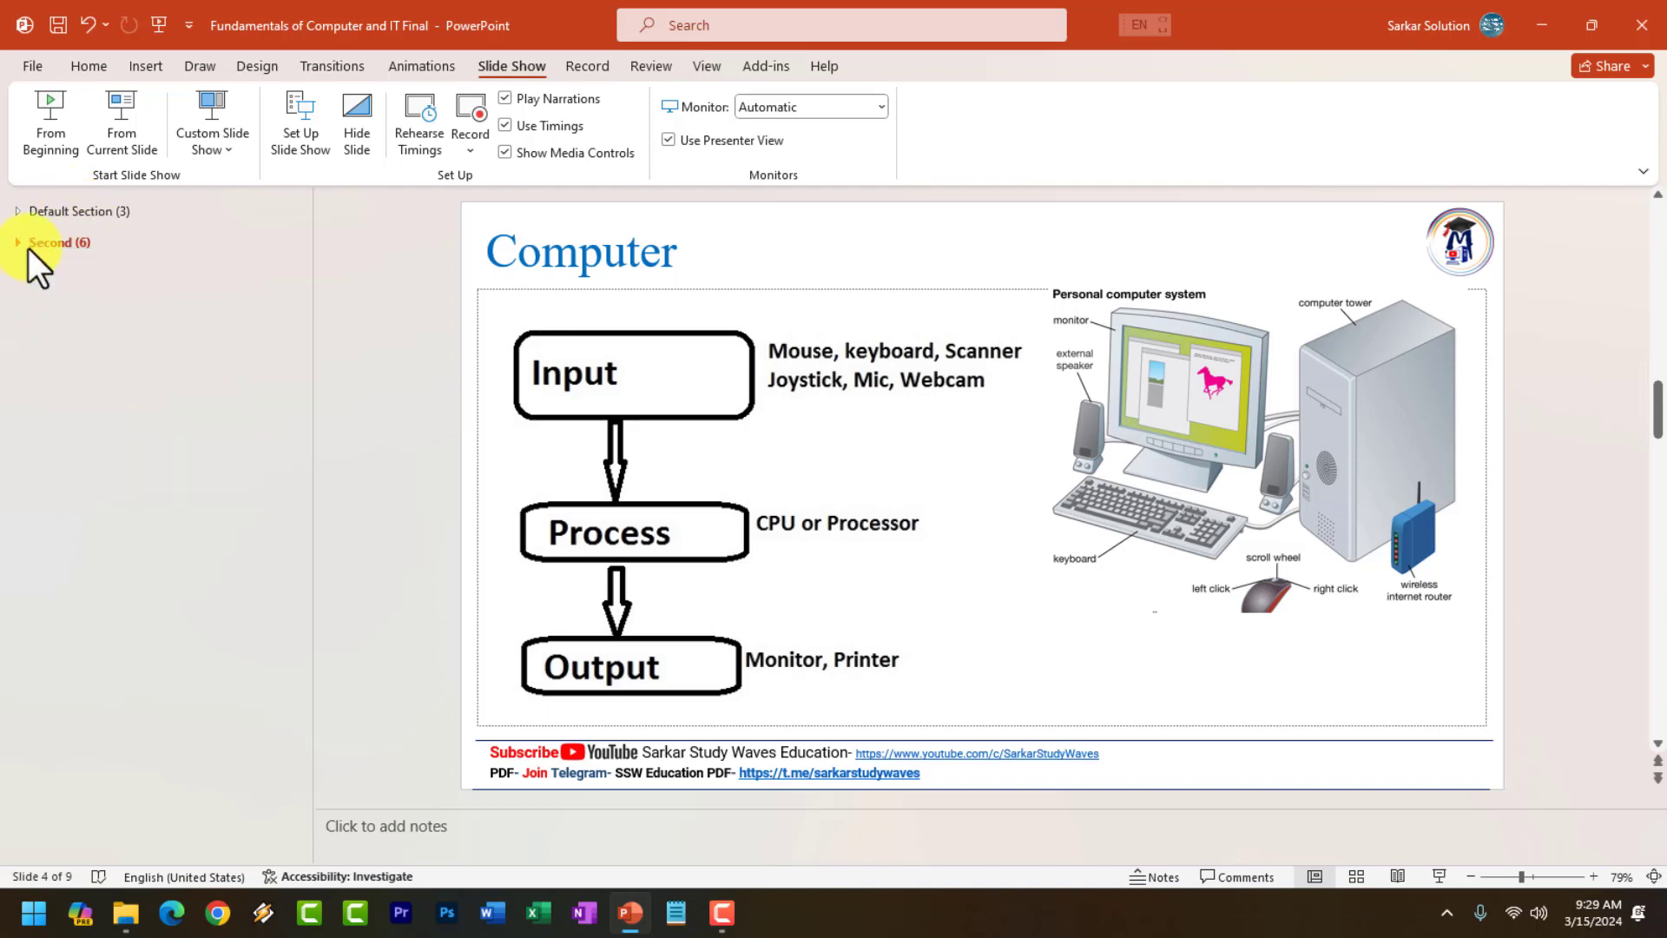
left_click(17, 243)
Expand the Default Section, open slide 2, and reset its layout to restore the title.
left_click(17, 212)
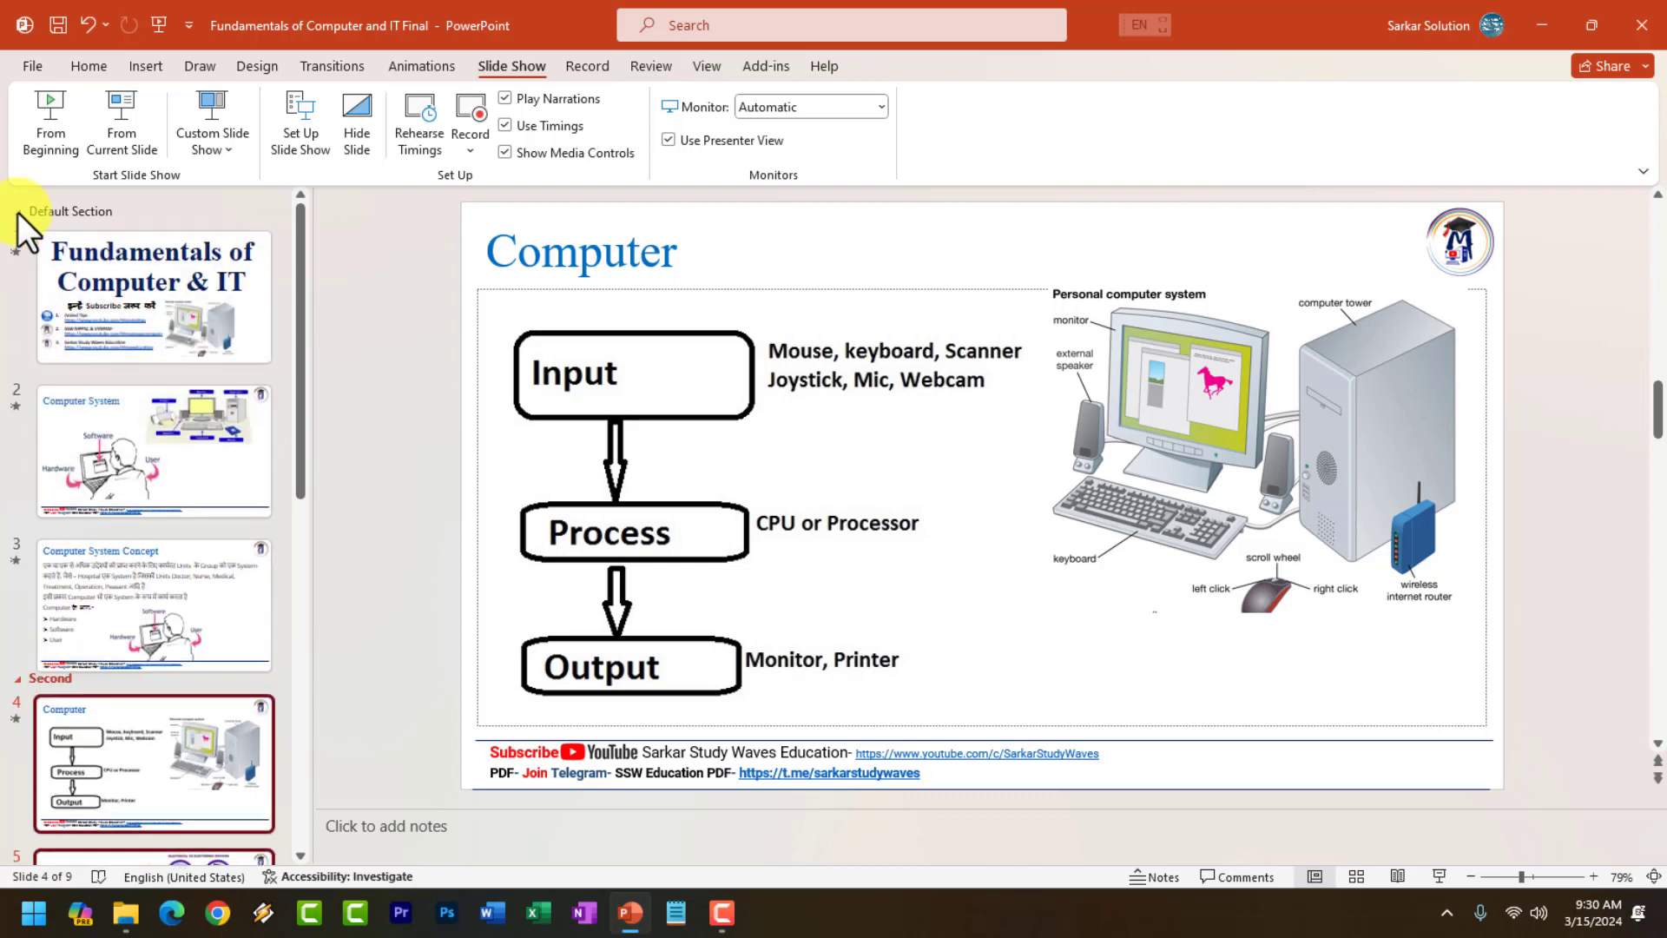
left_click(75, 282)
left_click(161, 417)
left_click(694, 455)
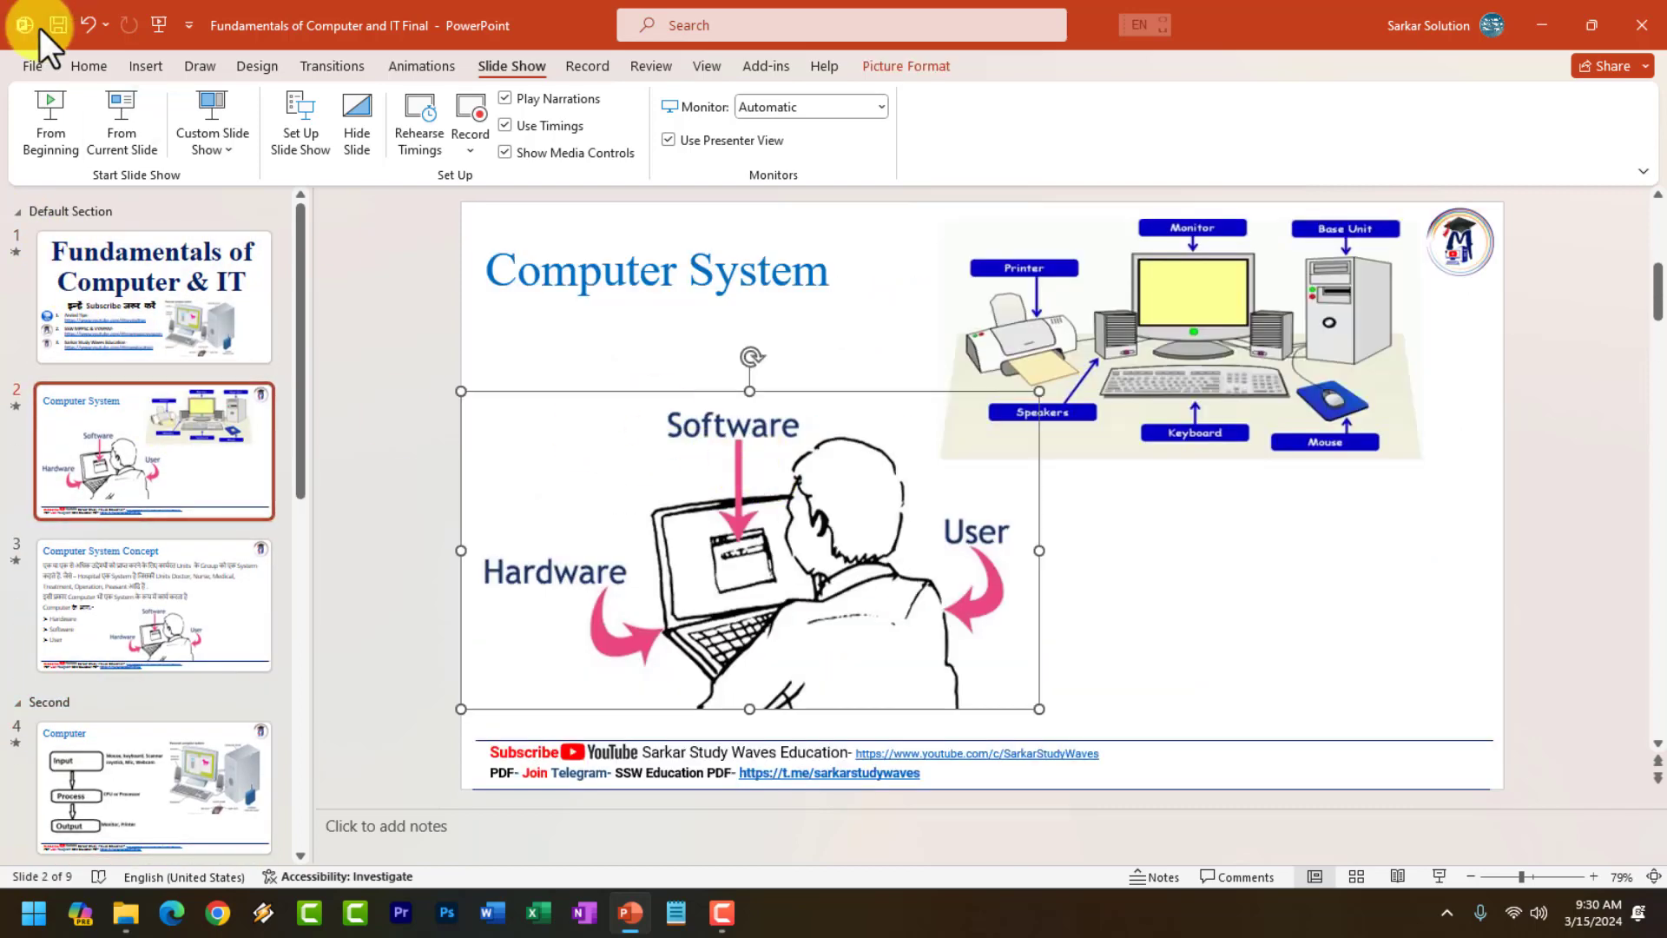
left_click(71, 63)
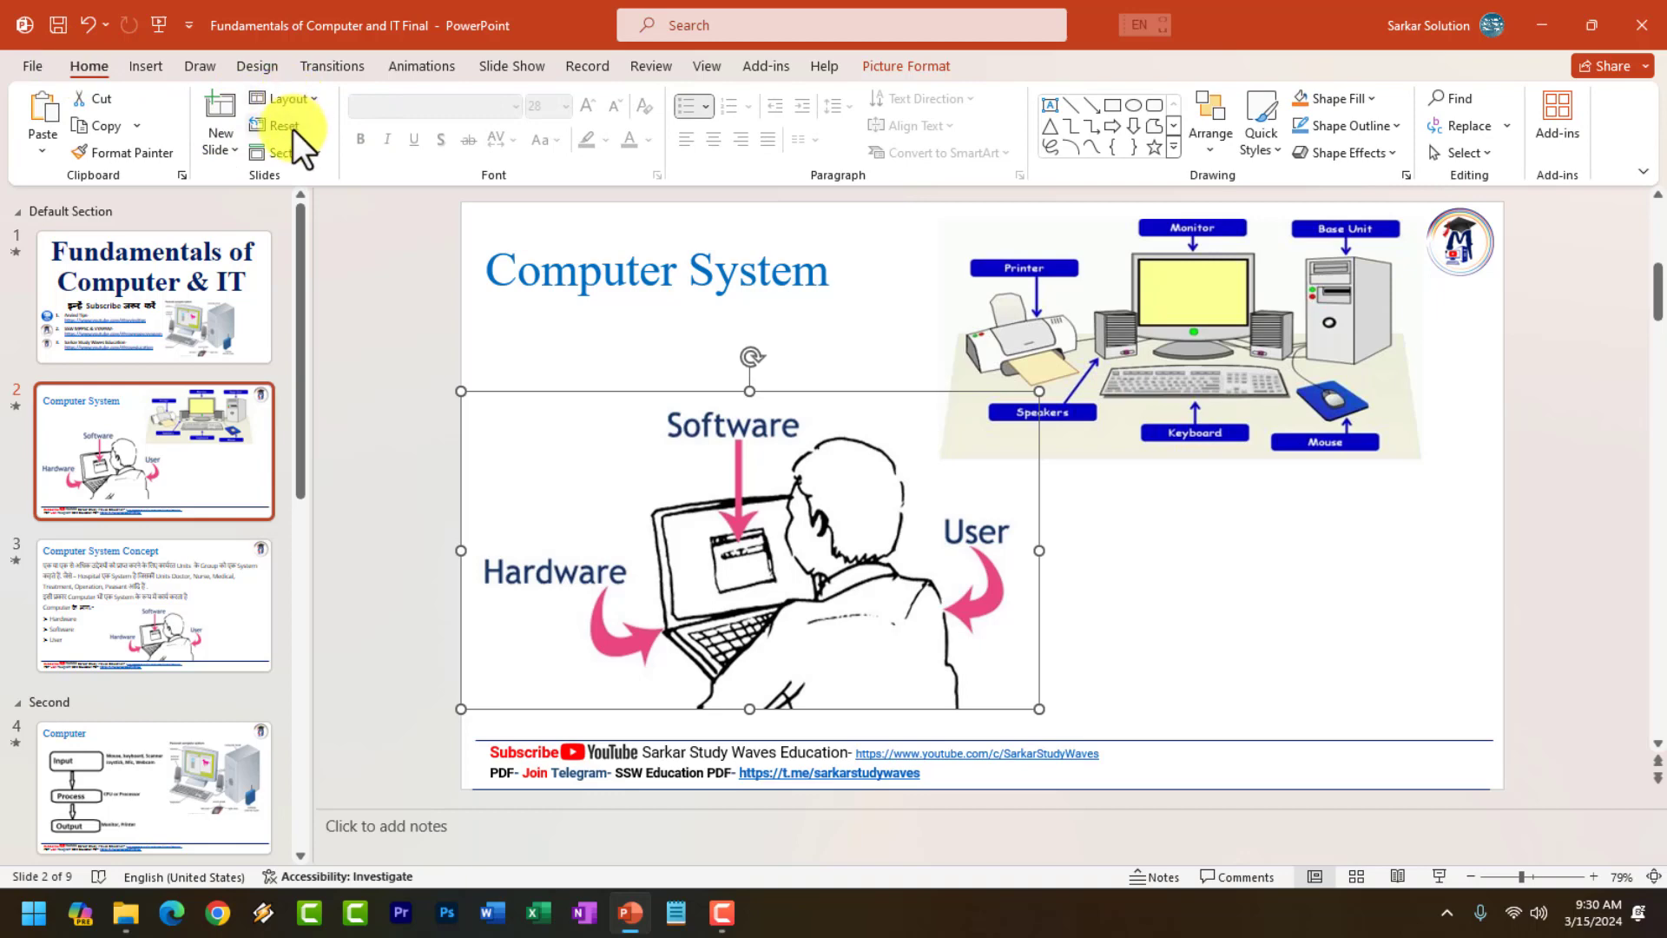
left_click(643, 269)
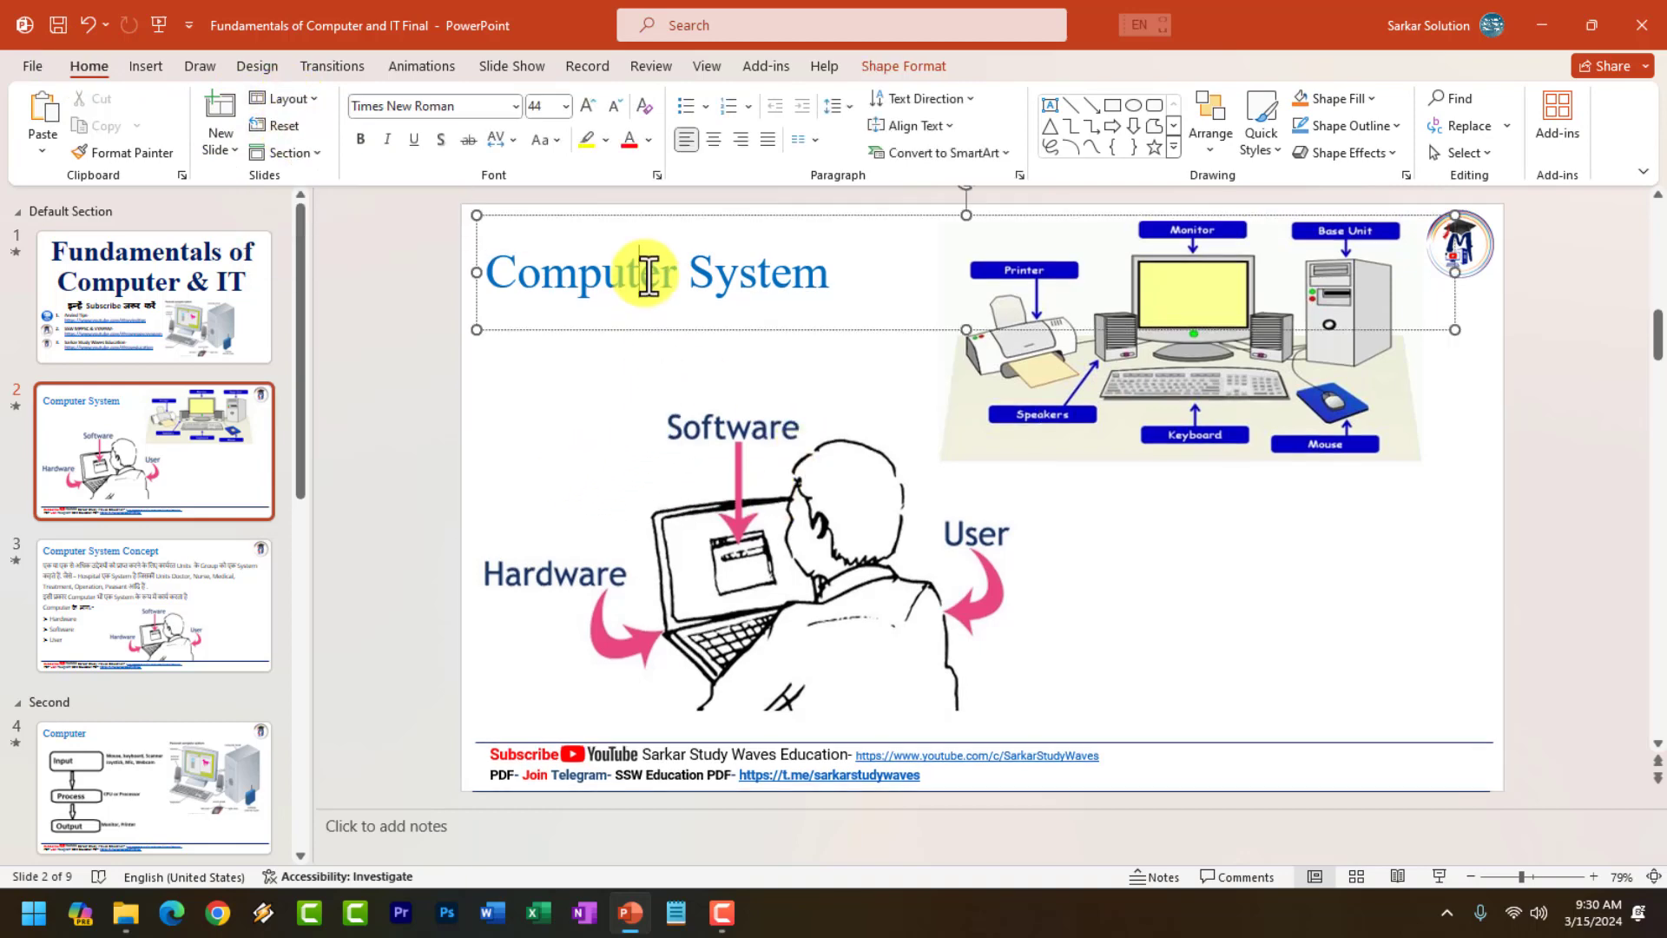
left_click_drag(477, 270, 902, 271)
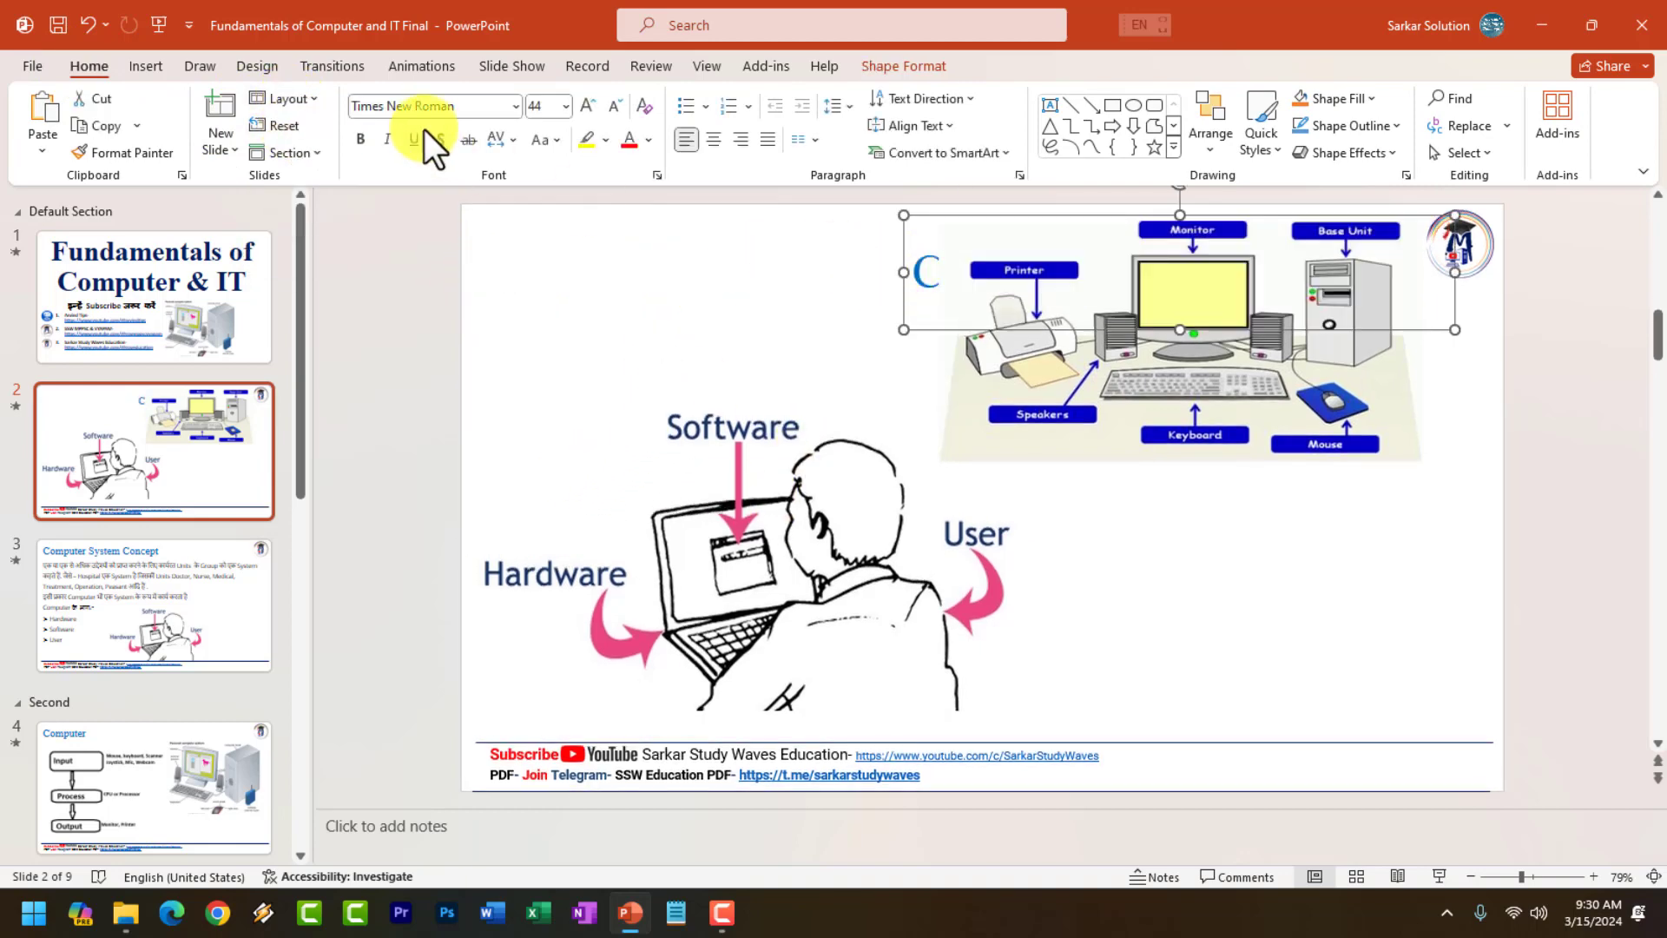
left_click(281, 127)
Move the hardware diagram to the top right and send the Software/User picture behind it, slightly lower.
mouse_move(1063, 509)
left_mouse_down()
mouse_move(1320, 440)
mouse_move(1276, 313)
left_mouse_up()
left_click(1002, 555)
right_click(980, 551)
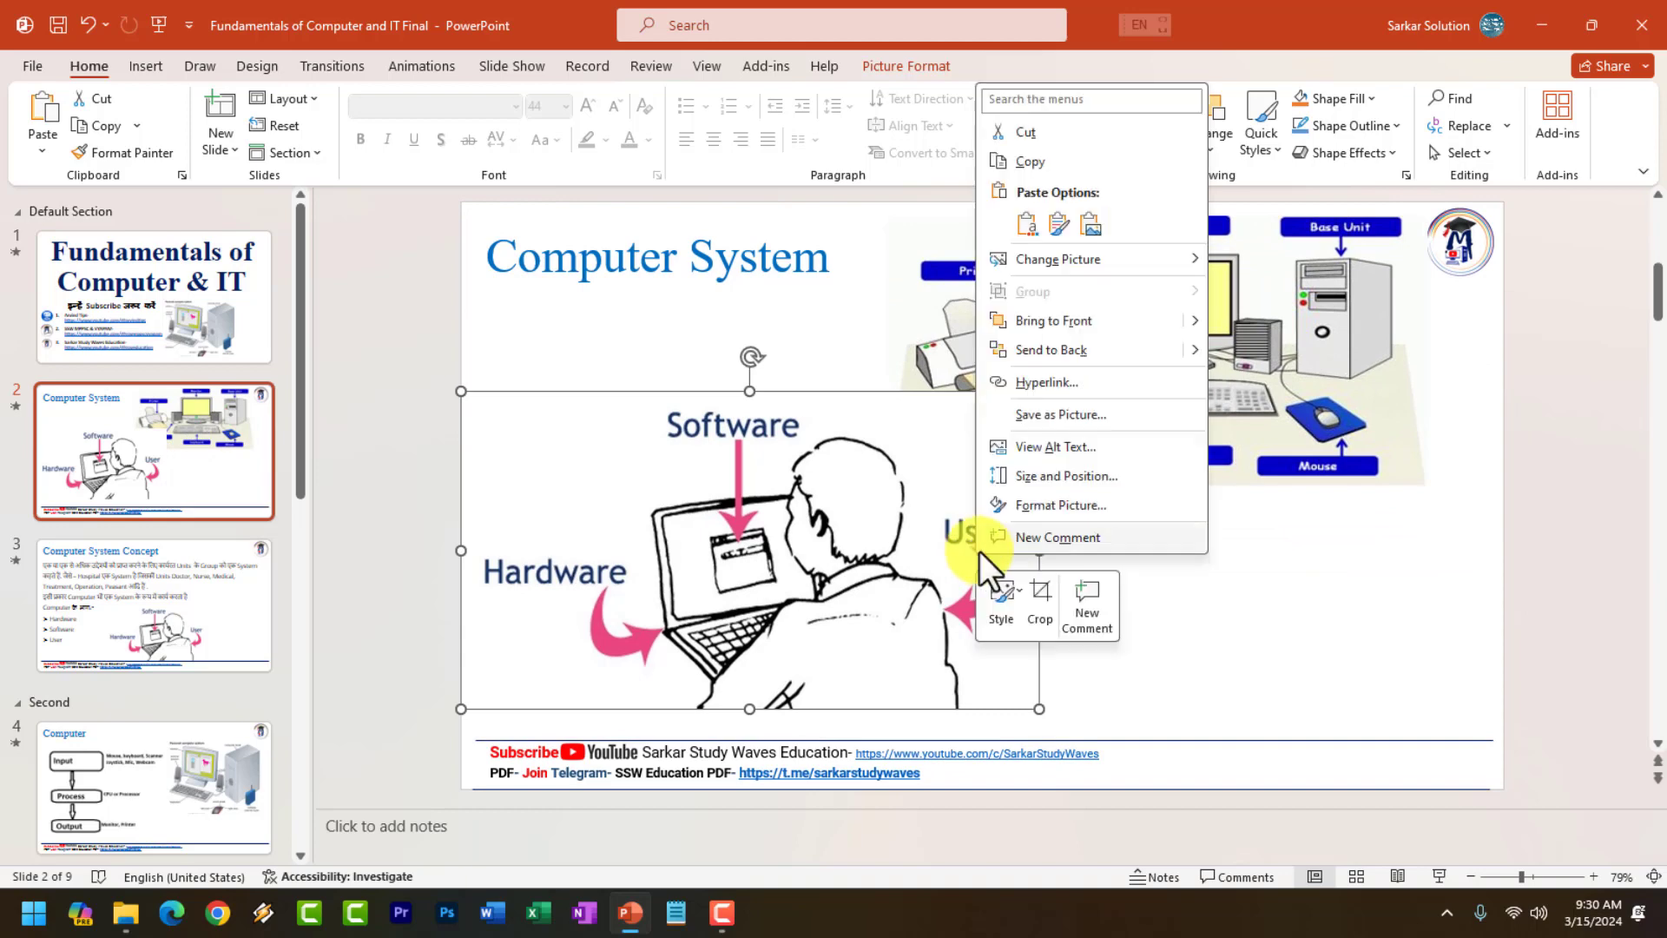
left_click(1071, 356)
left_click(1257, 627)
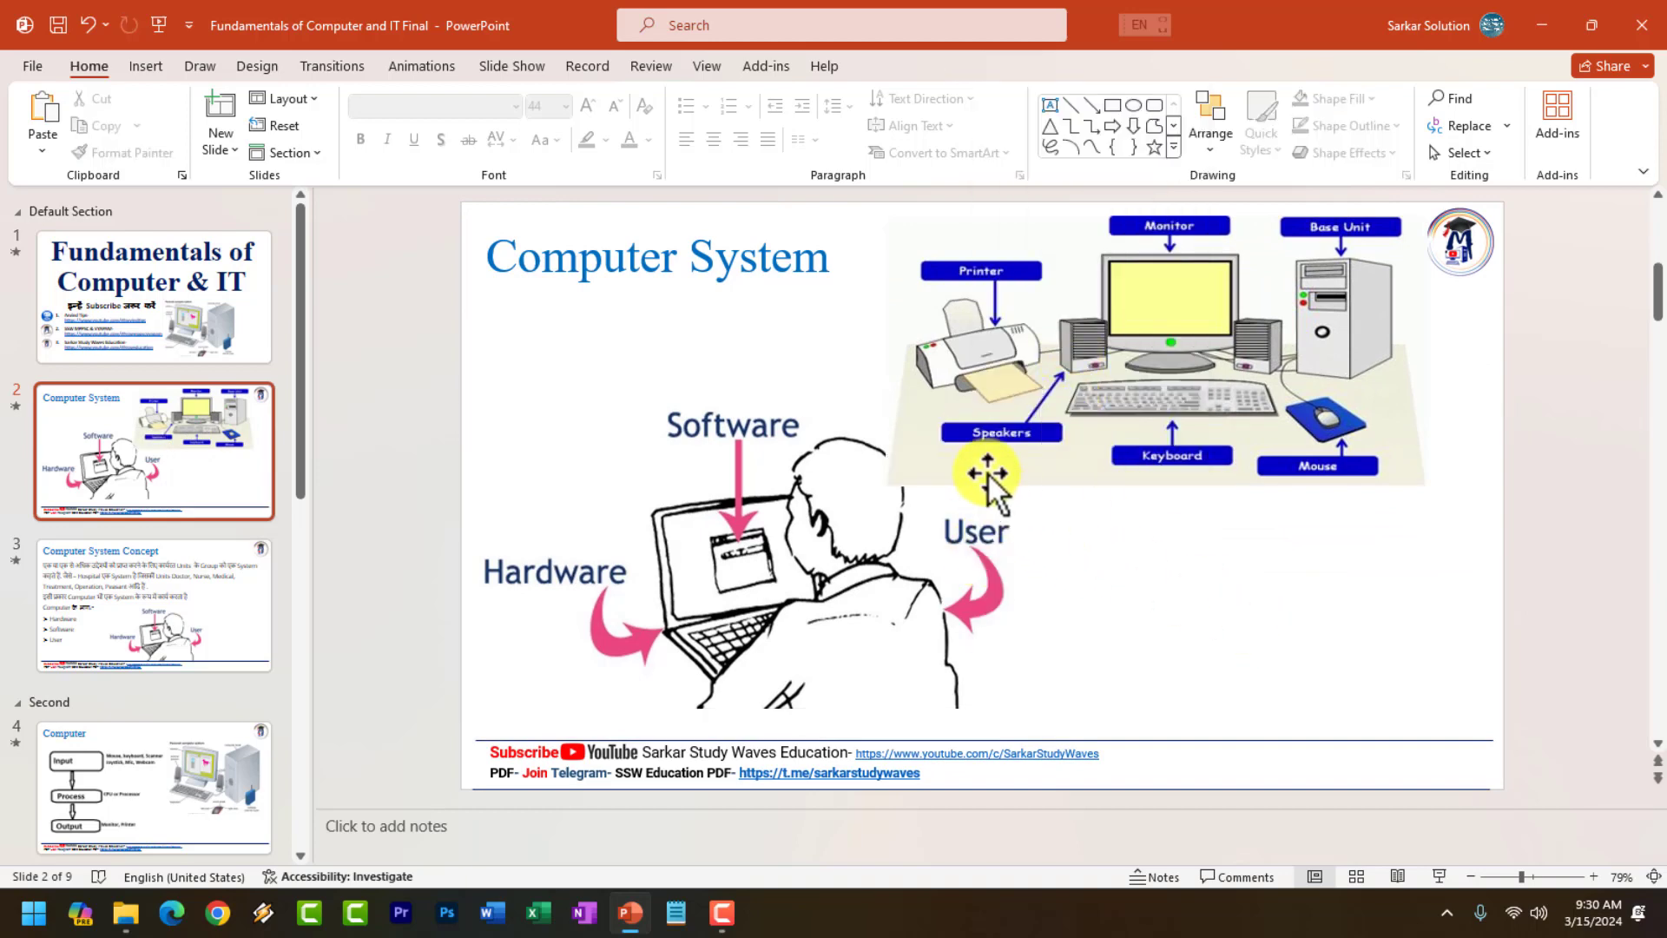
left_click_drag(947, 533, 946, 544)
left_click(1043, 383)
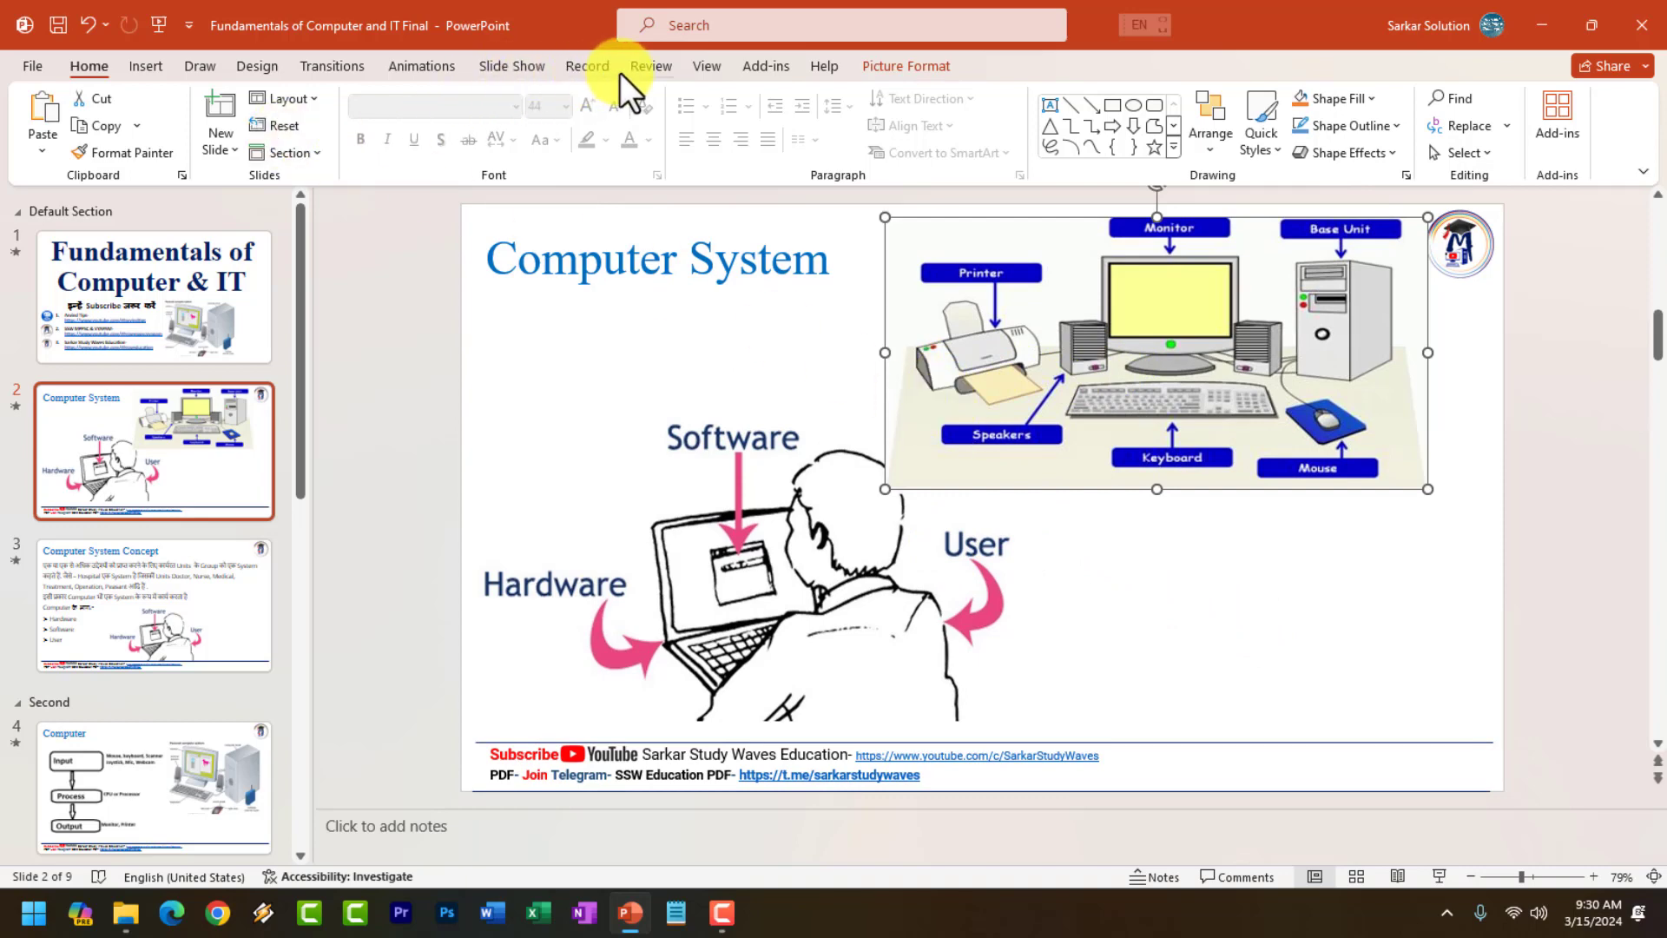
left_click(707, 67)
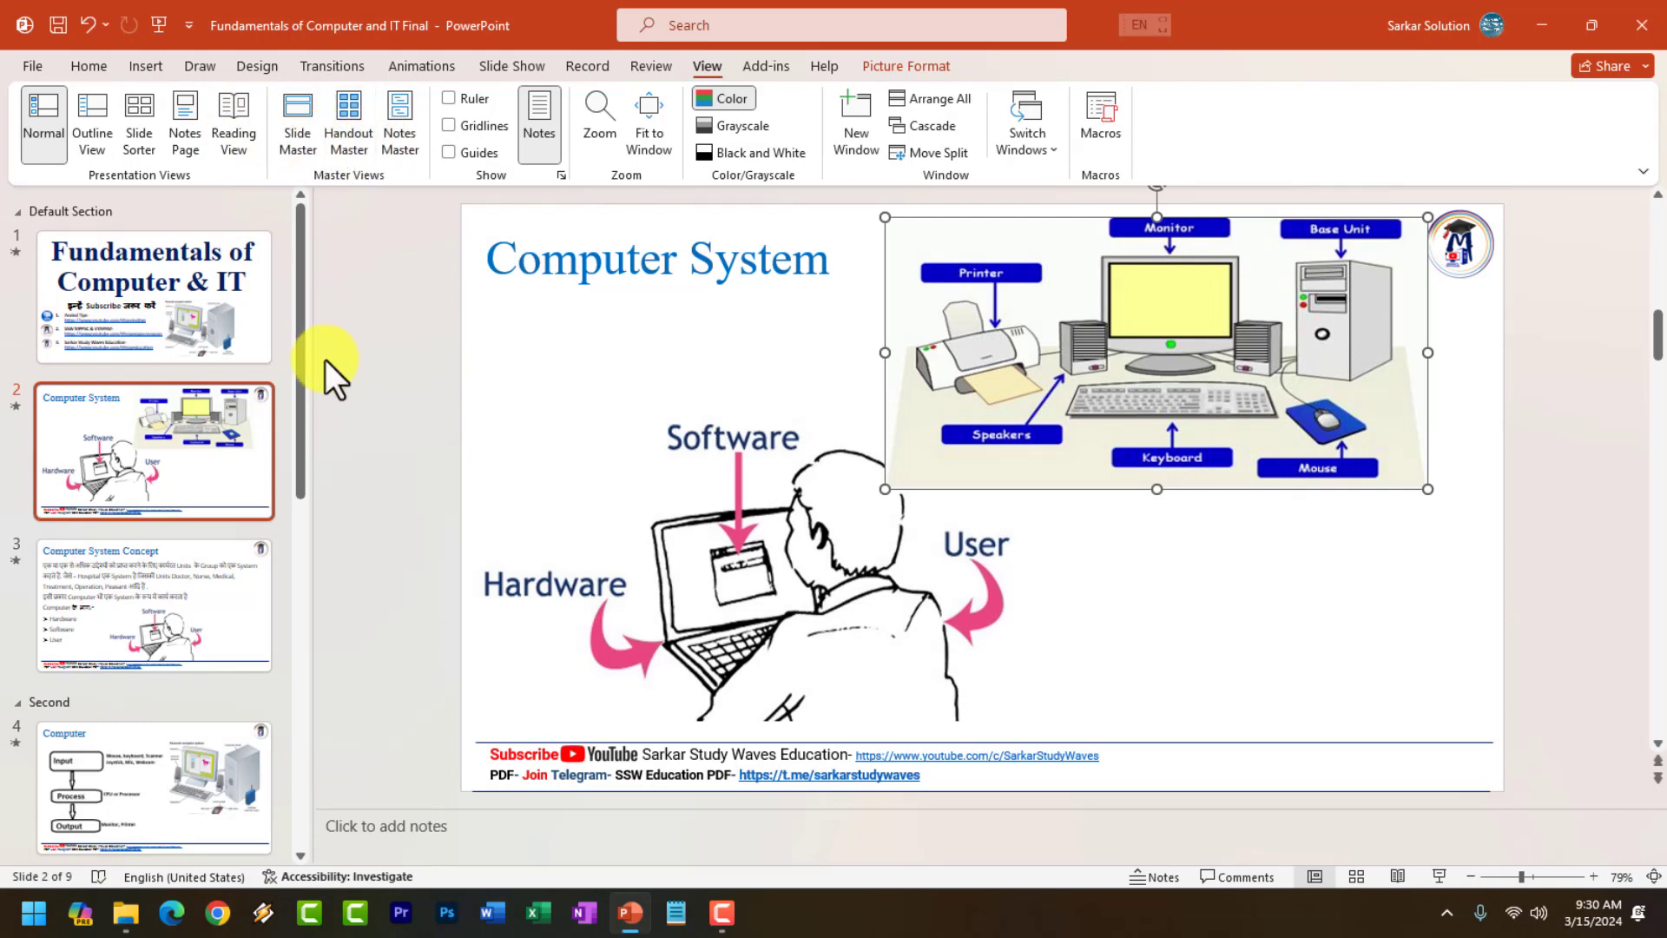
Insert a new slide after slide 2 and start its title with 'Fundament'.
right_click(191, 531)
left_click(264, 616)
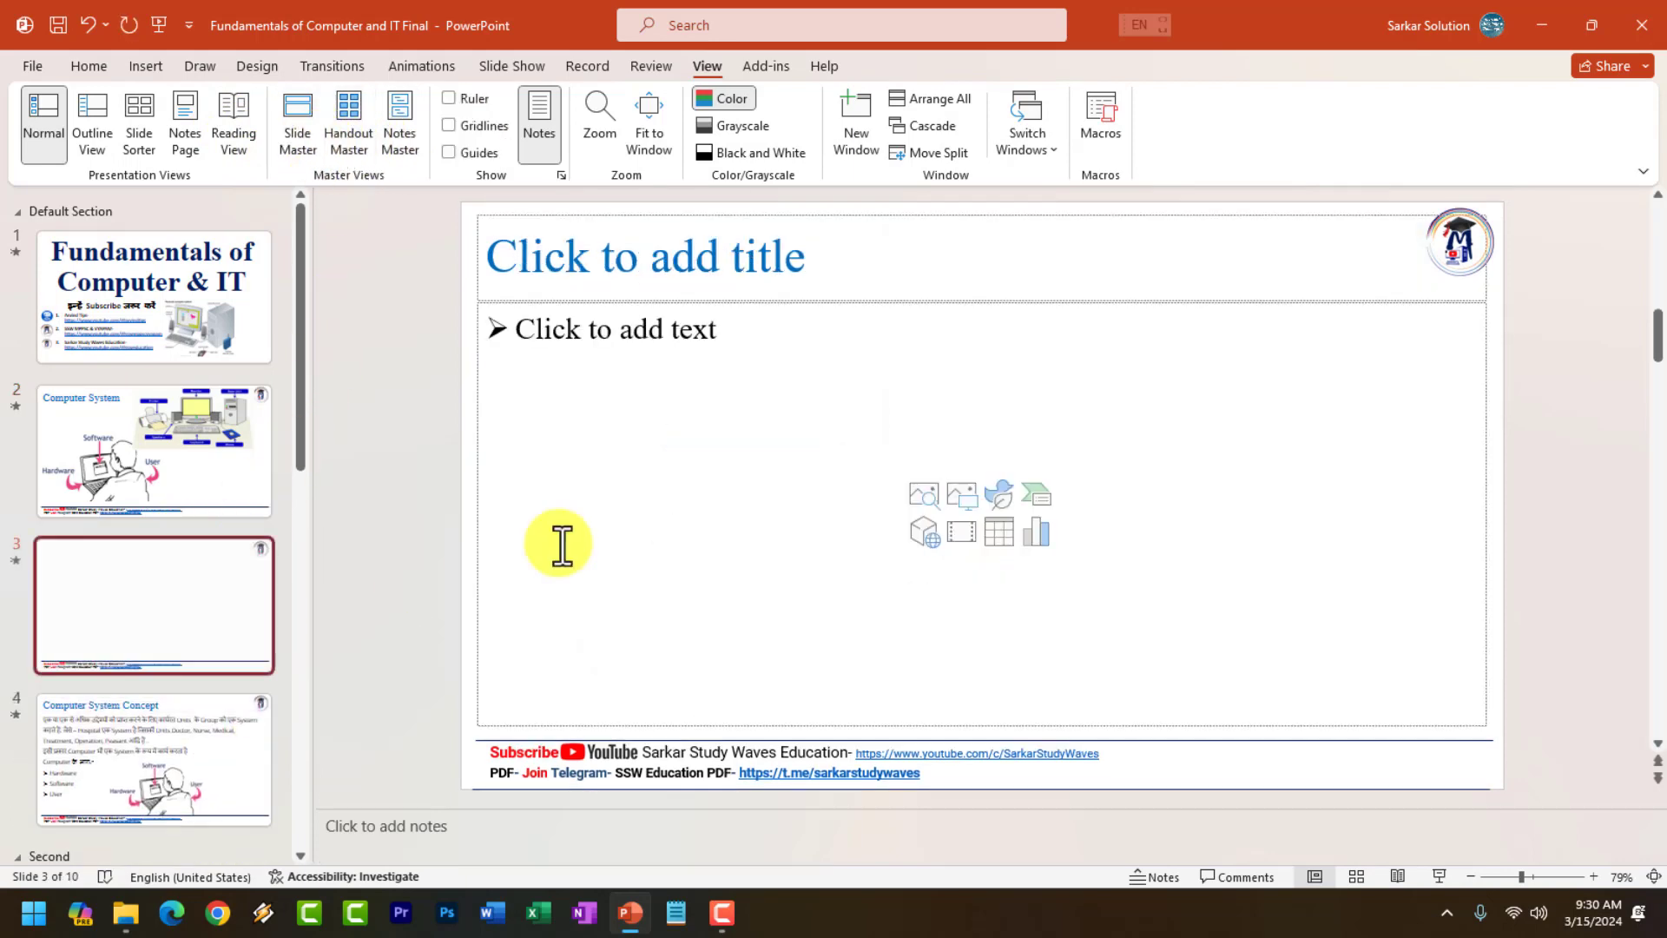
left_click(695, 251)
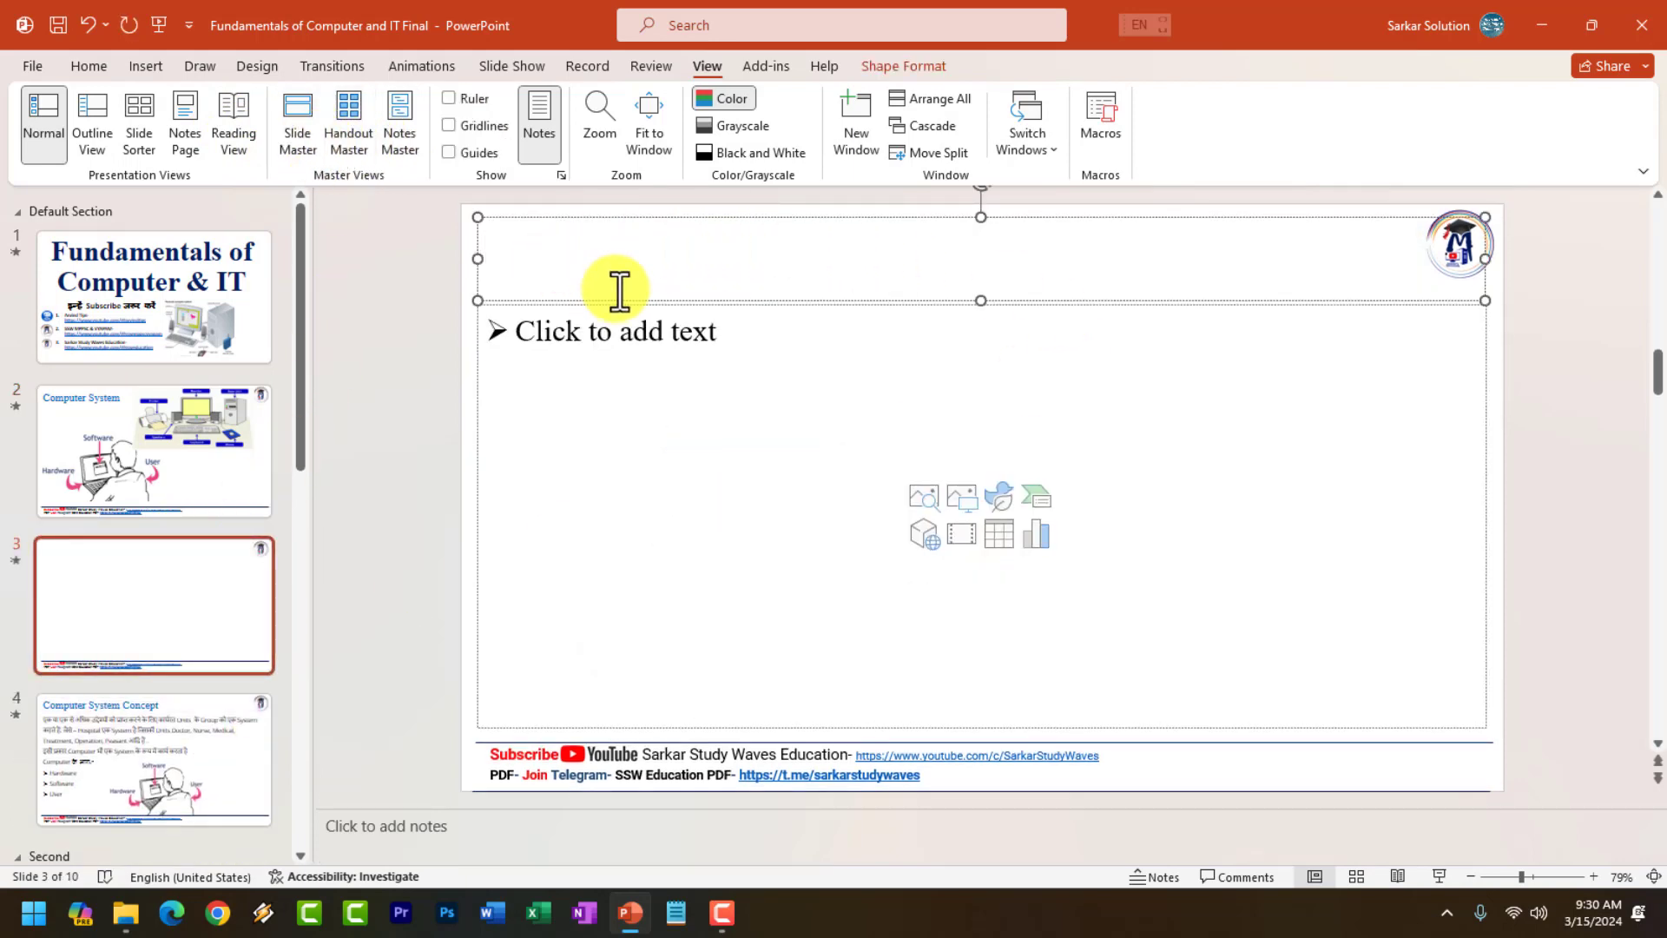
type("Fundamentals of Computer")
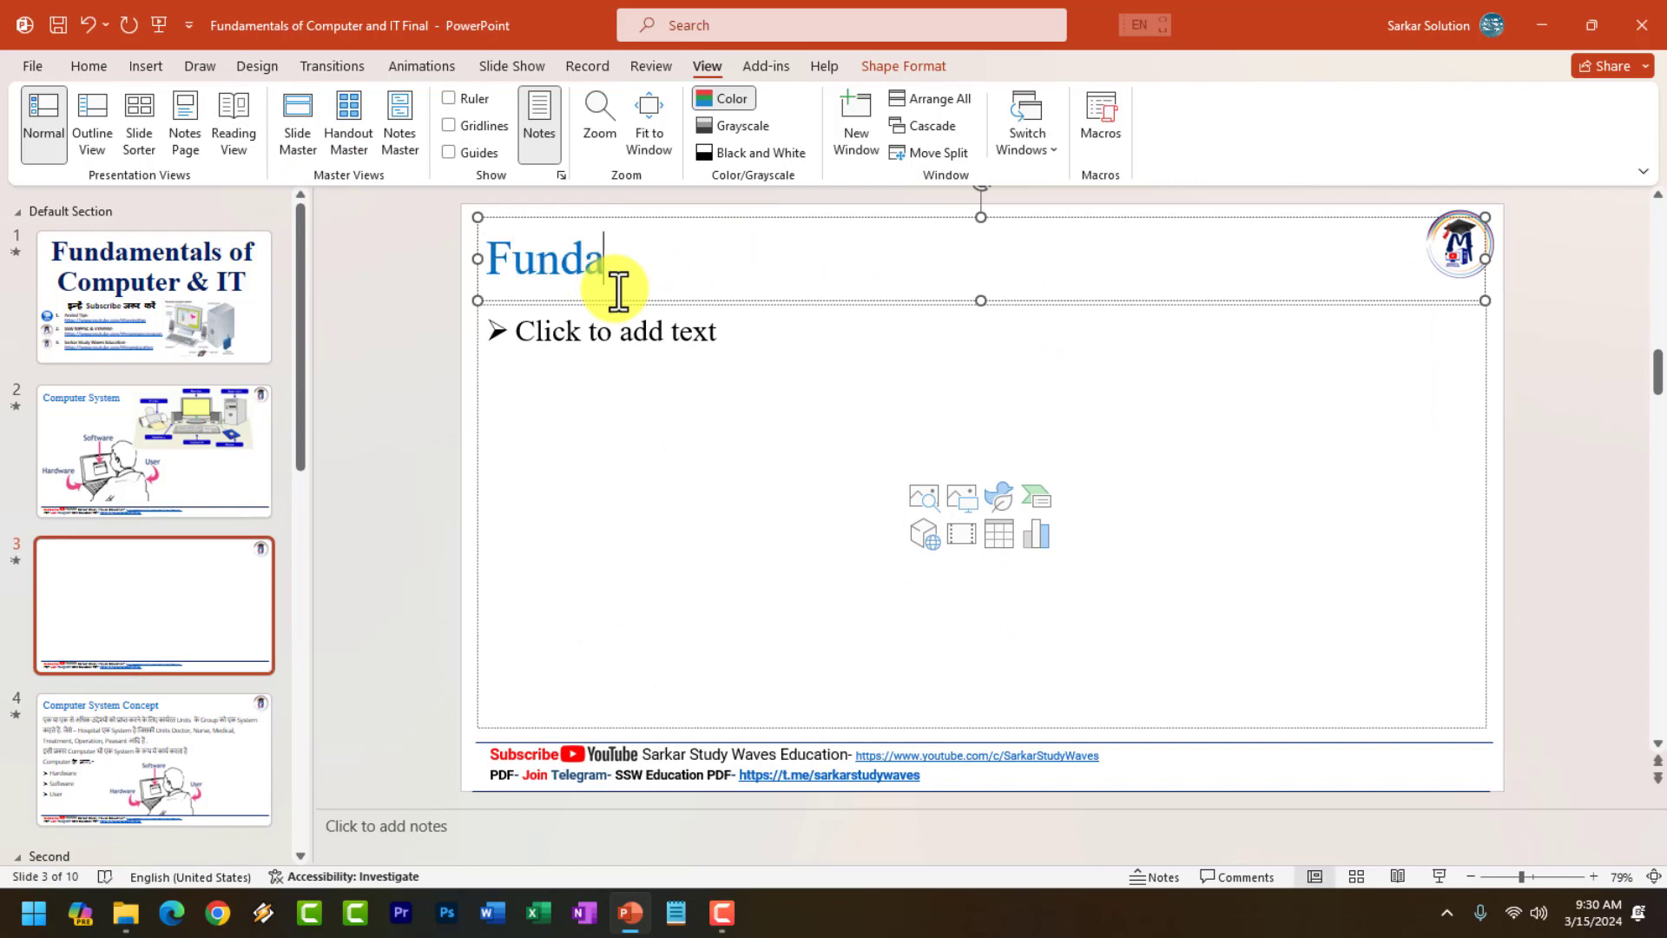
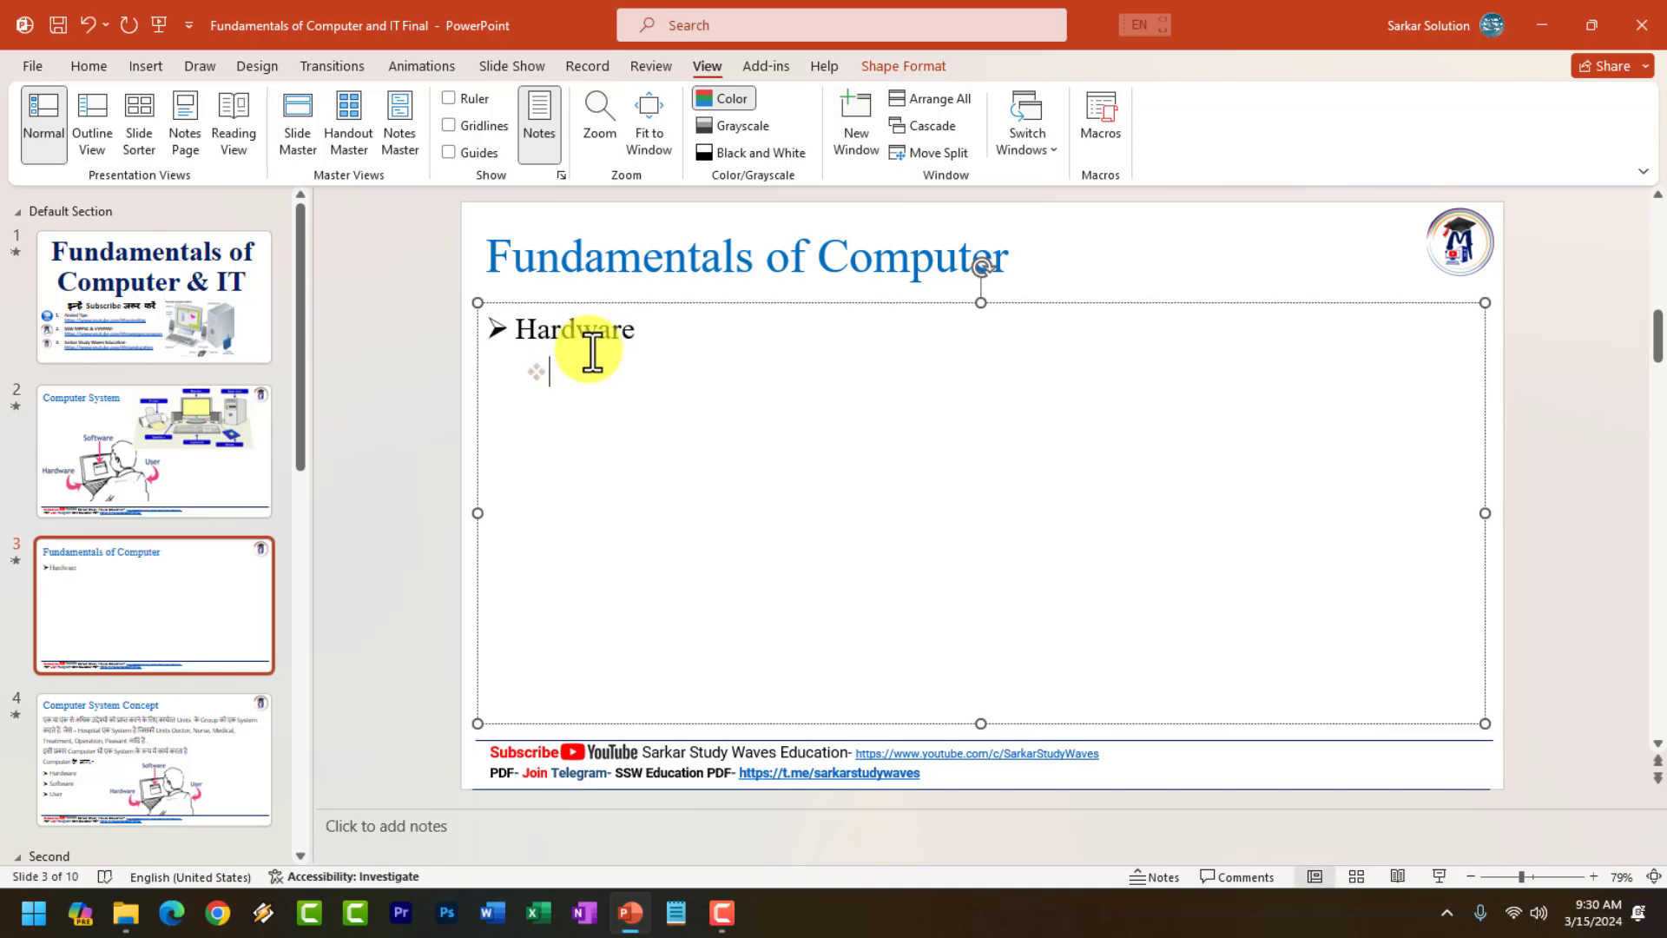
Type 'Mouse' as the indented sub-bullet under Hardware on slide 3, then deselect the text box.
type("Mouse")
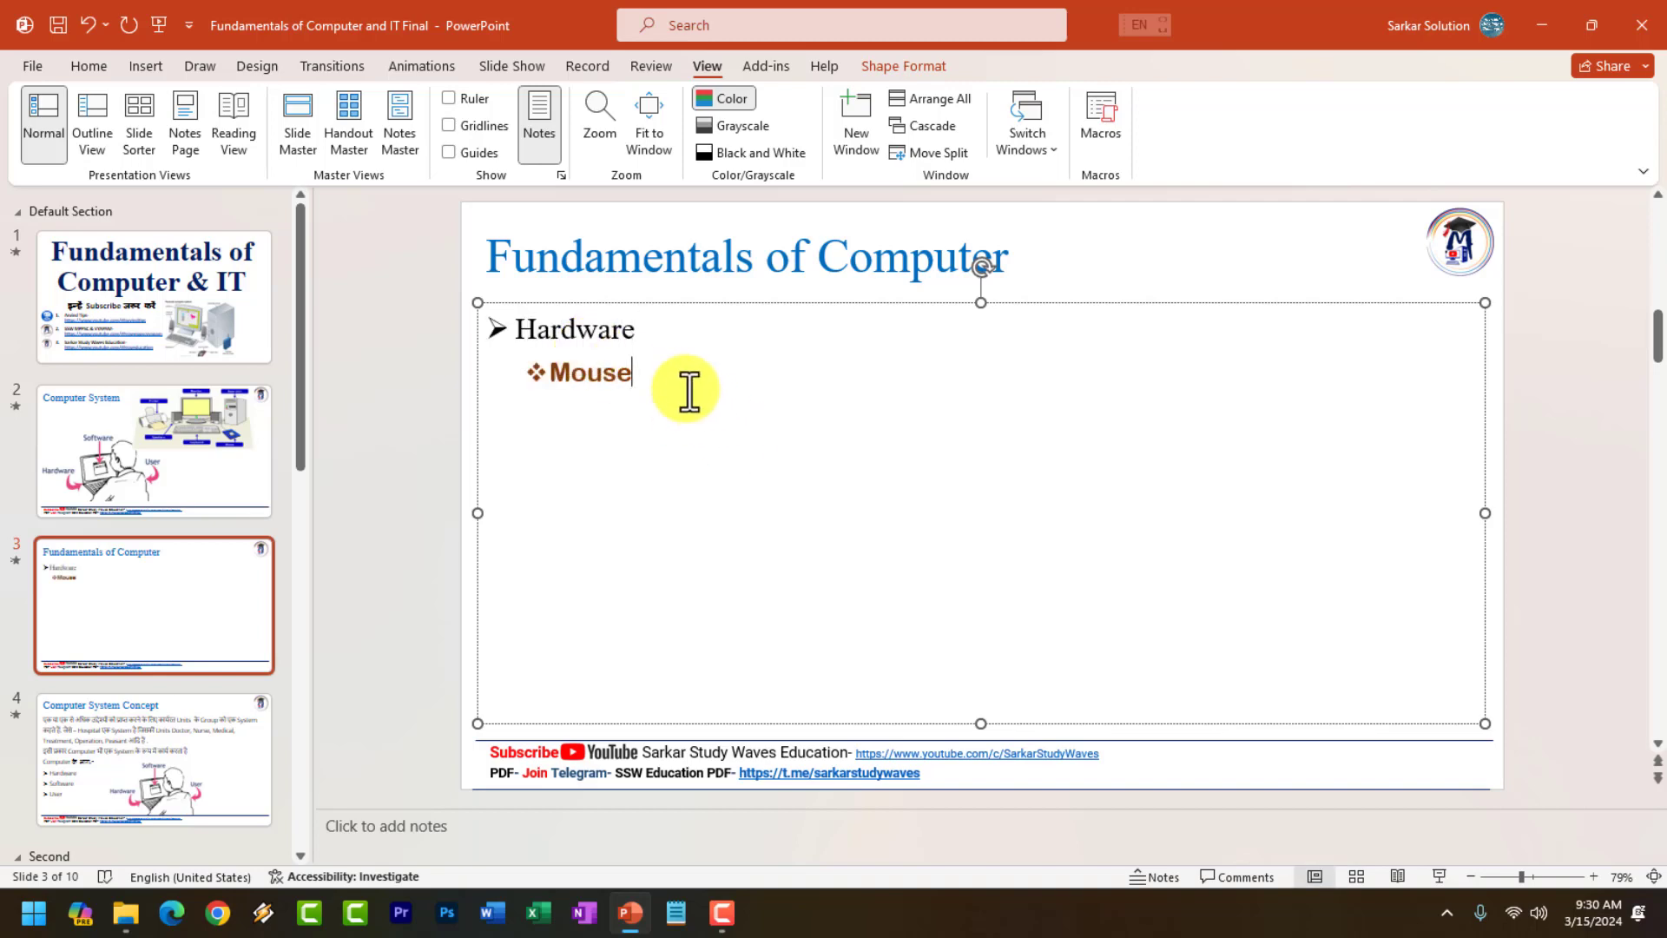
left_click_drag(521, 328, 607, 329)
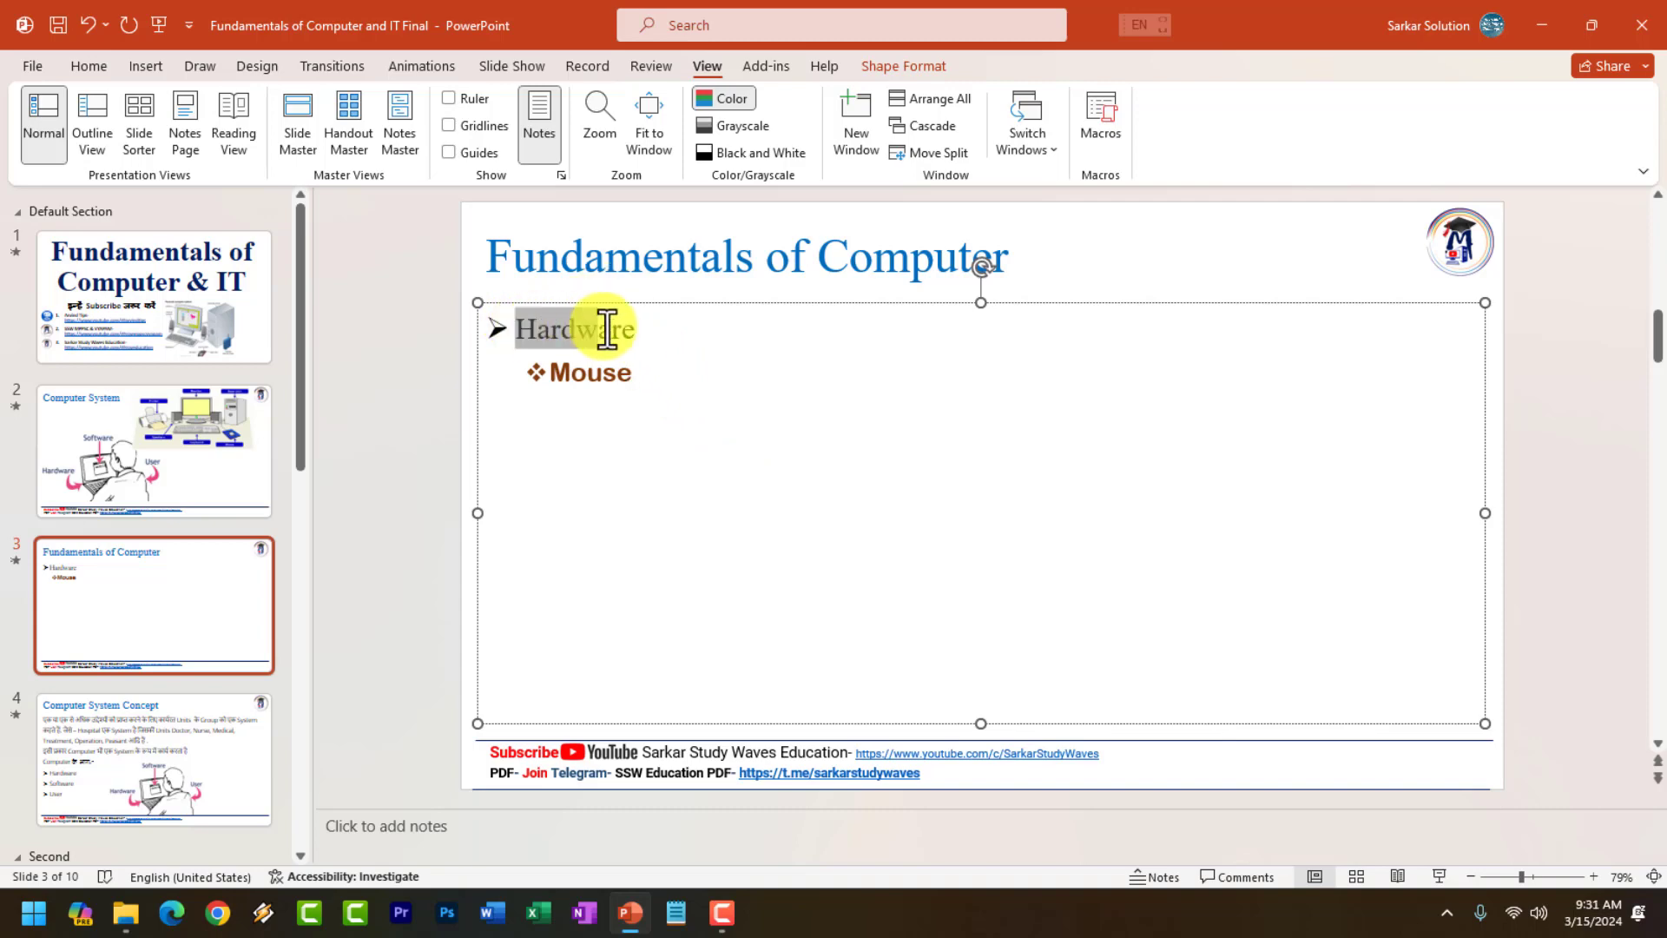
left_click(574, 374)
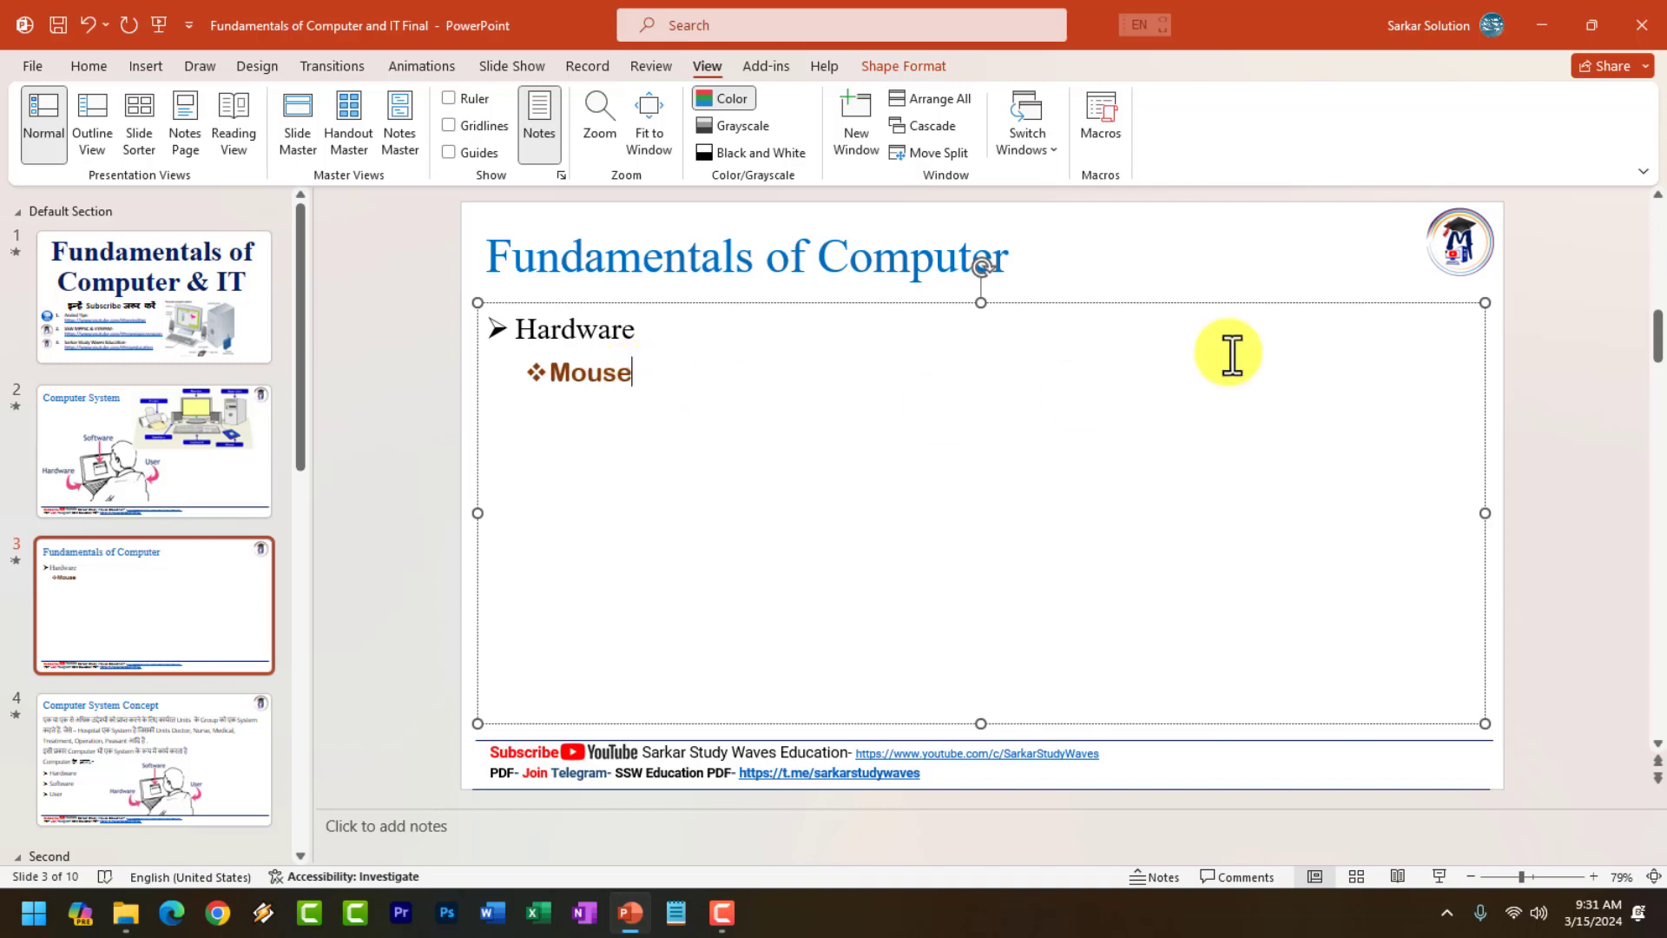
left_click(1518, 234)
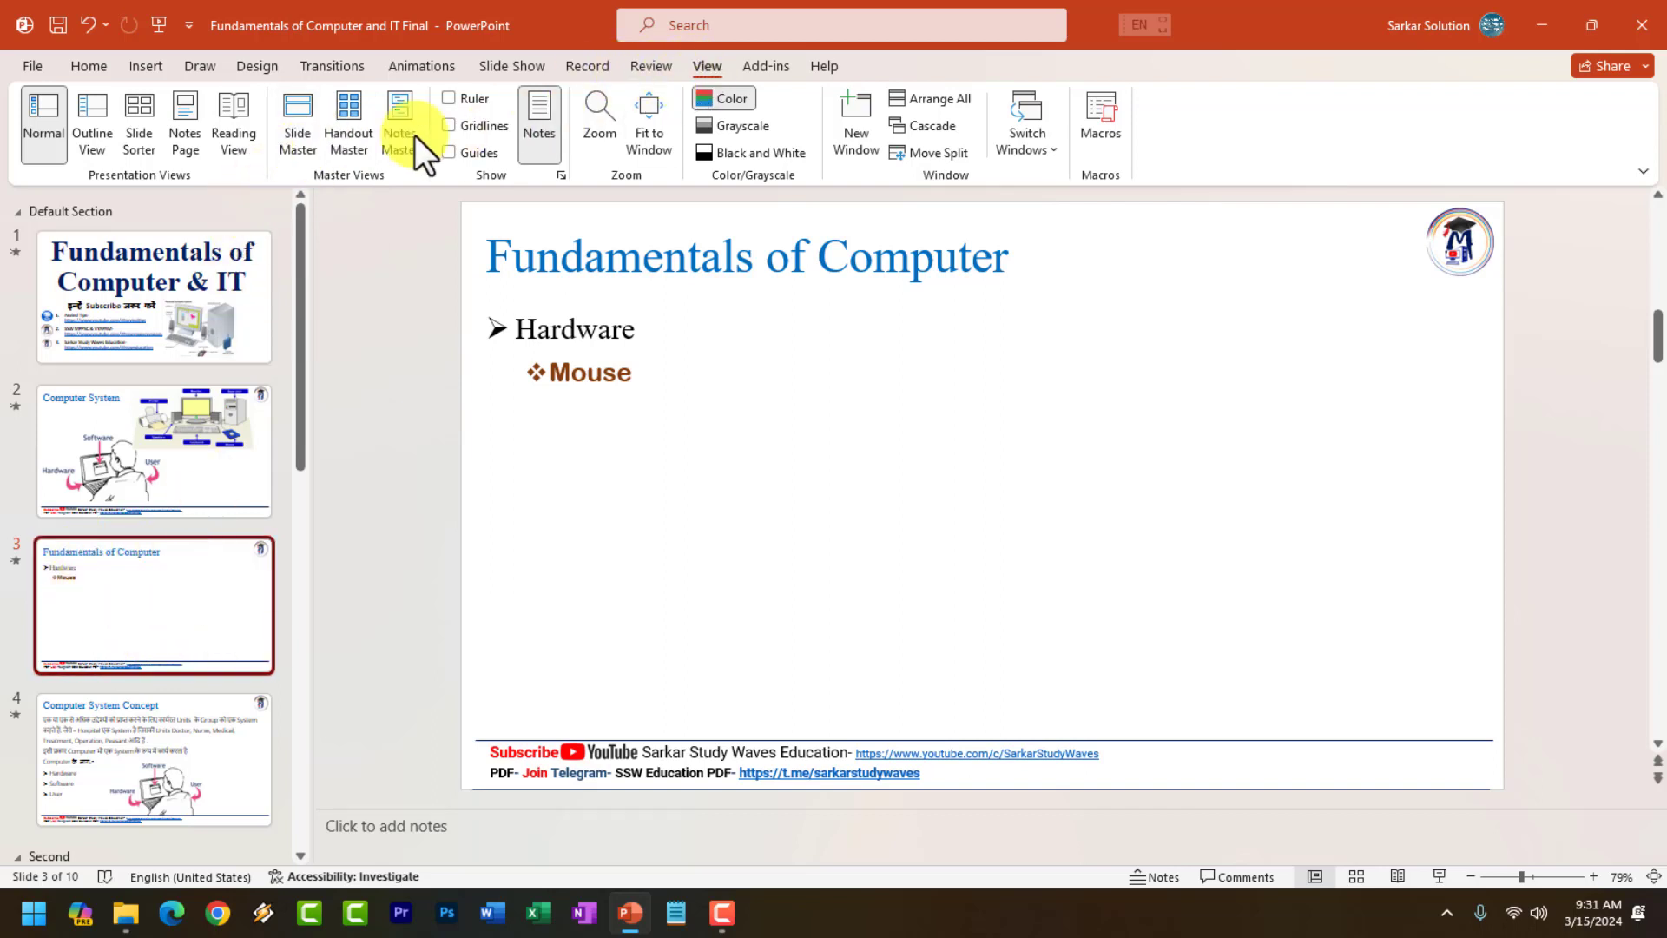
In Slide Master view, move the logo to the slide centre and enlarge it into a large circle.
left_click(299, 137)
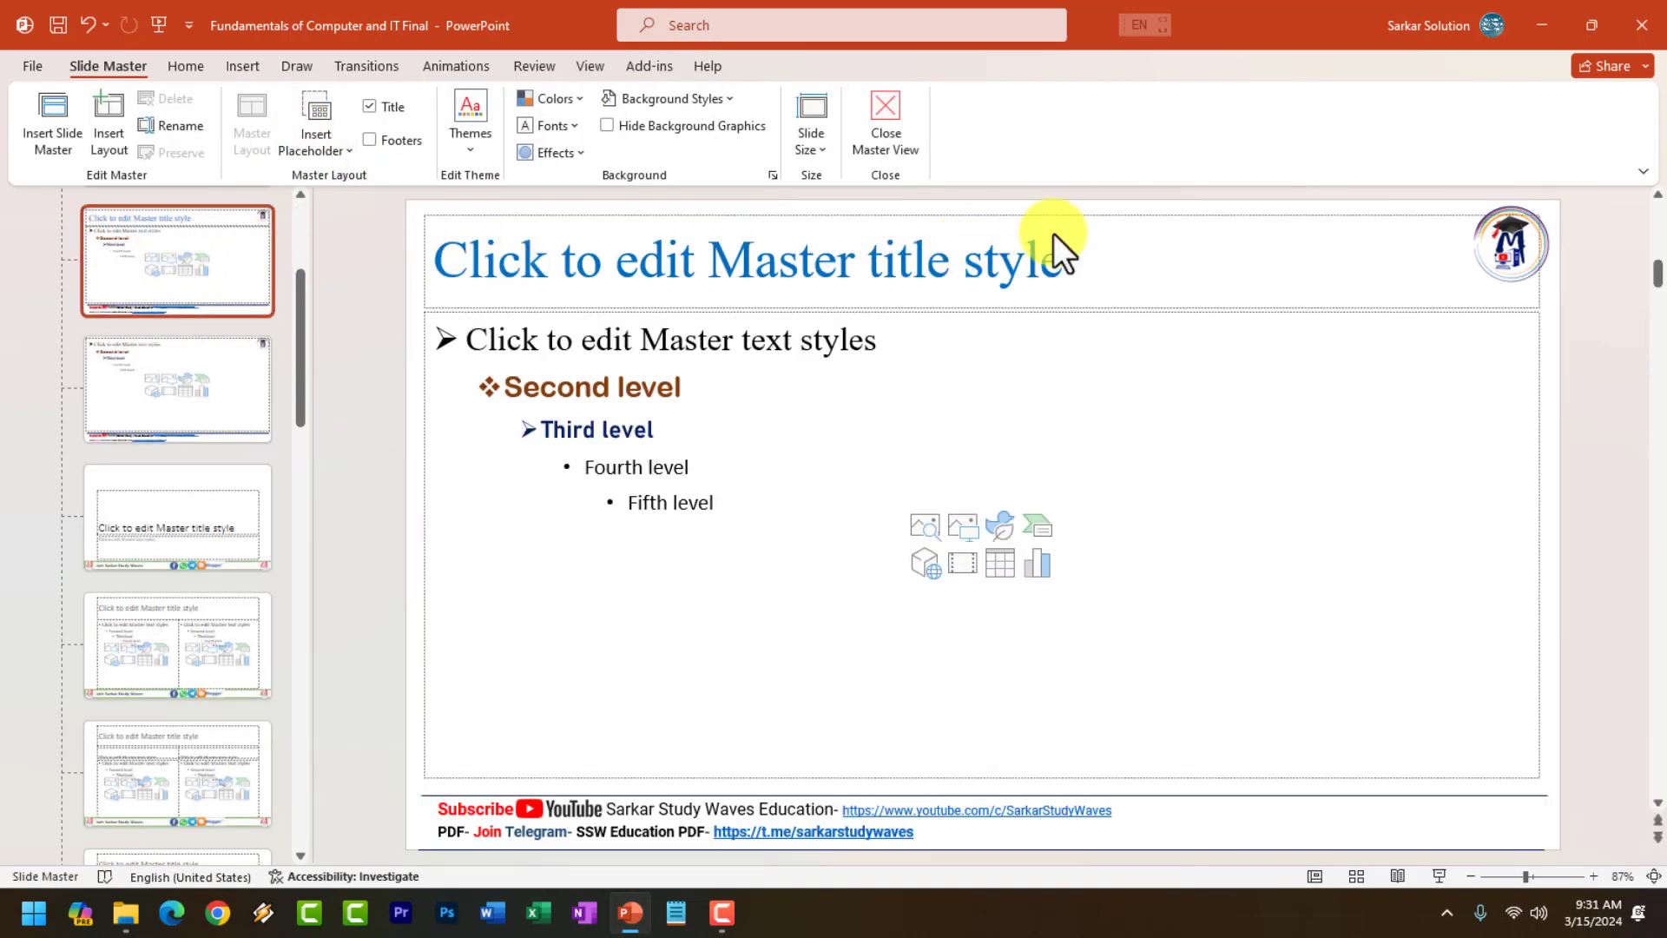
left_click(1540, 236)
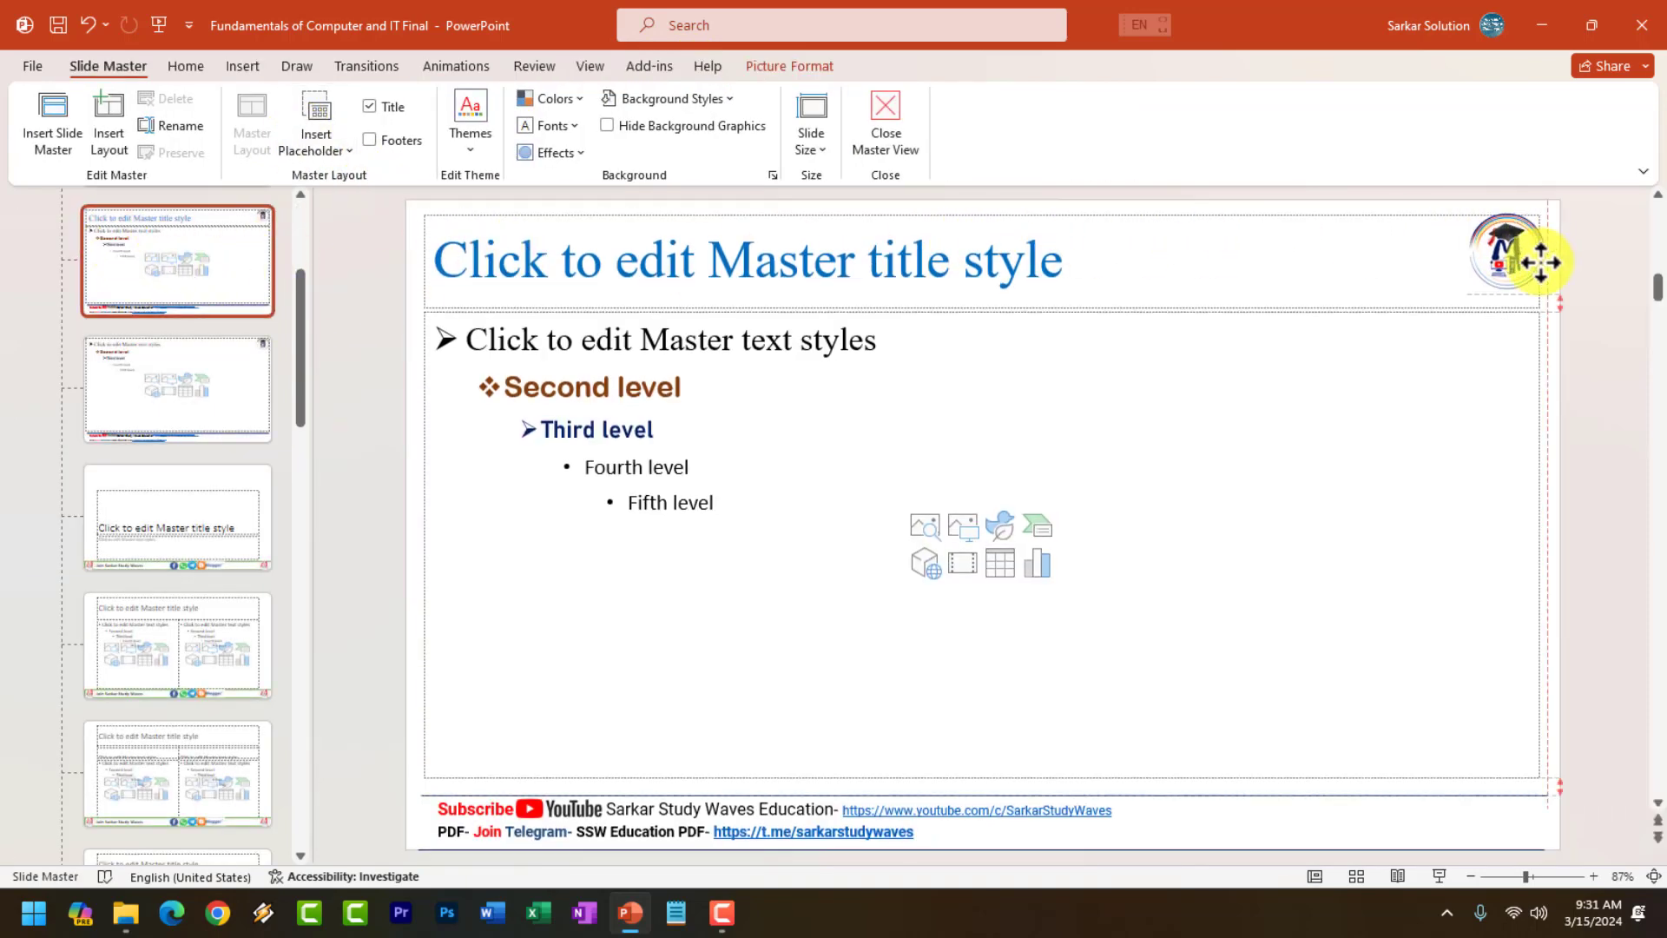
left_click_drag(1544, 243, 1003, 519)
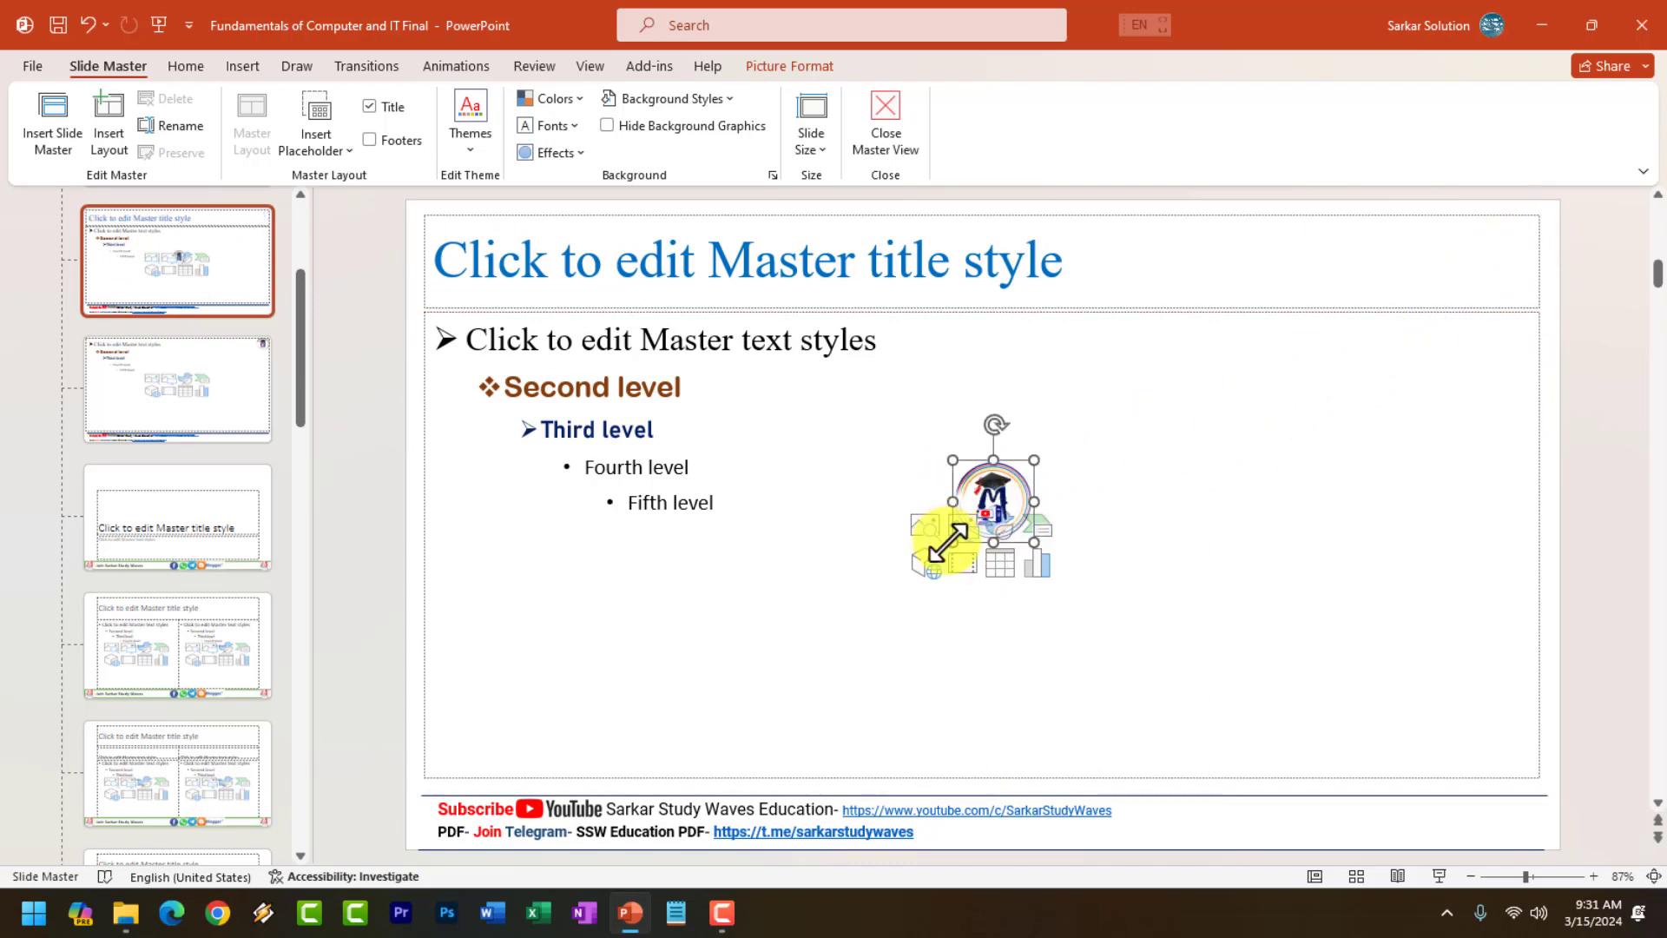
left_click_drag(764, 636, 827, 651)
left_click_drag(990, 525, 1042, 493)
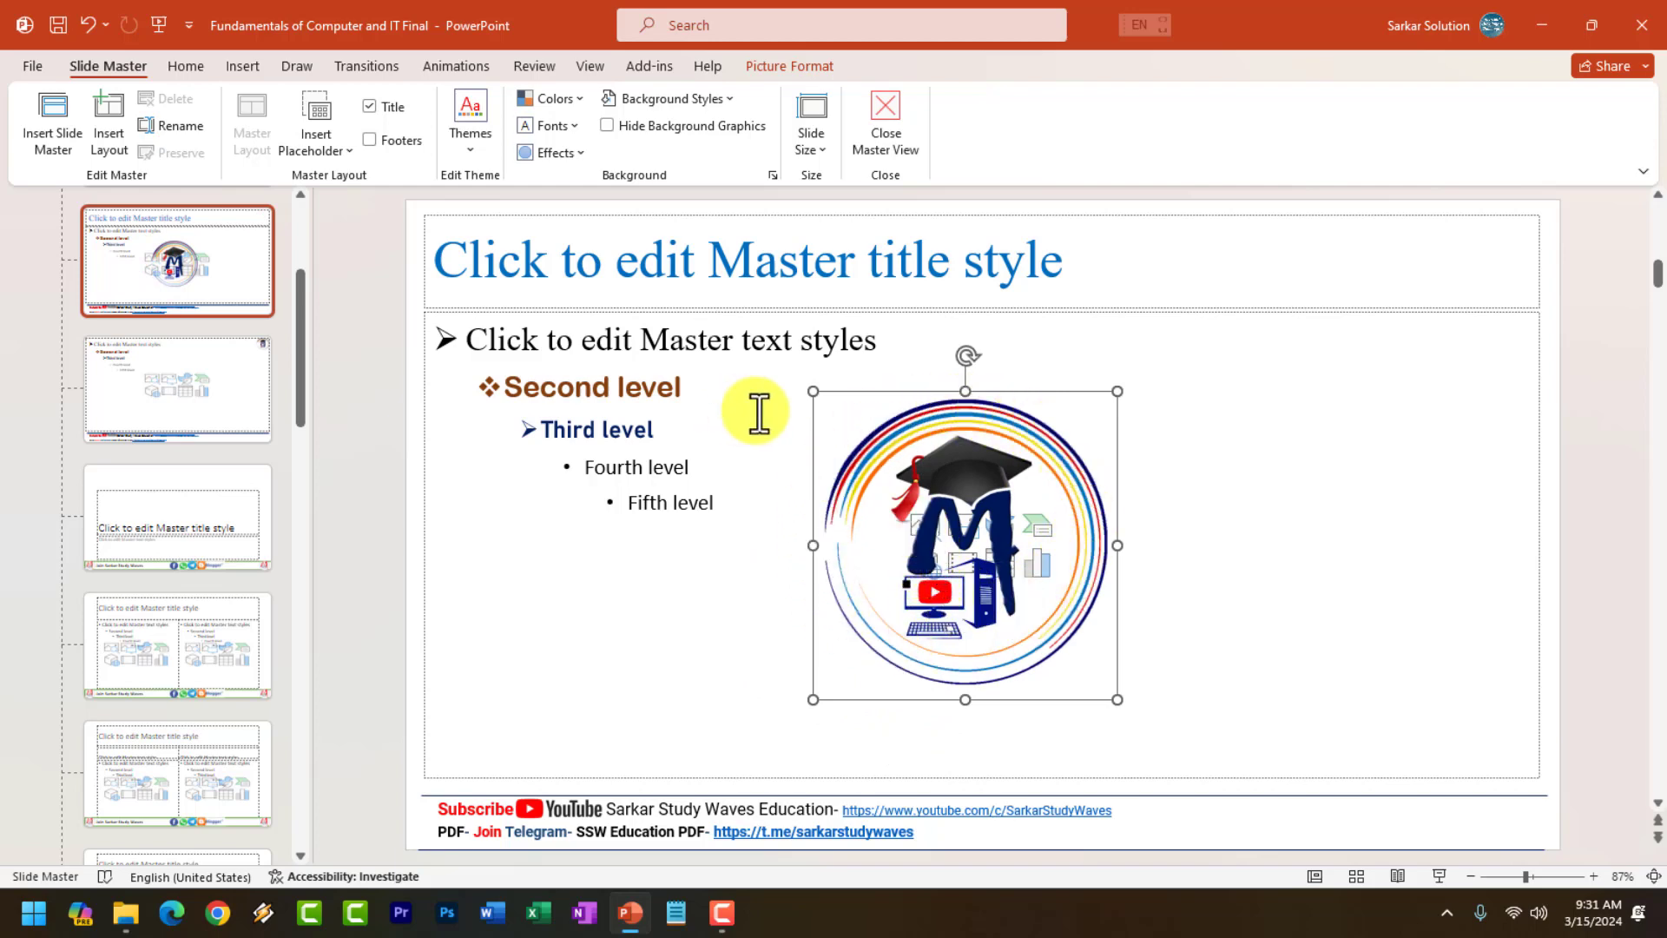
Recolor the logo with Washout so it becomes a faint watermark.
left_click(186, 72)
left_click(252, 66)
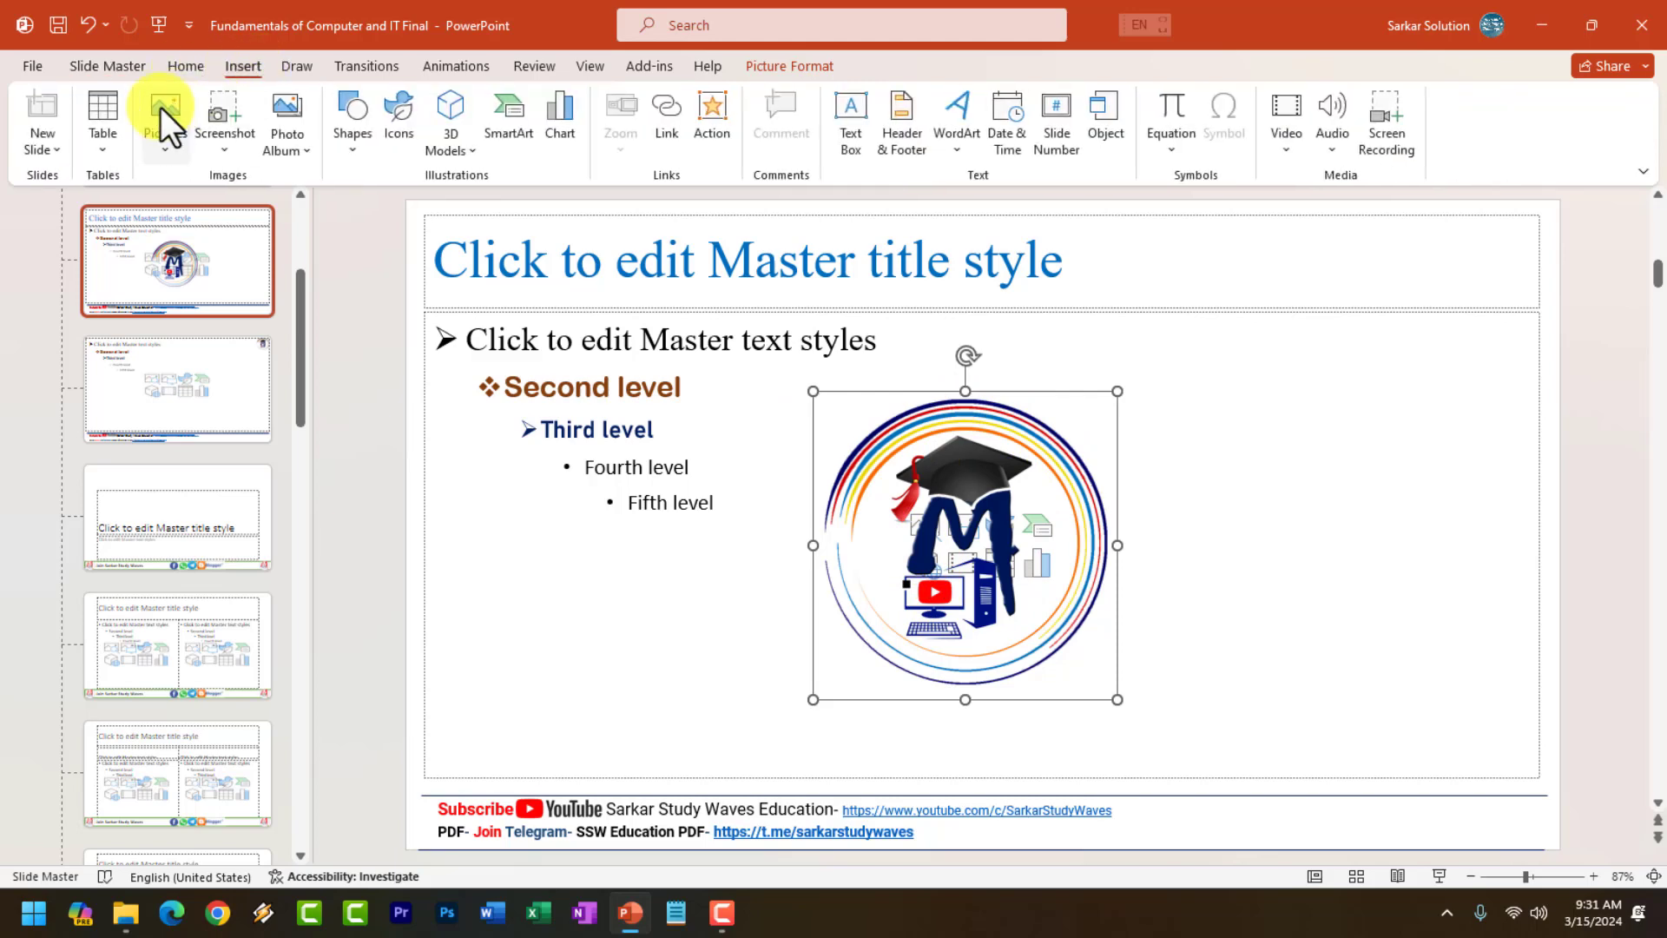
left_click(127, 70)
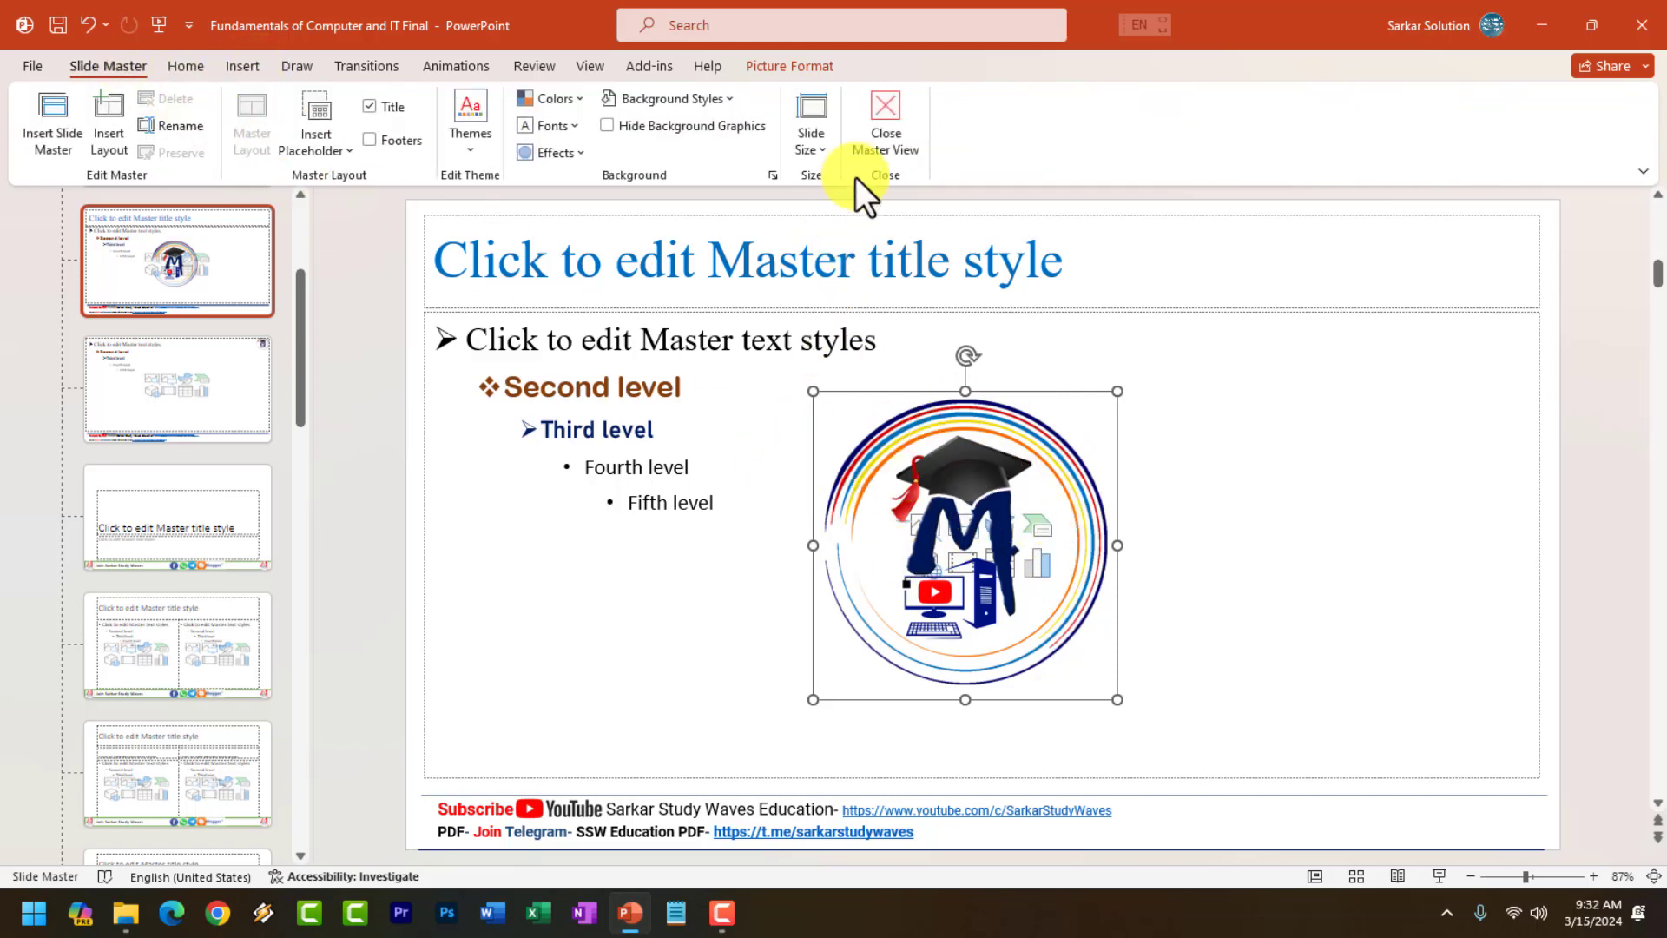
left_click(795, 68)
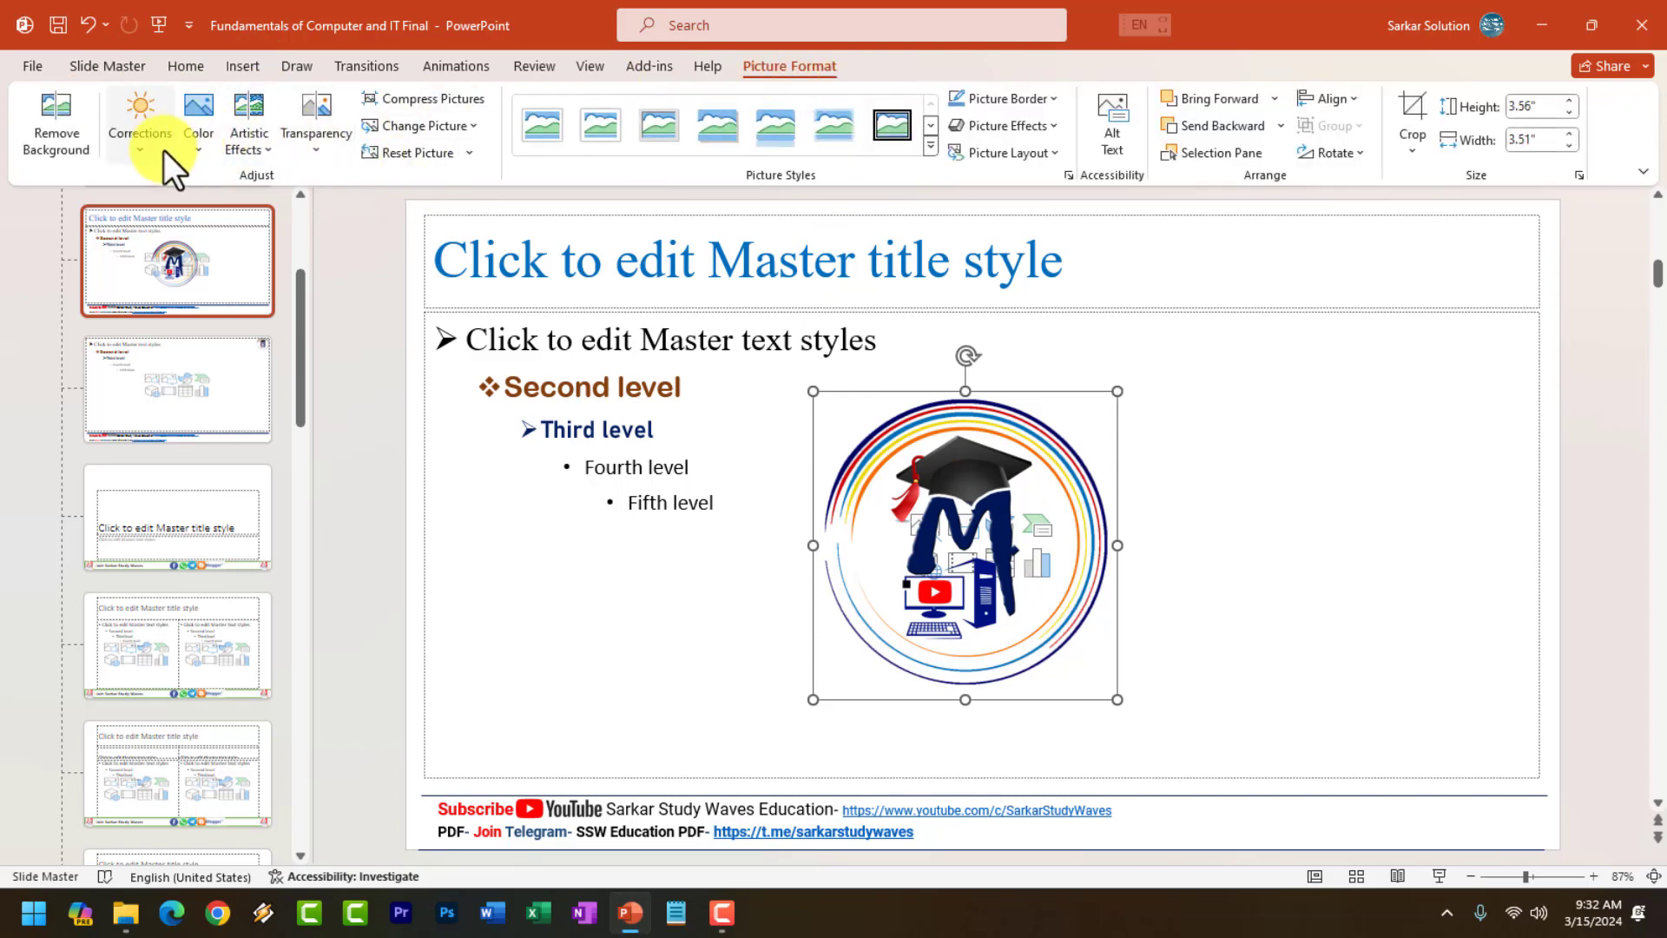
left_click(320, 151)
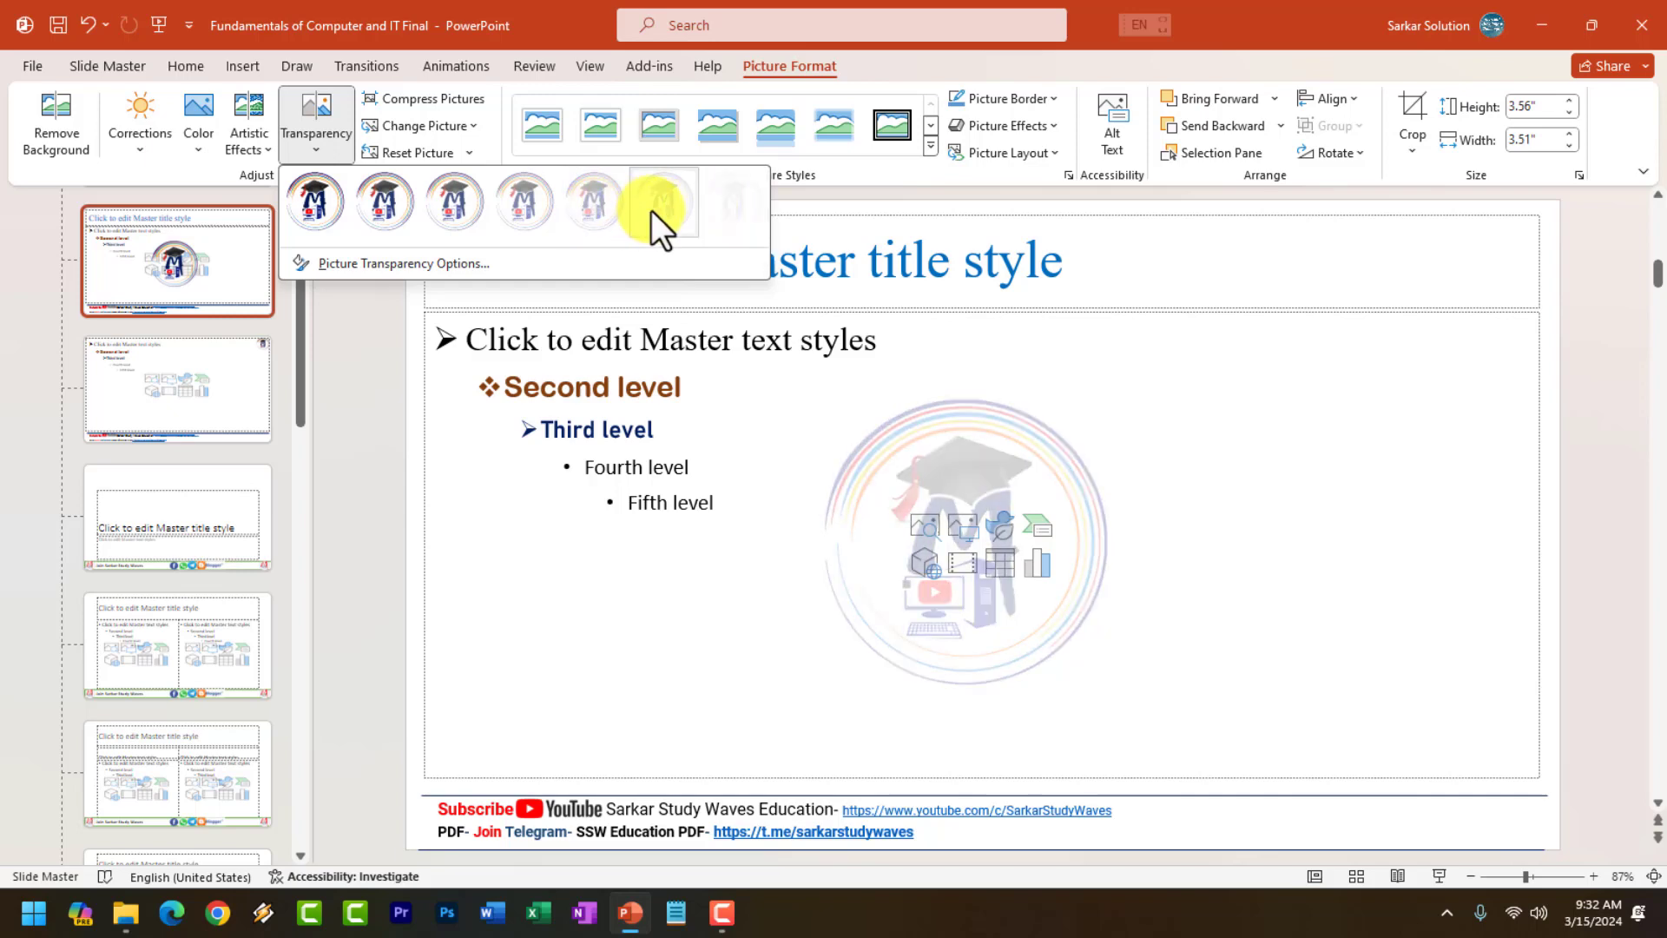
left_click(198, 130)
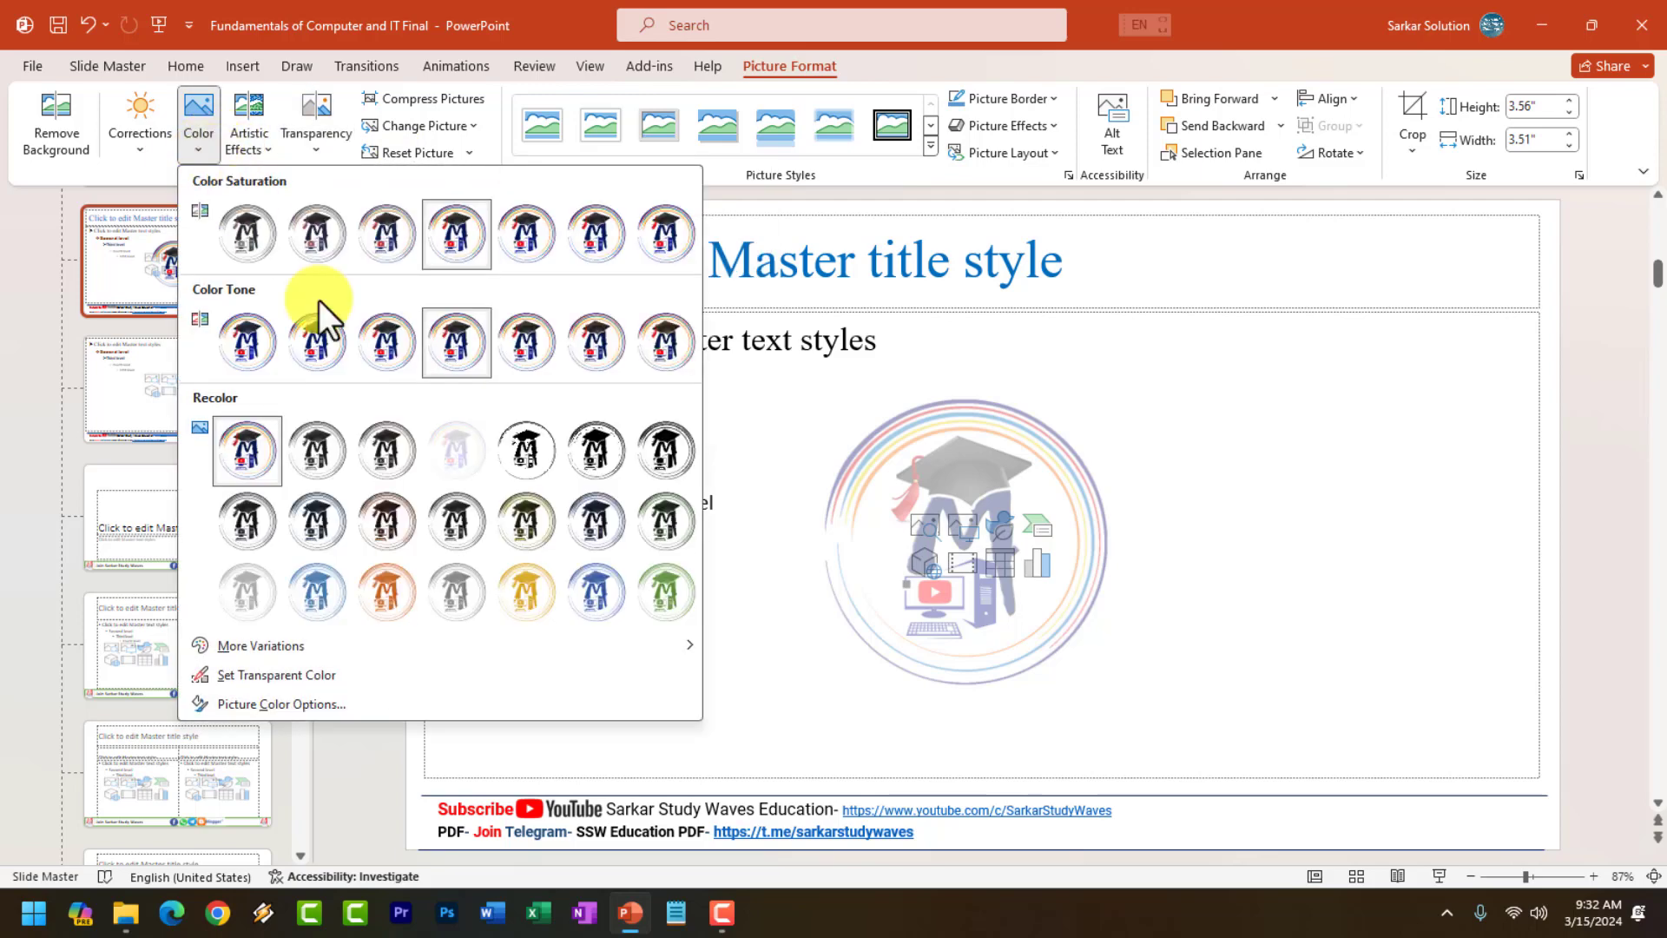
left_click(453, 450)
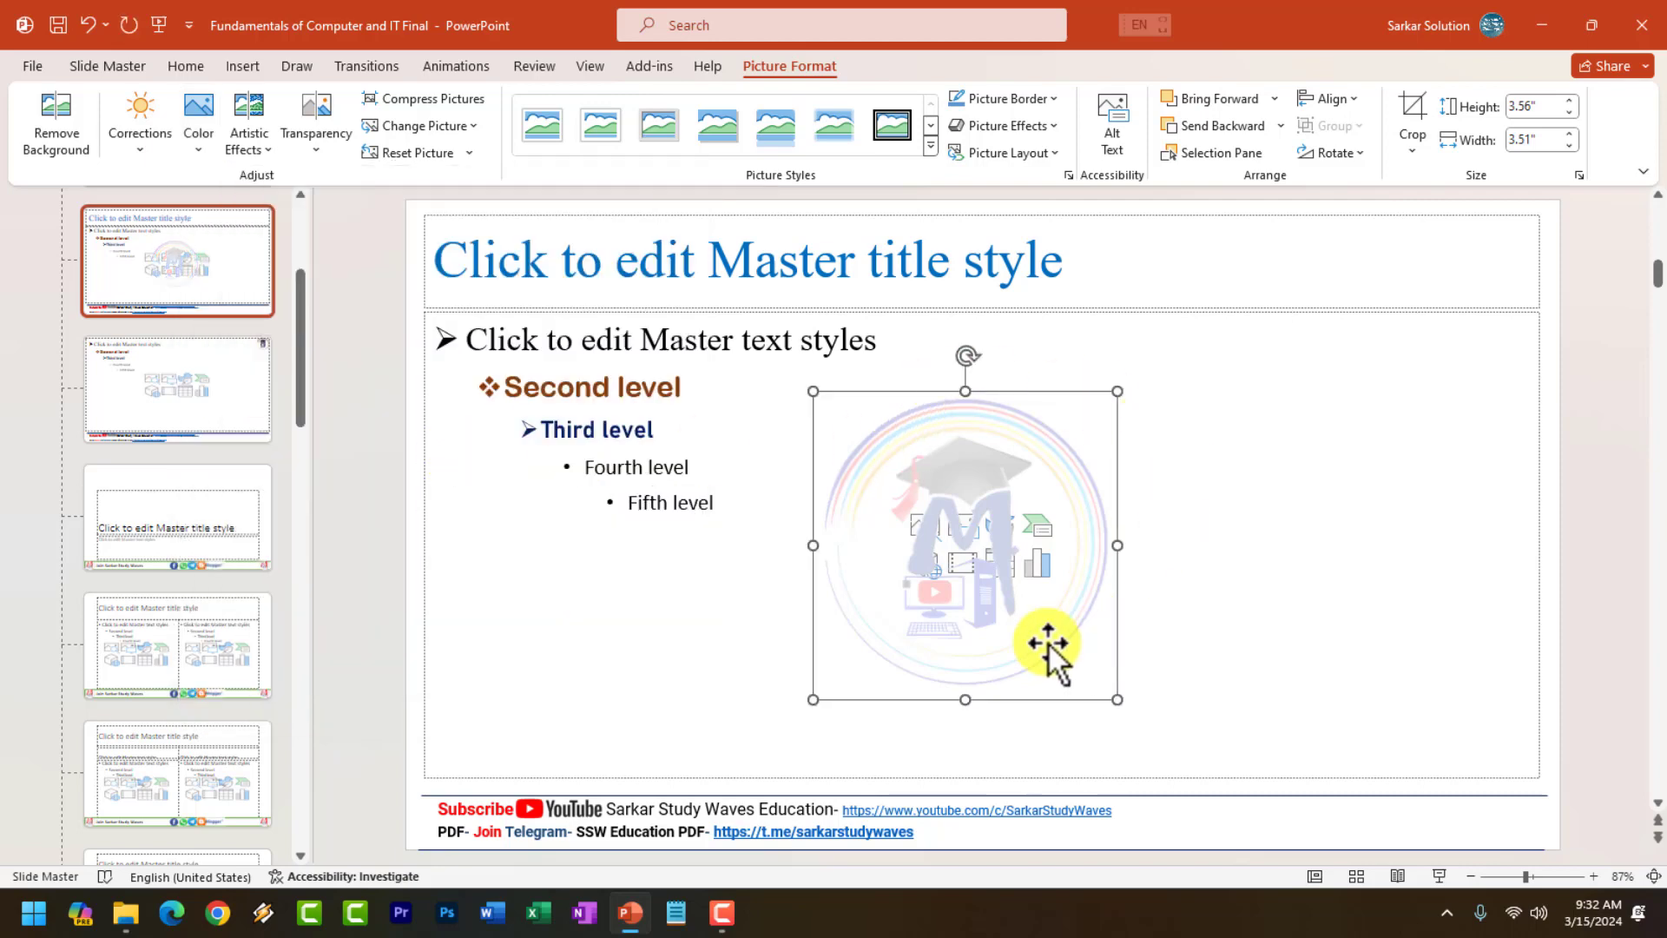
Make the master title text green.
left_click(595, 272)
triple_click(577, 269)
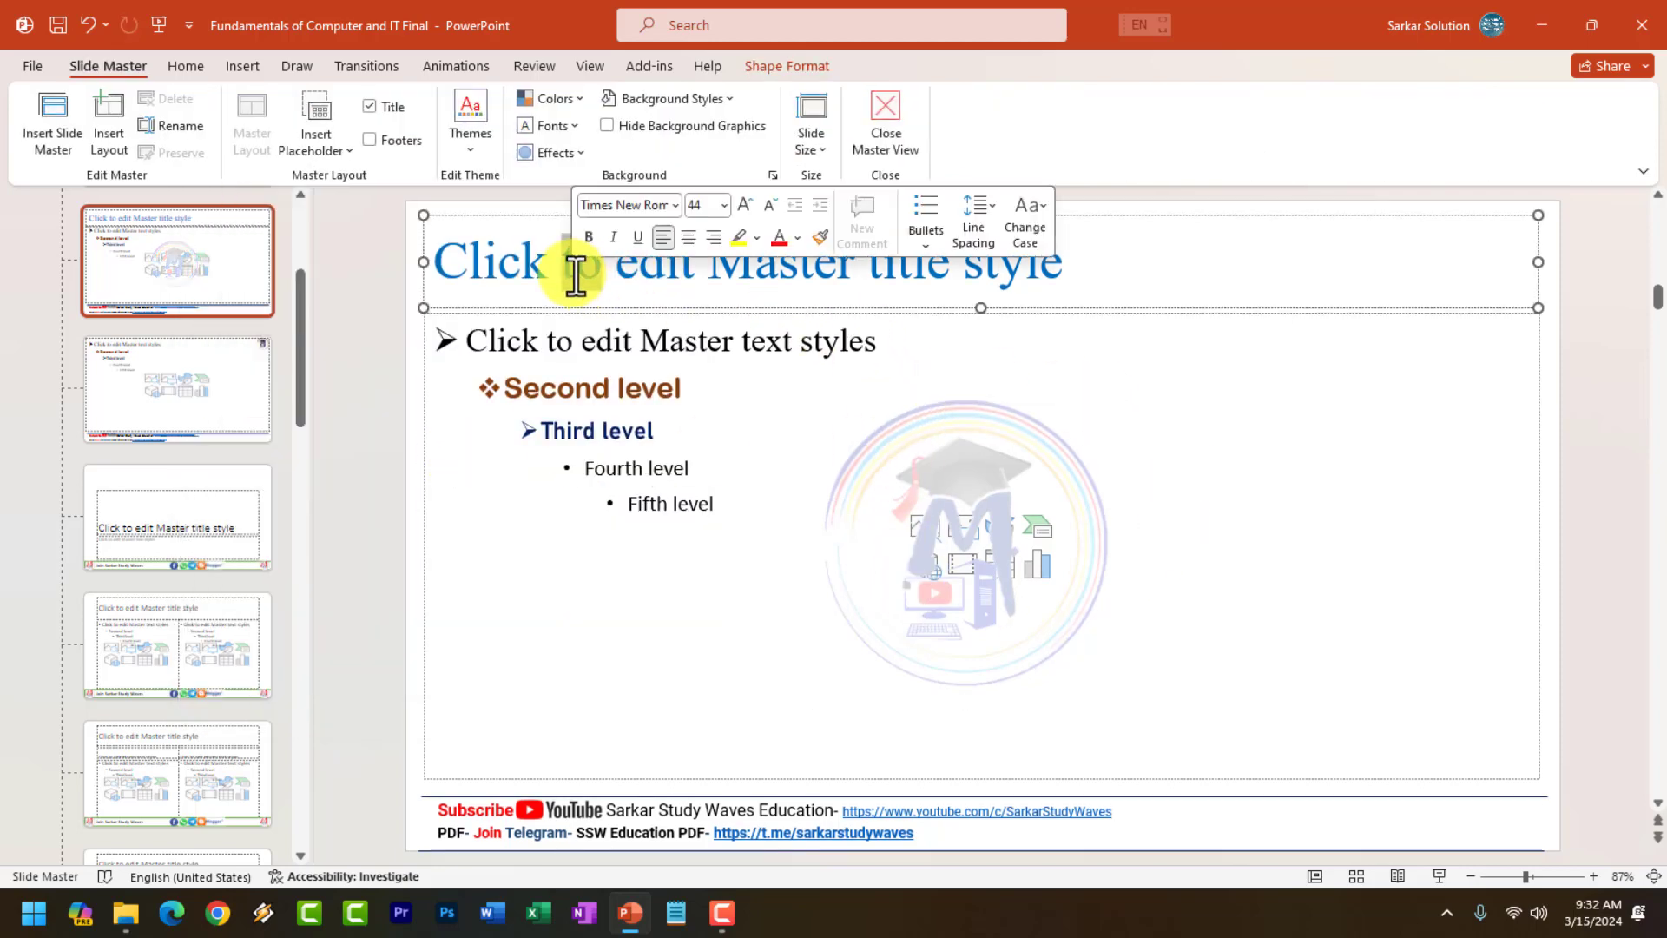
left_click(797, 236)
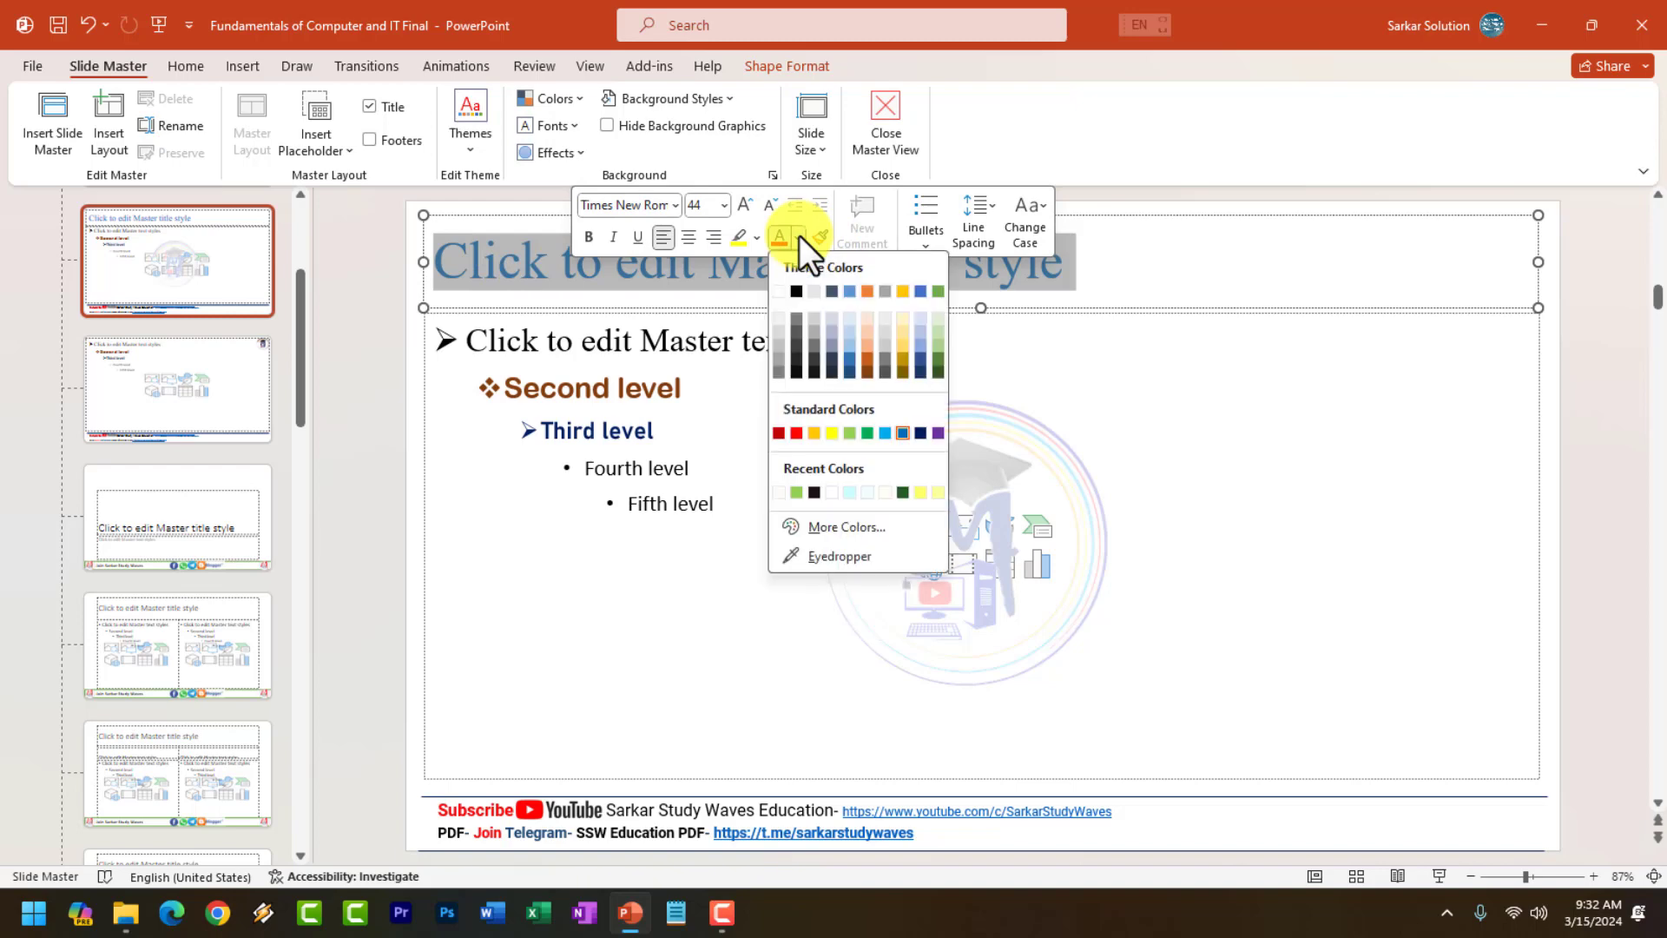
left_click(871, 433)
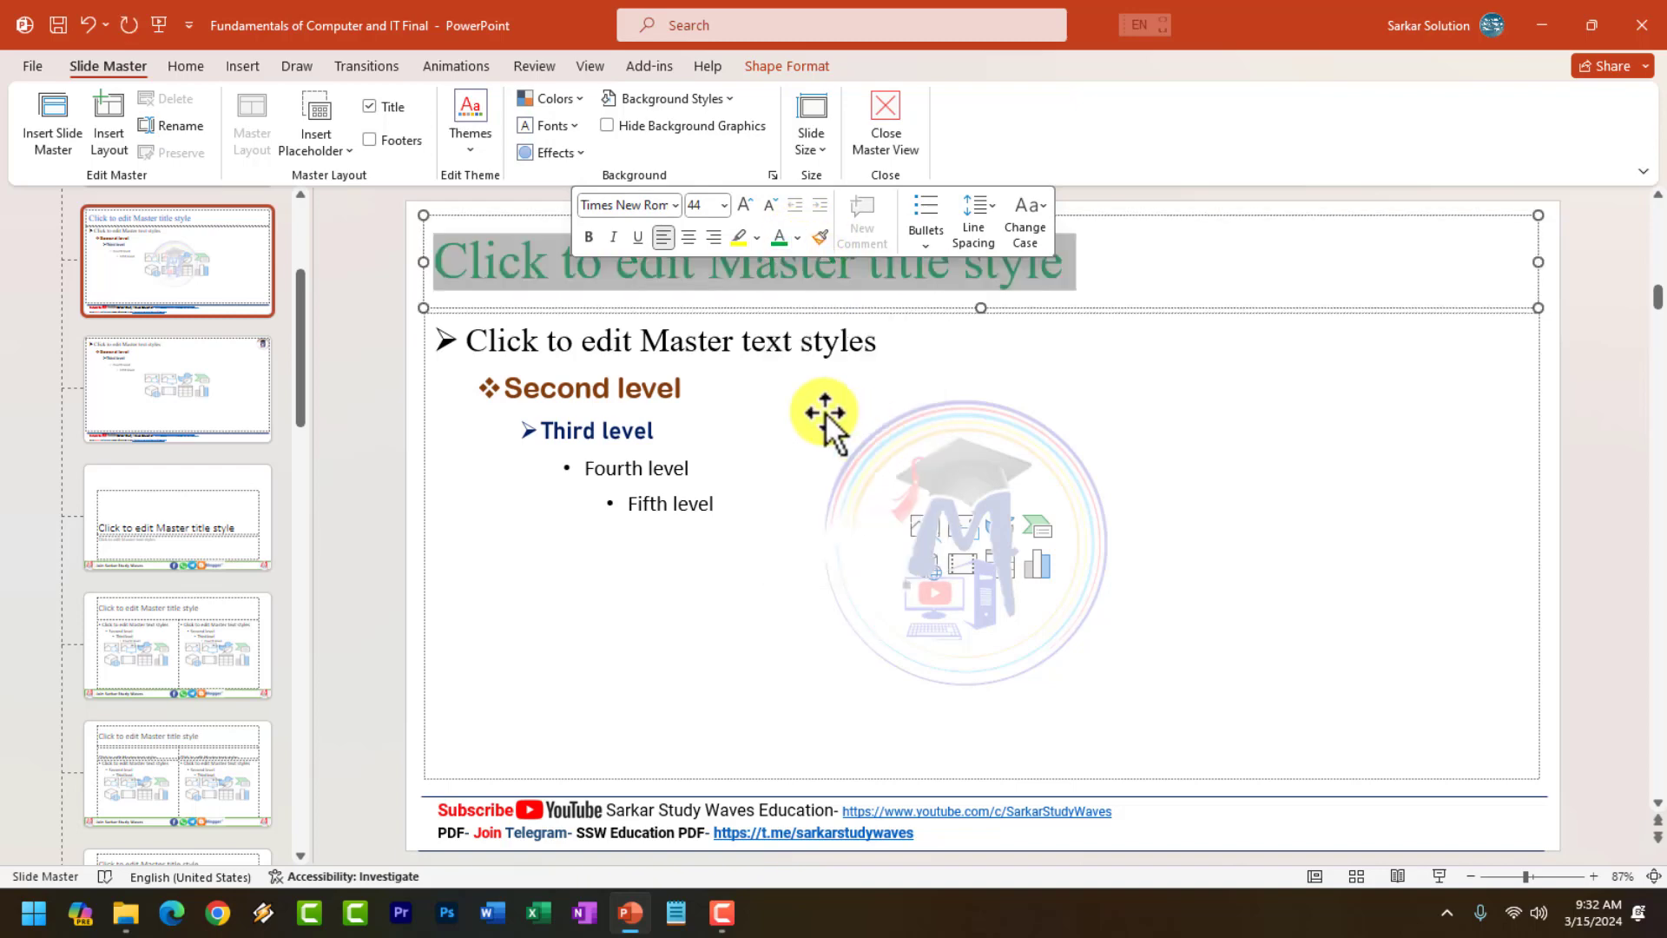
left_click(188, 70)
left_click(462, 107)
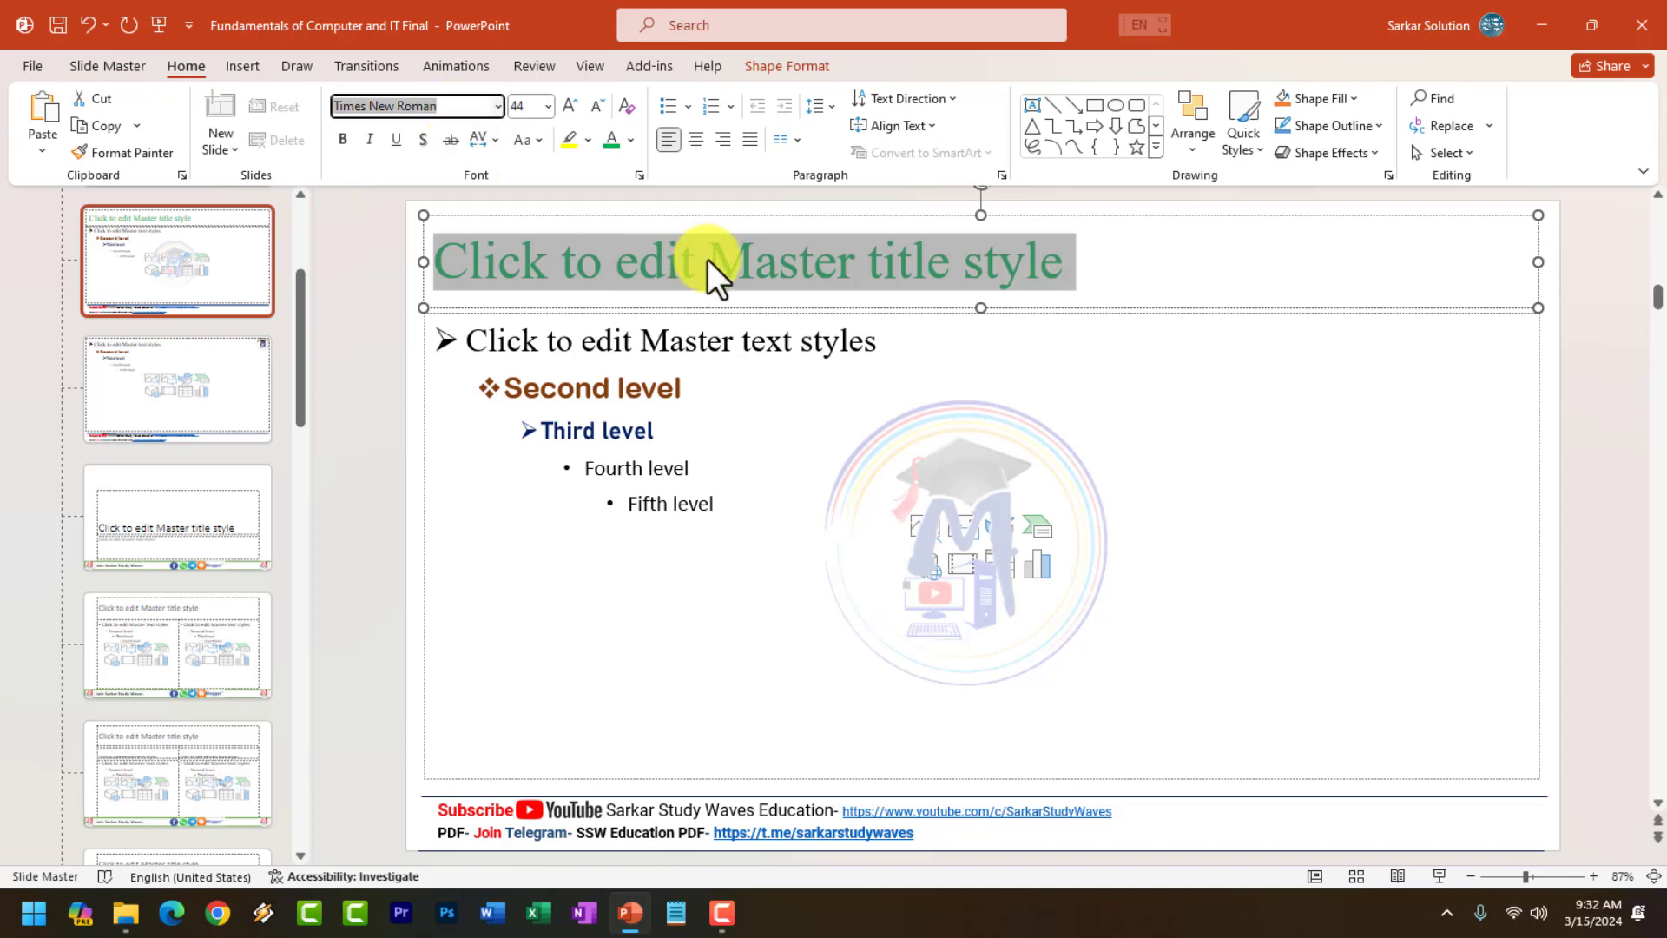
Select the Second level text in the master body and bring up its font colour choices.
left_click(491, 387)
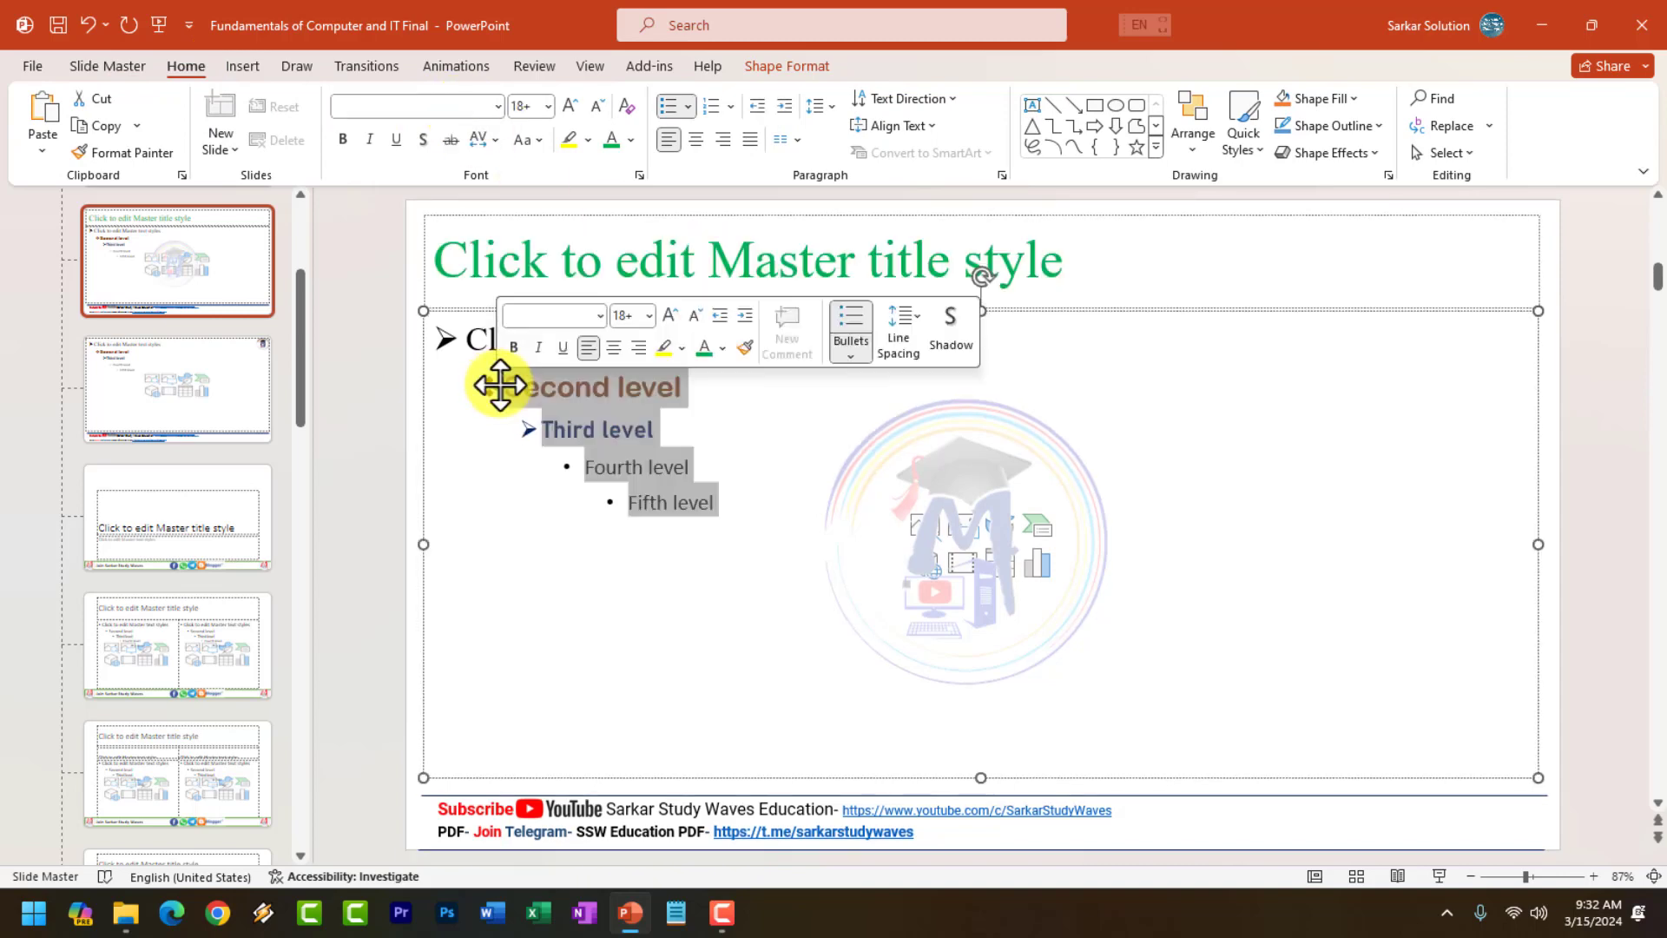
left_click(548, 394)
left_click(583, 429)
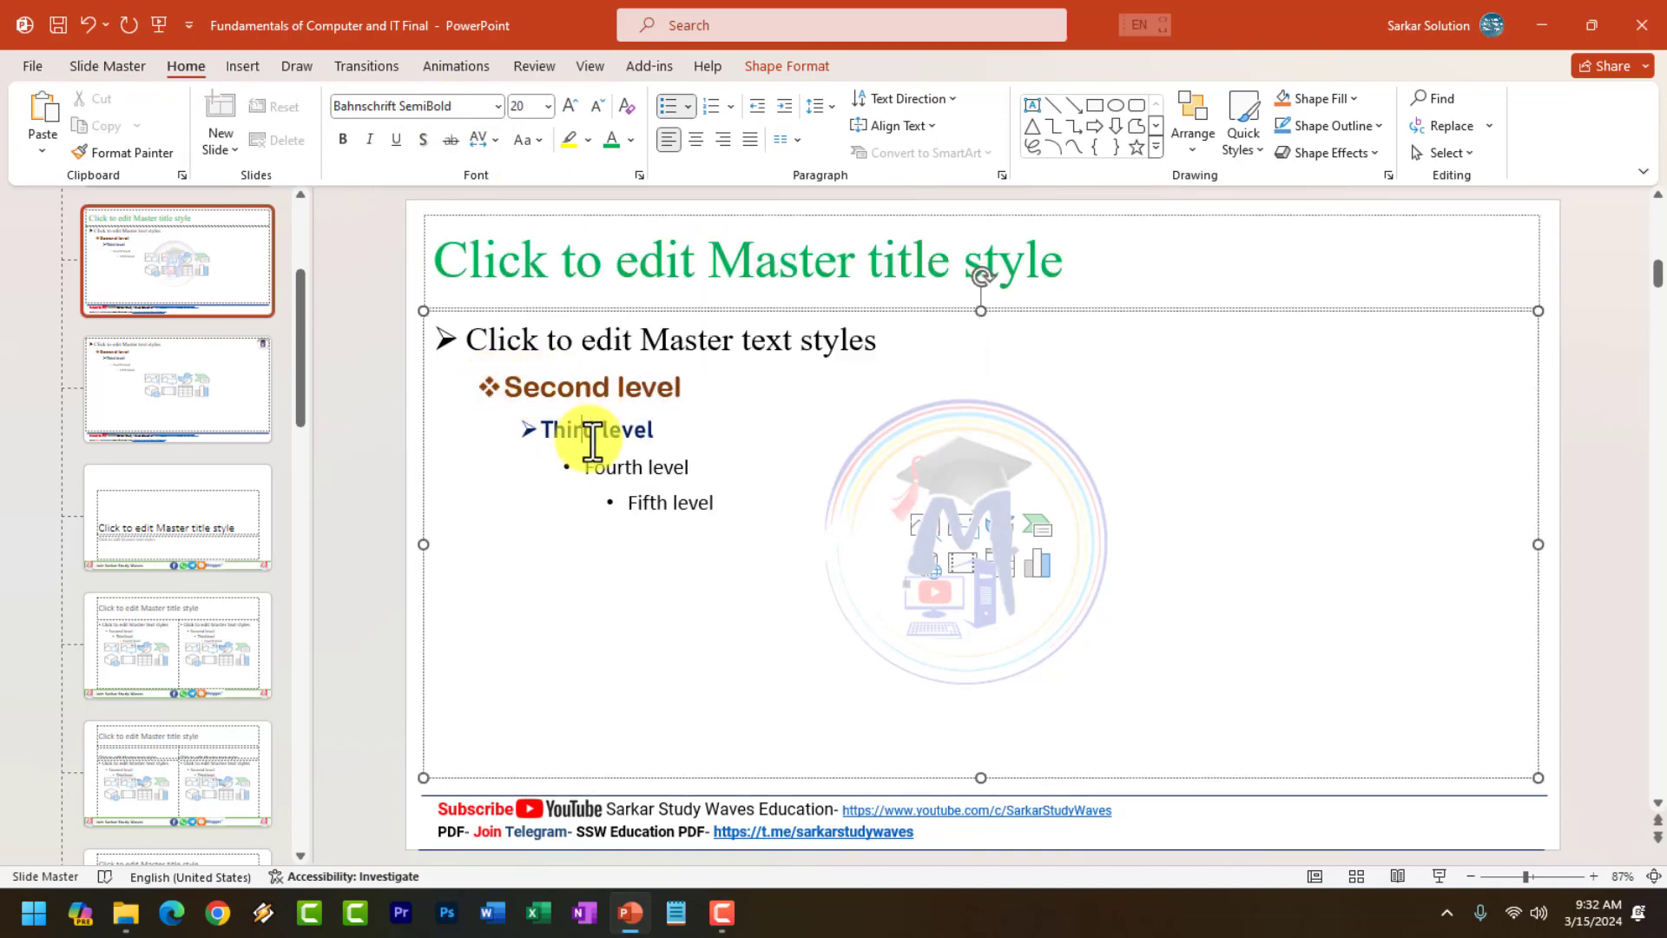
double_click(594, 386)
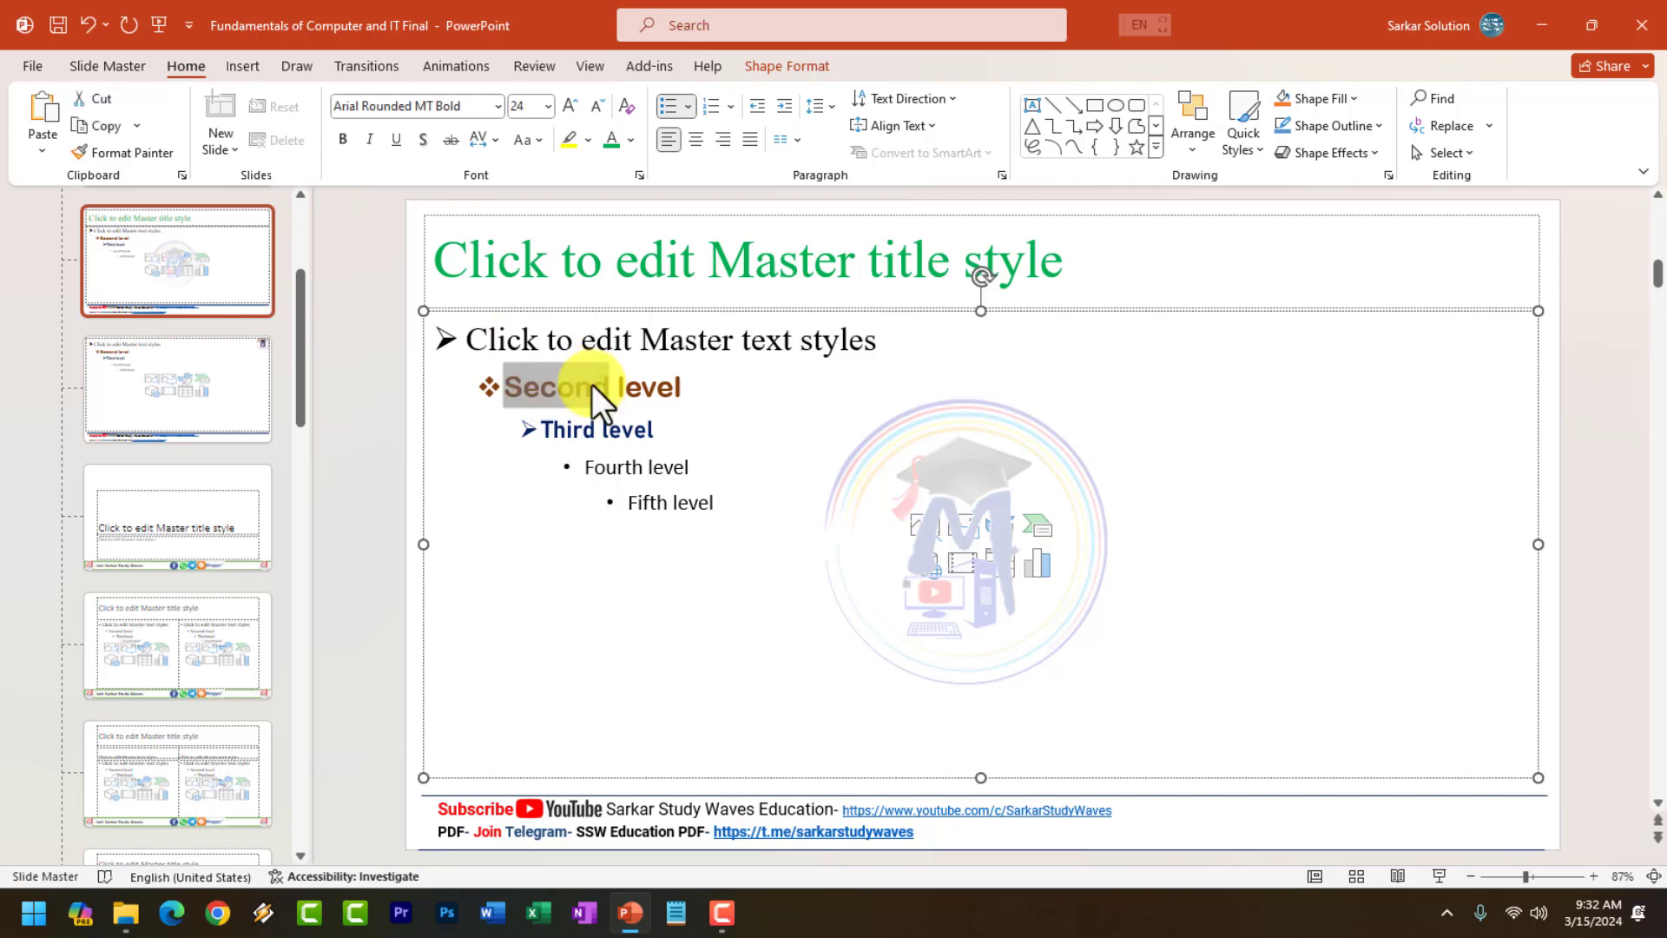
left_click(633, 141)
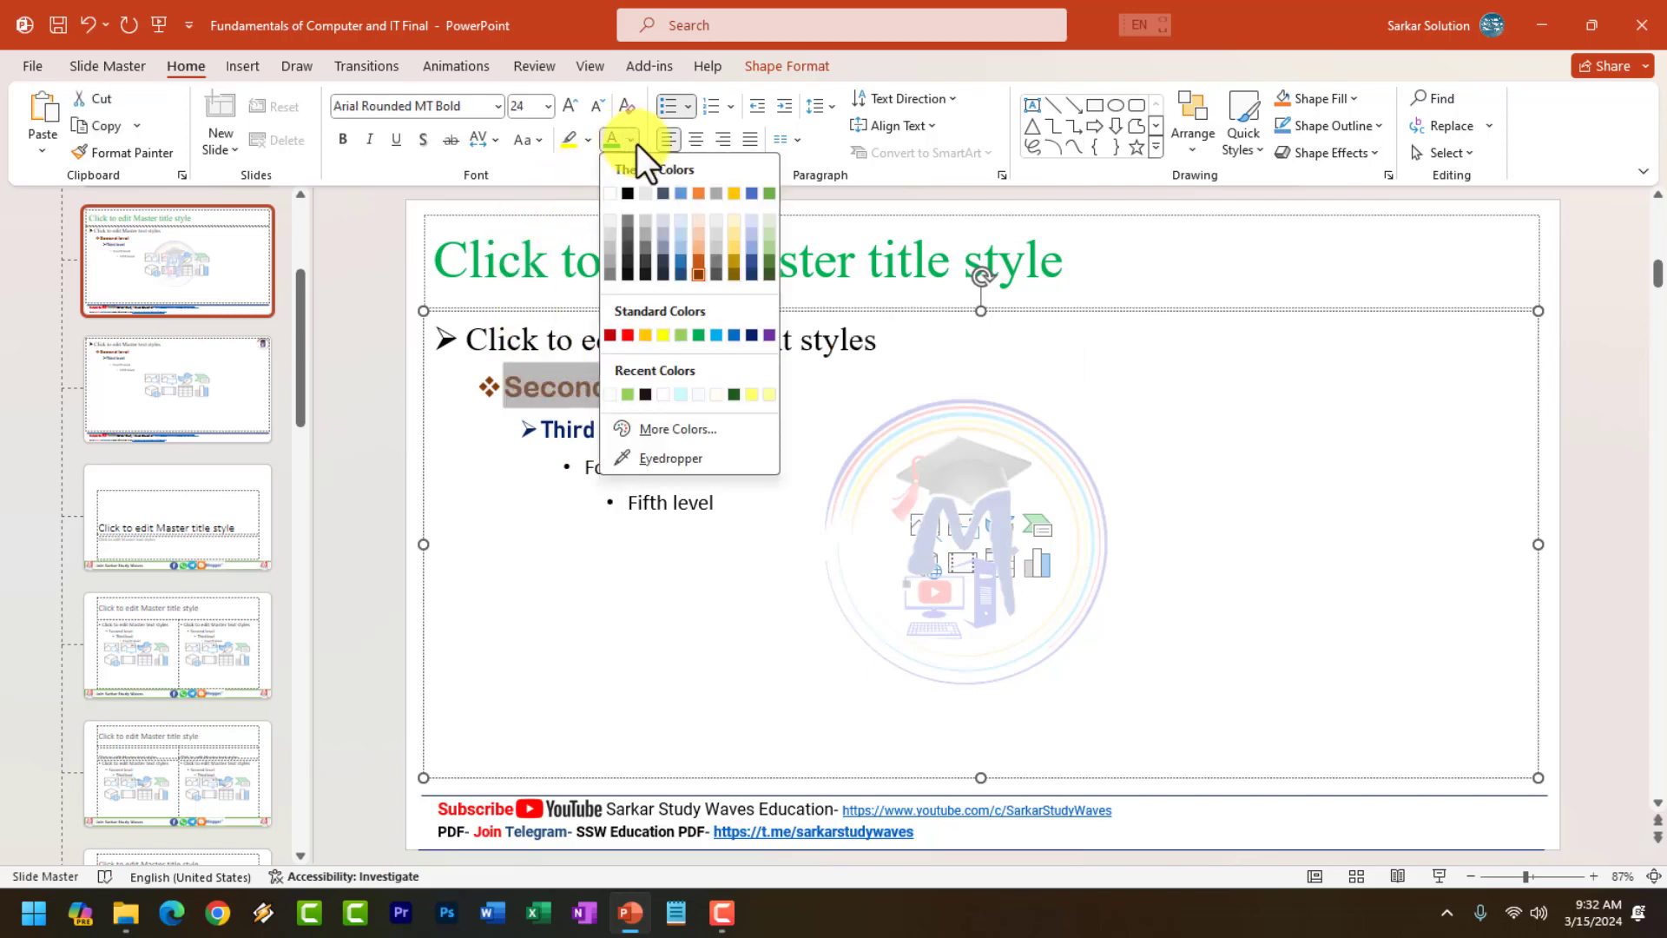
Select the whole Third level line and set its font colour to purple.
left_click(738, 337)
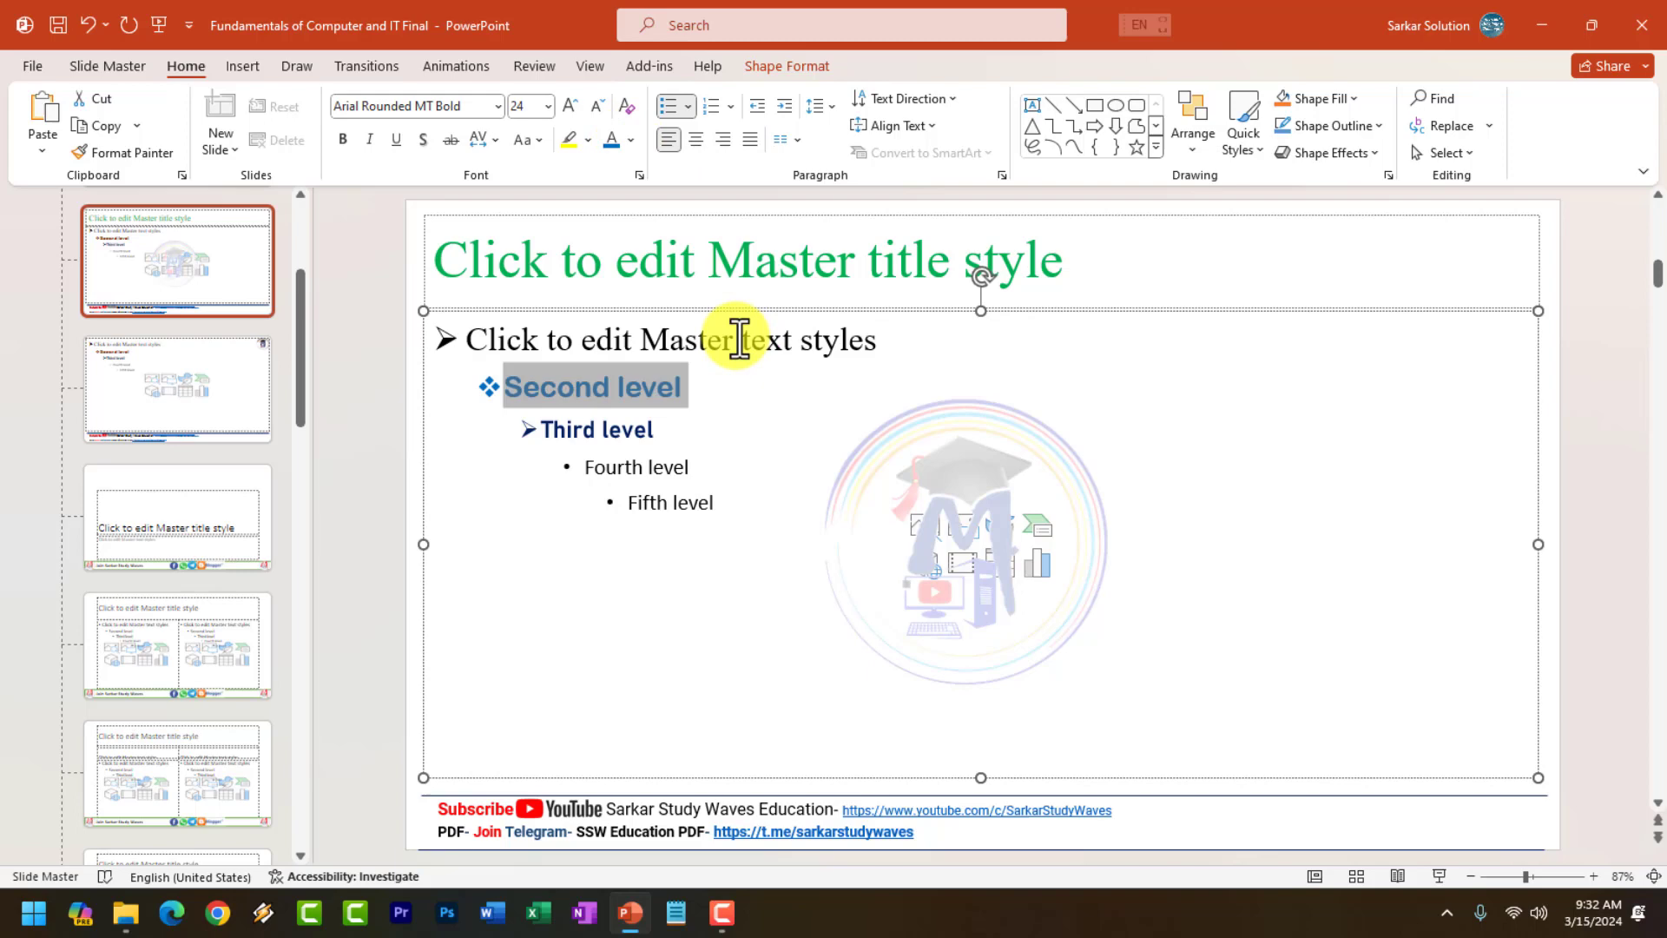
triple_click(614, 428)
left_click(631, 141)
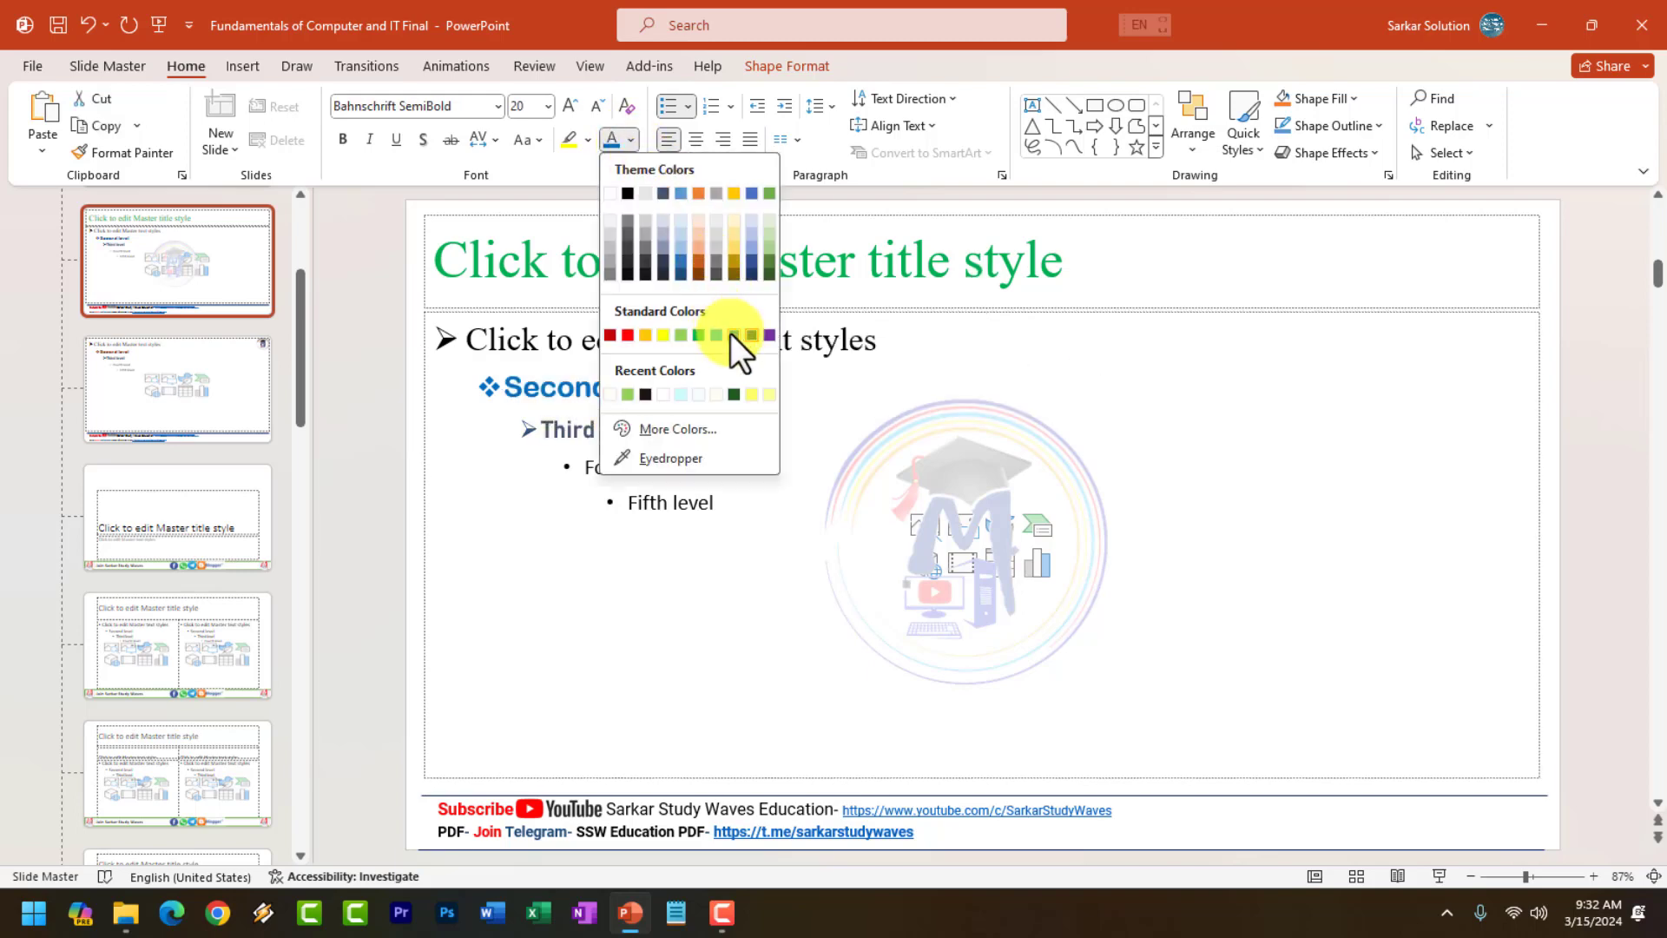
left_click(763, 335)
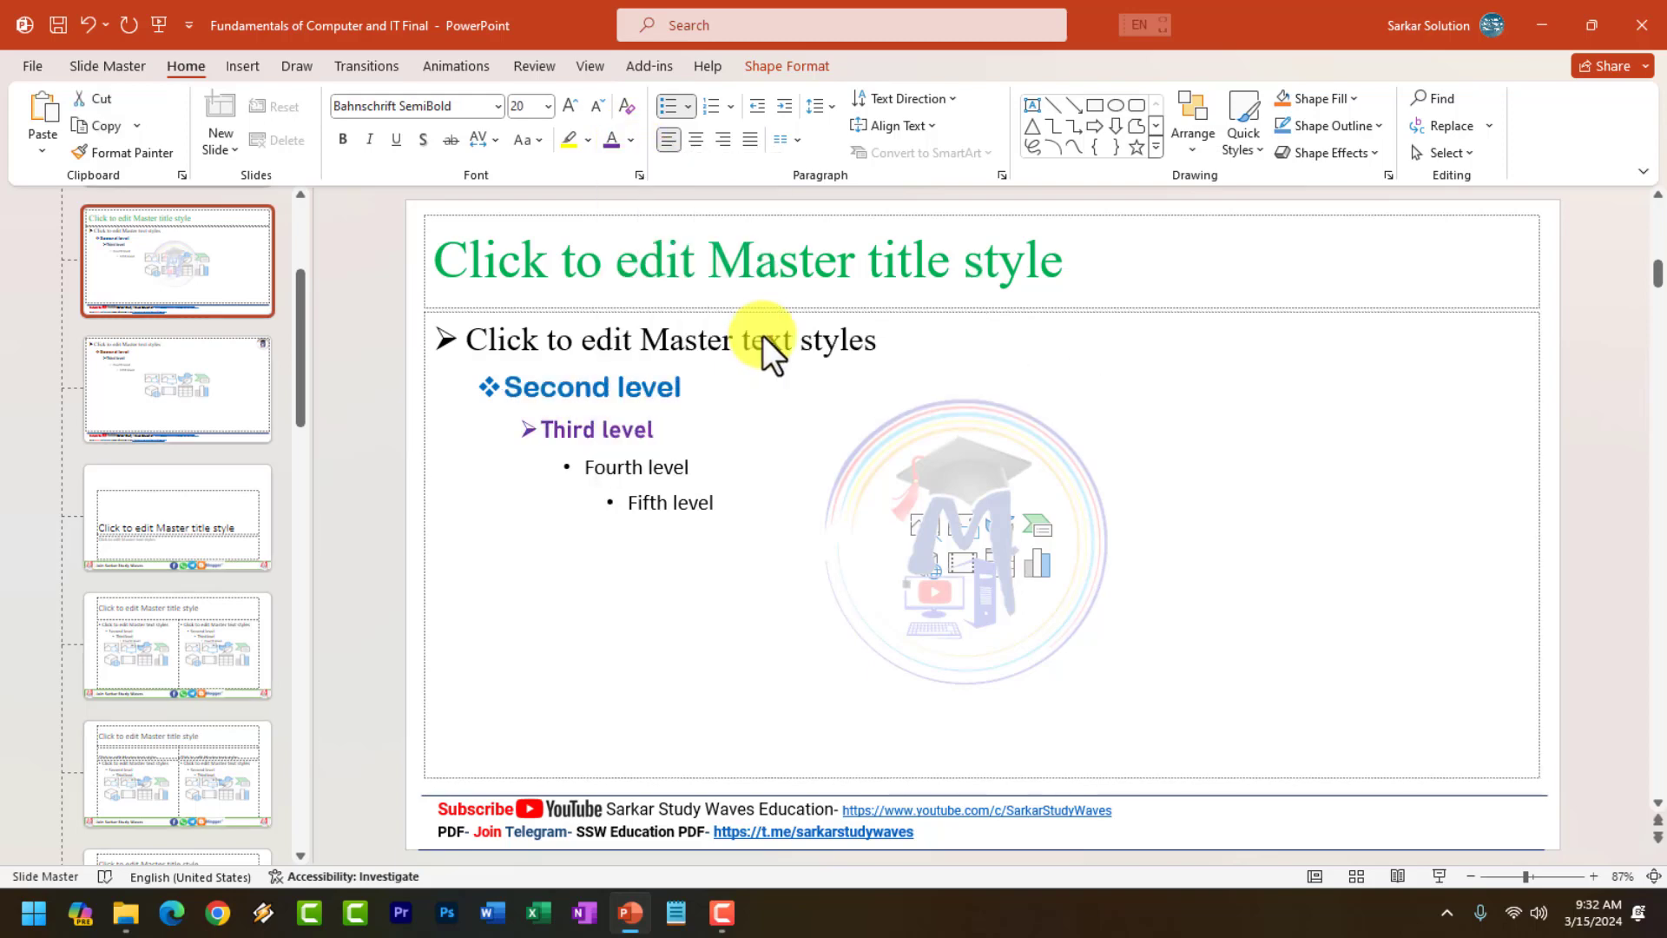
Check the first-level text, footer boxes and content placeholder on the master slide.
triple_click(560, 340)
left_click(524, 339)
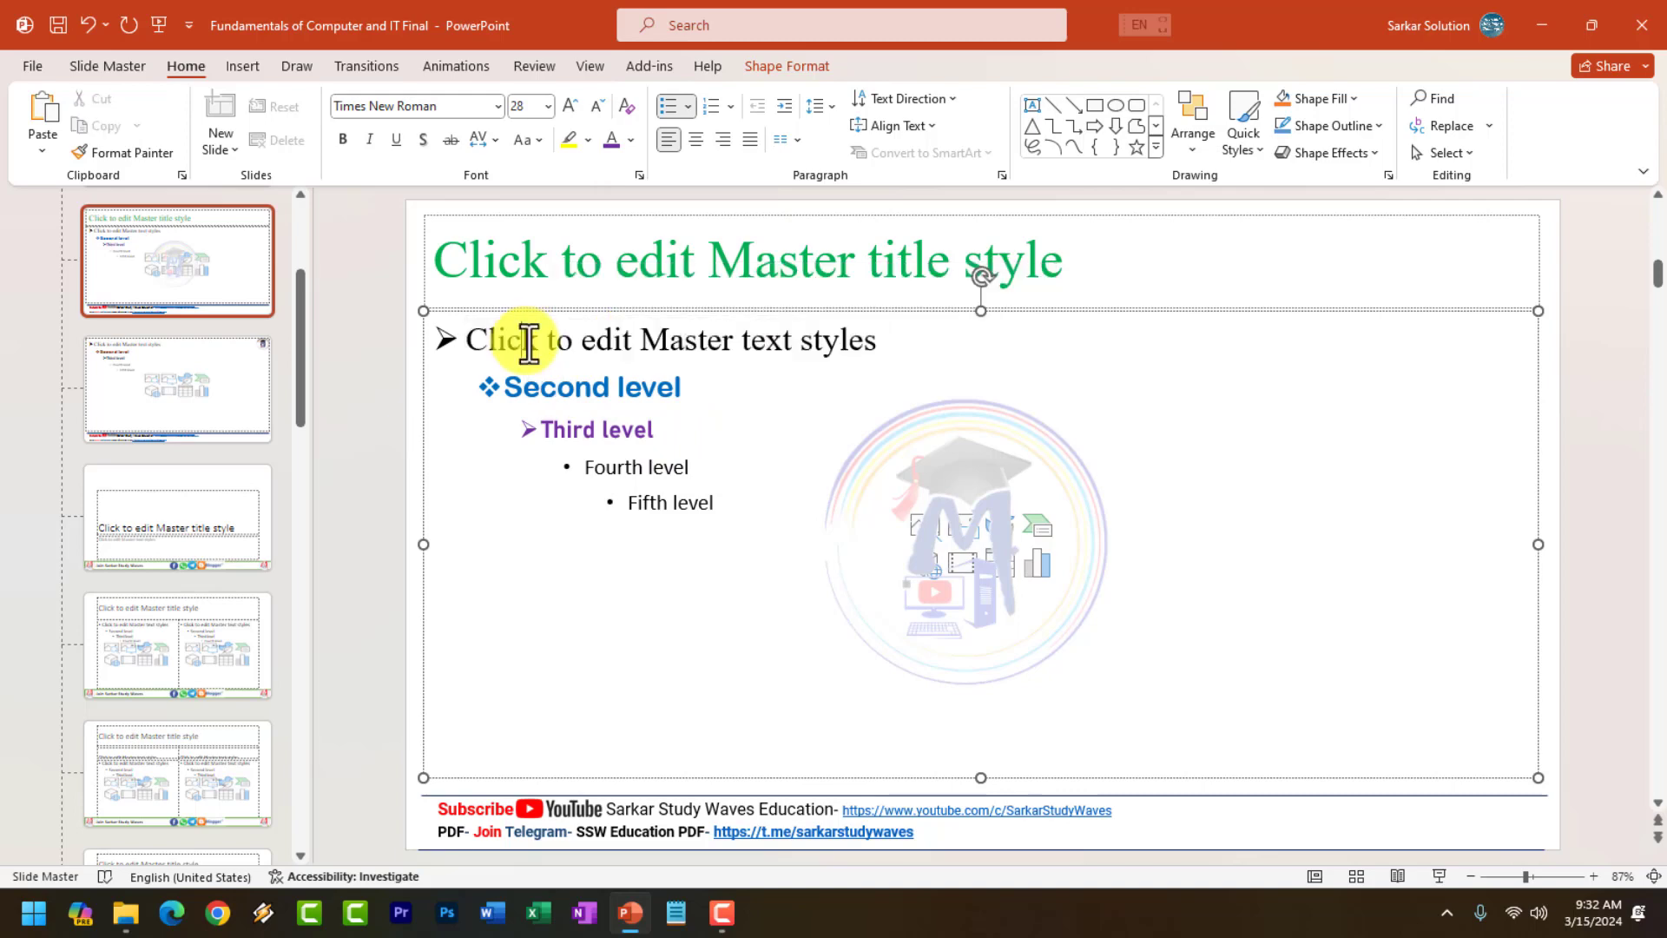
left_click(610, 814)
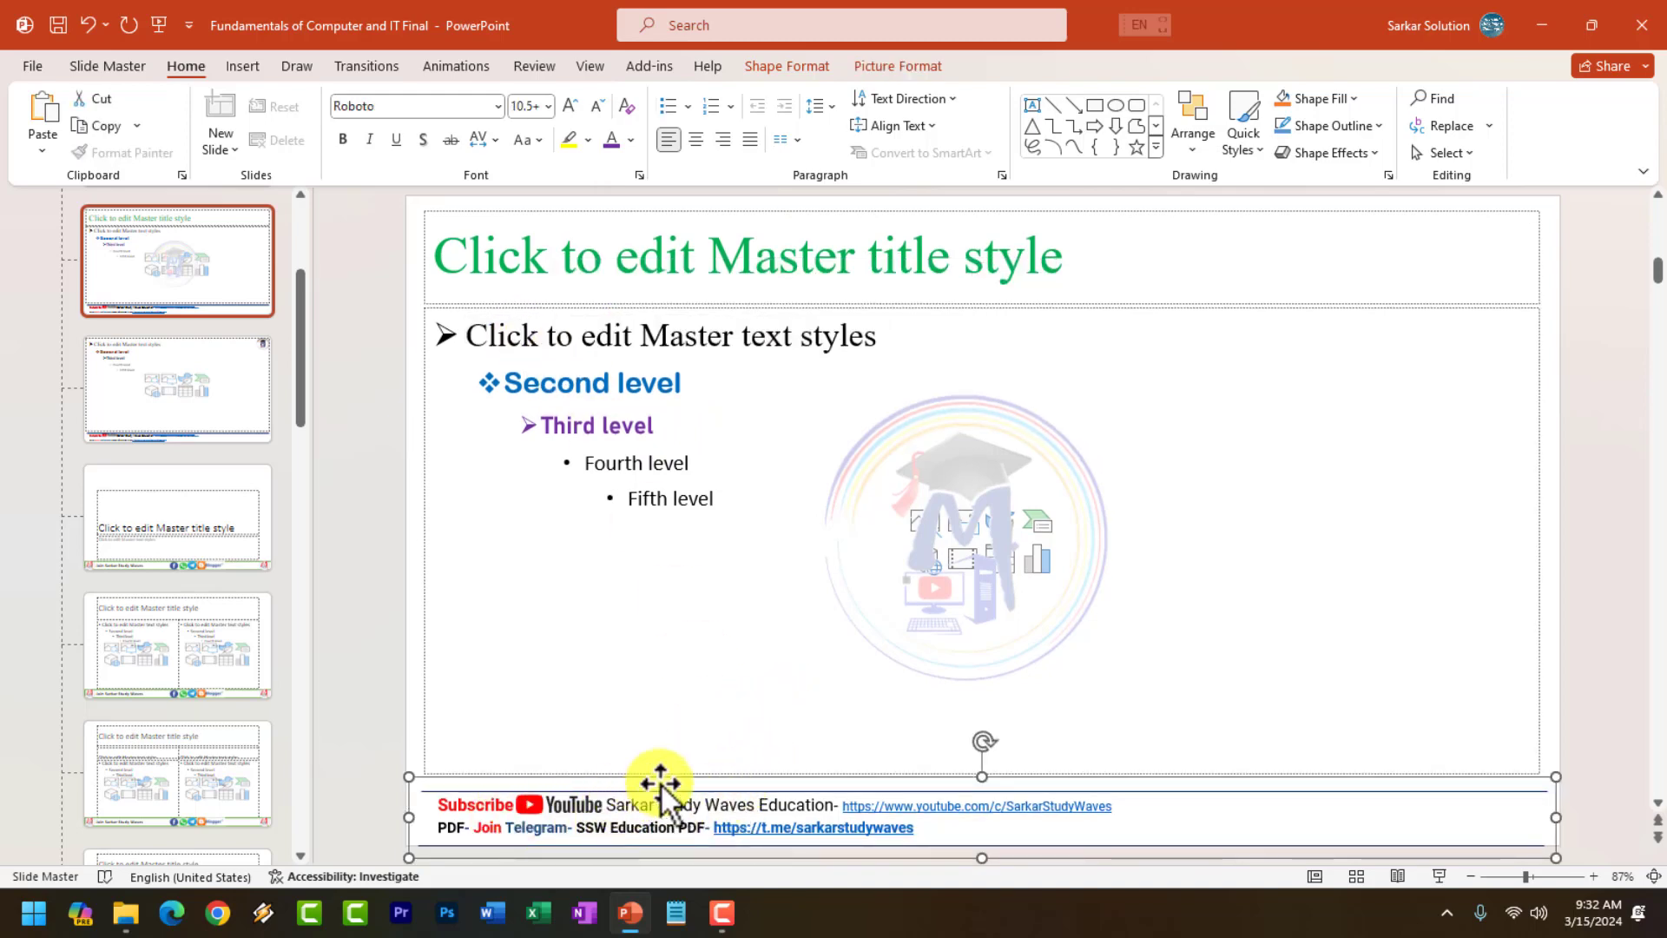
left_click(685, 815)
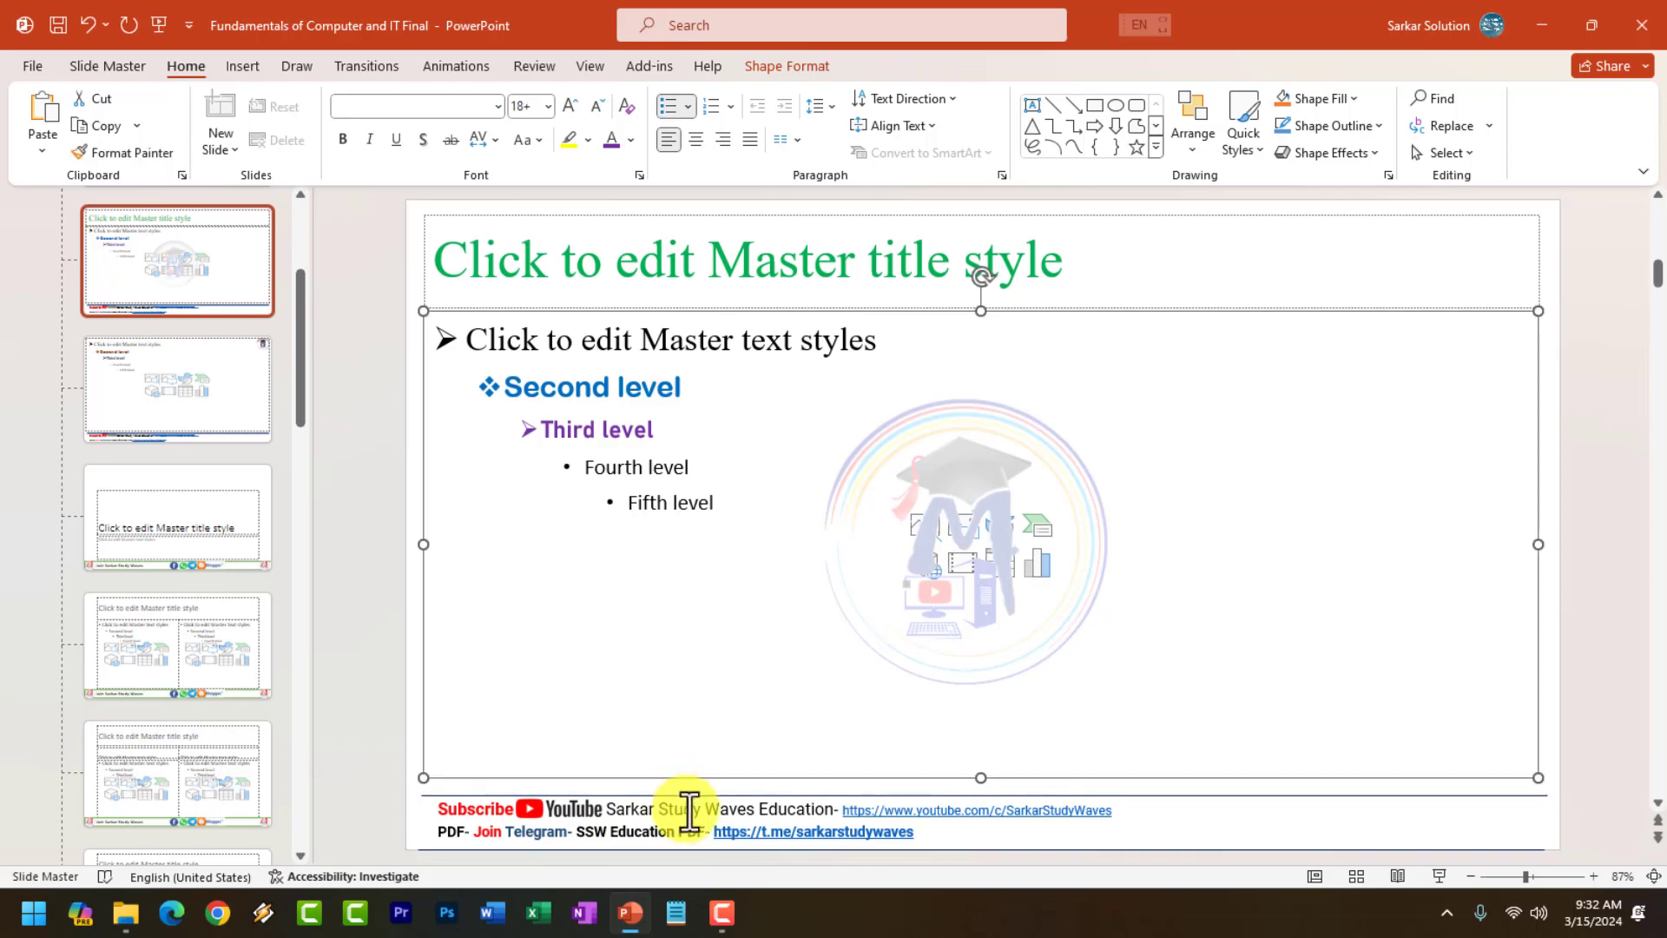
left_click(1279, 831)
left_click(961, 778)
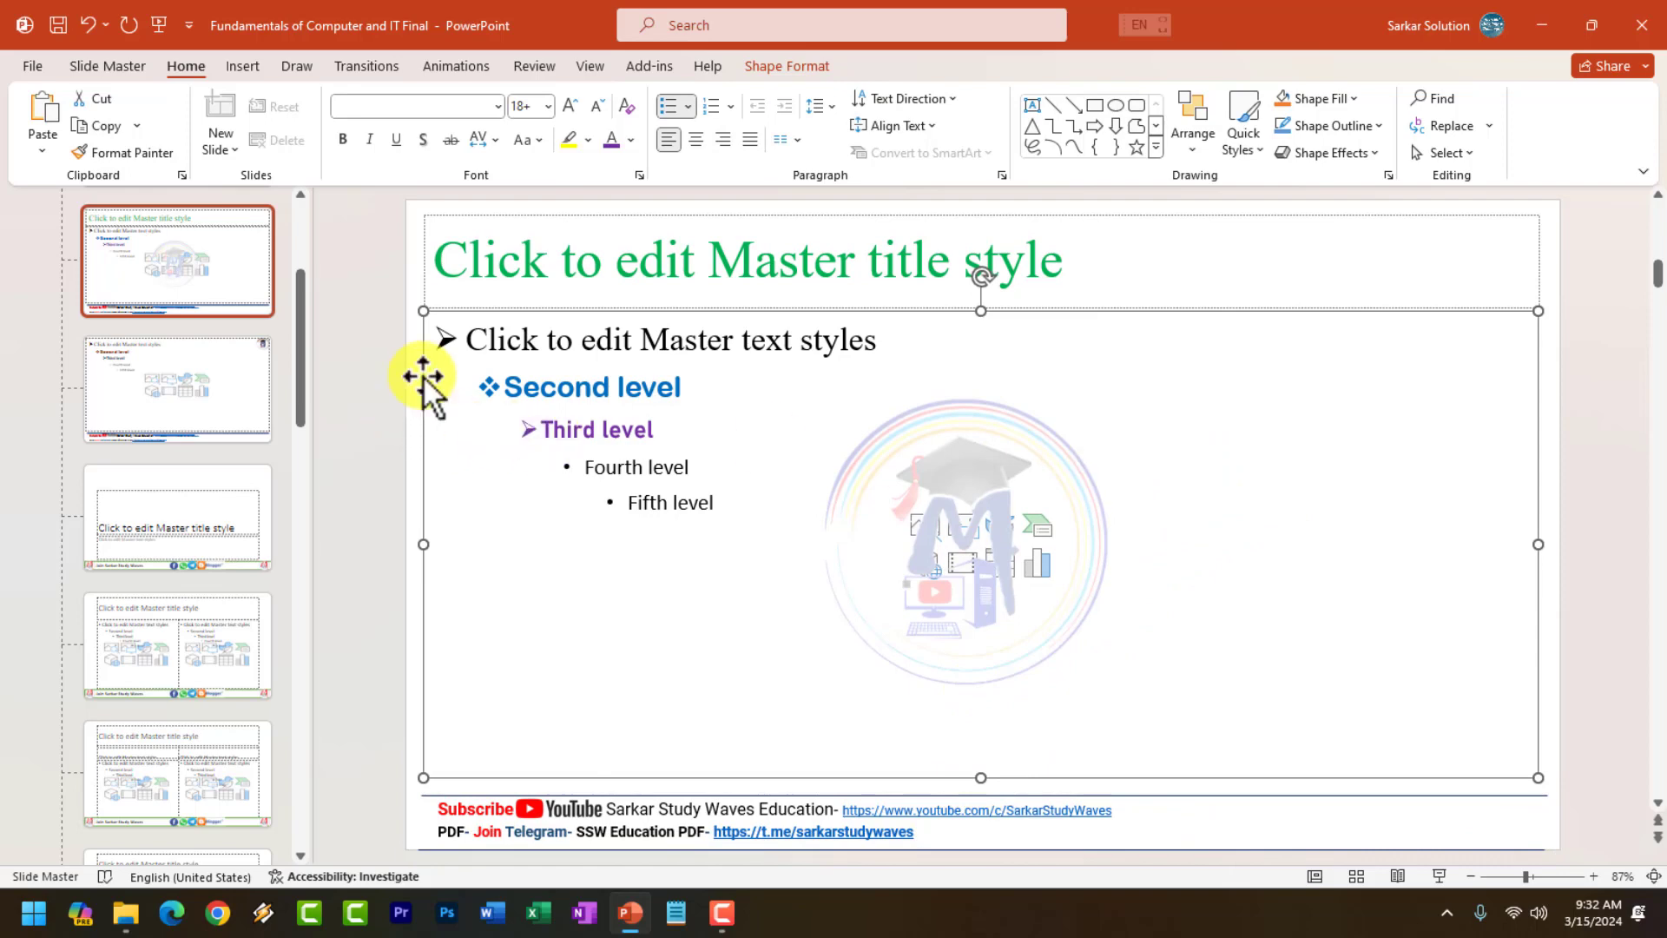
left_click(108, 66)
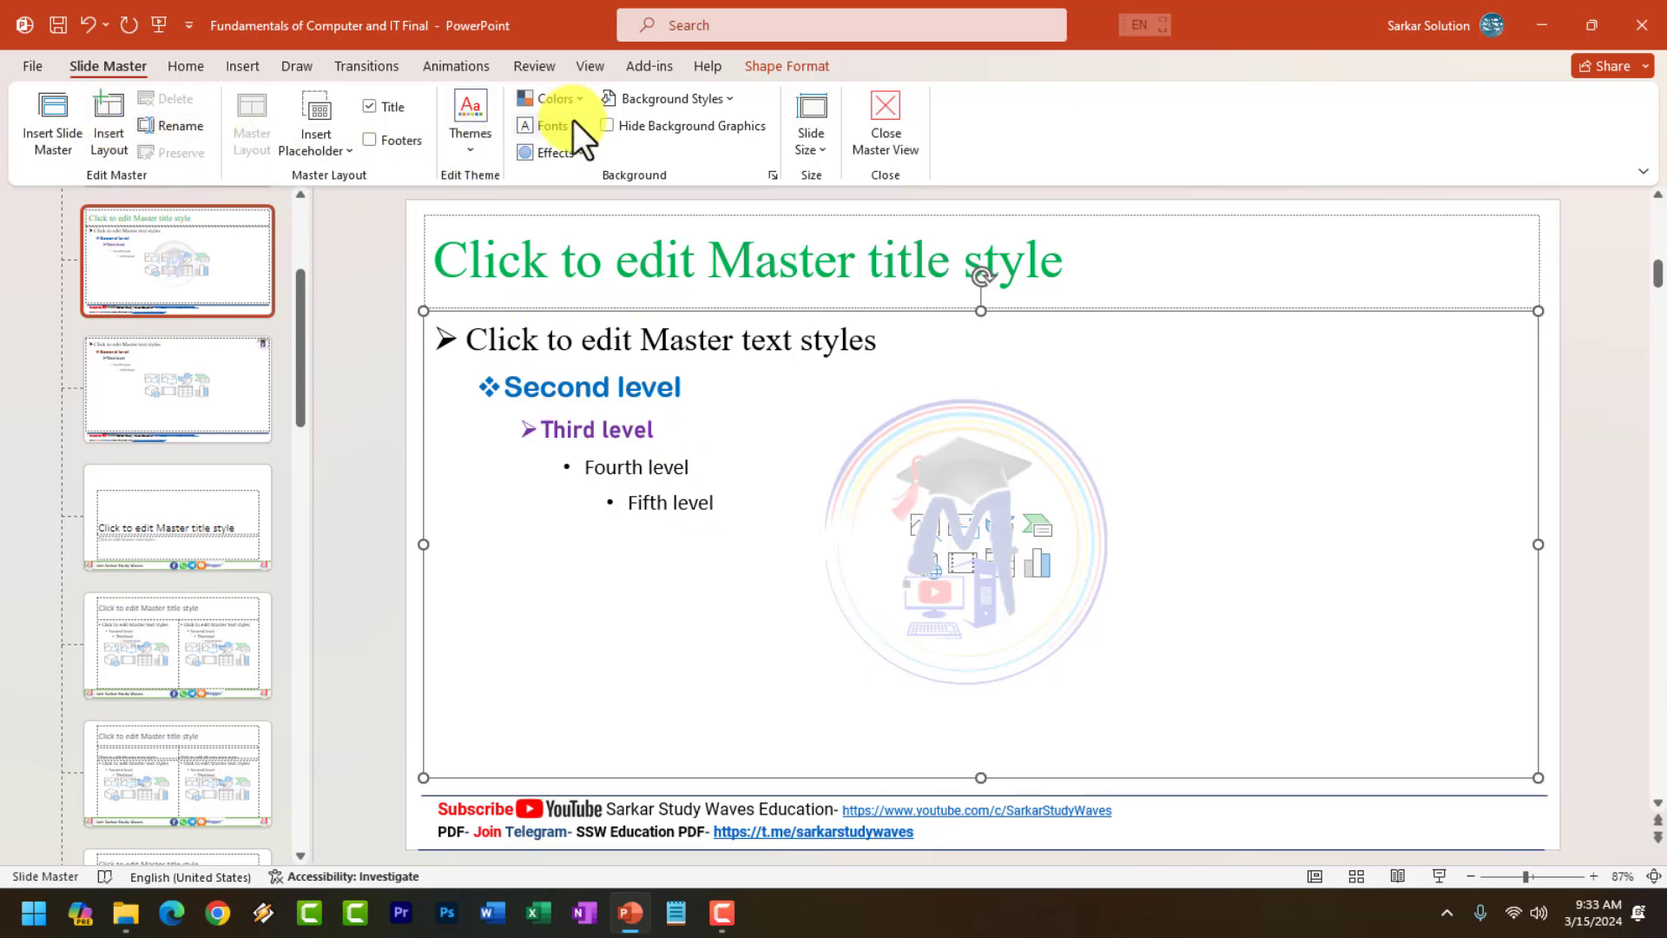
Close Master View and add third-level bullets 'Optical Mouse' and 'Wireless Mouse' under Mouse on slide 3.
left_click(894, 119)
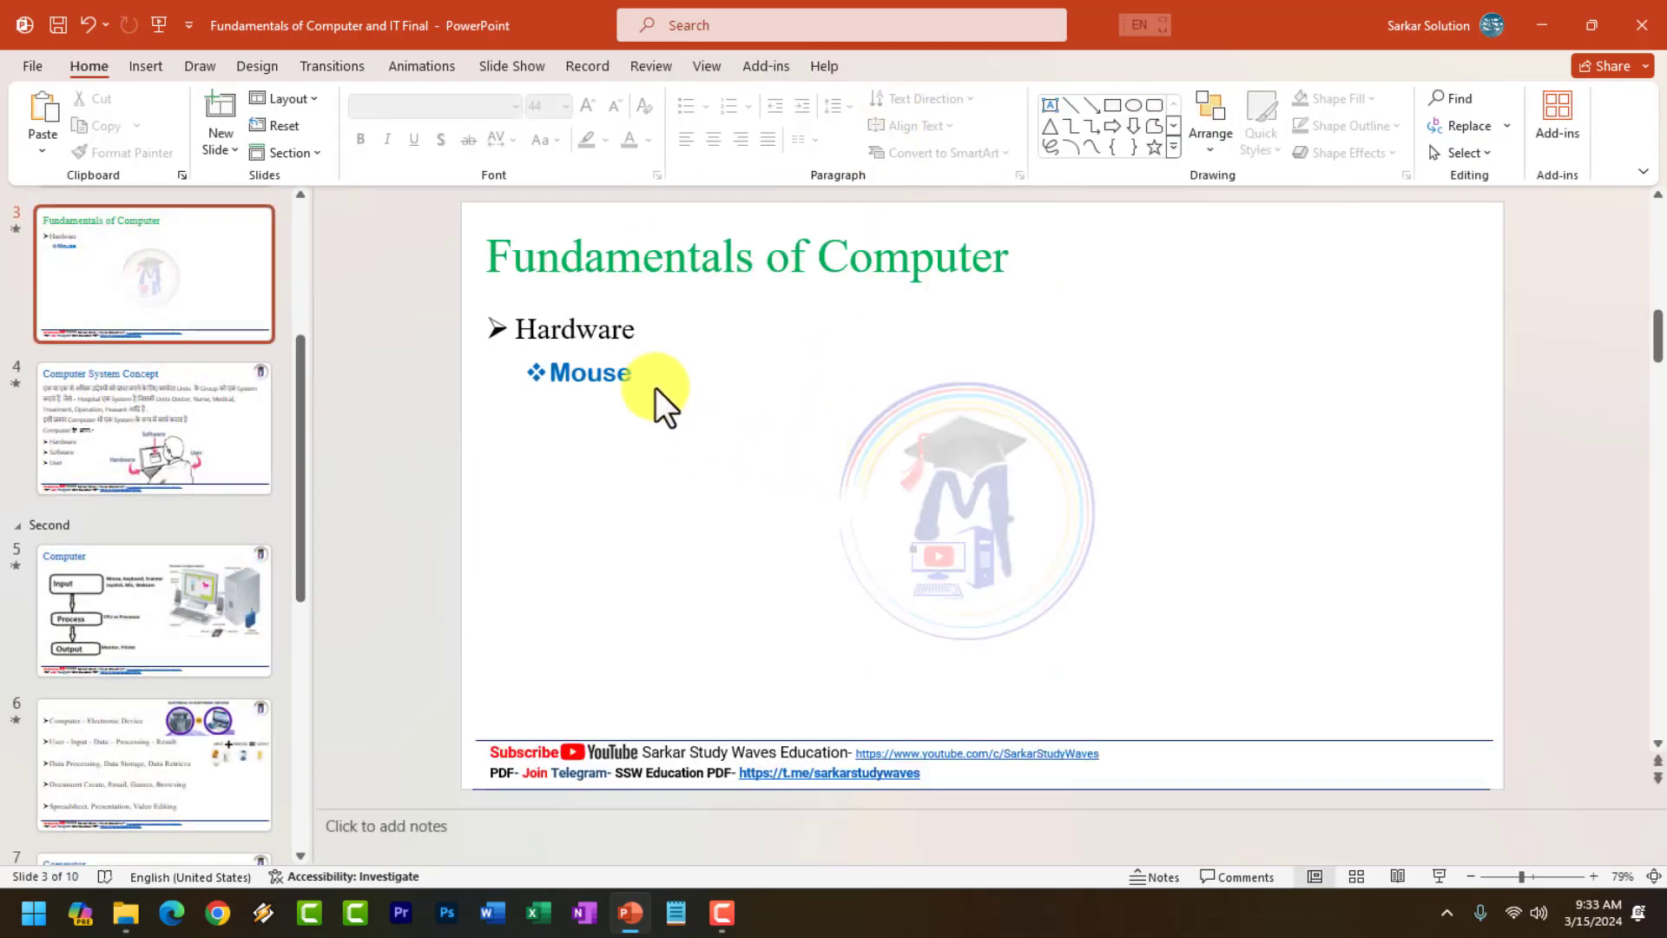
left_click(608, 258)
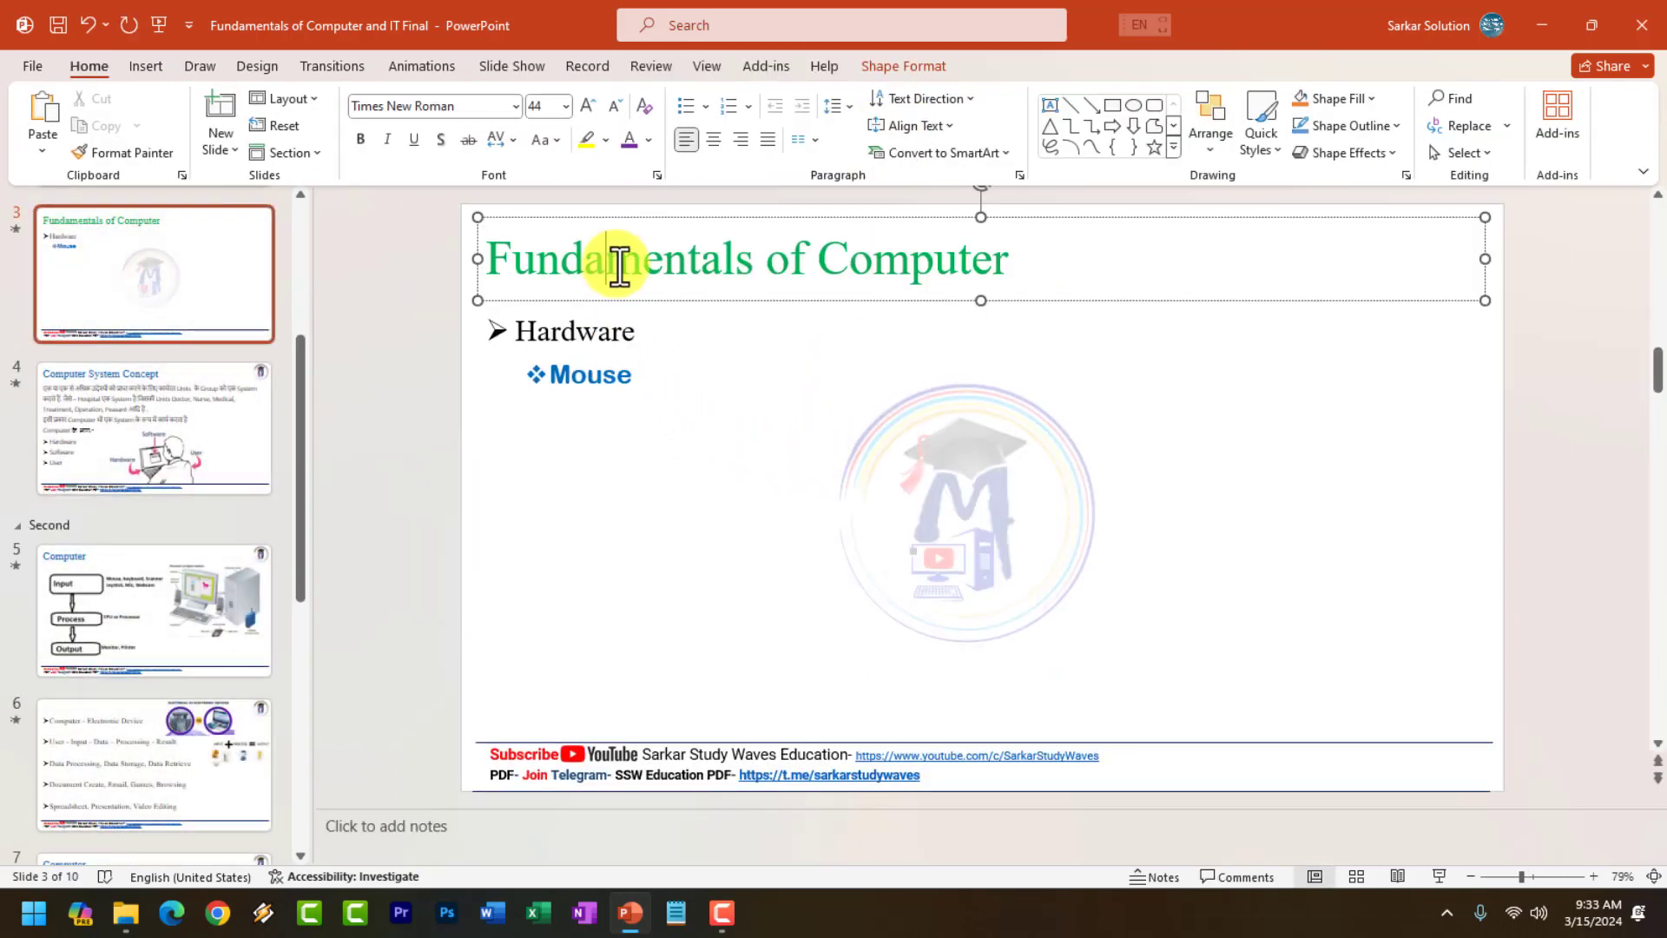
left_click(545, 347)
left_click(659, 376)
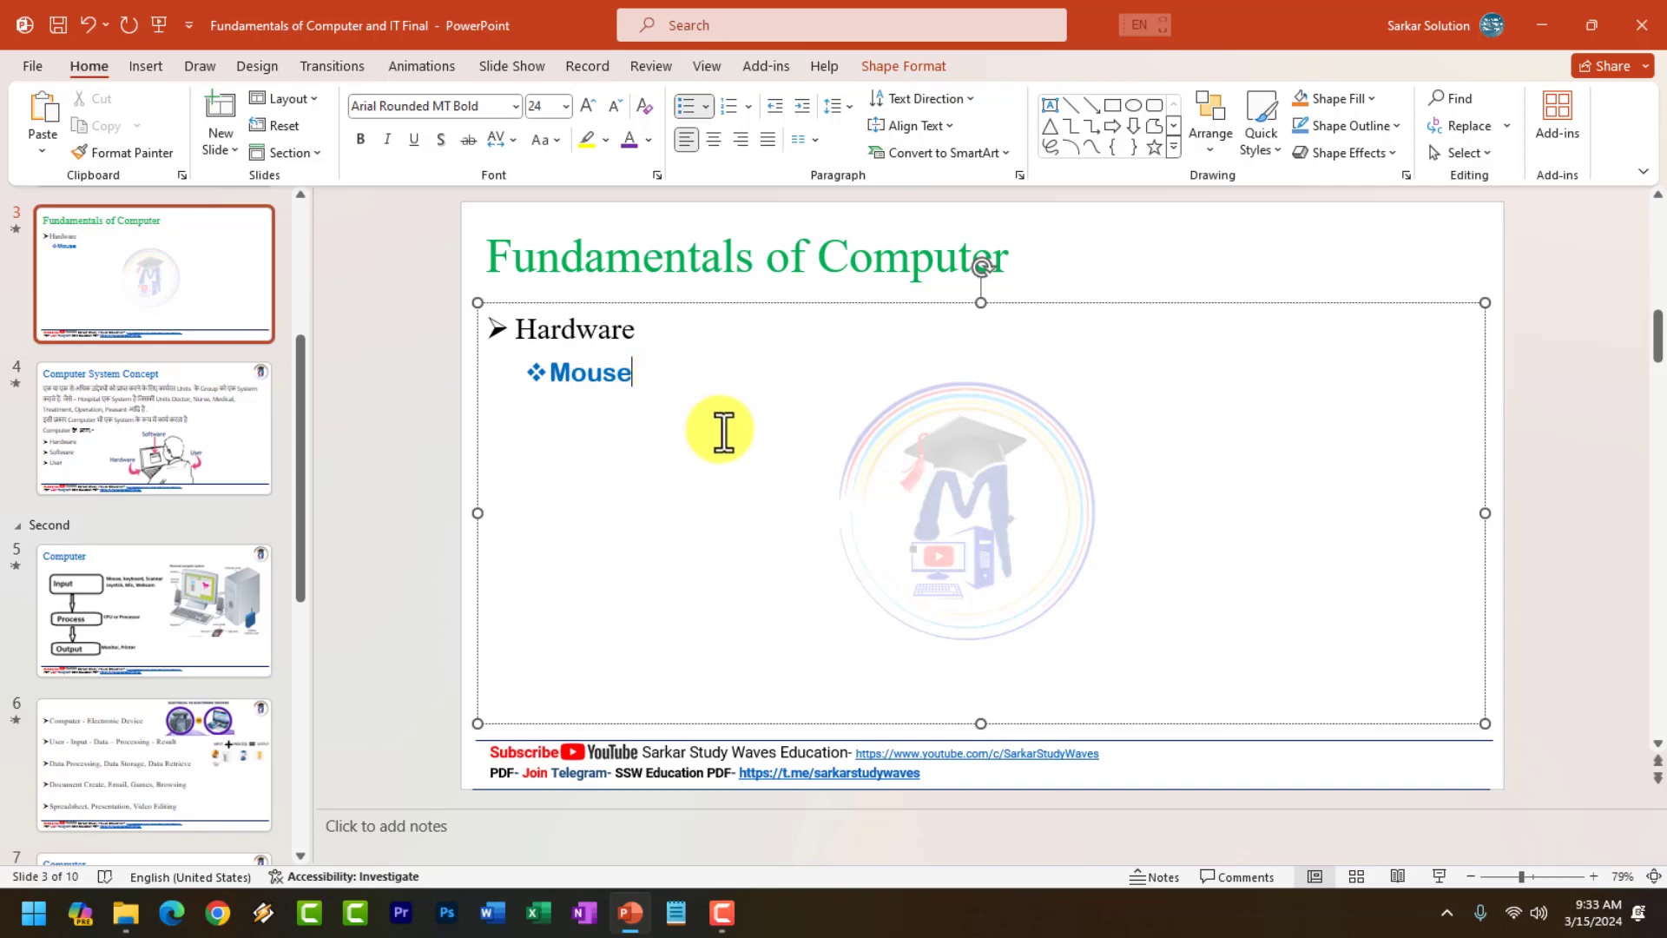
key("Tab")
type("Optical")
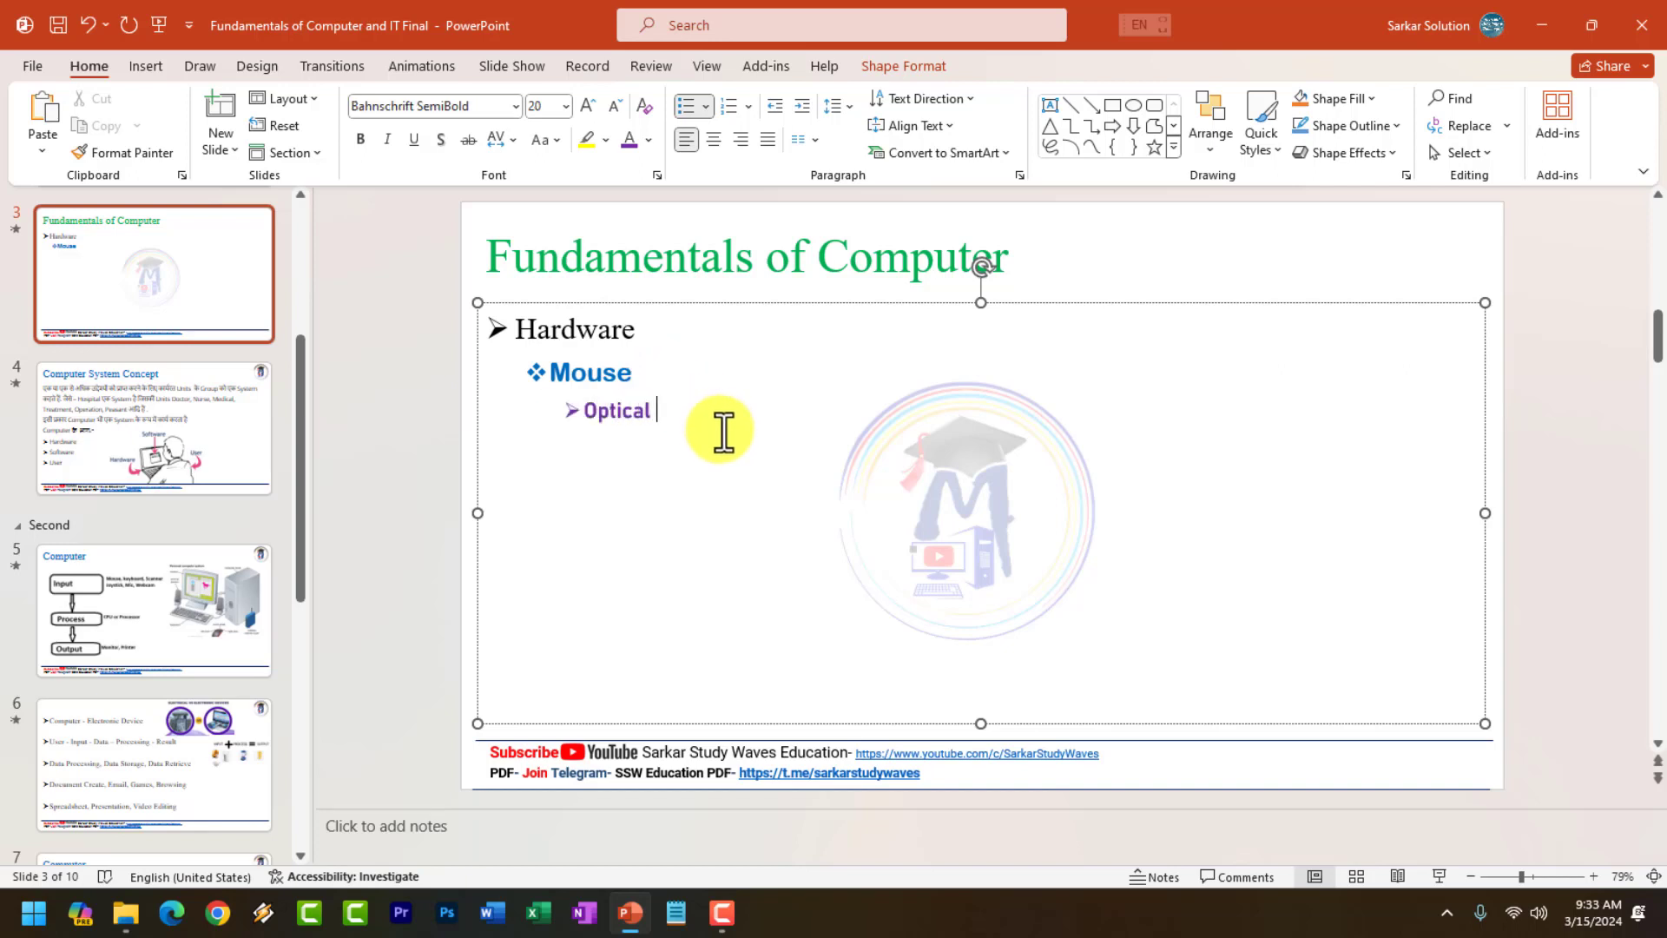
type(" Mouse W")
type("irele")
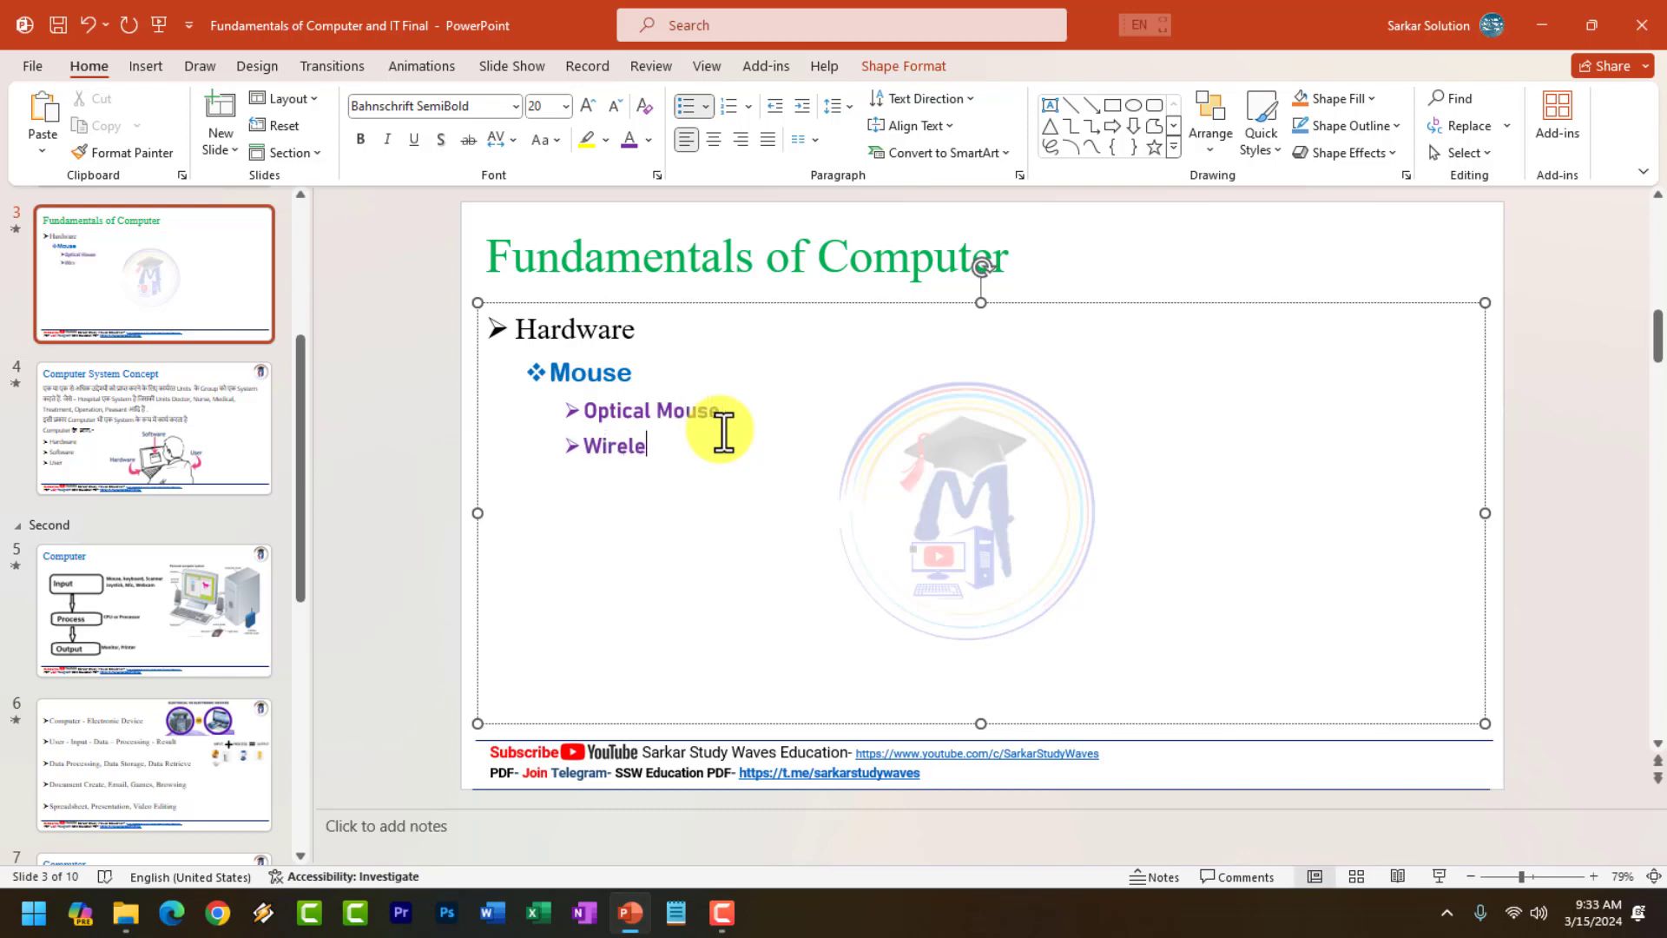
type("ss Mouse")
left_click(766, 763)
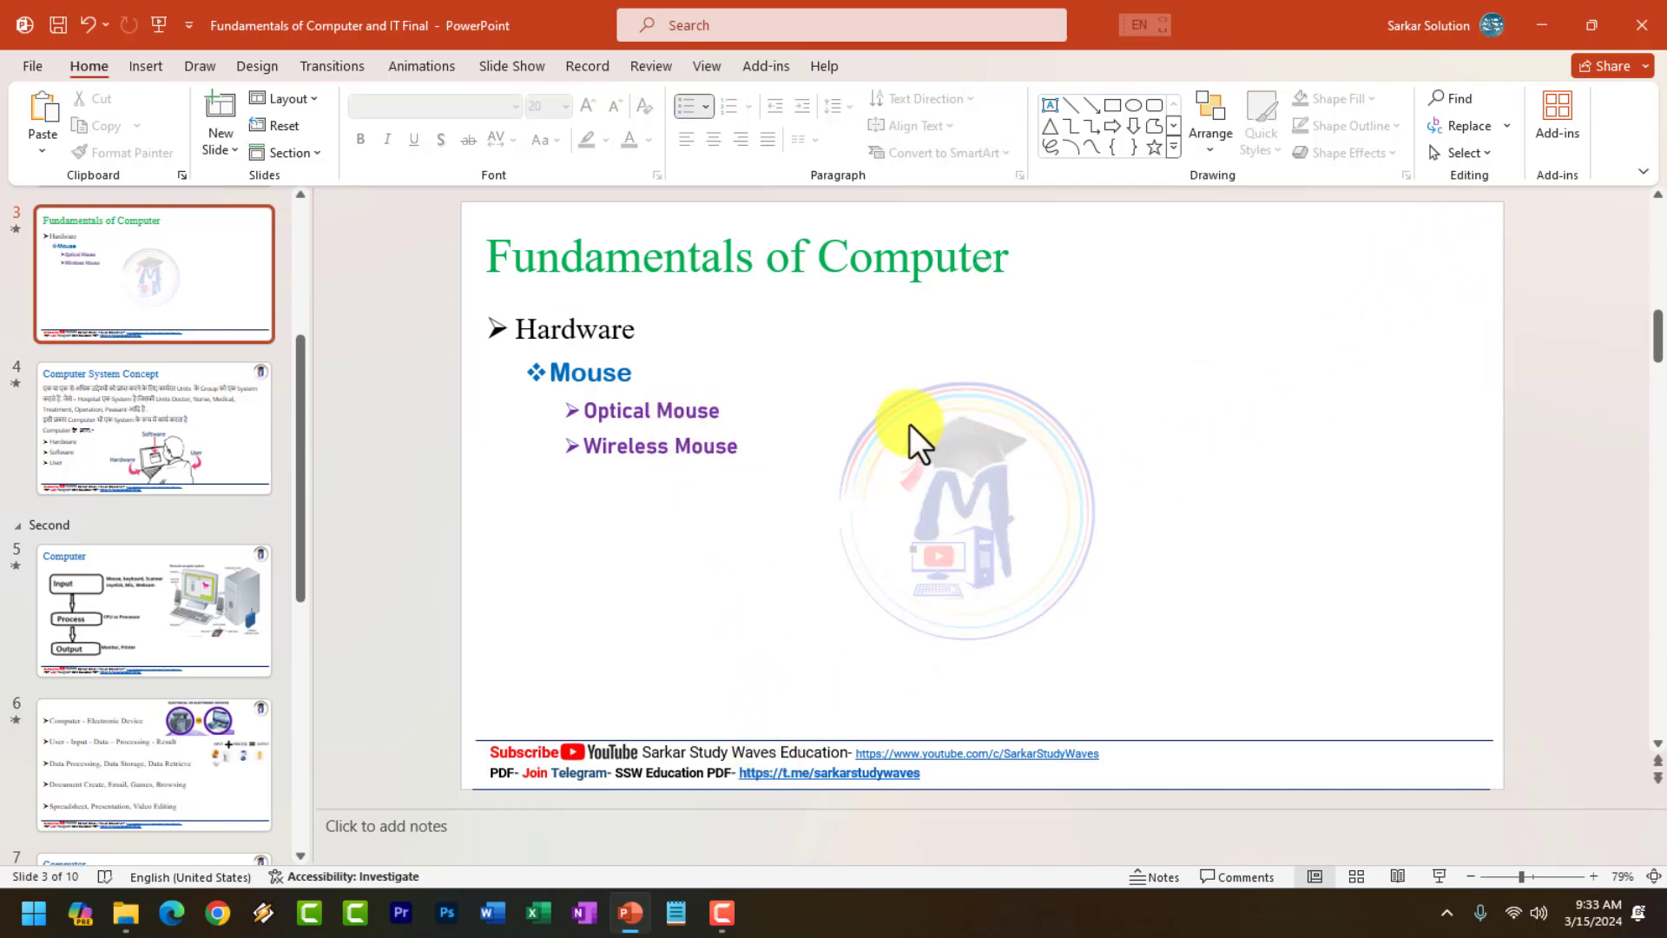
Insert two new blank slides after slide 3.
right_click(160, 369)
left_click(229, 447)
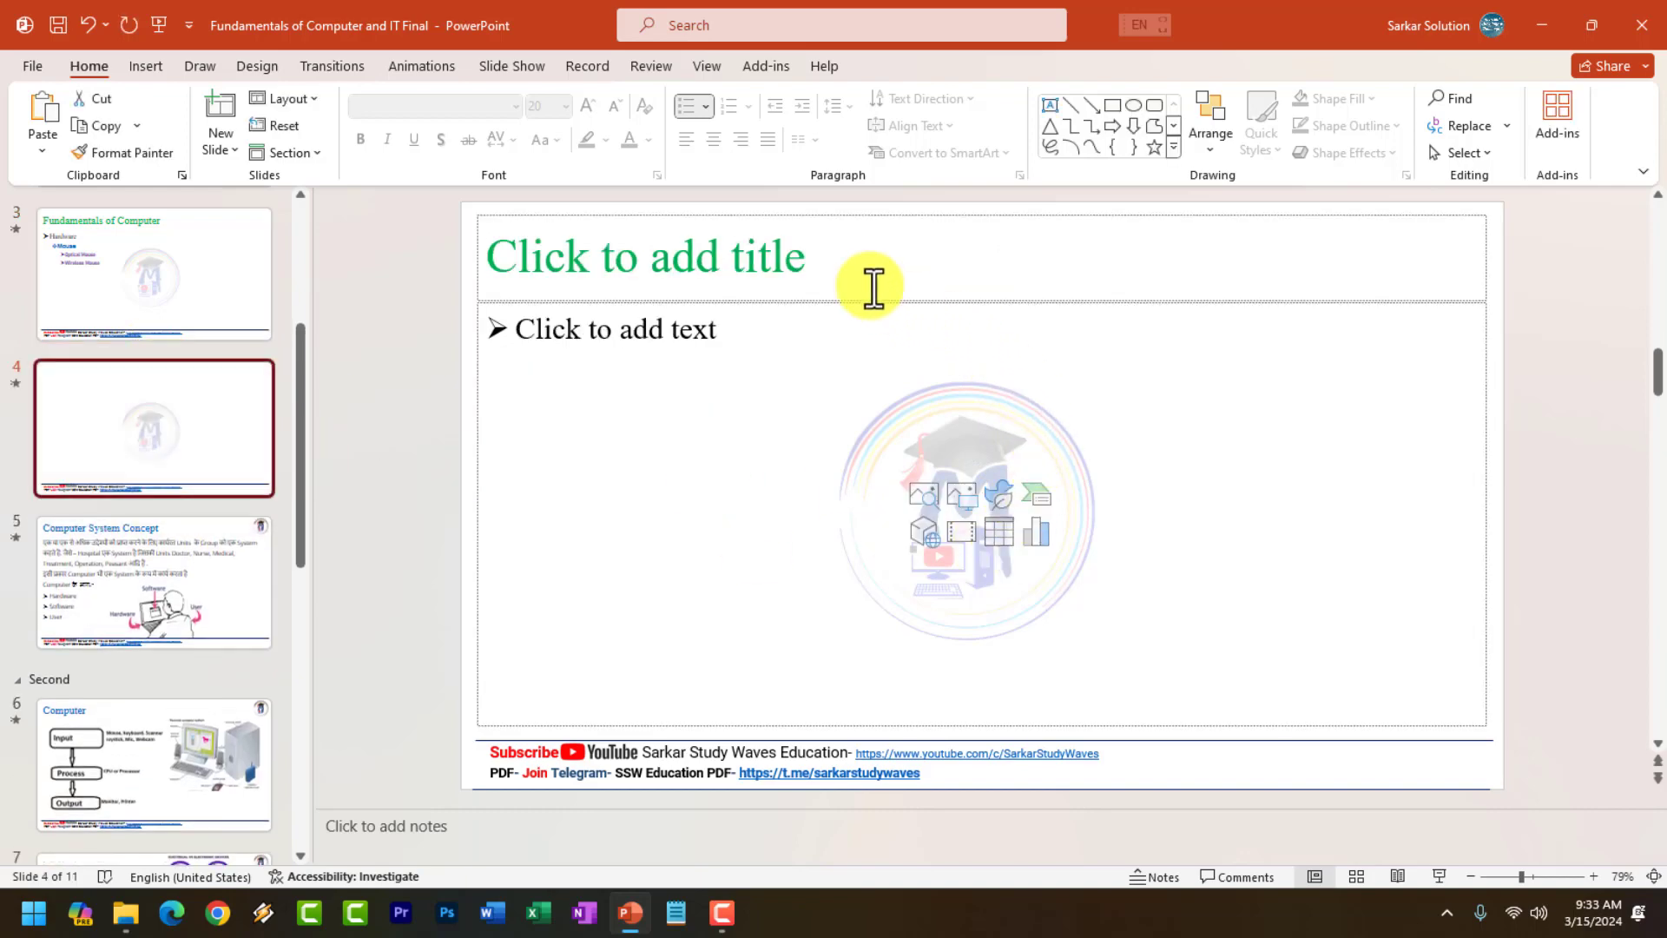
right_click(216, 512)
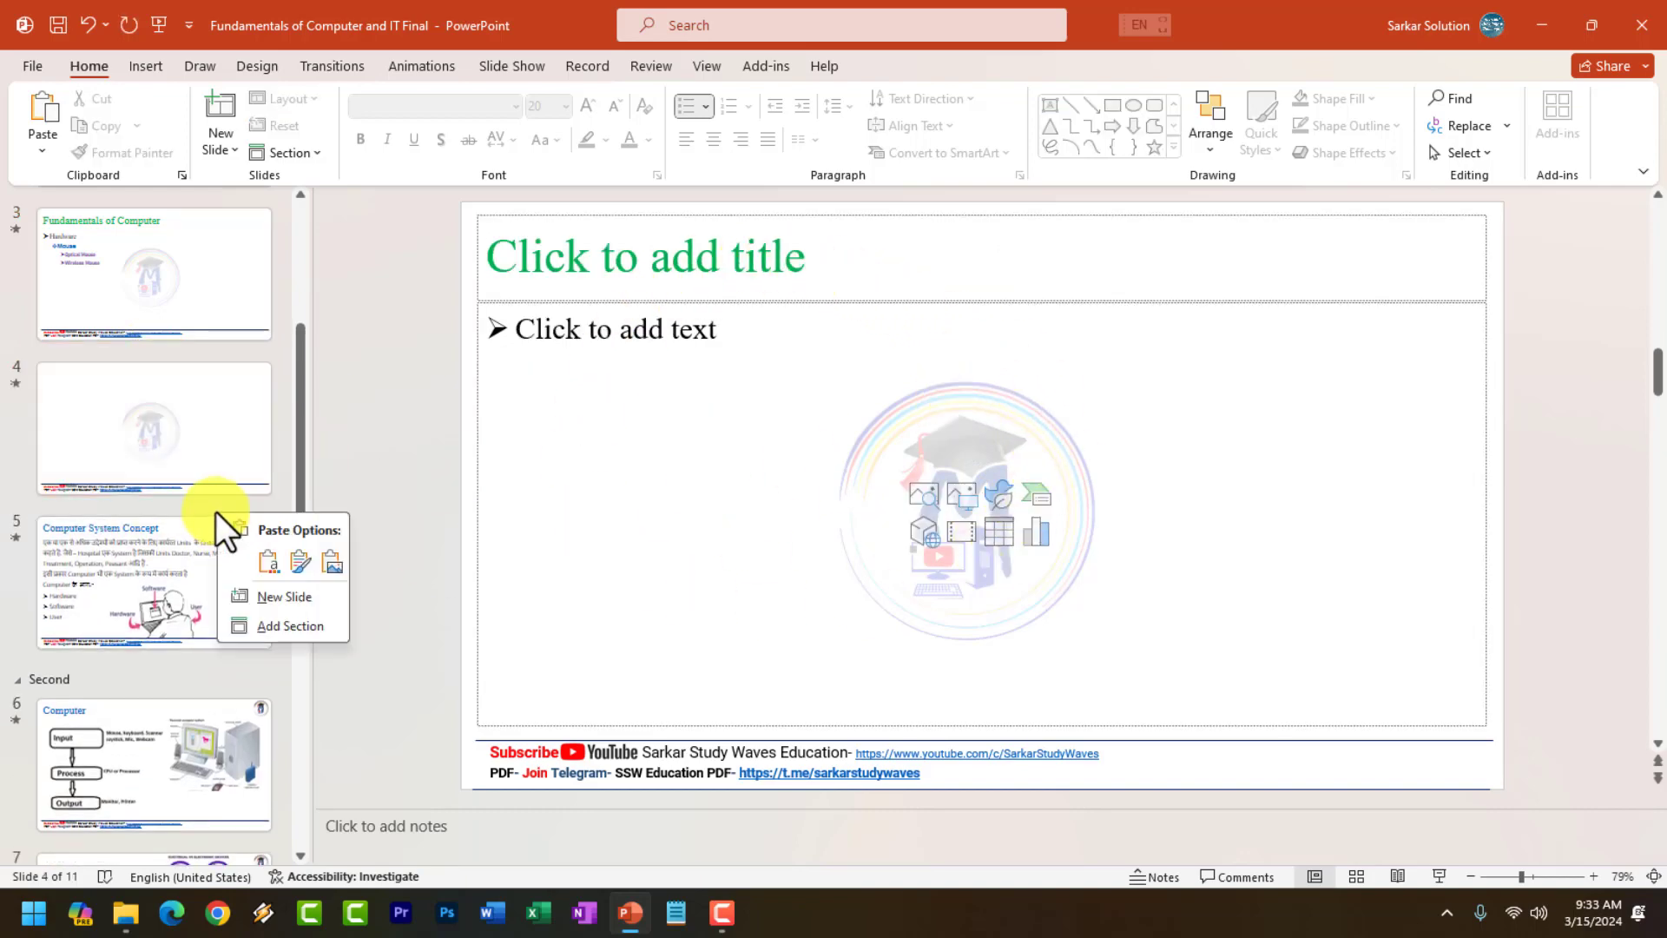
left_click(290, 596)
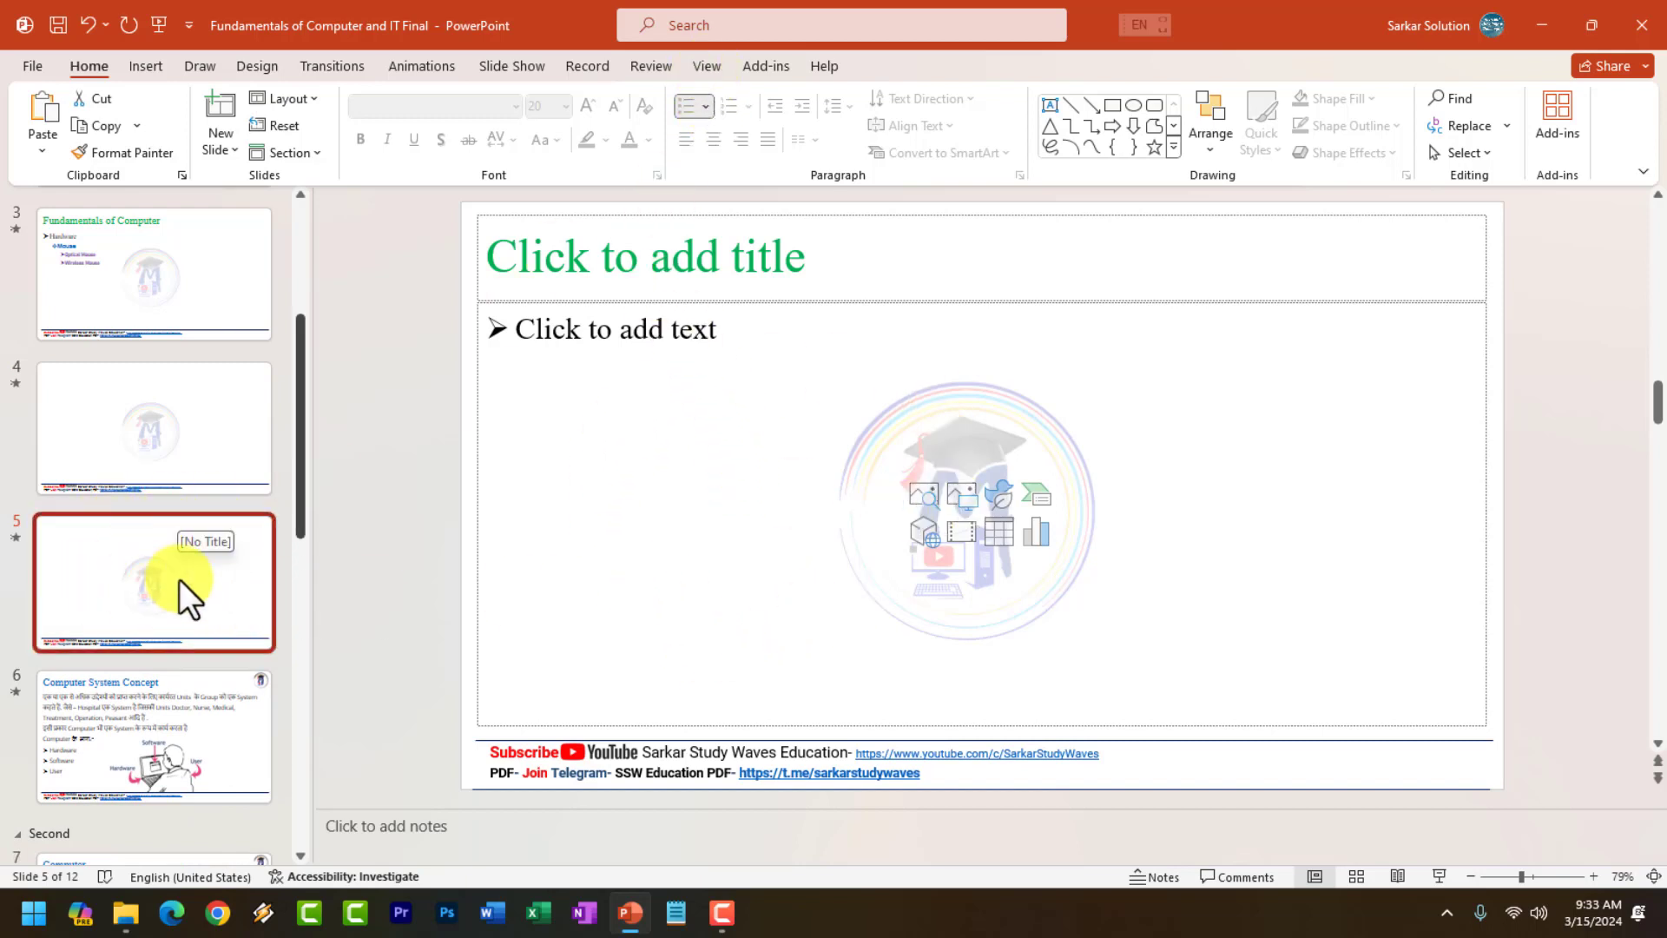
Review the title, Computer System, slide 3 and new slide 4, ending on the title slide.
scroll(190, 565, "up", 3)
left_click(165, 271)
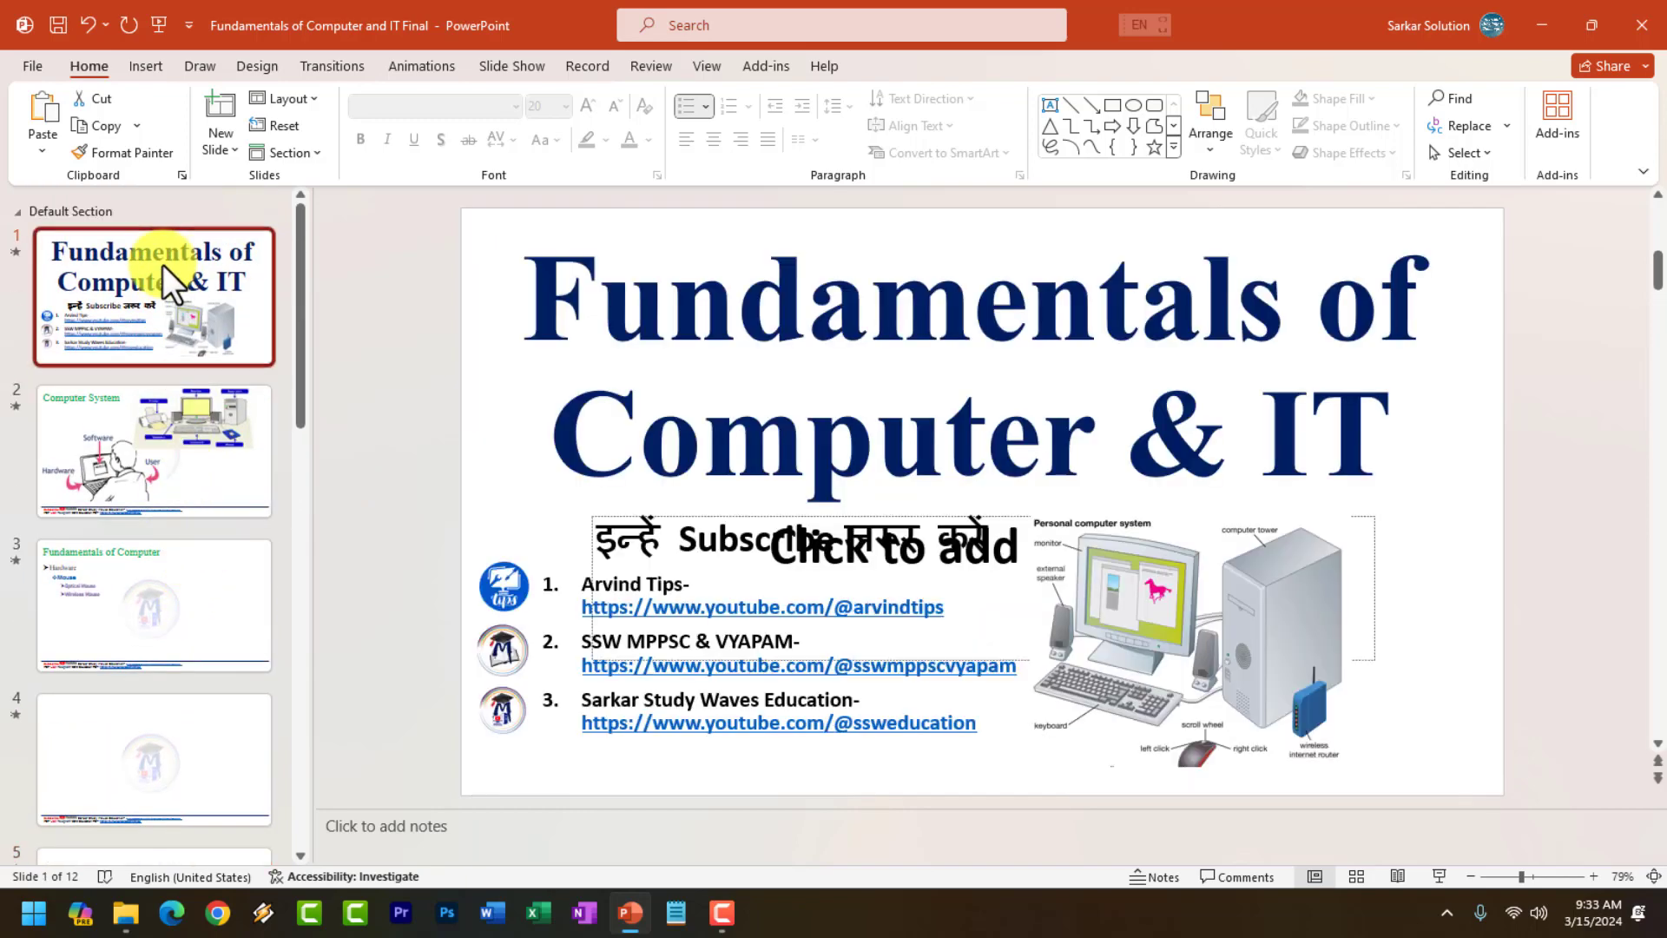
left_click(178, 511)
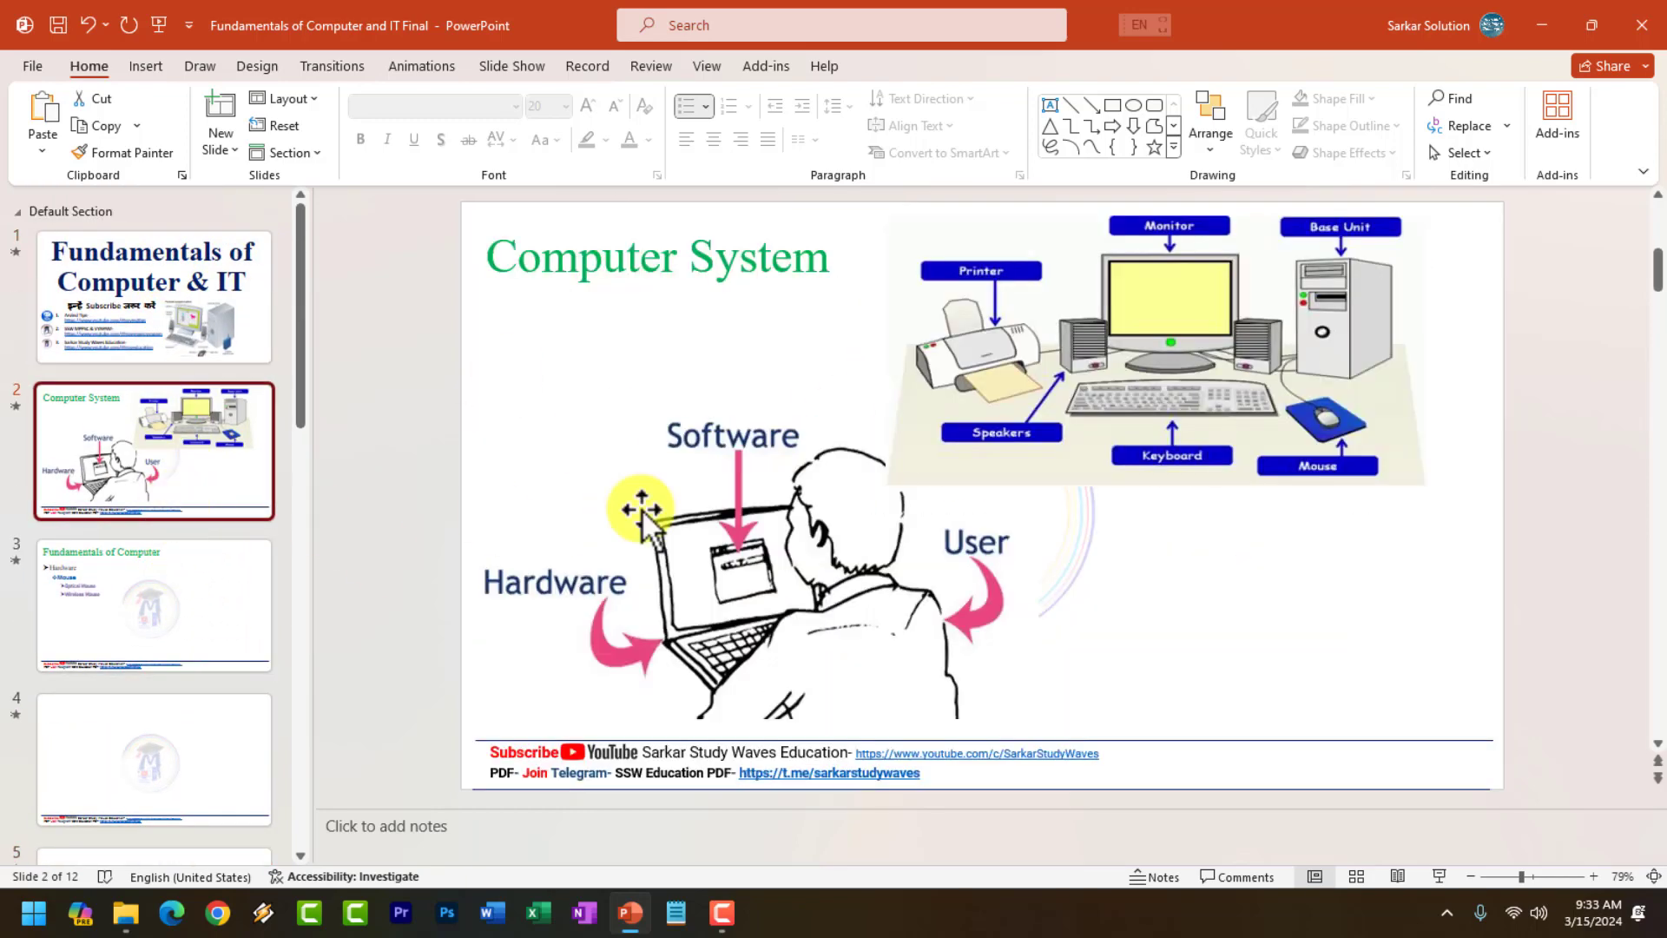
left_click(195, 722)
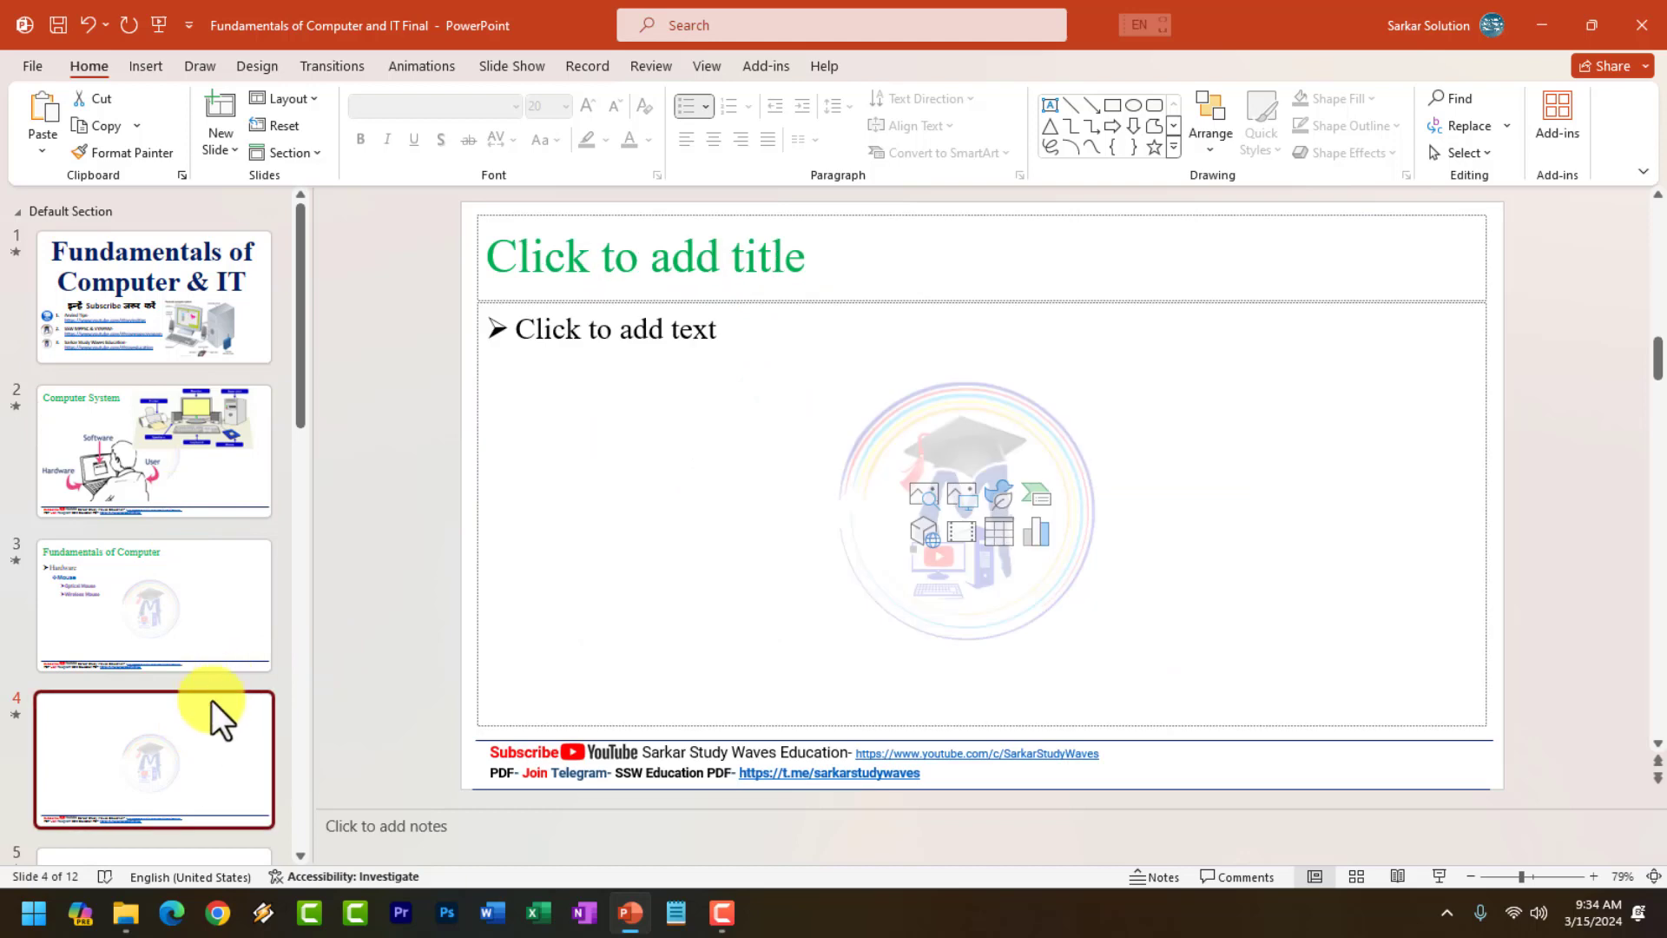
scroll(181, 736, "down", 2)
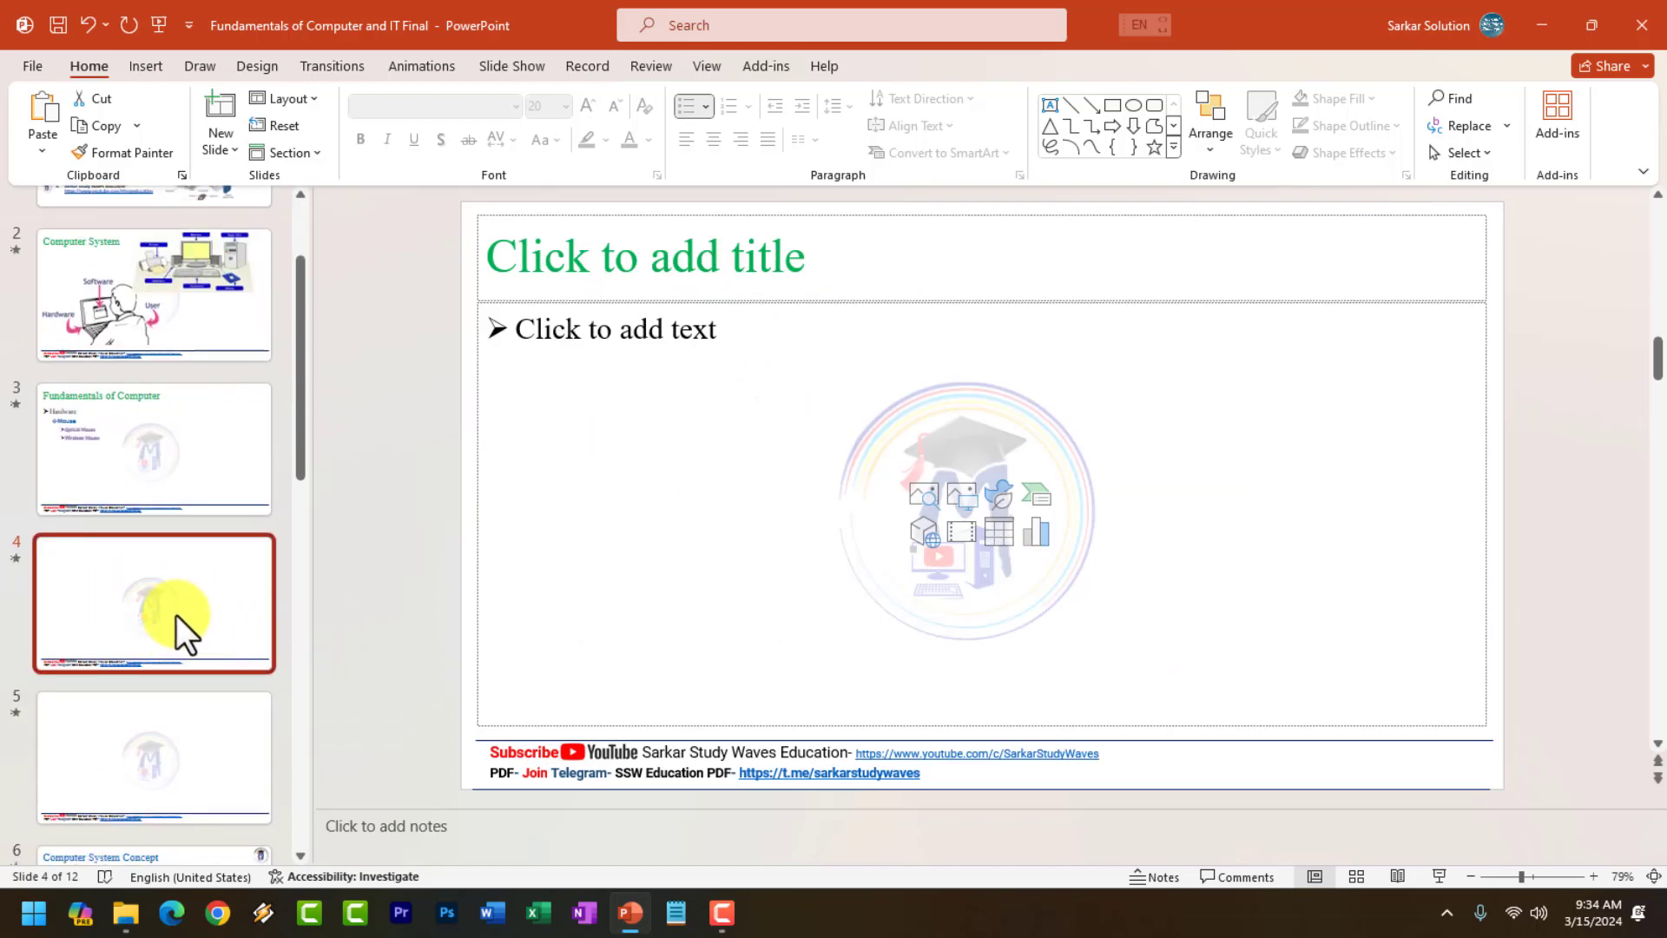
left_click(164, 456)
scroll(174, 464, "up", 2)
left_click(193, 308)
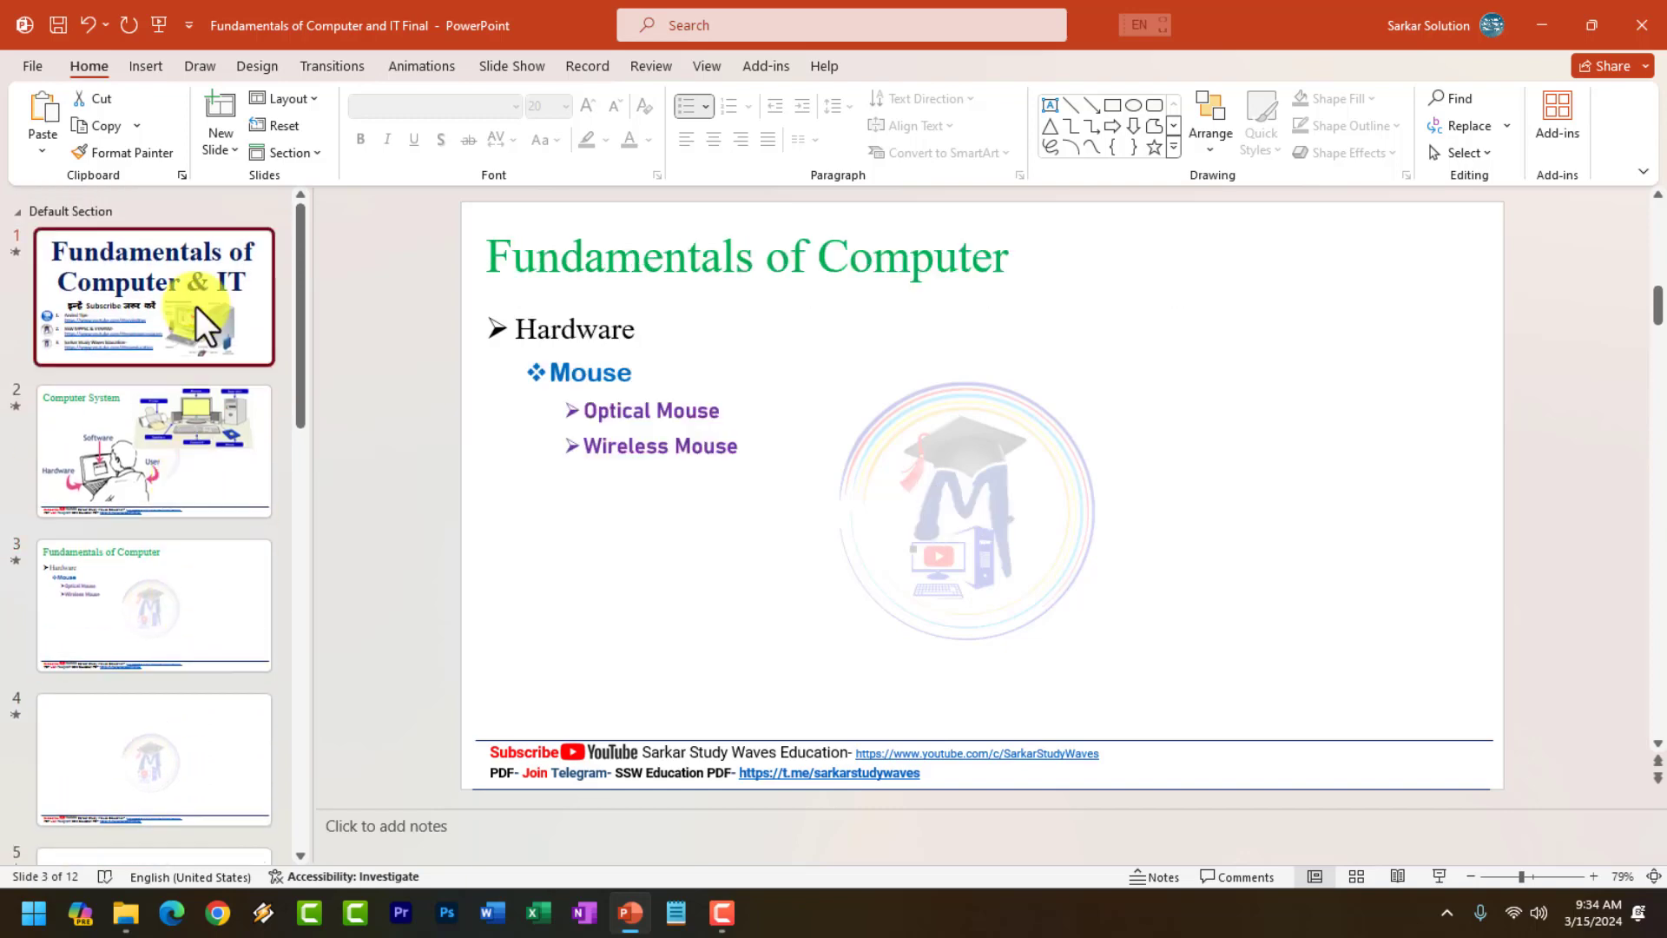
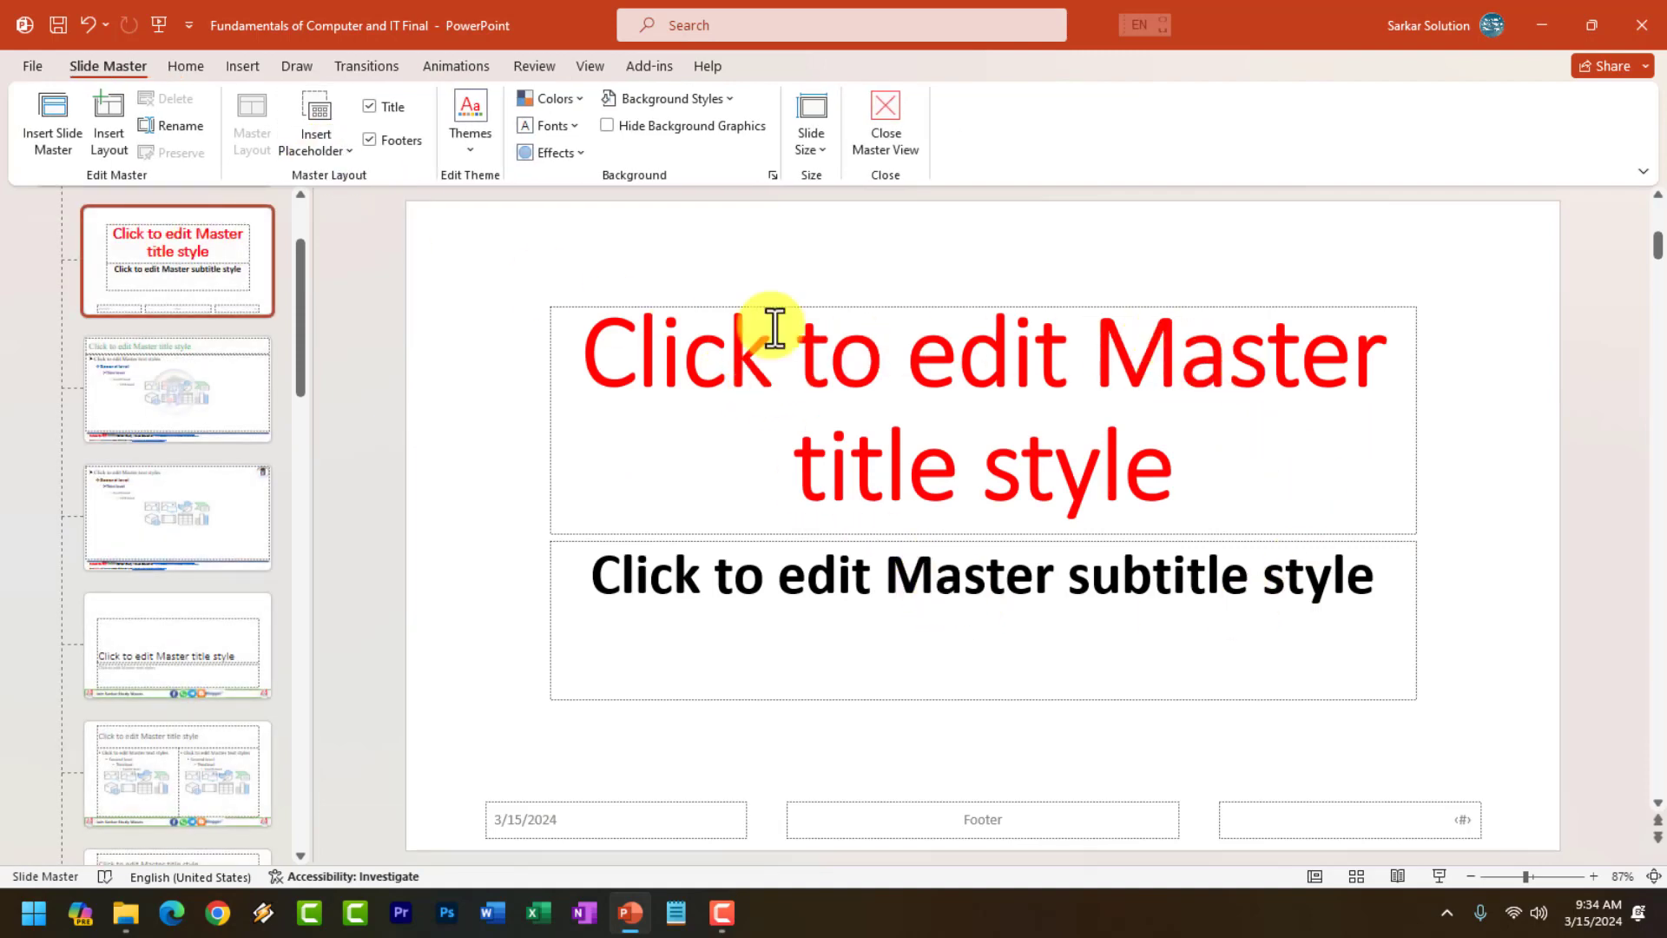
Leave master view, check slide 2 and the Fundamentals slide, then reopen and close the slide master.
left_click(882, 129)
left_click(147, 480)
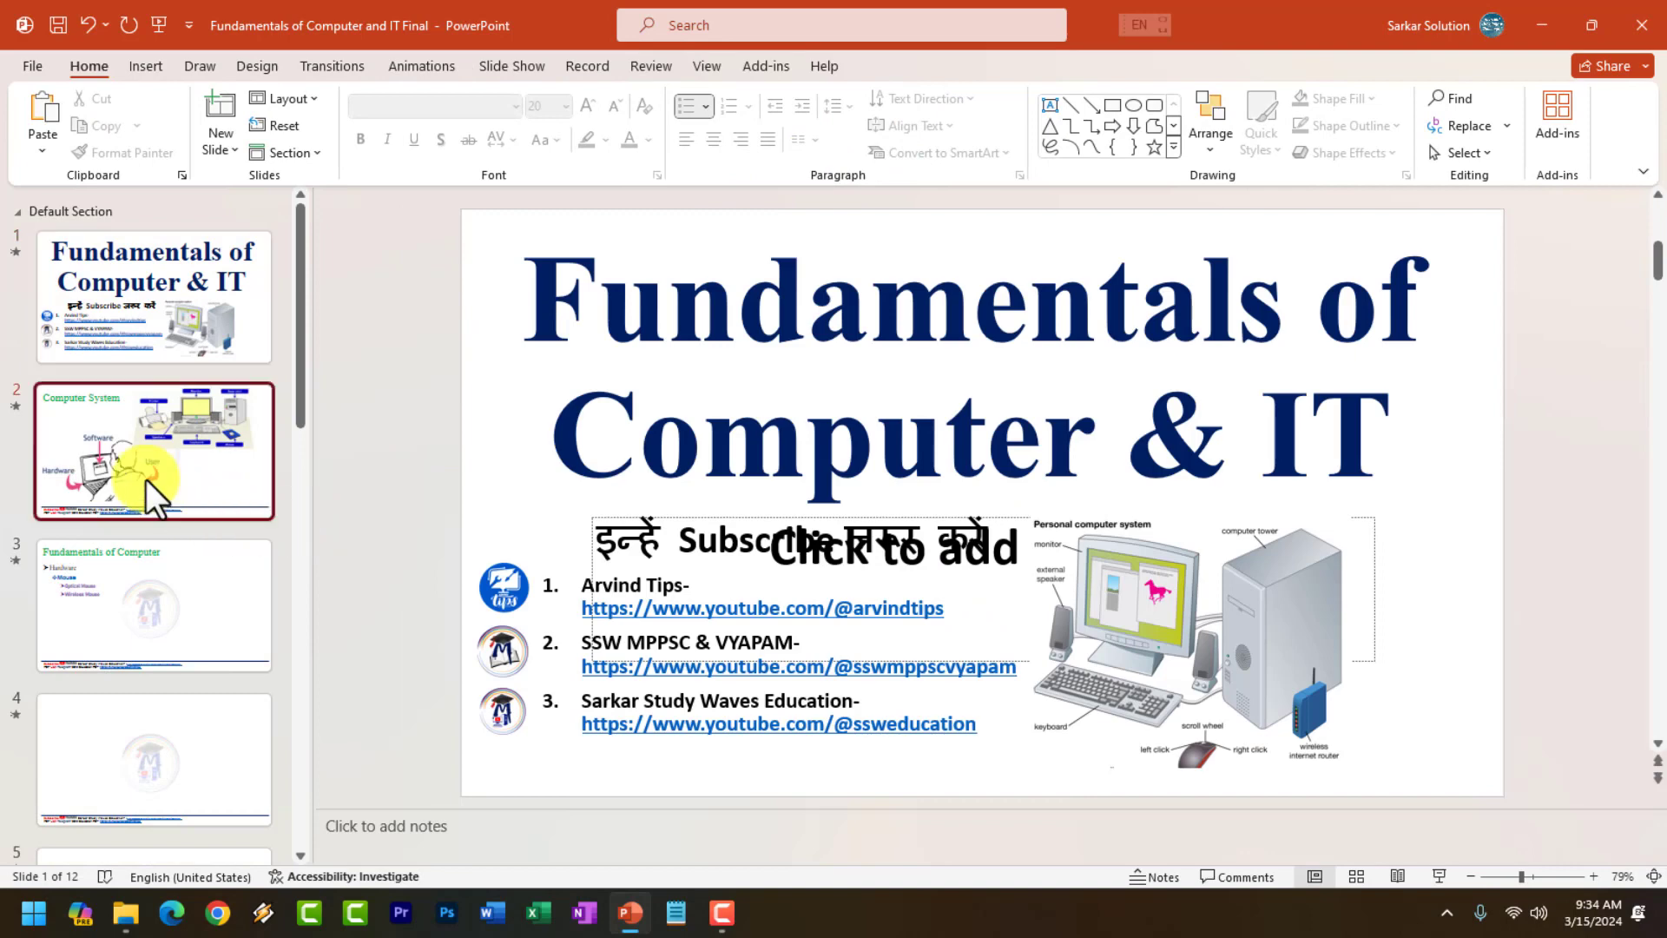
left_click(132, 648)
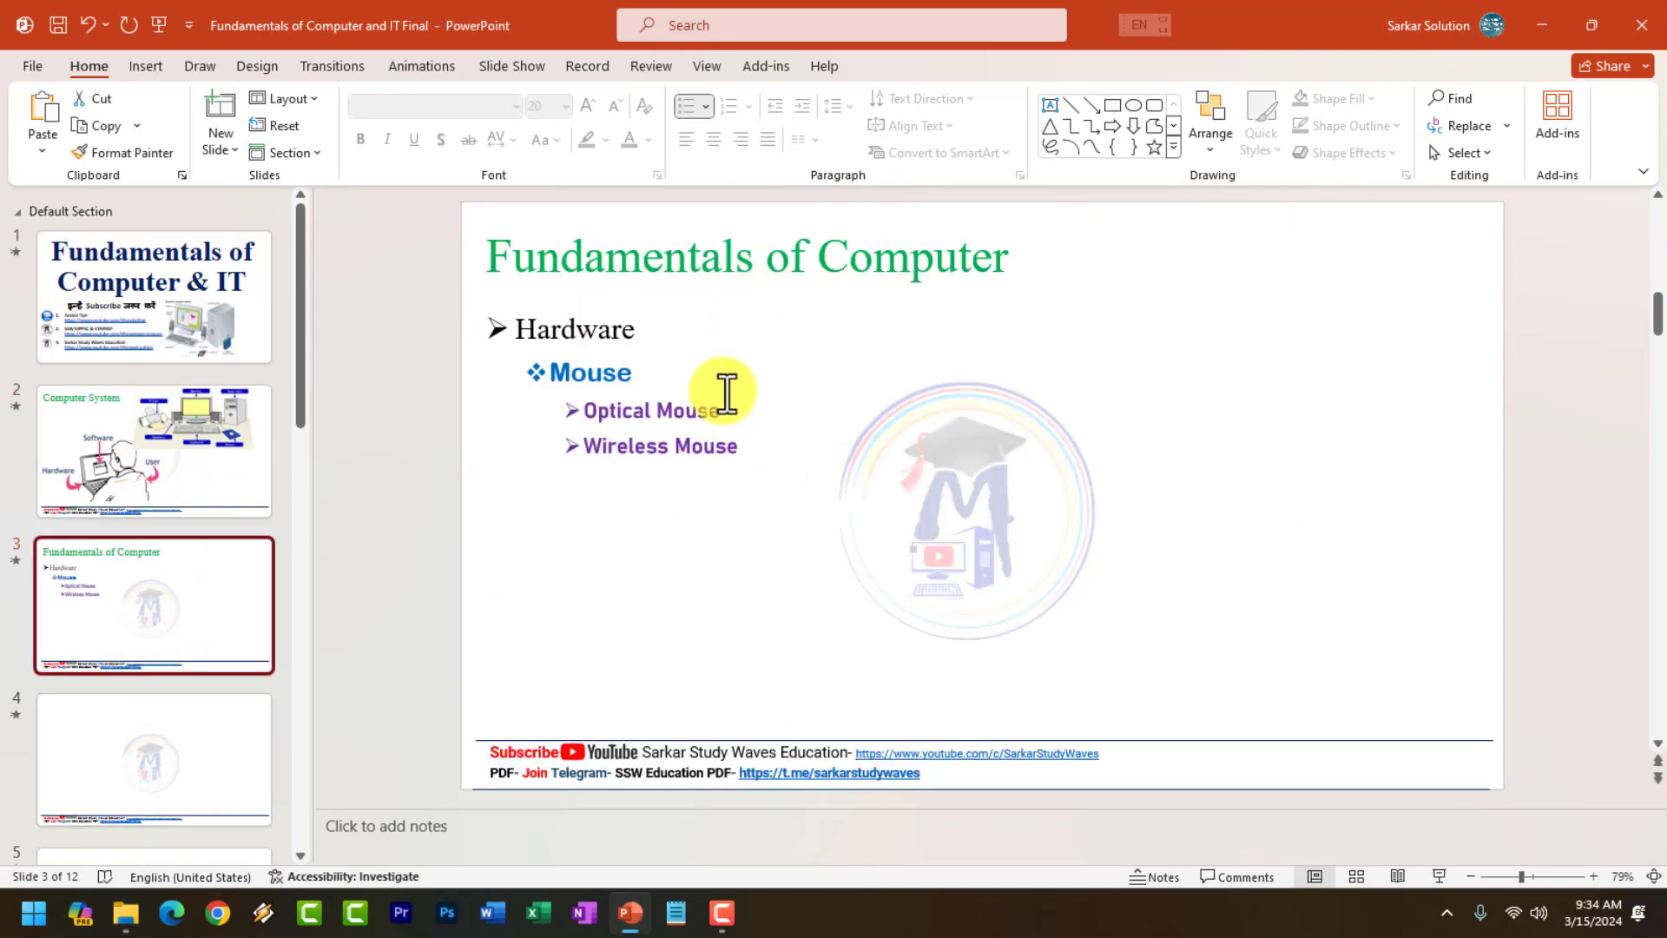
left_click(713, 70)
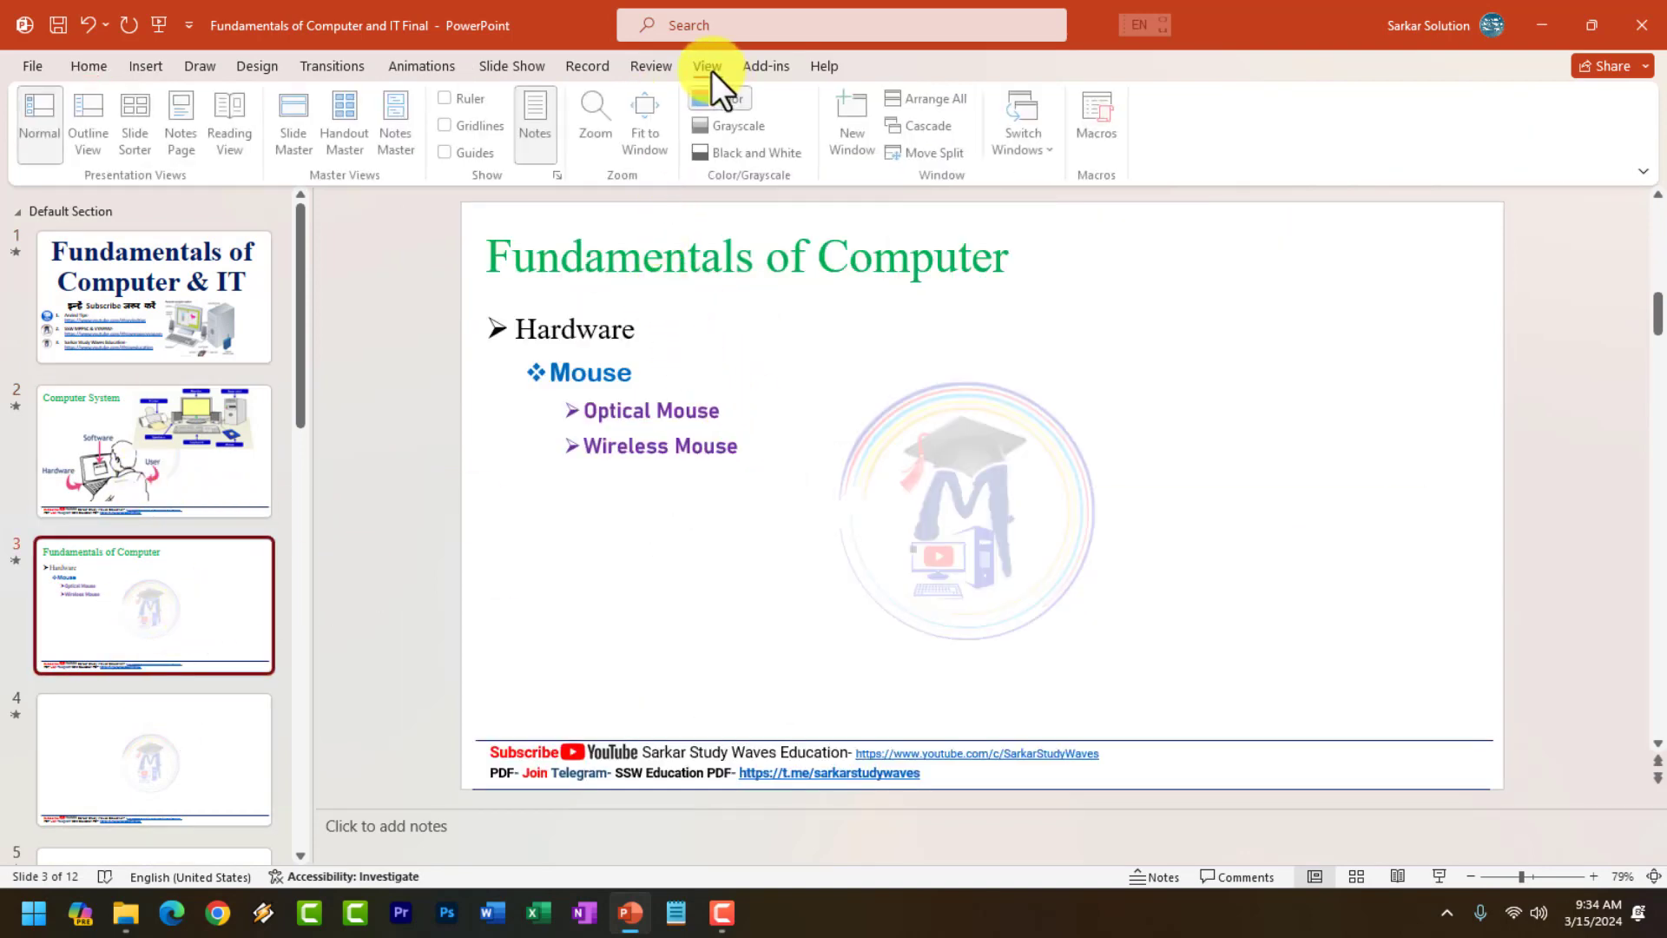
left_click(290, 149)
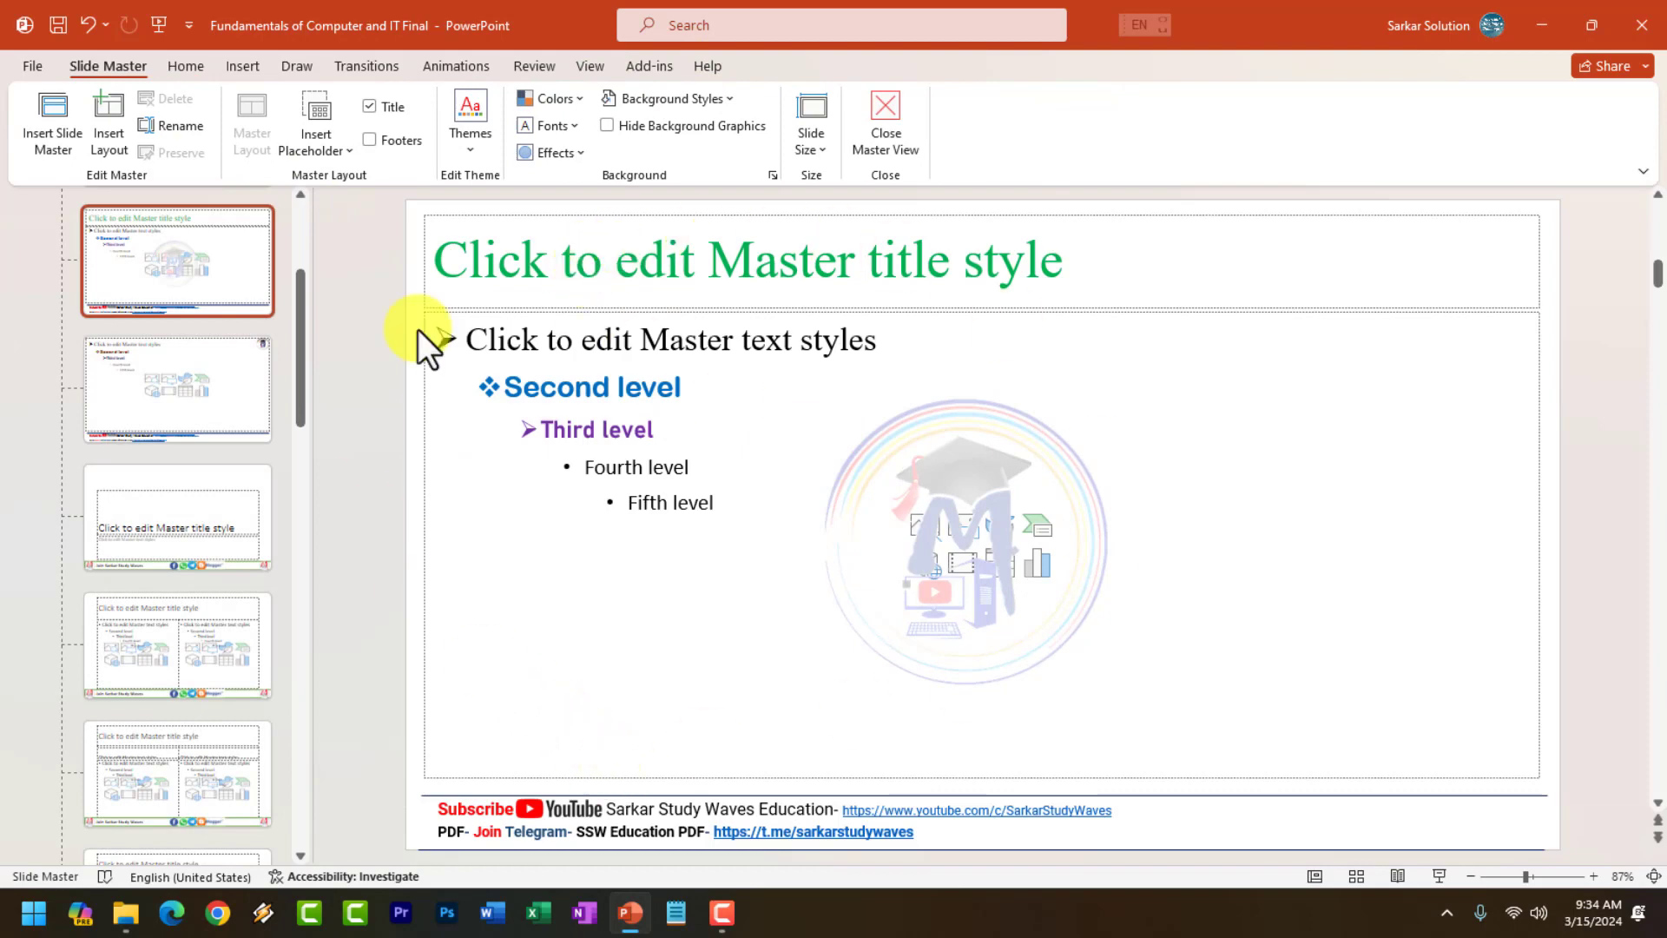
left_click(892, 124)
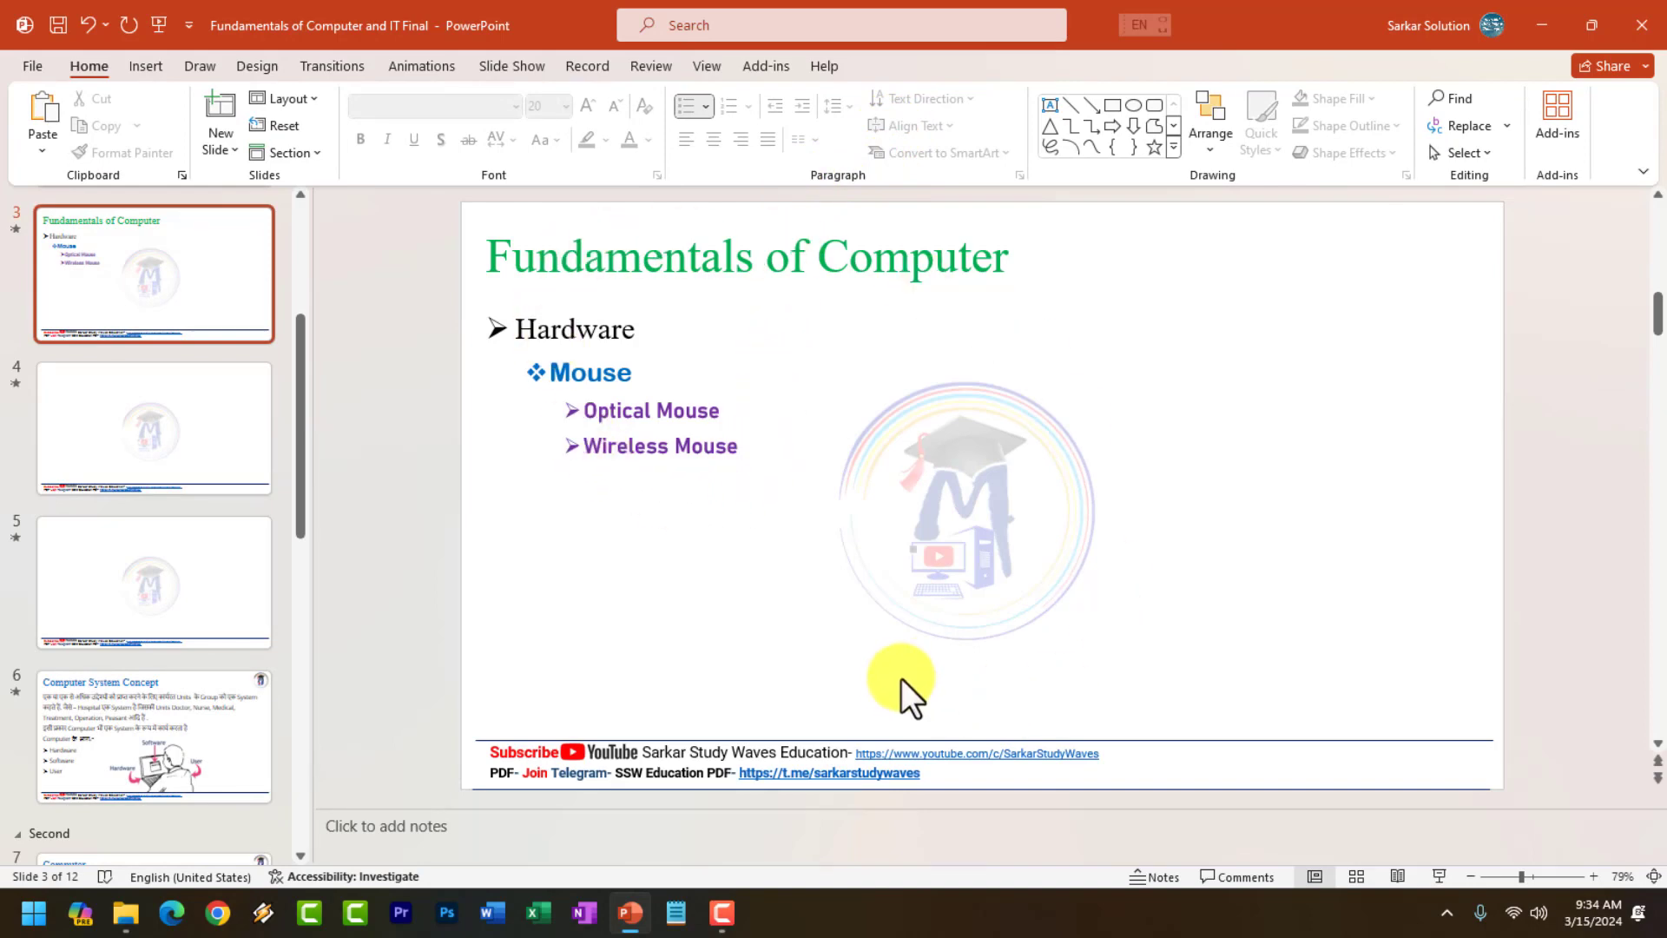
Review slide 3 and blank slides 4 and 5, returning to the Fundamentals of Computer slide.
left_click(667, 418)
left_click(206, 437)
left_click(210, 512)
left_click(224, 386)
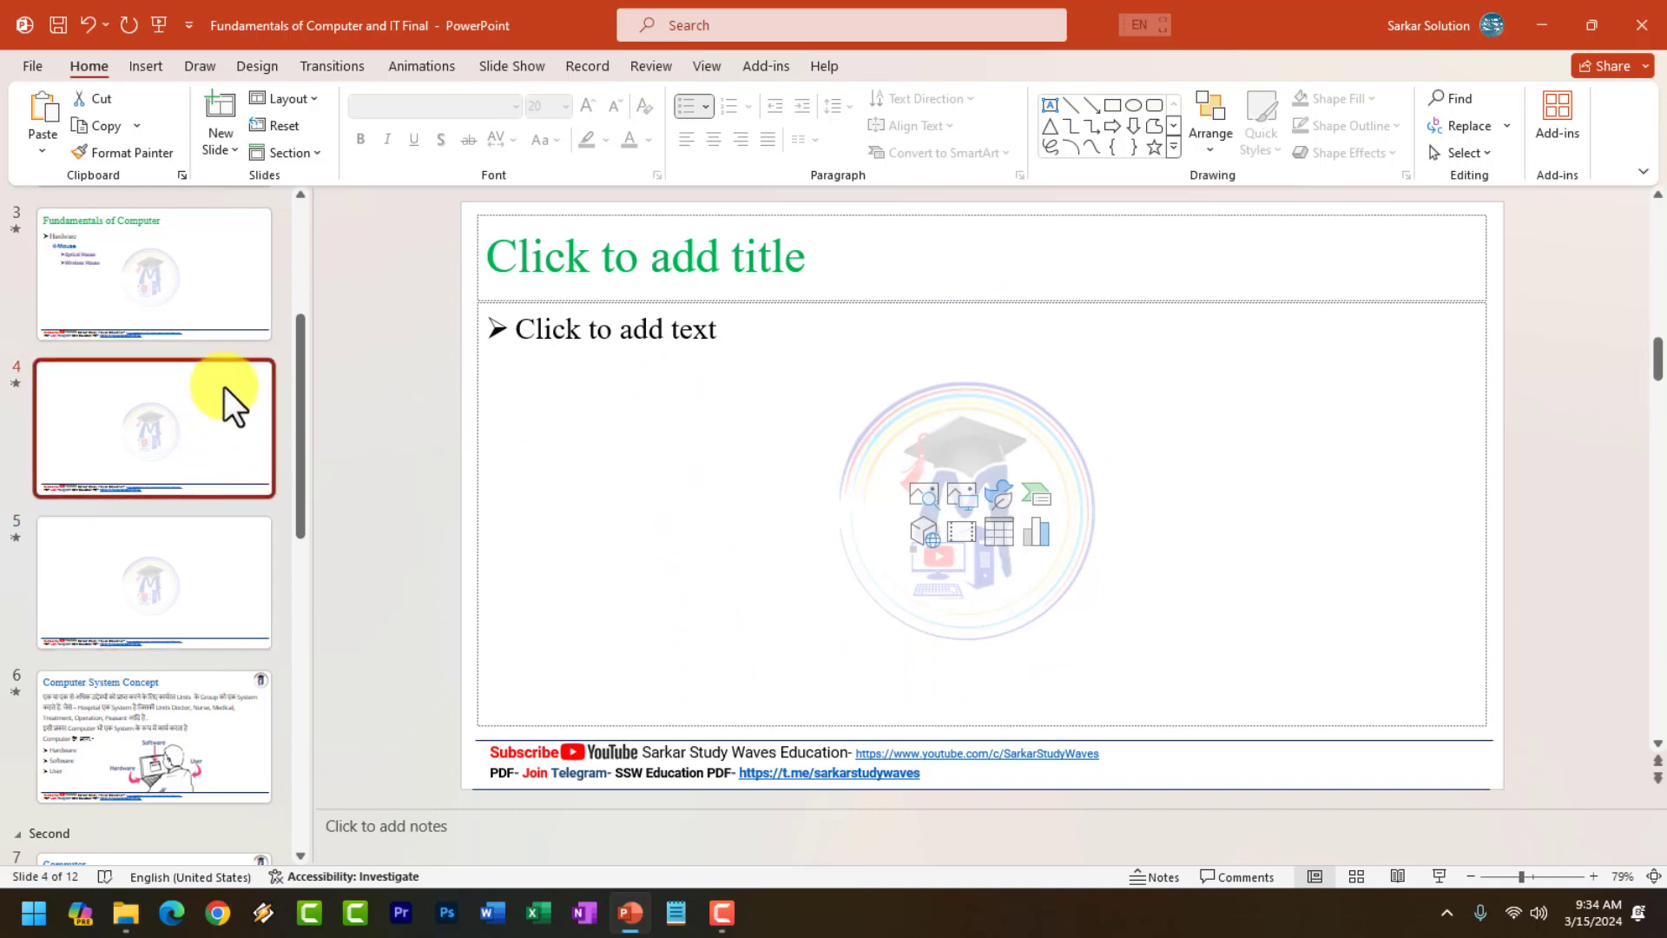
left_click(262, 273)
left_click(713, 68)
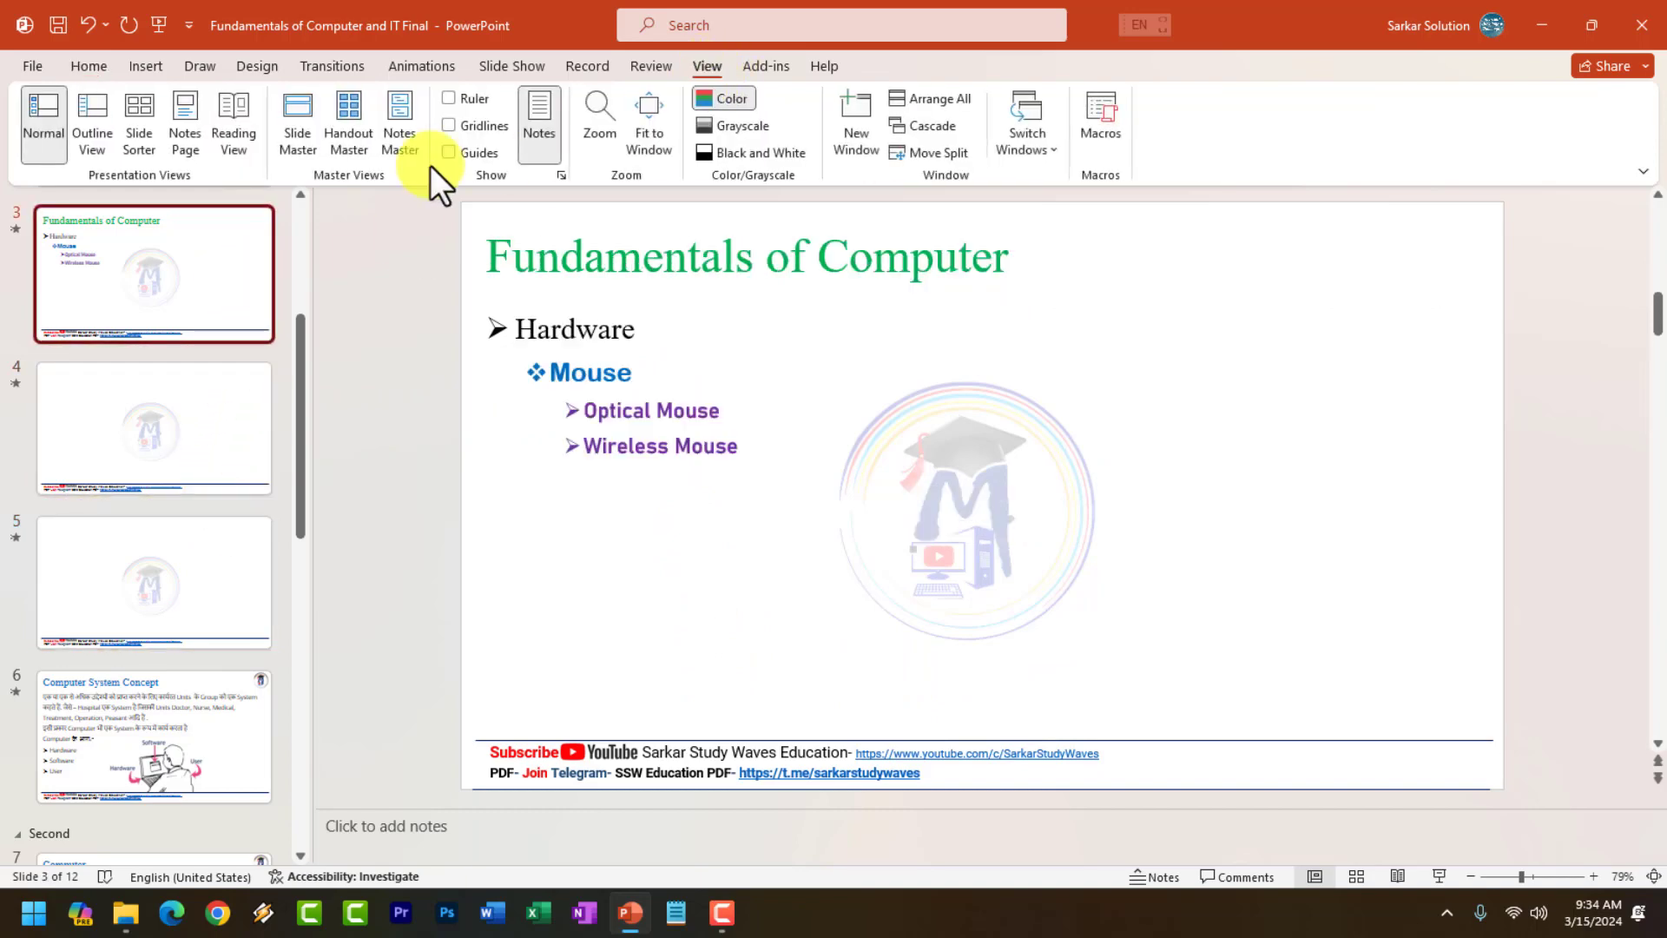
In the handout master, change slides per page to 2, then to 3.
left_click(358, 140)
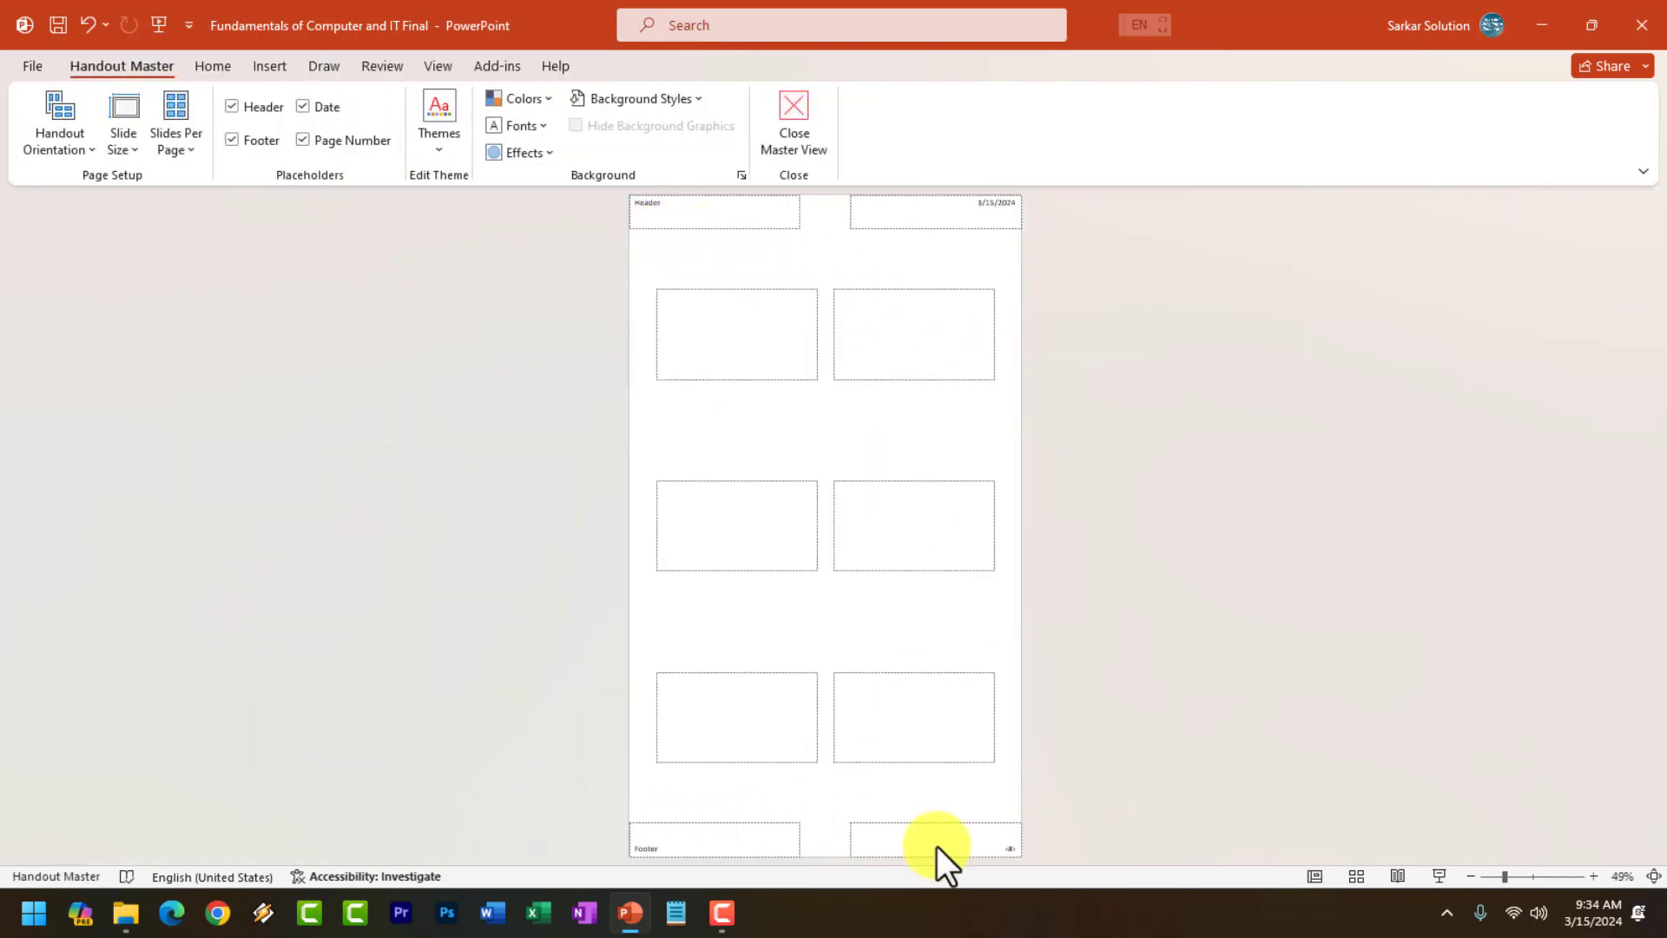
left_click(182, 143)
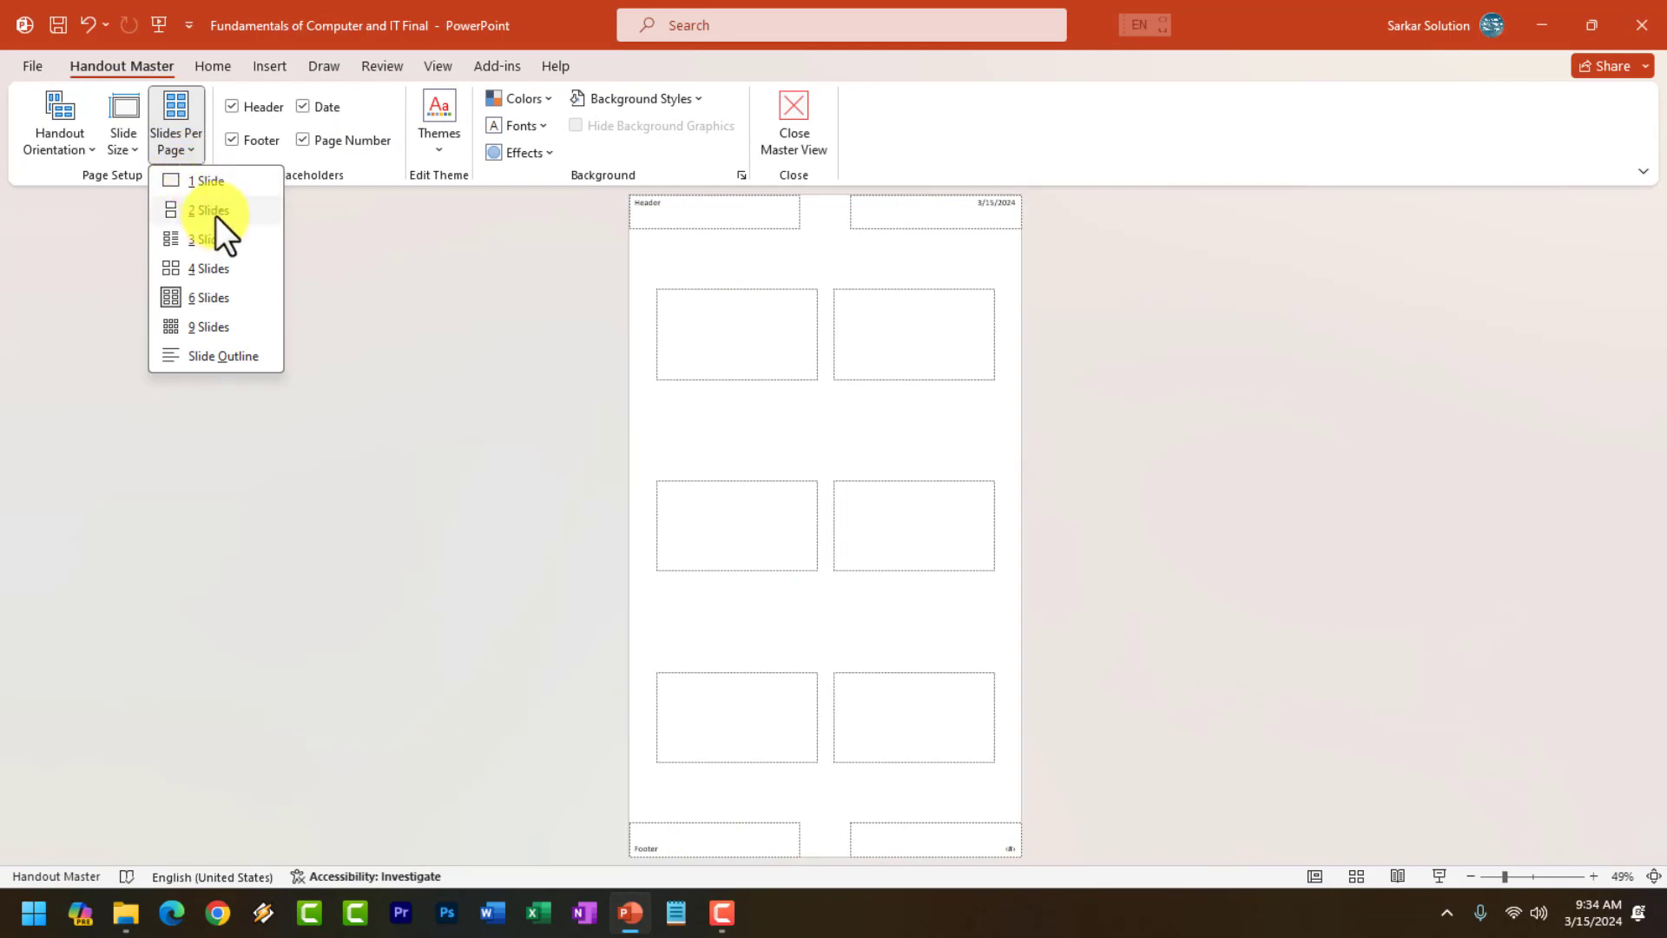
left_click(214, 218)
left_click(177, 141)
left_click(227, 241)
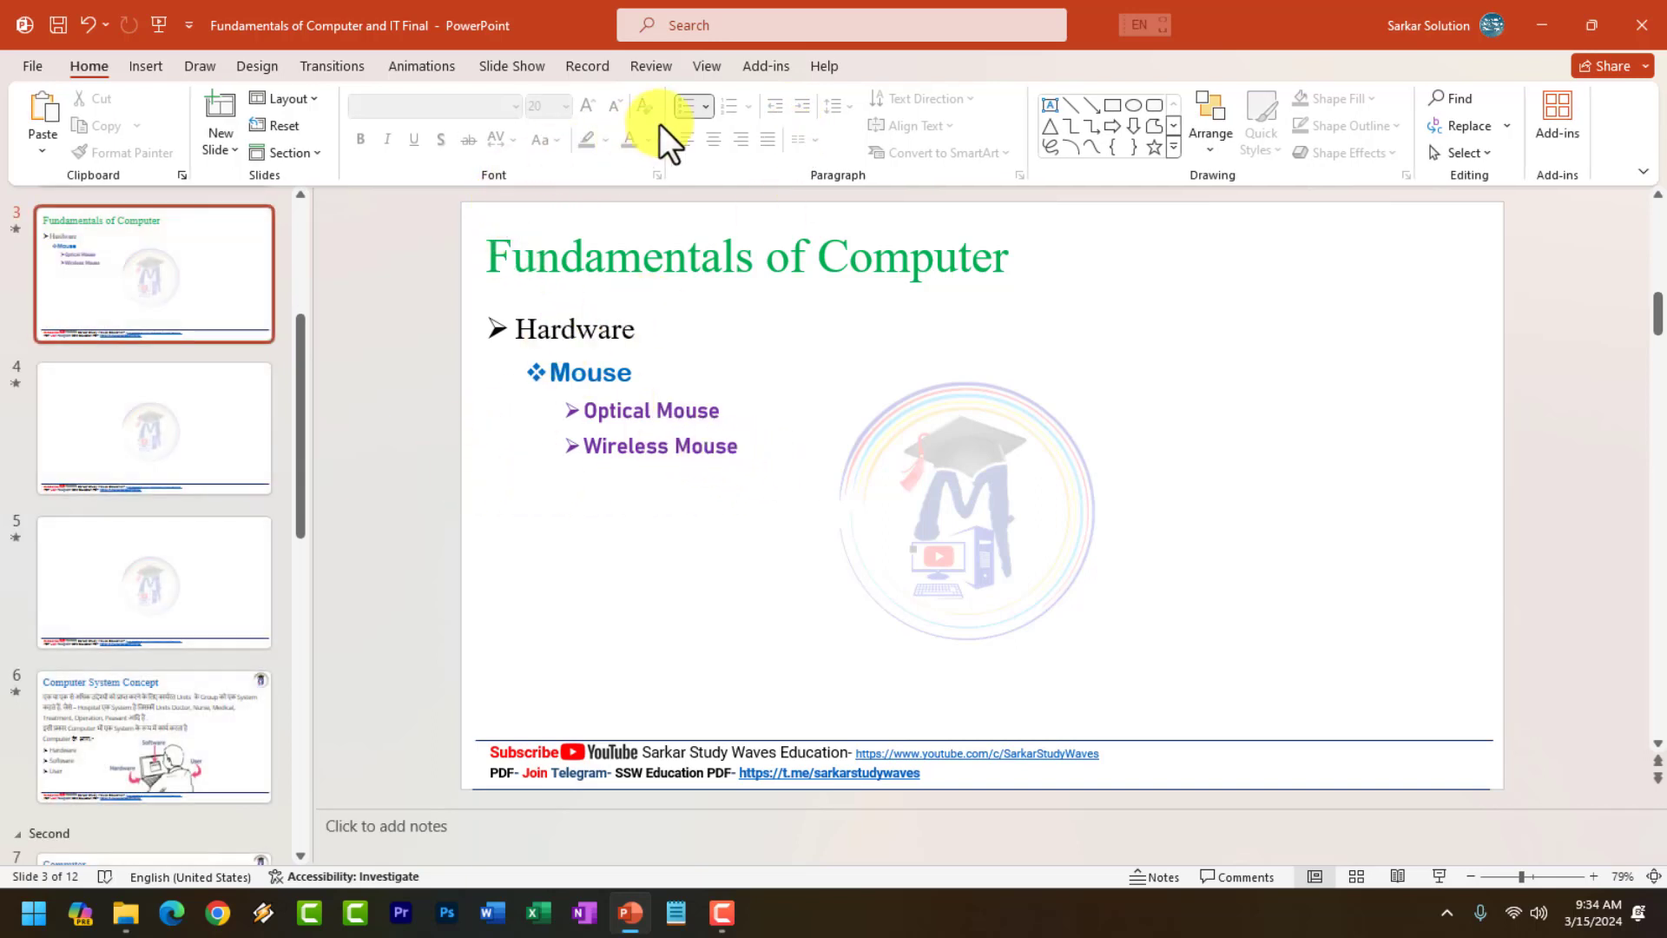
Open the notes master, inspect the notes body placeholder, and close it.
left_click(705, 67)
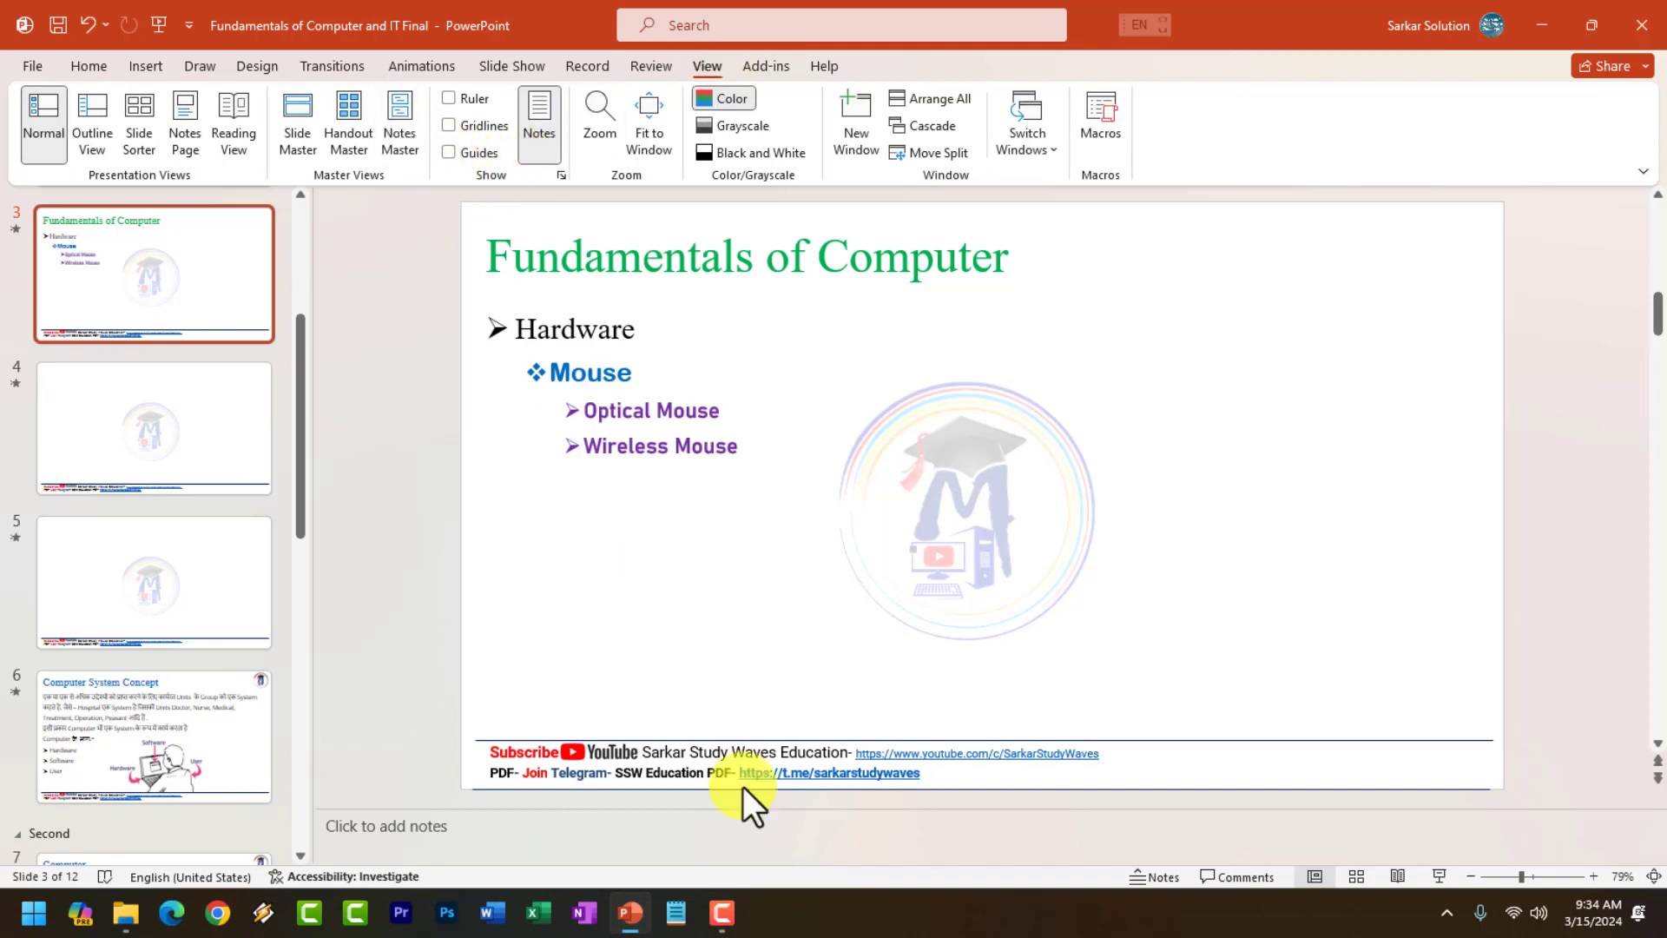
left_click(371, 833)
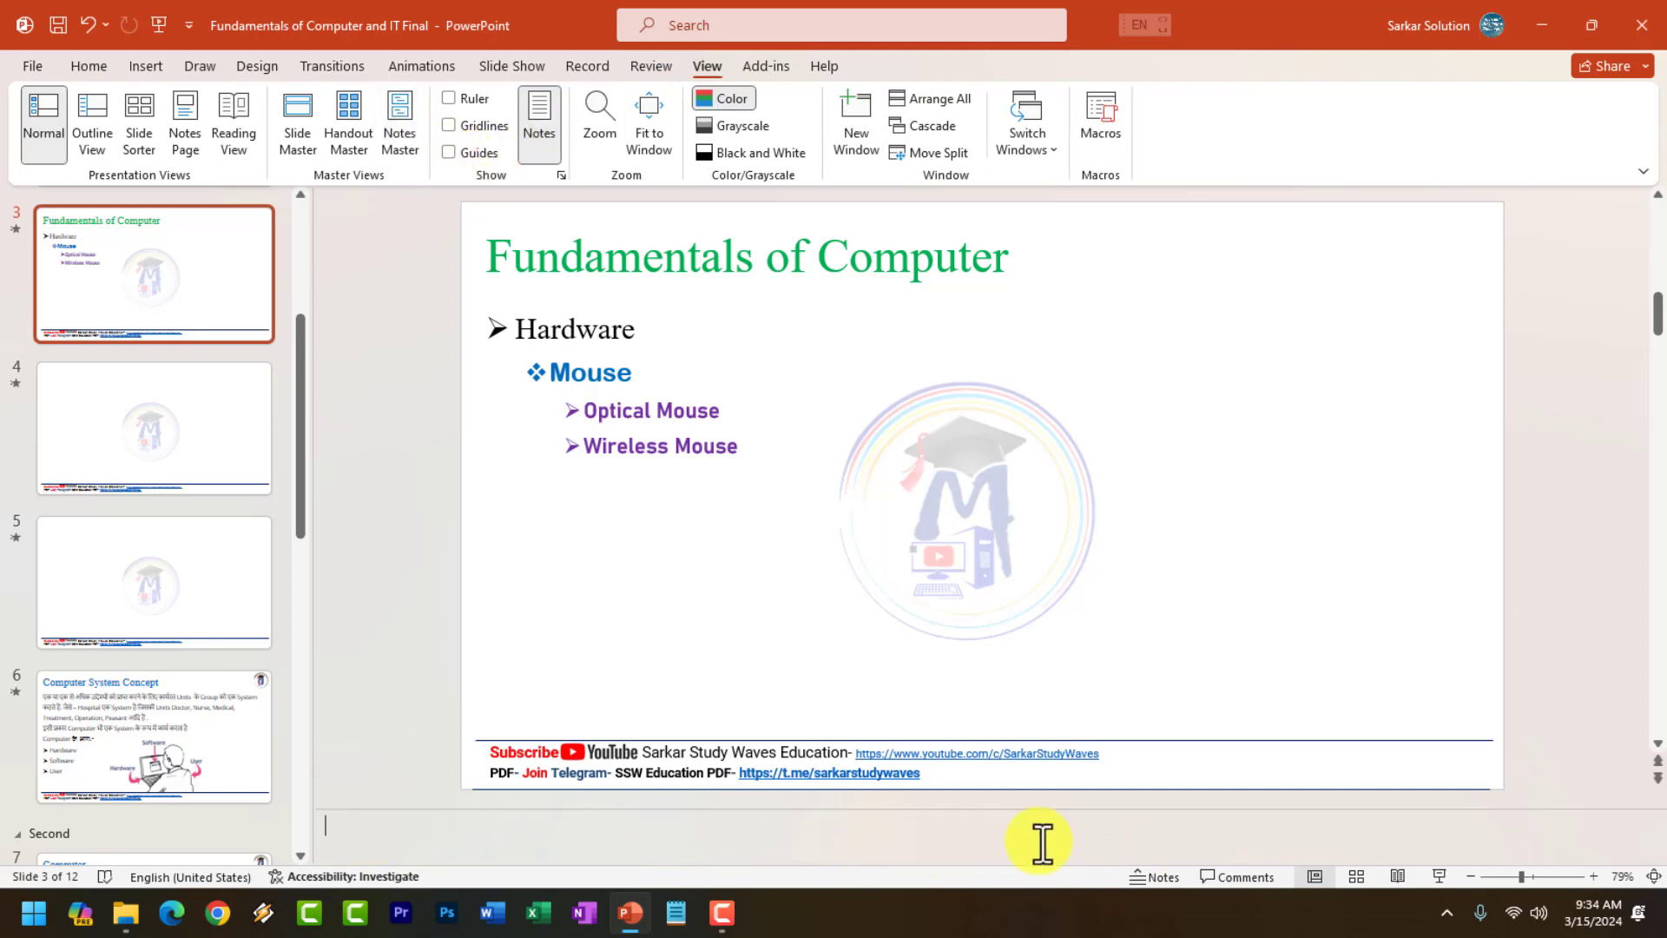
left_click(408, 137)
left_click(733, 546)
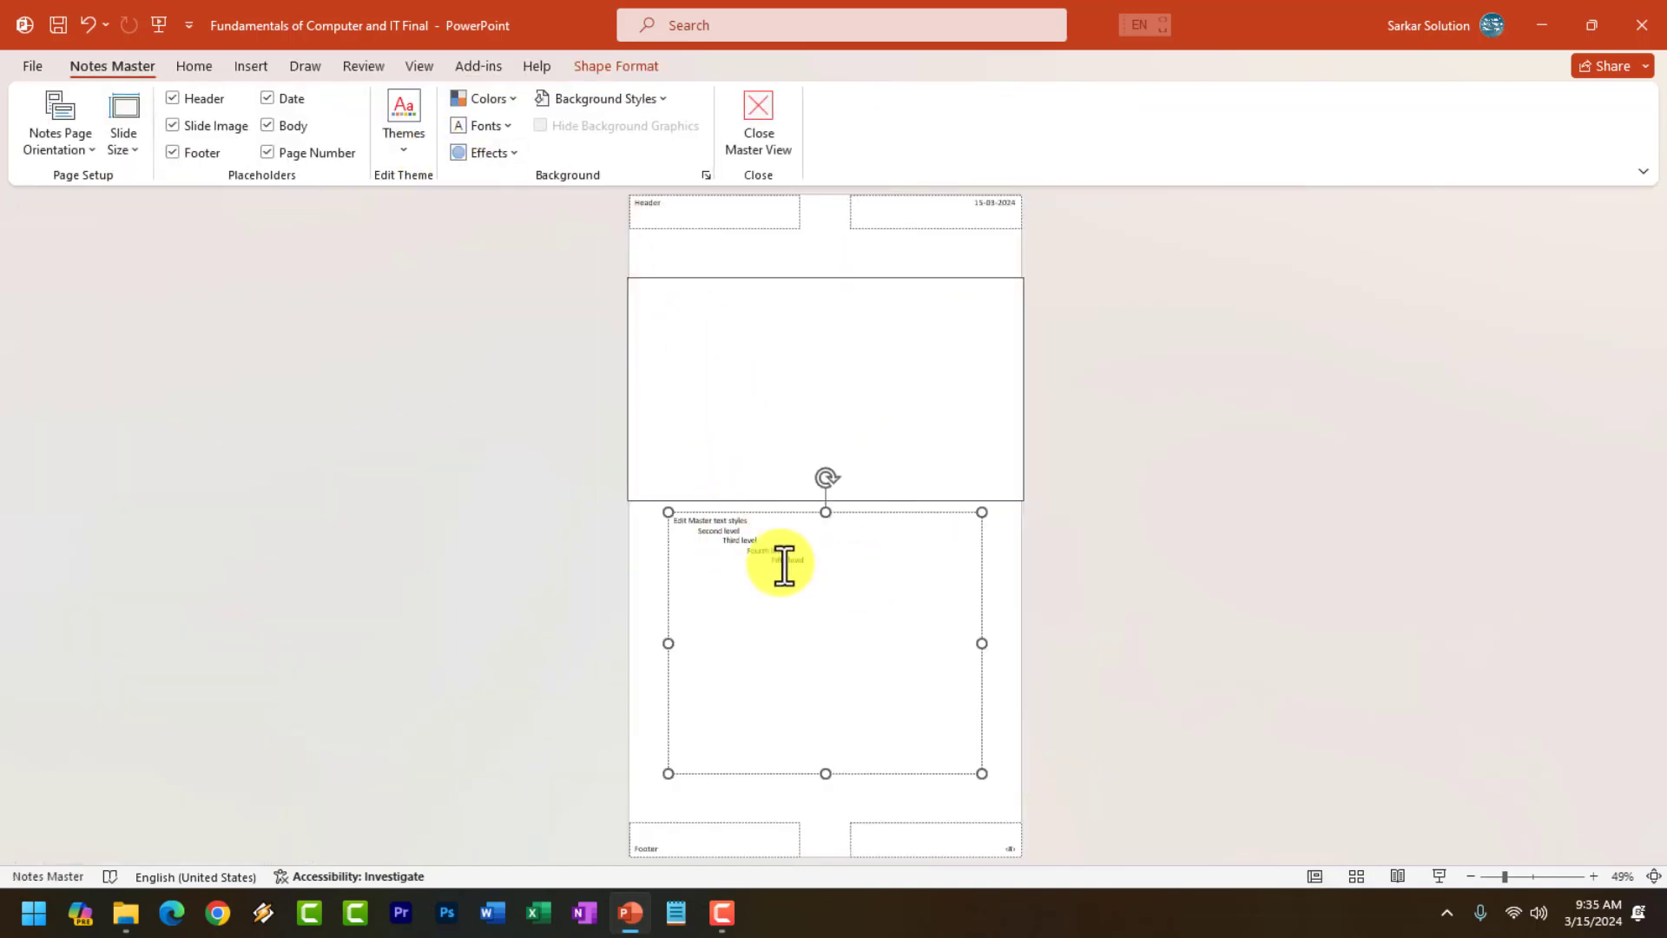
left_click(759, 121)
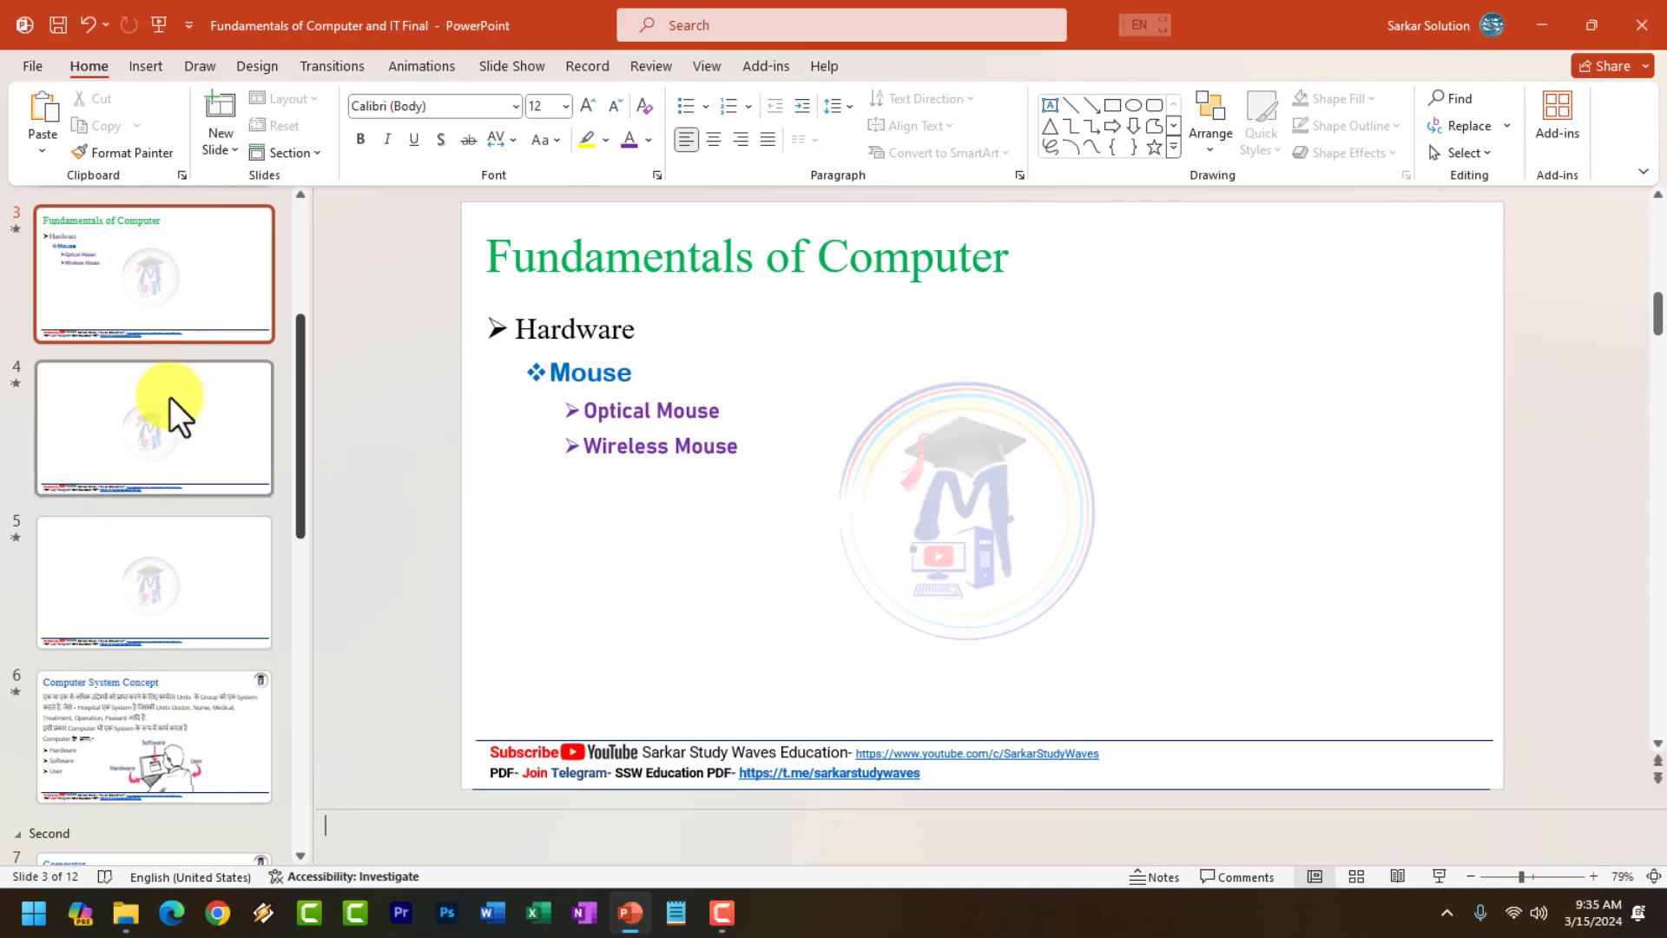
Delete blank slides 4 and 5 and the Fundamentals of Computer slide, then select slide 1.
left_click(170, 398)
key("shift+Down")
key("Delete")
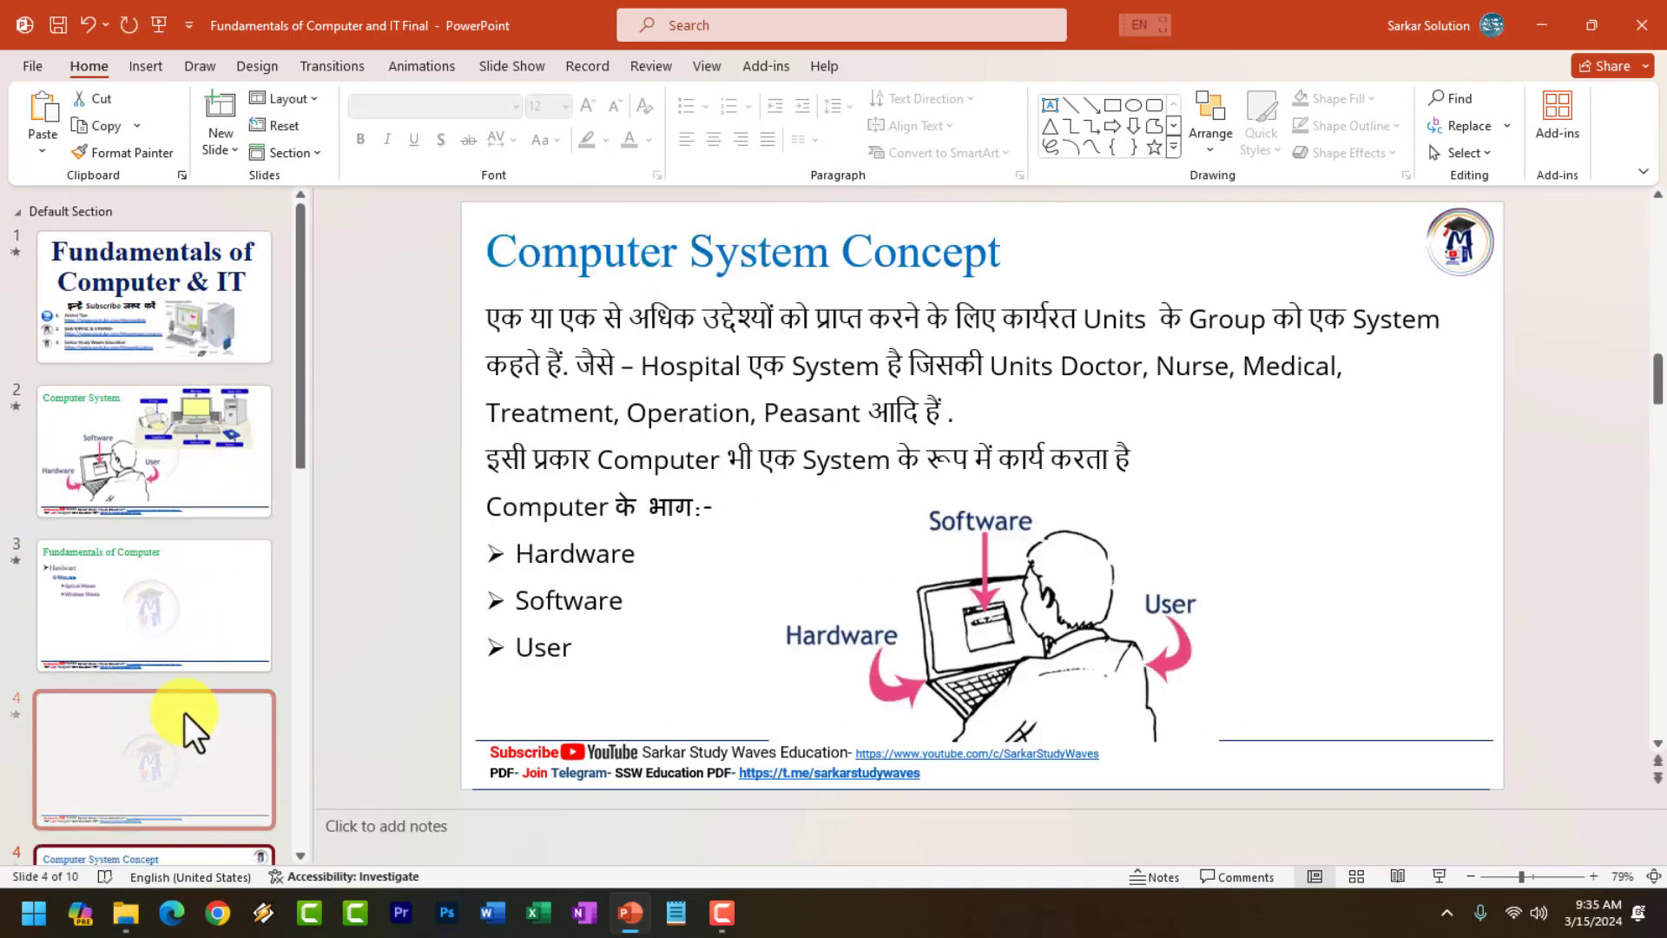
left_click(184, 624)
key("Delete")
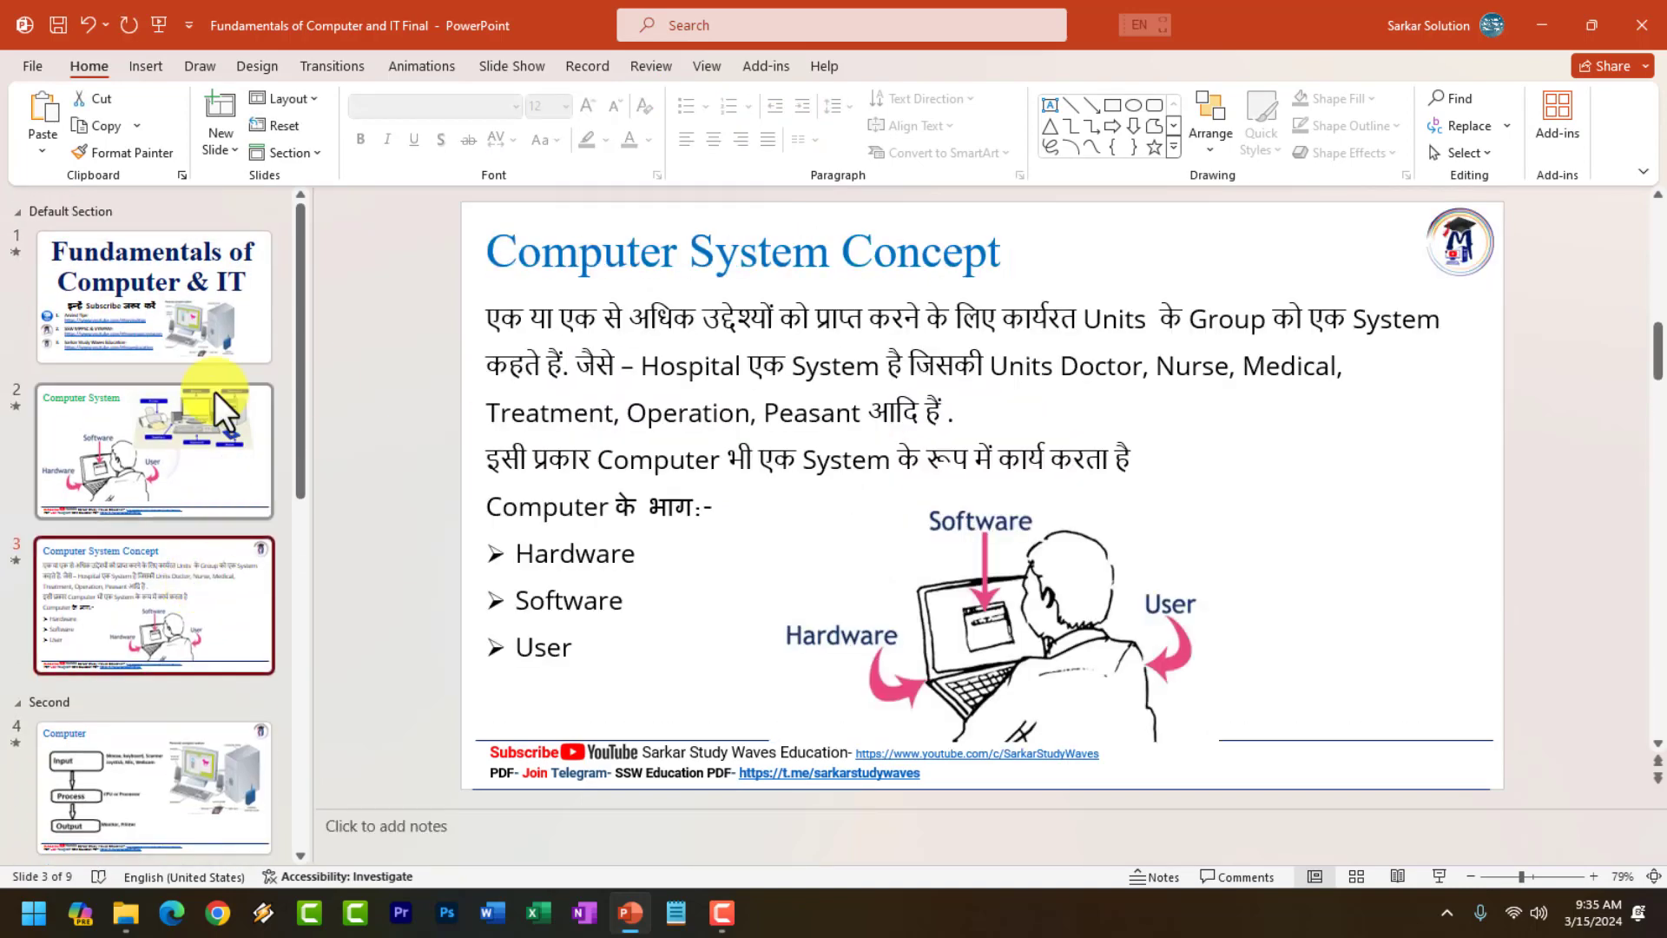
left_click(220, 309)
left_click(710, 66)
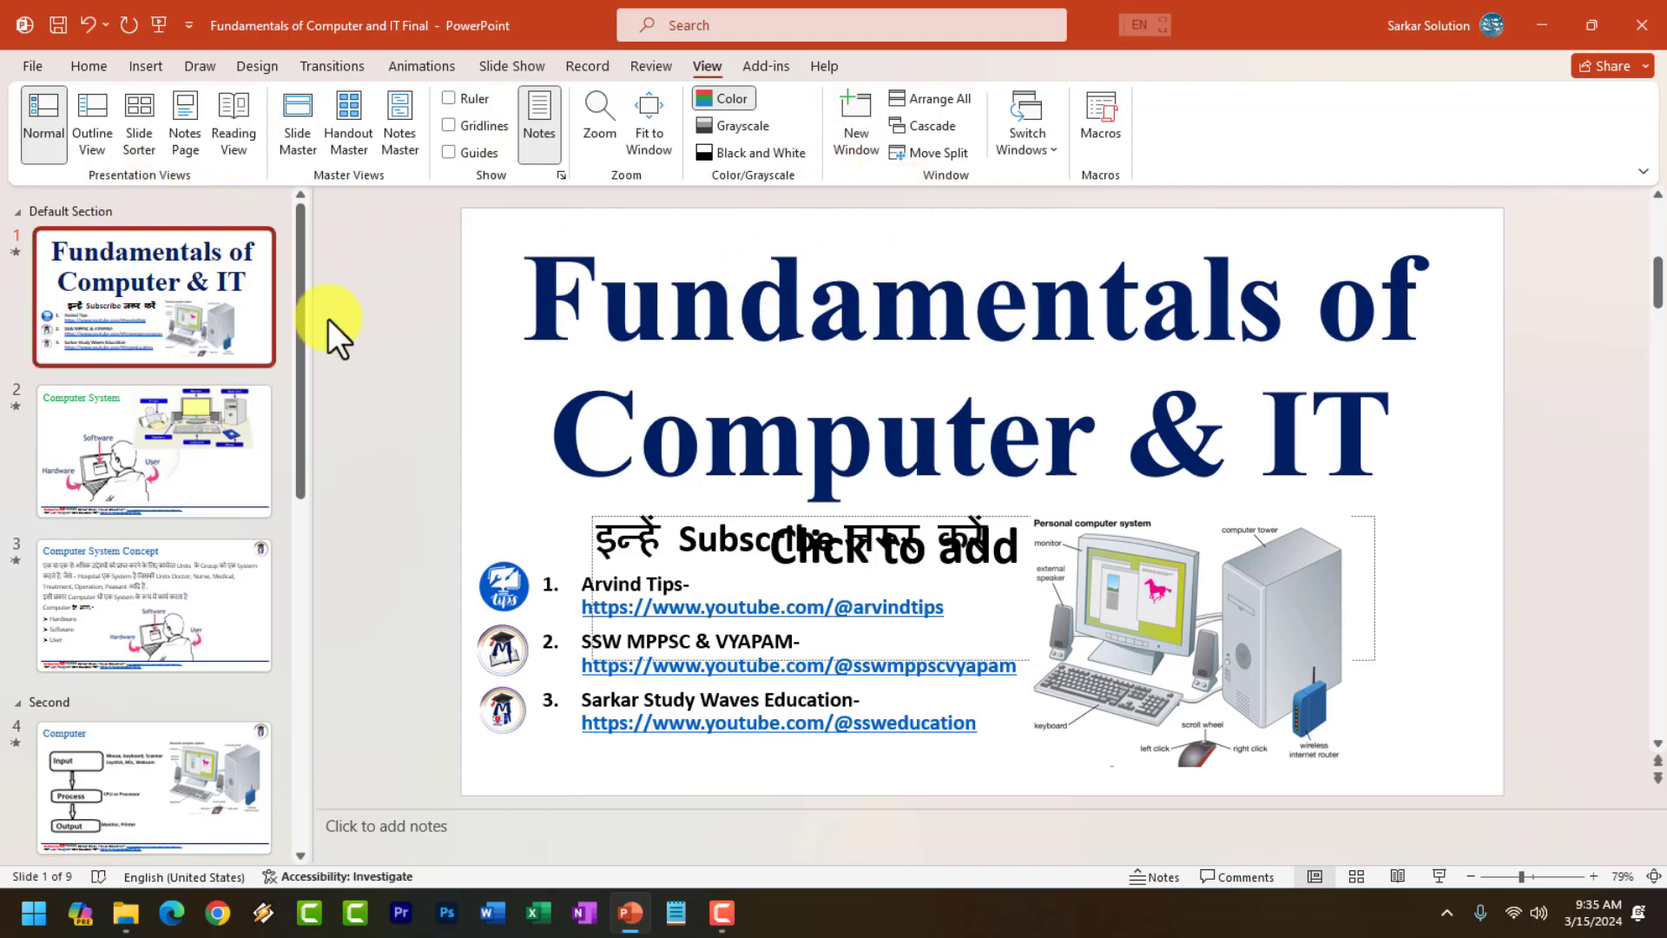
Explore Backstage New and Open pages, browsing to the 1000 MCQs file without opening it.
left_click(101, 69)
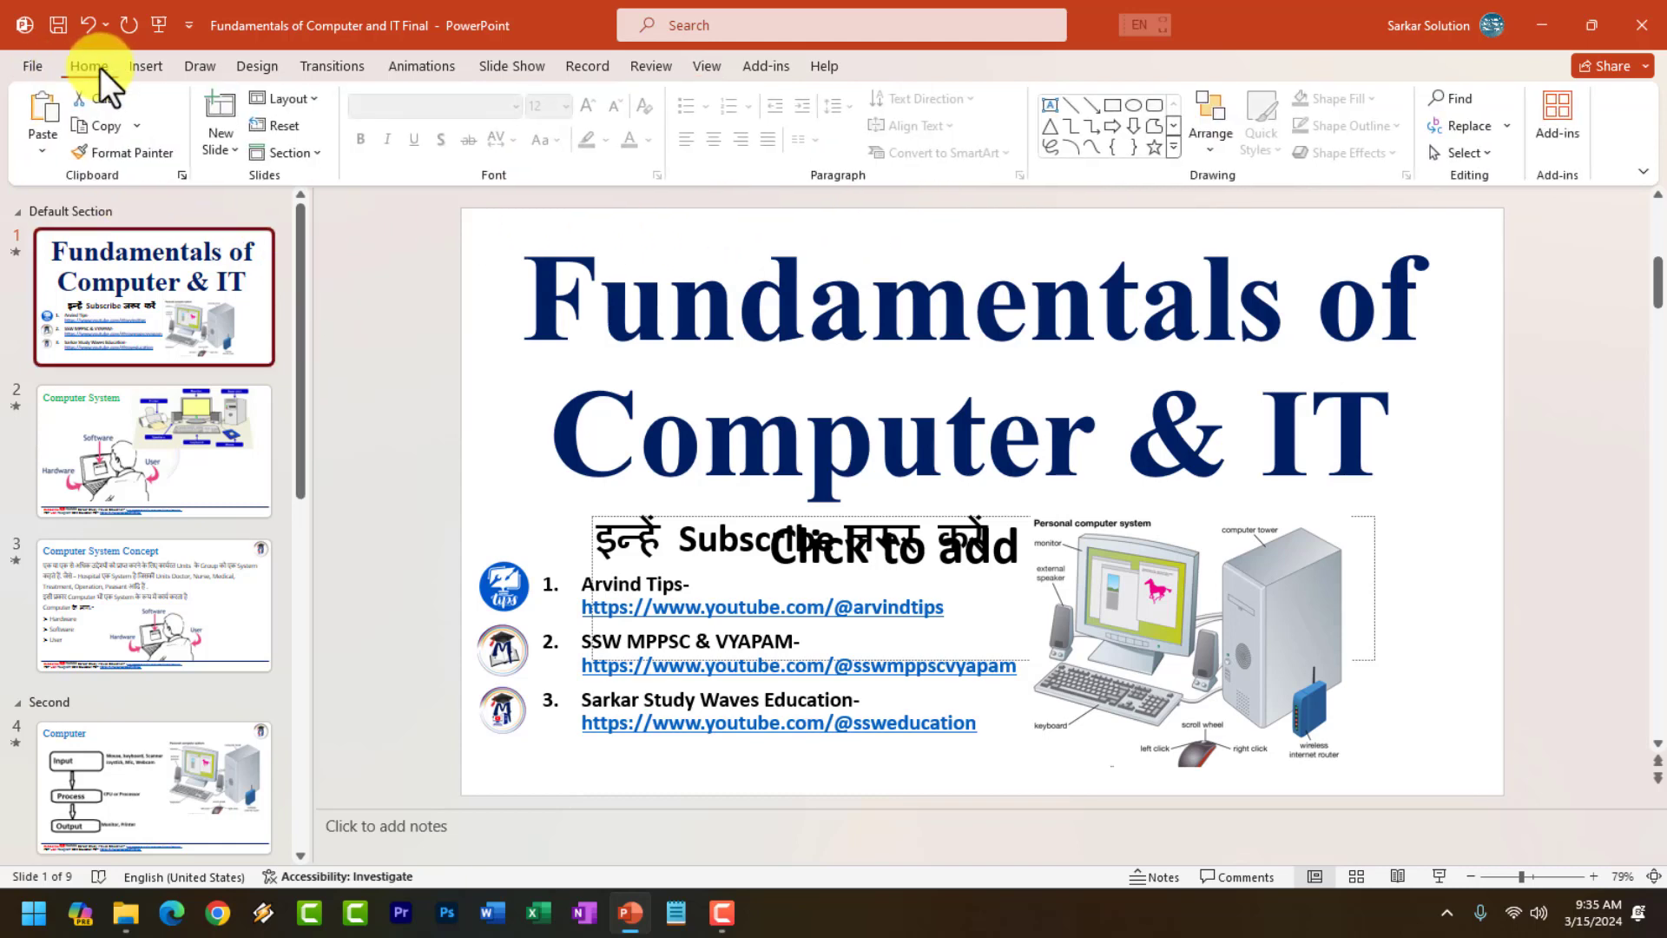
left_click(46, 69)
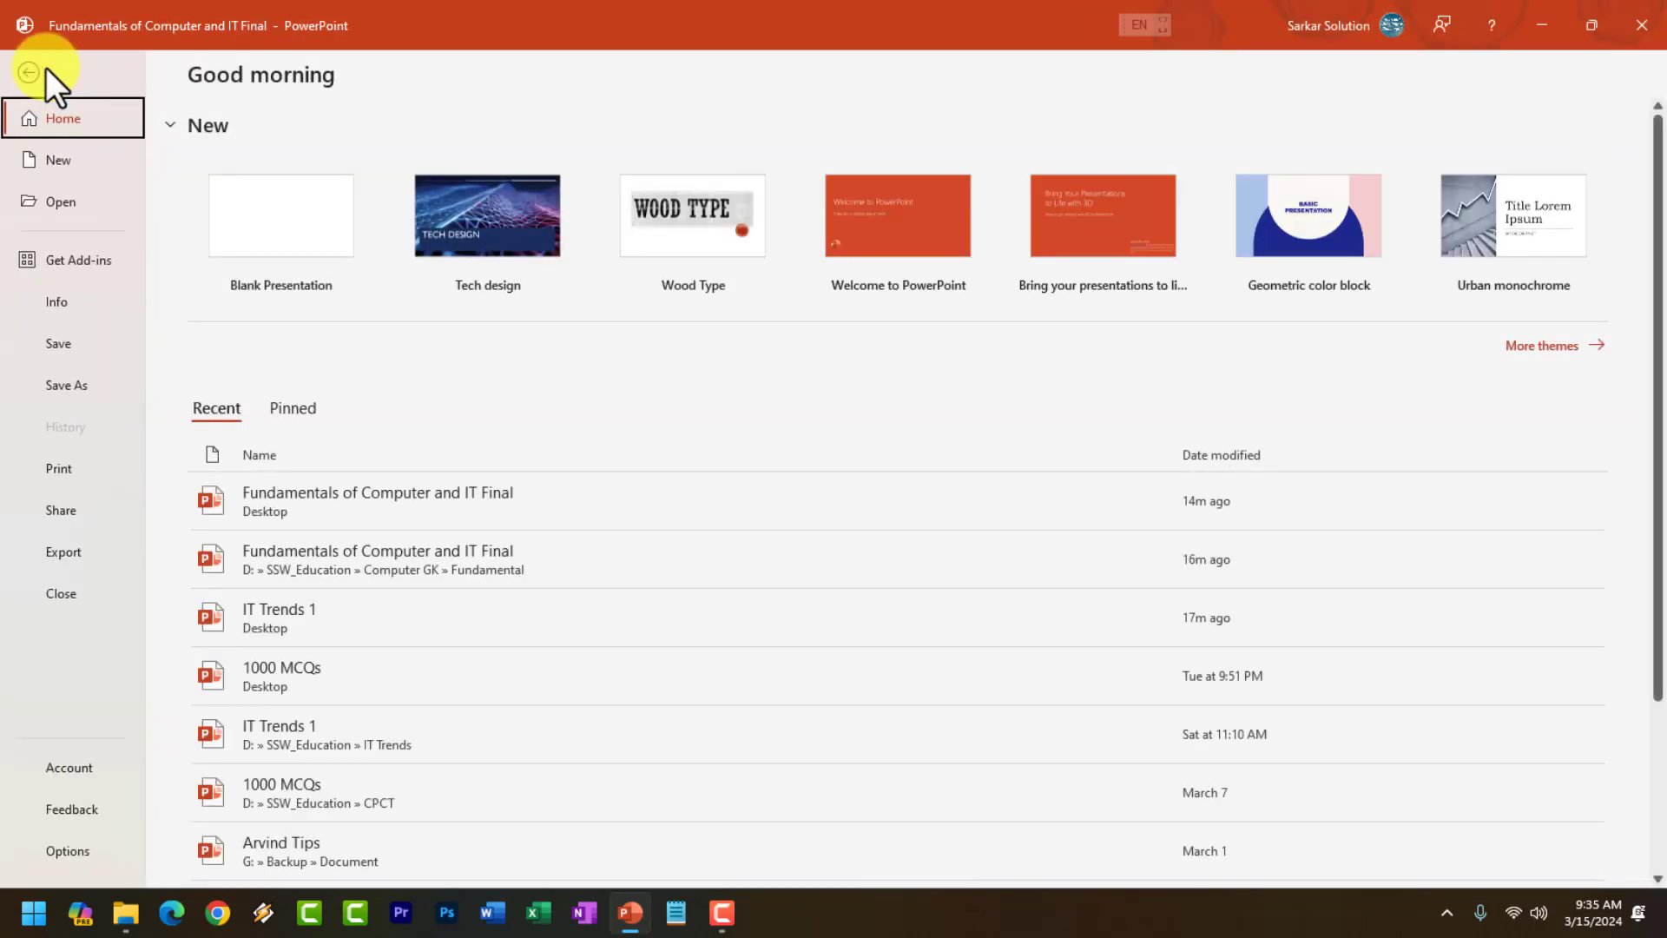
left_click(63, 162)
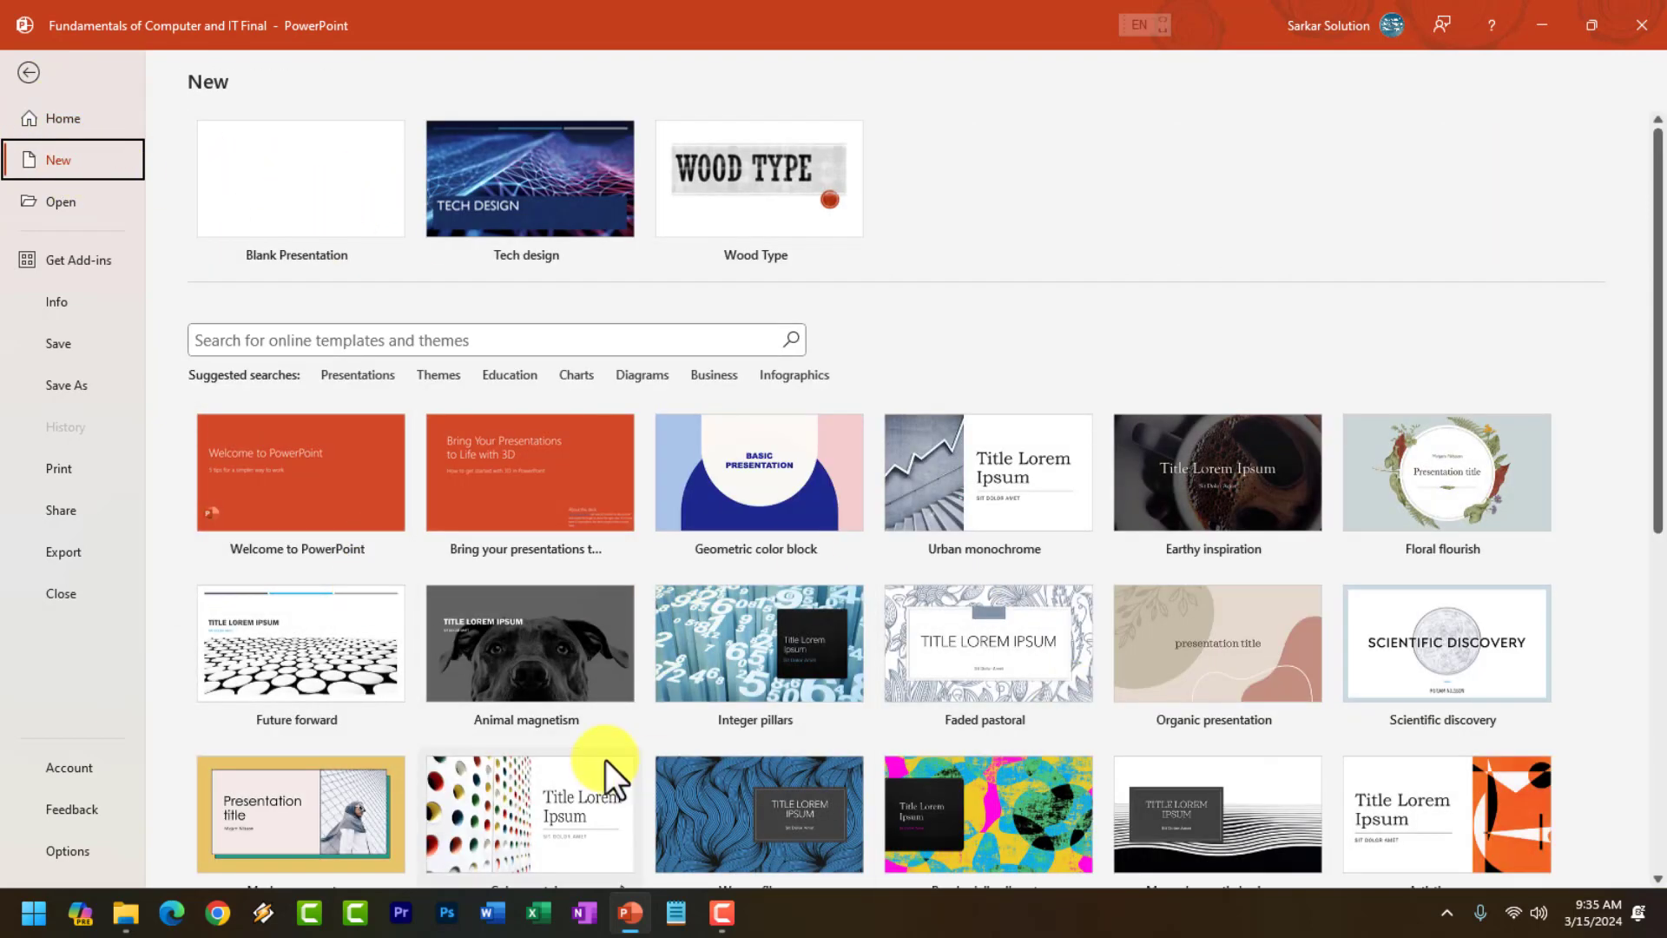
left_click(74, 208)
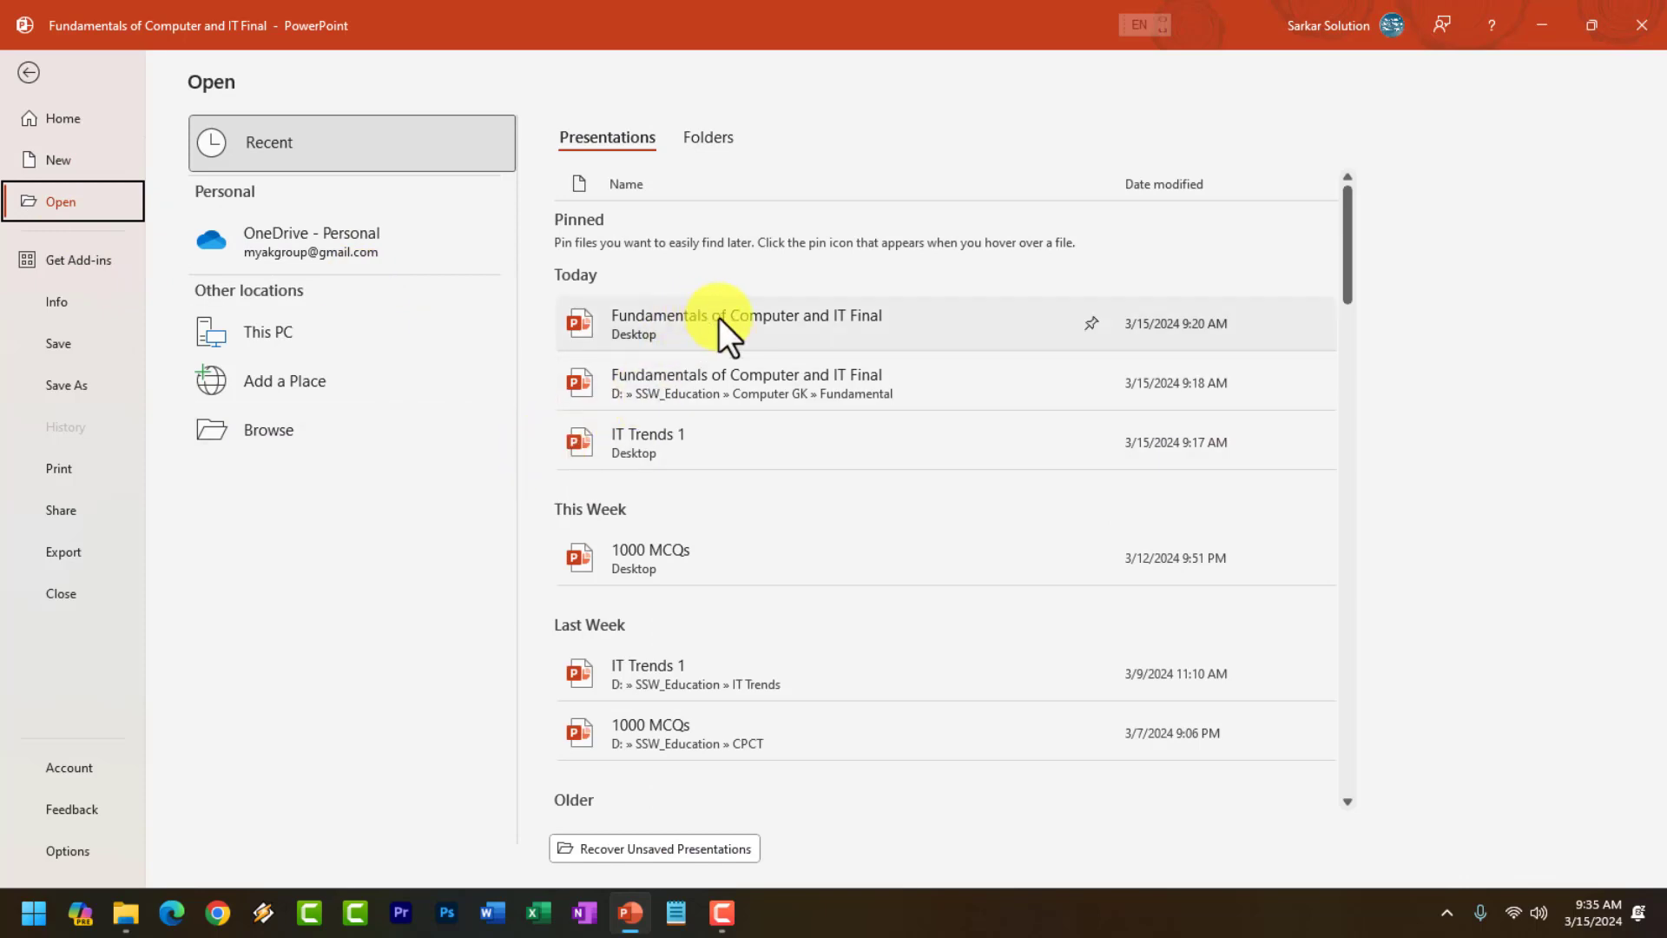
left_click(266, 433)
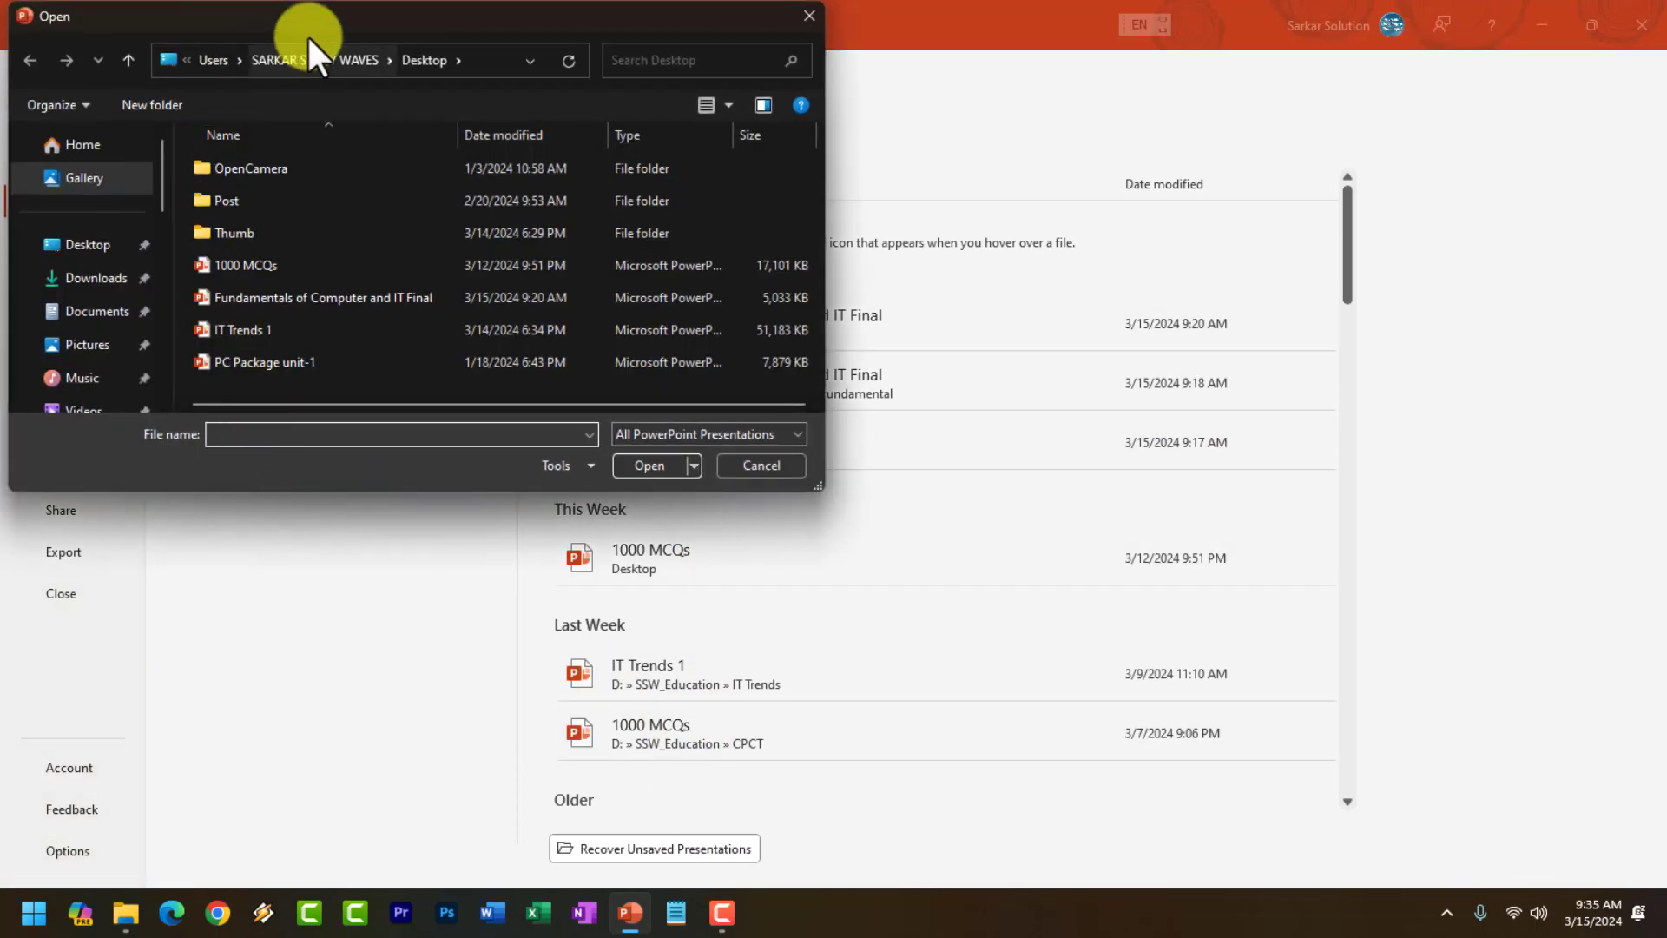
left_click_drag(307, 34, 753, 241)
left_click(657, 476)
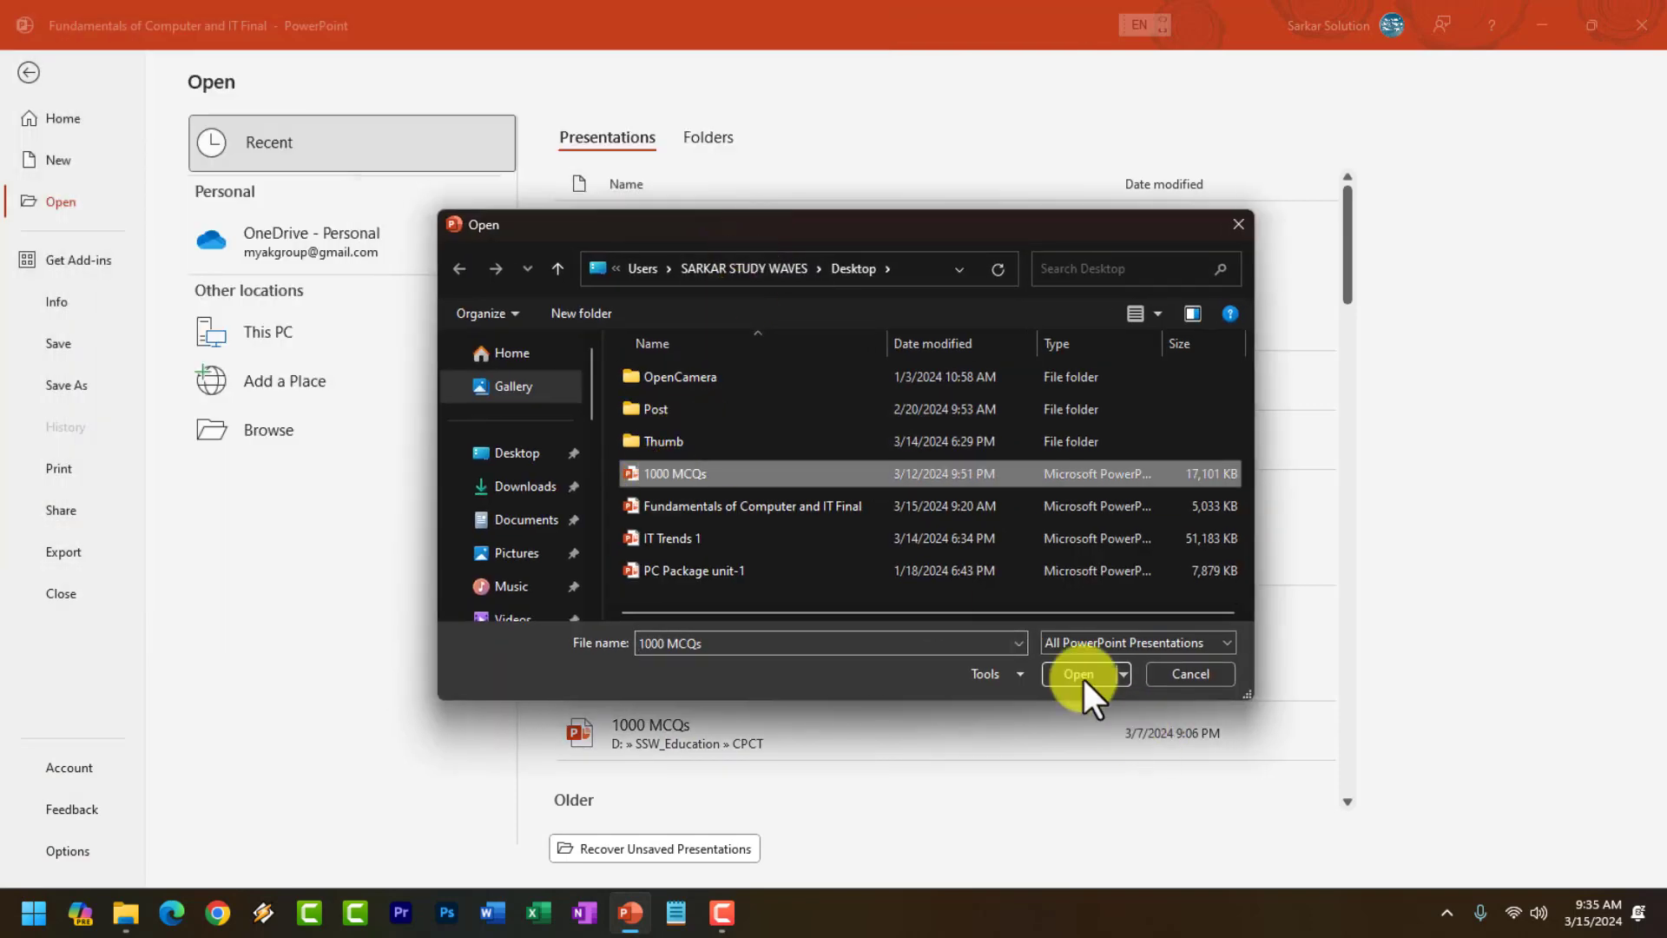
left_click(1194, 676)
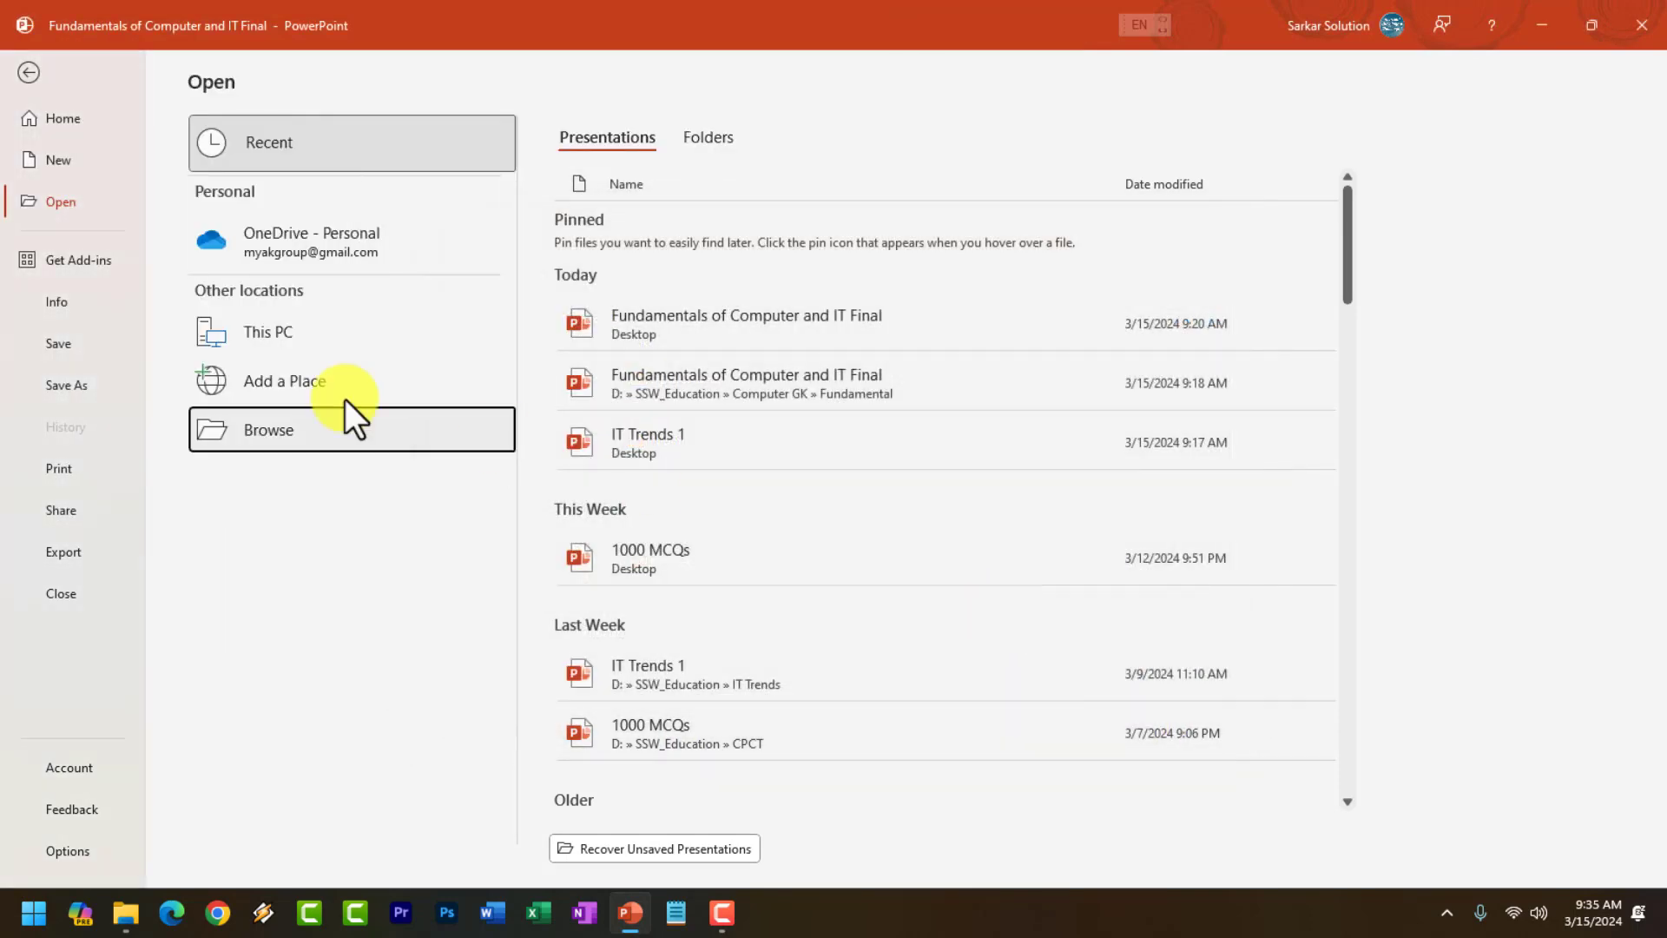
Return to editing, then open the Print page from the File menu.
left_click(67, 341)
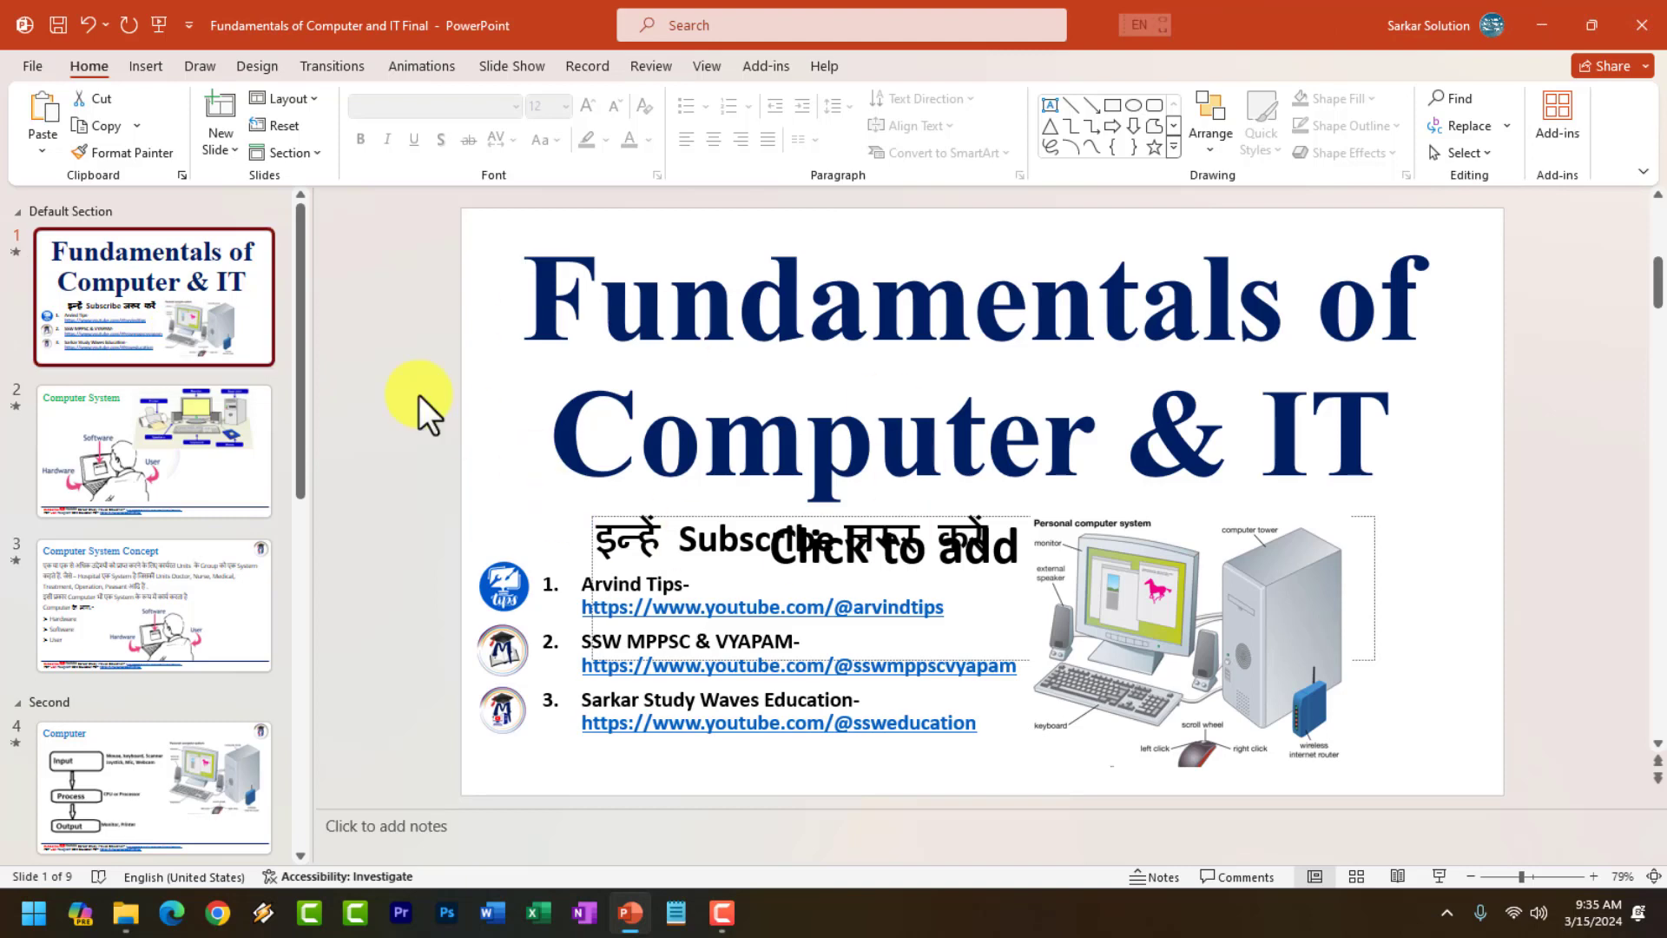
left_click(32, 65)
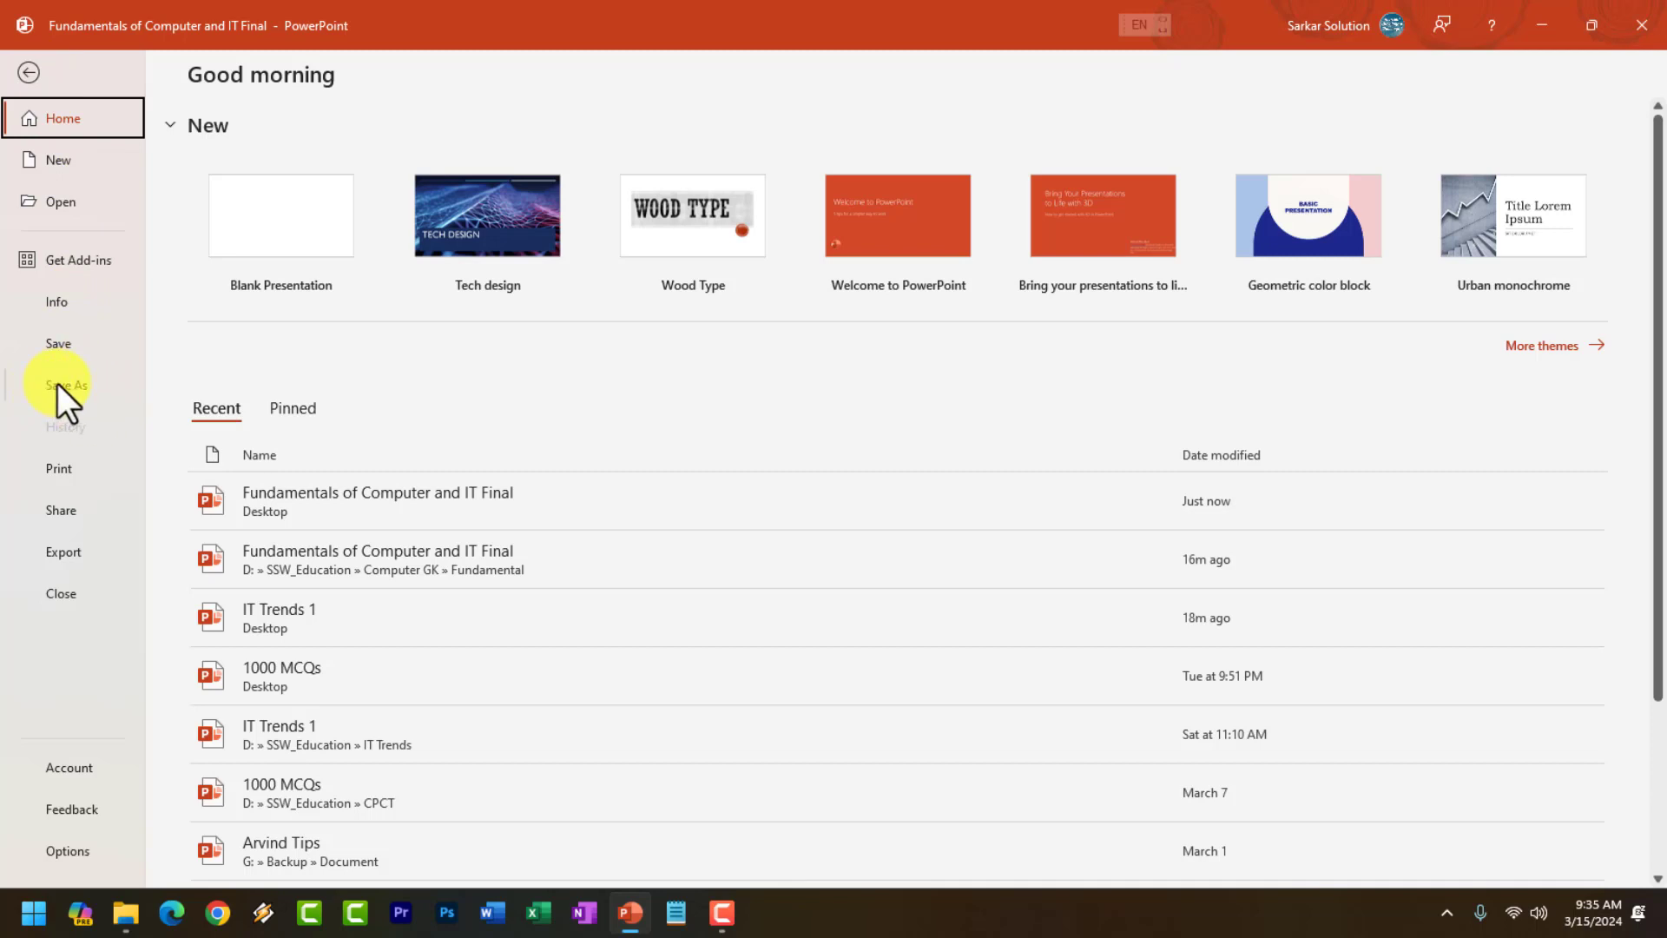
left_click(76, 470)
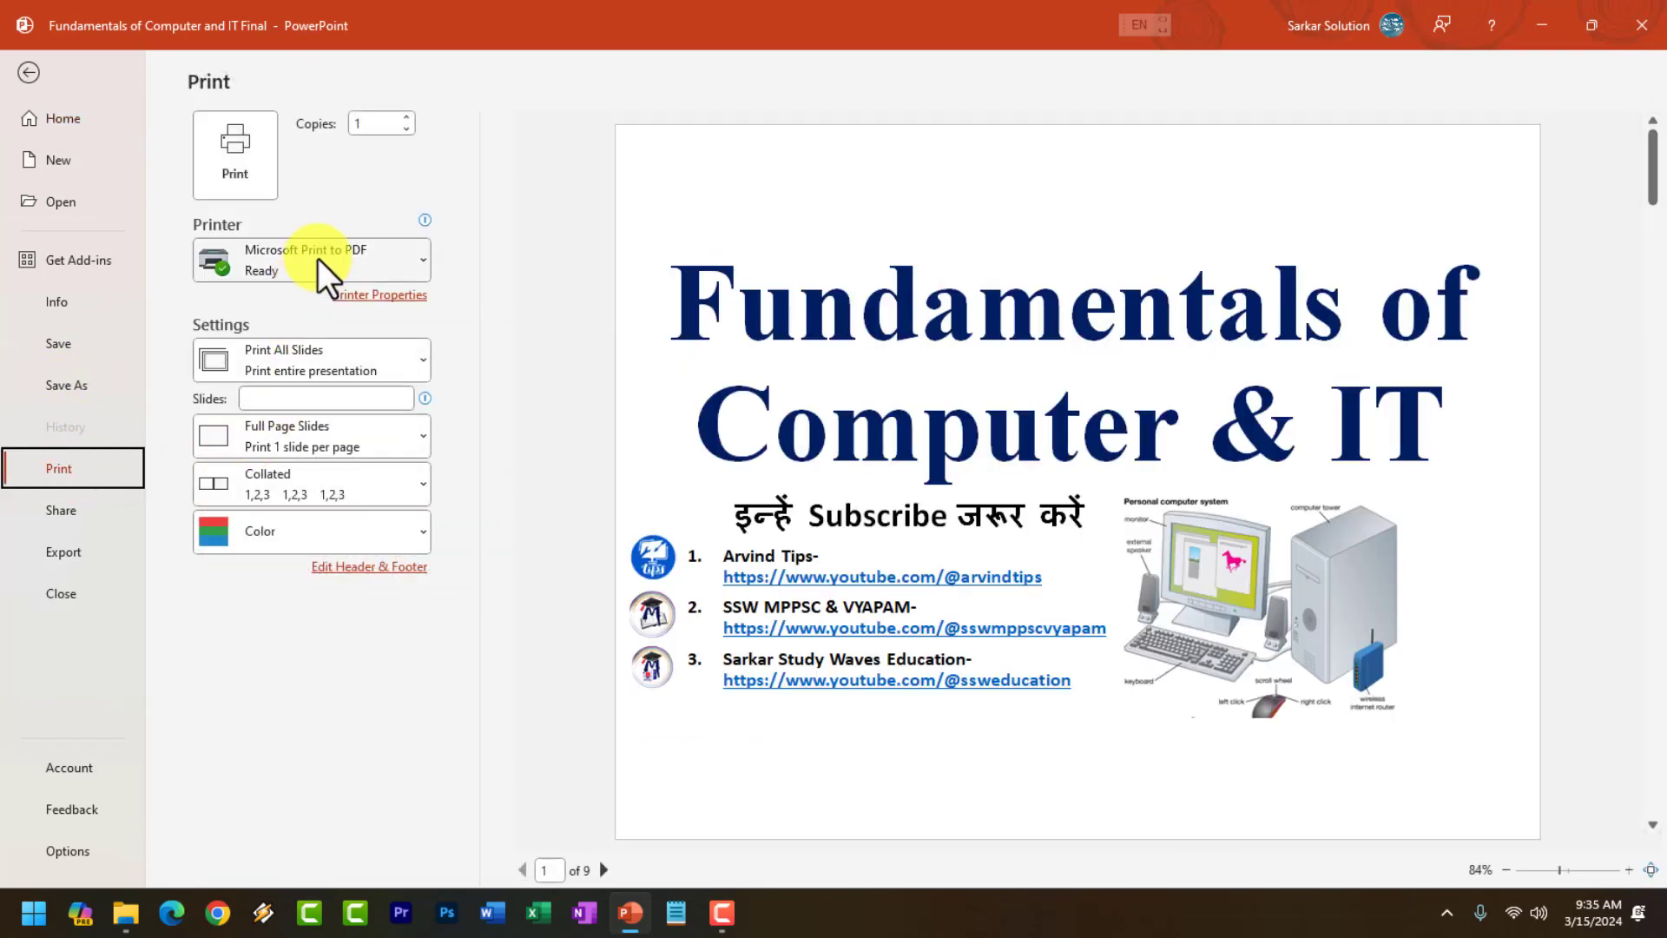
Keep Microsoft Print to PDF and print a Custom Range of slides 1-5.
left_click(329, 261)
left_click(338, 255)
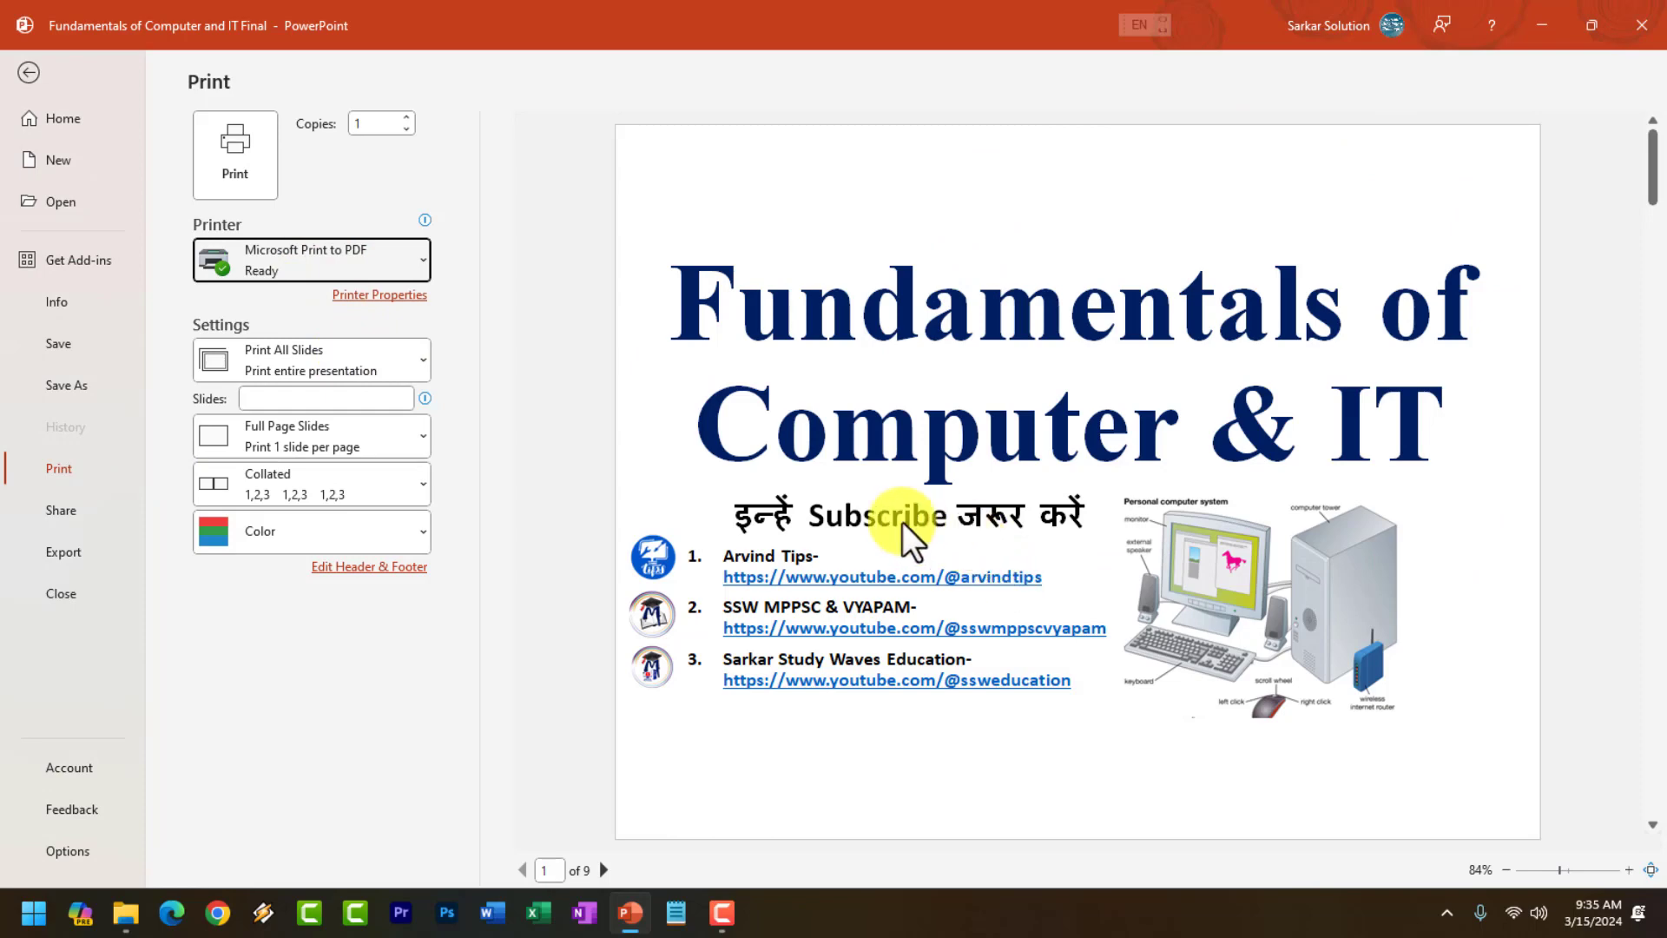
left_click(388, 380)
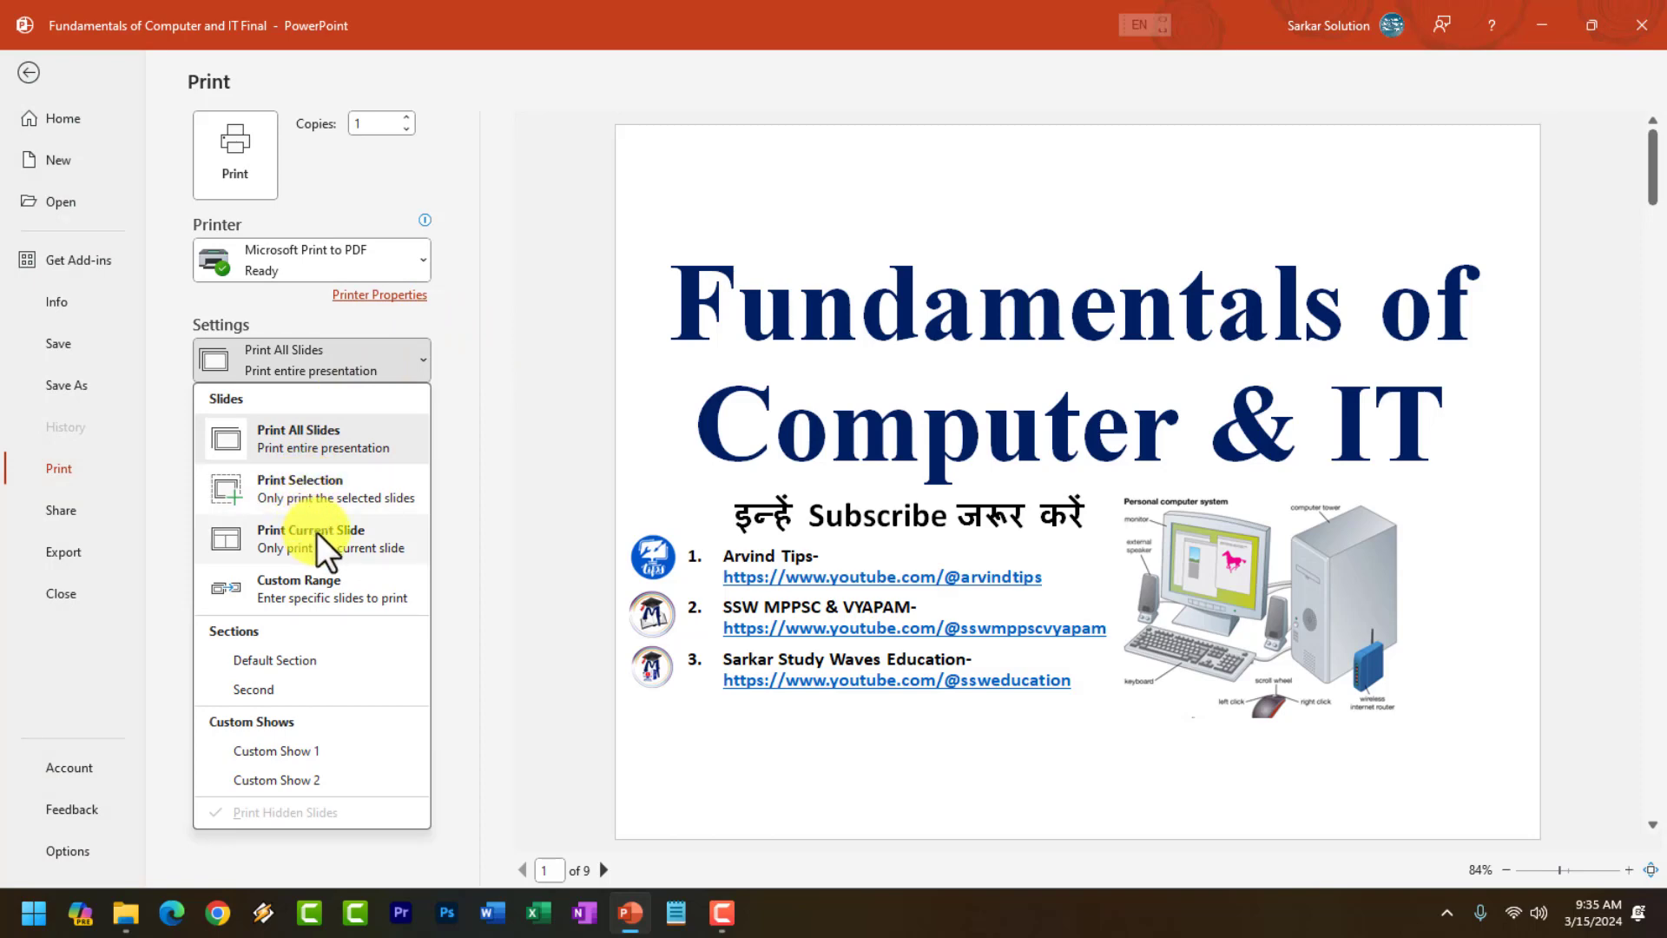
left_click(329, 596)
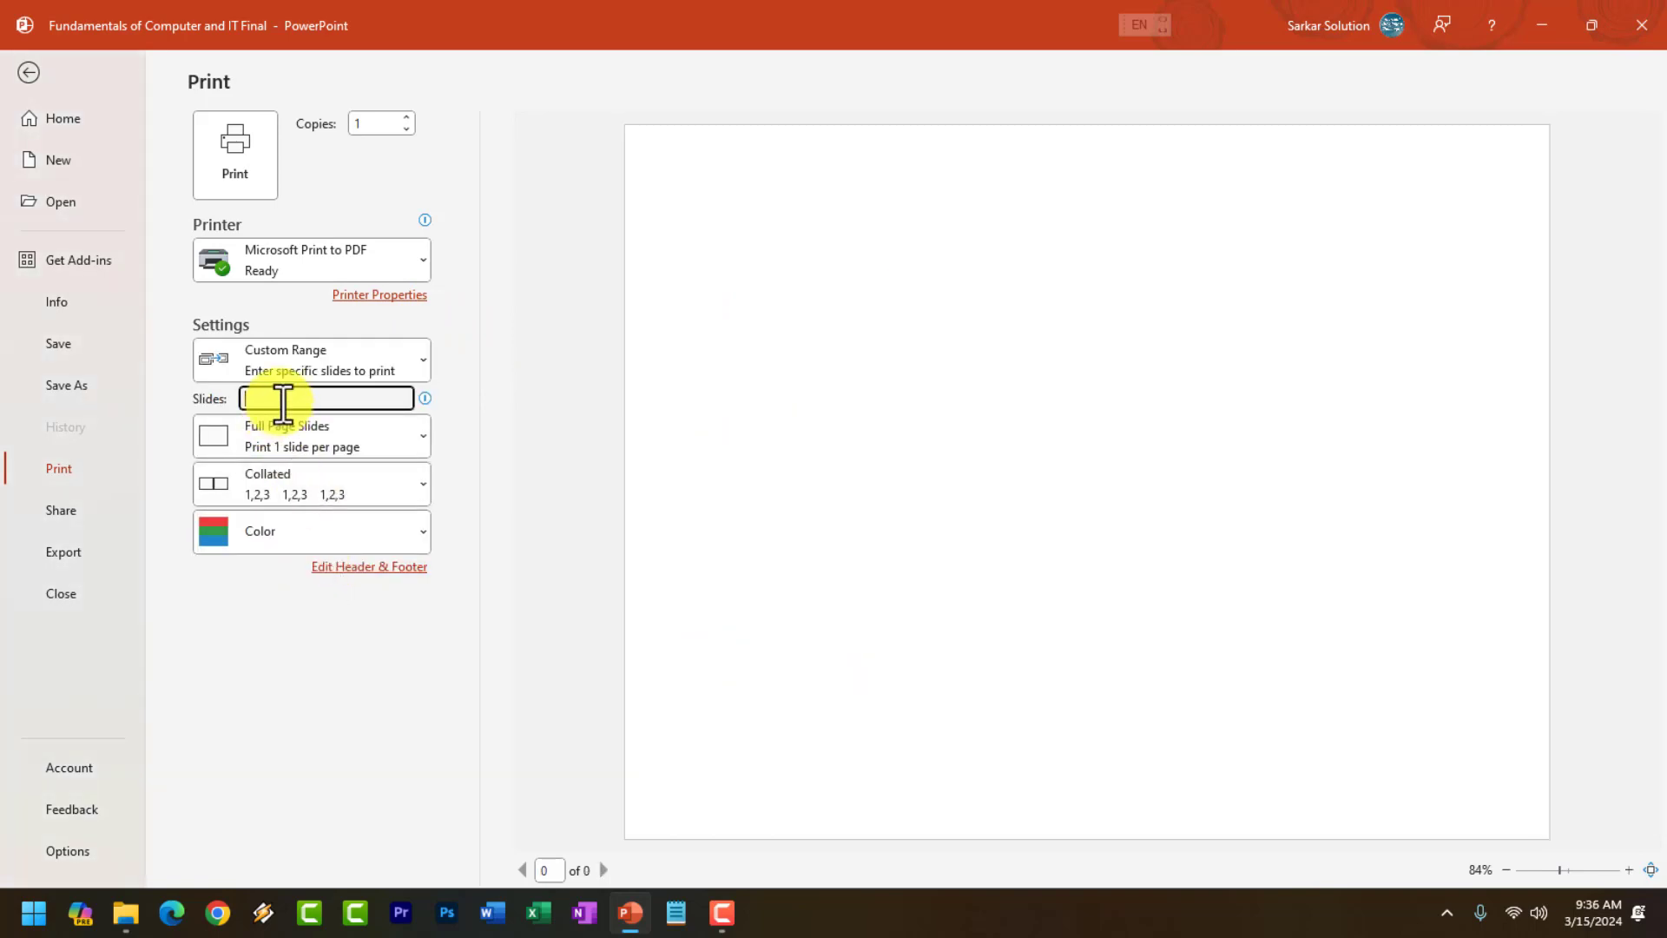
type("1-5")
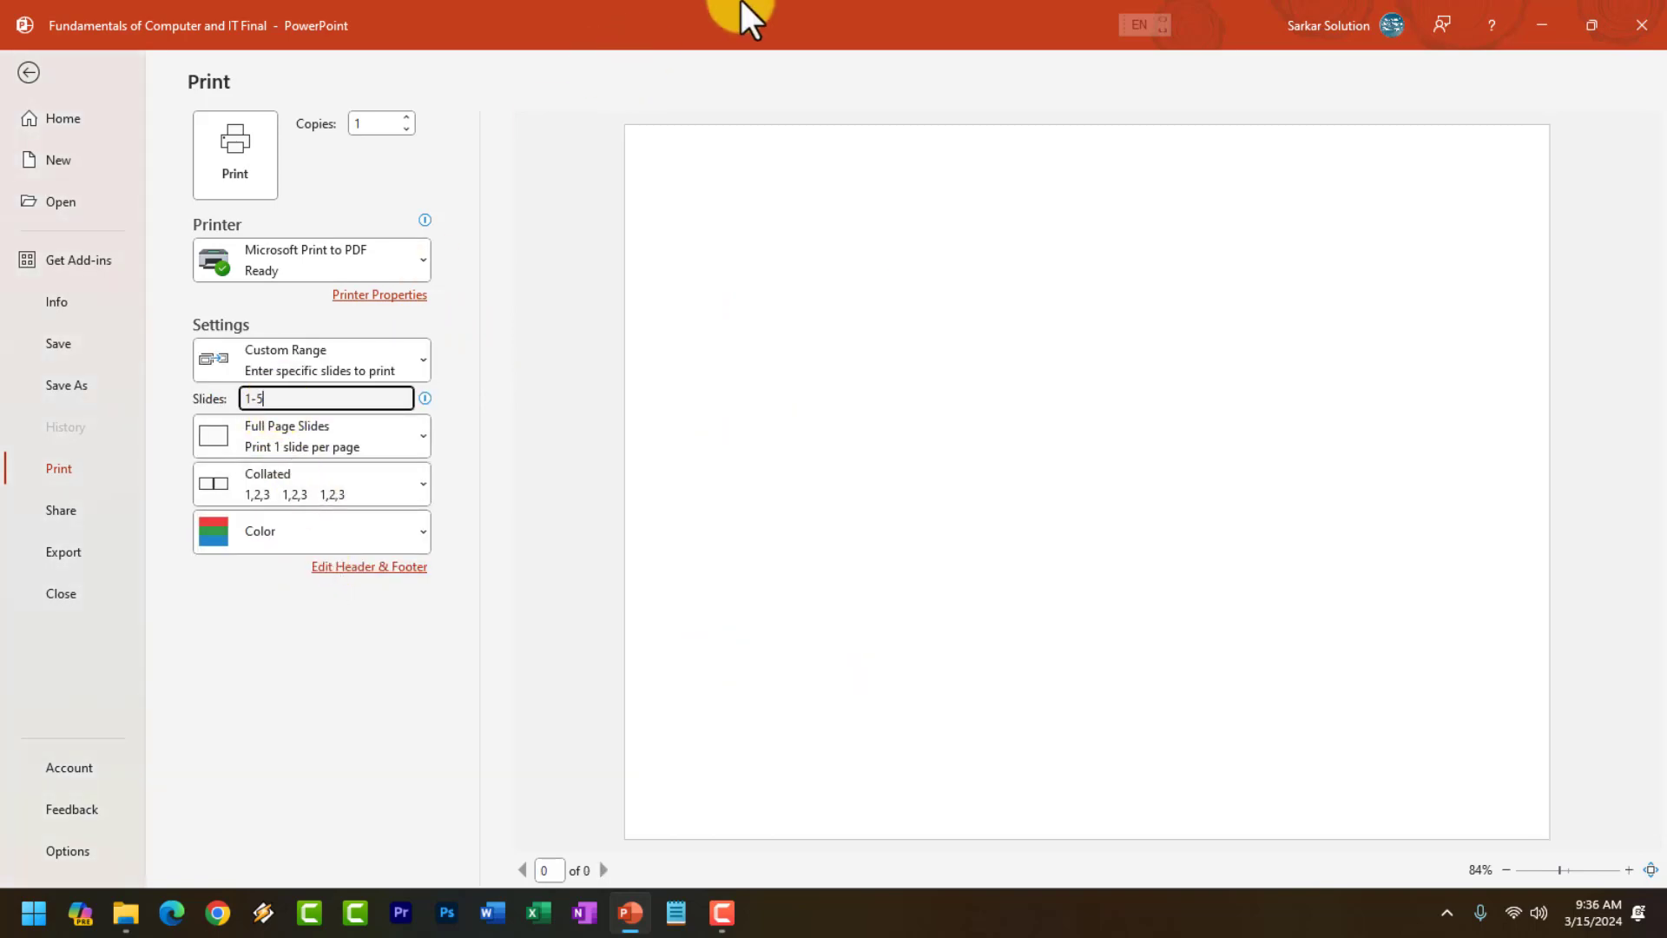
left_click(1097, 444)
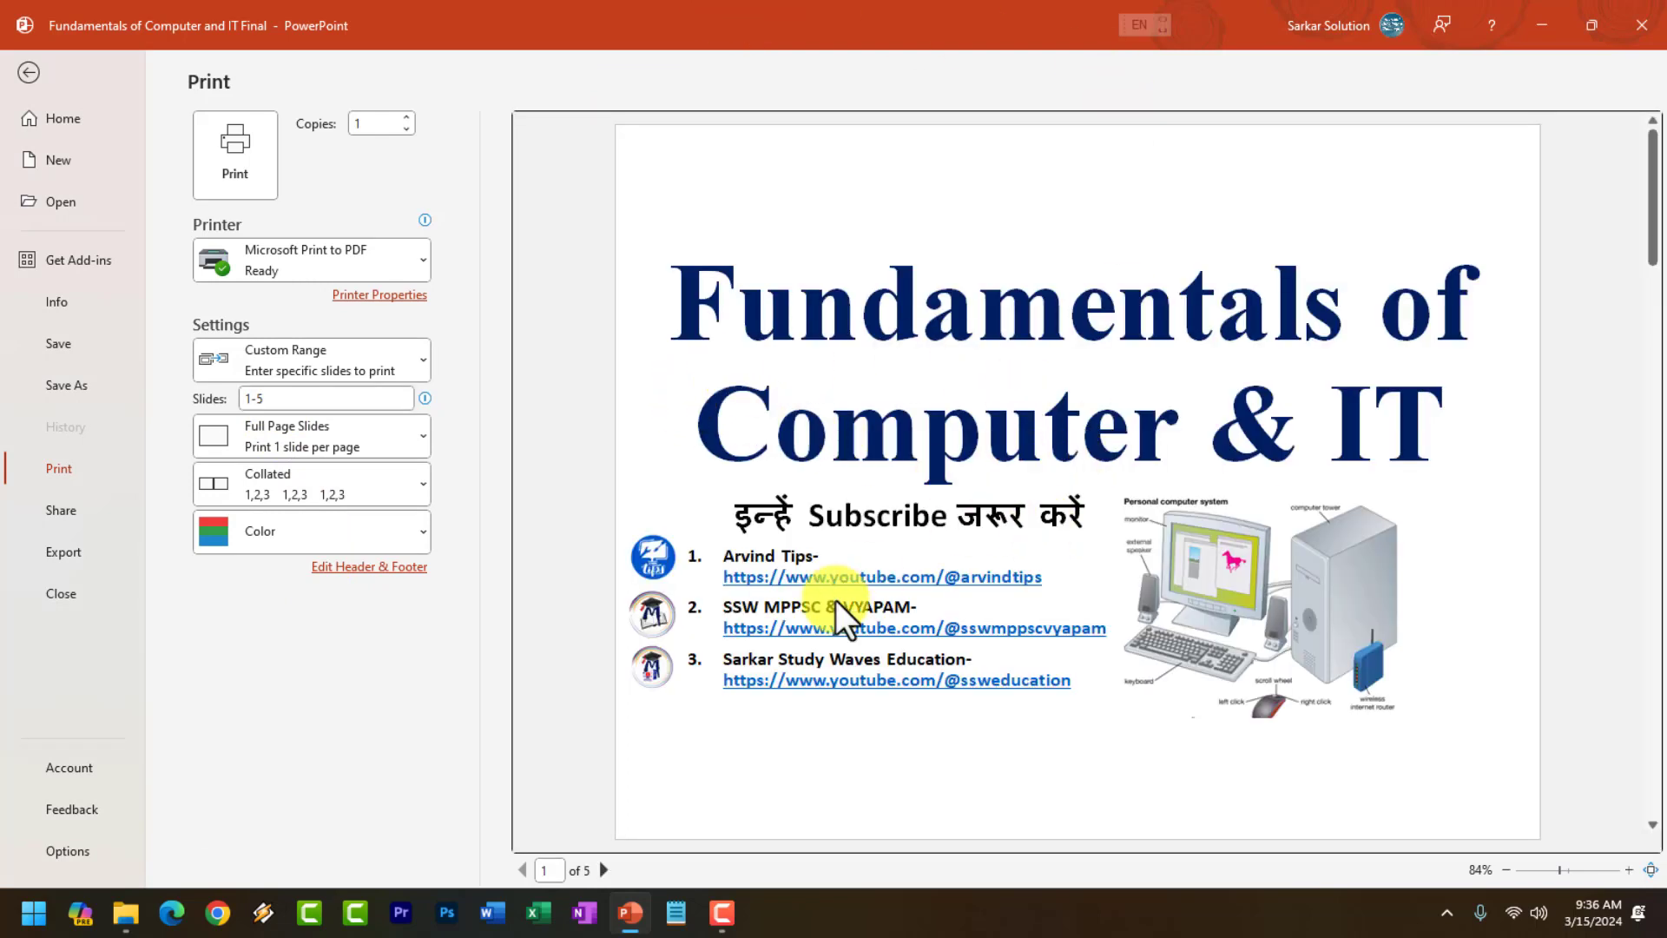
left_click(335, 444)
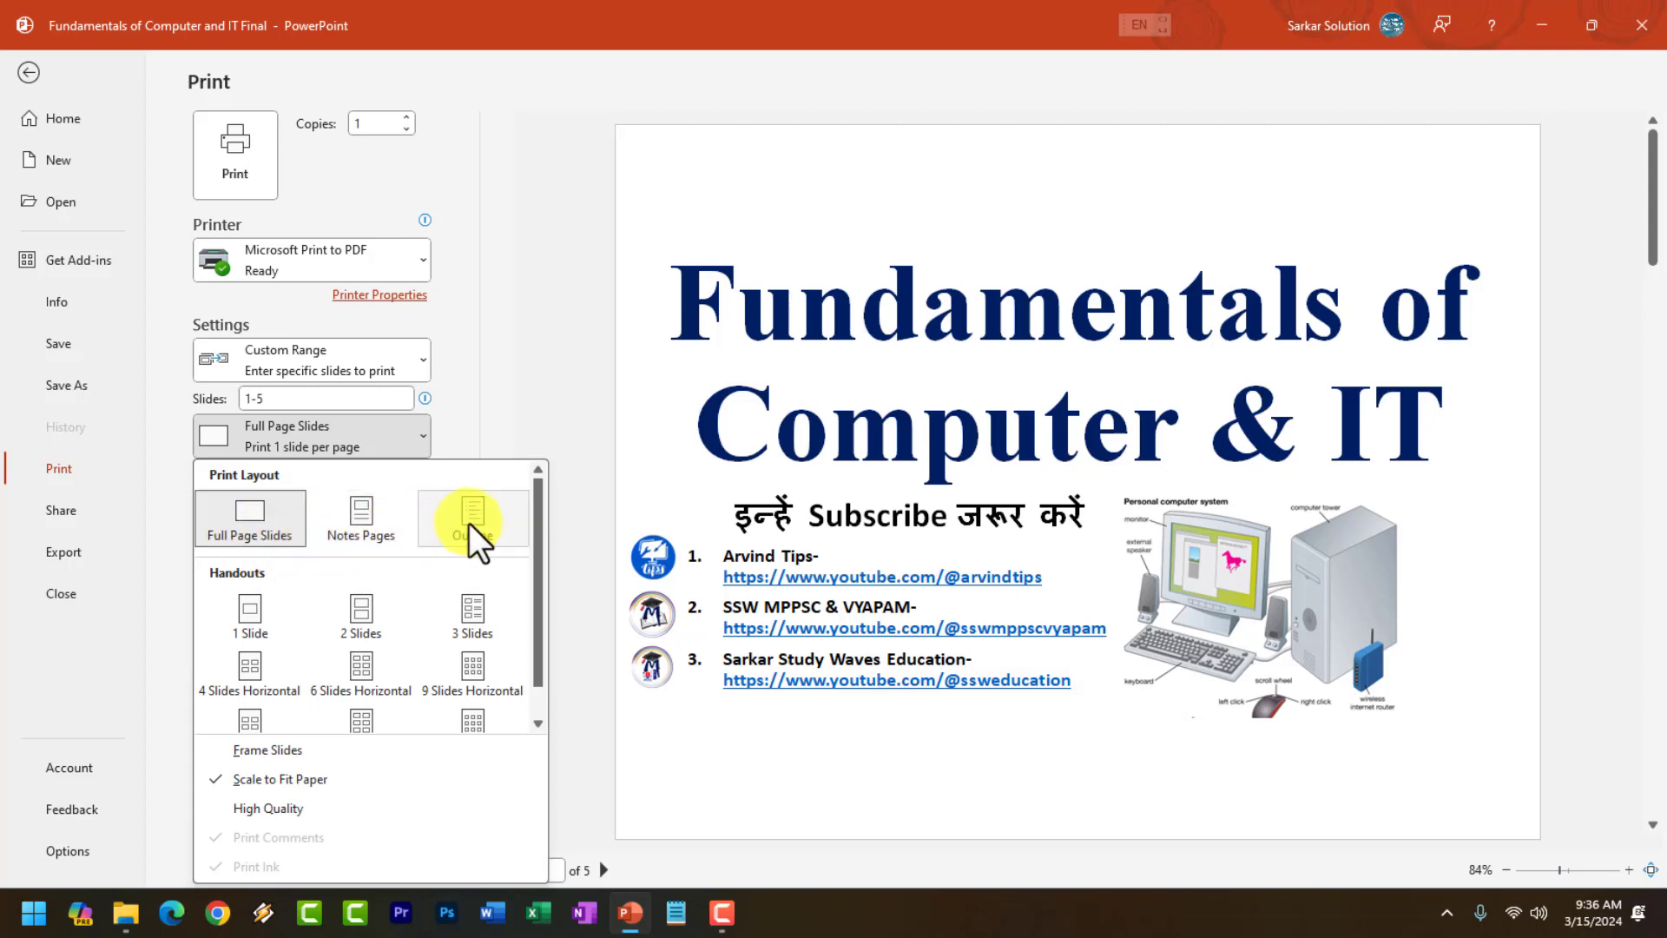
Print 2-slide handouts, keeping Collated, Portrait orientation and Microsoft Print to PDF.
left_click(382, 627)
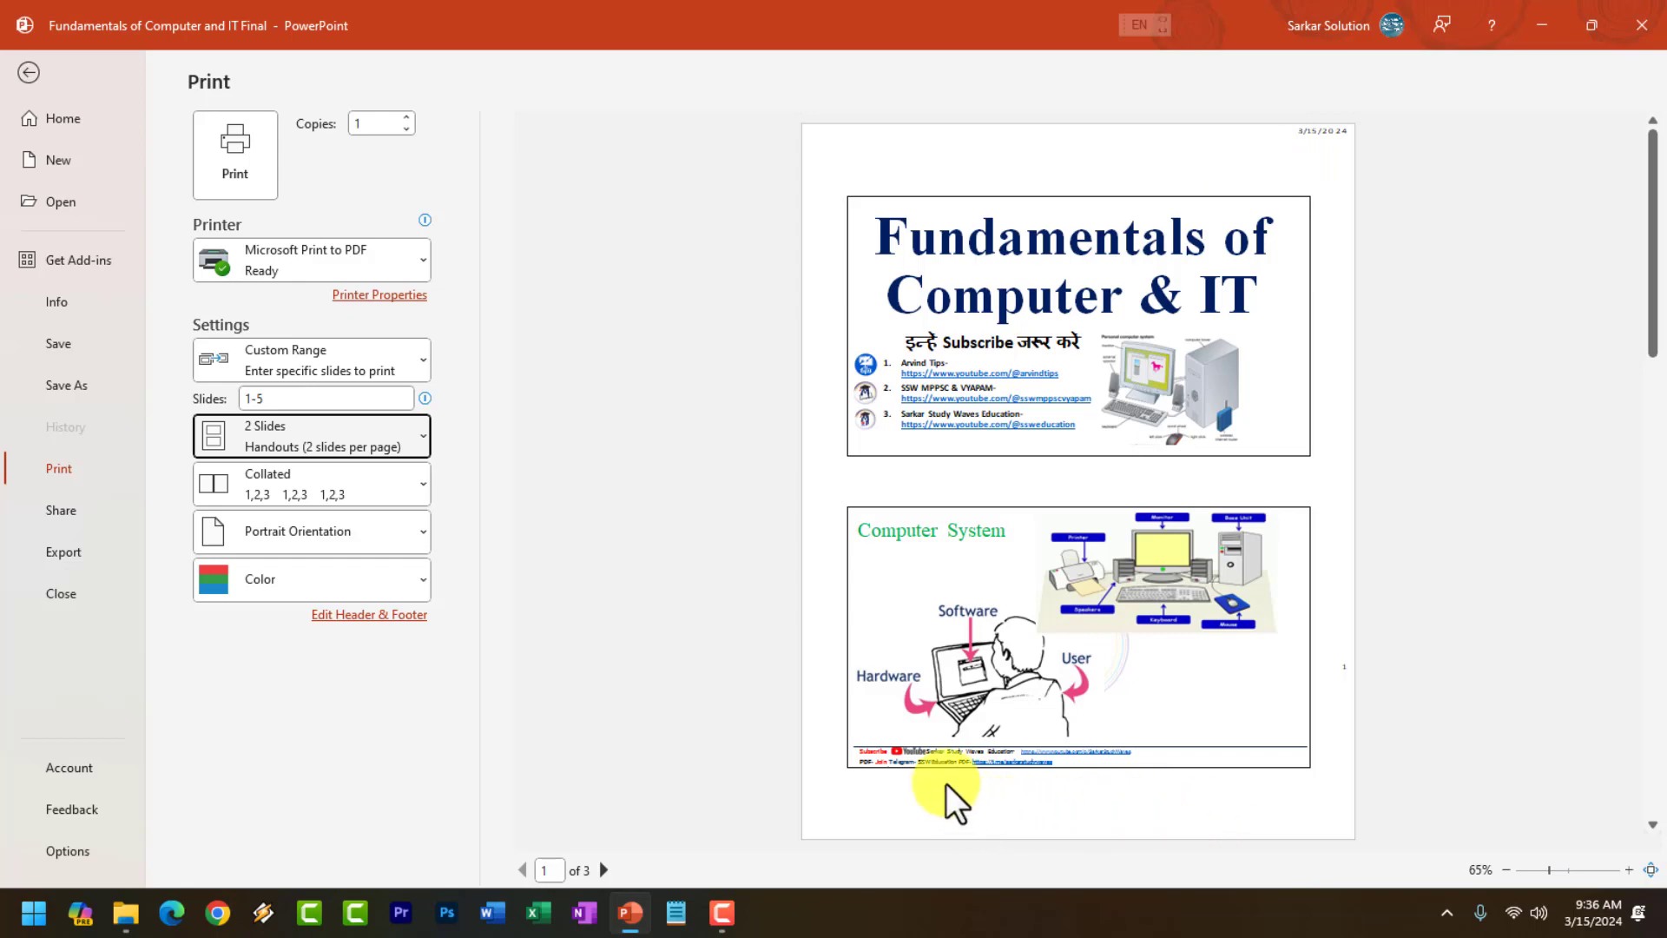
left_click(371, 501)
left_click(375, 530)
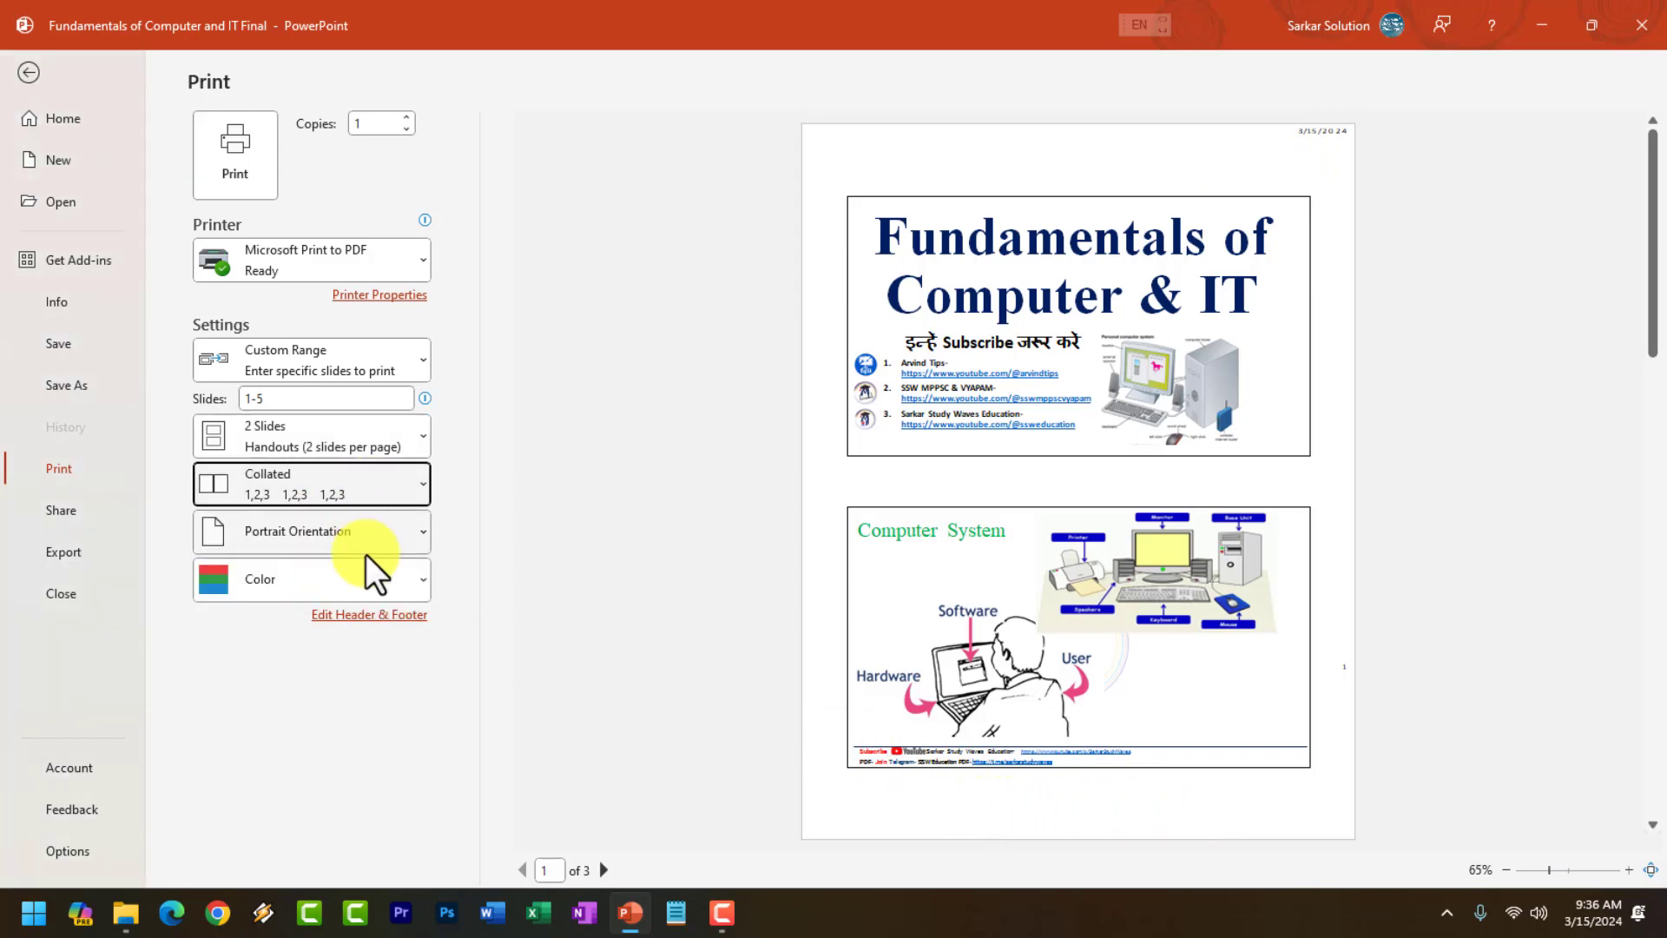
left_click(375, 547)
left_click(359, 574)
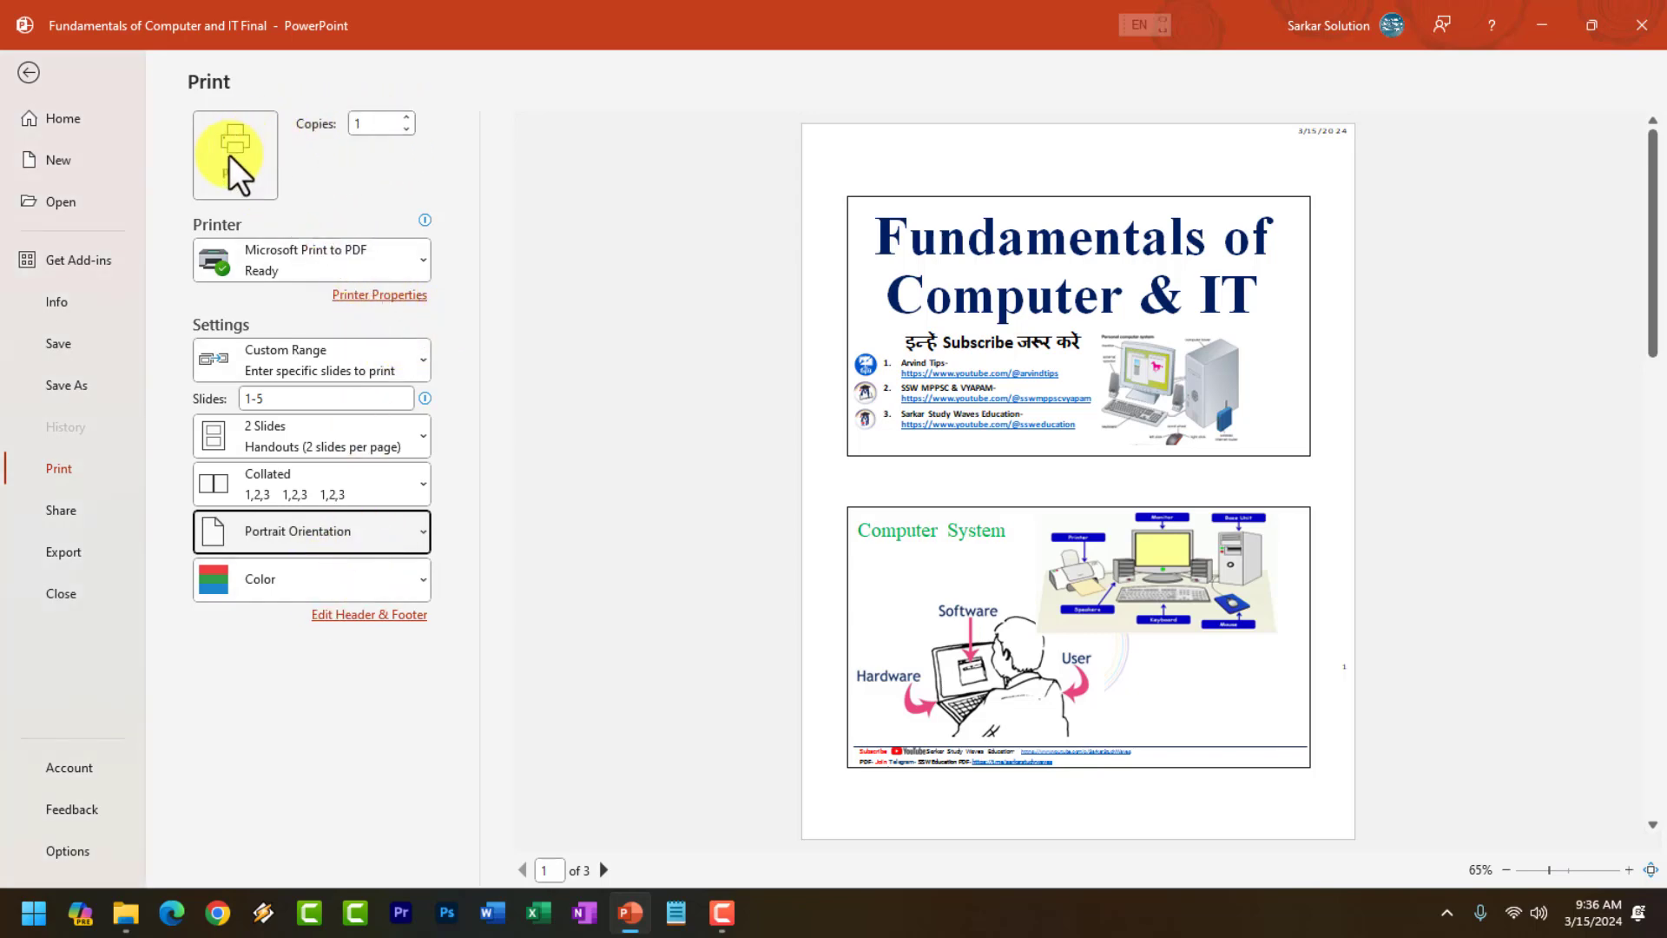
left_click(328, 265)
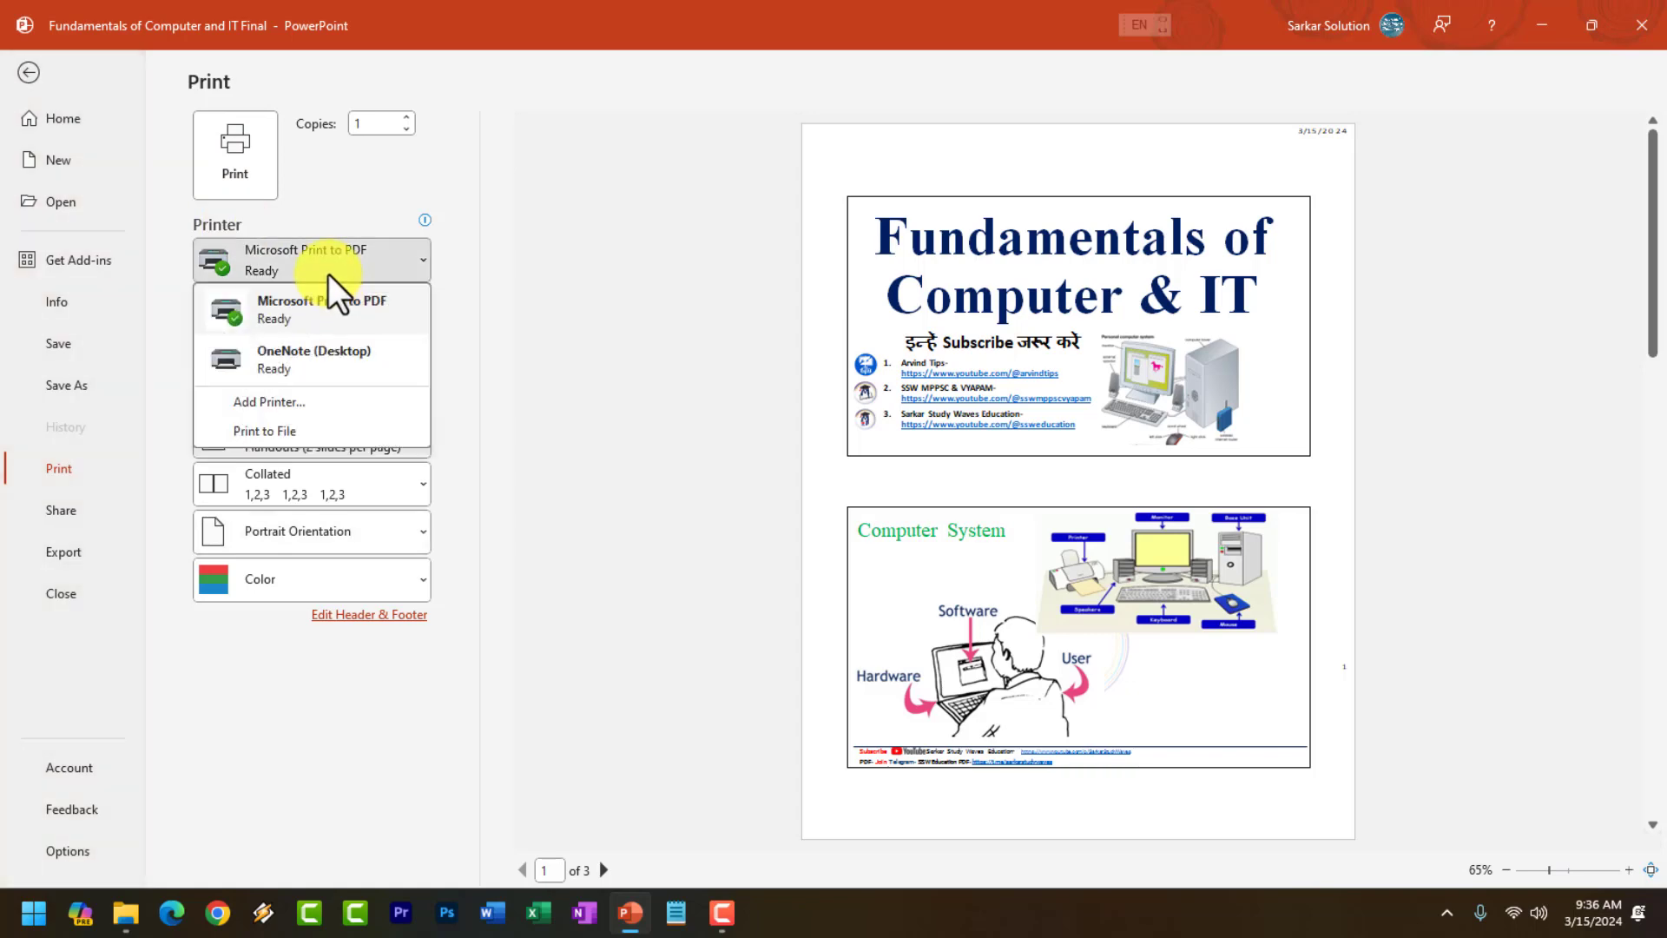
left_click(235, 267)
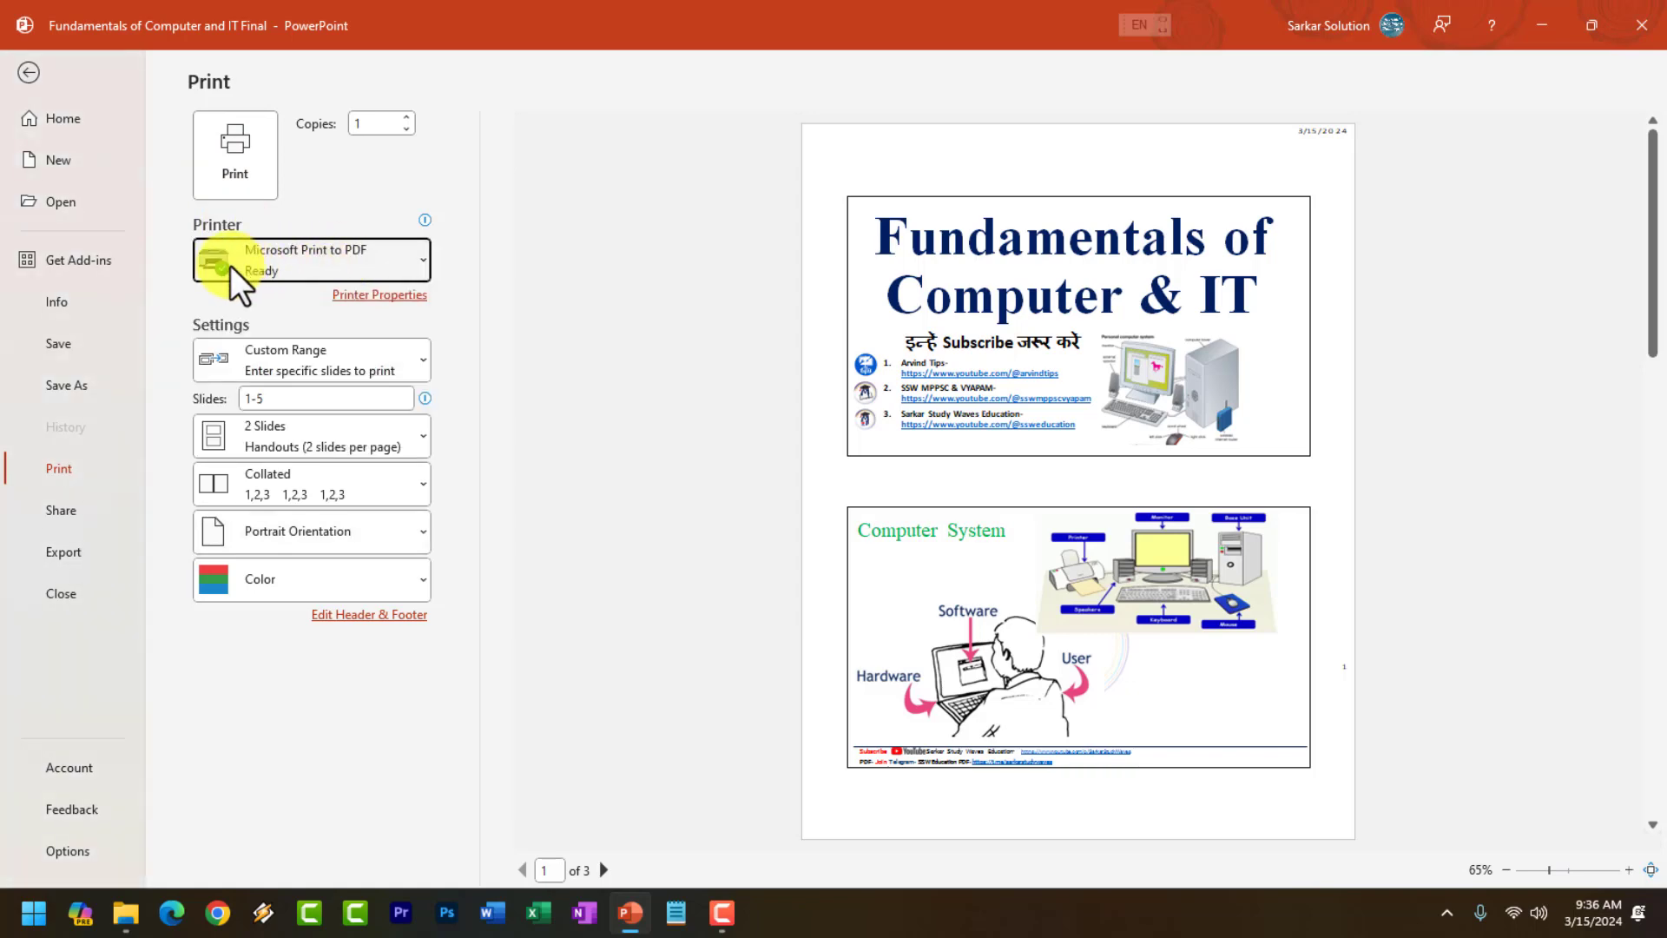
Export via Create a Video at Full HD (1080p) and start Create Video.
left_click(64, 513)
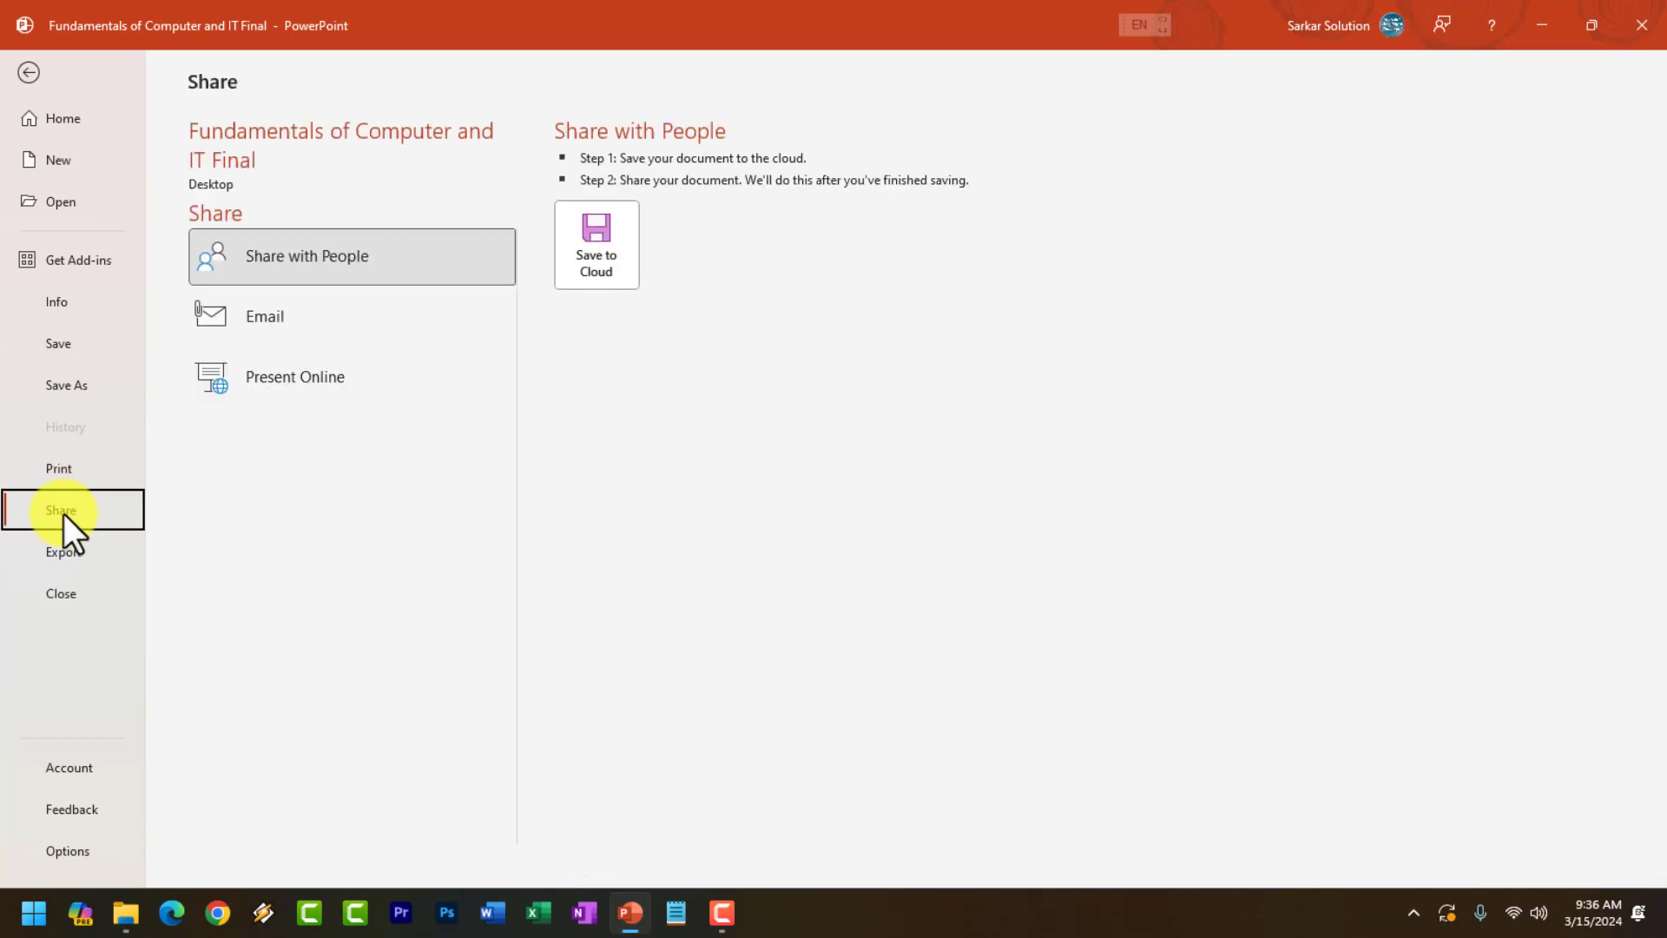
left_click(79, 551)
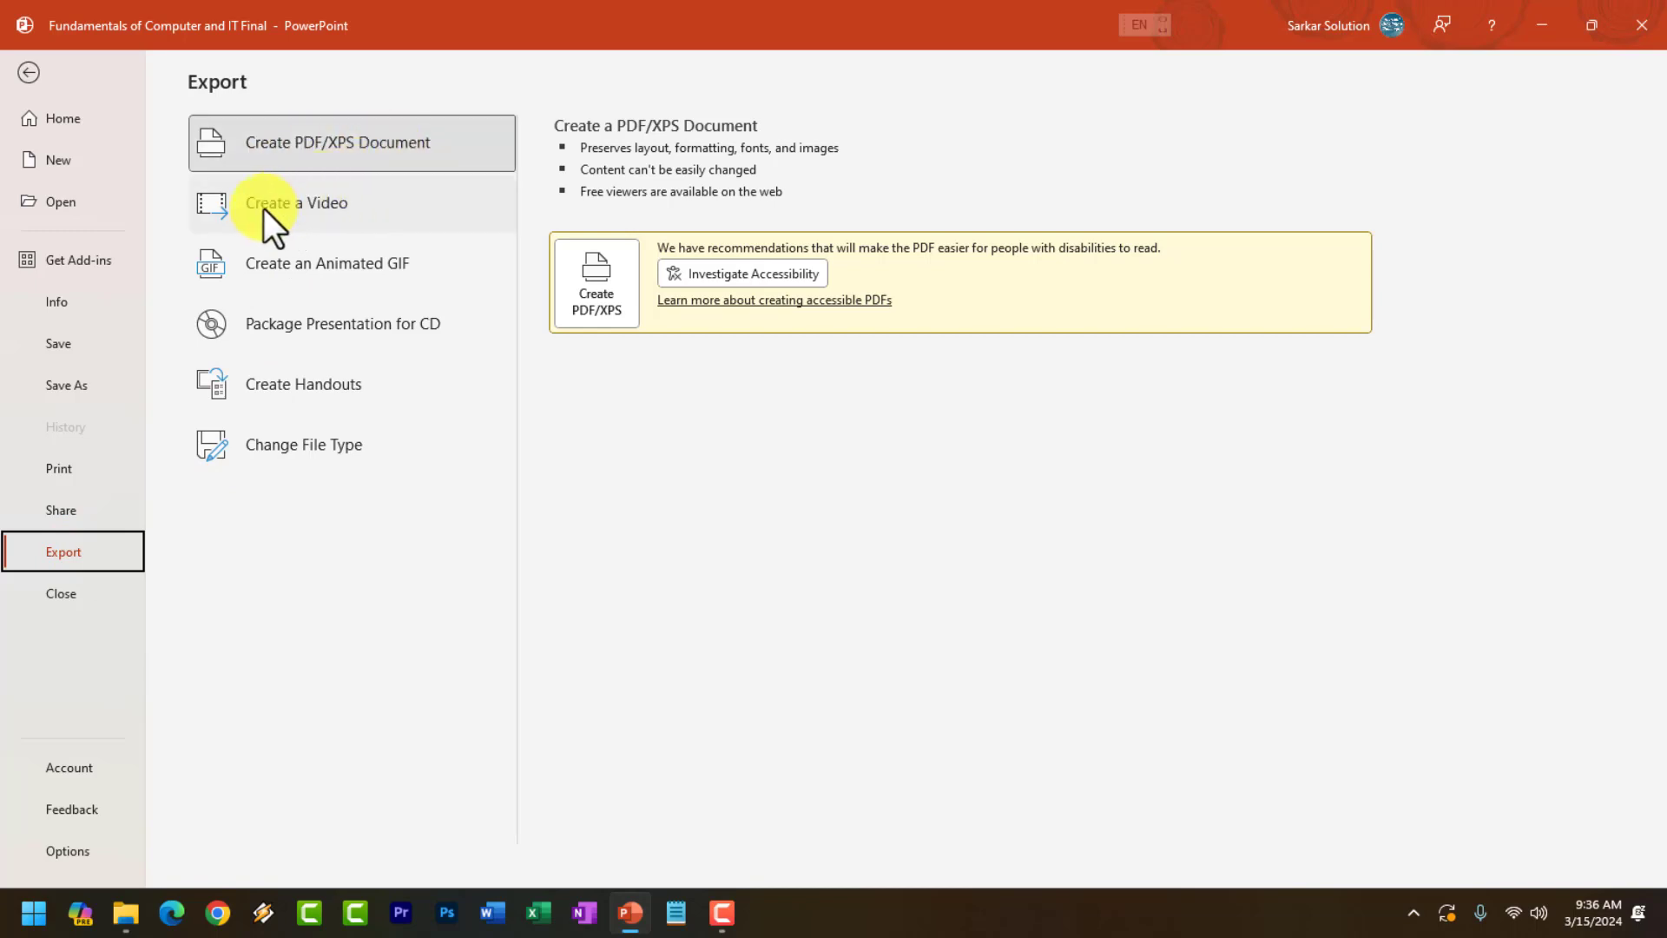
left_click(292, 208)
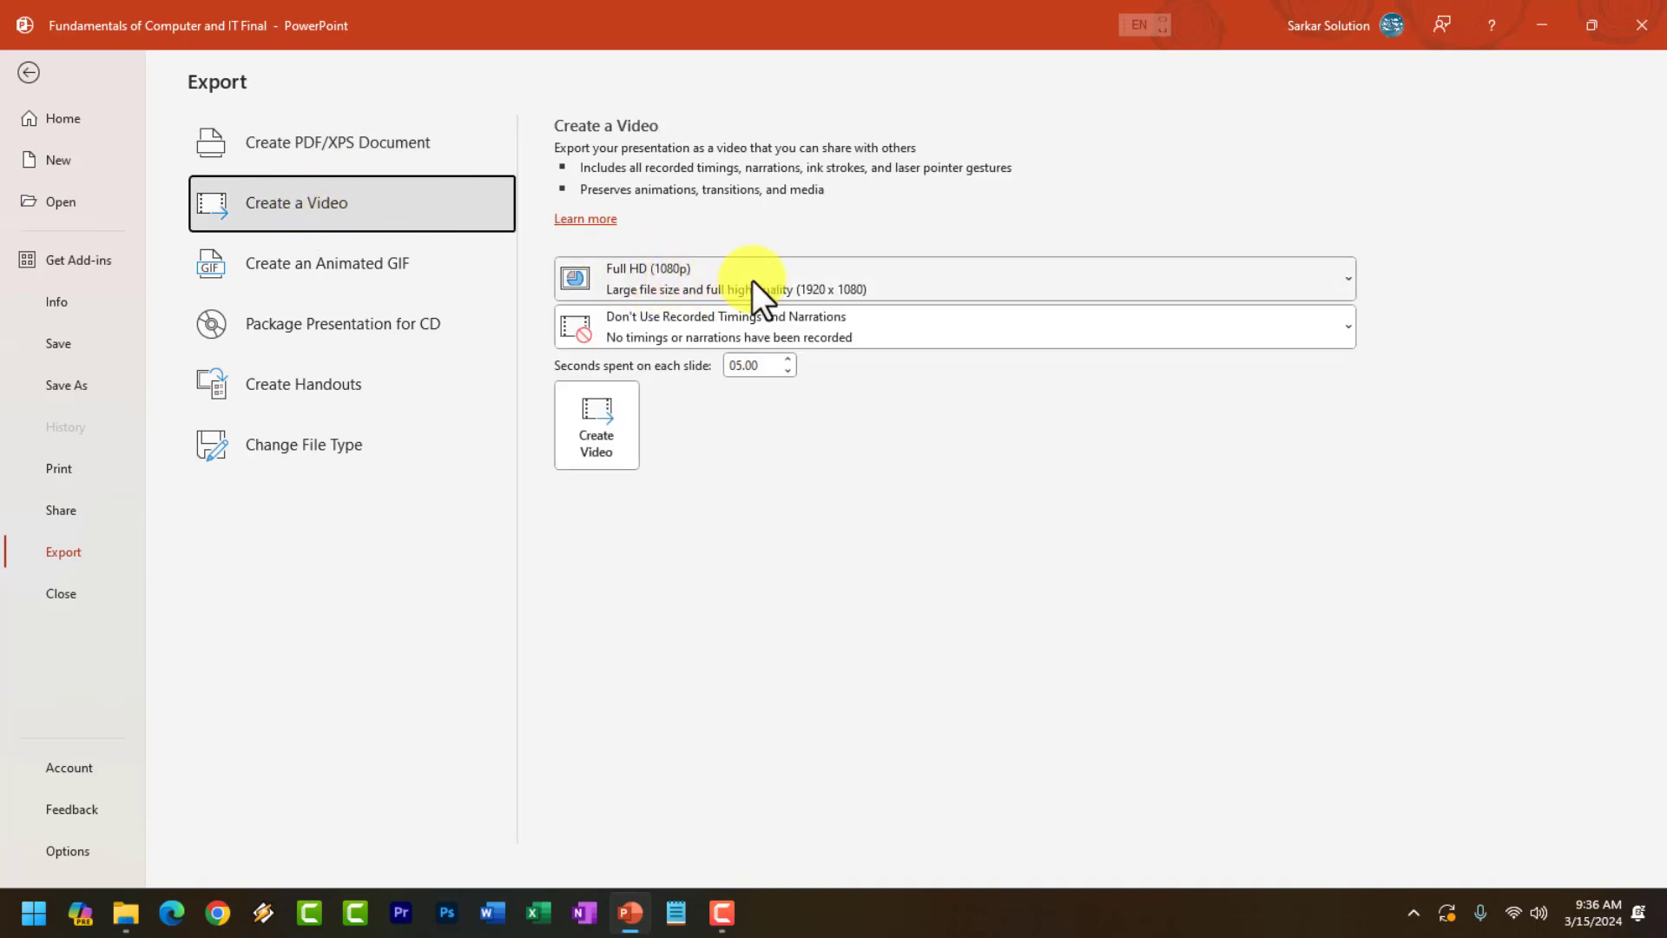
left_click(598, 434)
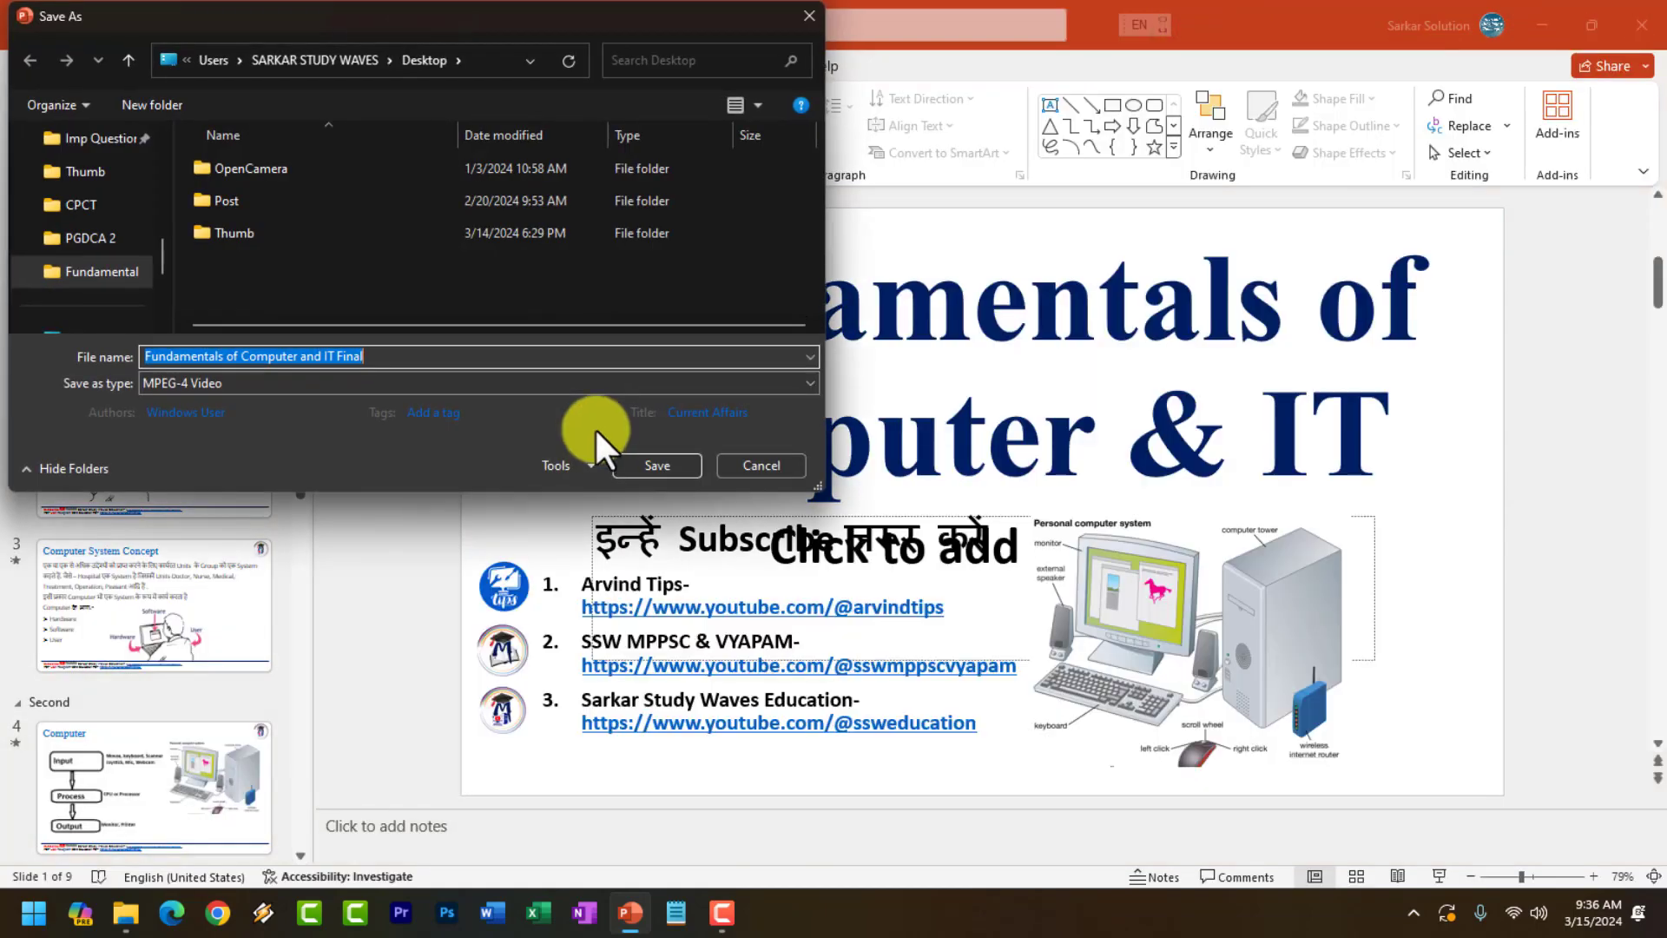
Save Fundamentals of Computer and IT Final.mp4 into the Documents folder.
left_click_drag(346, 18, 617, 143)
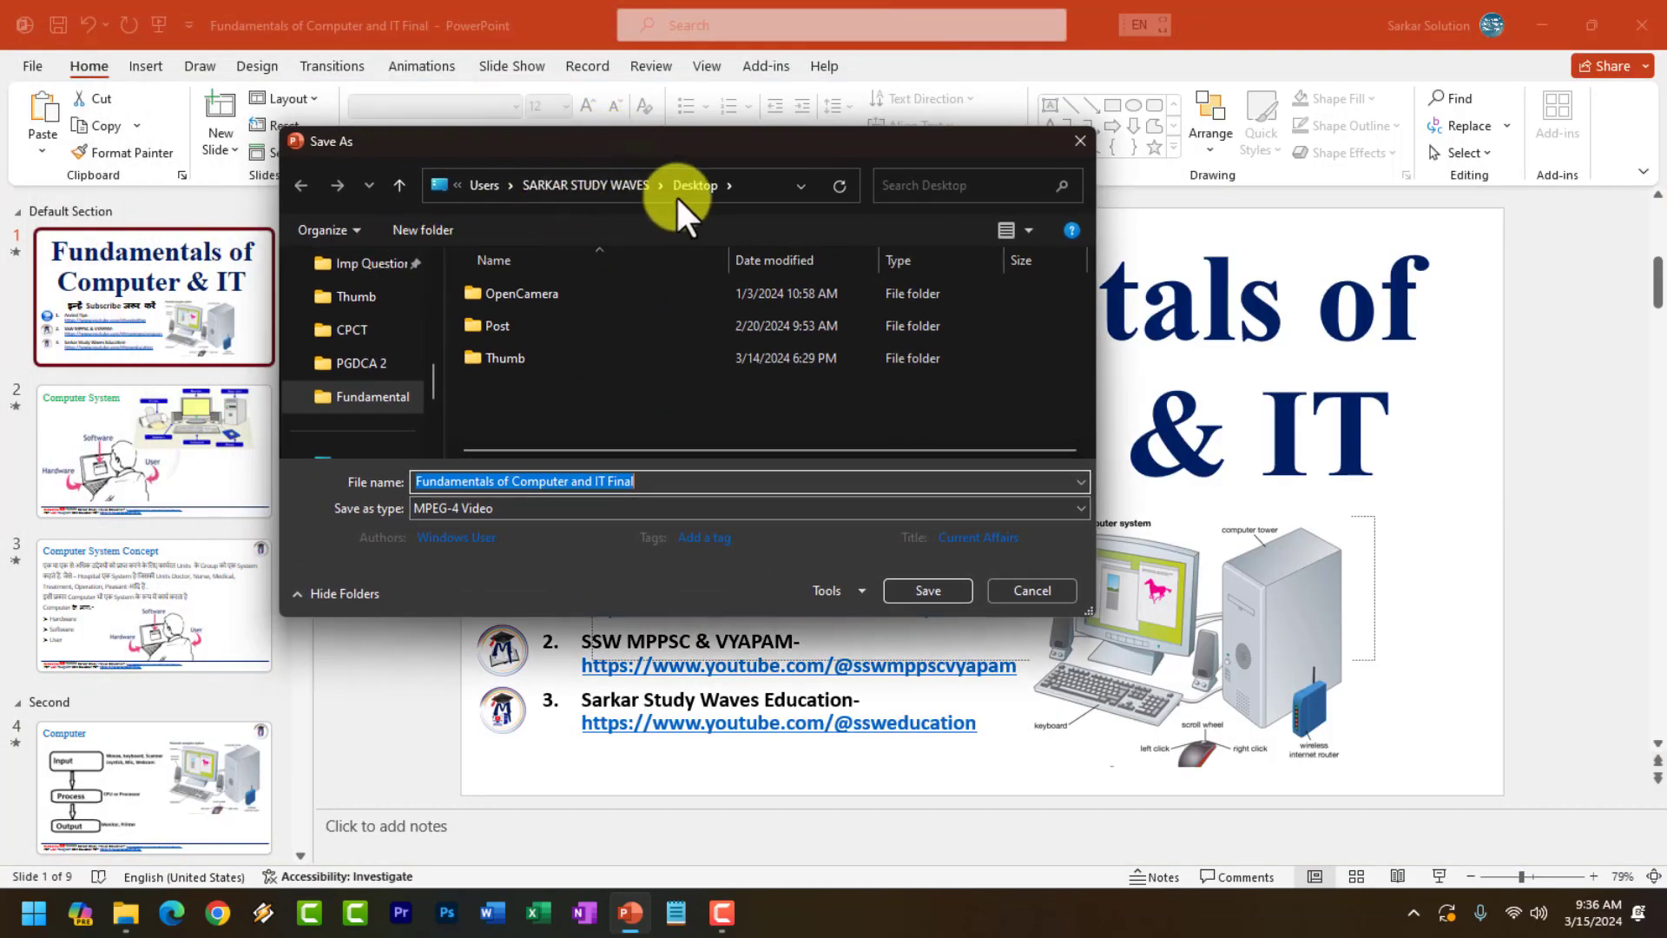
scroll(408, 387, "up", 5)
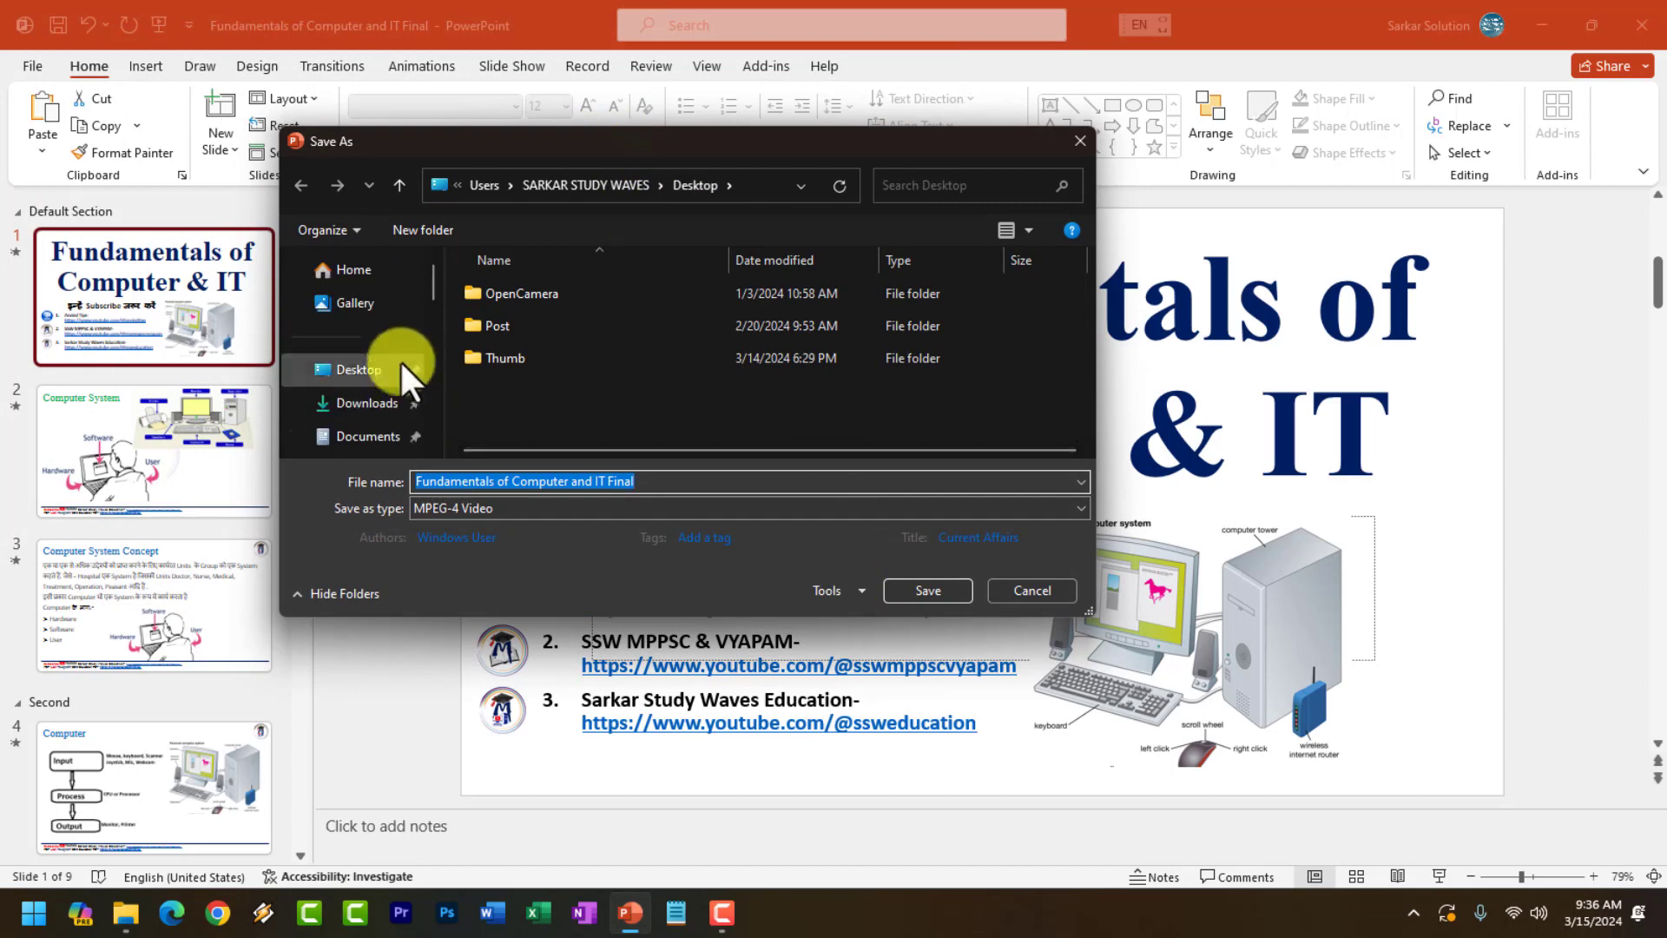
left_click(360, 437)
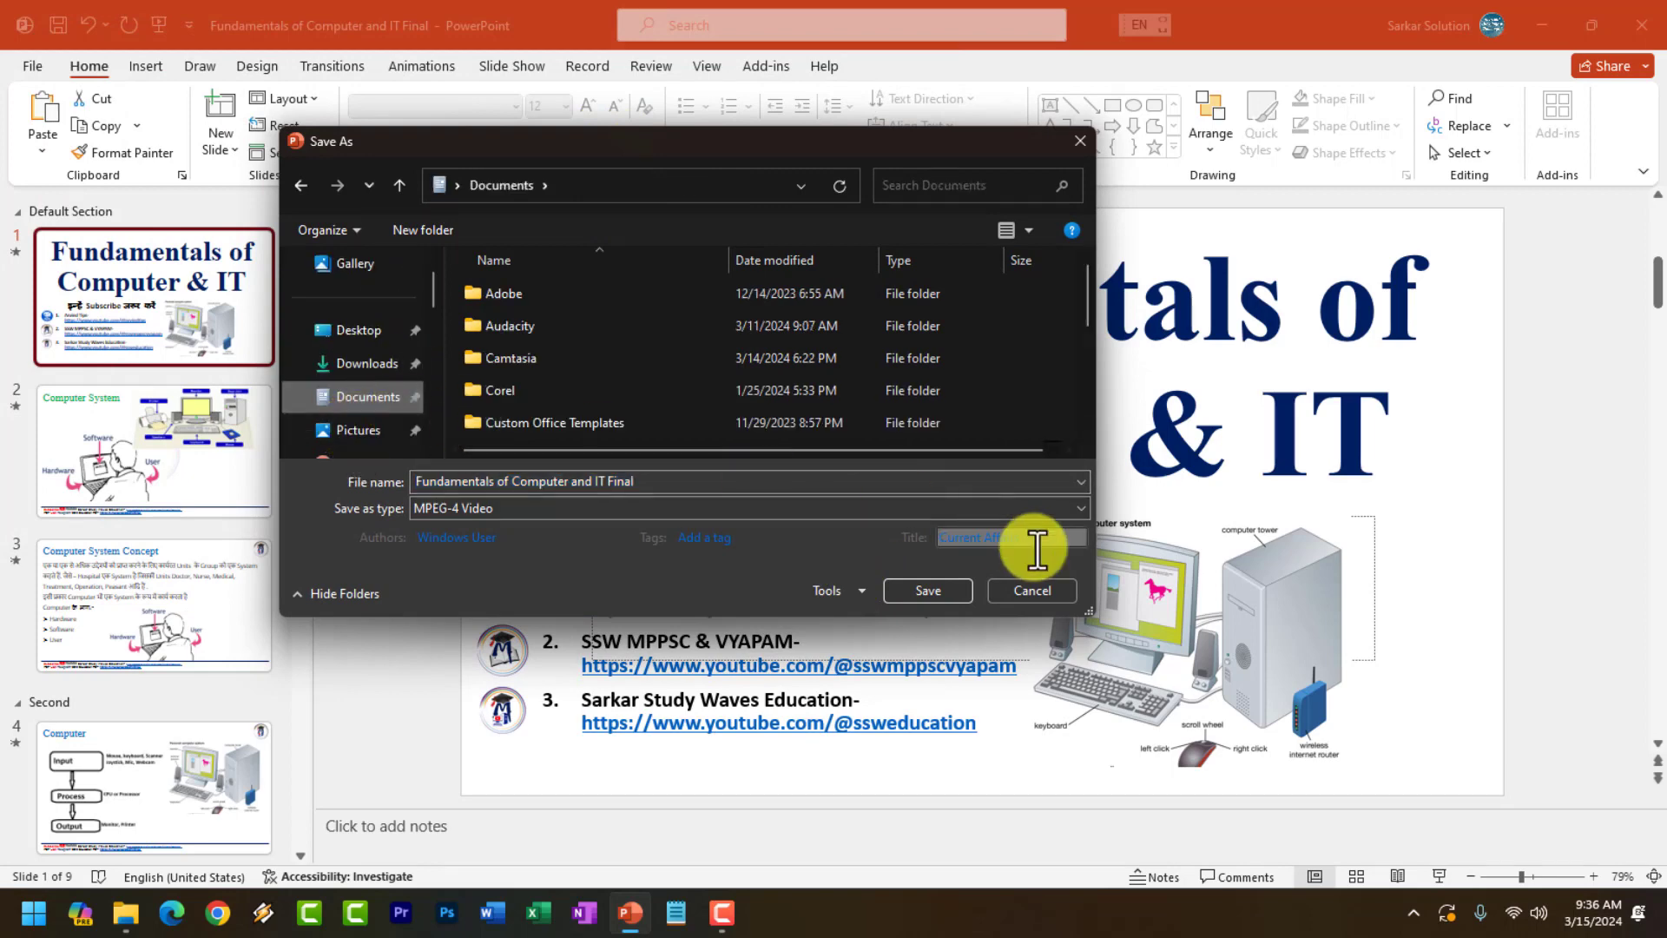
left_click(927, 592)
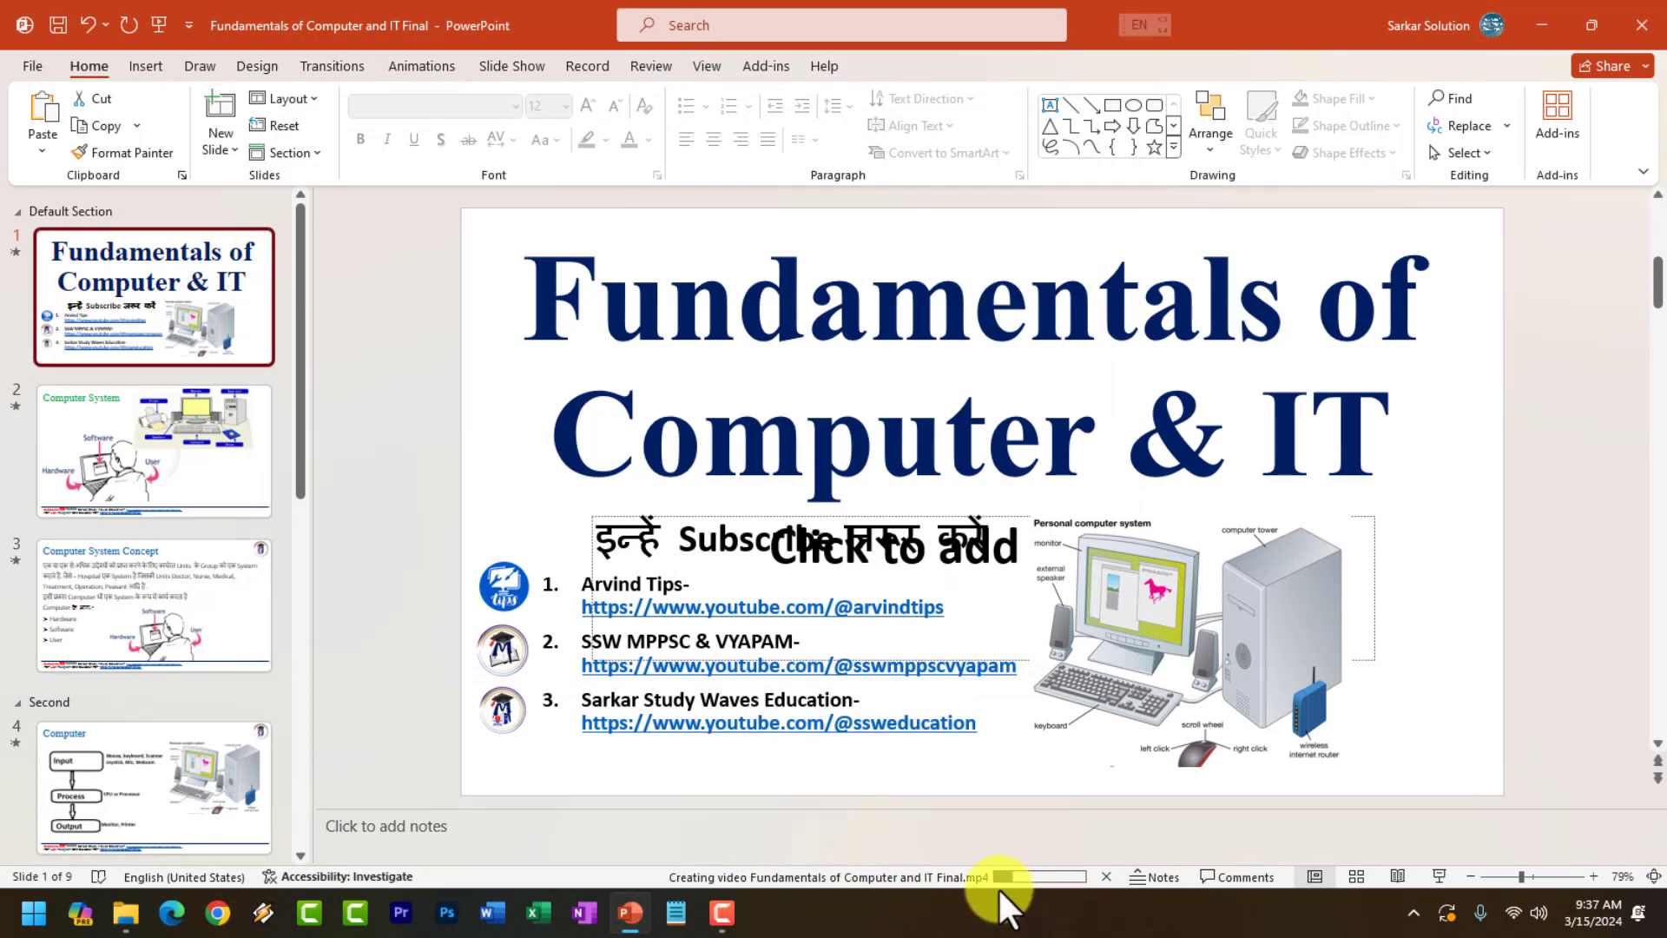
Open the Save As dialog from File and list the Save as type formats.
left_click(38, 68)
left_click(85, 387)
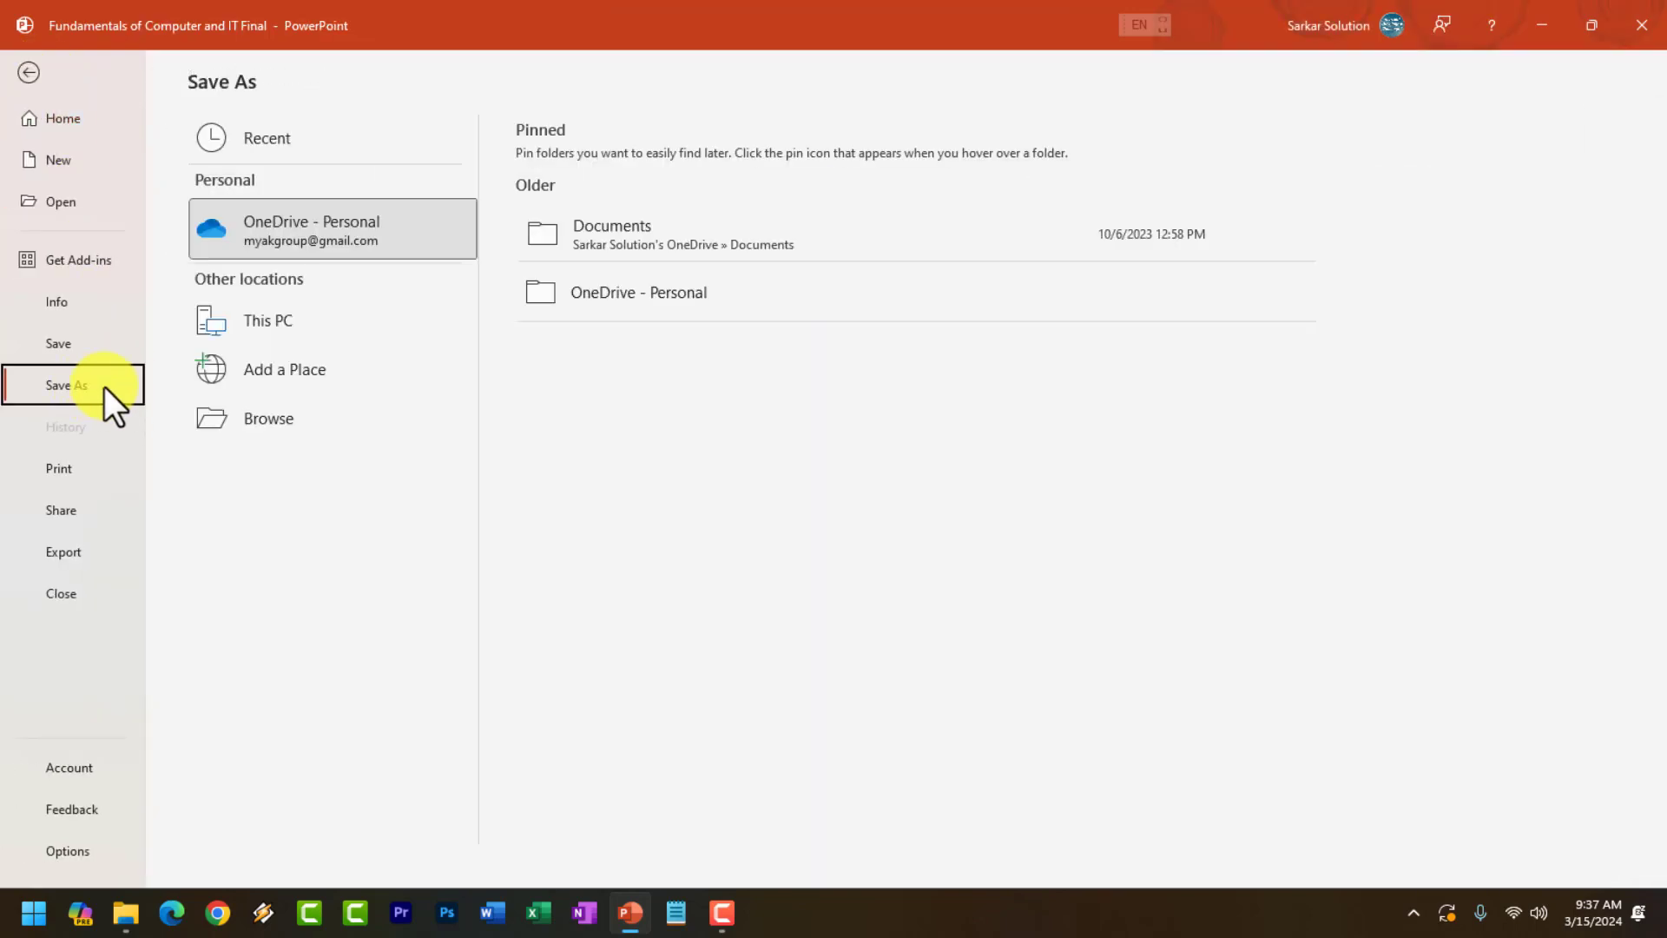
left_click(307, 419)
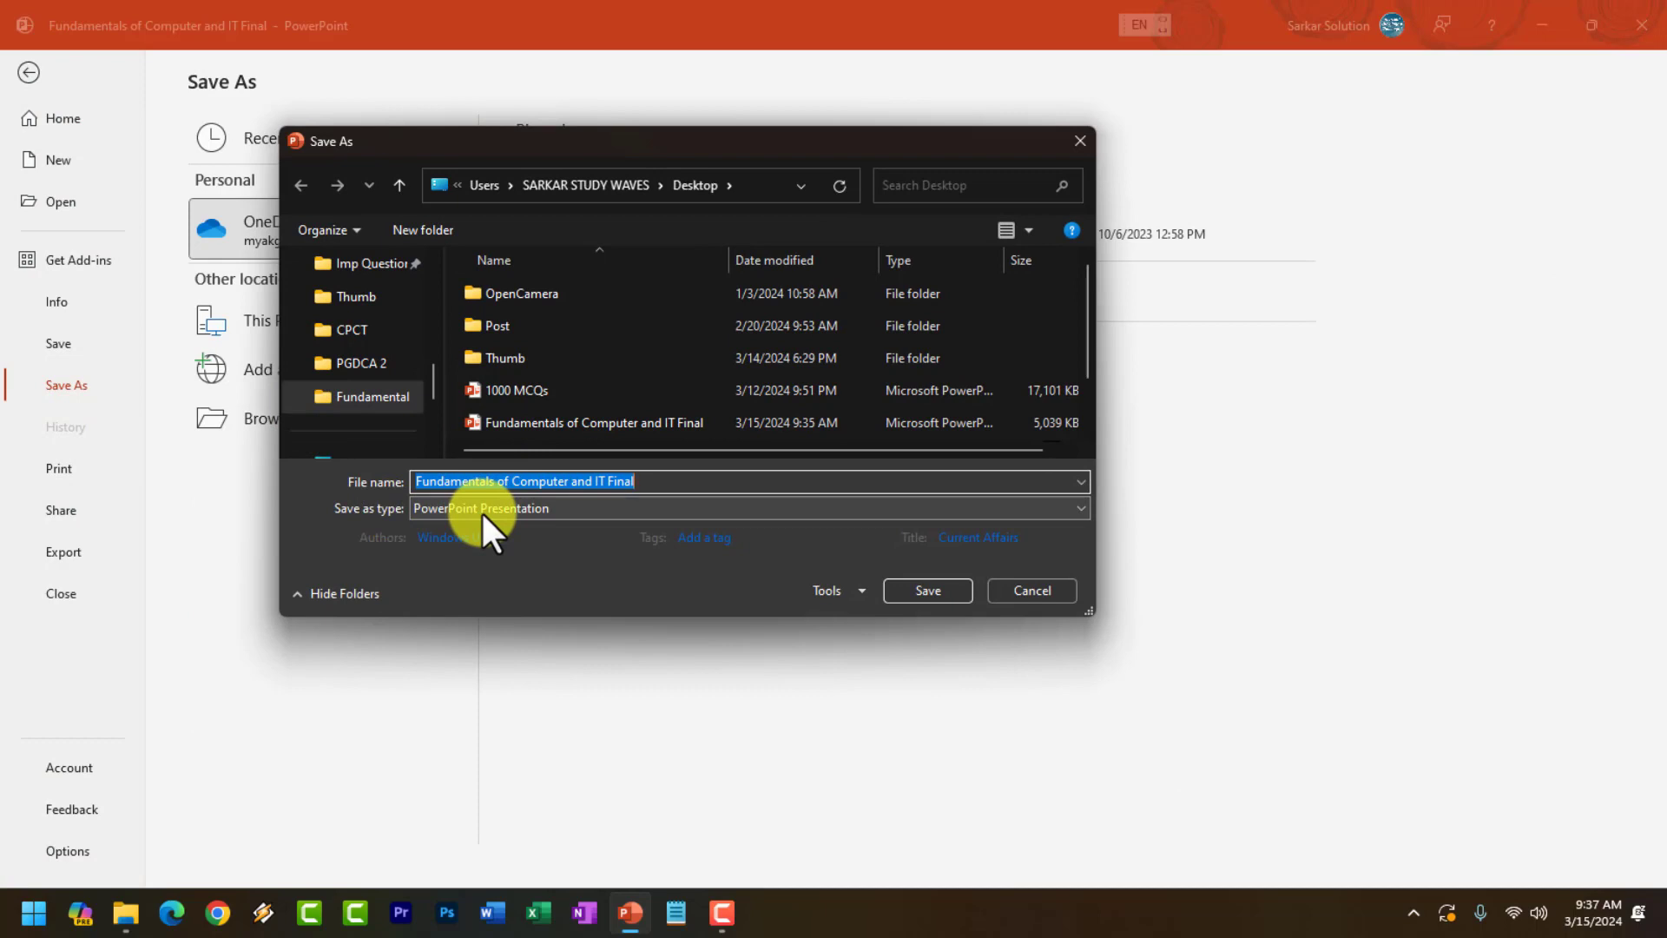
left_click(481, 510)
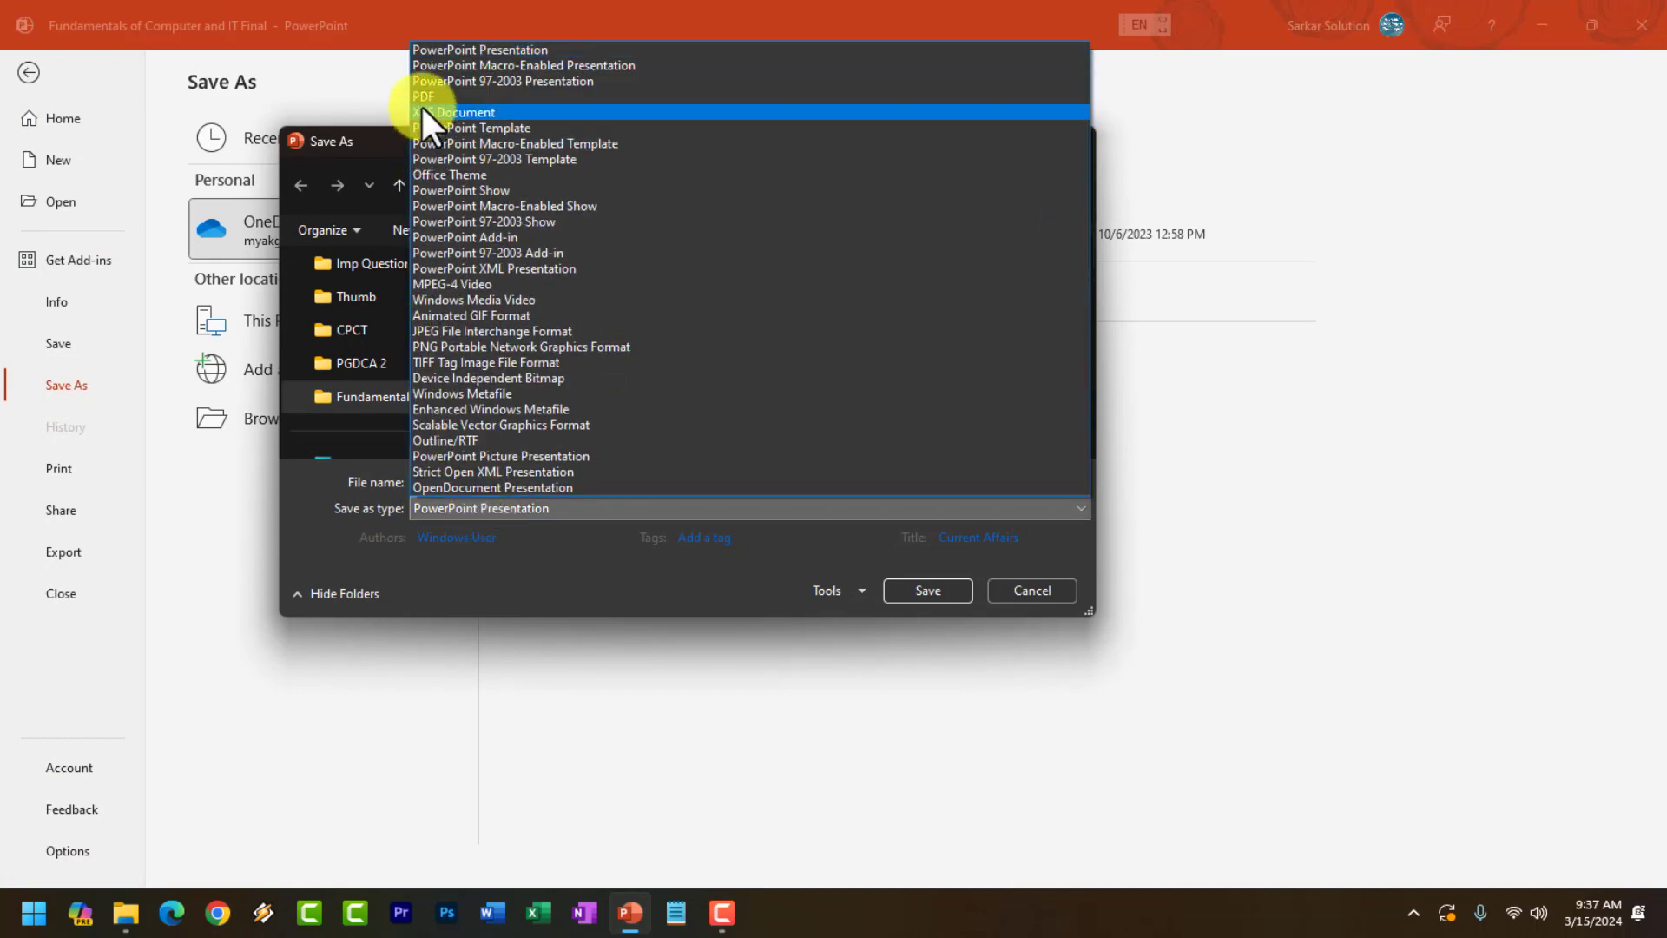
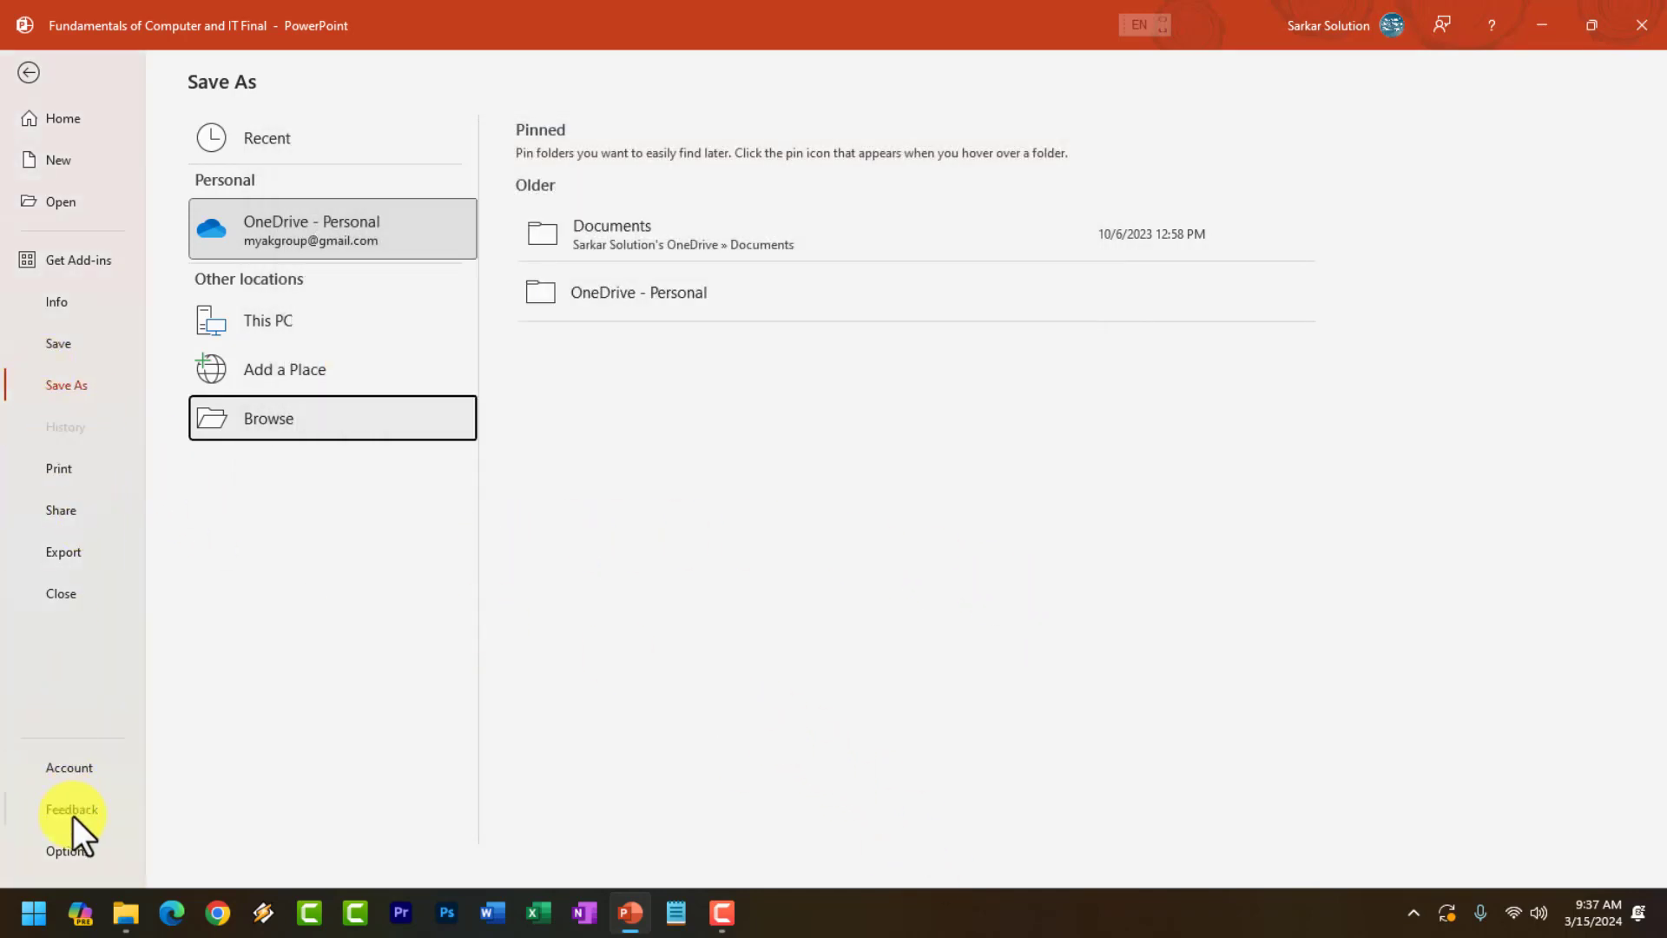
Exit the Save As screen and minimize PowerPoint to bring up File Explorer.
left_click(28, 70)
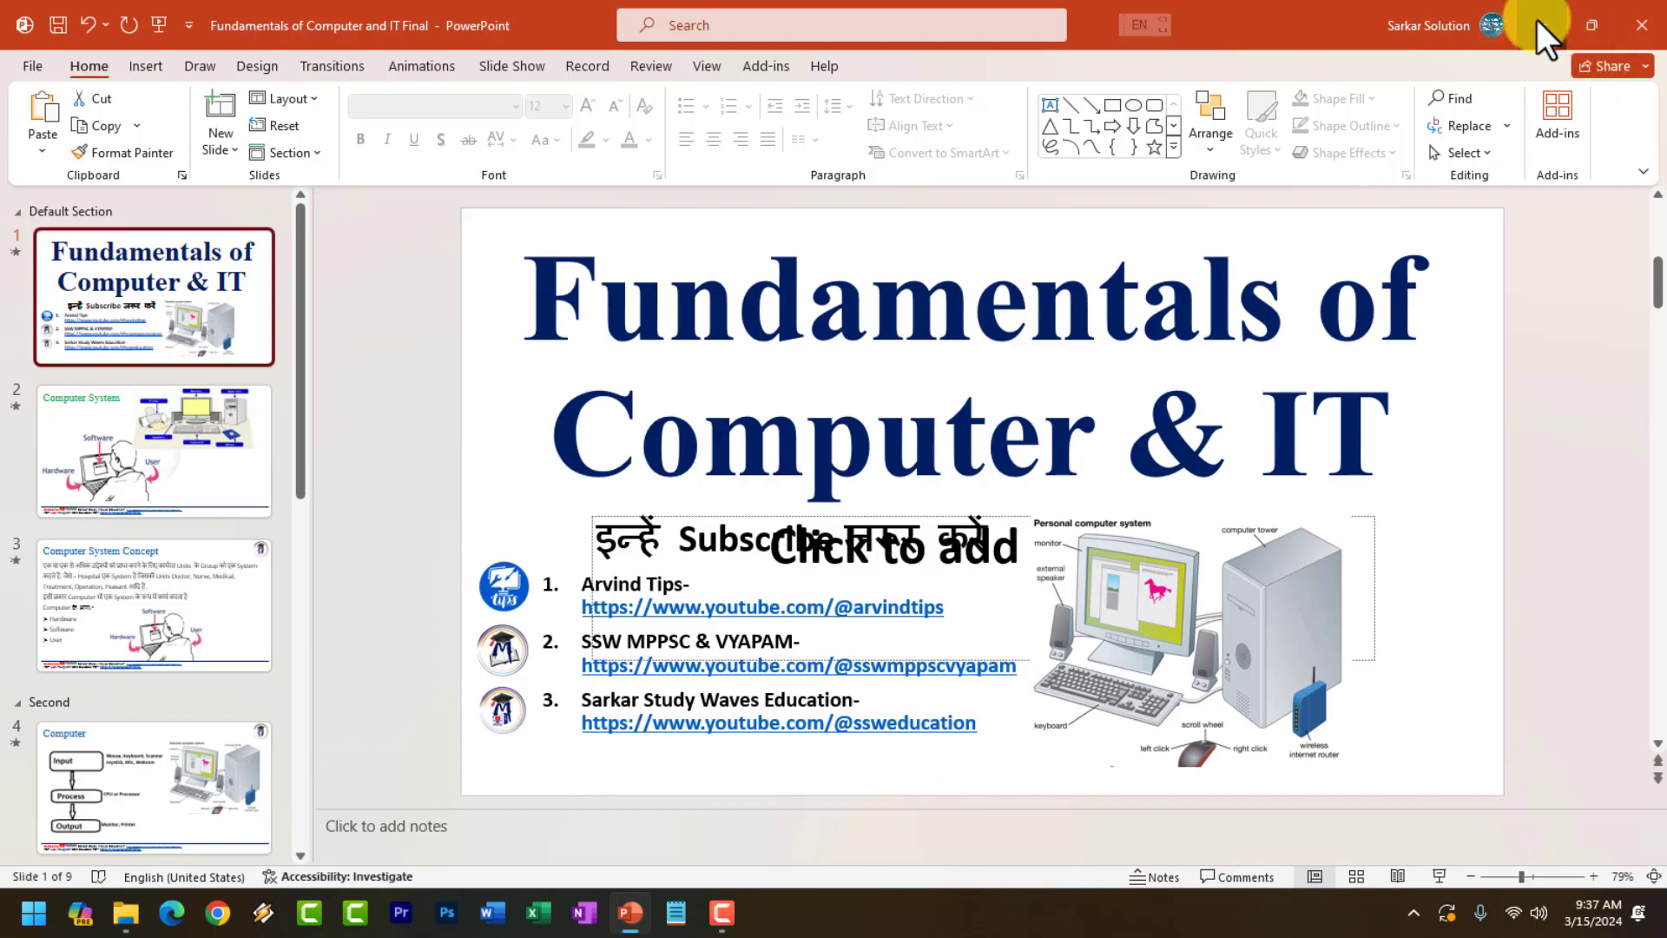
left_click(1540, 22)
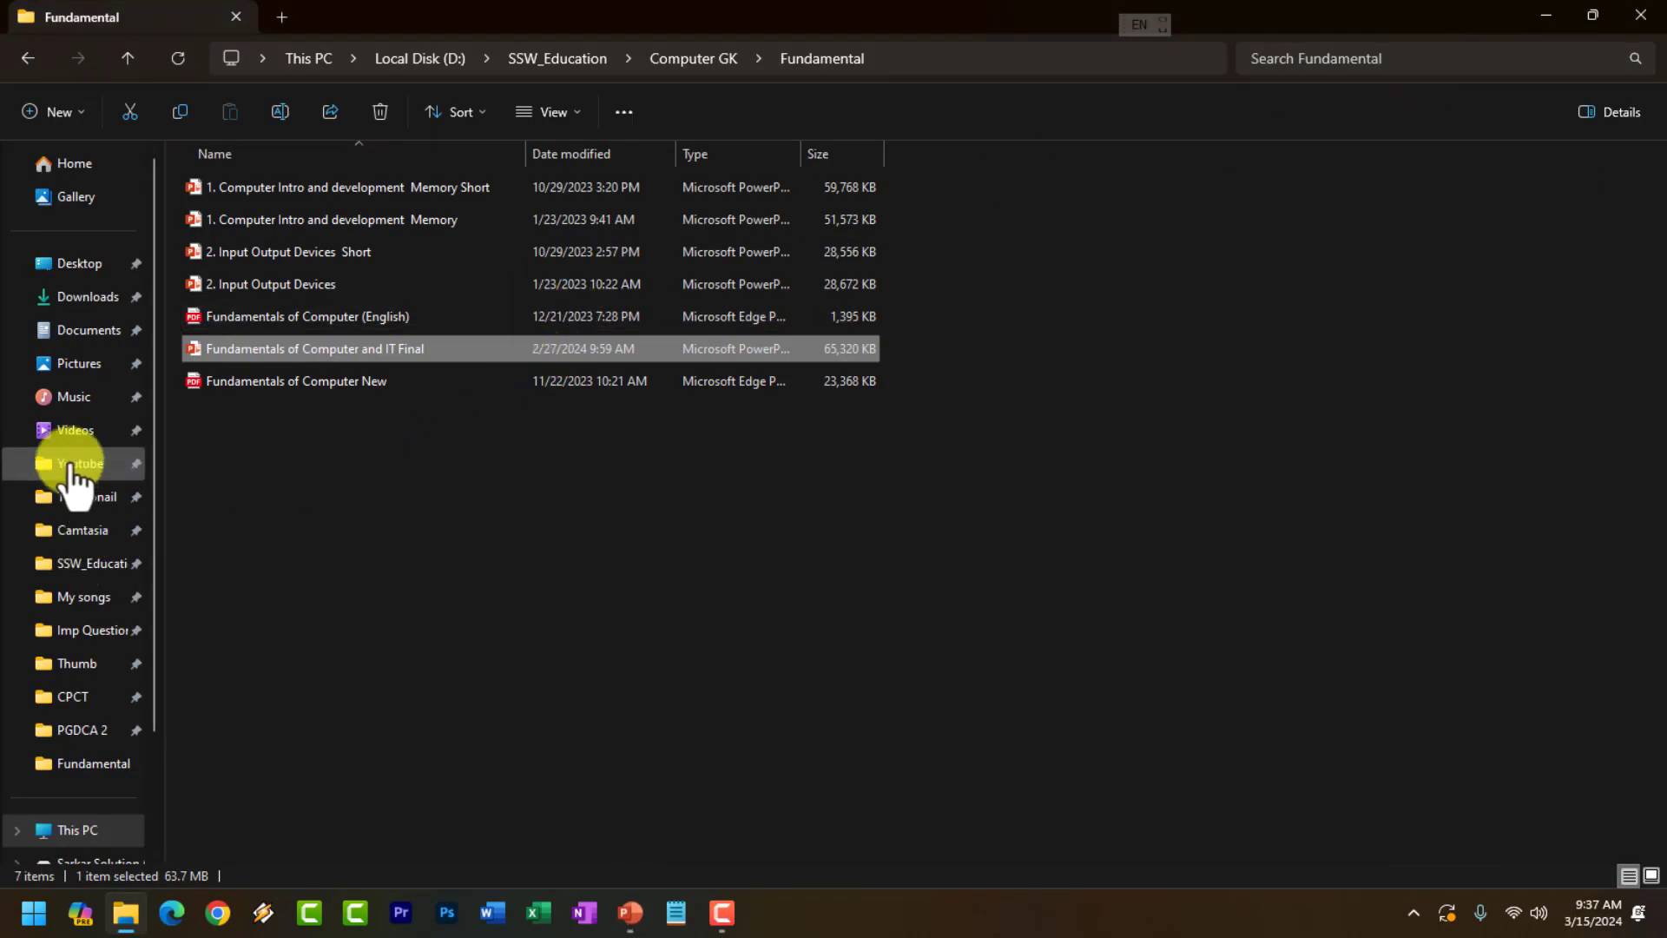
Select the exported 'Fundamentals of Computer and IT Final' MP4 in the Documents folder.
left_click(99, 335)
scroll(433, 609, "down", 4)
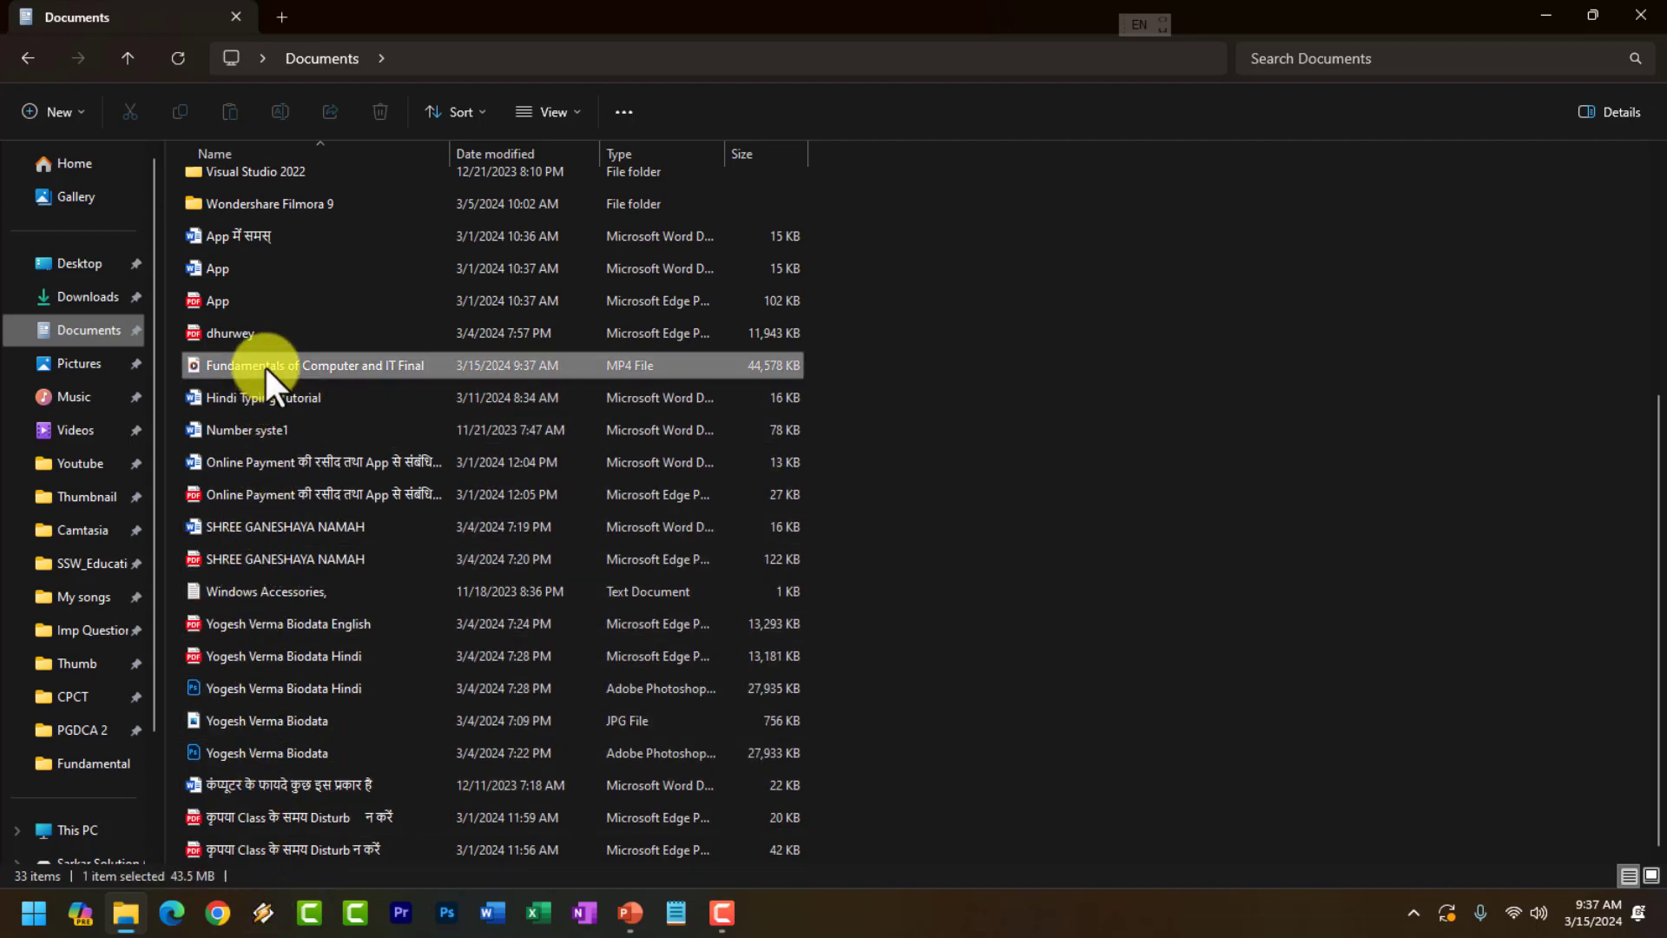
left_click(328, 372)
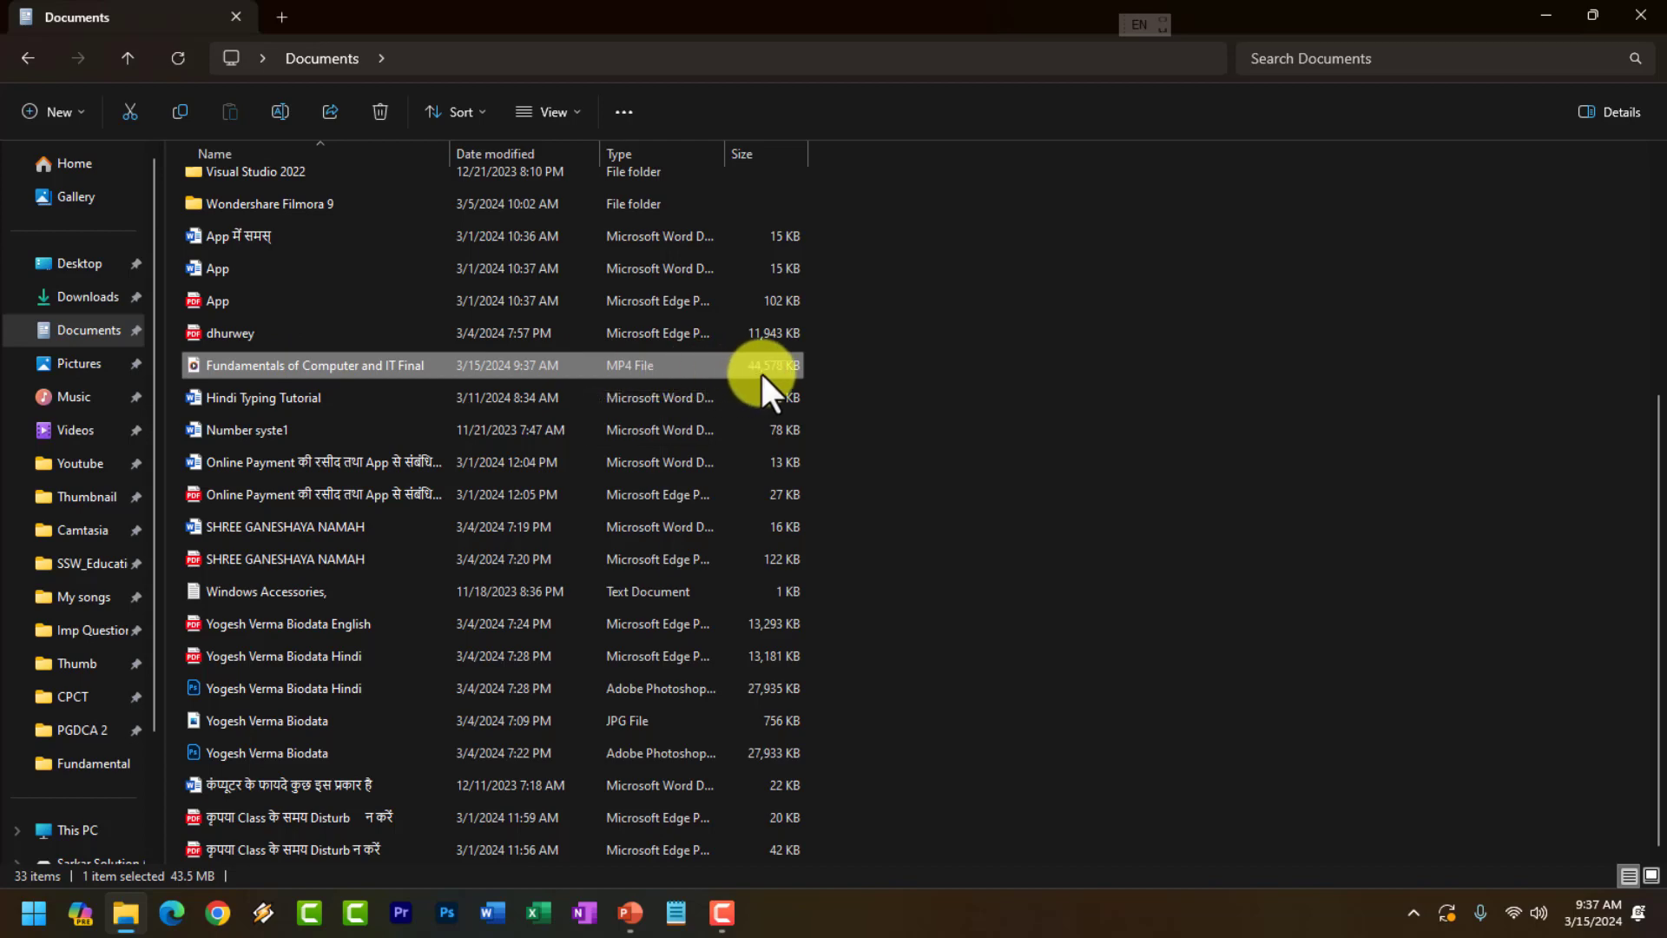
Play the exported MP4 in Media Player, pause it, and close the player.
double_click(610, 366)
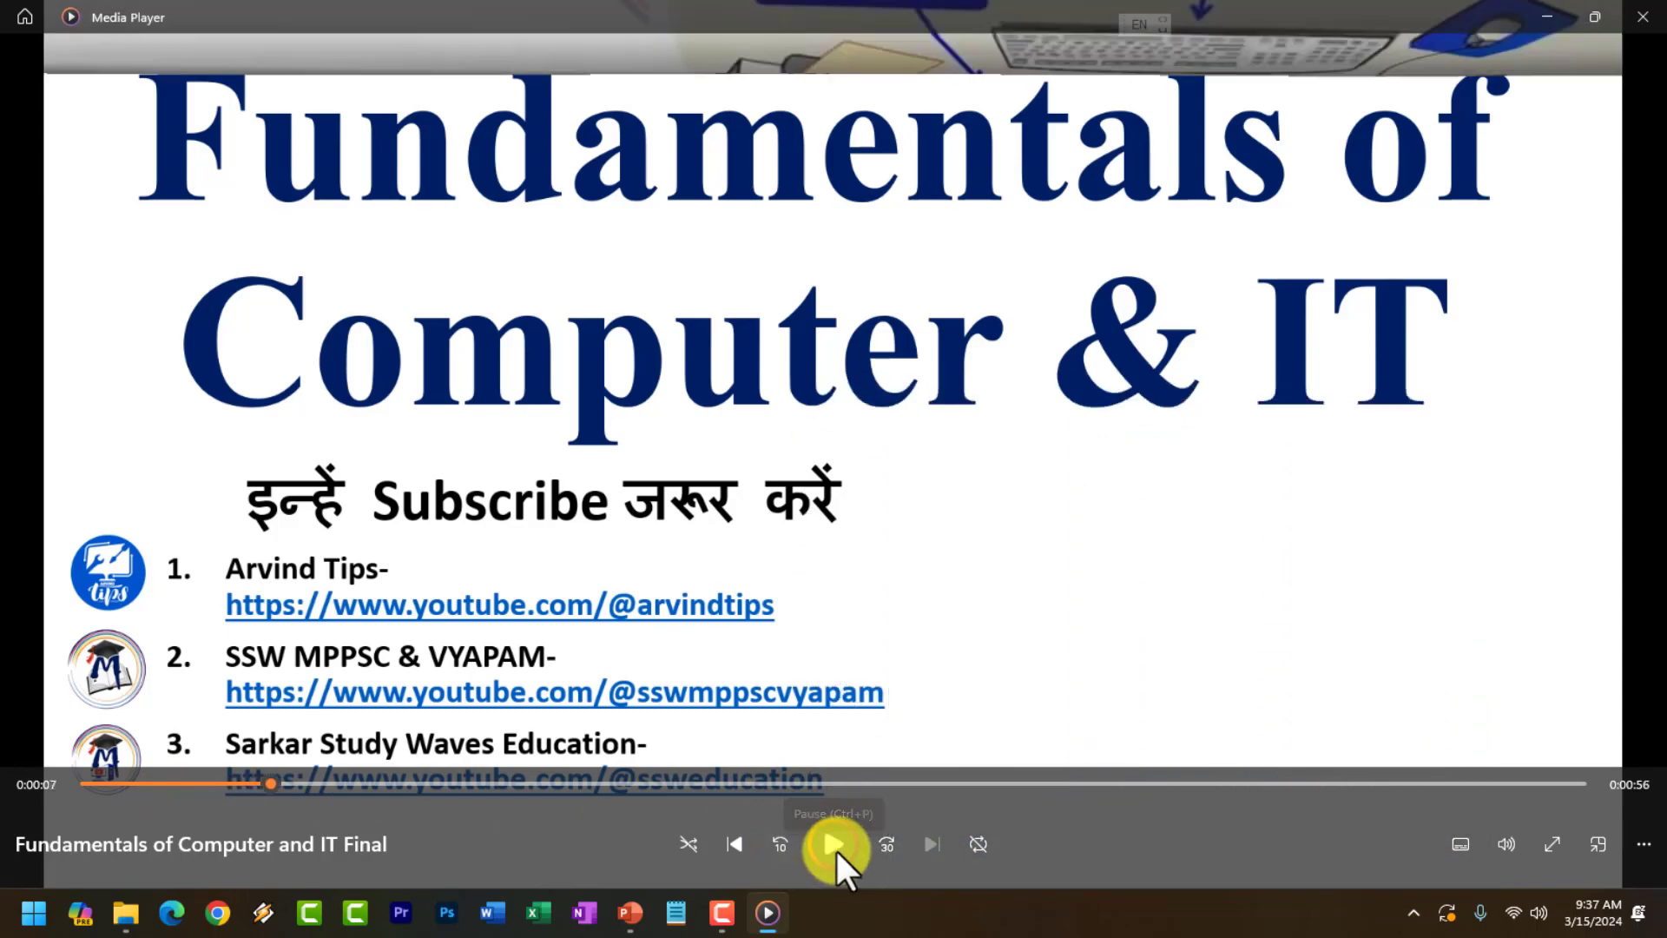
left_click(837, 851)
left_click(1644, 19)
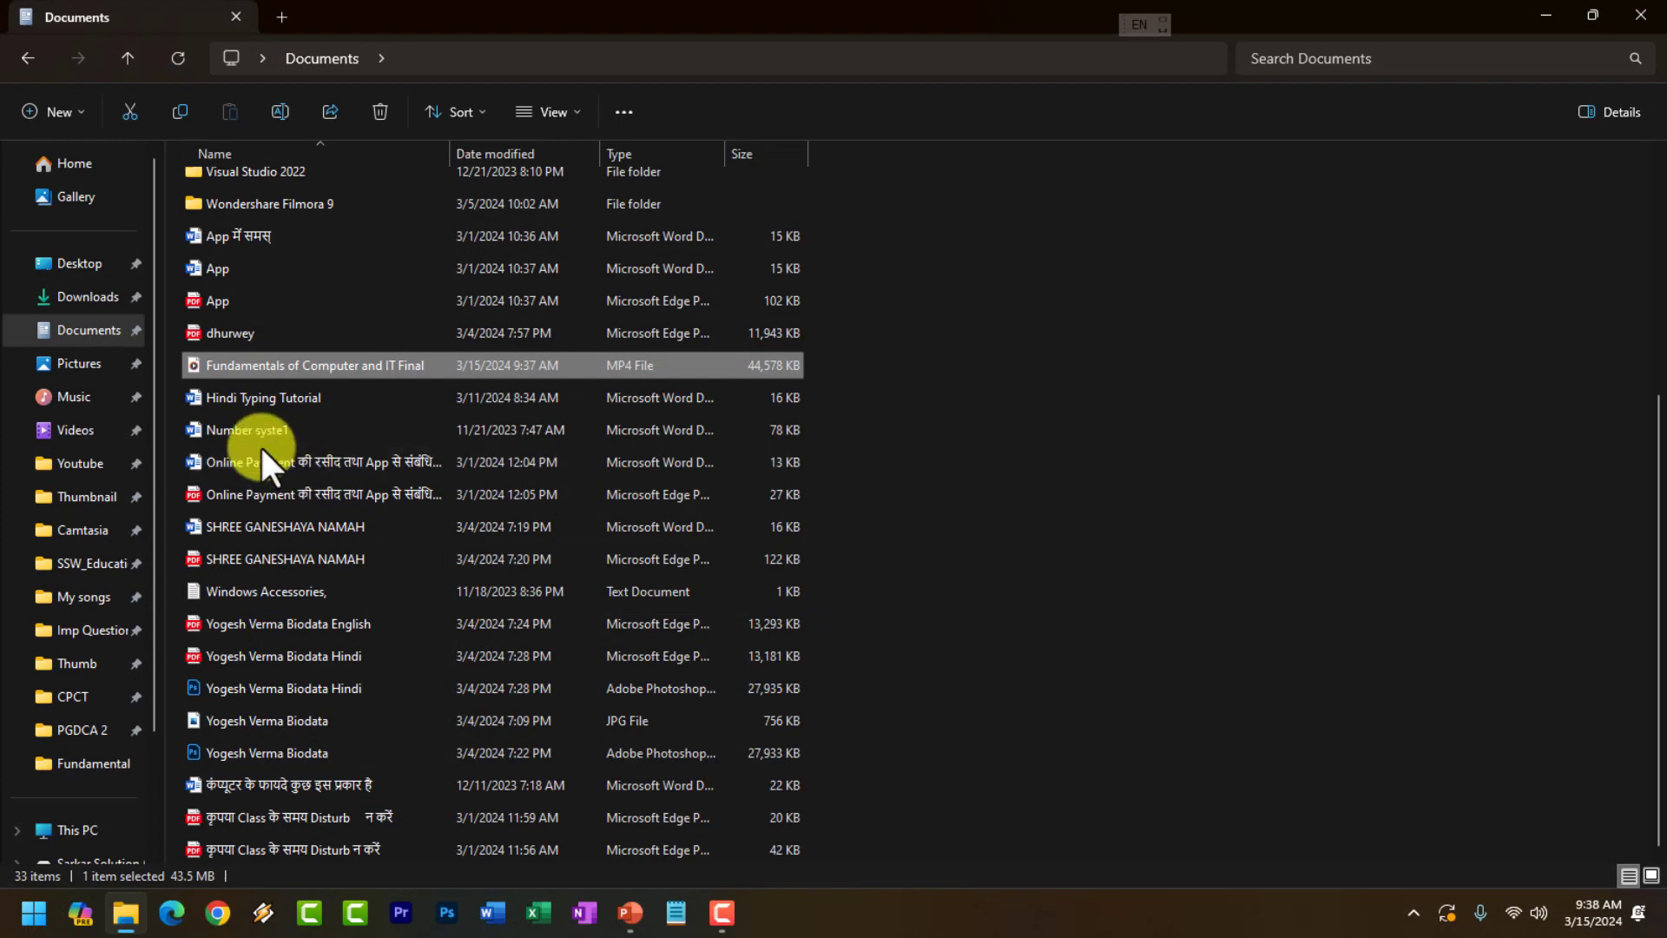
Back in PowerPoint, pick the Sound action button from the Insert Shapes gallery.
left_click(632, 912)
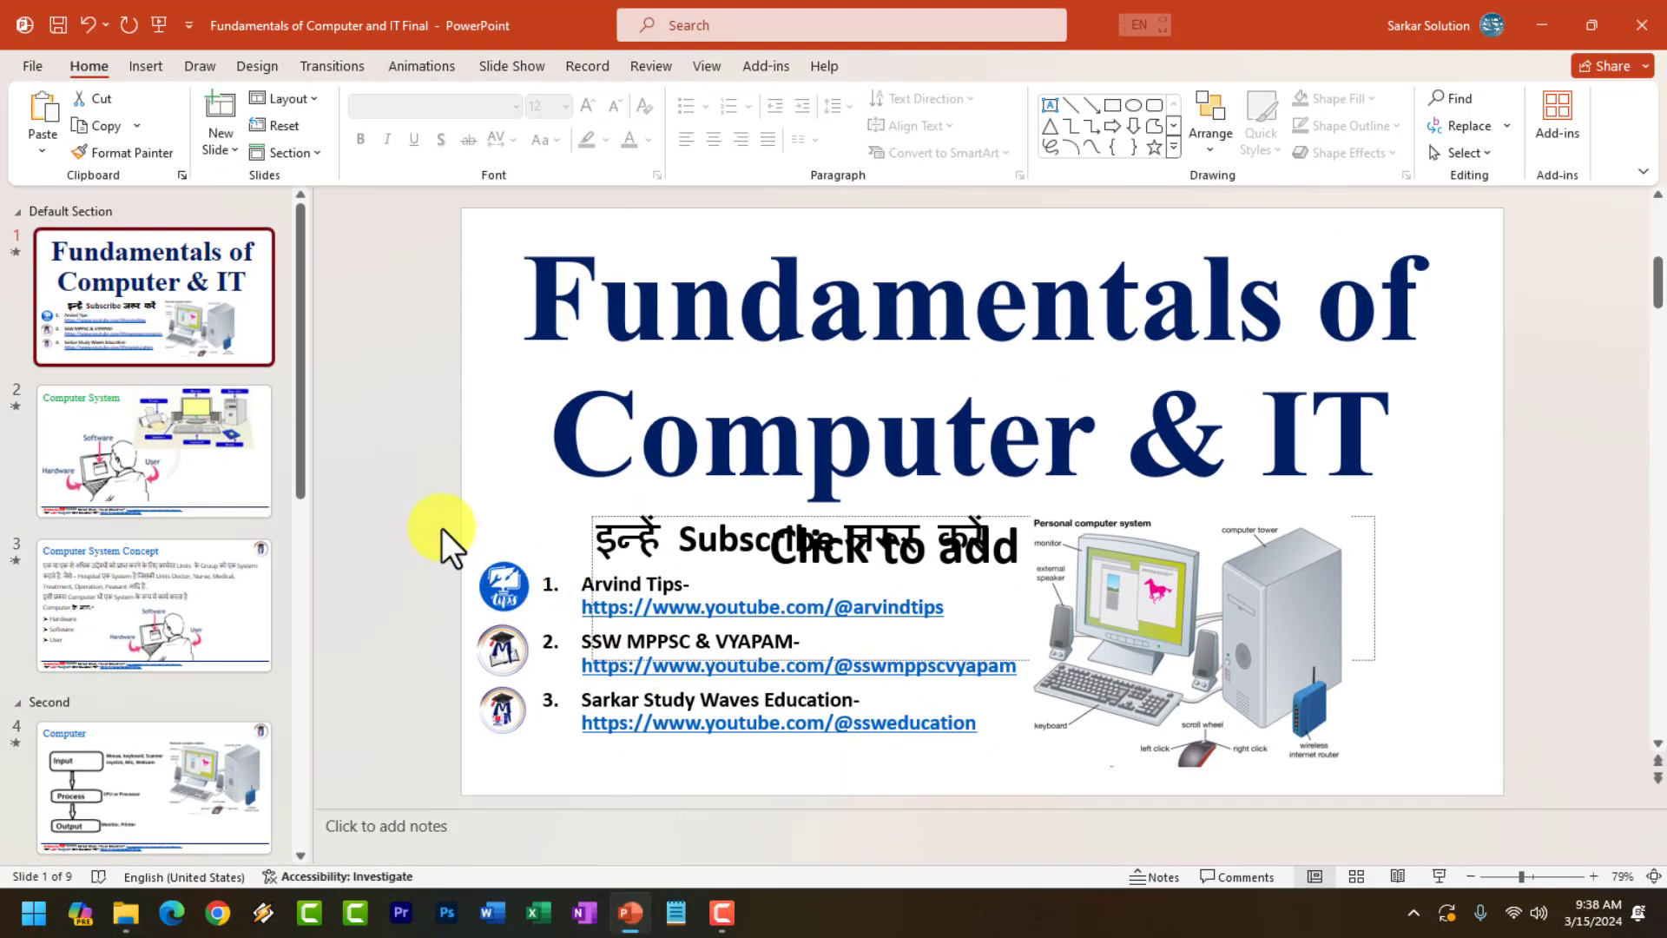
left_click(429, 503)
left_click(146, 67)
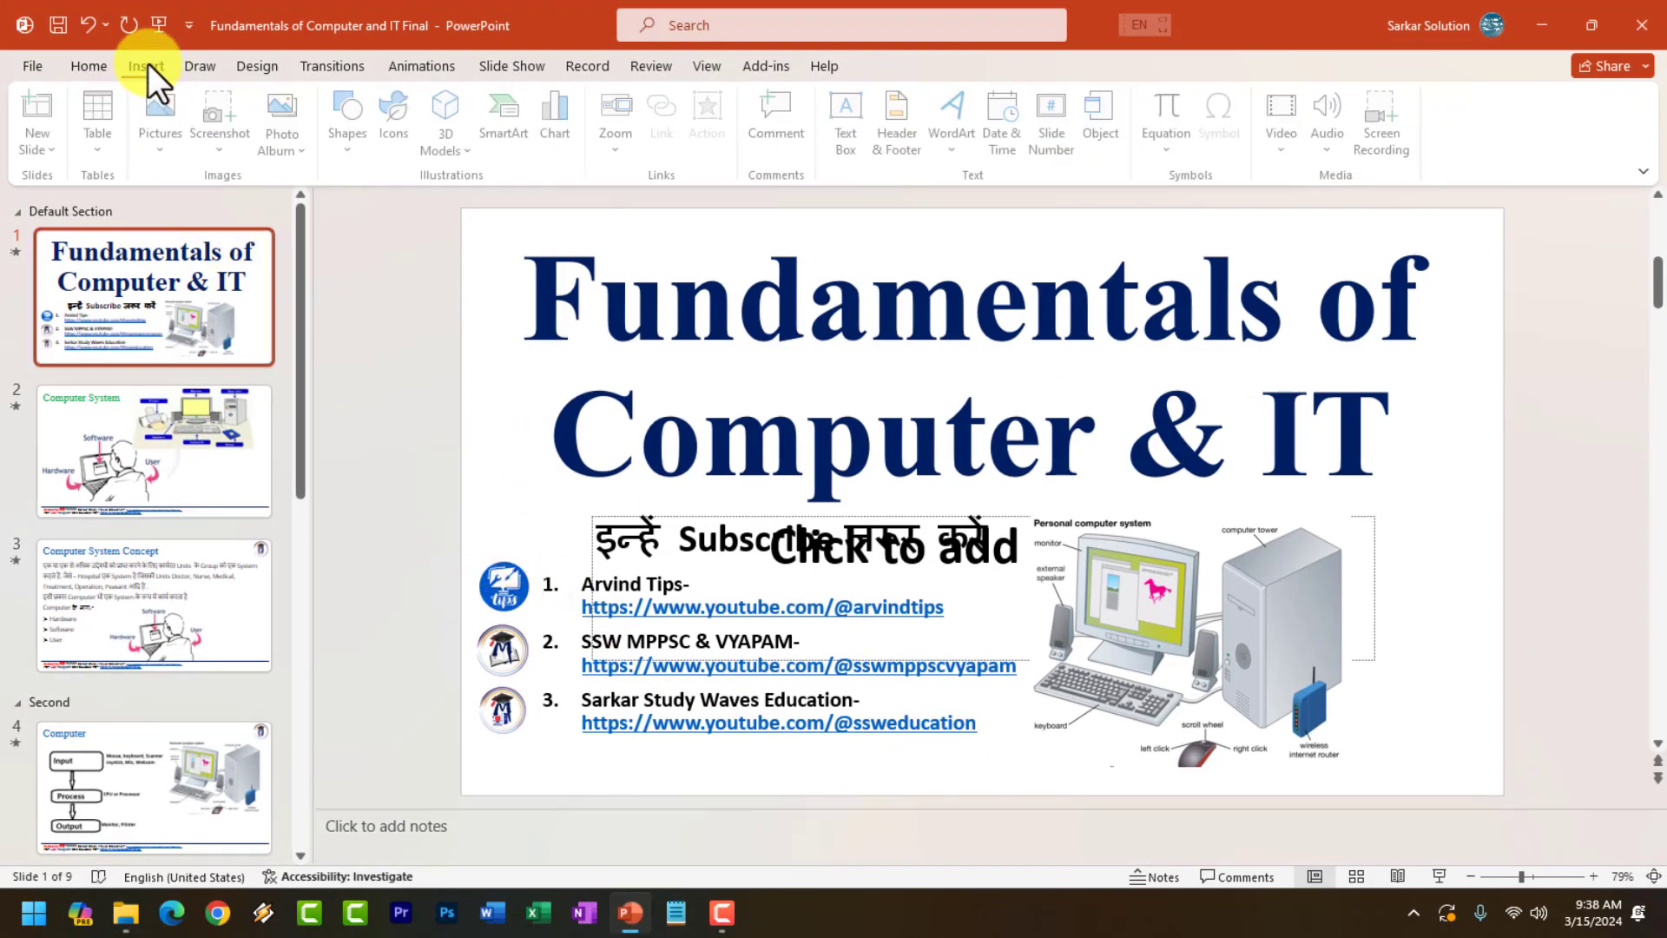
left_click(356, 155)
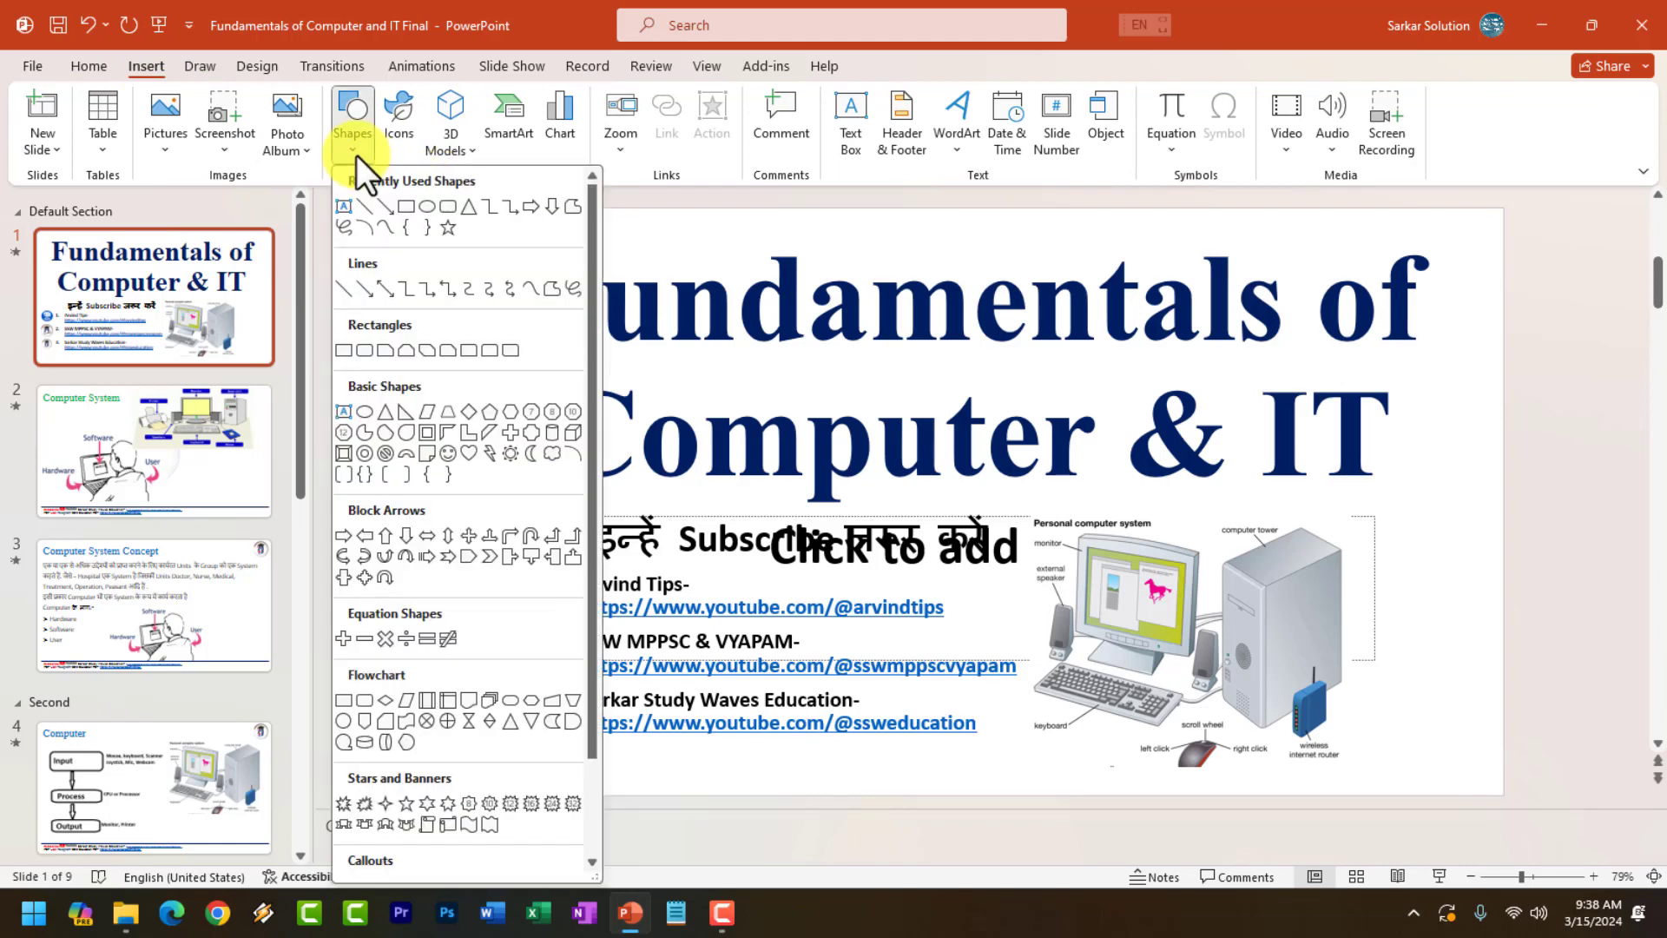
scroll(512, 721, "down", 2)
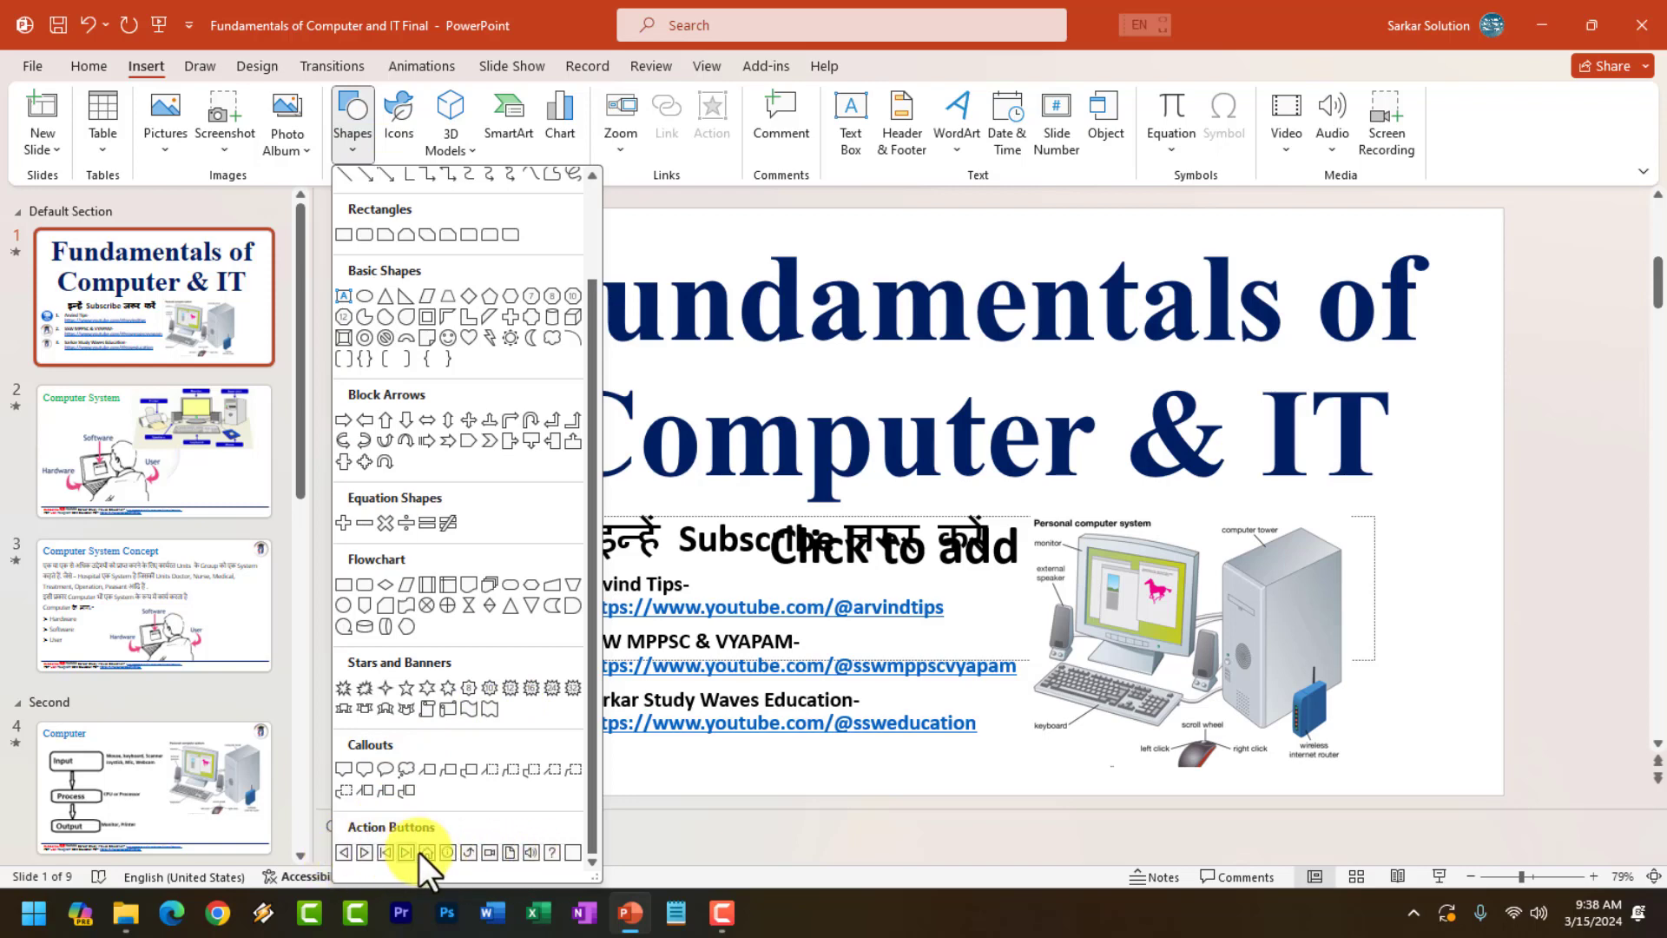
left_click(532, 854)
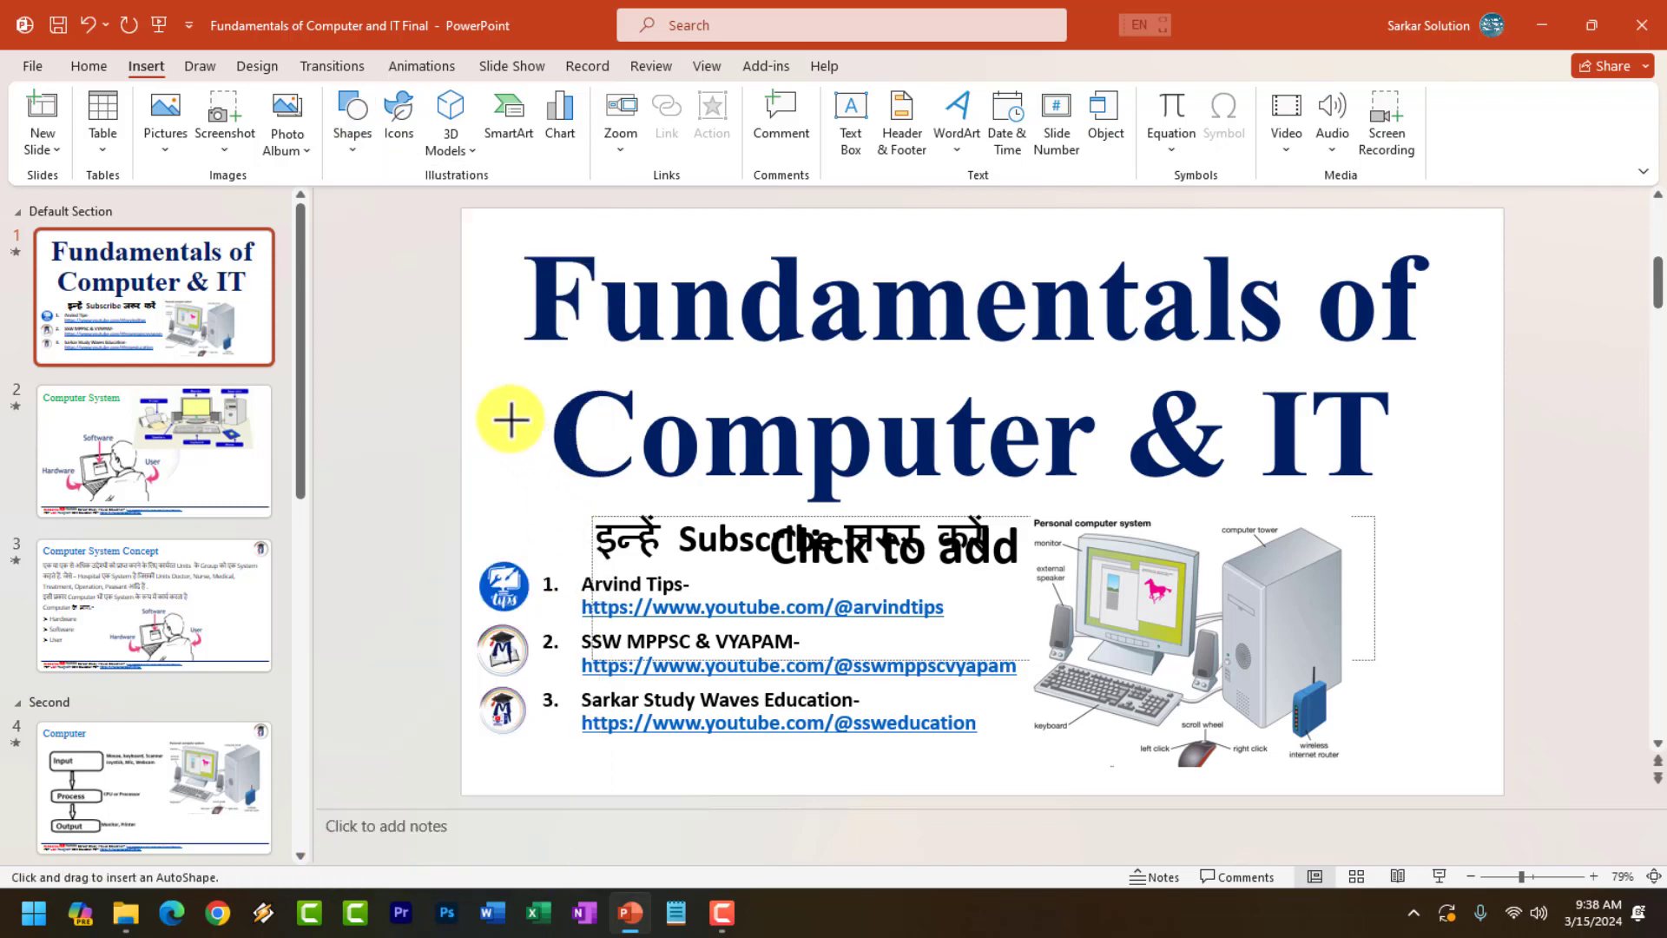
Draw the sound button left of the title and choose E Governance from the Camtasia folder.
left_click_drag(502, 423, 542, 466)
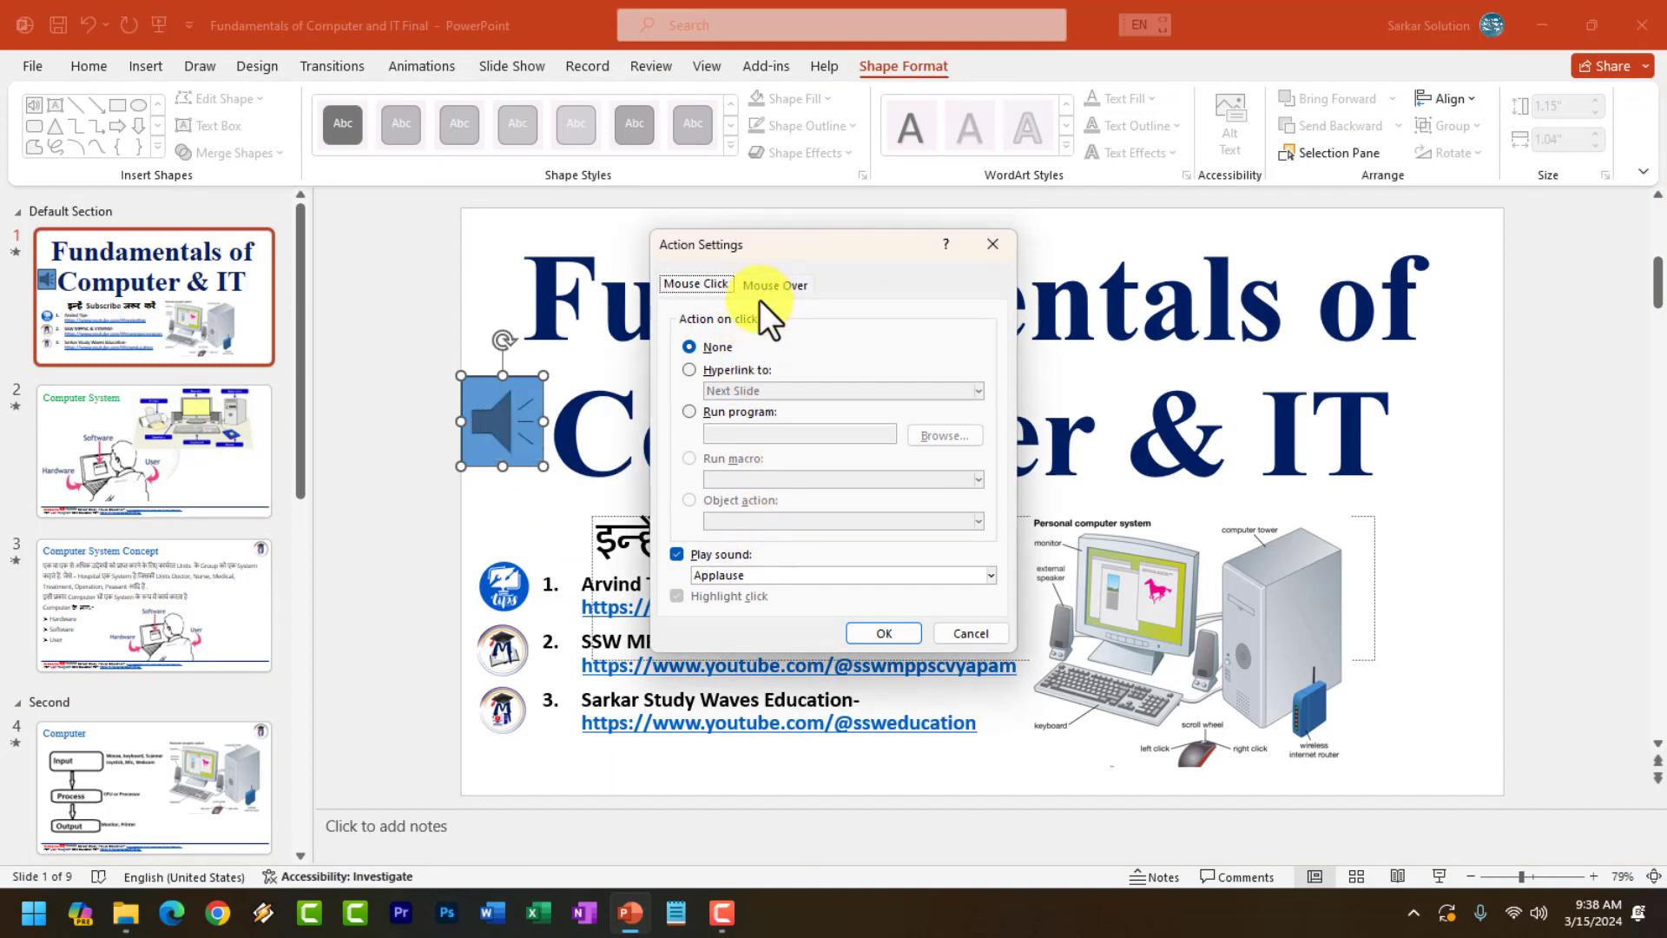
left_click(733, 576)
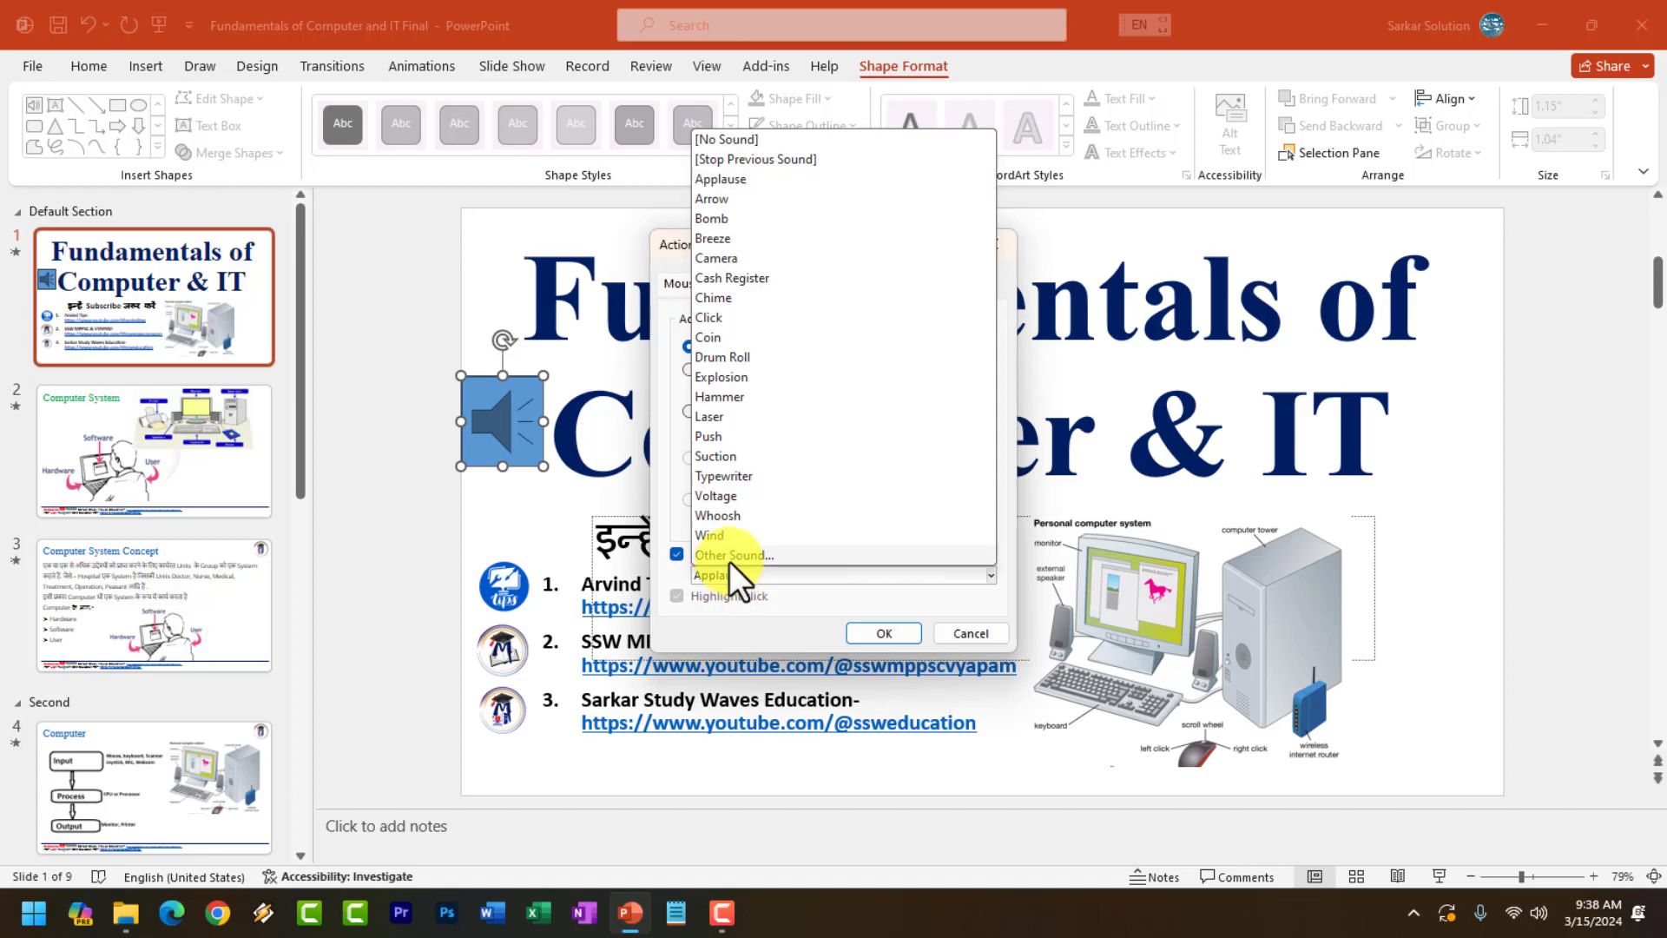
left_click(730, 555)
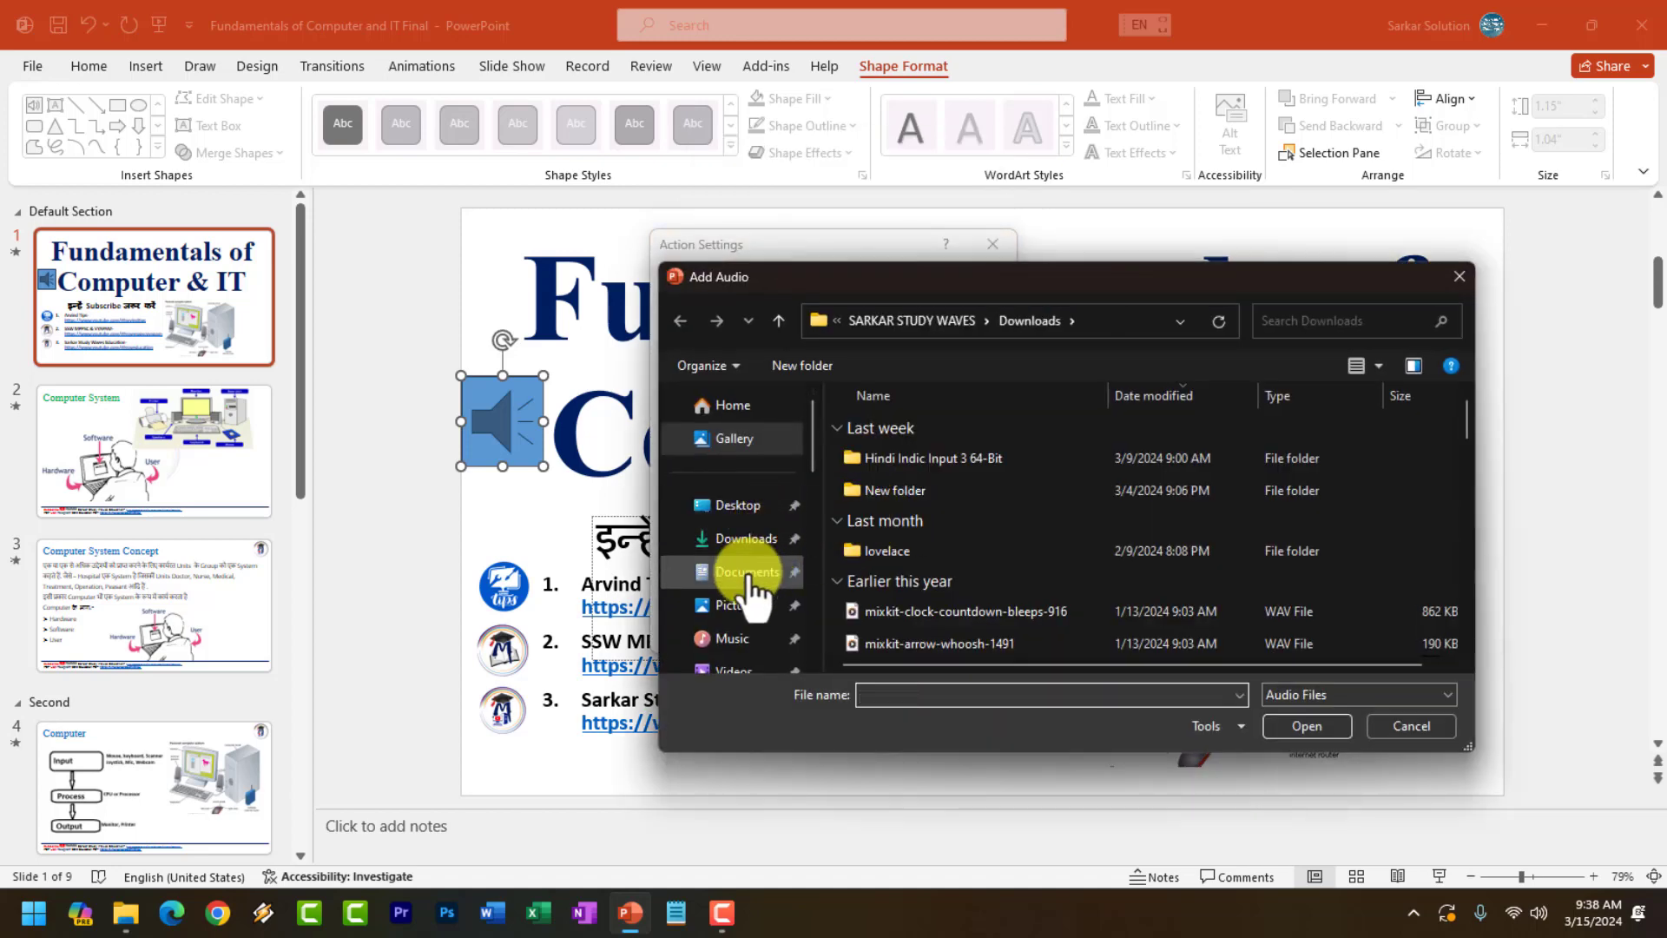
scroll(947, 514, "down", 1)
scroll(947, 521, "down", 1)
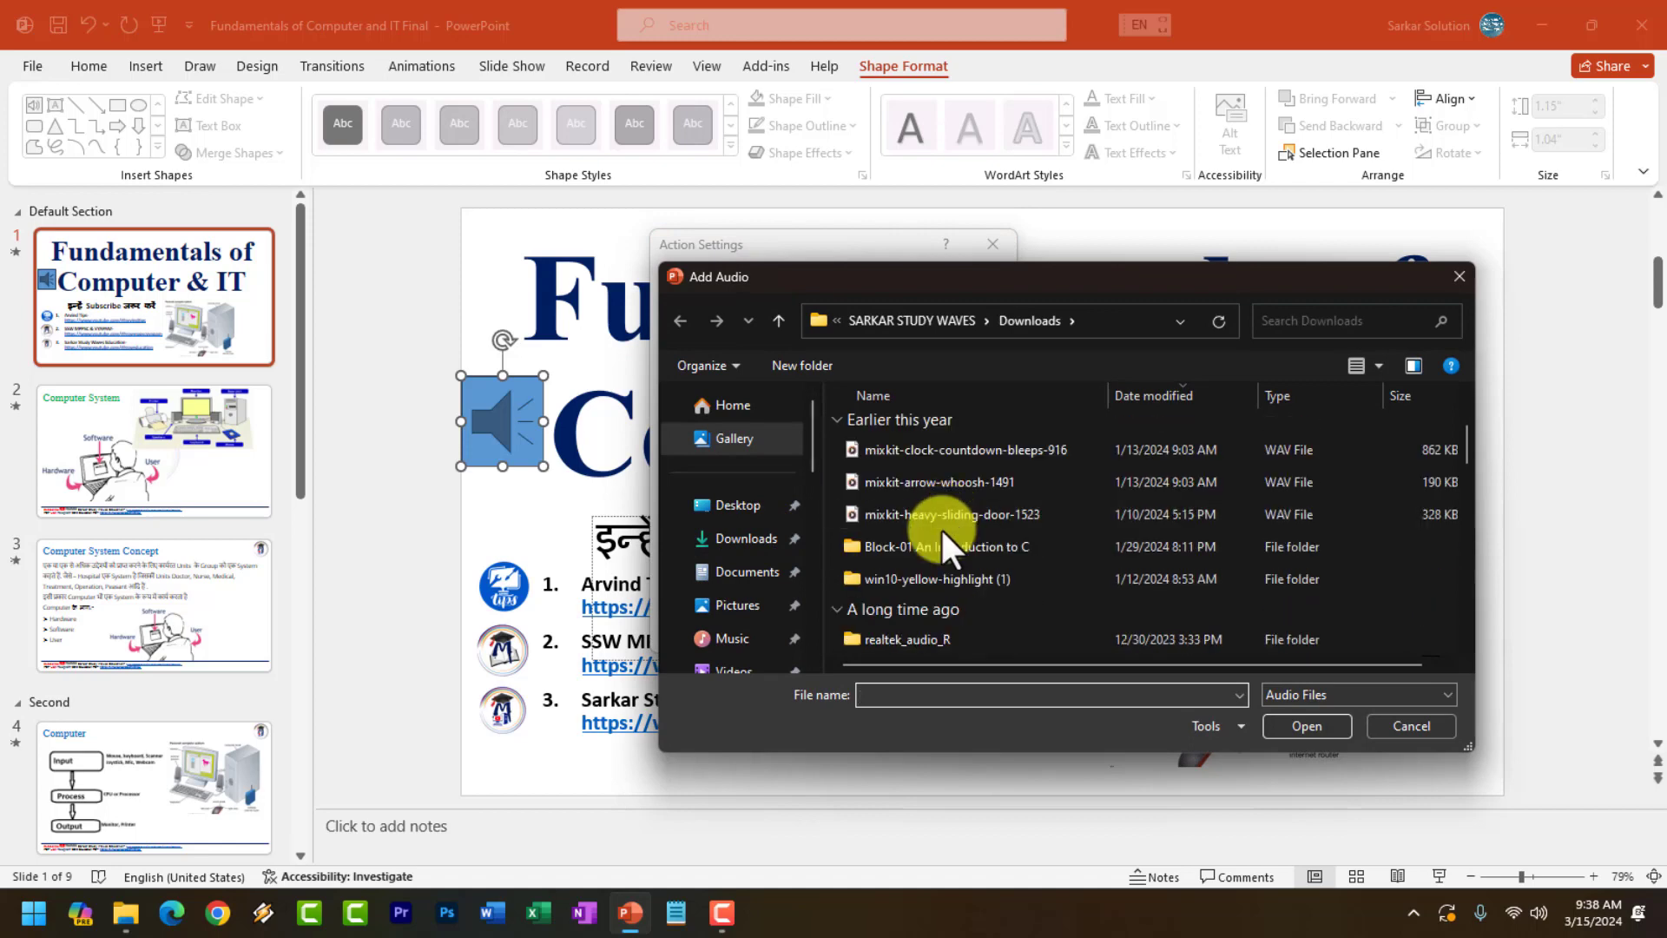
left_click(746, 567)
double_click(887, 490)
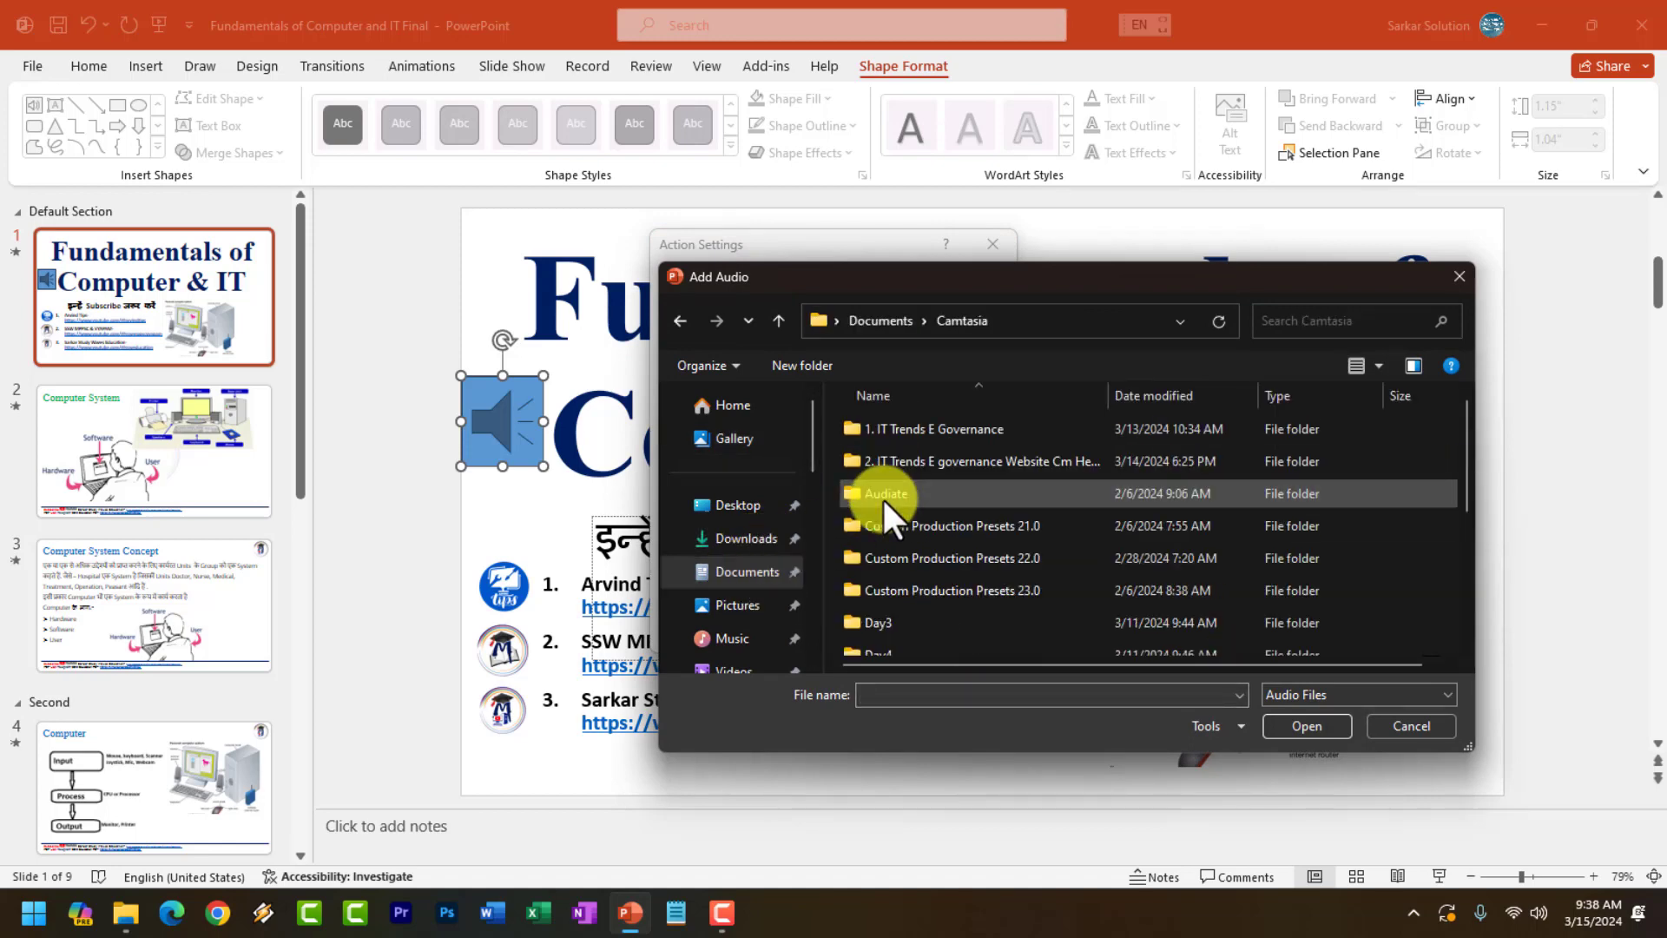
scroll(964, 503, "down", 5)
left_click(880, 609)
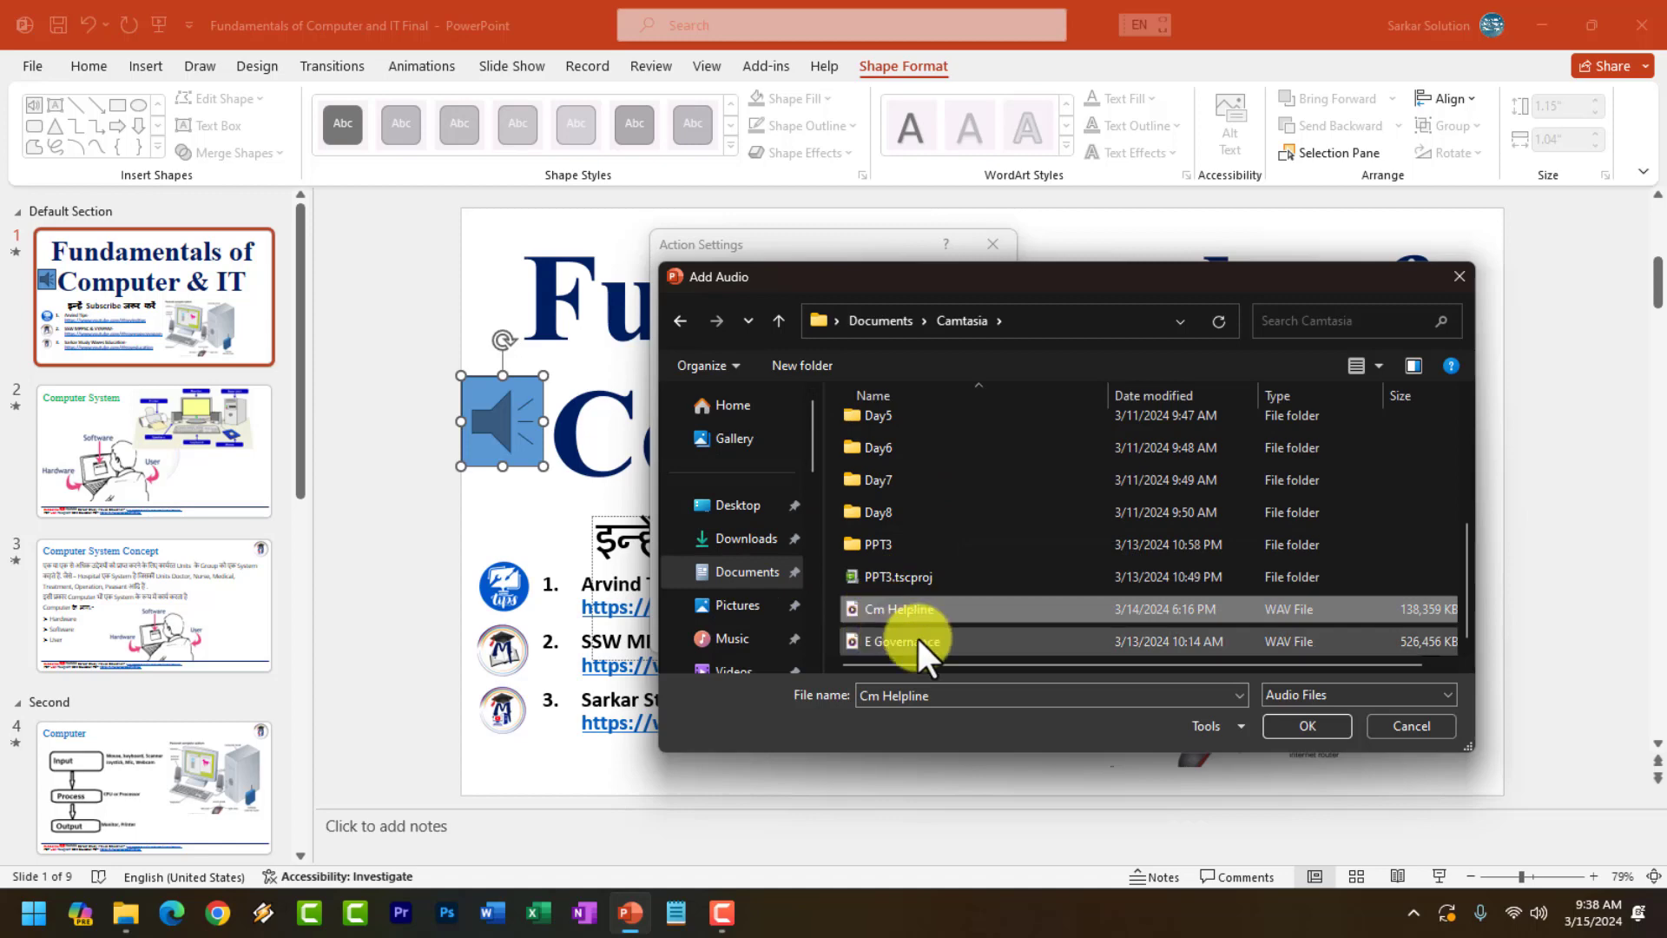
left_click(897, 643)
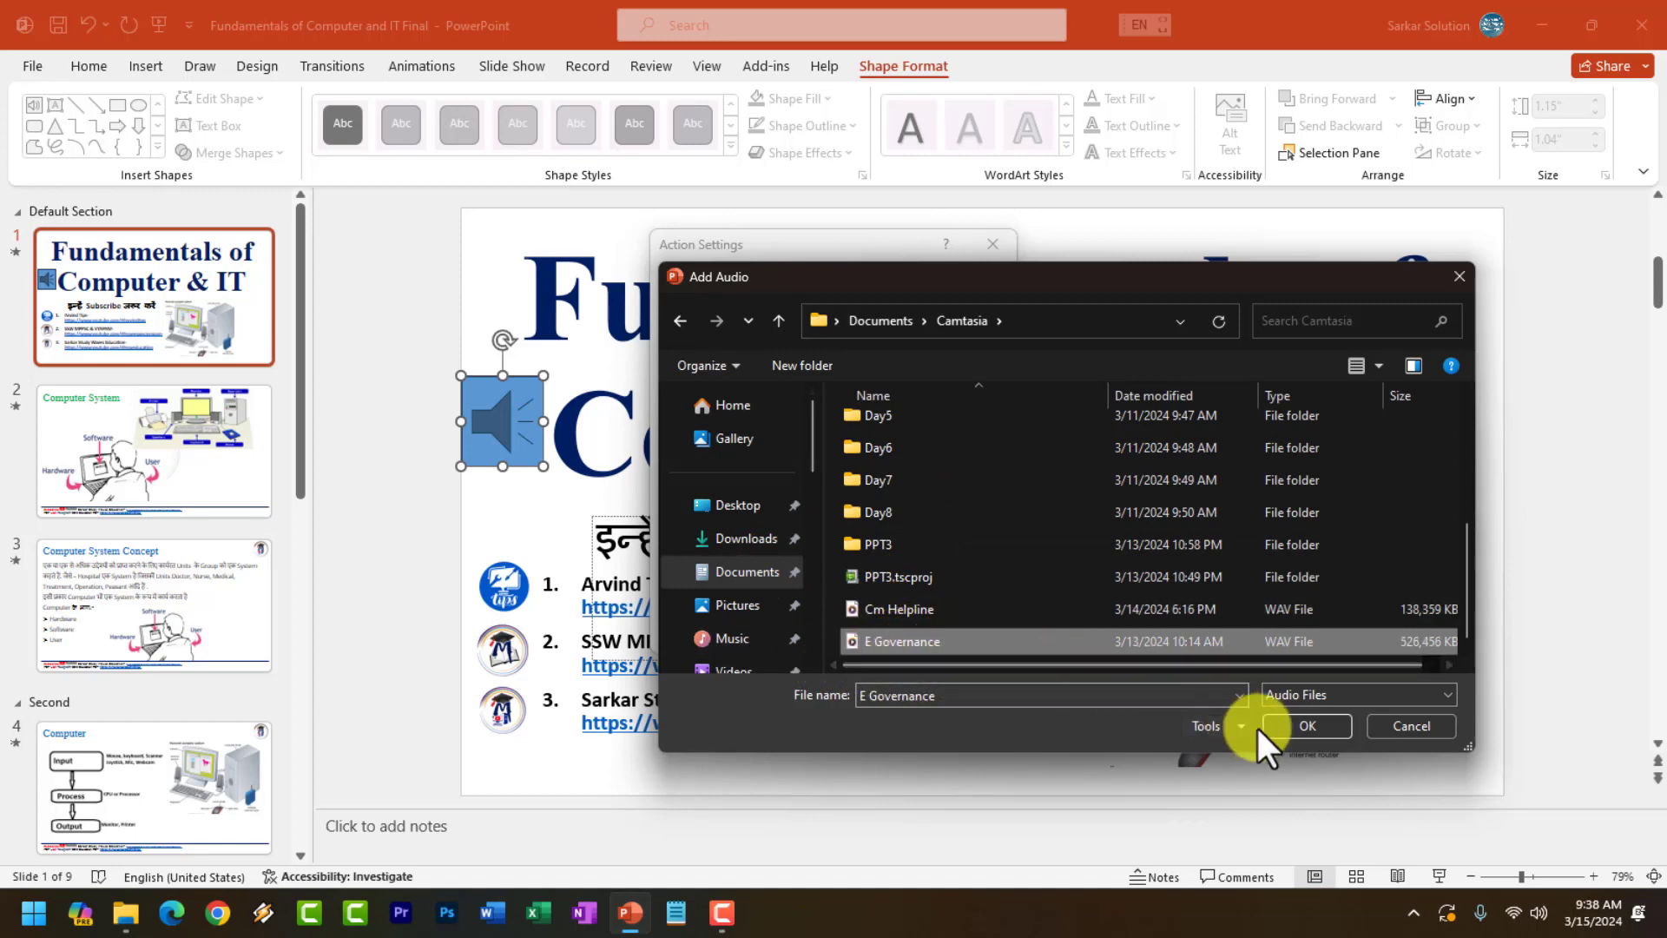
left_click(1298, 724)
Re-select E Governance.wav as the custom click sound and apply the Action Settings.
left_click(787, 578)
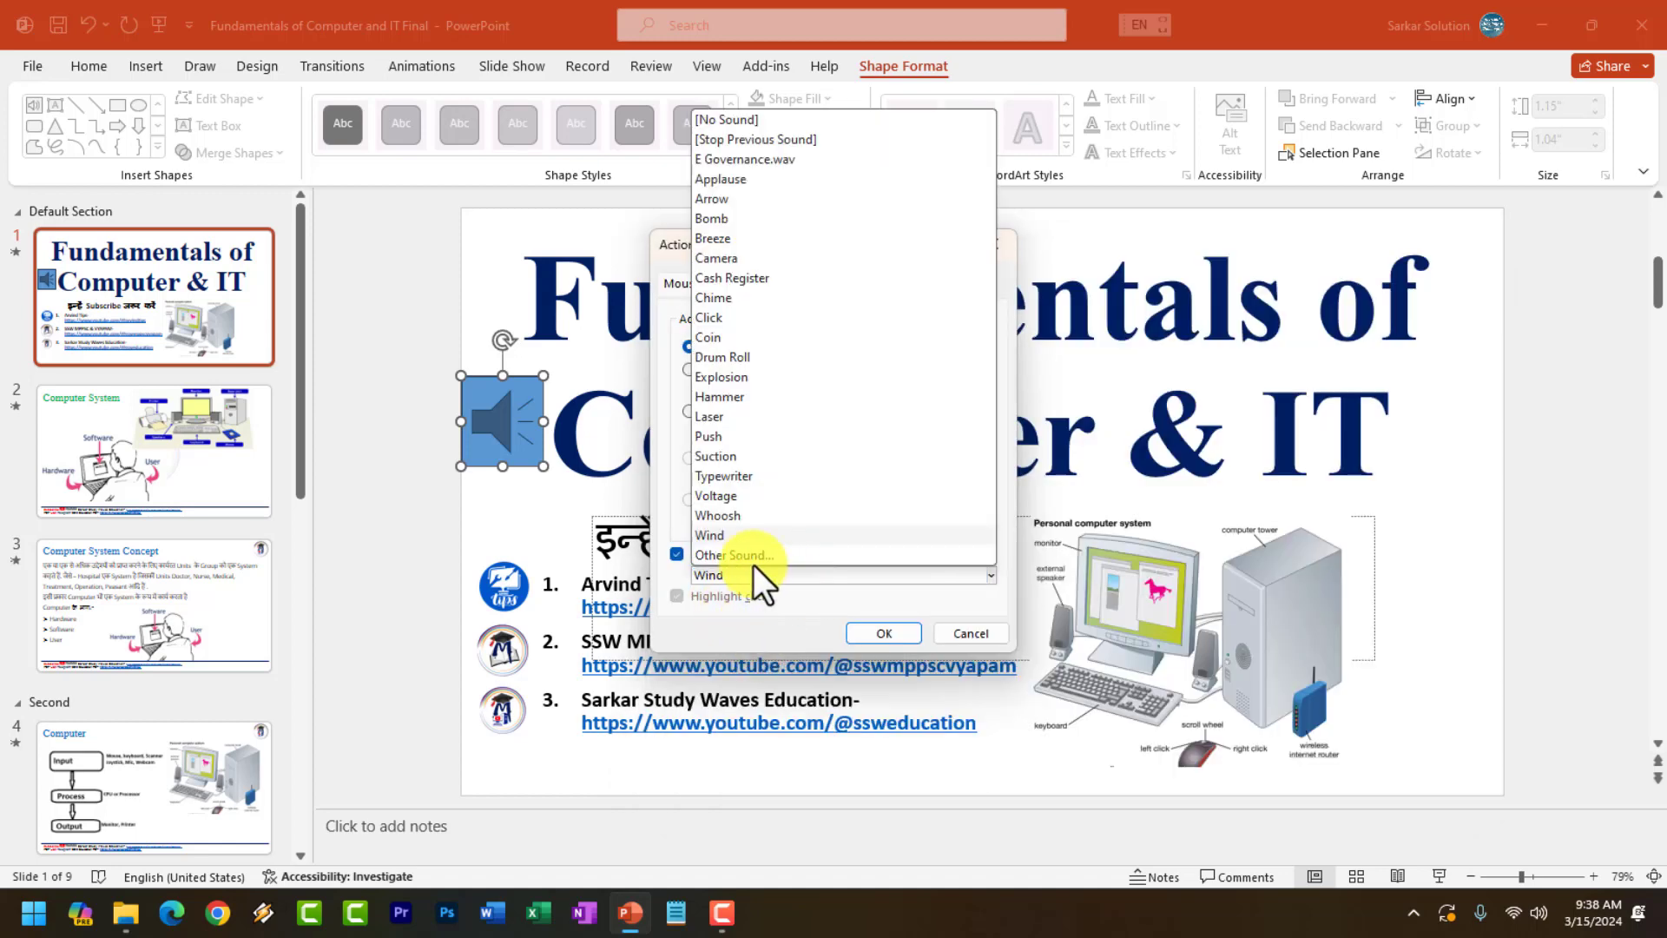
left_click(749, 556)
scroll(955, 625, "down", 3)
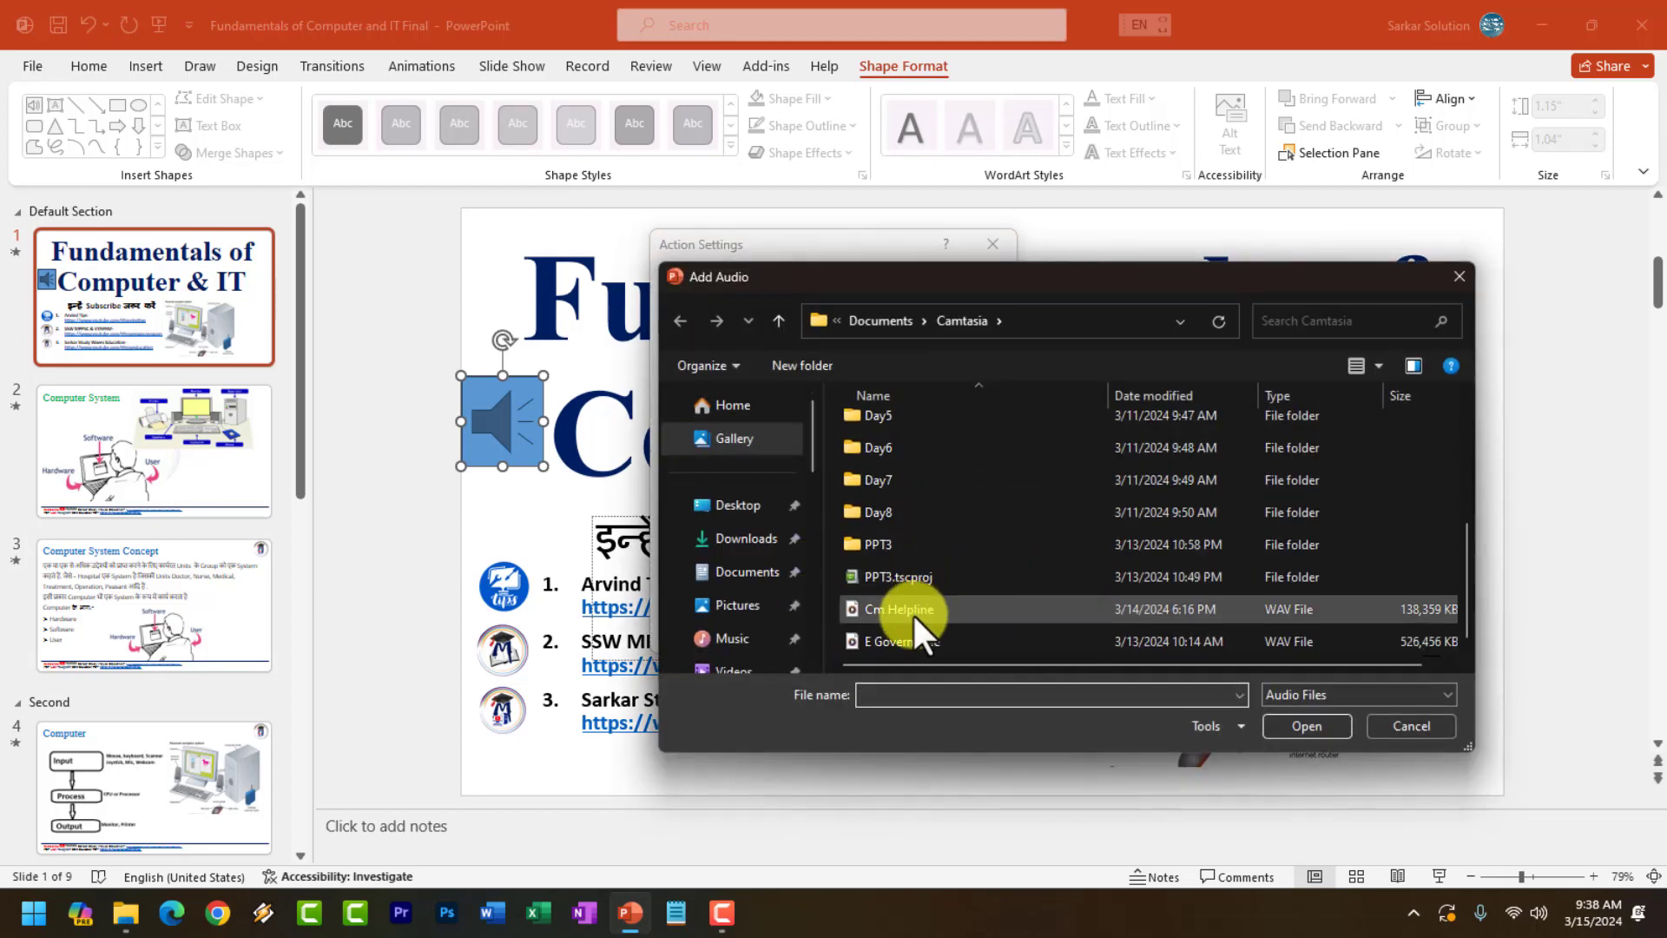
left_click(907, 640)
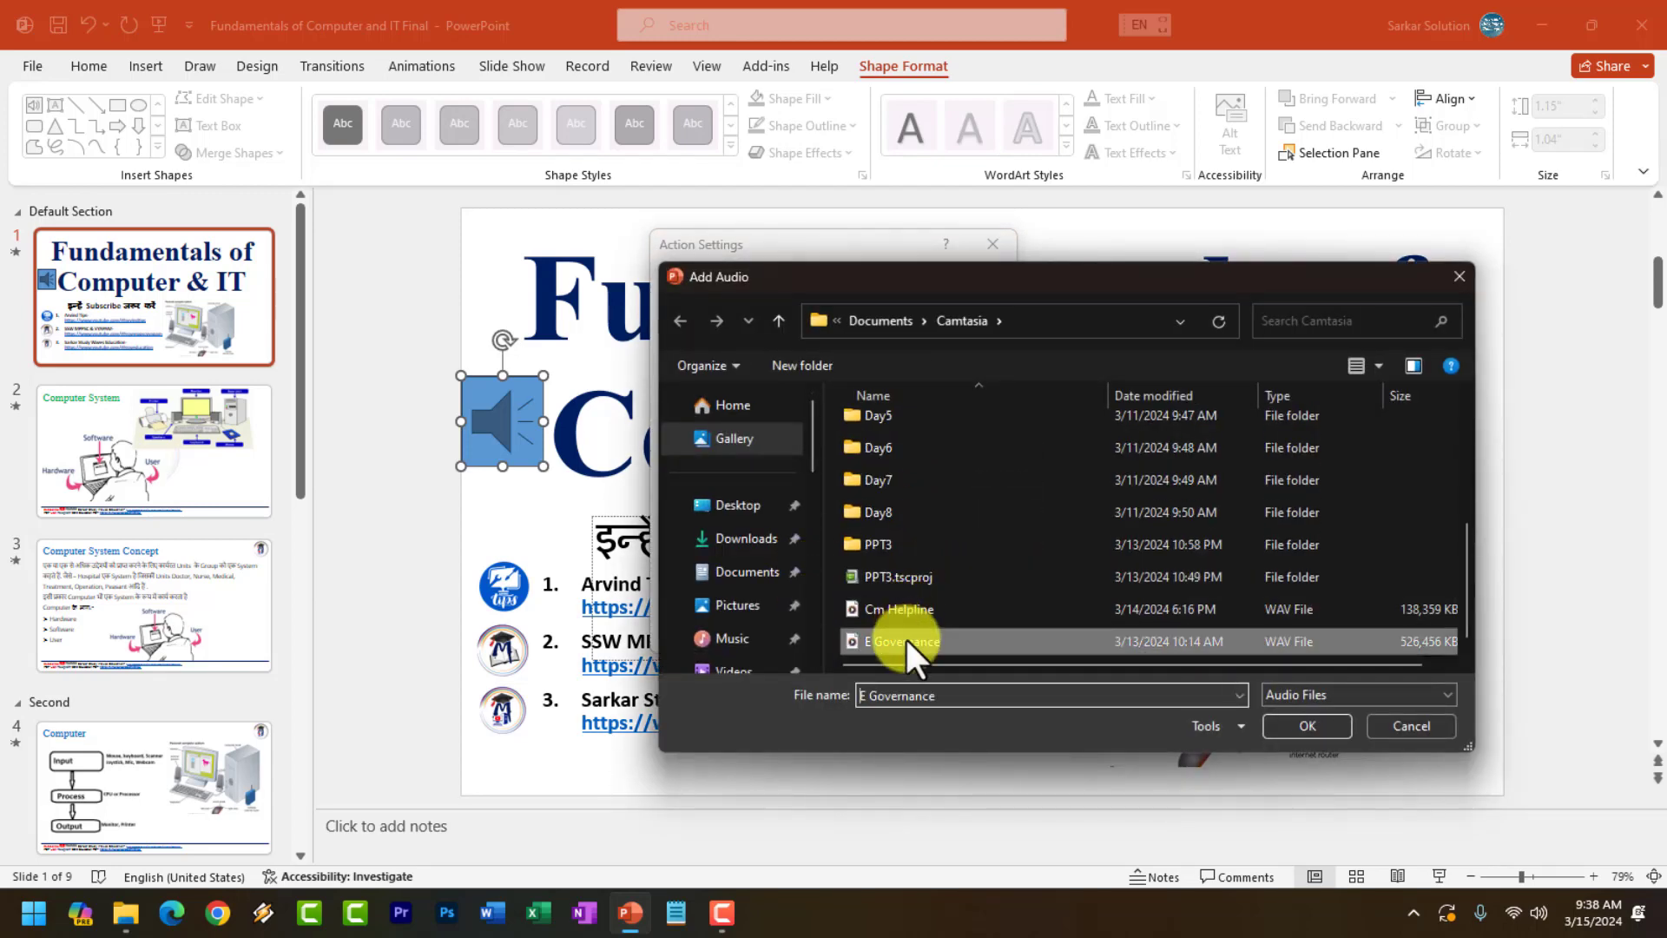
left_click(1305, 726)
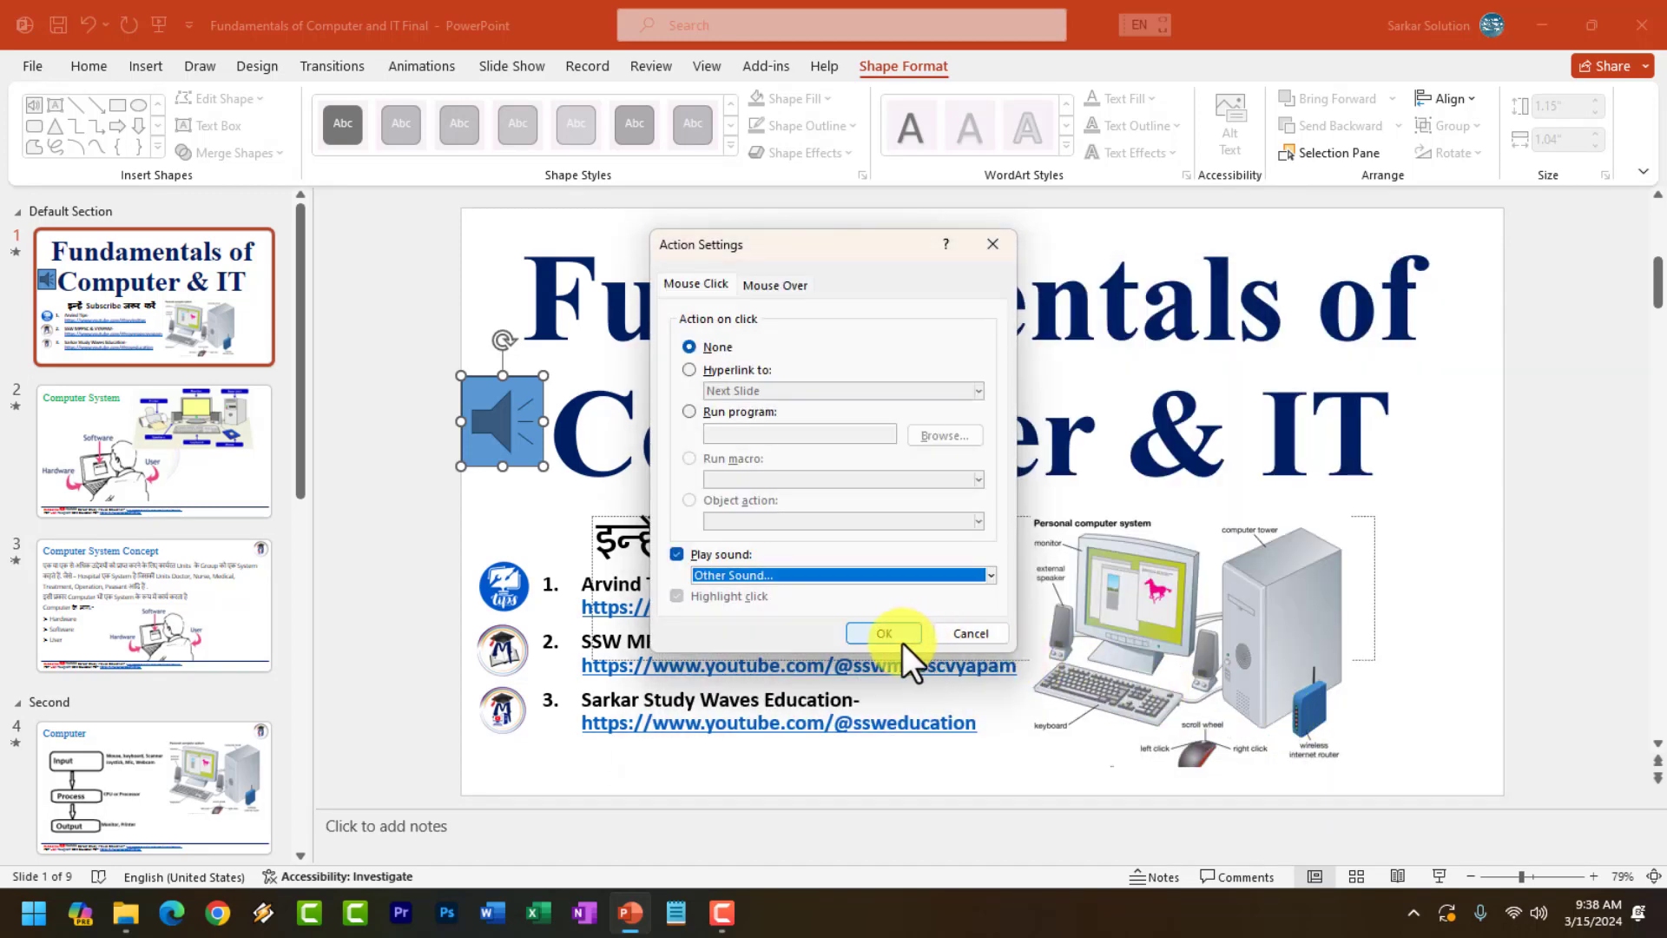
left_click(894, 636)
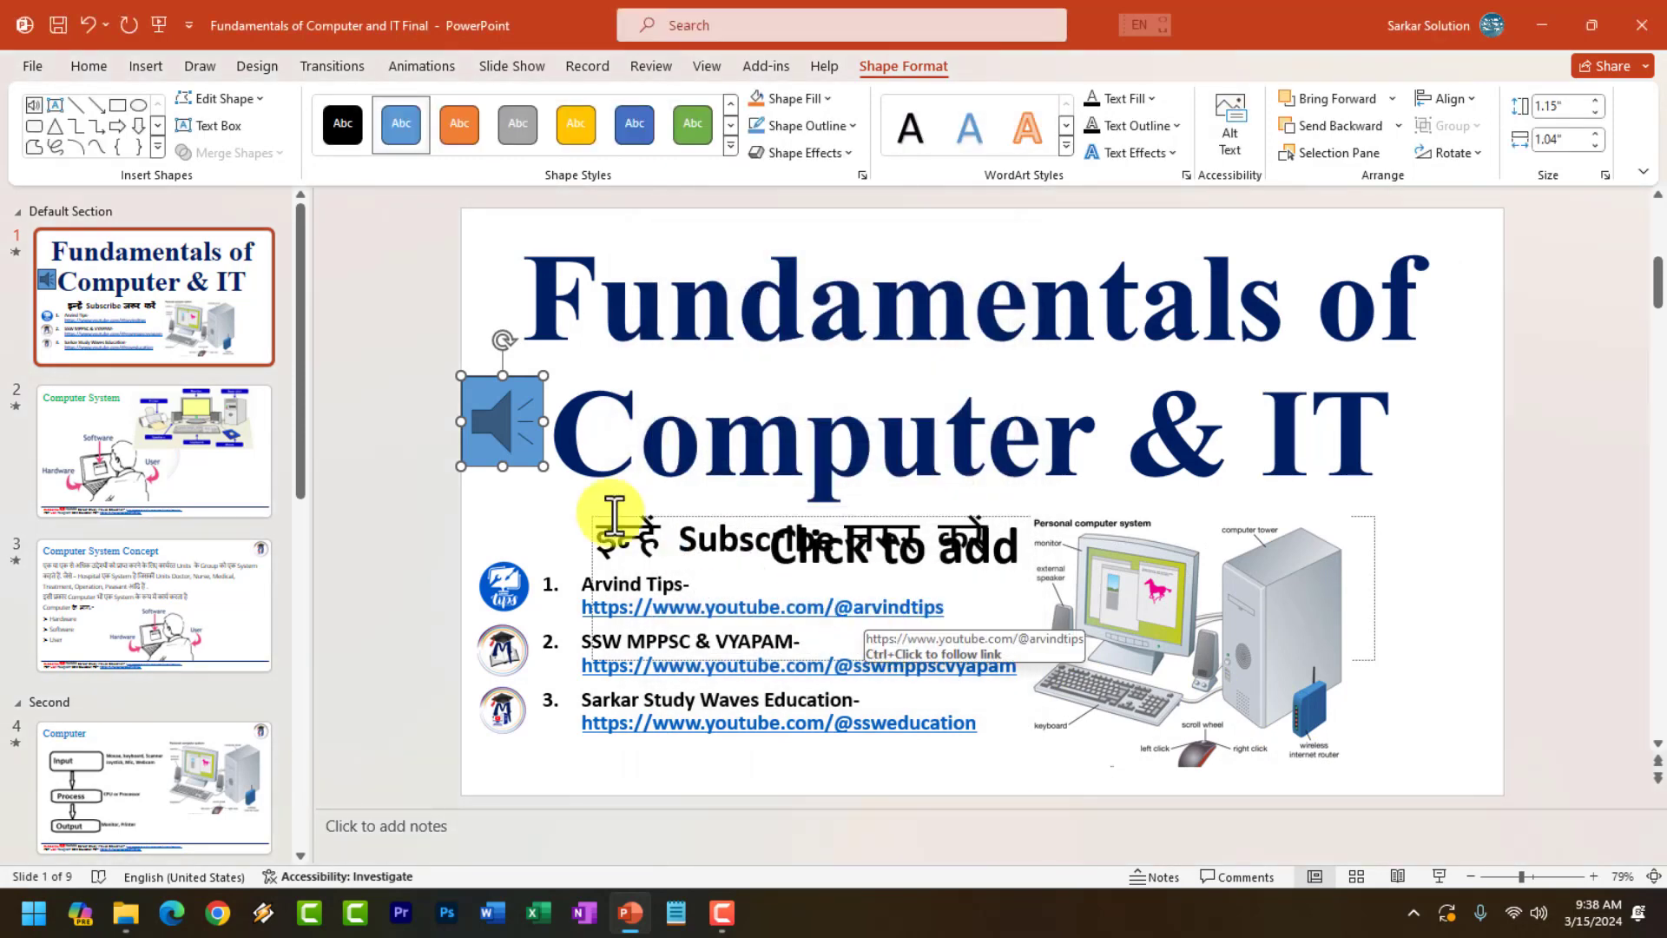
Move the speaker button beside 'Computer' and verify its action still plays E Governance.wav.
left_click_drag(533, 438, 534, 434)
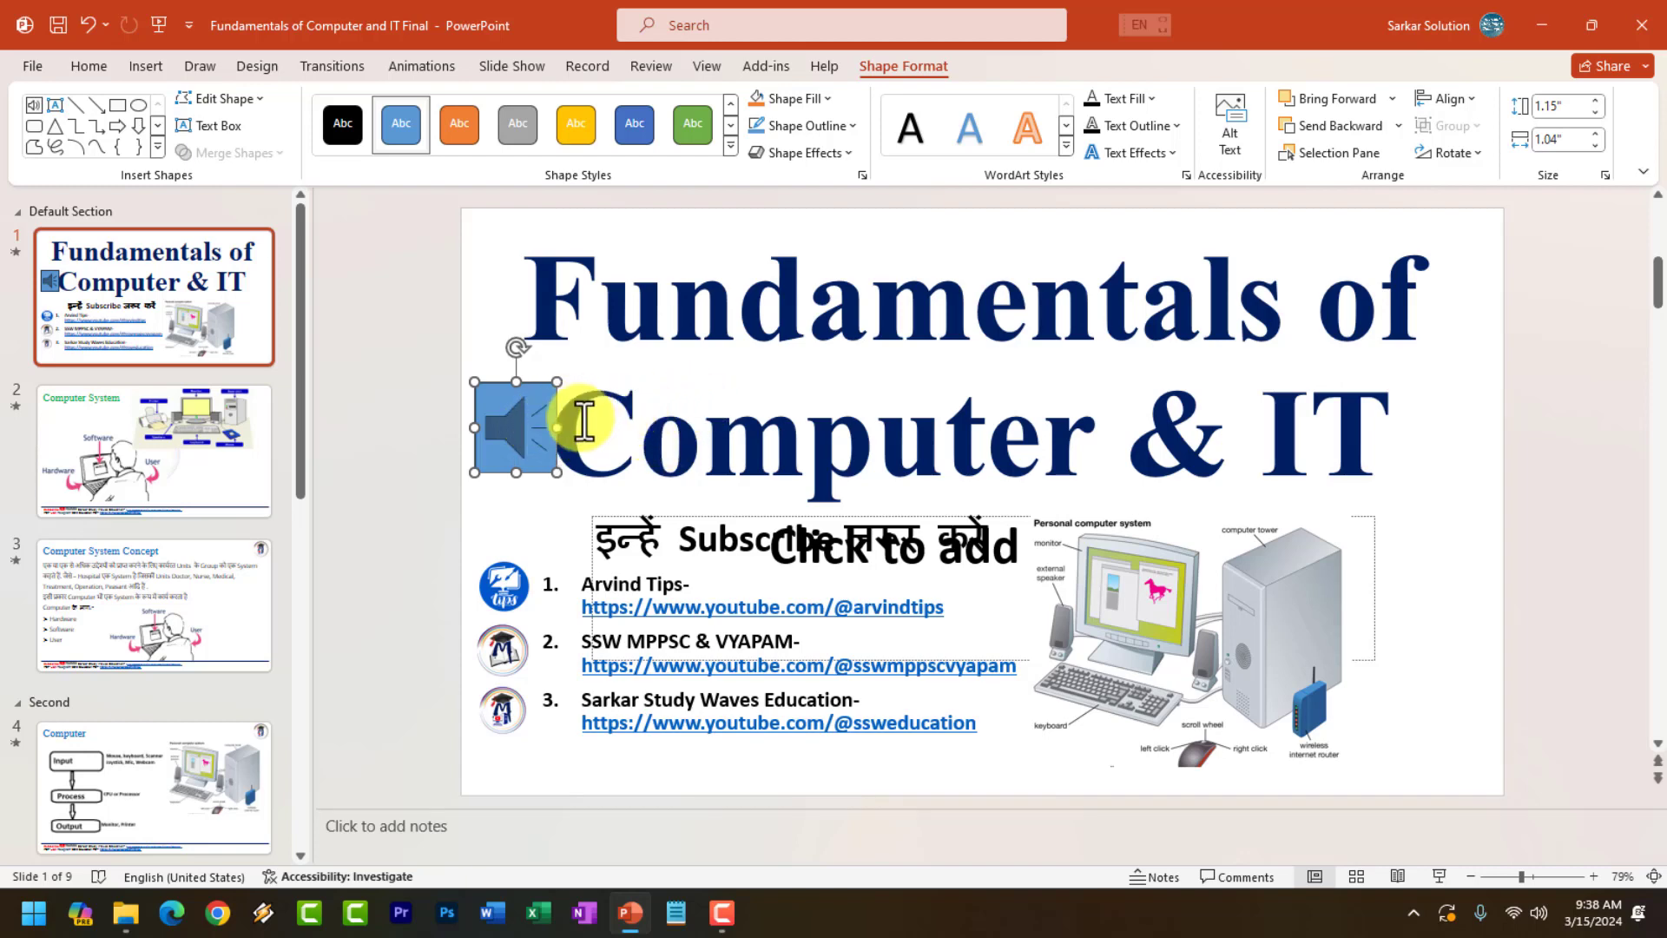
left_click(147, 66)
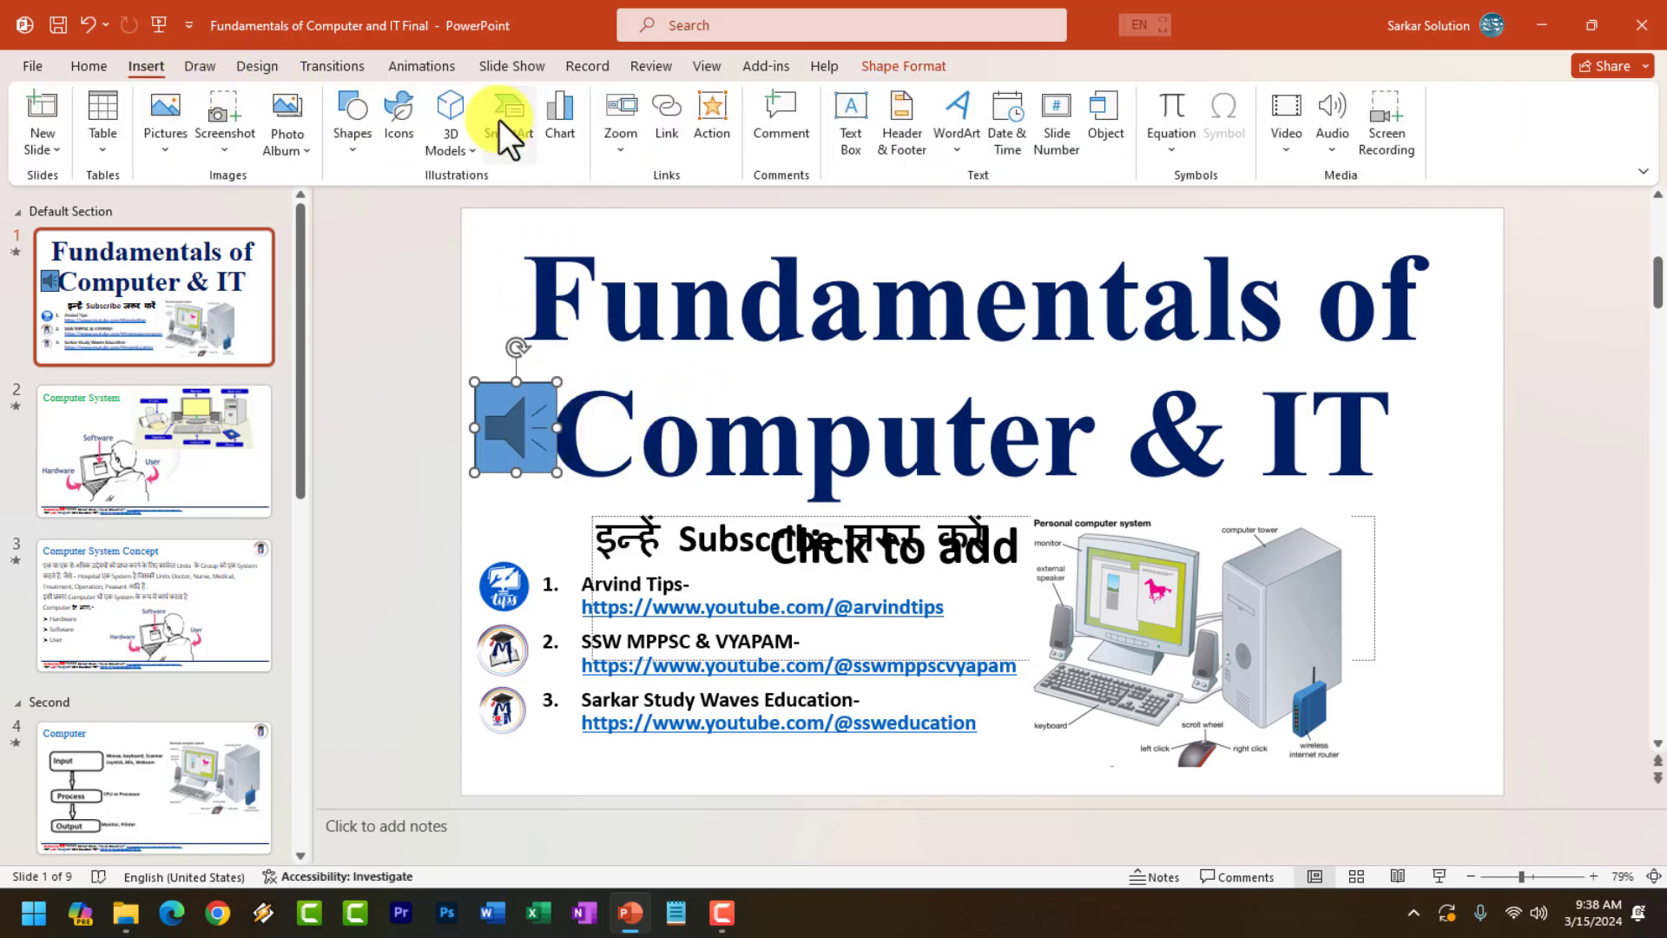
left_click(714, 110)
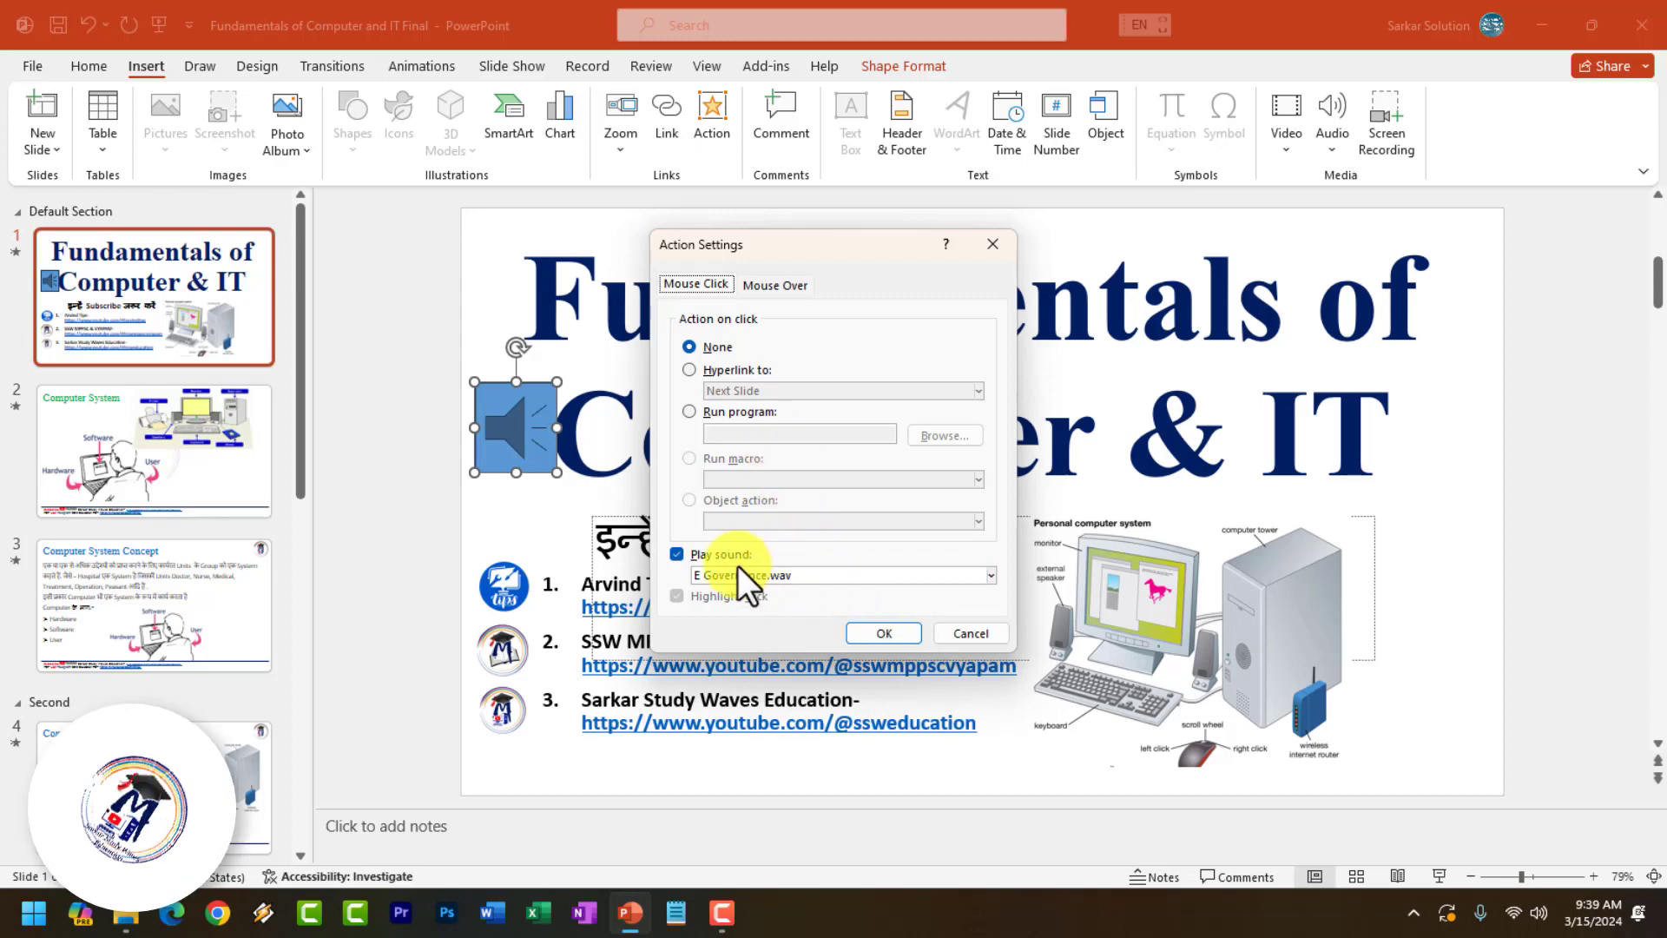
left_click(979, 639)
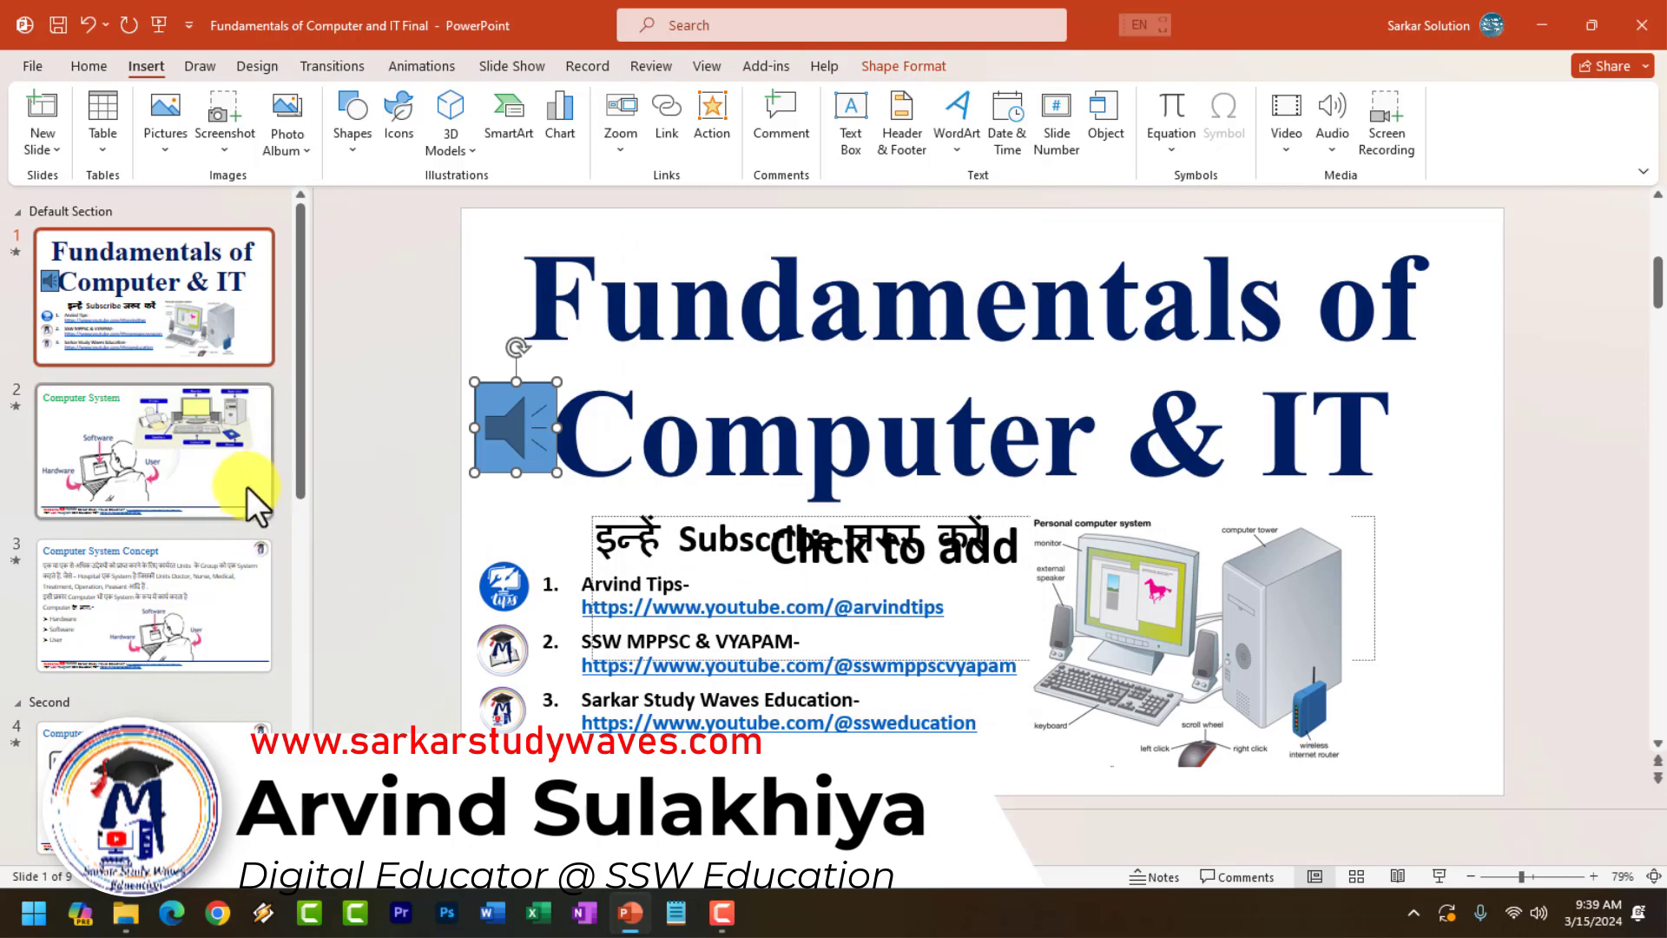
Undo to remove the speaker button from the title slide, then select the title.
left_click_drag(498, 429, 491, 449)
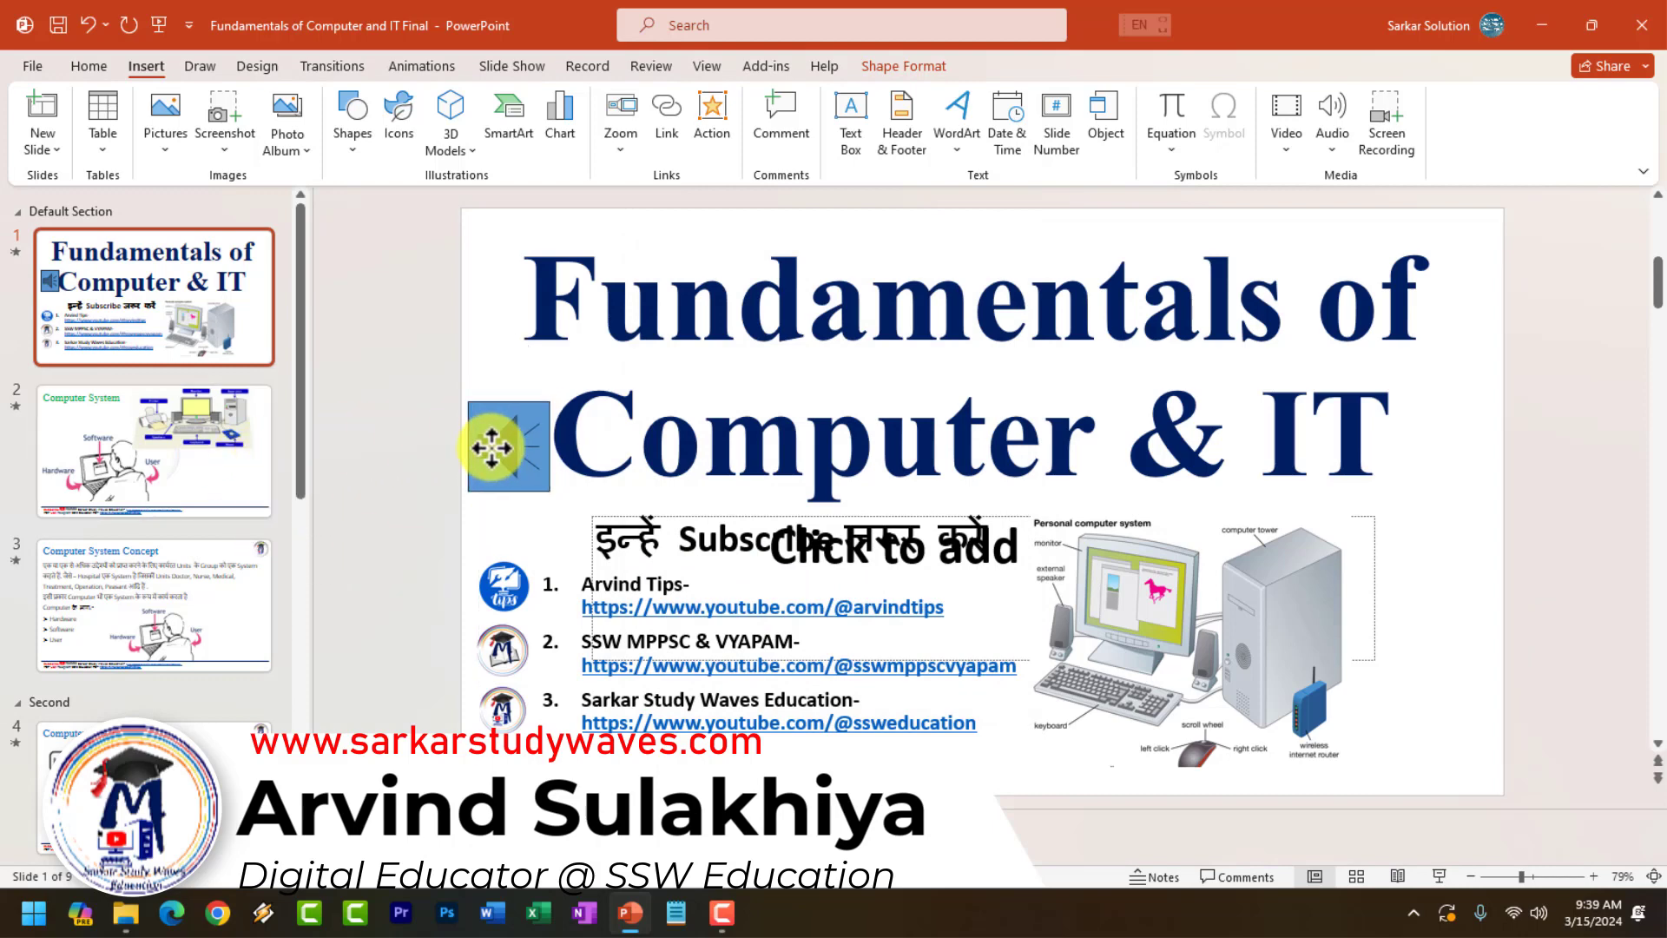
left_click(1288, 148)
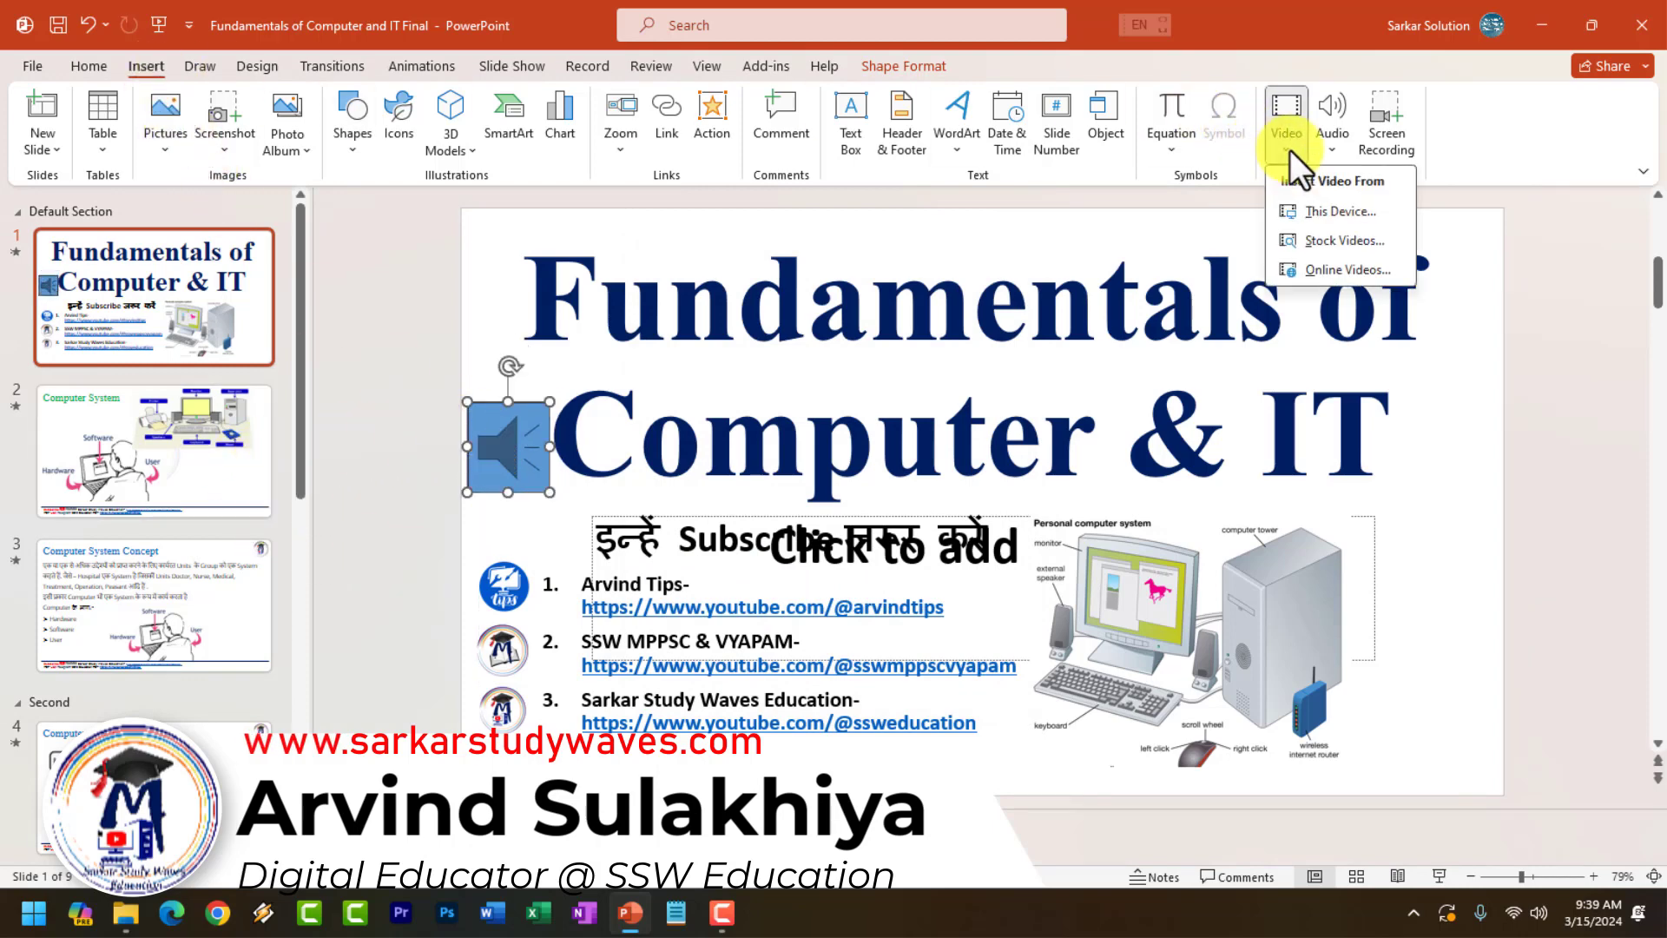
left_click(1317, 216)
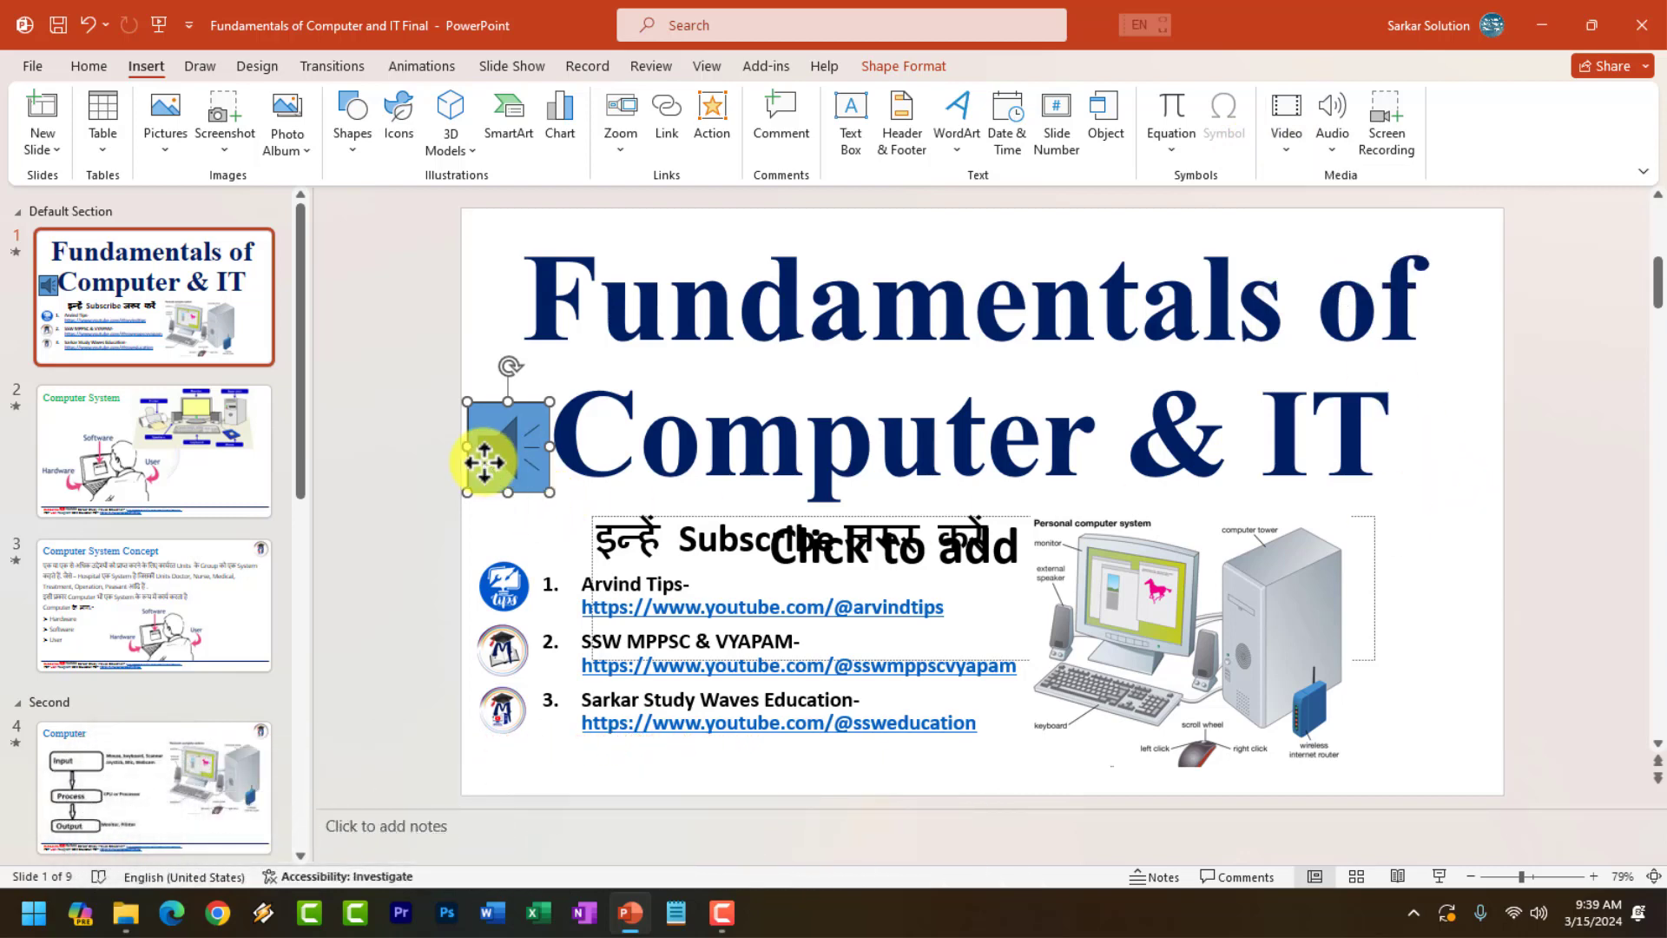
key("ctrl+z")
left_click(544, 437)
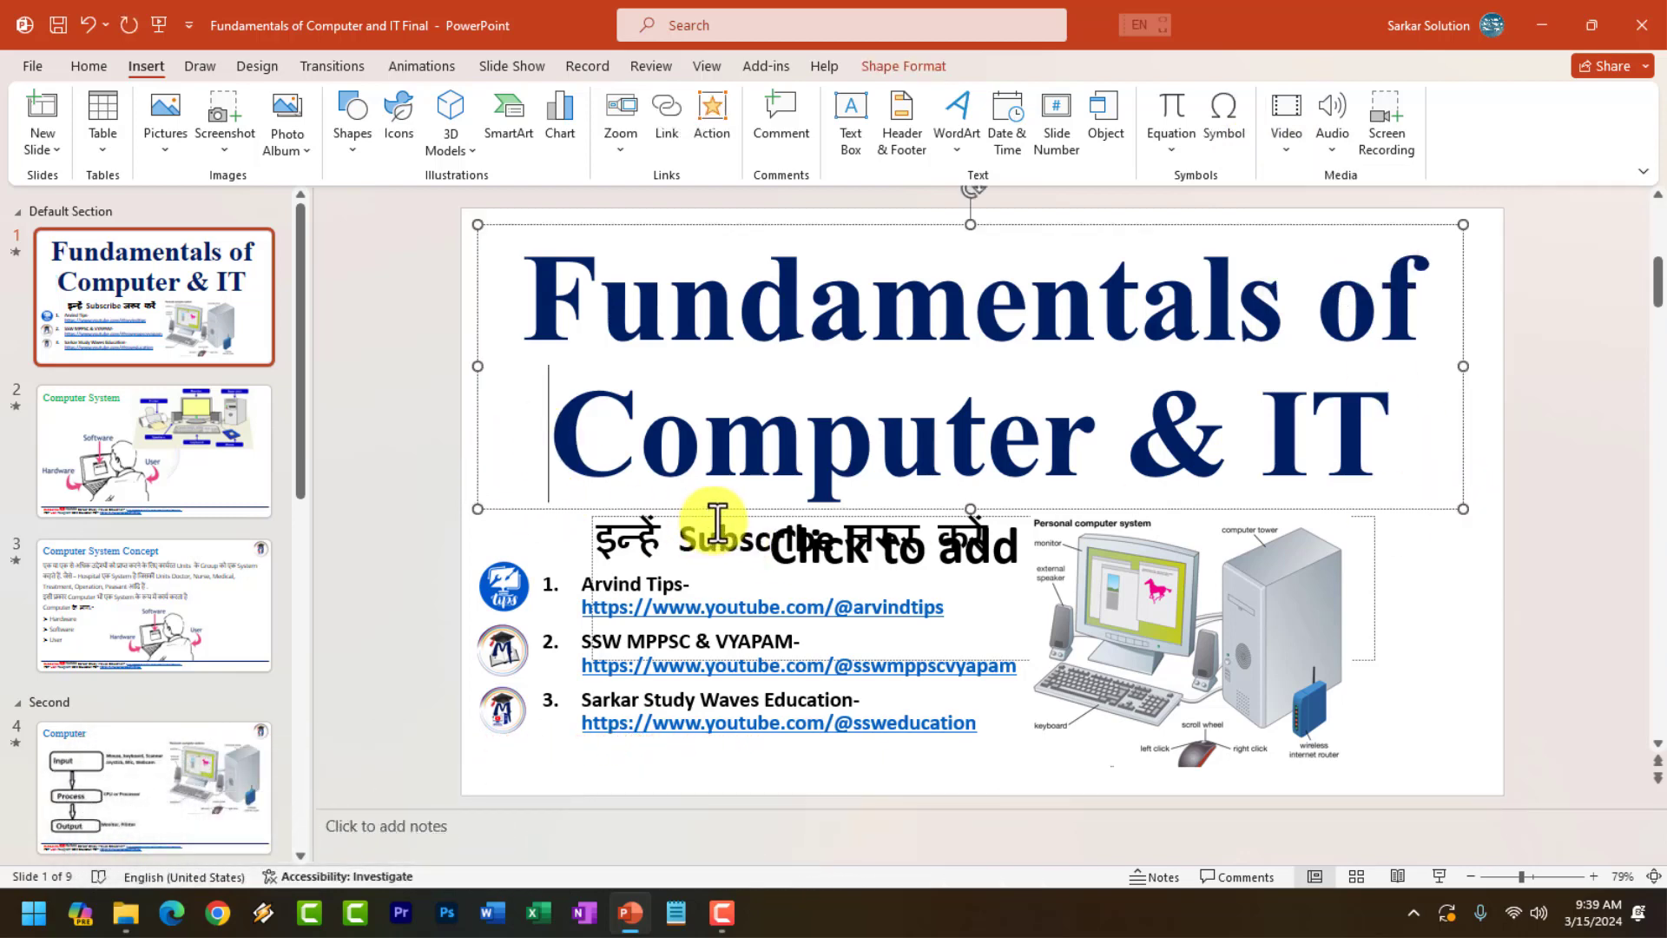
left_click(88, 66)
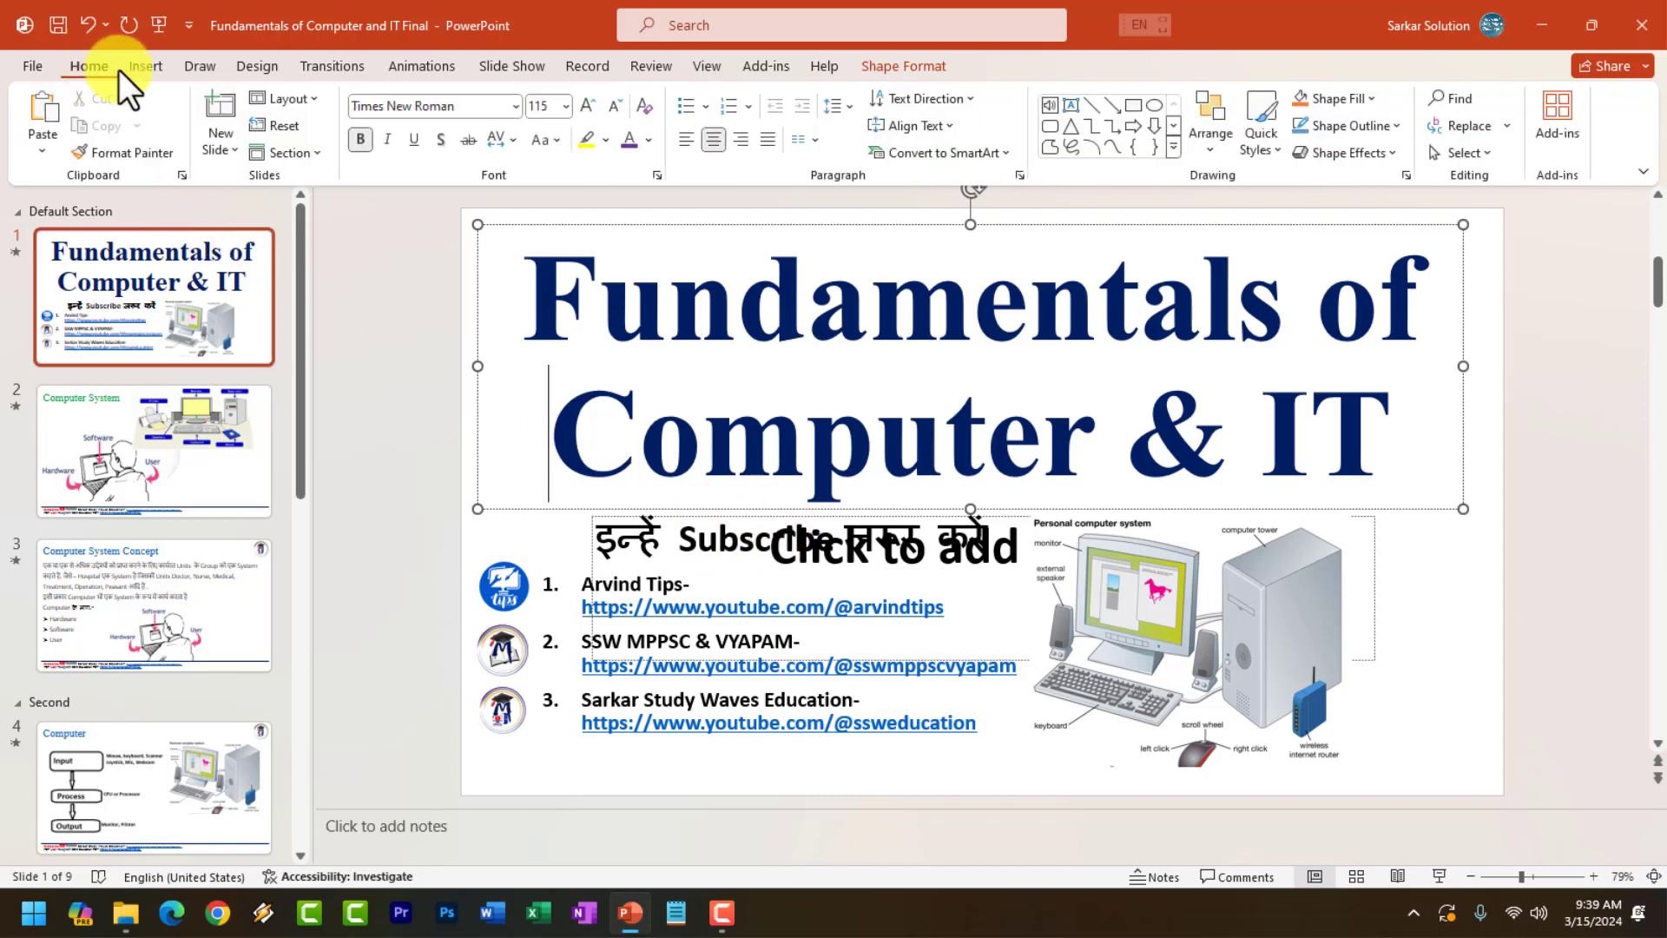